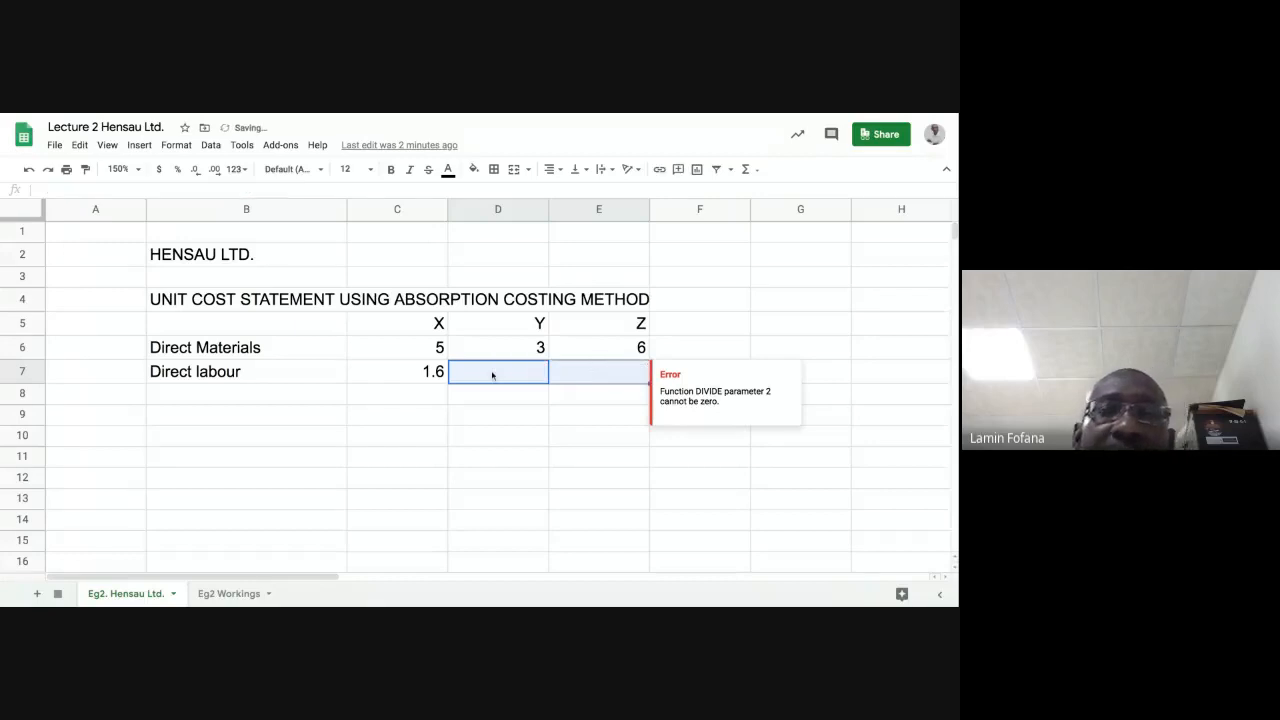
Inspect product X's direct labour formula in C7 and look over the Eg2 Workings sheet it draws on
left_click(418, 380)
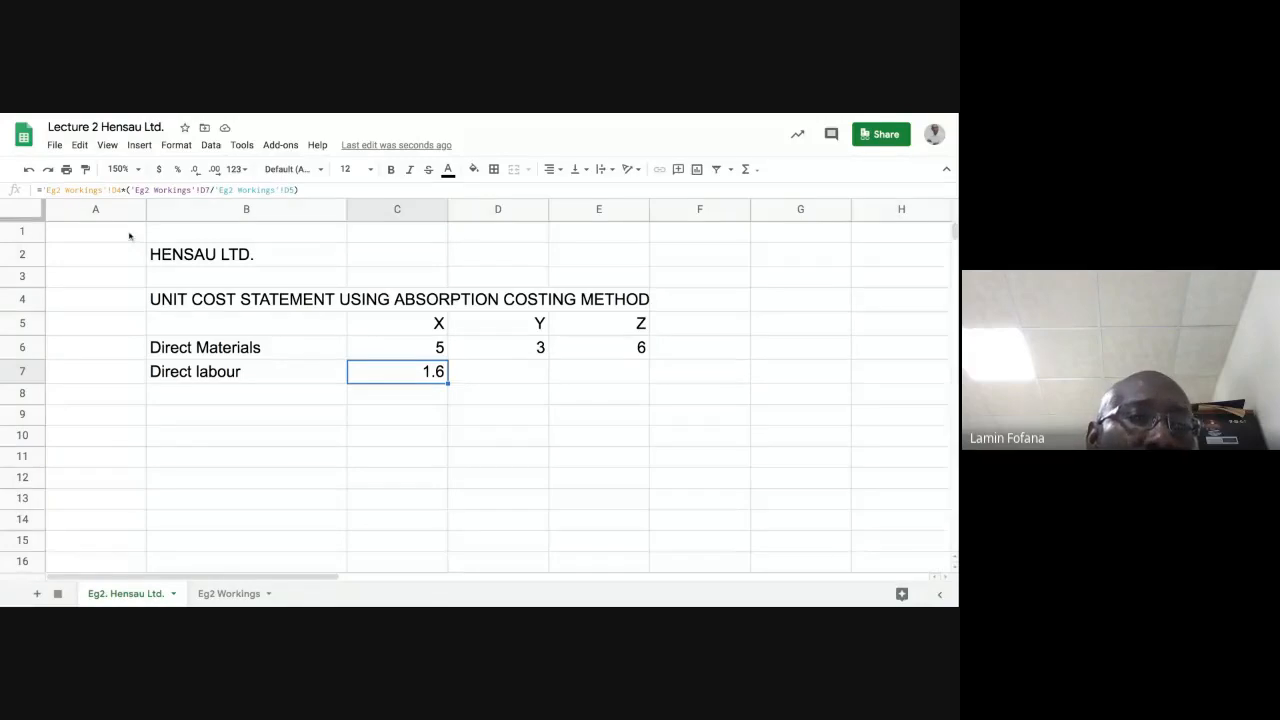
left_click(222, 592)
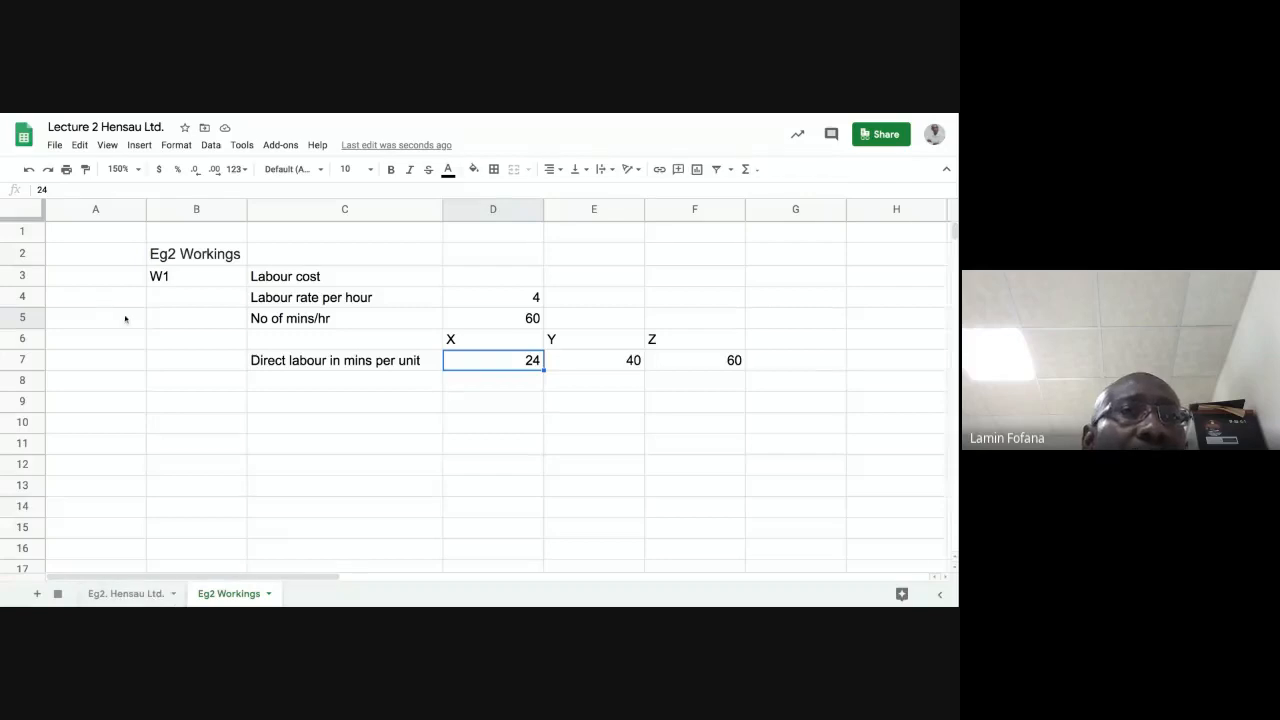
left_click(118, 594)
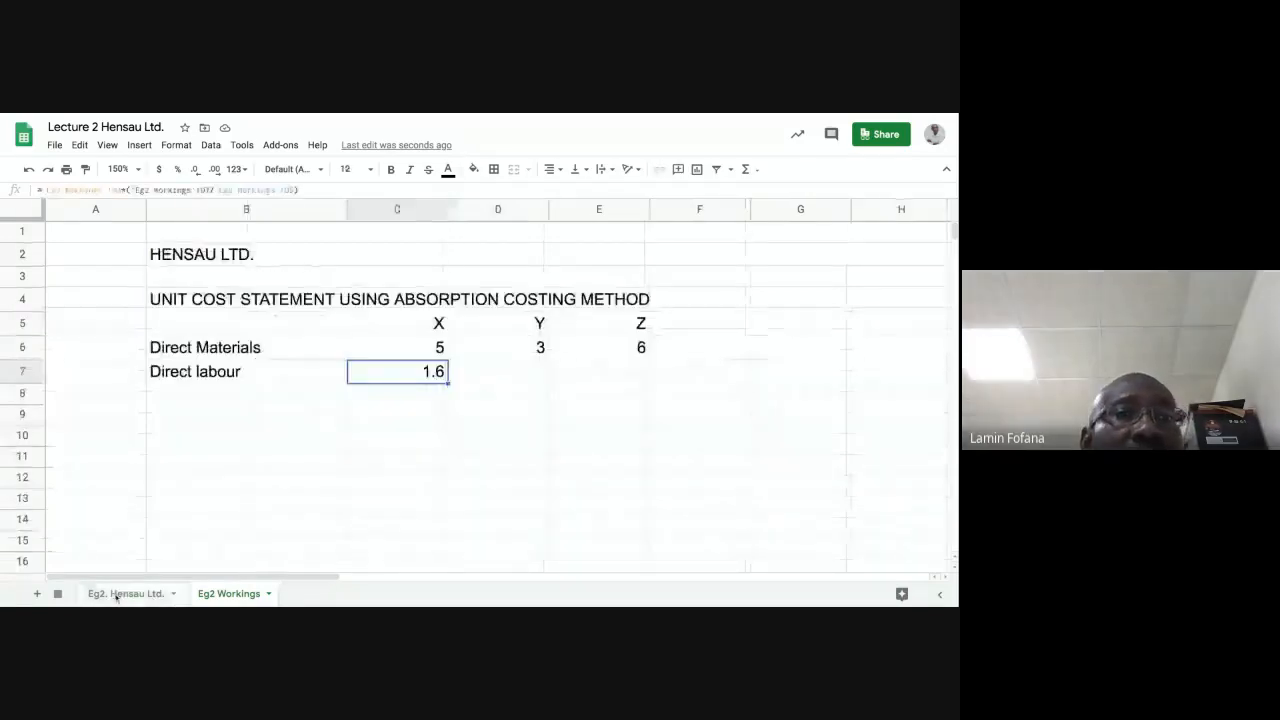
left_click(380, 434)
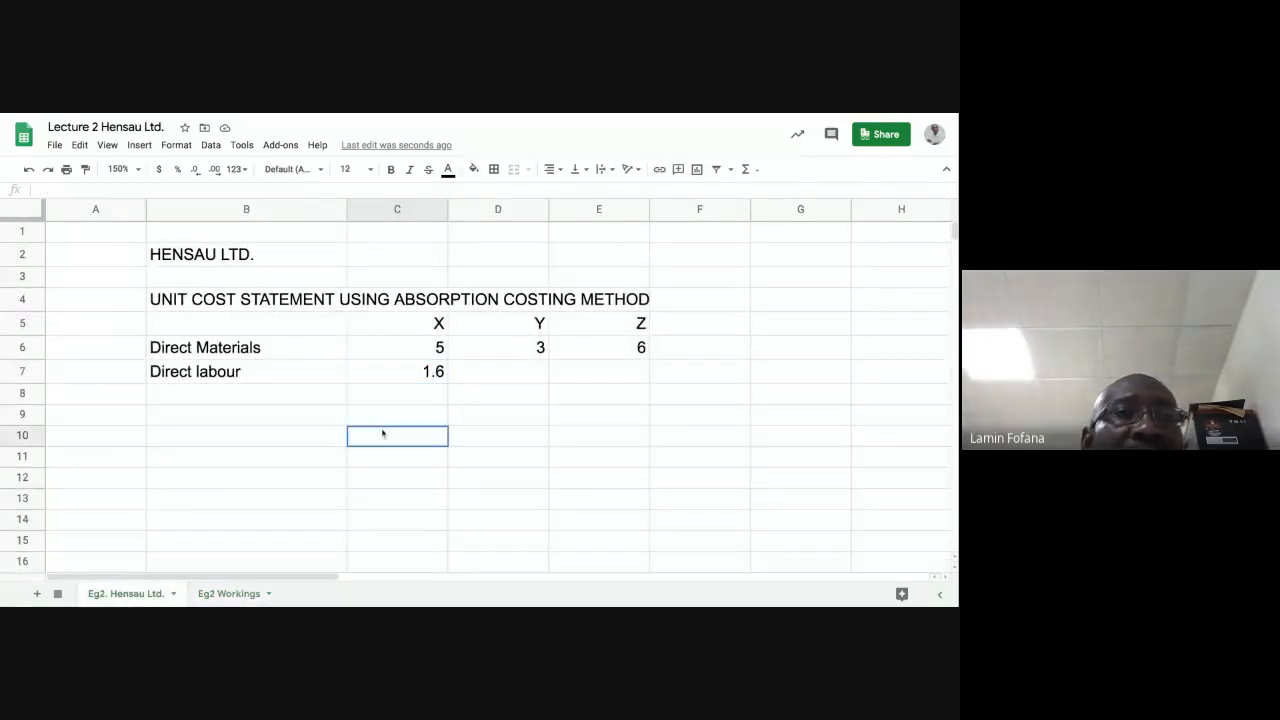
left_click(392, 372)
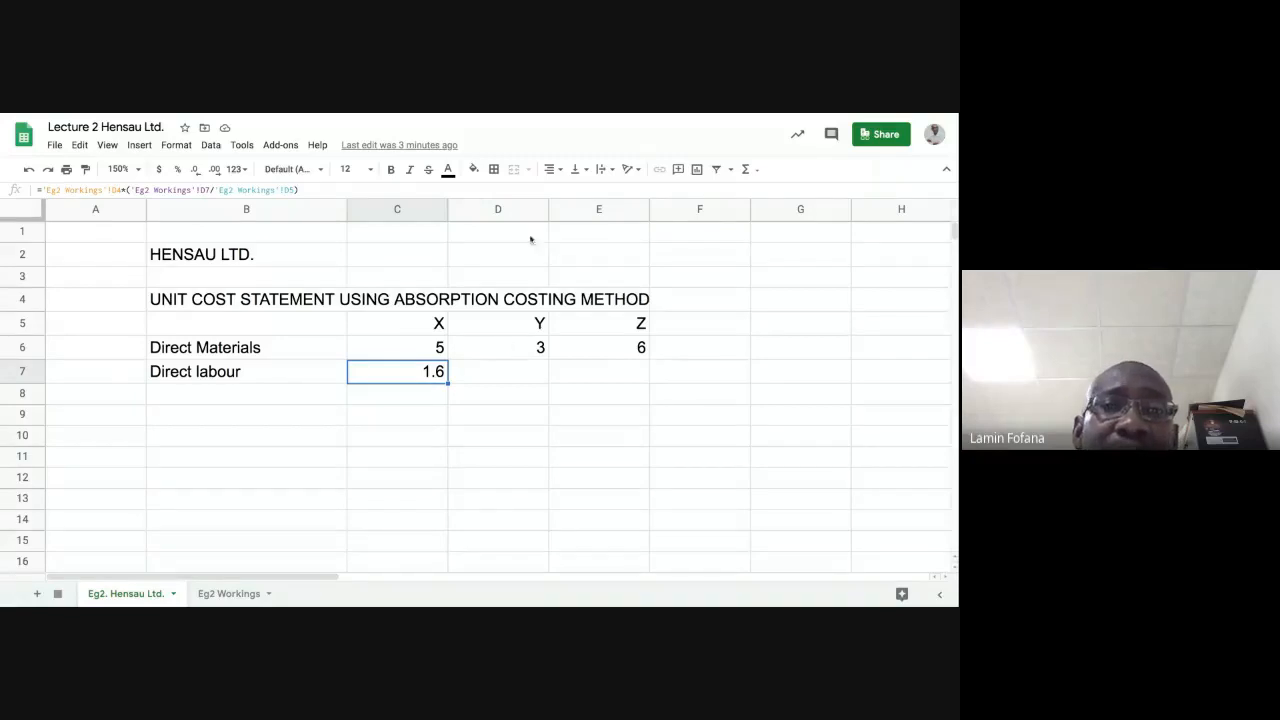
Compare product X's labour minutes in D7 of Eg2 Workings with the direct labour formula in C7 of the cost statement
left_click(220, 594)
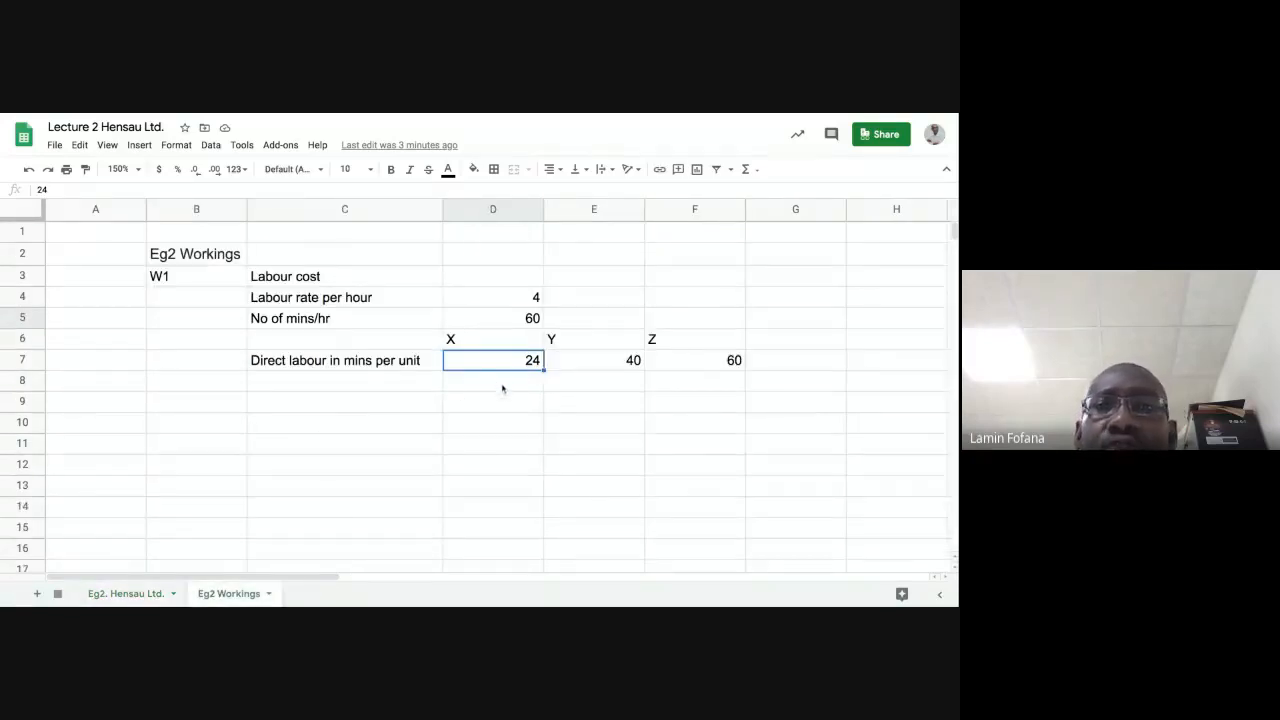
left_click(501, 386)
left_click(508, 356)
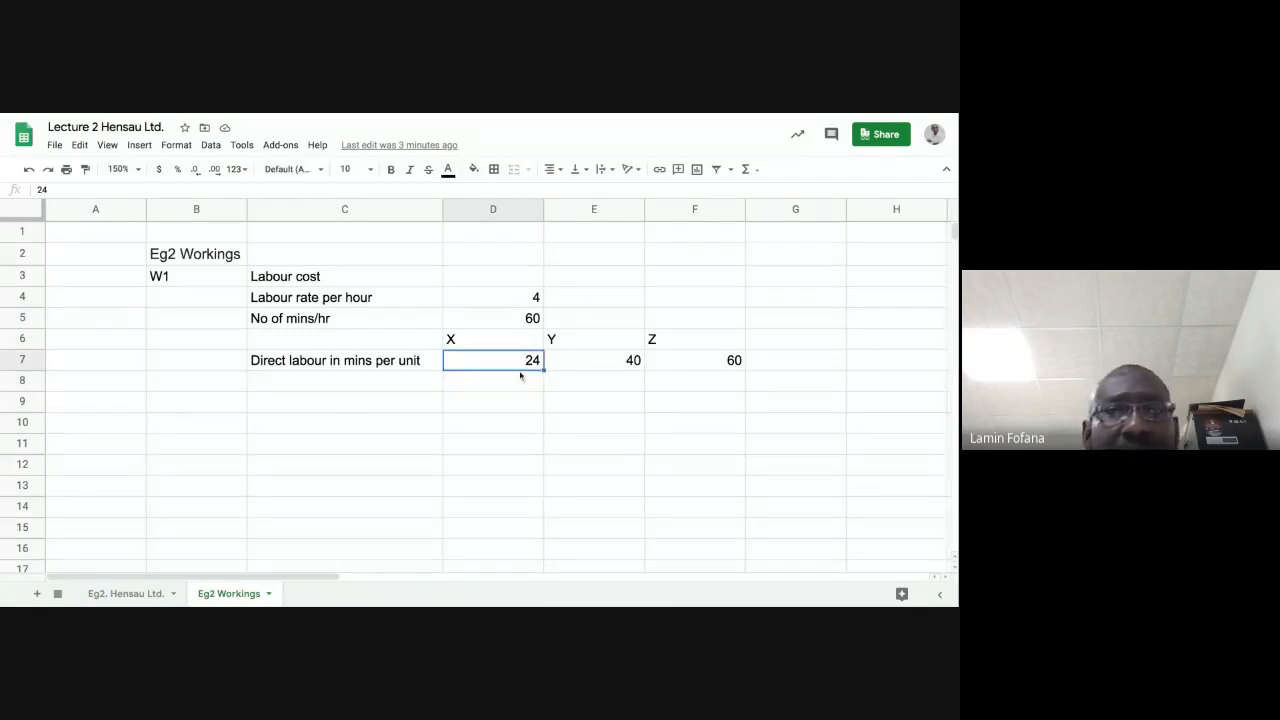
left_click(503, 385)
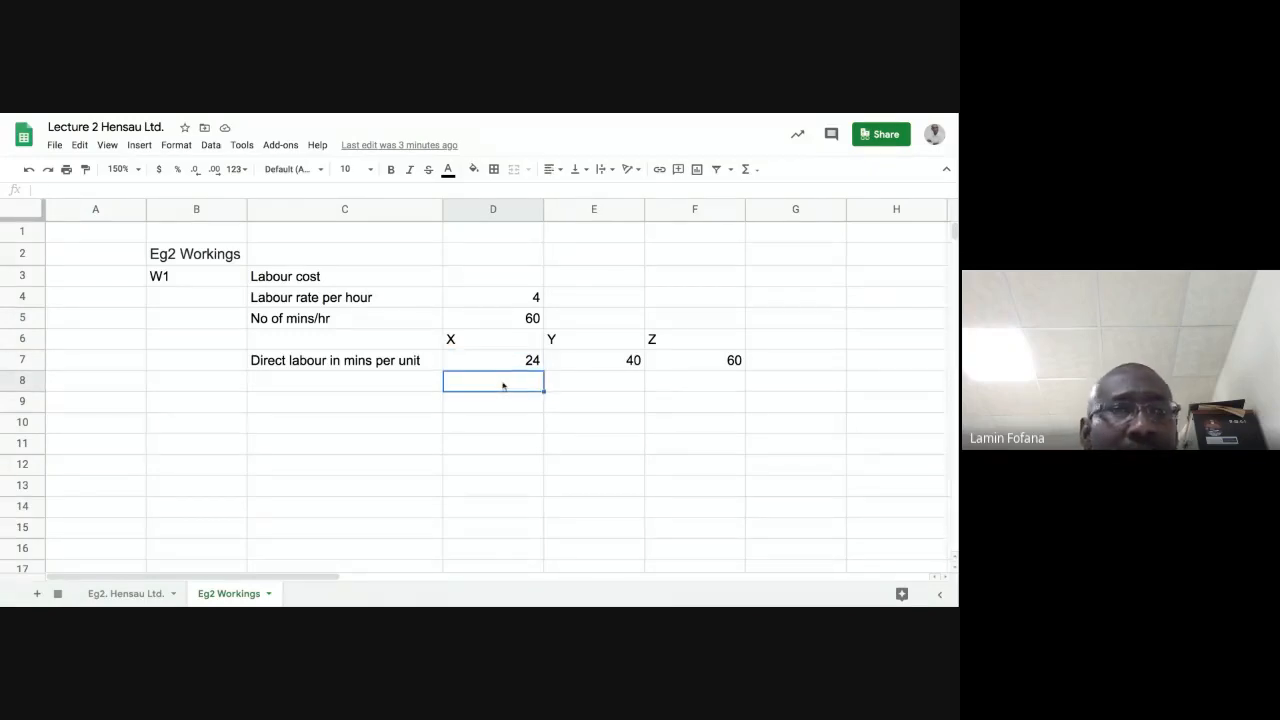
left_click(122, 593)
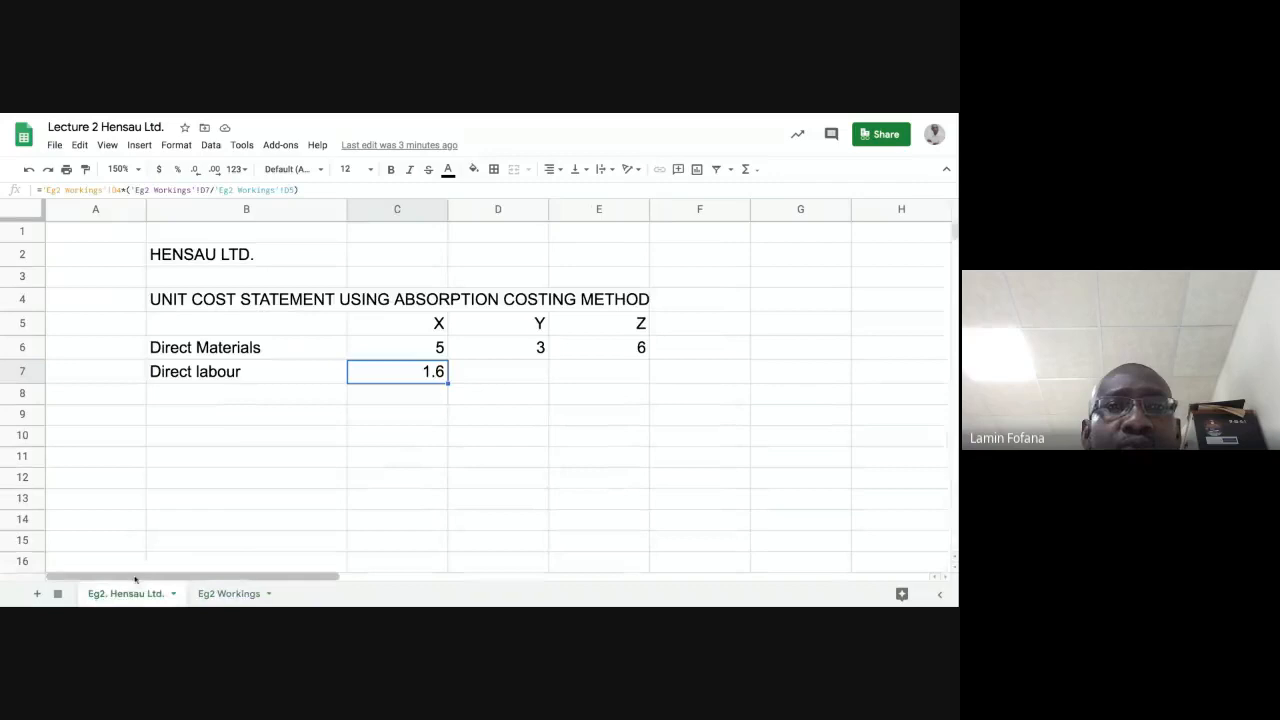
left_click(374, 394)
left_click(397, 374)
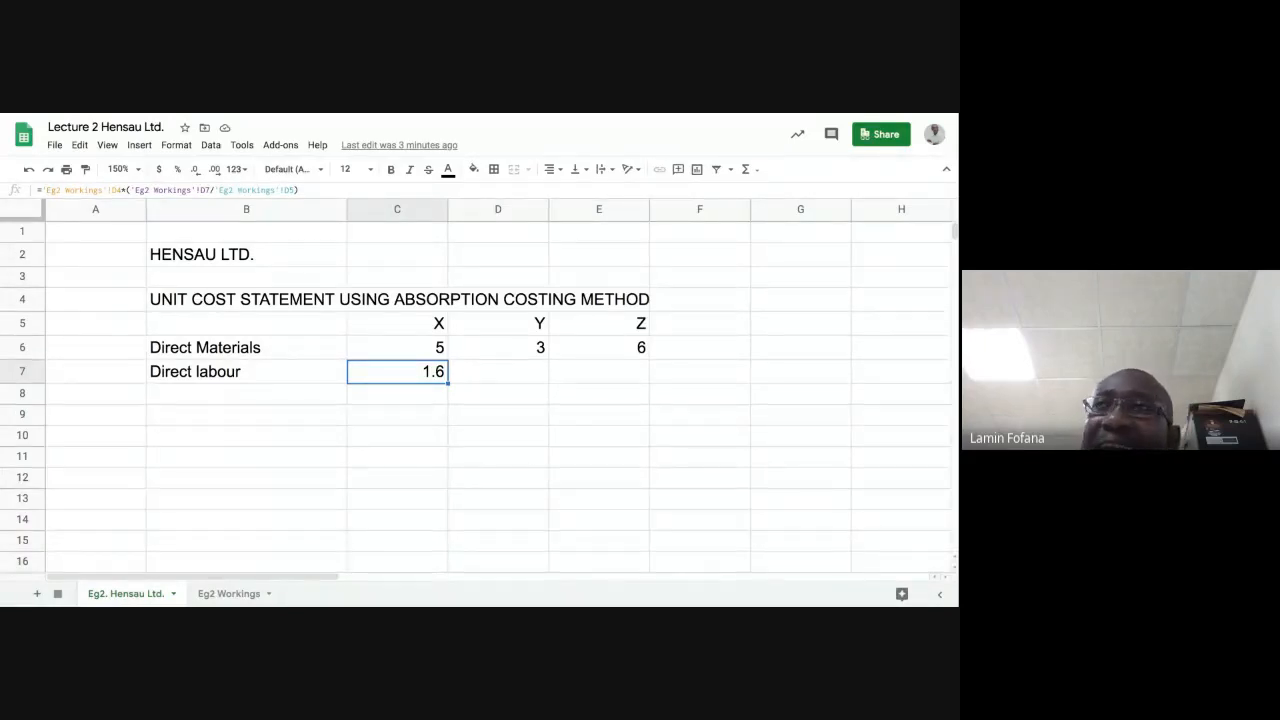
left_click(262, 592)
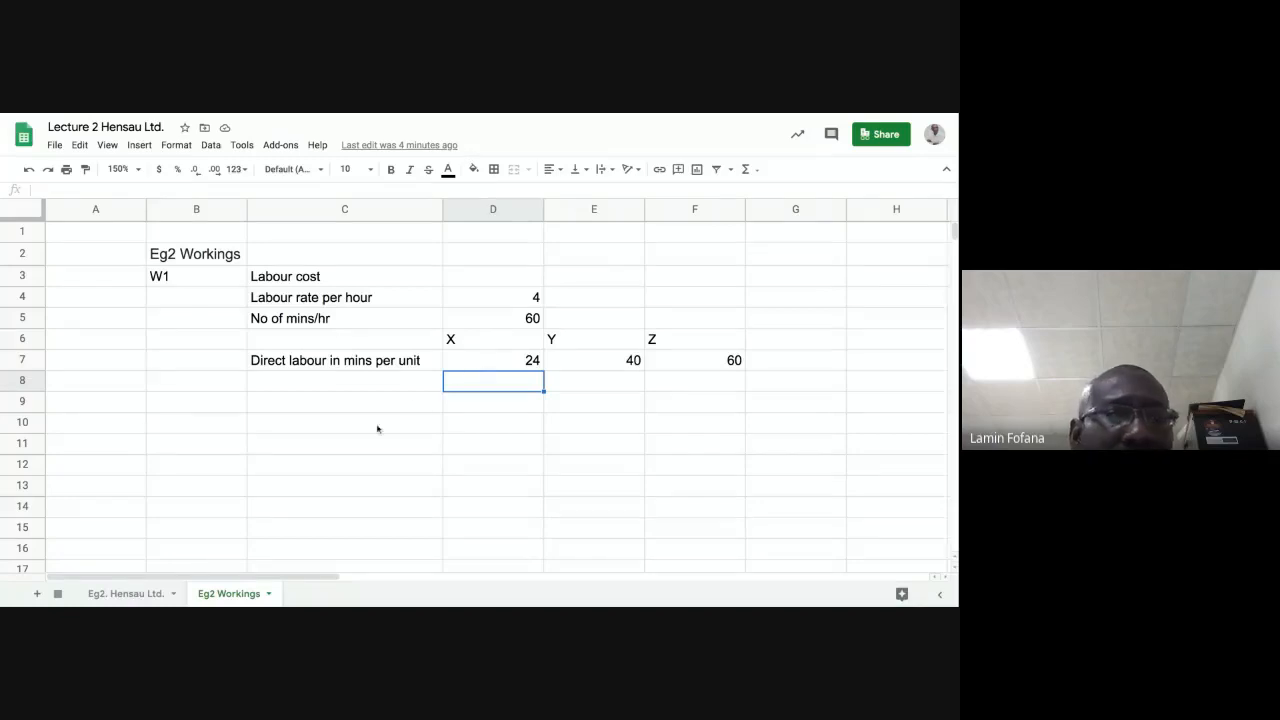
left_click(153, 595)
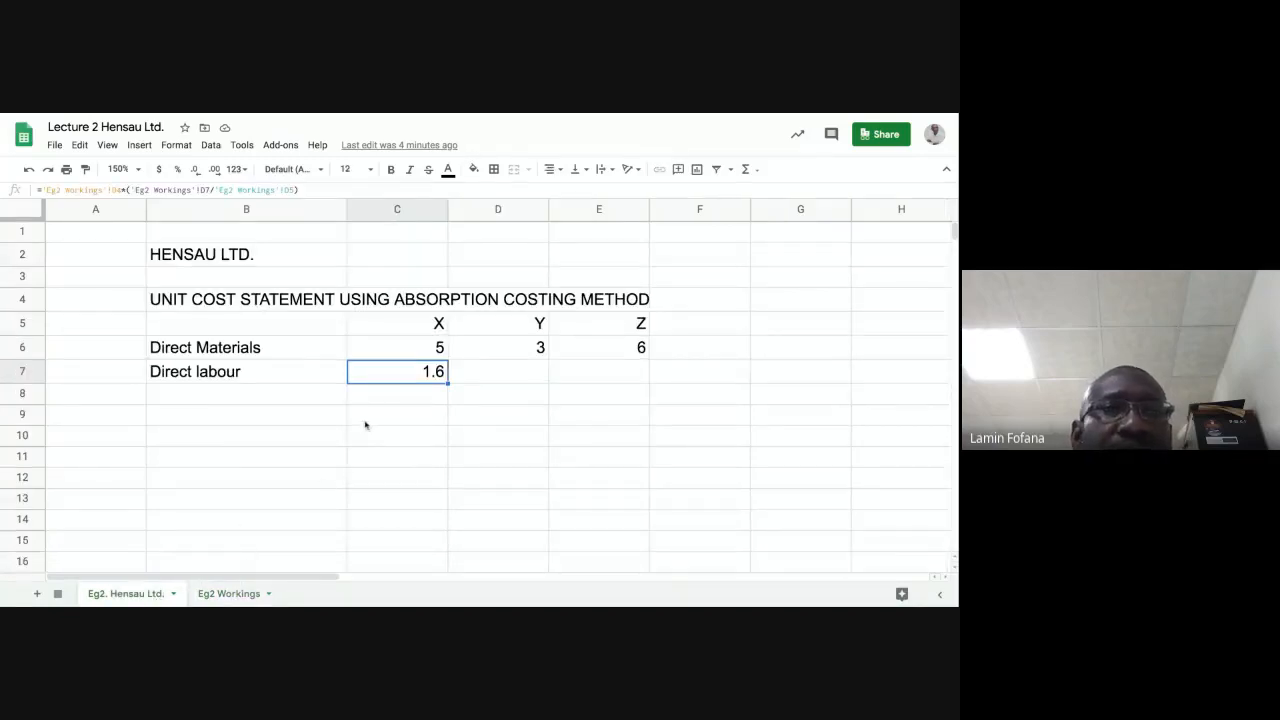
left_click(364, 421)
left_click(397, 371)
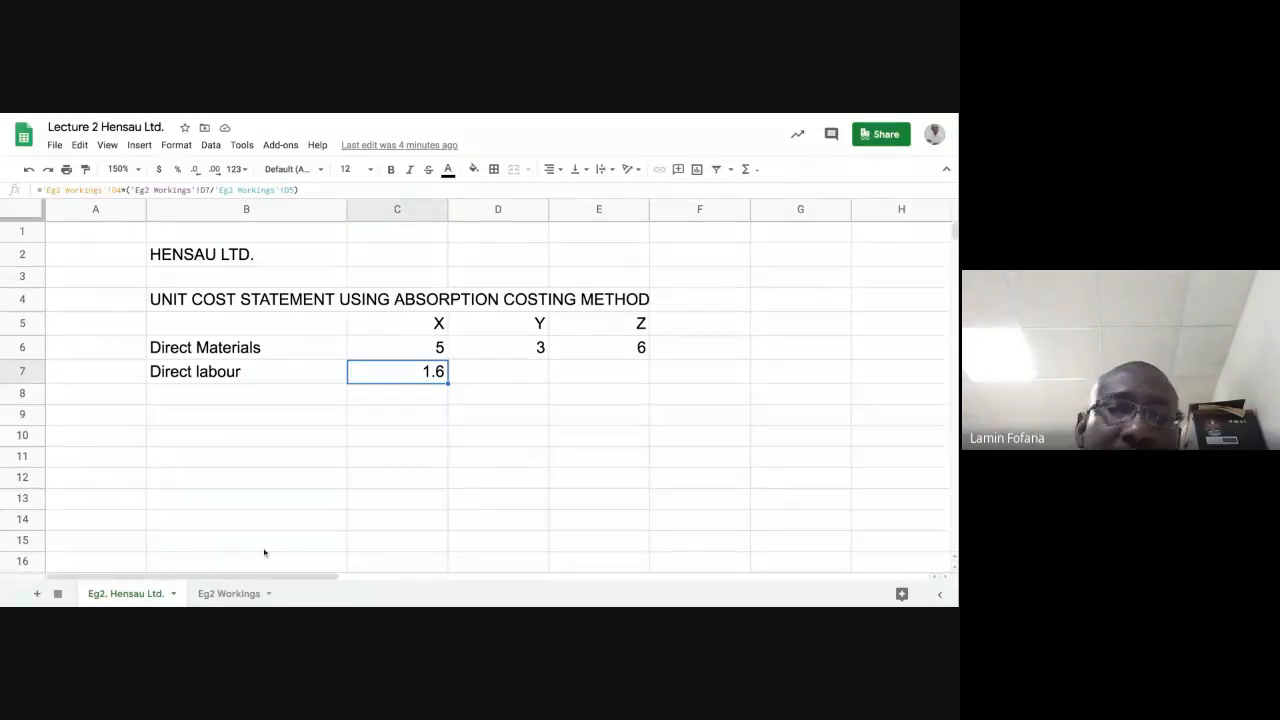
Examine the row 7 labour minutes and row 5 minutes-per-hour cells in Eg2 Workings that the formula would reference for X and Y
left_click(240, 594)
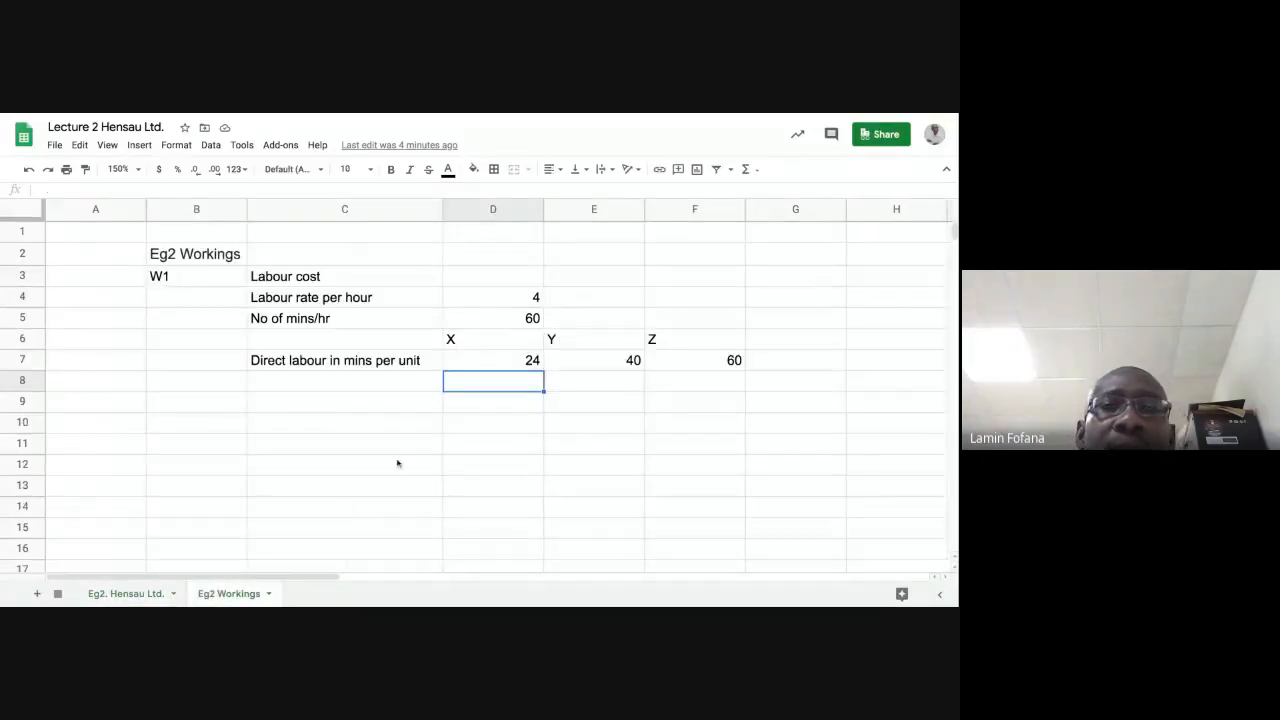
left_click(521, 362)
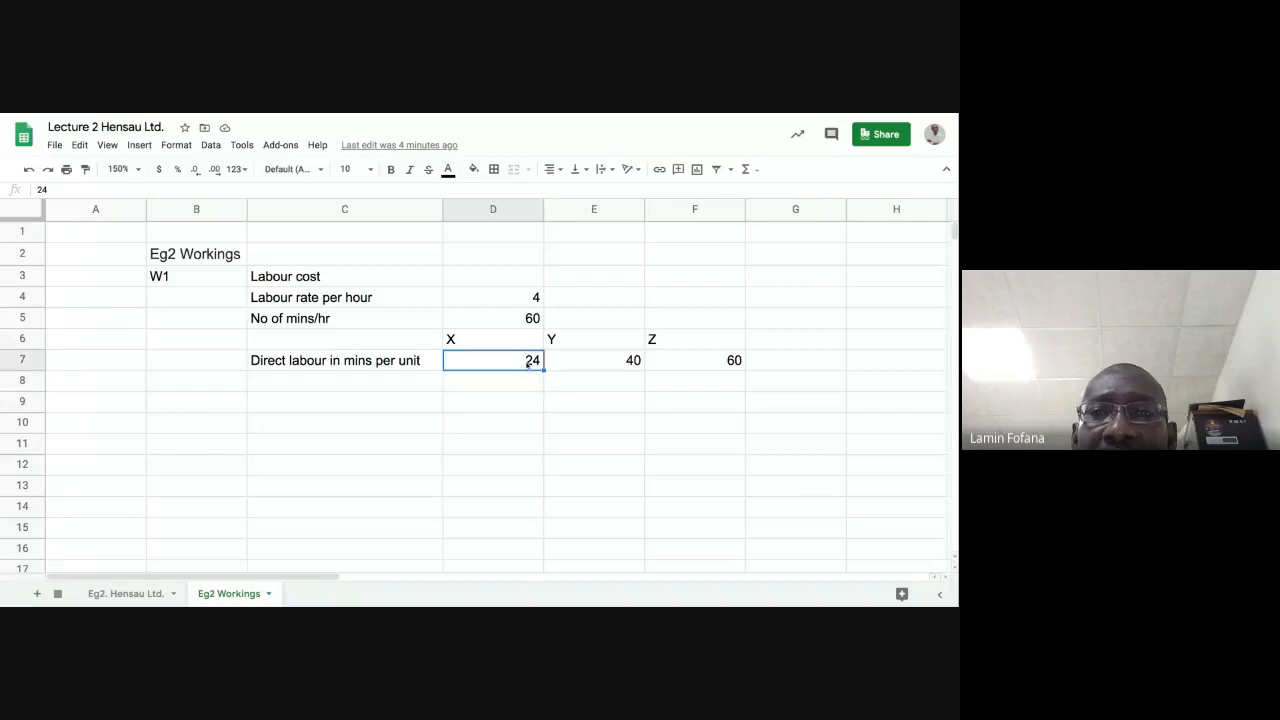
left_click(528, 322)
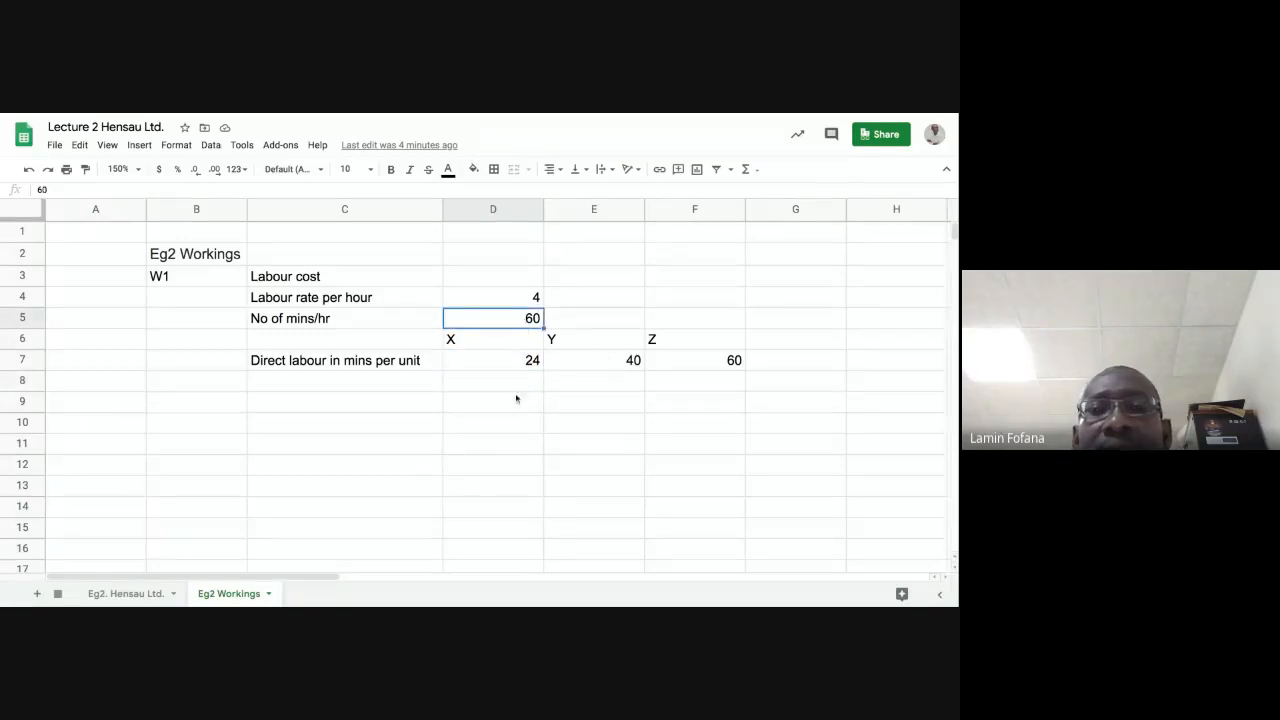
left_click(516, 362)
left_click(538, 326)
left_click(597, 362)
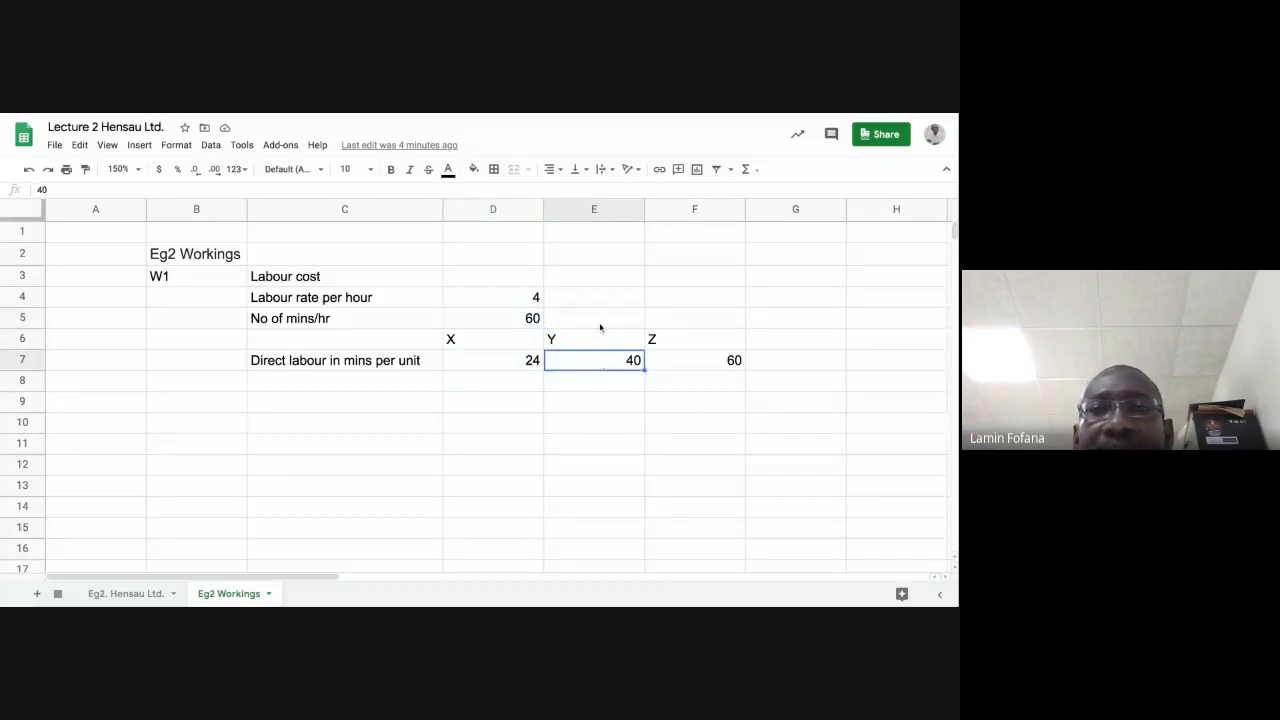
left_click(596, 324)
left_click(125, 594)
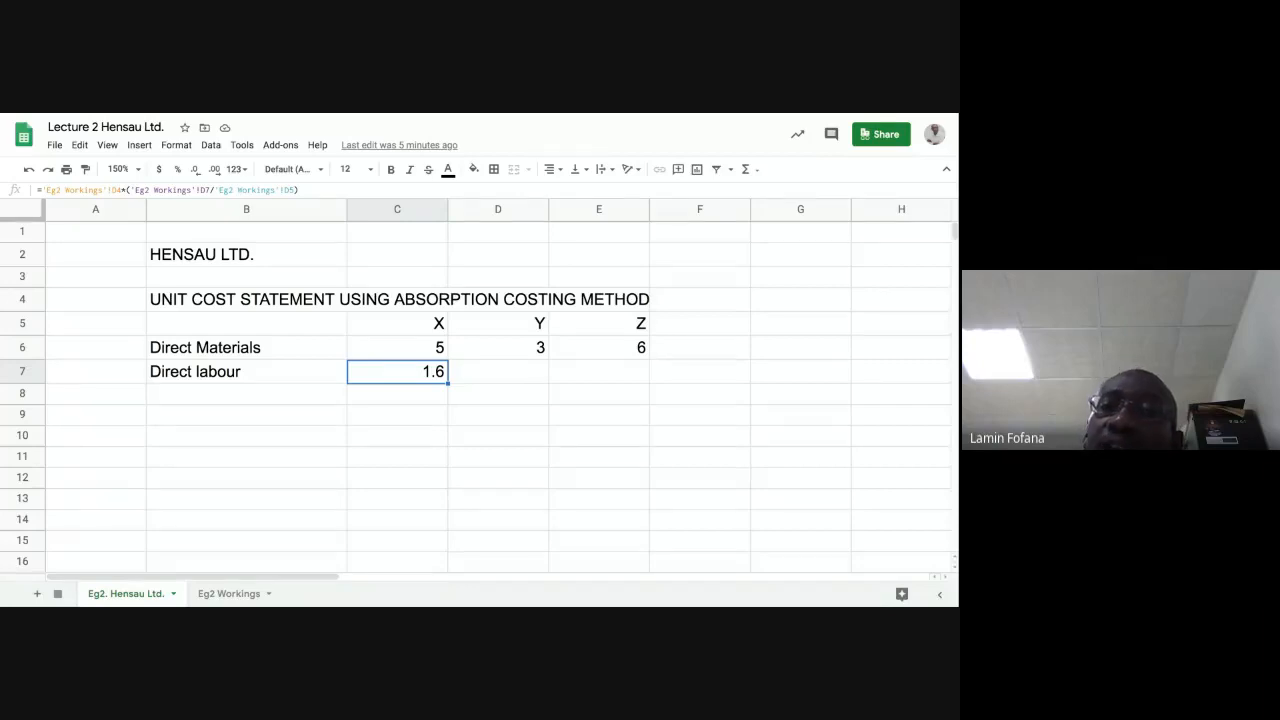
left_click(210, 594)
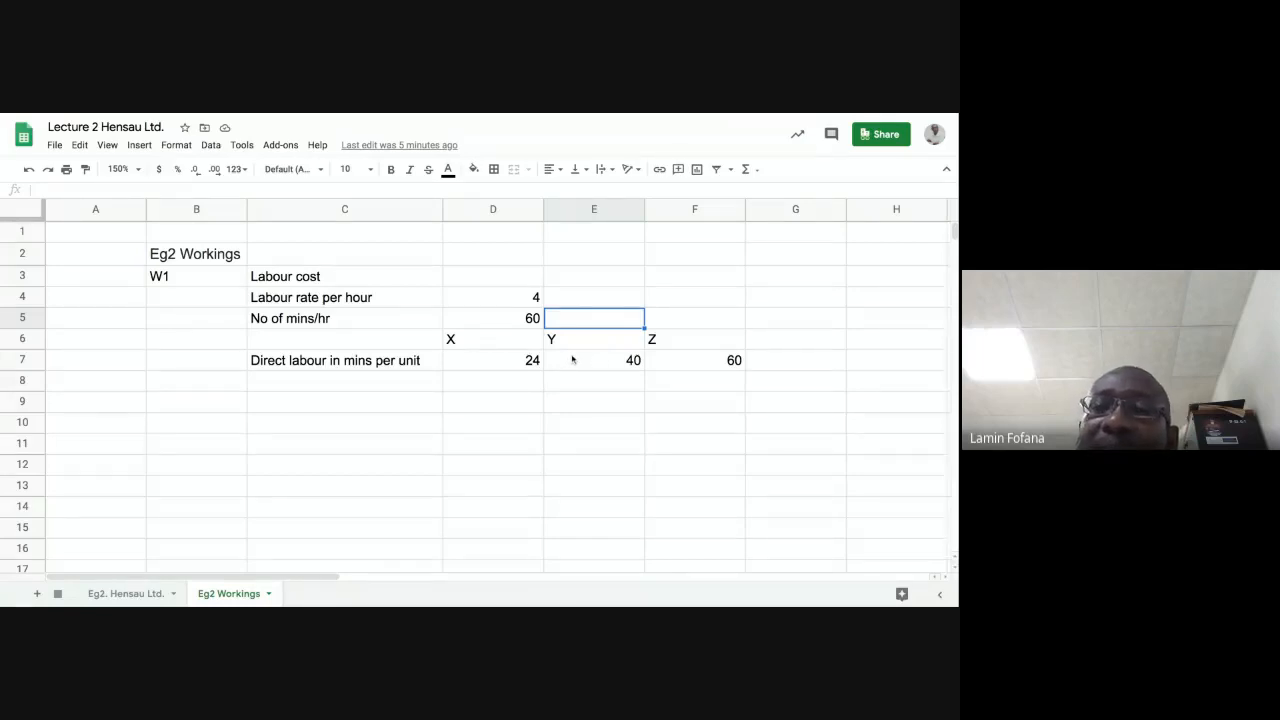
left_click(521, 325)
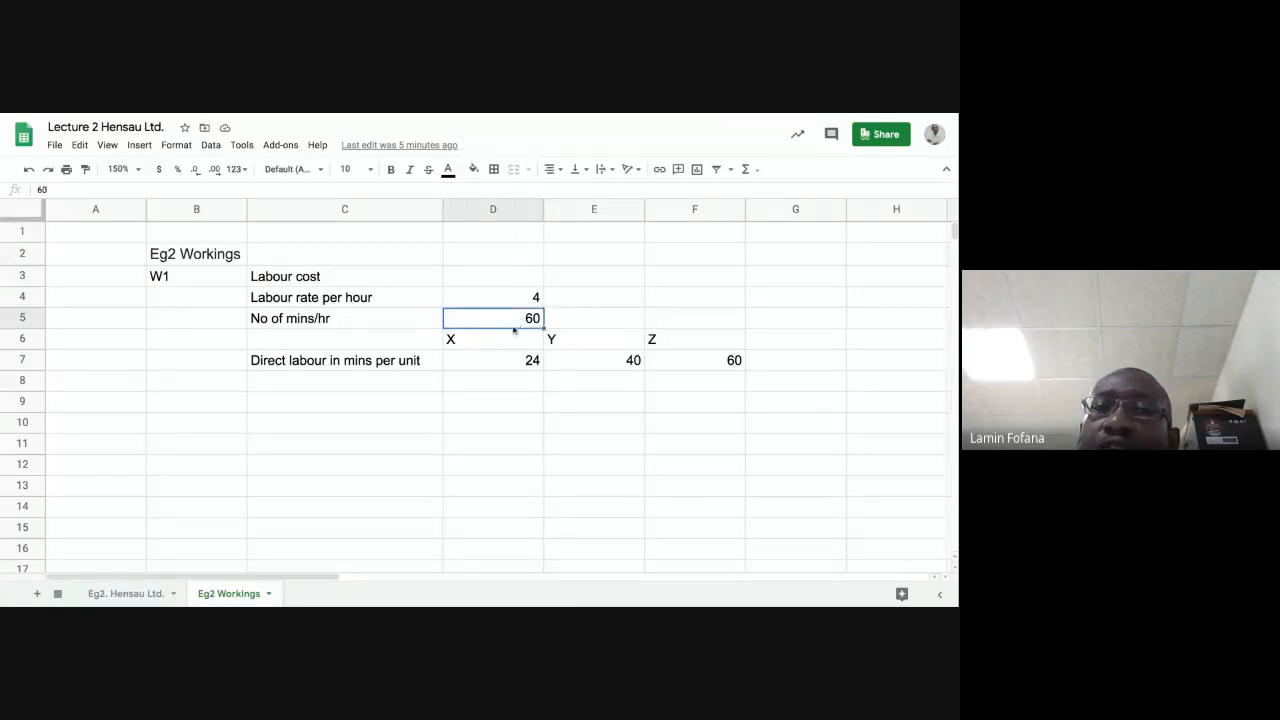
left_click(593, 319)
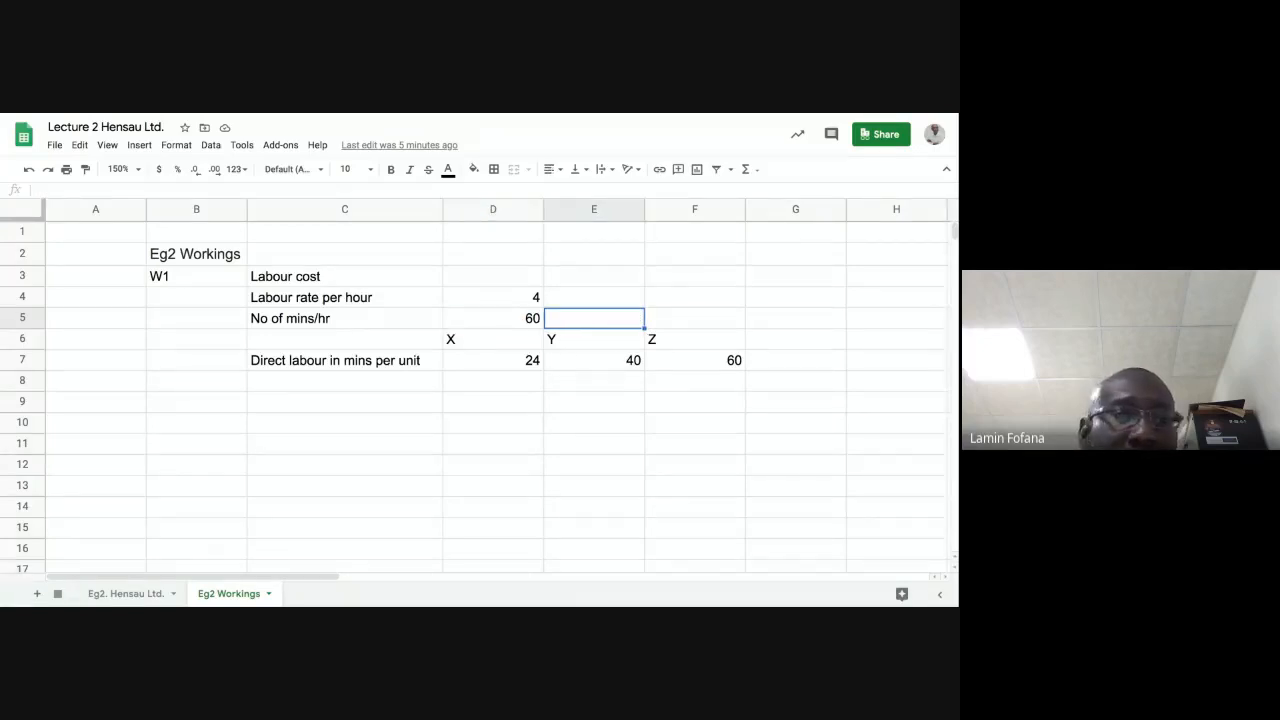
Copy product X's direct labour formula from C7 to D7 for product Y on the Eg2. Hensau Ltd. sheet
left_click(128, 594)
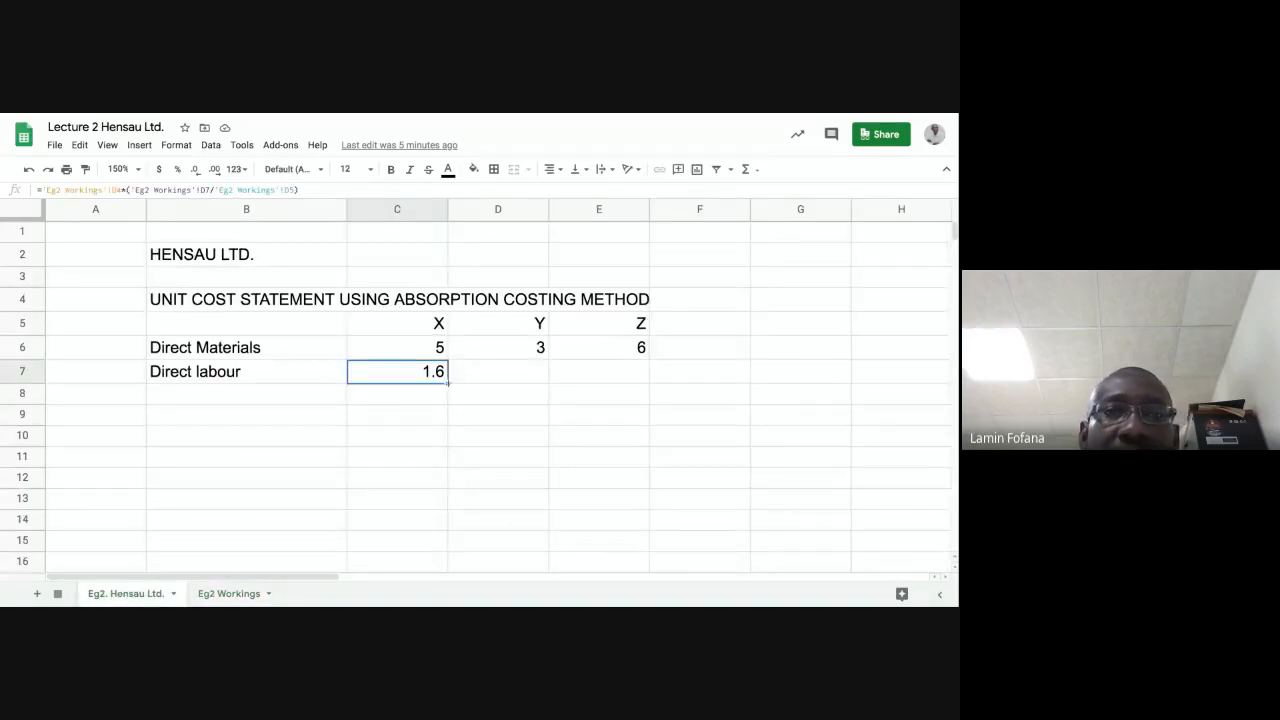
left_click_drag(448, 383, 482, 400)
left_click(483, 420)
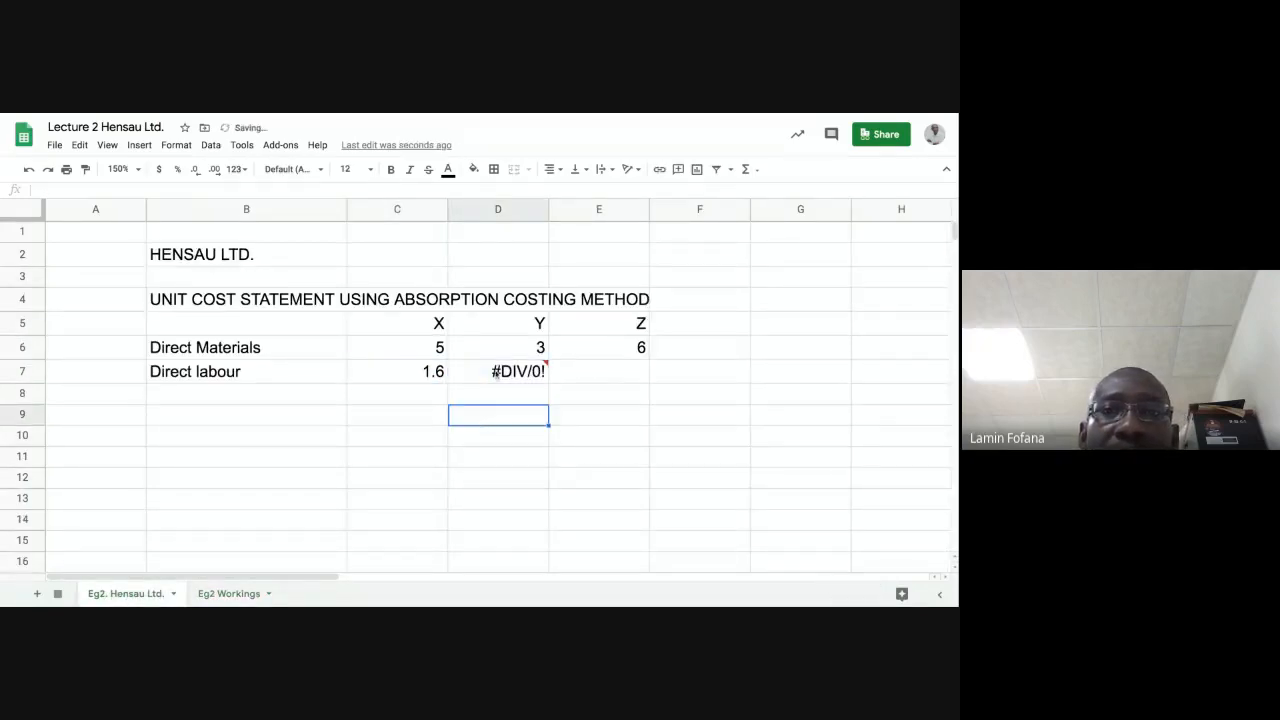
left_click(496, 372)
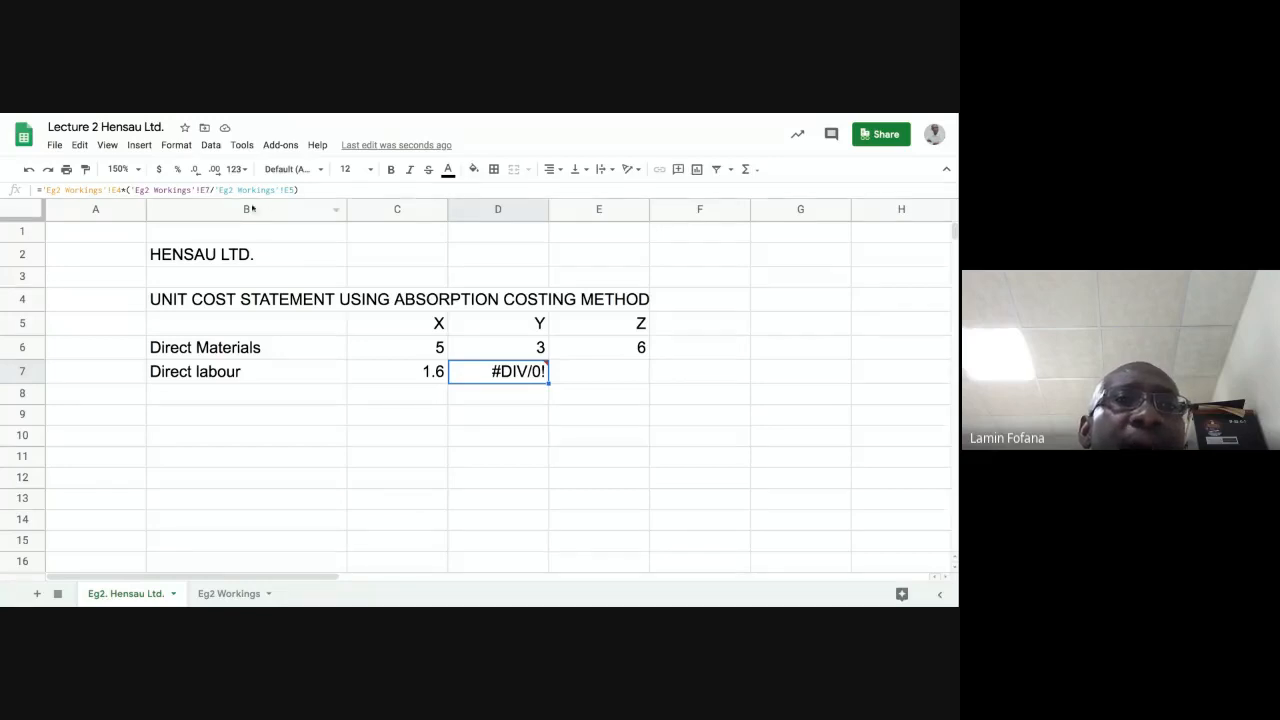
Trace the copied formula in D7 of the cost statement to cells E7 and E5 of the Eg2 Workings sheet
left_click(228, 594)
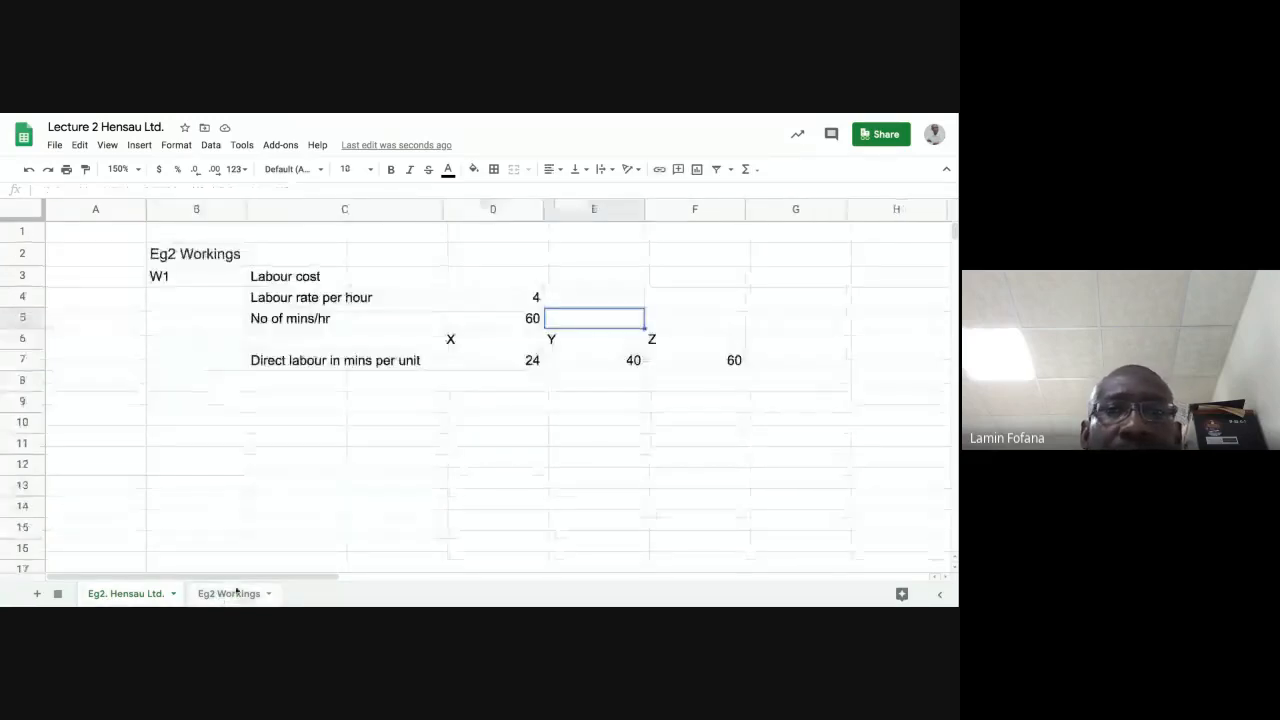
left_click(591, 362)
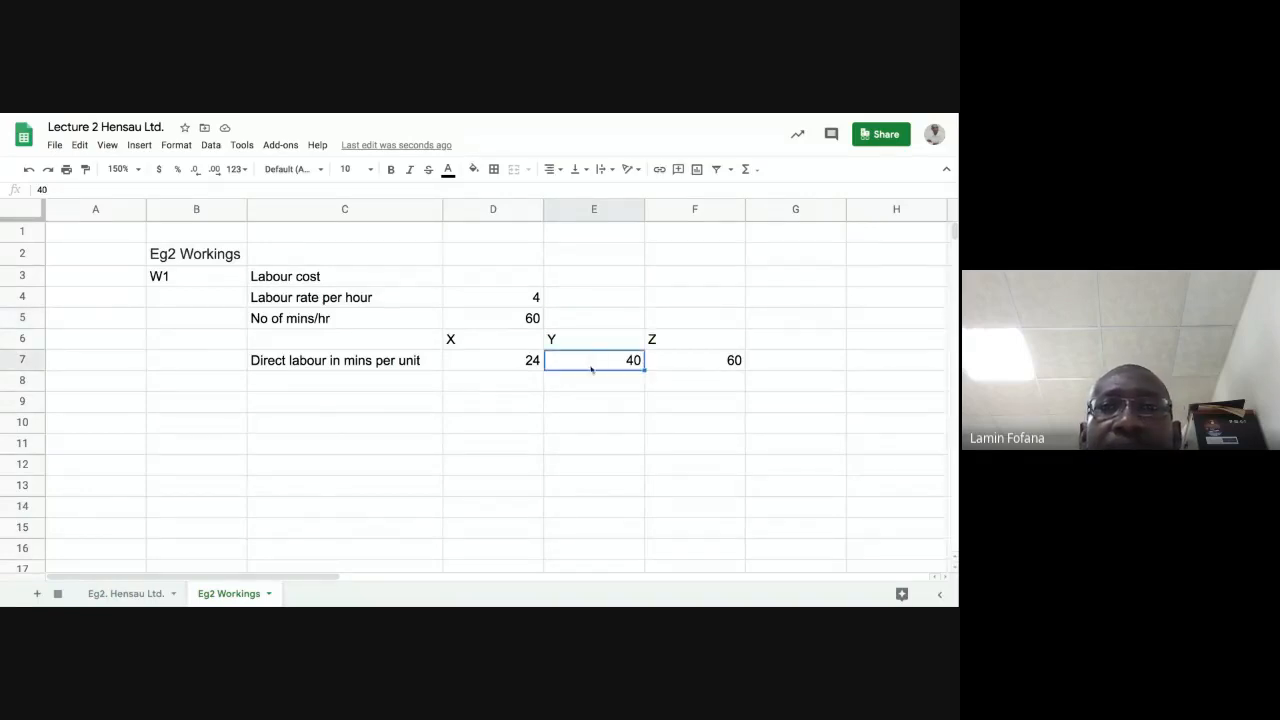
left_click(594, 318)
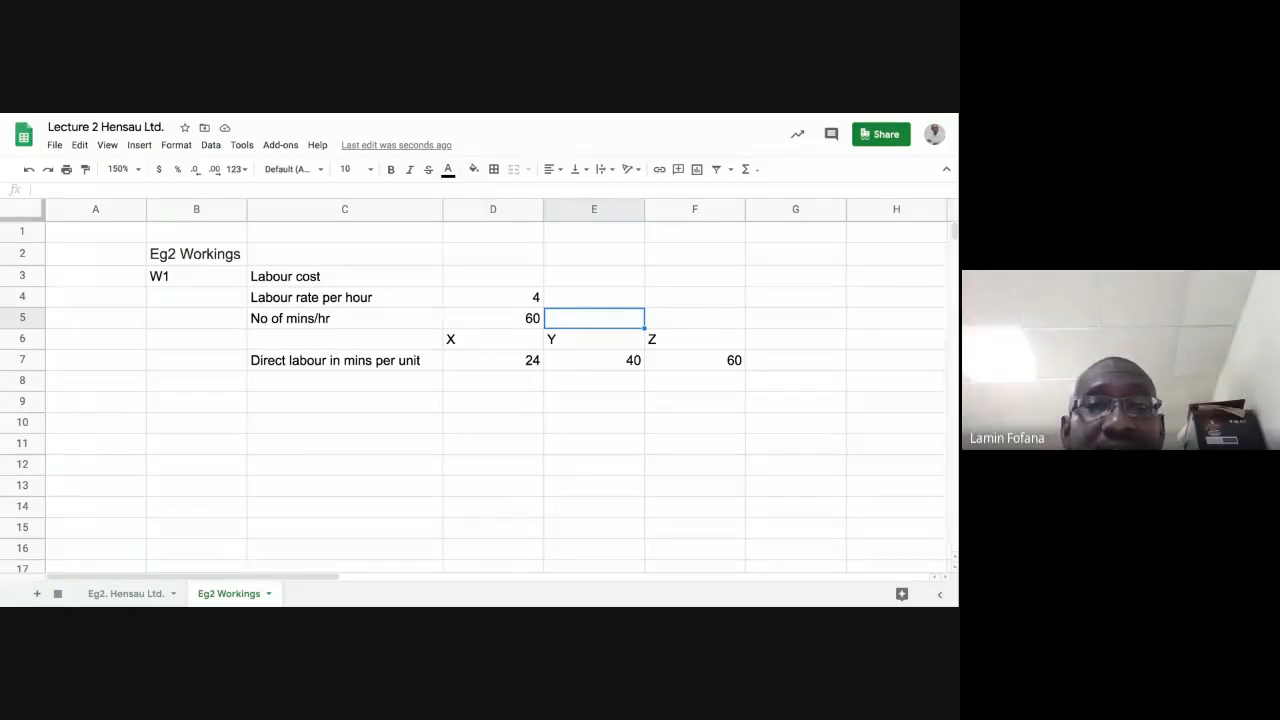
left_click(138, 598)
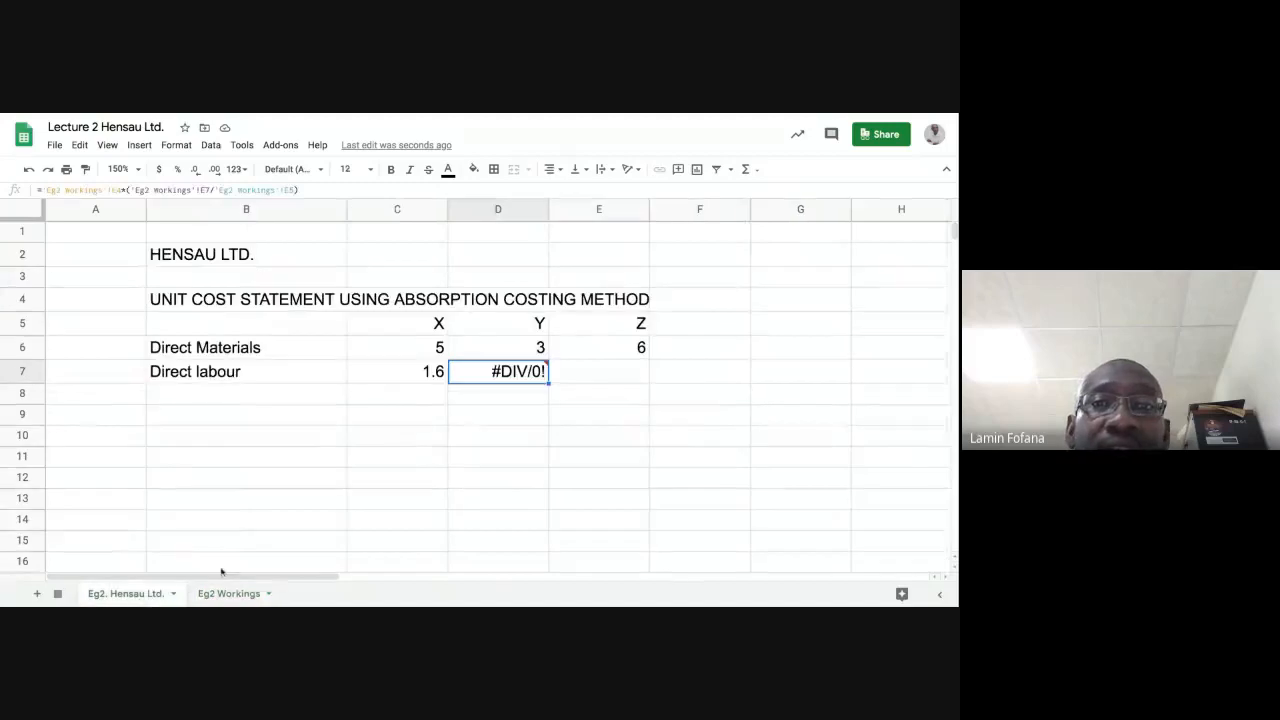
left_click(486, 400)
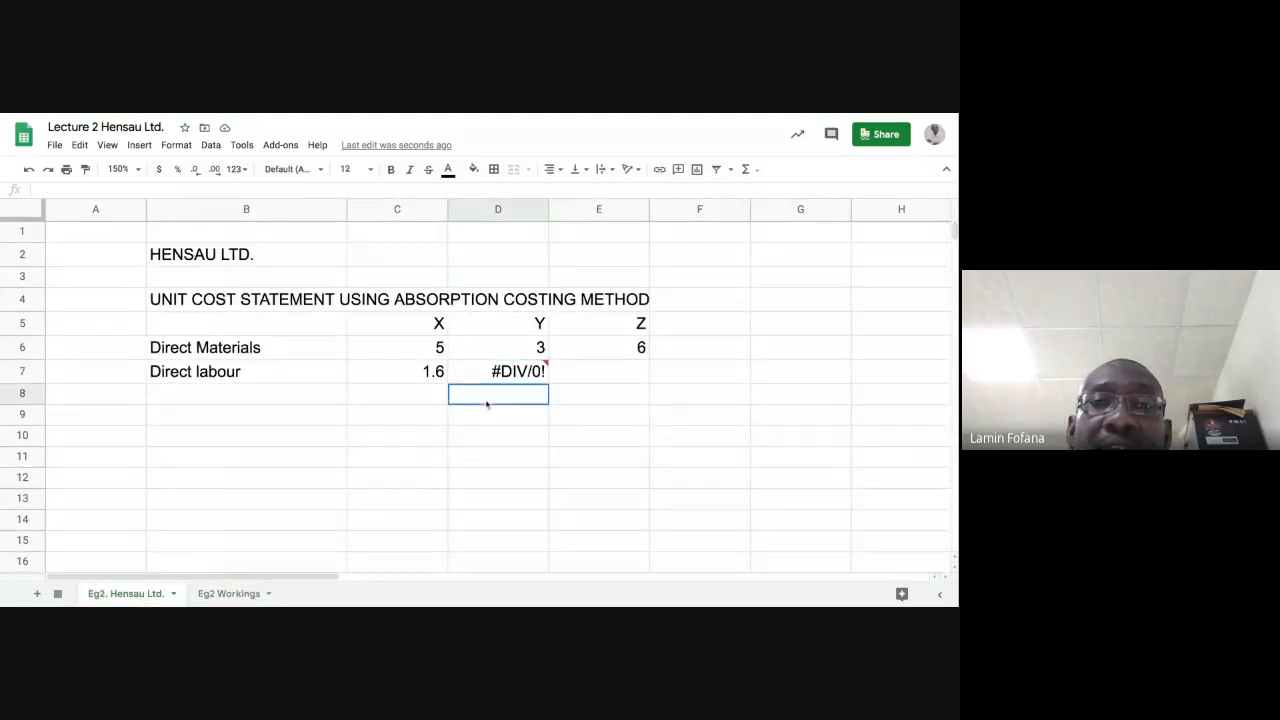
left_click(479, 375)
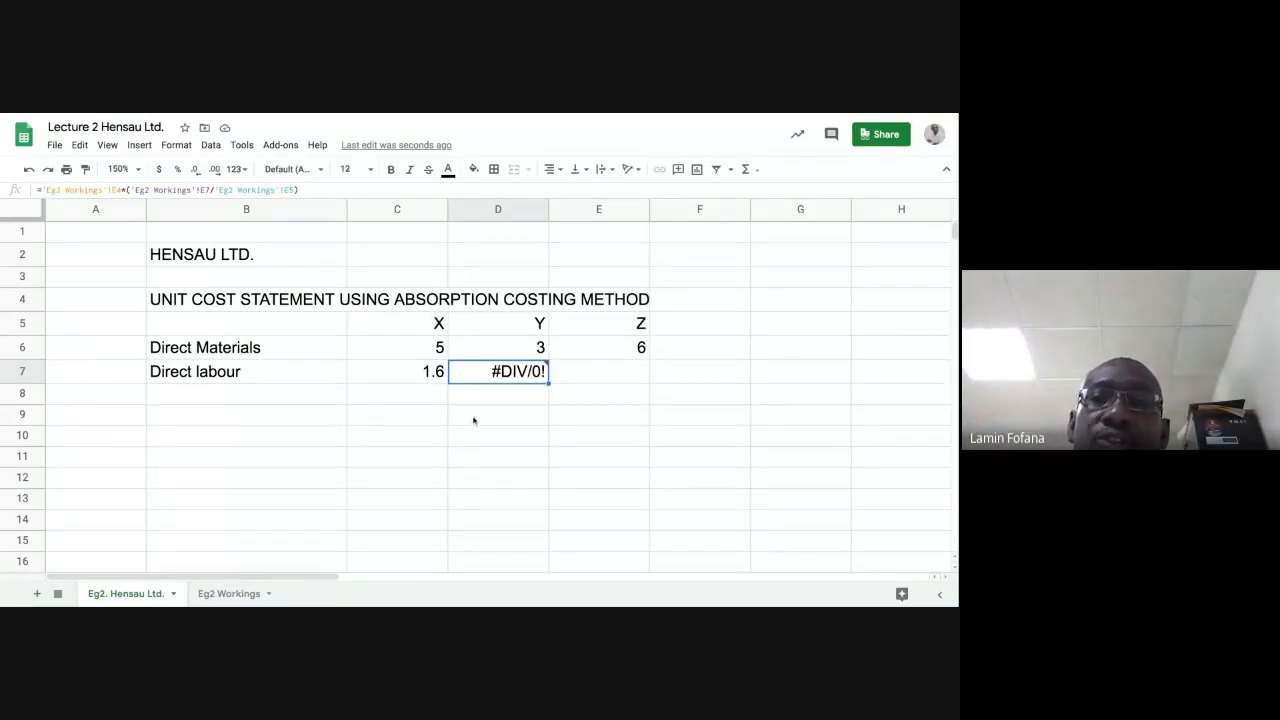
mouse_move(476, 384)
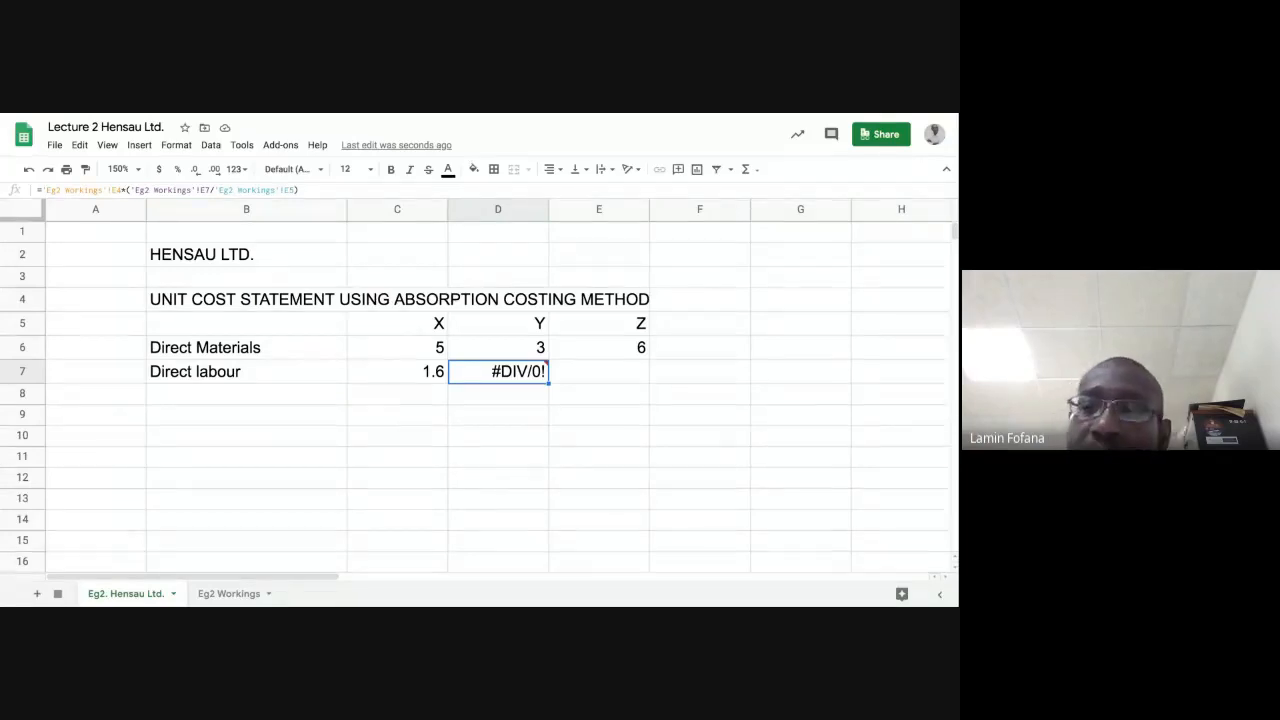
Check the minutes per hour in D5 and the labour rate in D4 of Eg2 Workings, and return to the cost statement
left_click(229, 593)
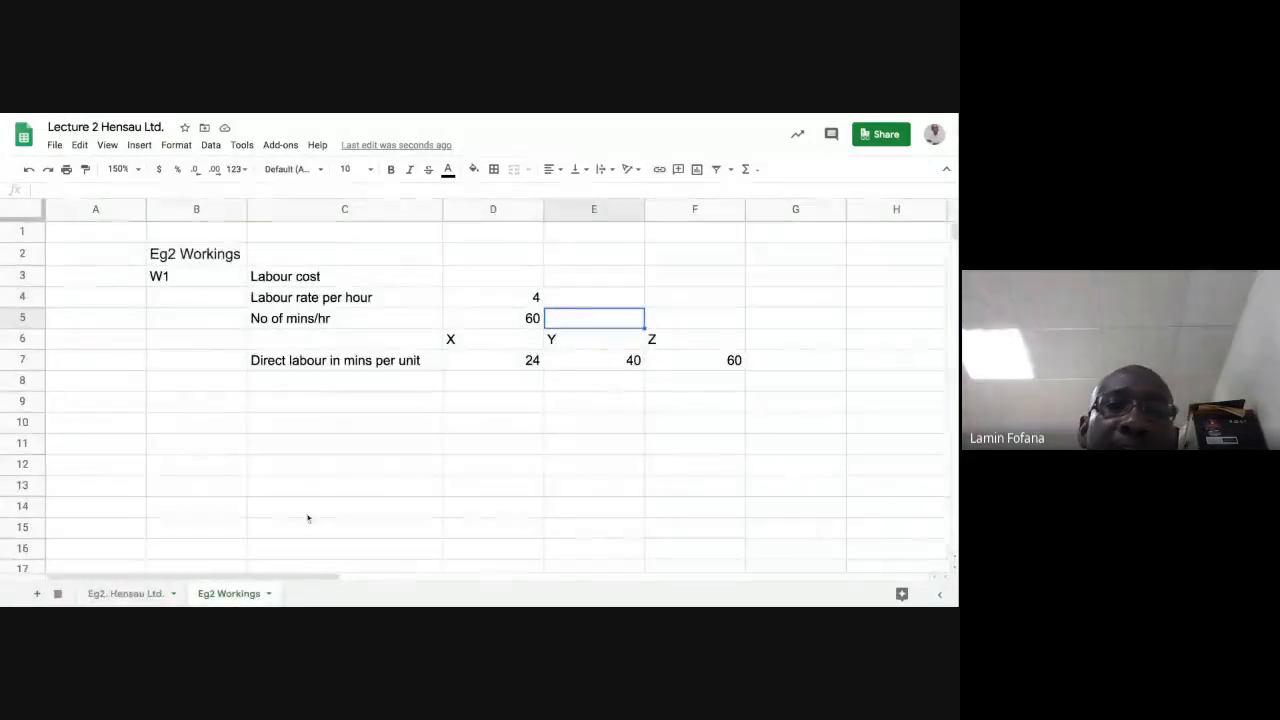
left_click(528, 318)
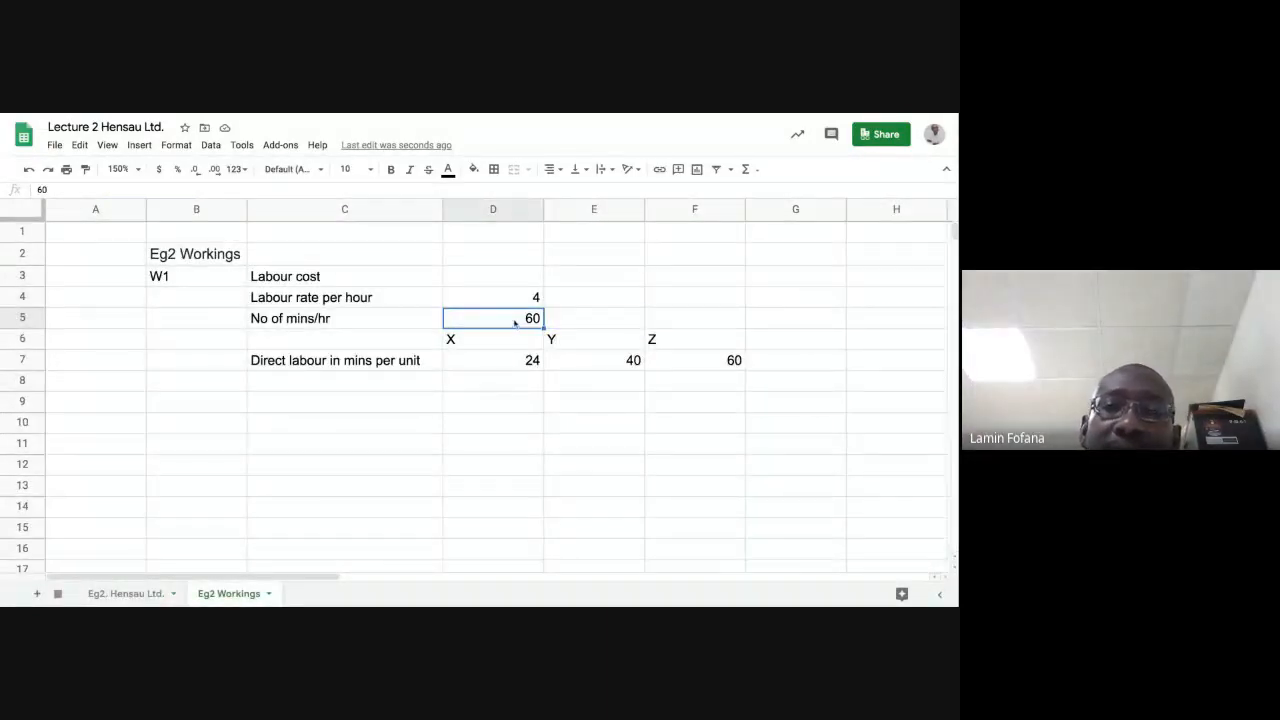
key("Up")
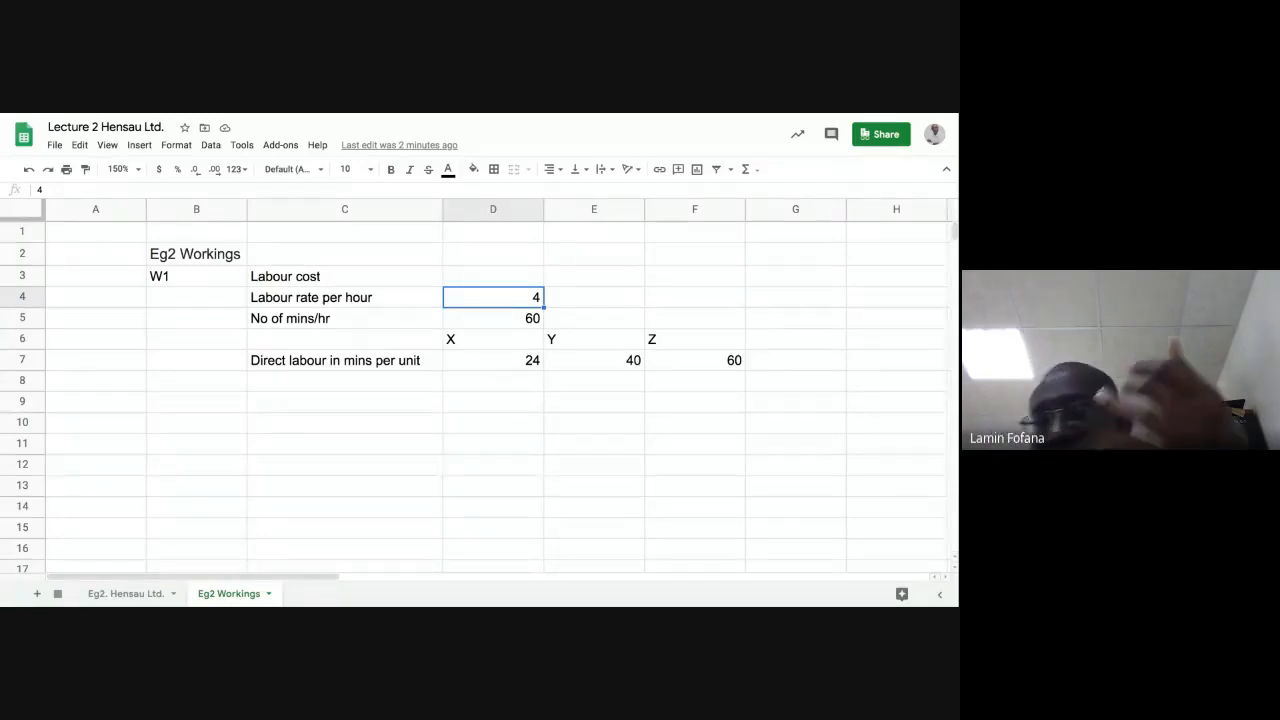
left_click(151, 594)
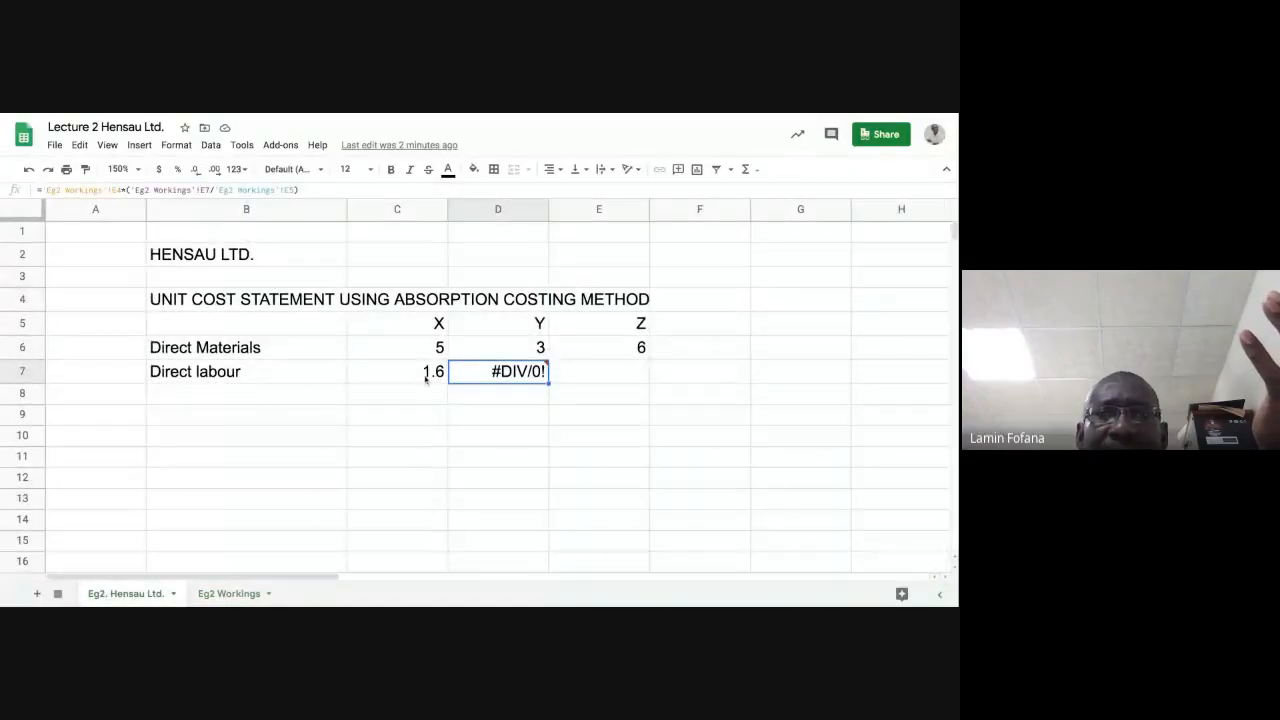
Inspect the error in D7, check the referenced cells E7 and E5 on Eg2 Workings, and return to the cost statement
mouse_move(502, 383)
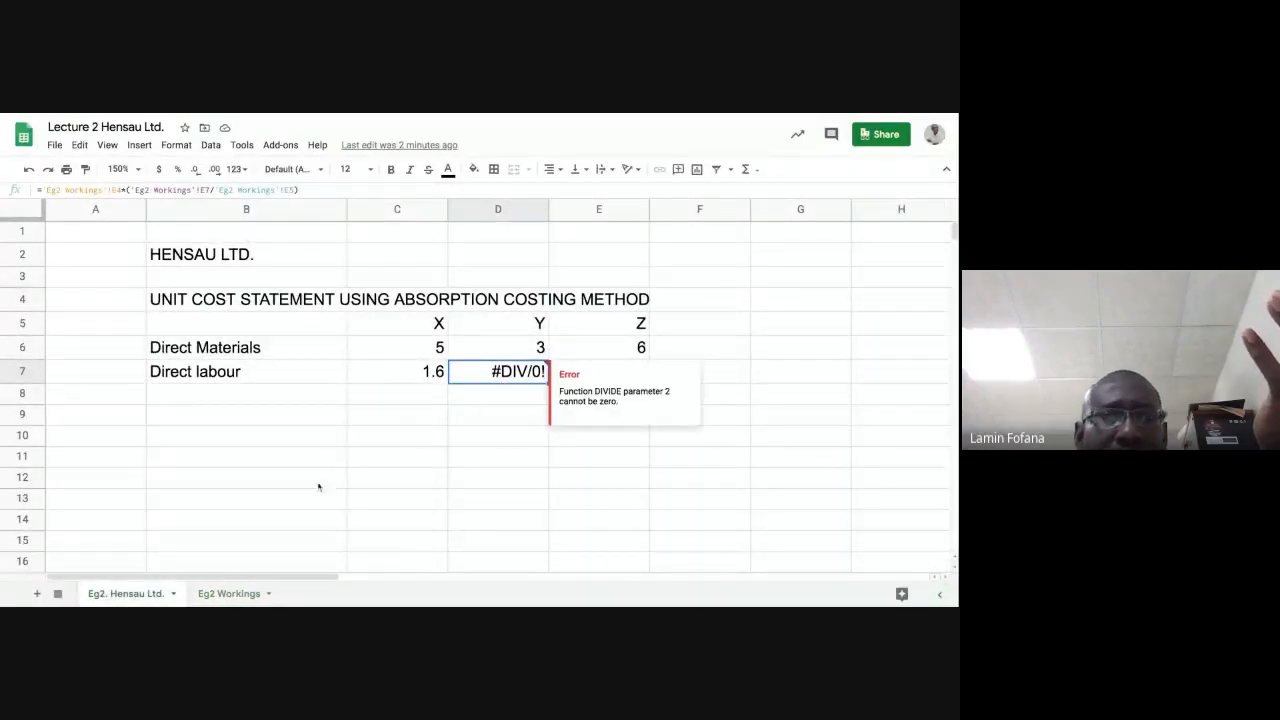
left_click(218, 593)
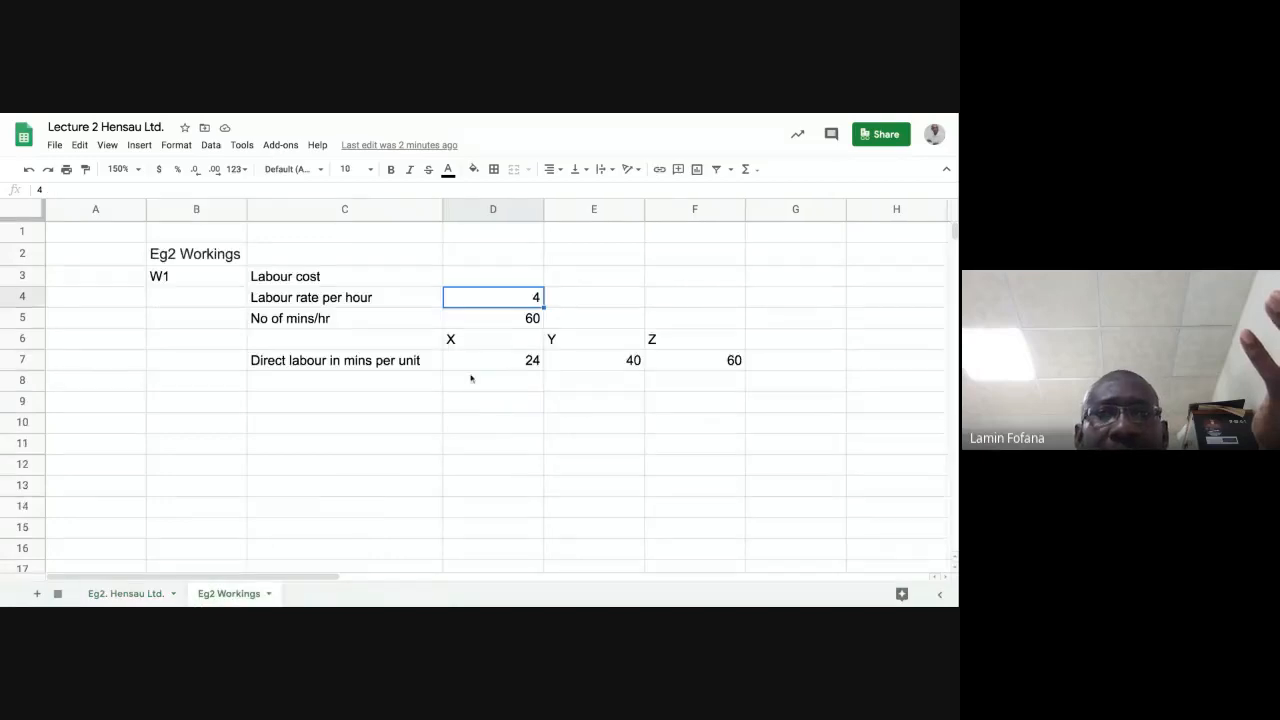
left_click(592, 360)
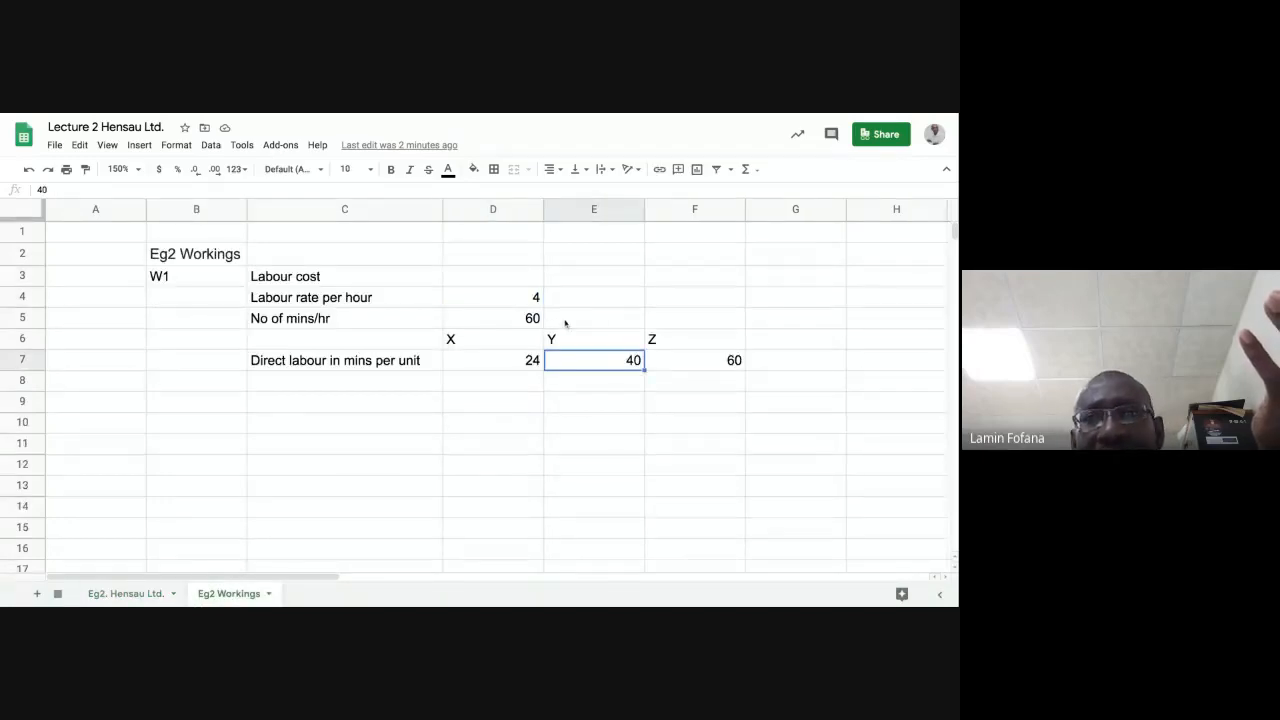
left_click(596, 318)
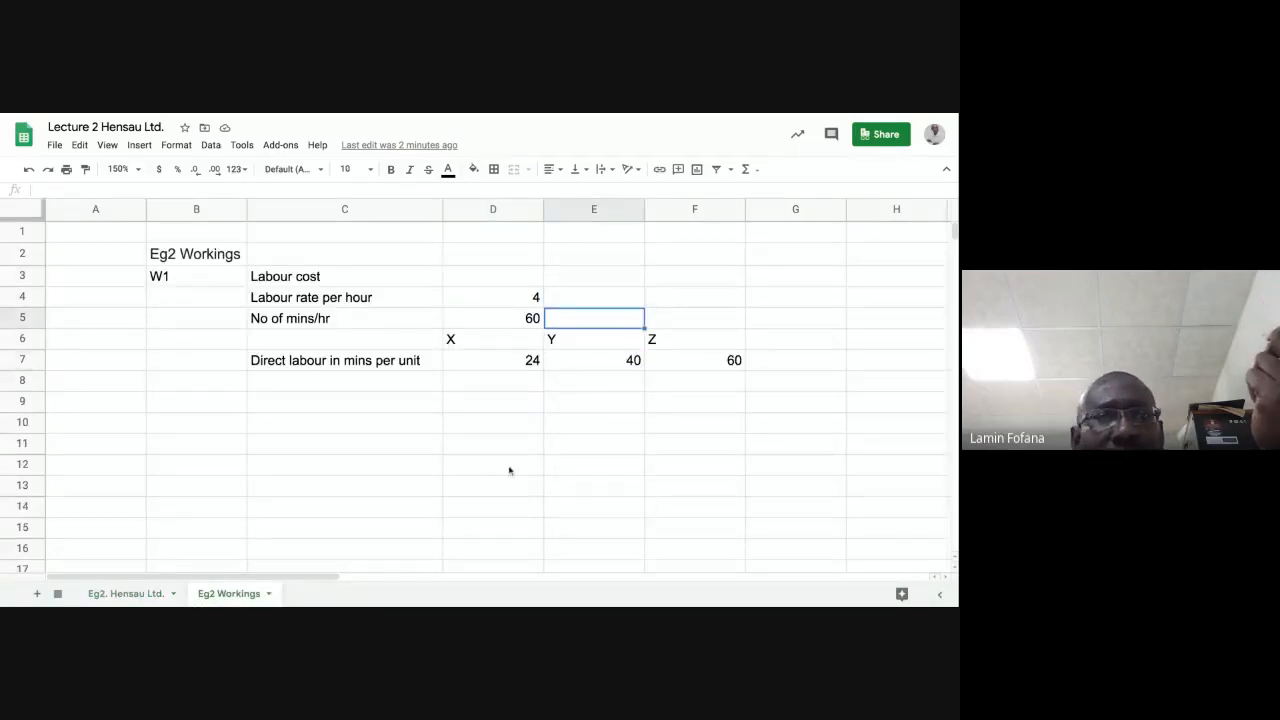
left_click(125, 594)
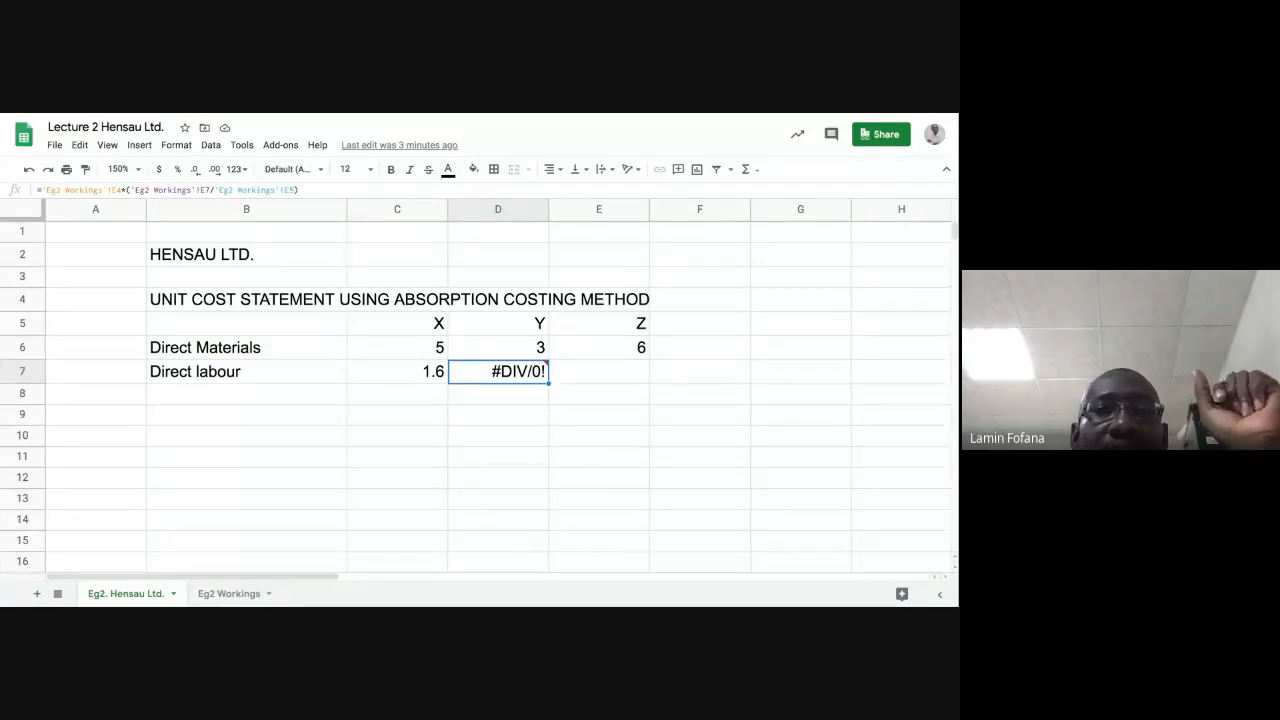
Clear the direct labour formulas for products Y and X from D7 and C7 of the cost statement
left_click(392, 377)
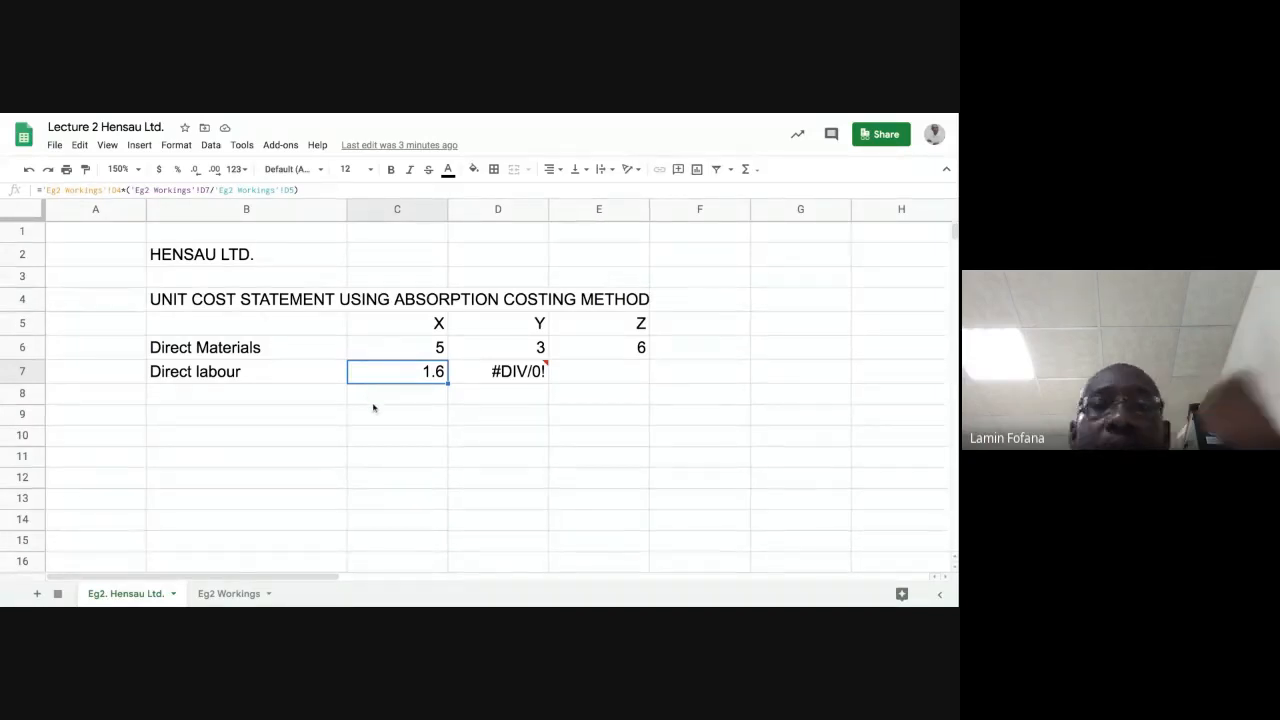
left_click(513, 374)
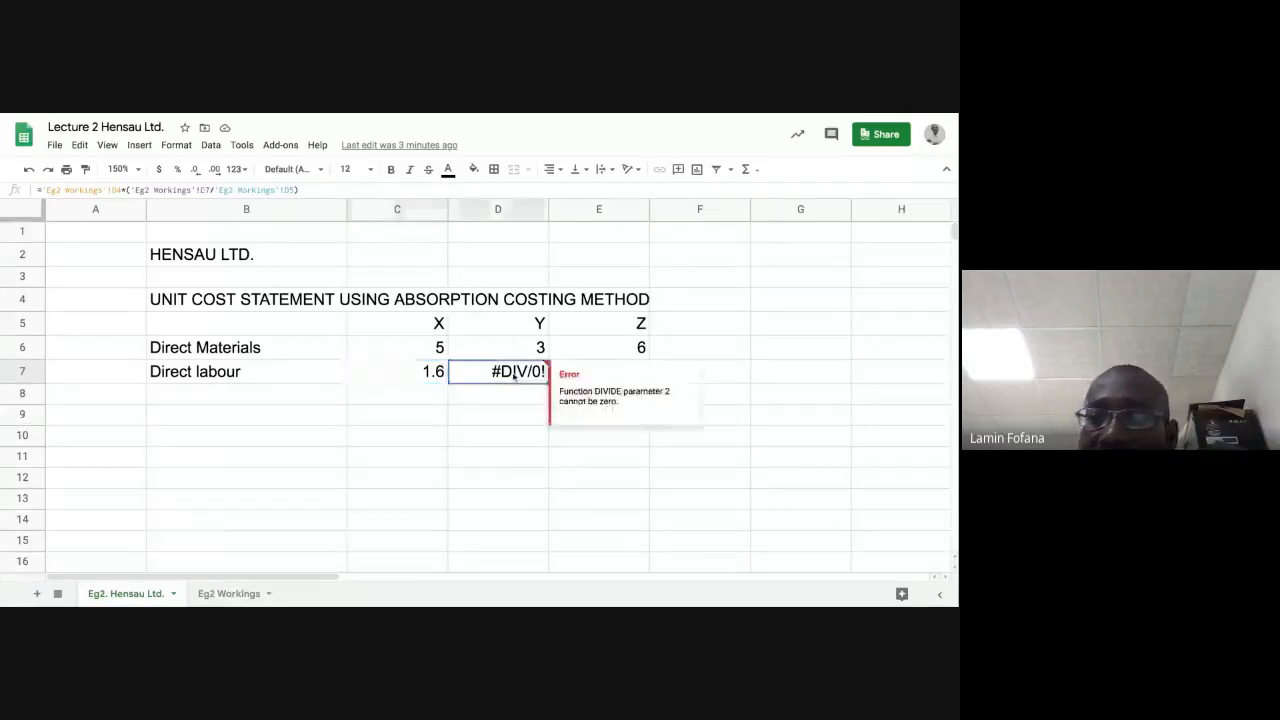
key("Delete")
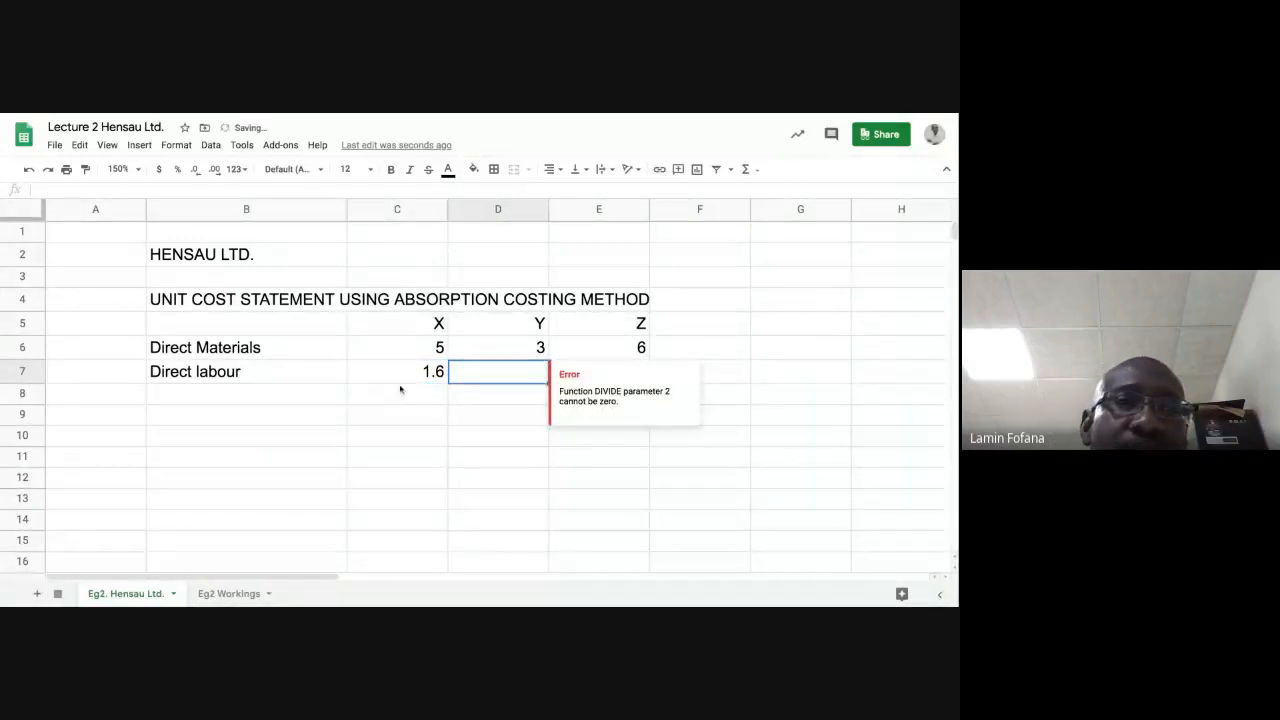
left_click(403, 379)
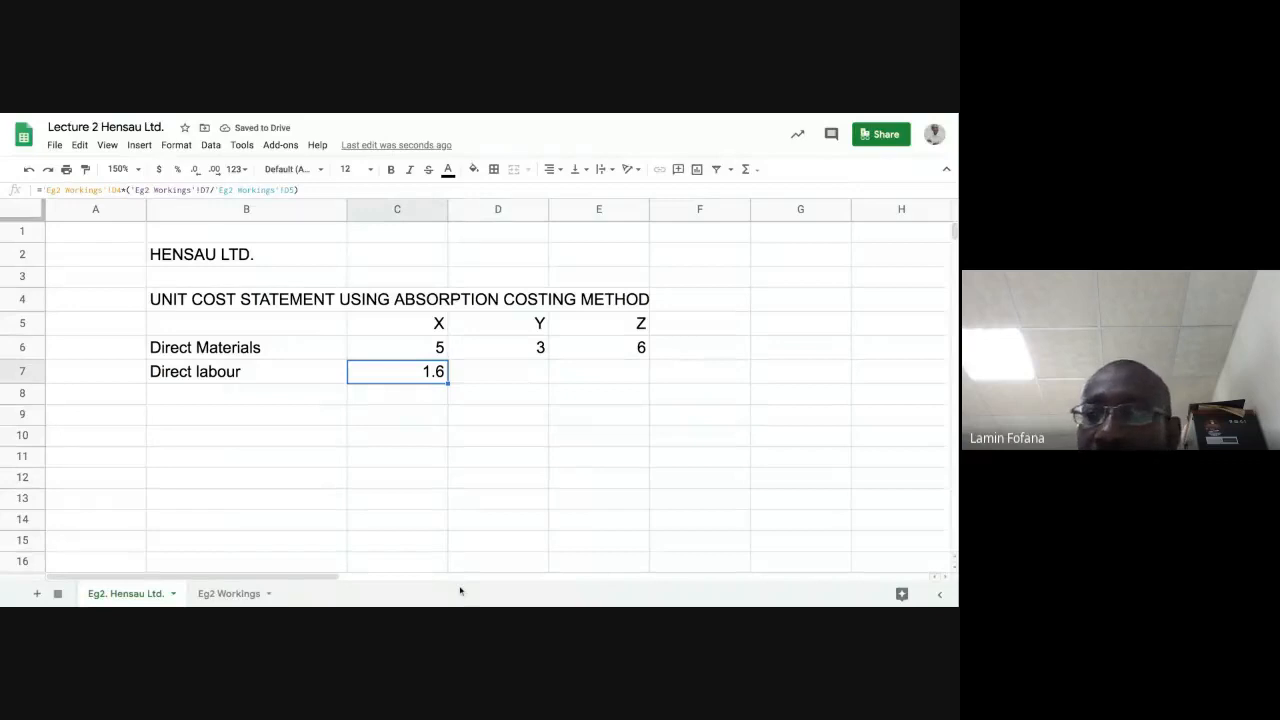
key("Delete")
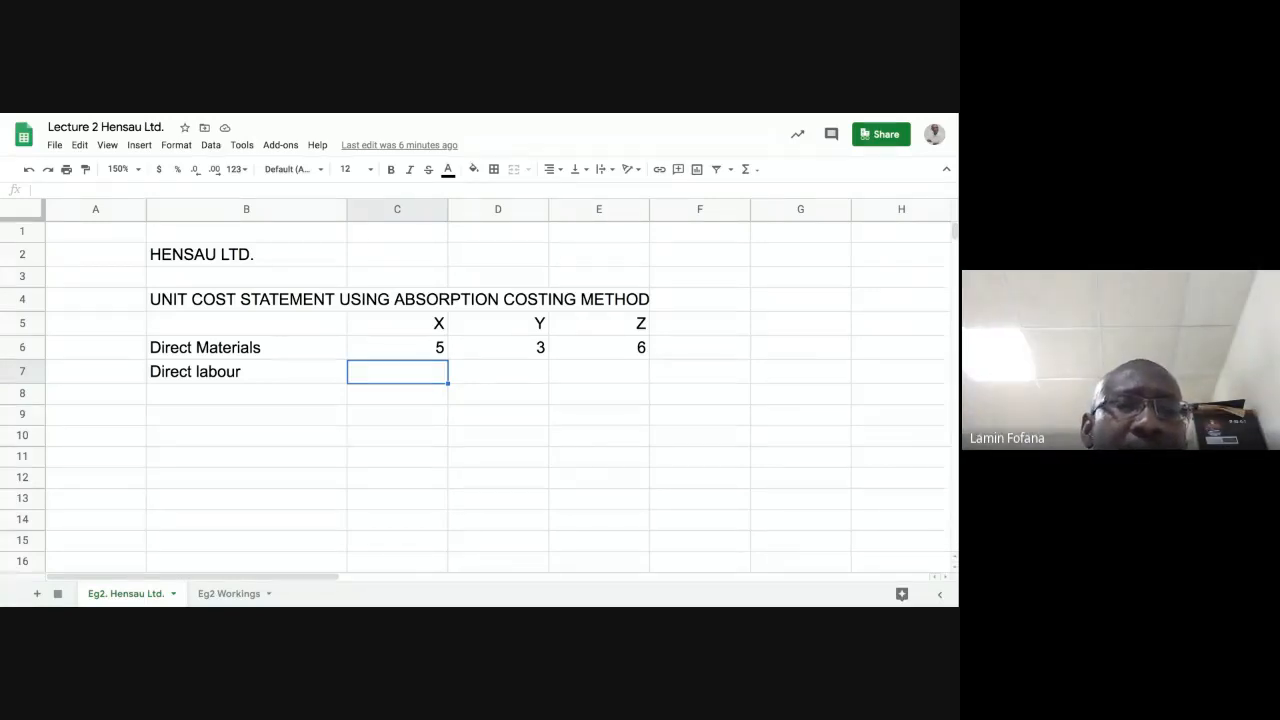
Review the fixed inputs on Eg2 Workings, minutes per hour and labour rate per hour, before returning to the cost statement
left_click(240, 594)
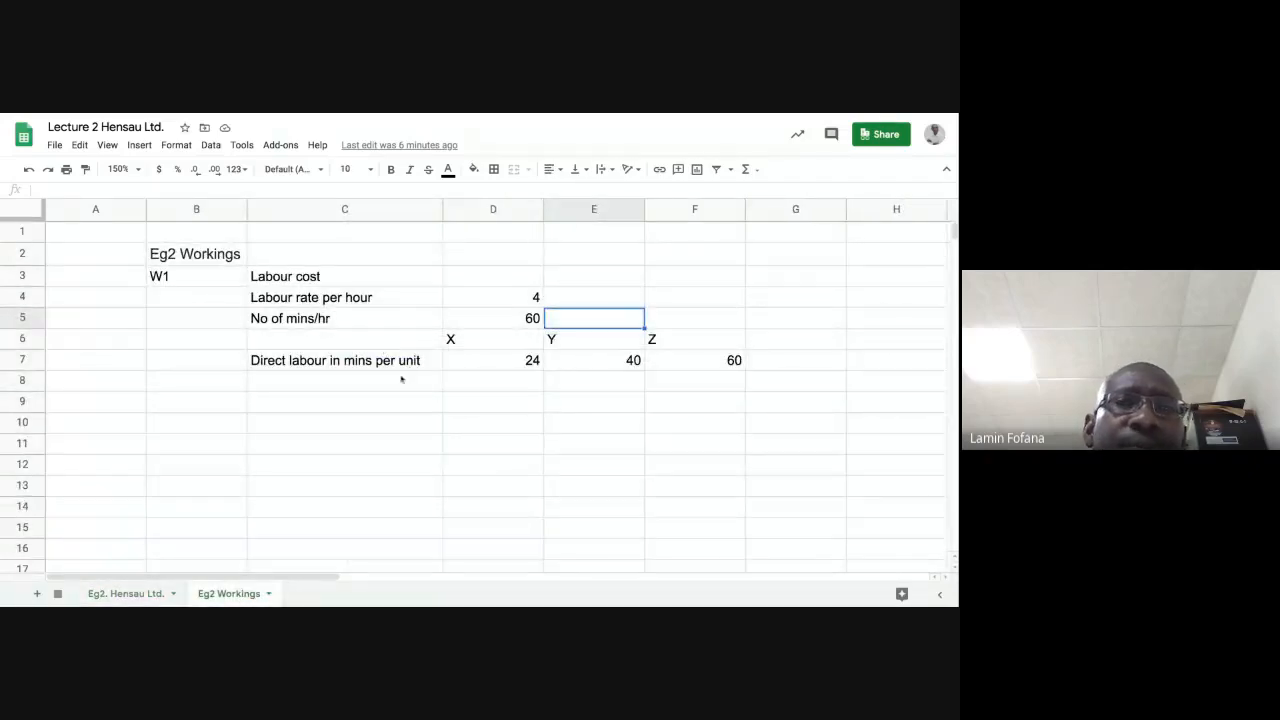
left_click(491, 320)
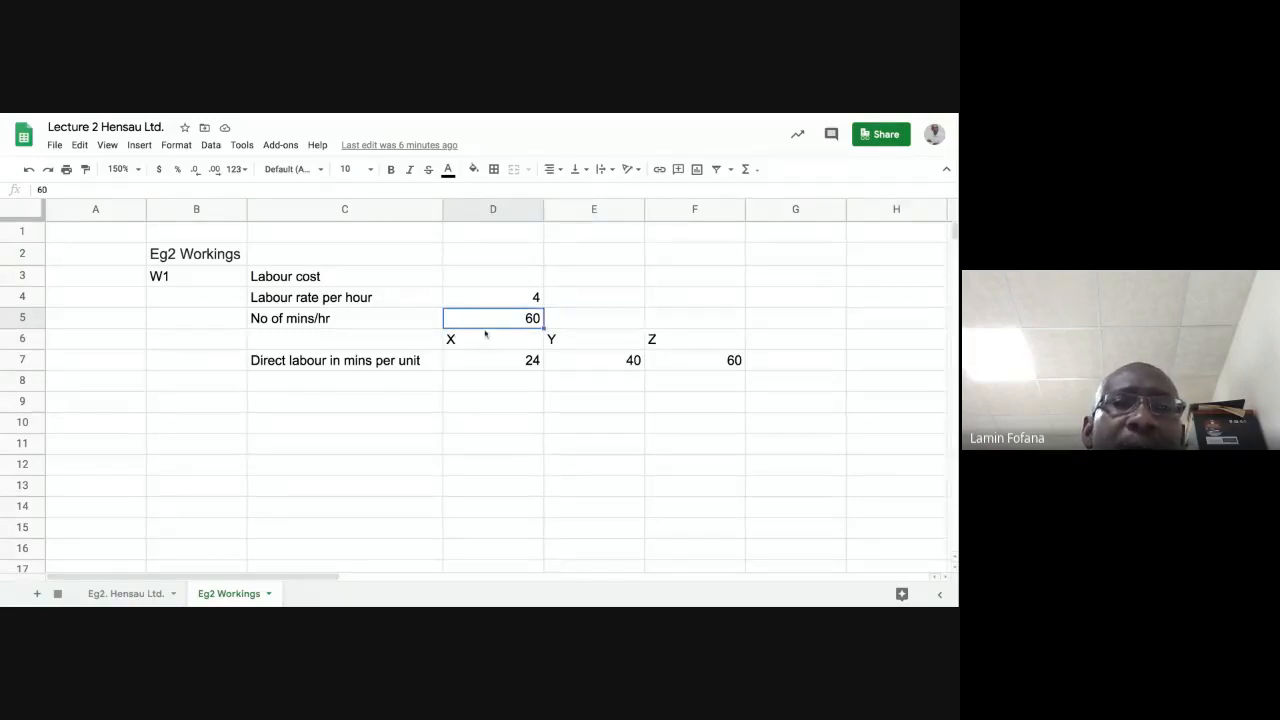
left_click(506, 304)
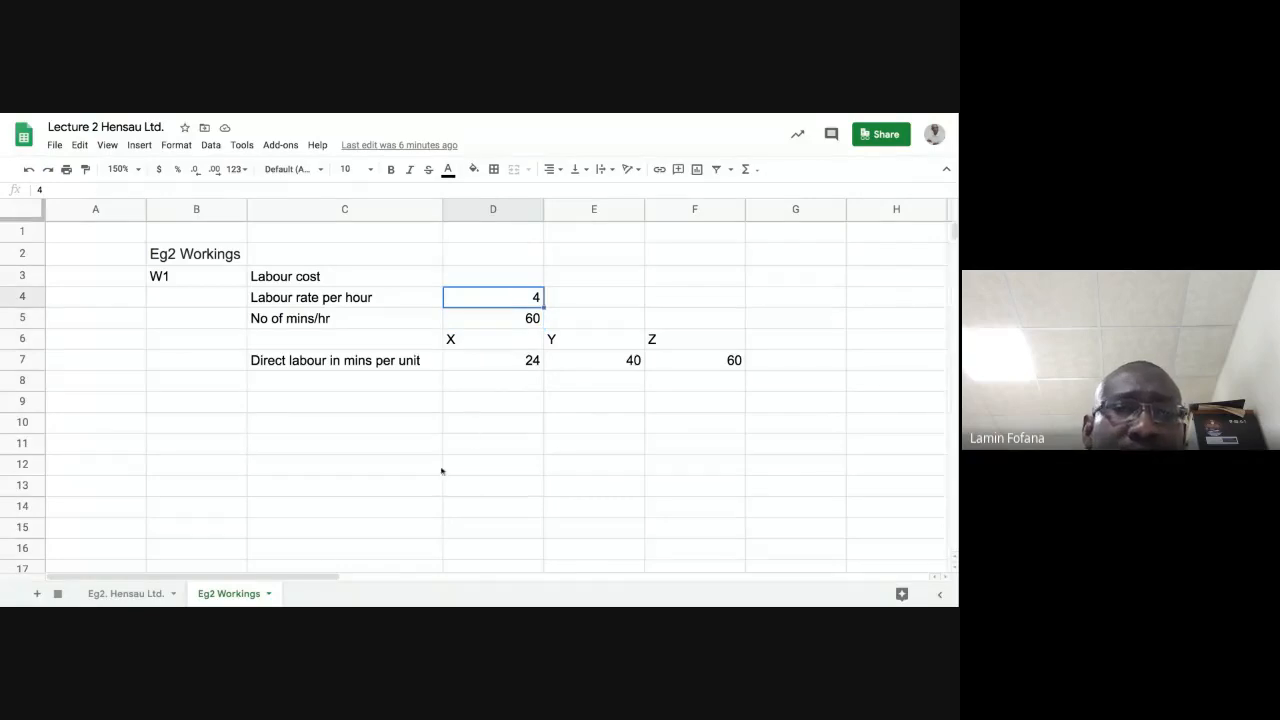
left_click(130, 594)
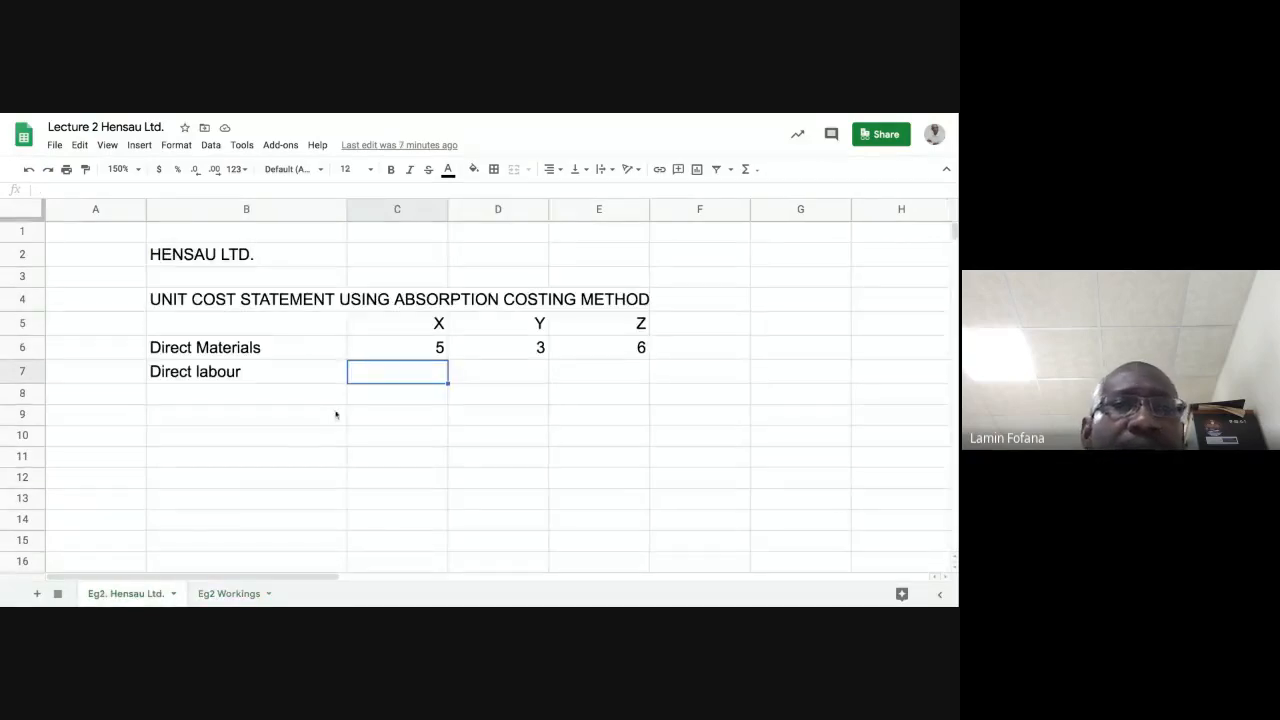
Begin product X's direct labour formula in C7 with Eg2 Workings D7 divided by the absolute reference $D$5, enclosed in parentheses
left_click(429, 395)
left_click(420, 375)
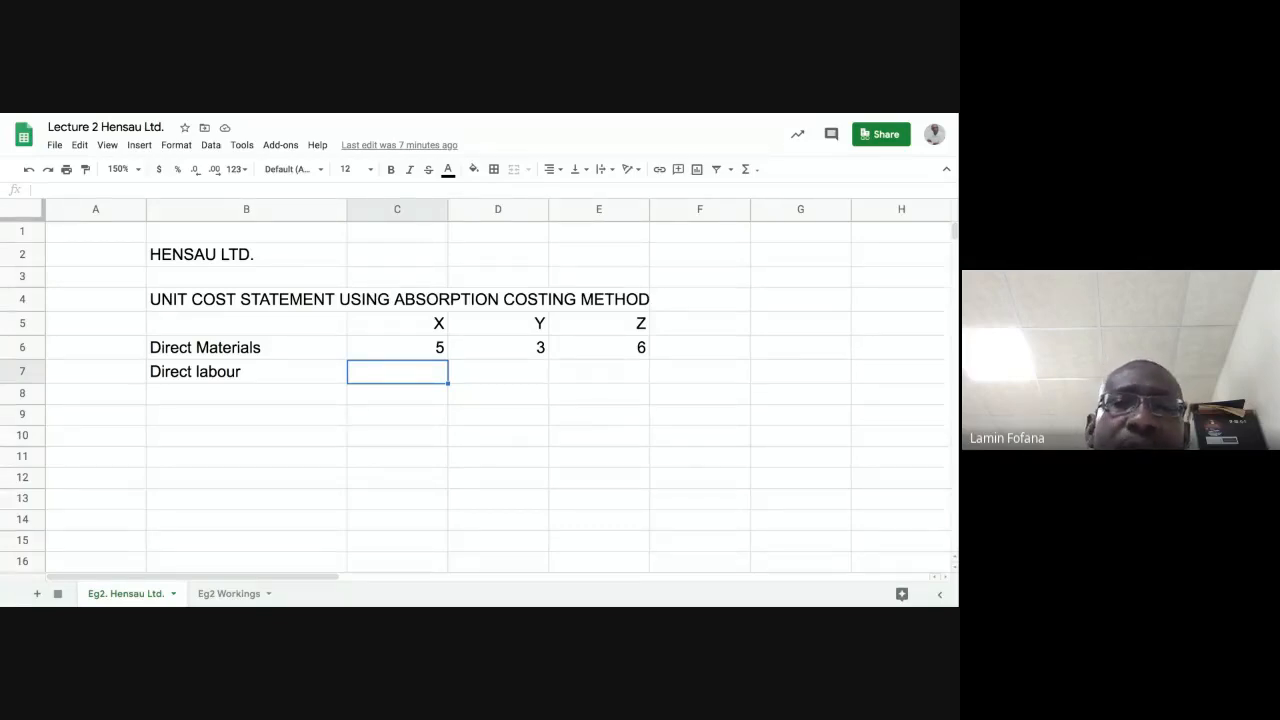
type("=")
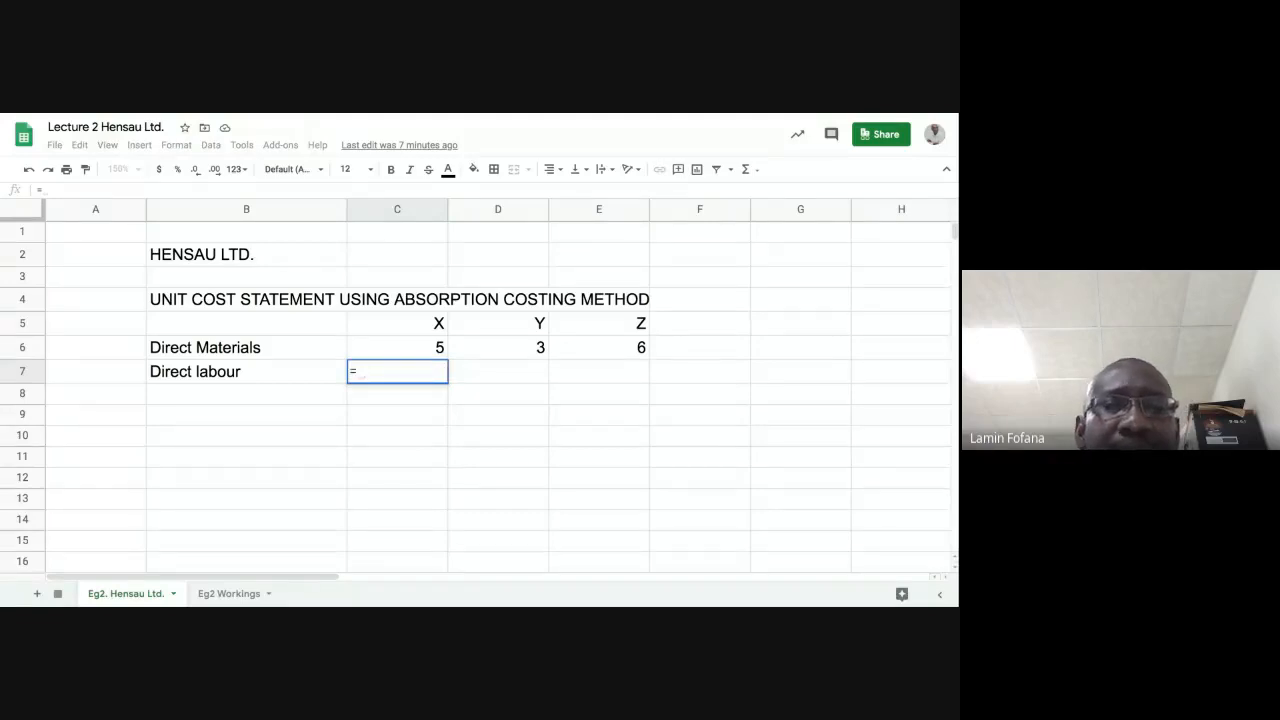
type("(")
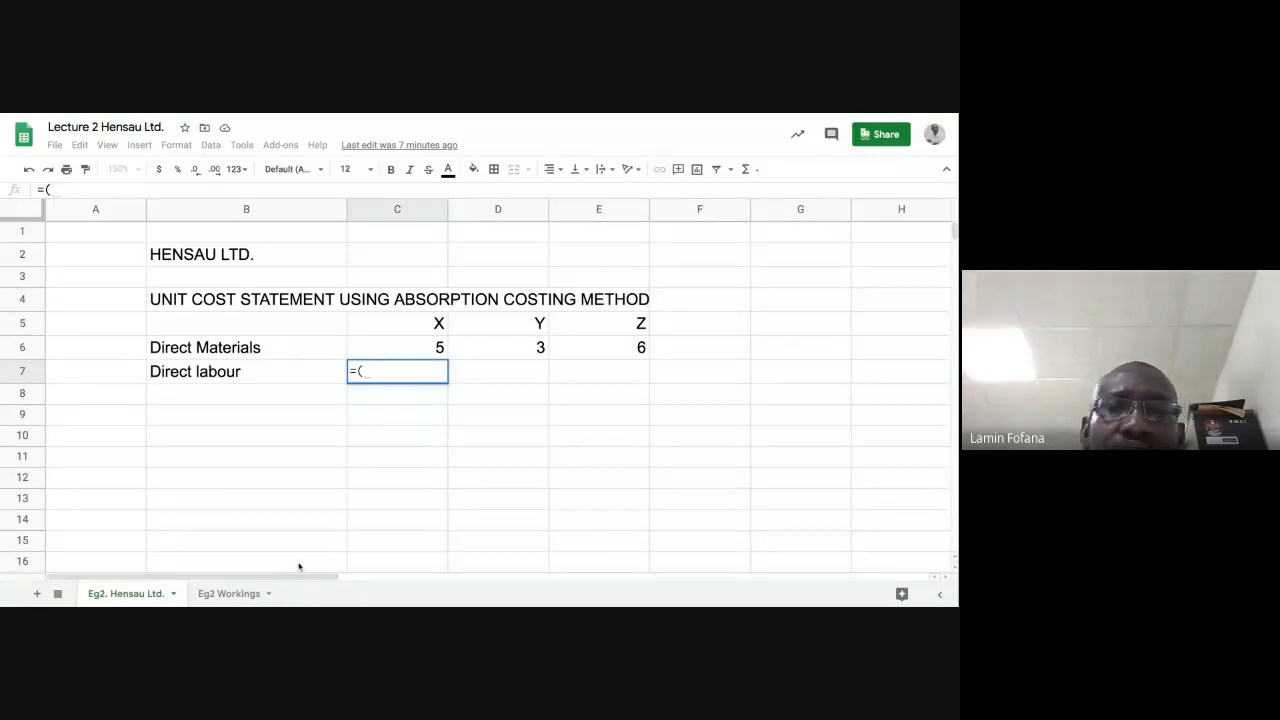
left_click(218, 594)
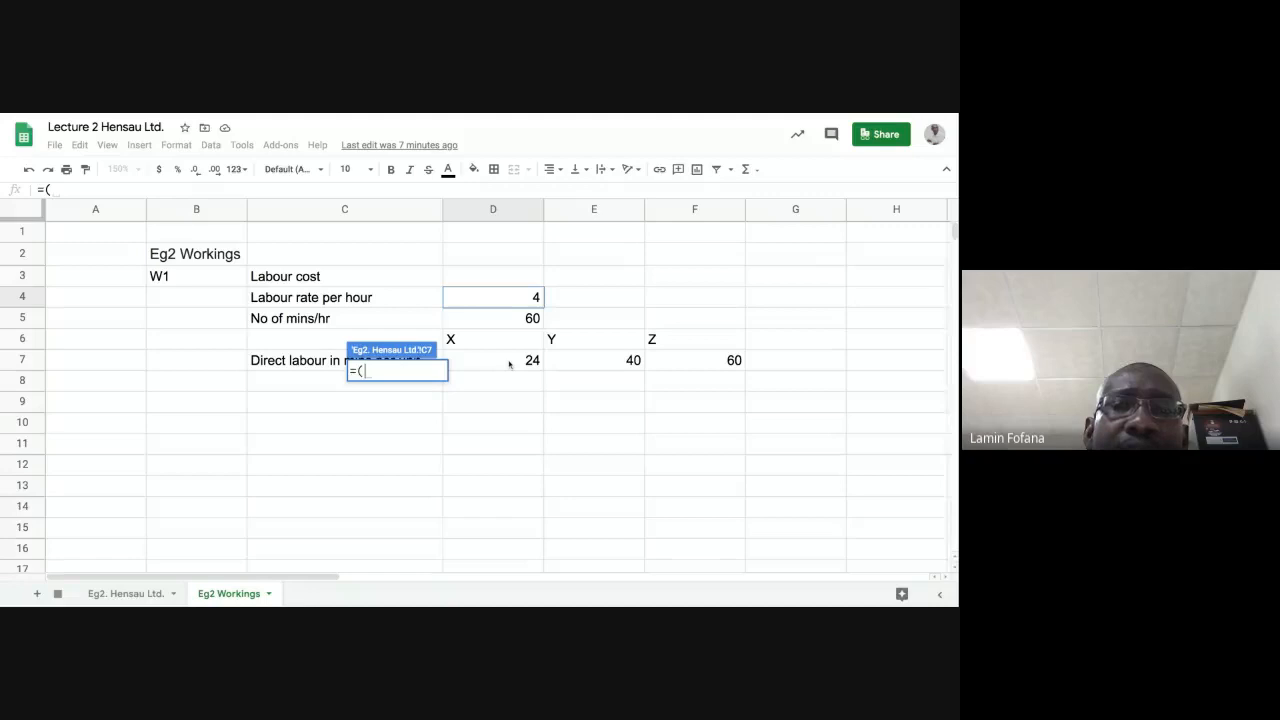
left_click(510, 364)
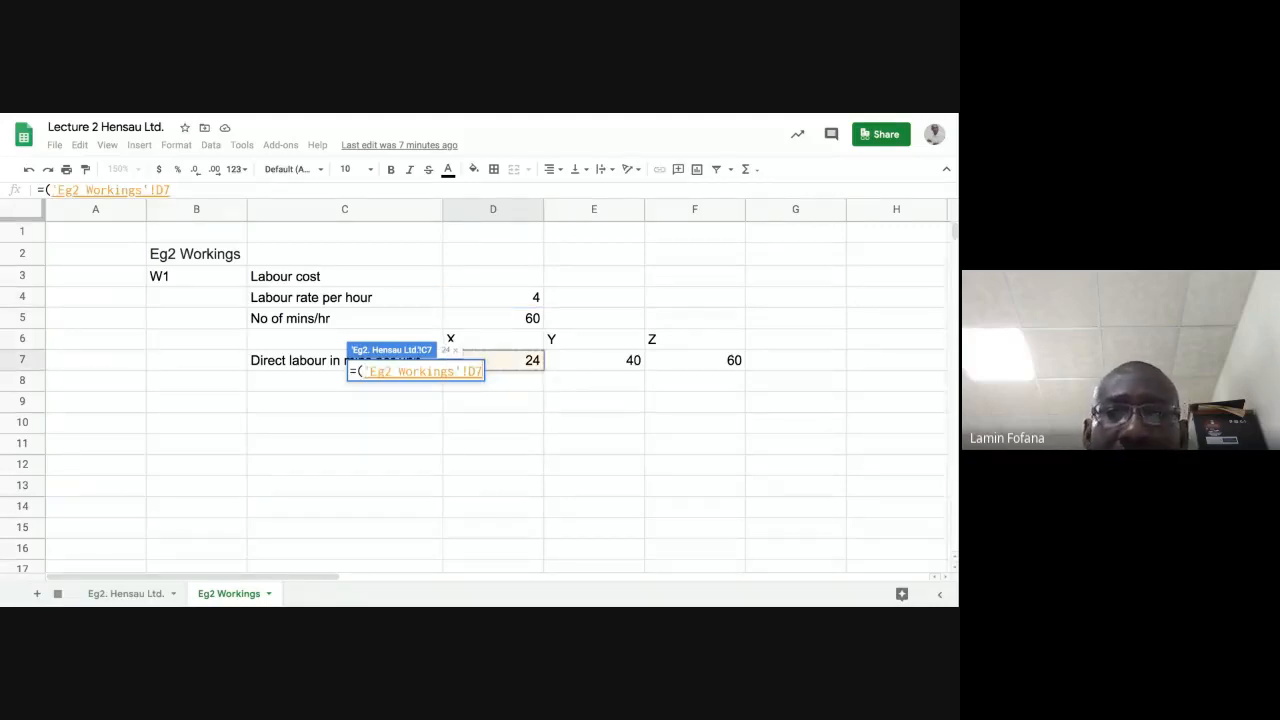
type("/")
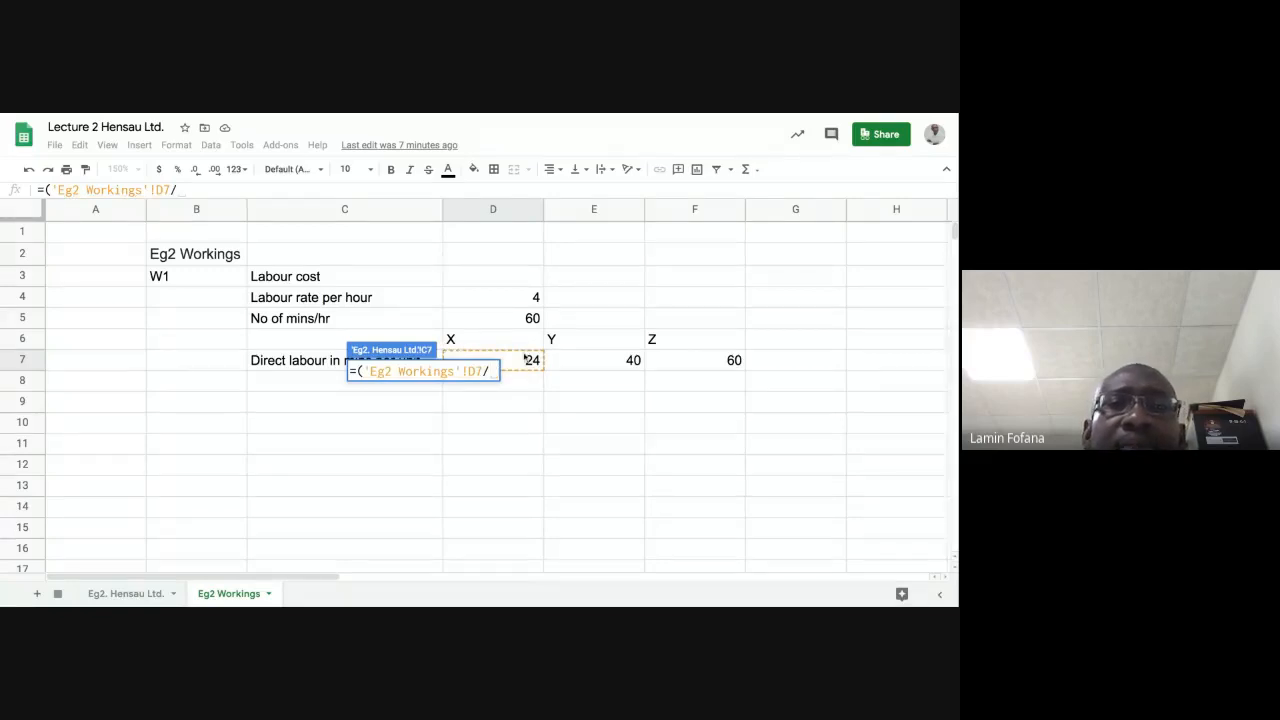
left_click(534, 319)
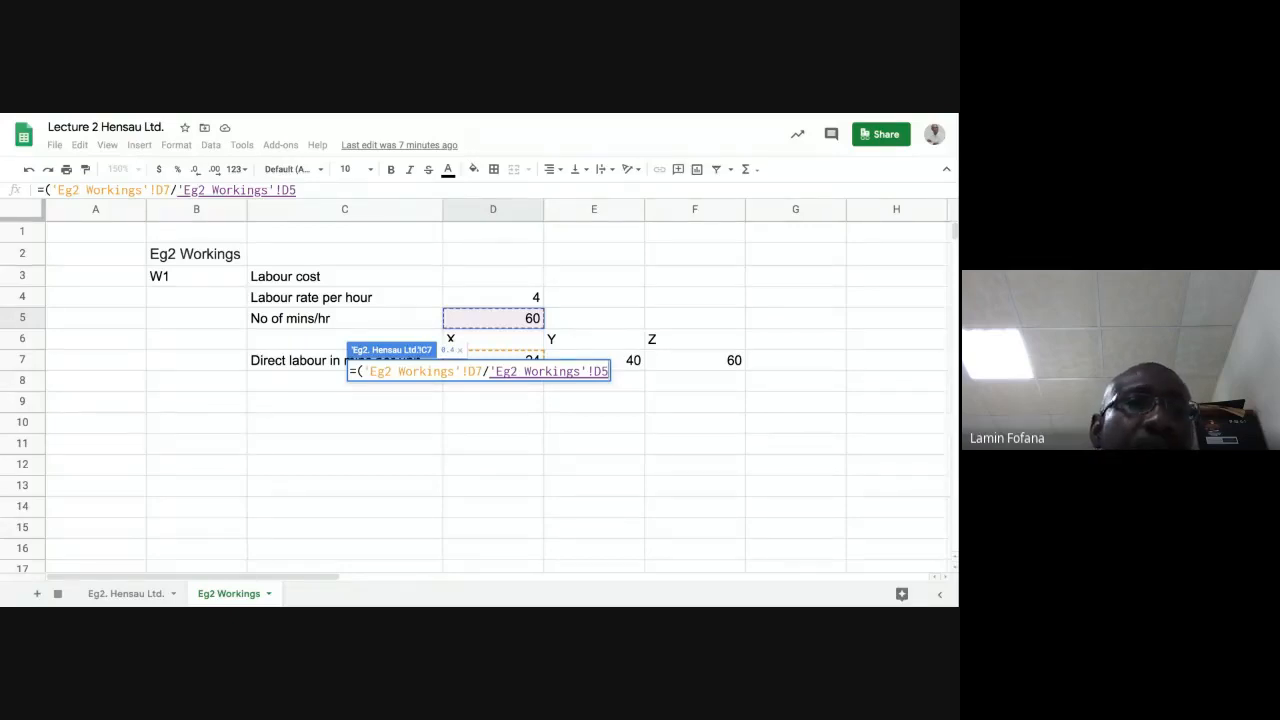
key("F4")
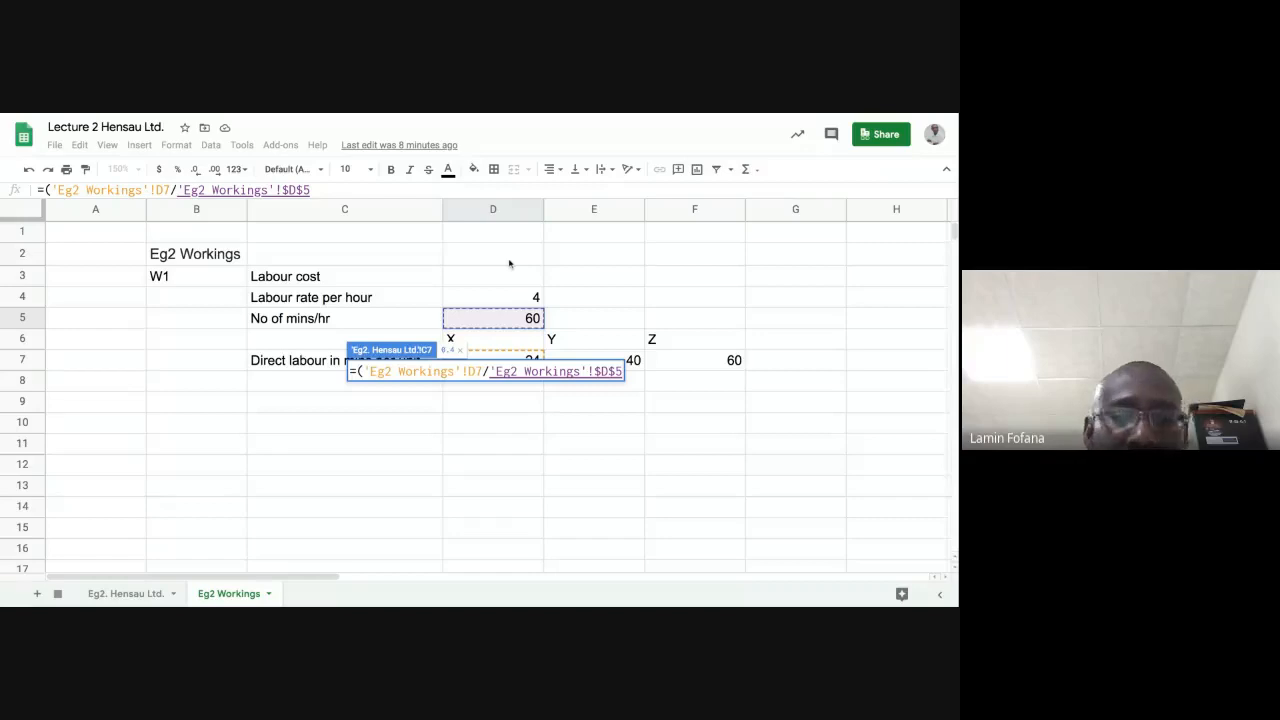
type(")")
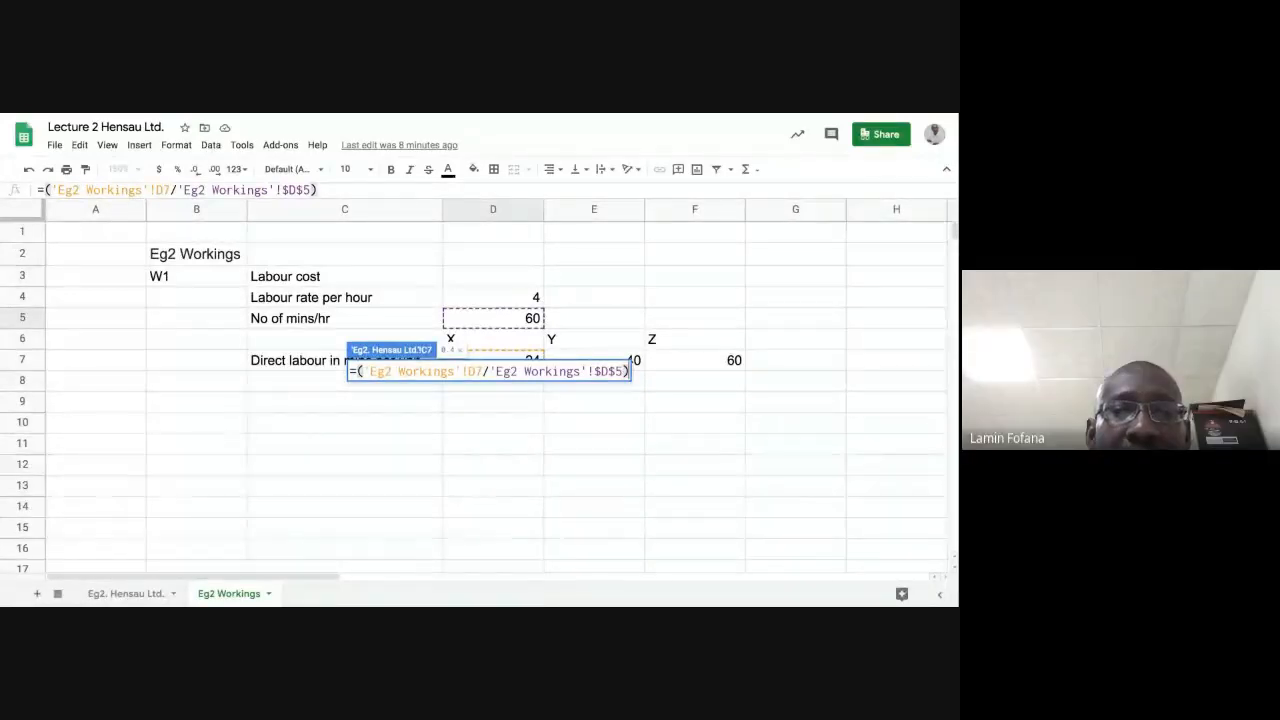
Complete the C7 formula by multiplying by the labour rate in Eg2 Workings as the absolute reference $D$4
type("*")
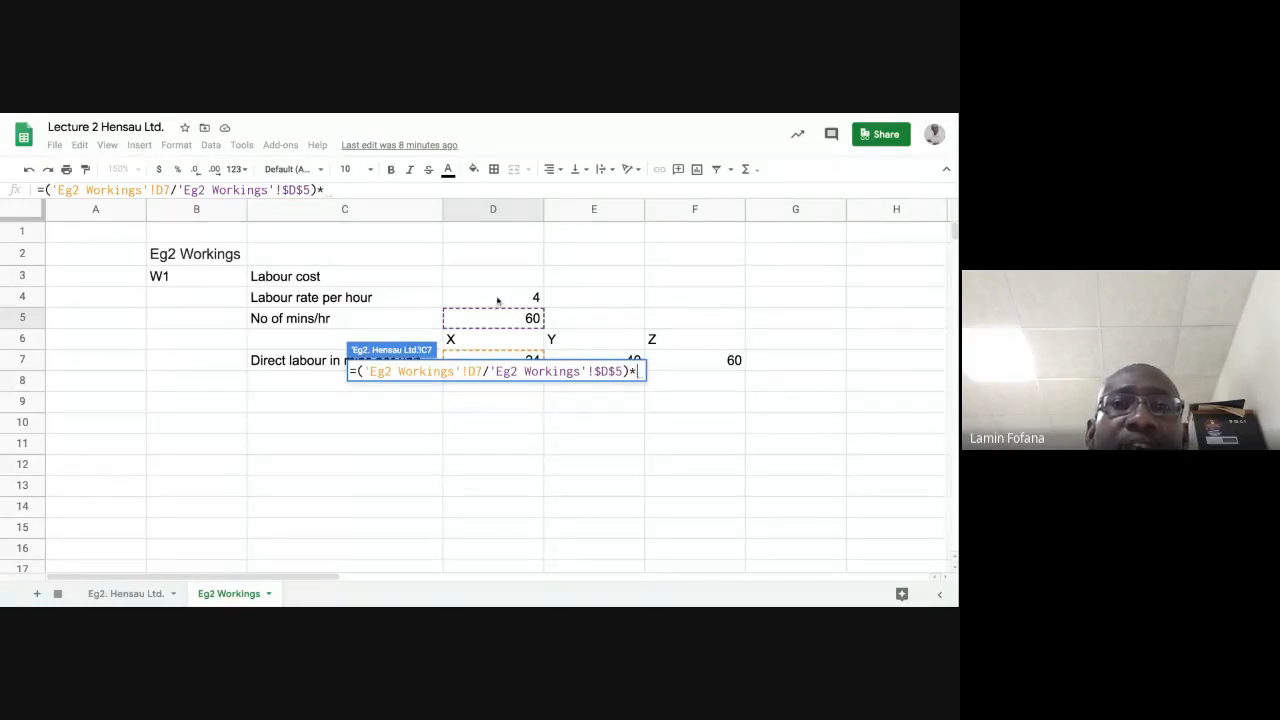
left_click(497, 300)
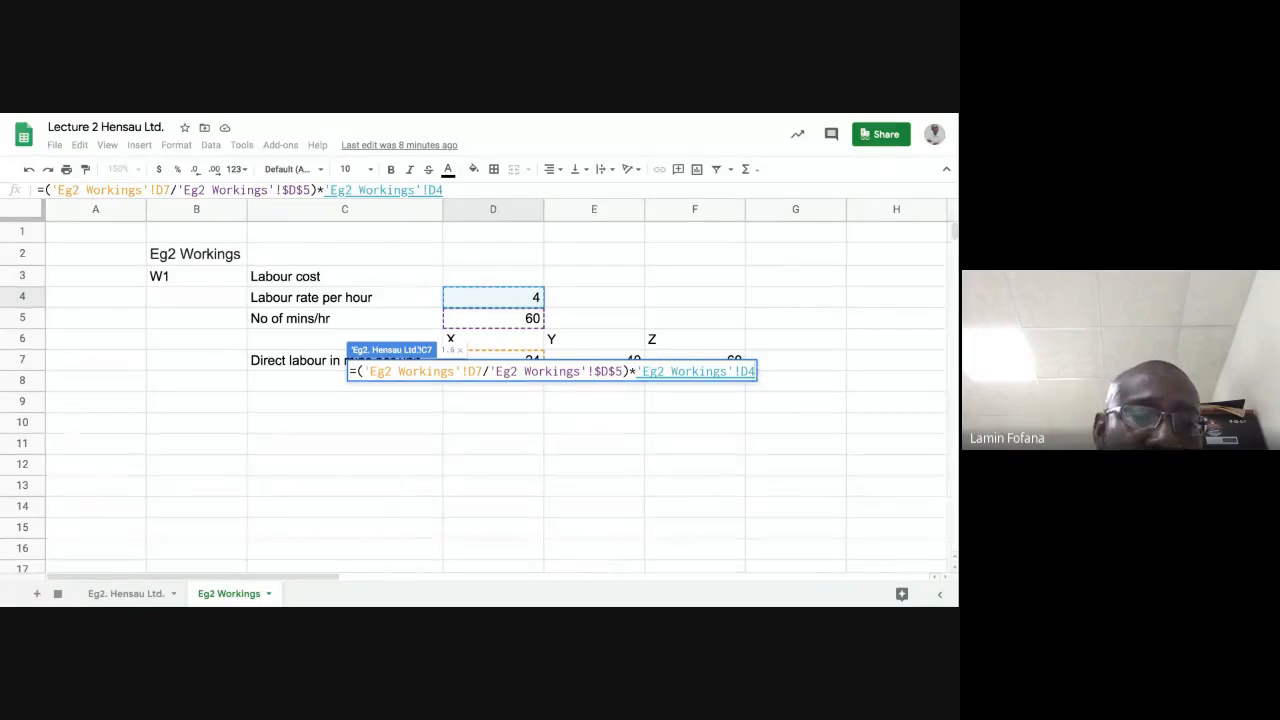
key("F4")
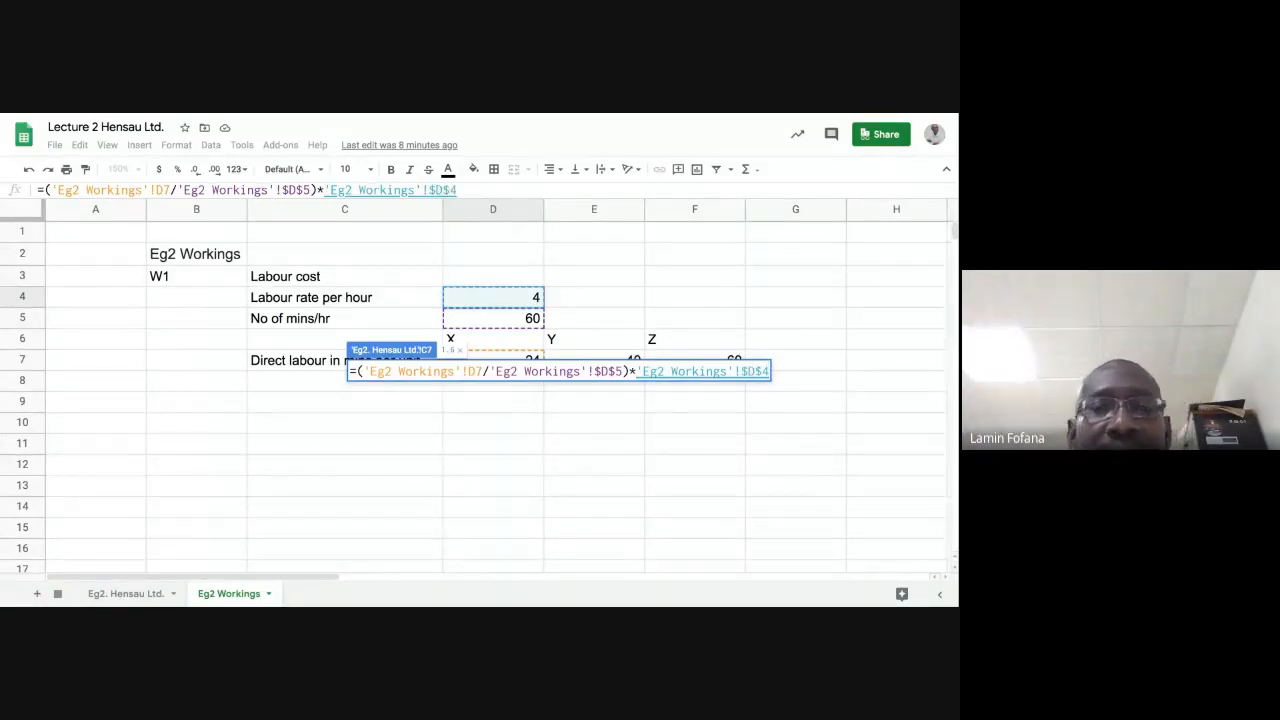
key("Return")
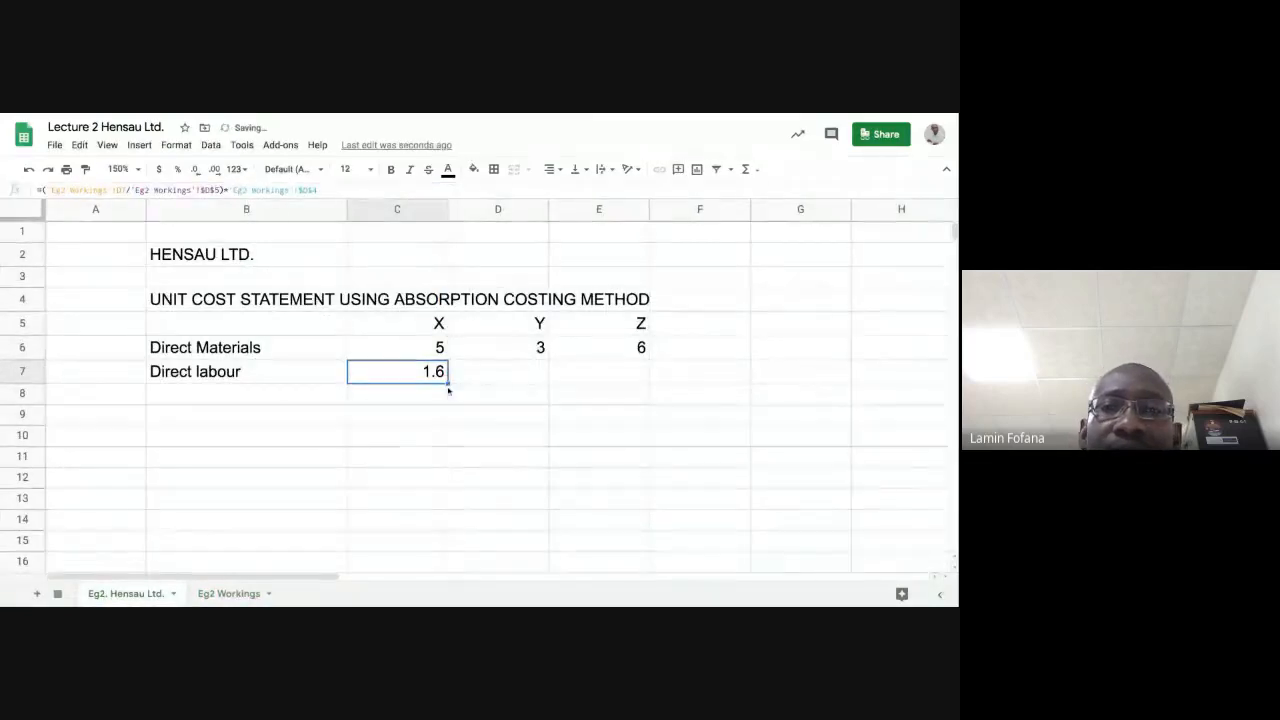
Fill product X's direct labour formula from C7 across D7:E7 and show C7:E7 with two decimal places
left_click_drag(448, 384, 606, 452)
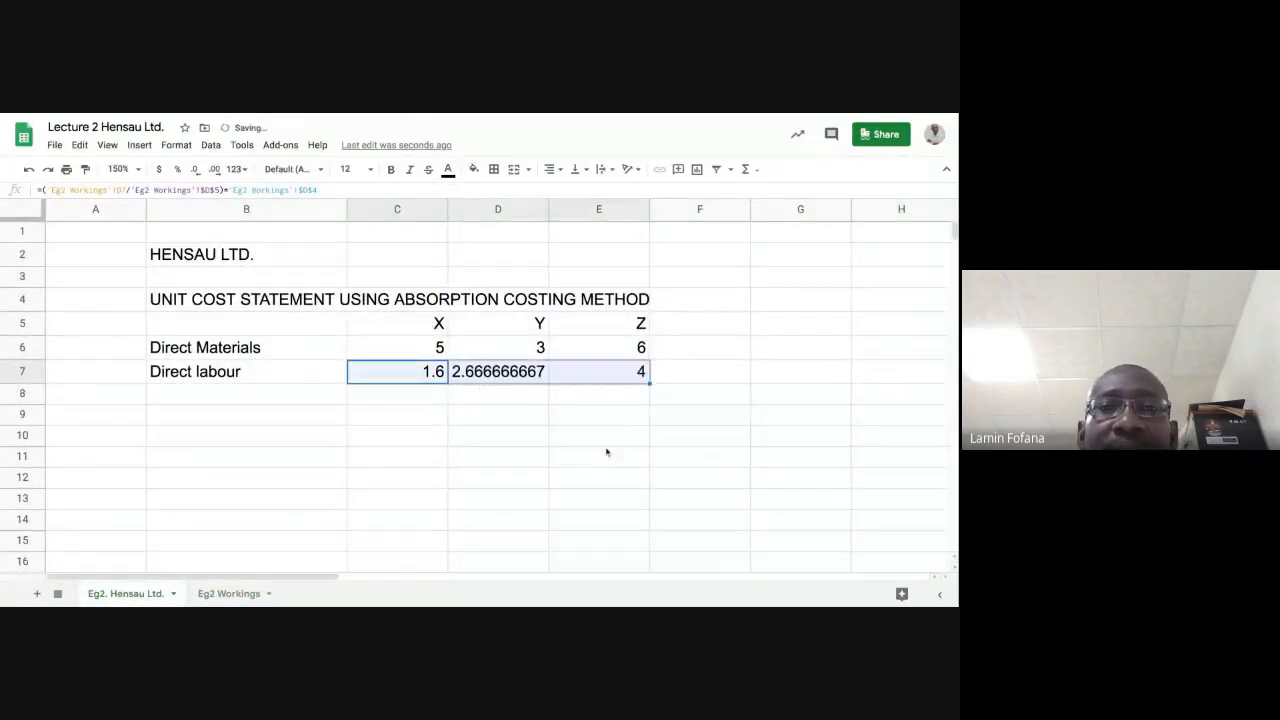
left_click(607, 455)
left_click(416, 372)
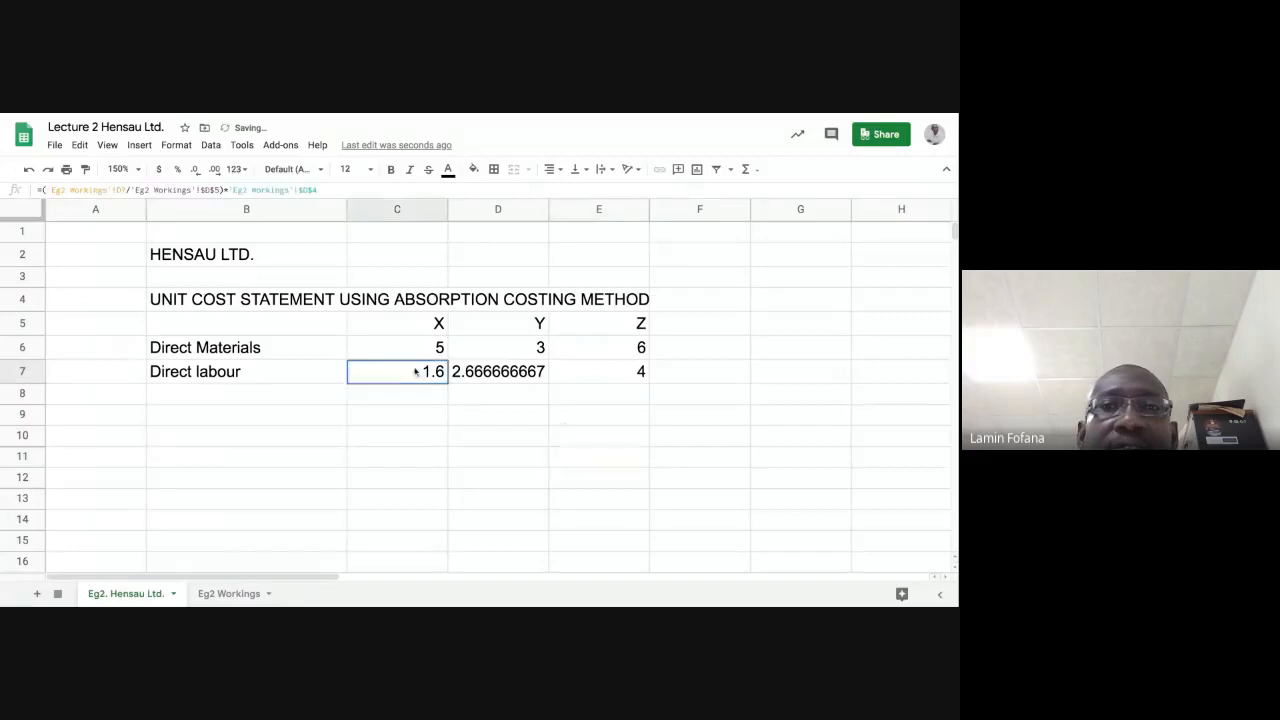
key("shift+Right")
key("shift+Right")
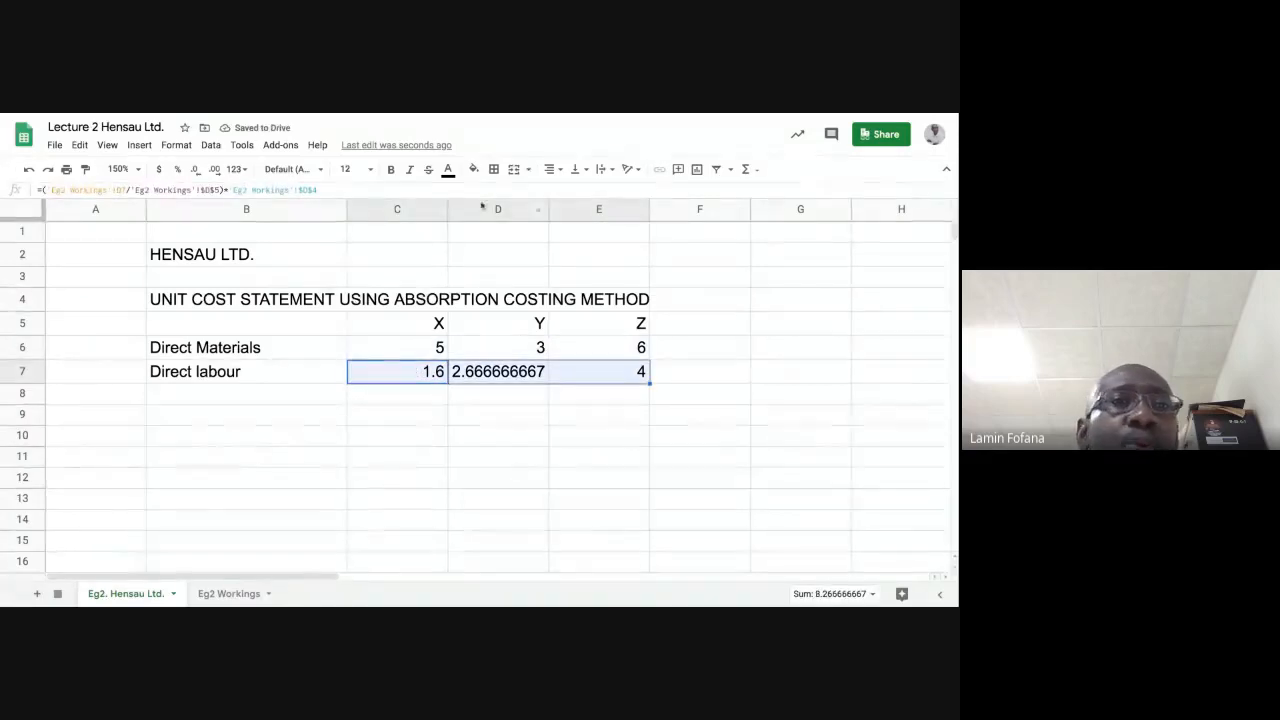
left_click(214, 169)
left_click(490, 476)
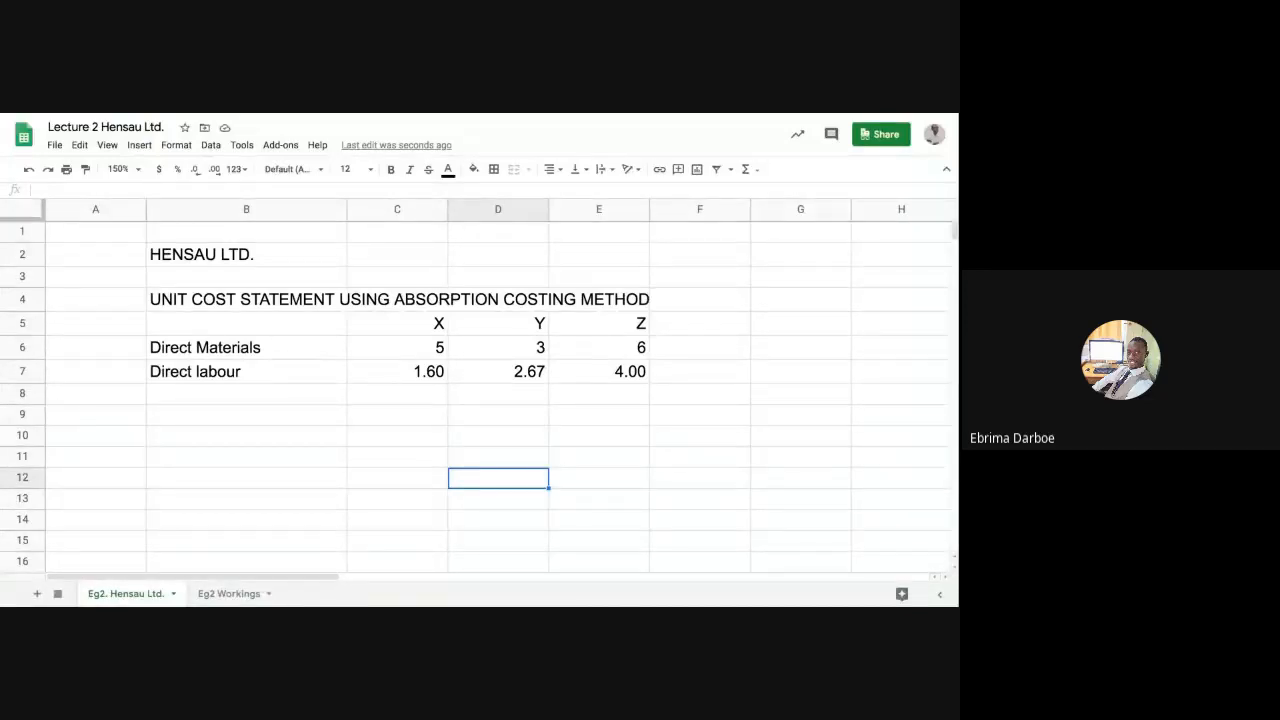
Undo the decimal formatting, the fill across D7:E7 and the direct labour formula in C7, and reselect C7
left_click(430, 372)
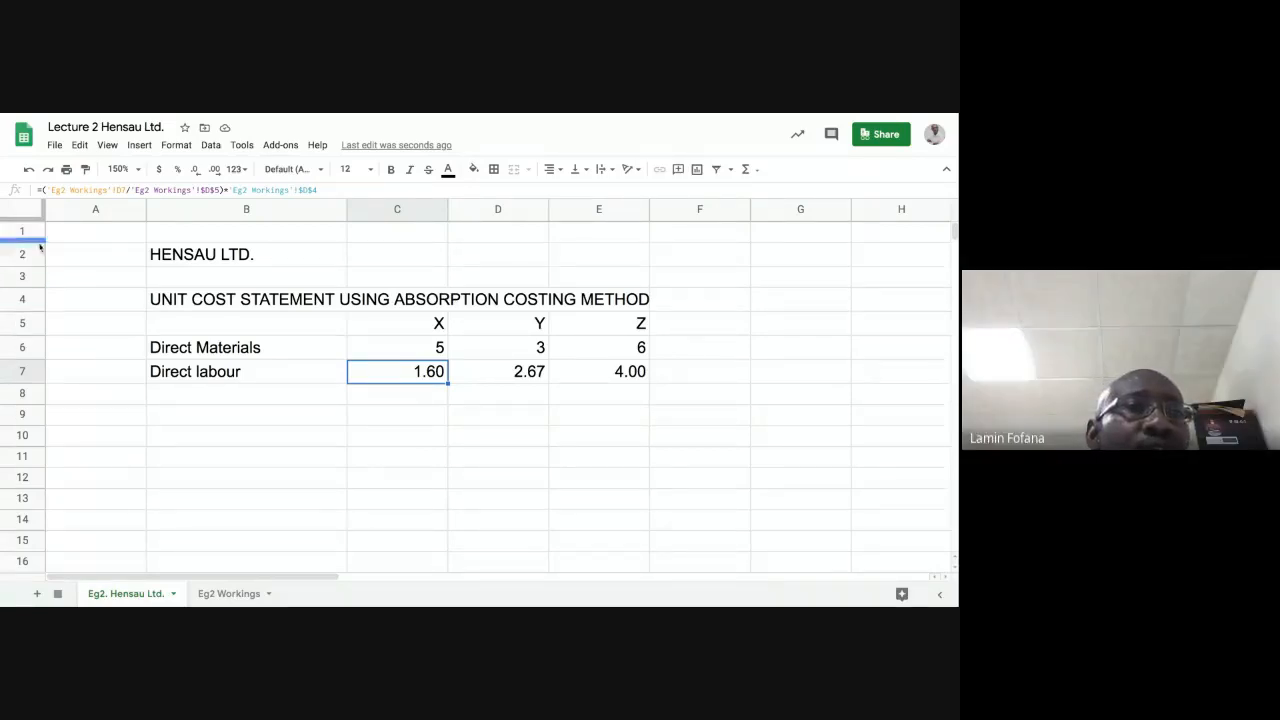
left_click(29, 169)
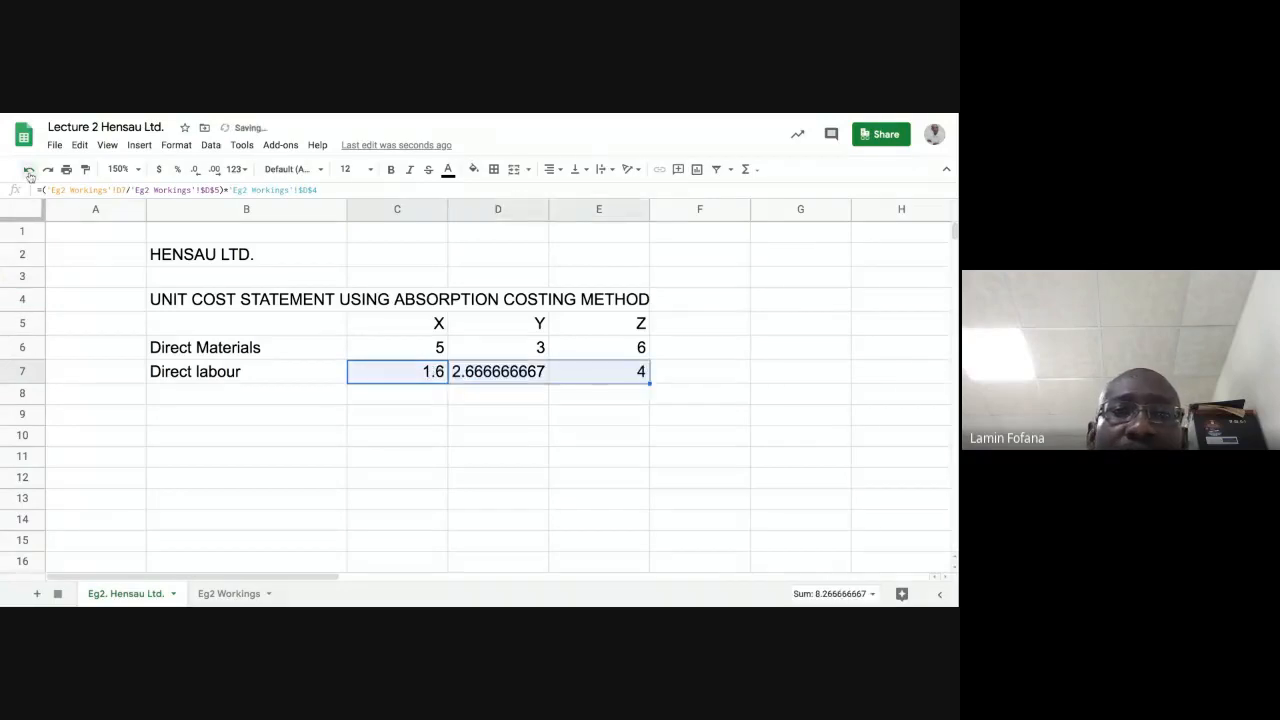
left_click(29, 169)
left_click(29, 169)
left_click(431, 435)
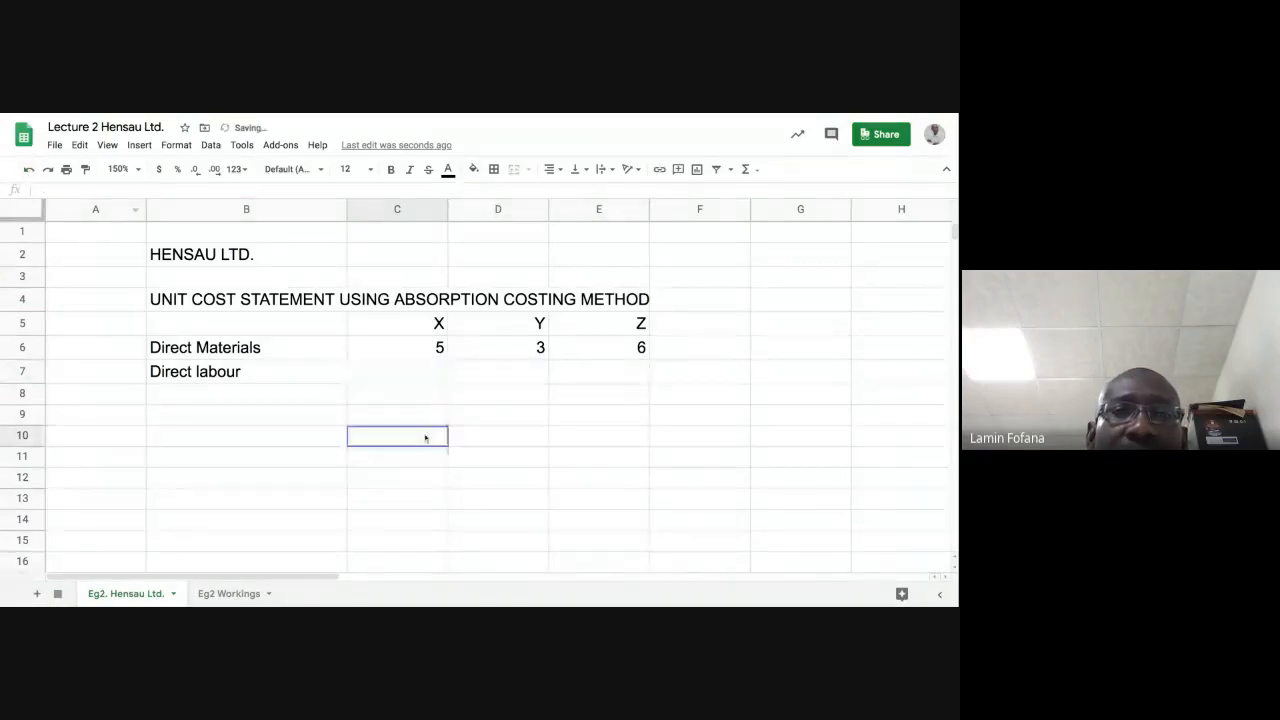
left_click(420, 378)
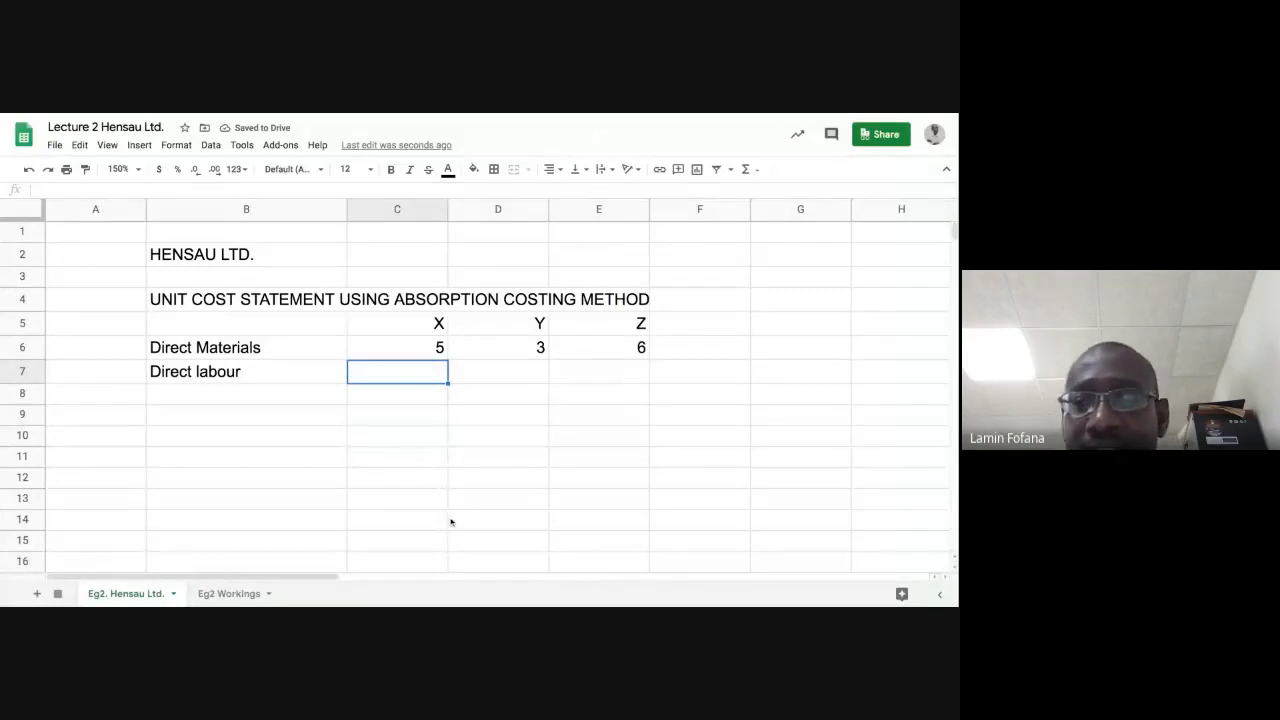
Start product X's direct labour formula in C7 with Eg2 Workings D7 divided by the absolute reference $D$5, enclosed in parentheses
type("=")
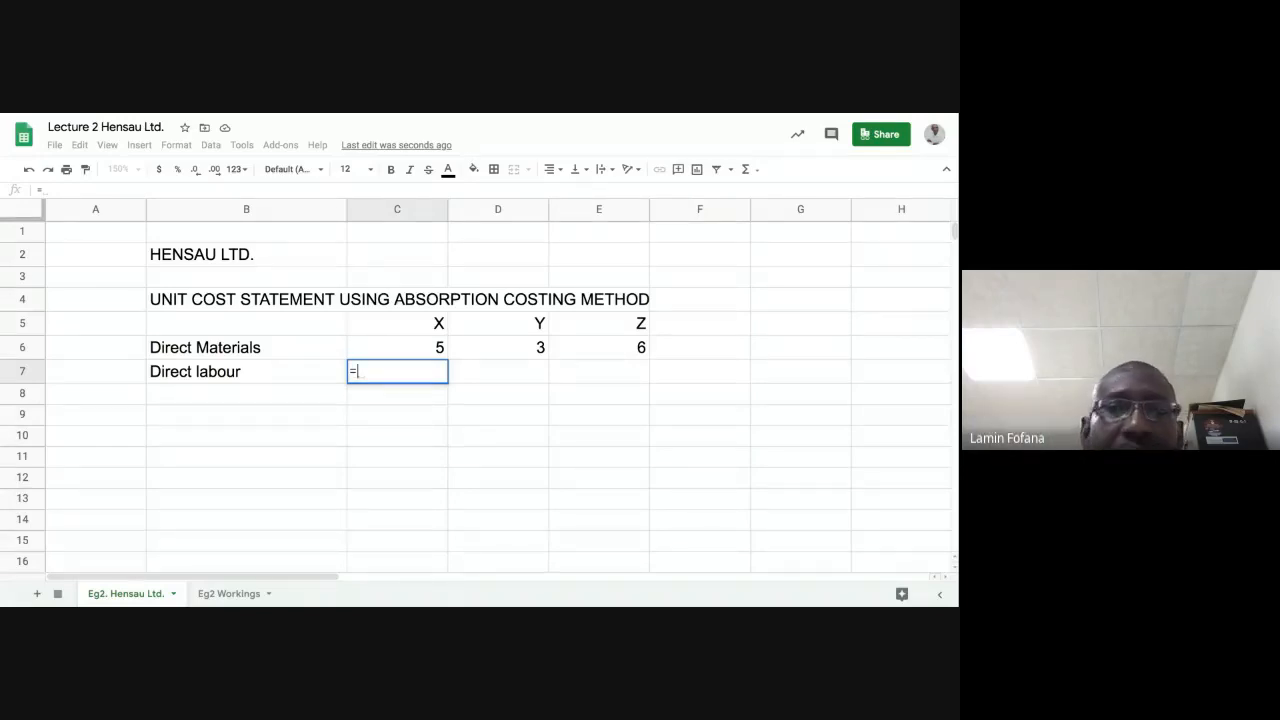
type("(")
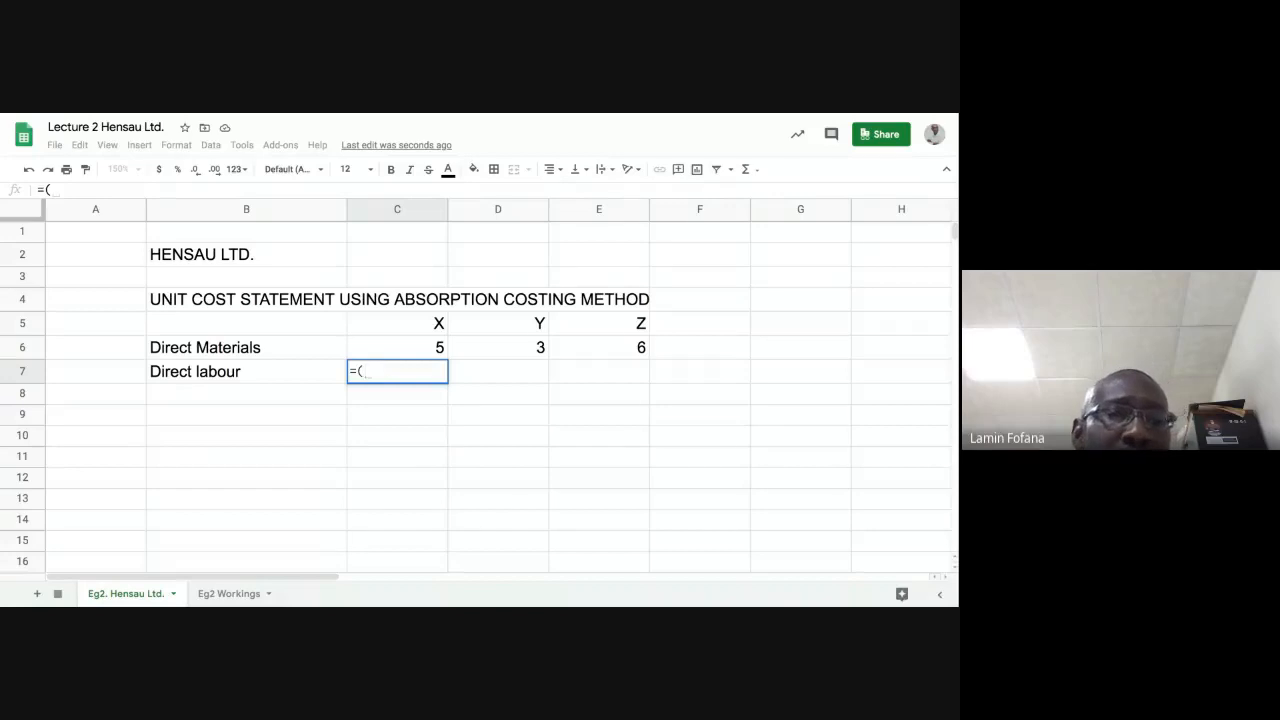
left_click(243, 597)
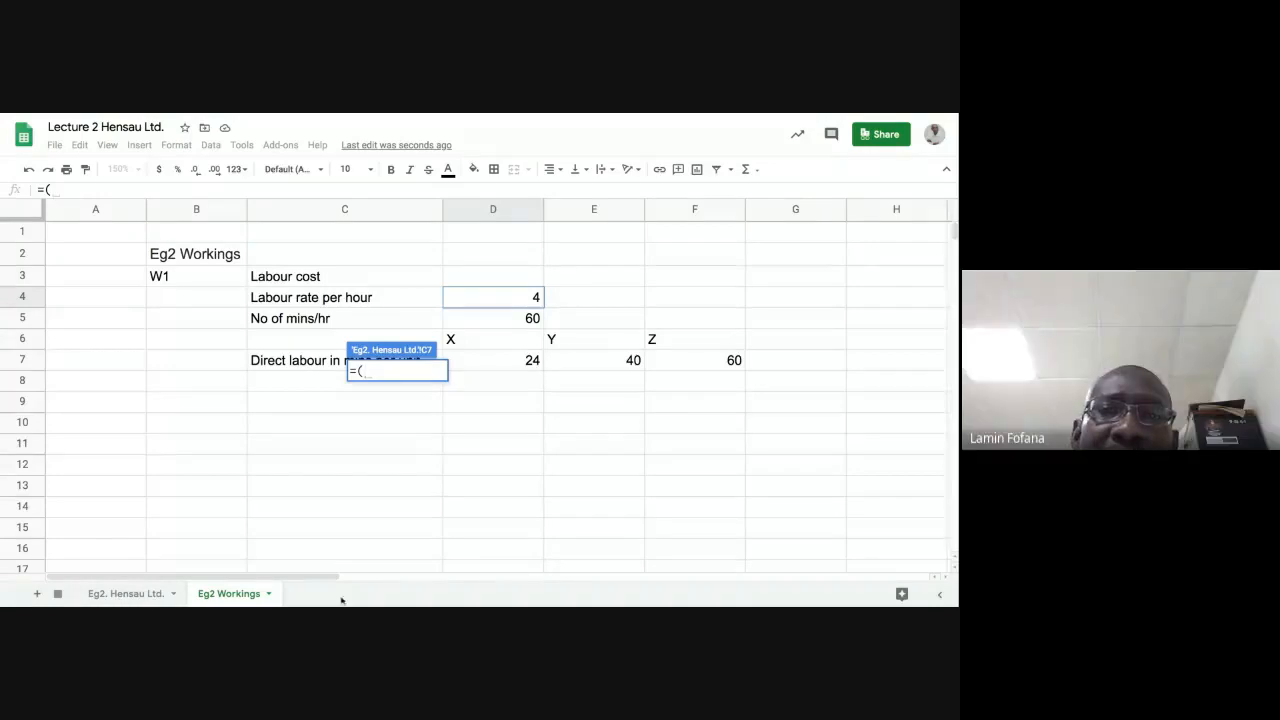
left_click(506, 361)
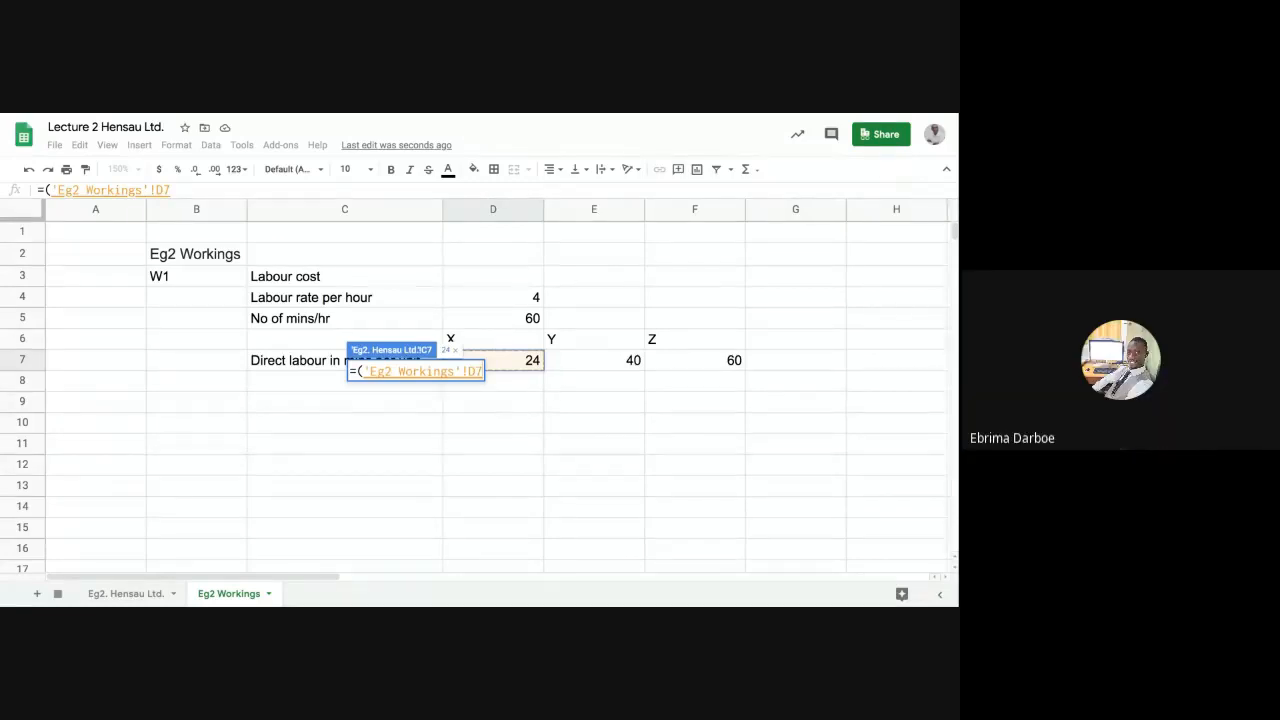
type("/")
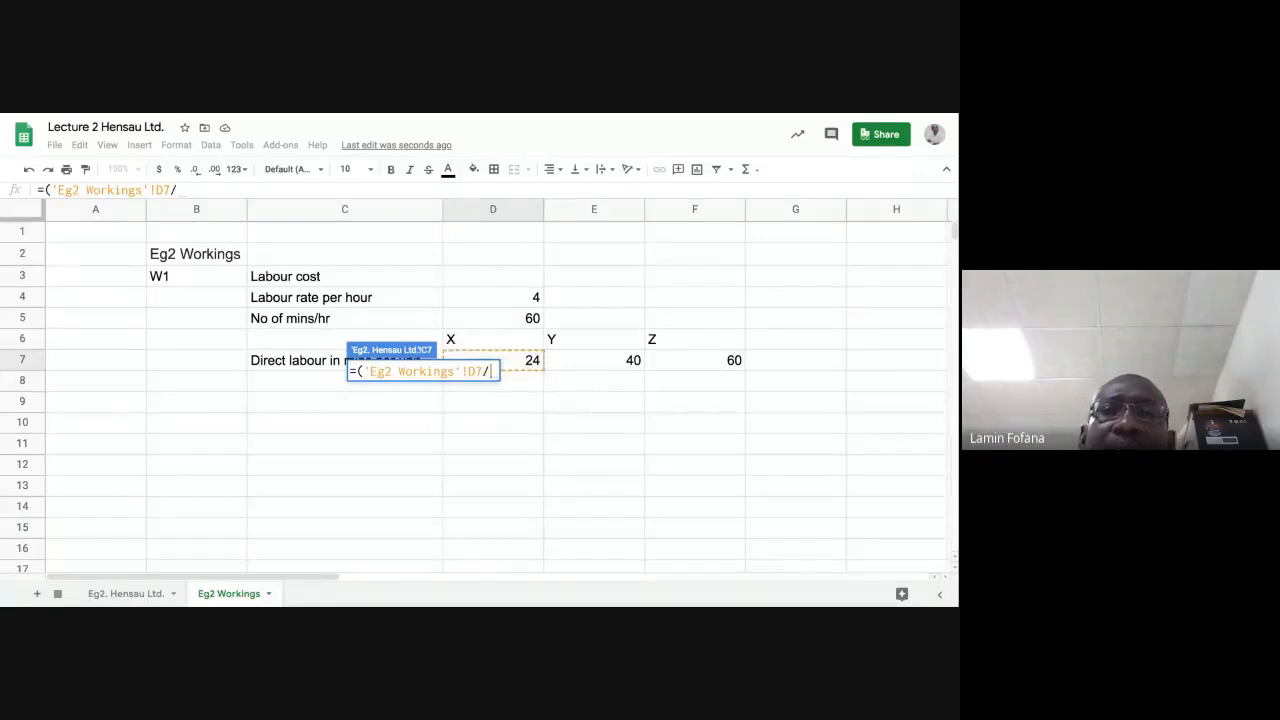
left_click(504, 321)
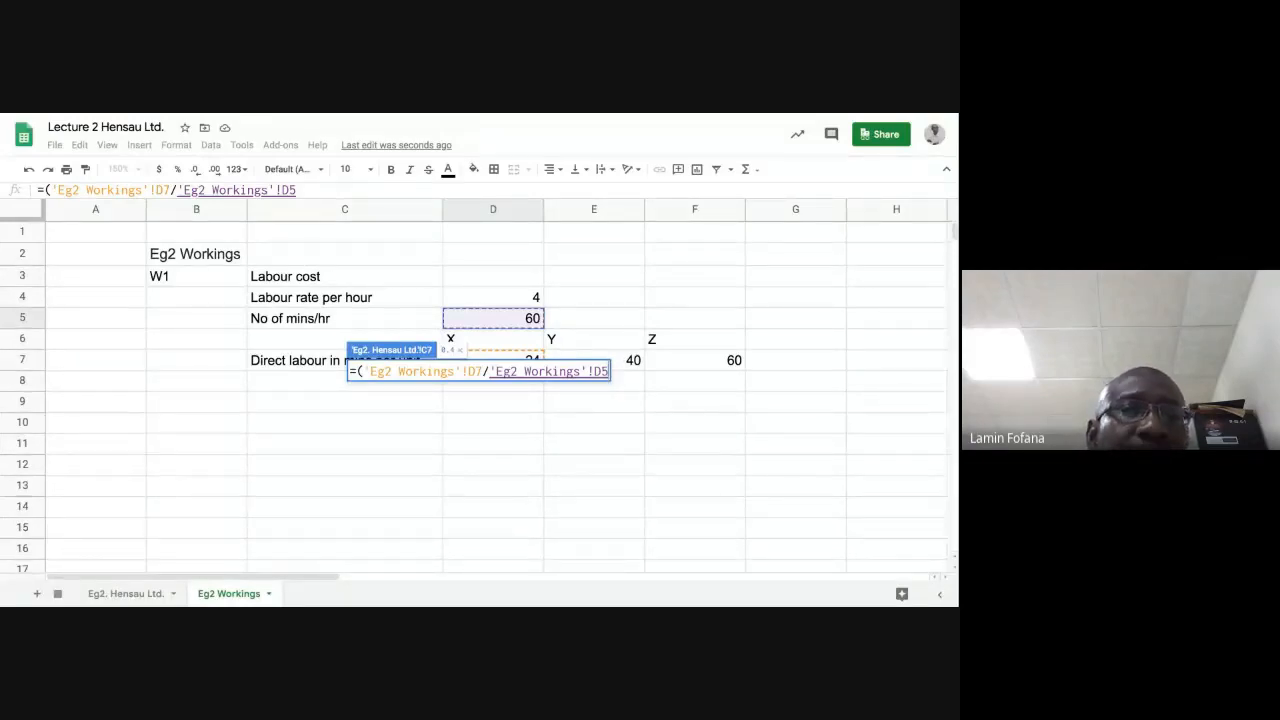
key("F4")
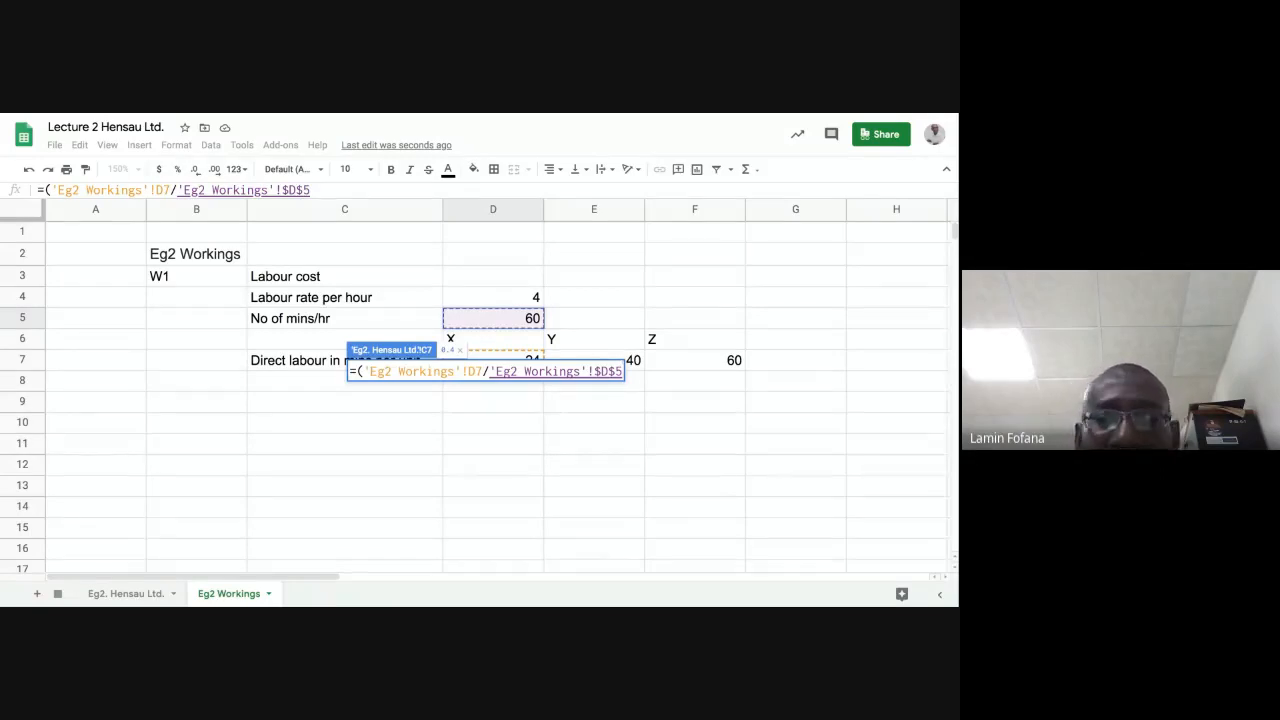
type(")")
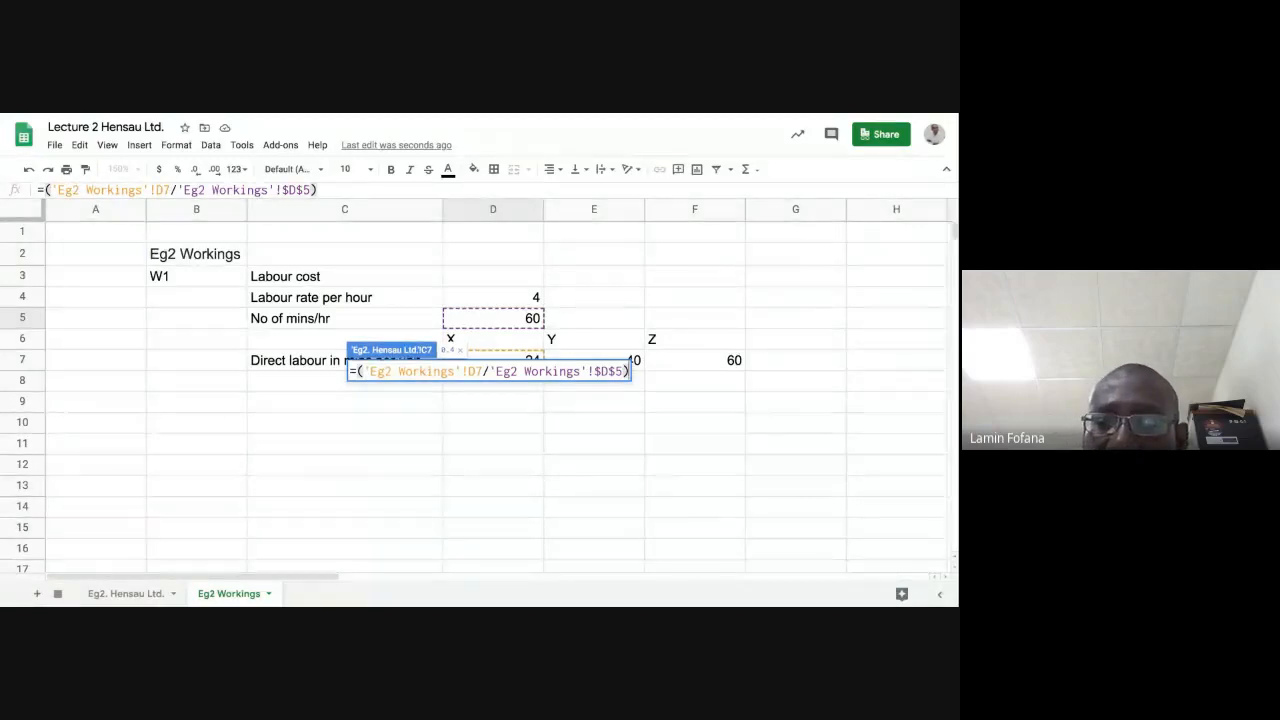
Multiply the bracketed hours in the C7 formula by the labour rate in Eg2 Workings as the absolute reference $D$4, and enter it
type("/")
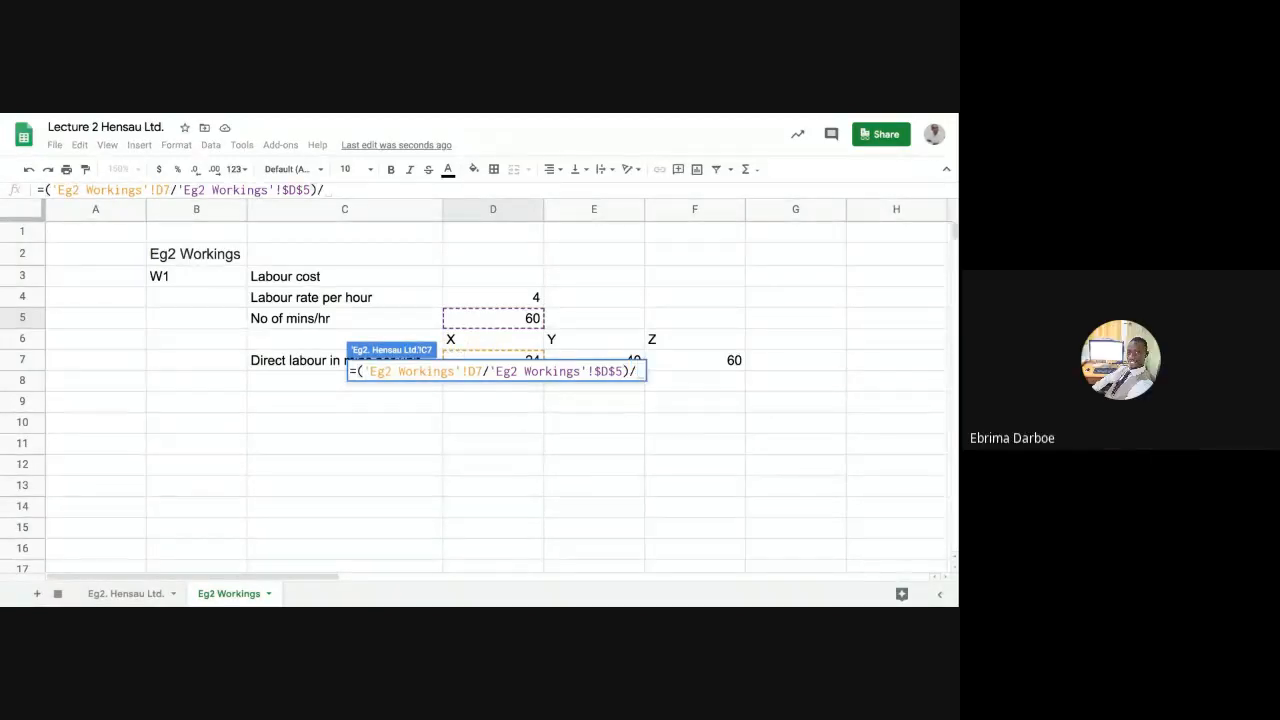
key("BackSpace")
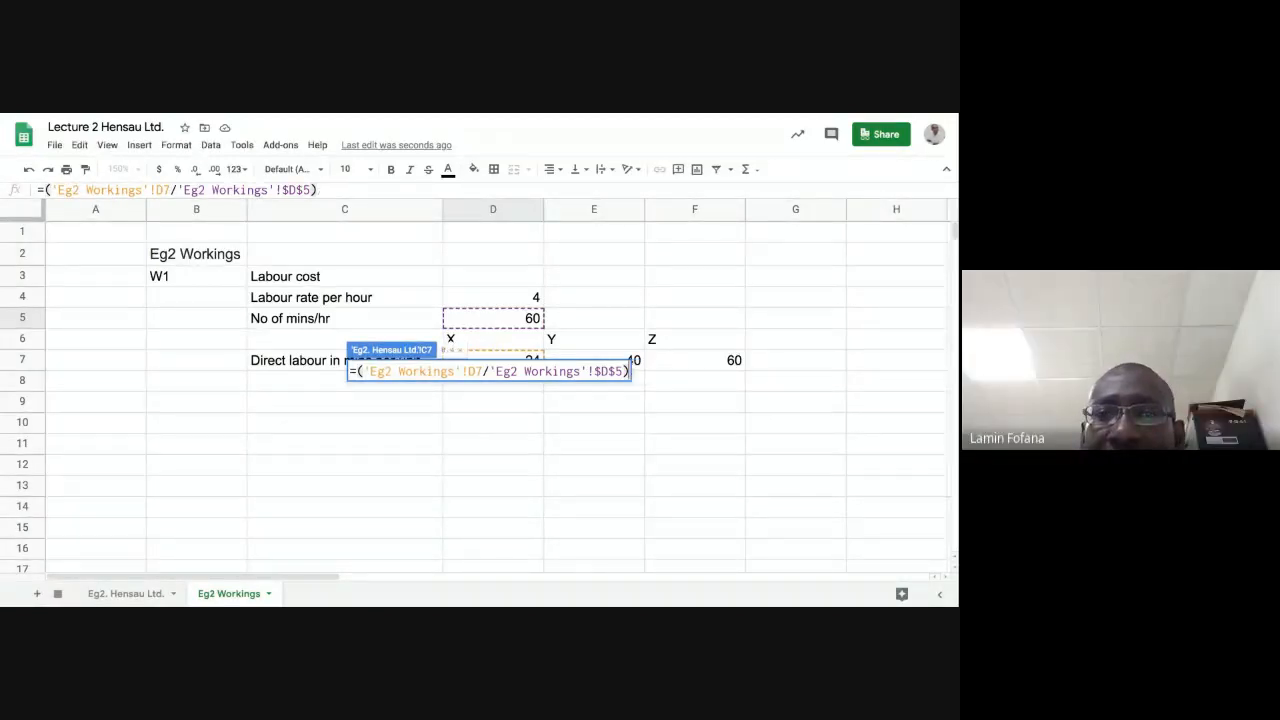
type("*")
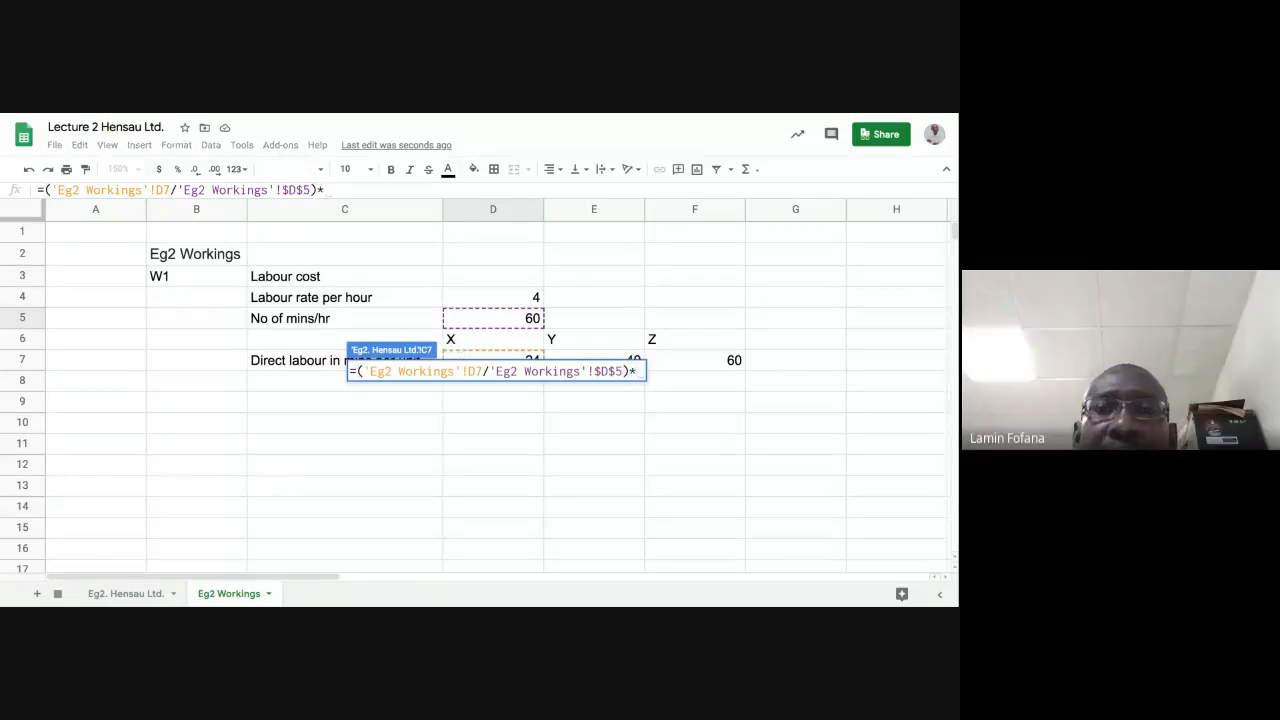
left_click(504, 298)
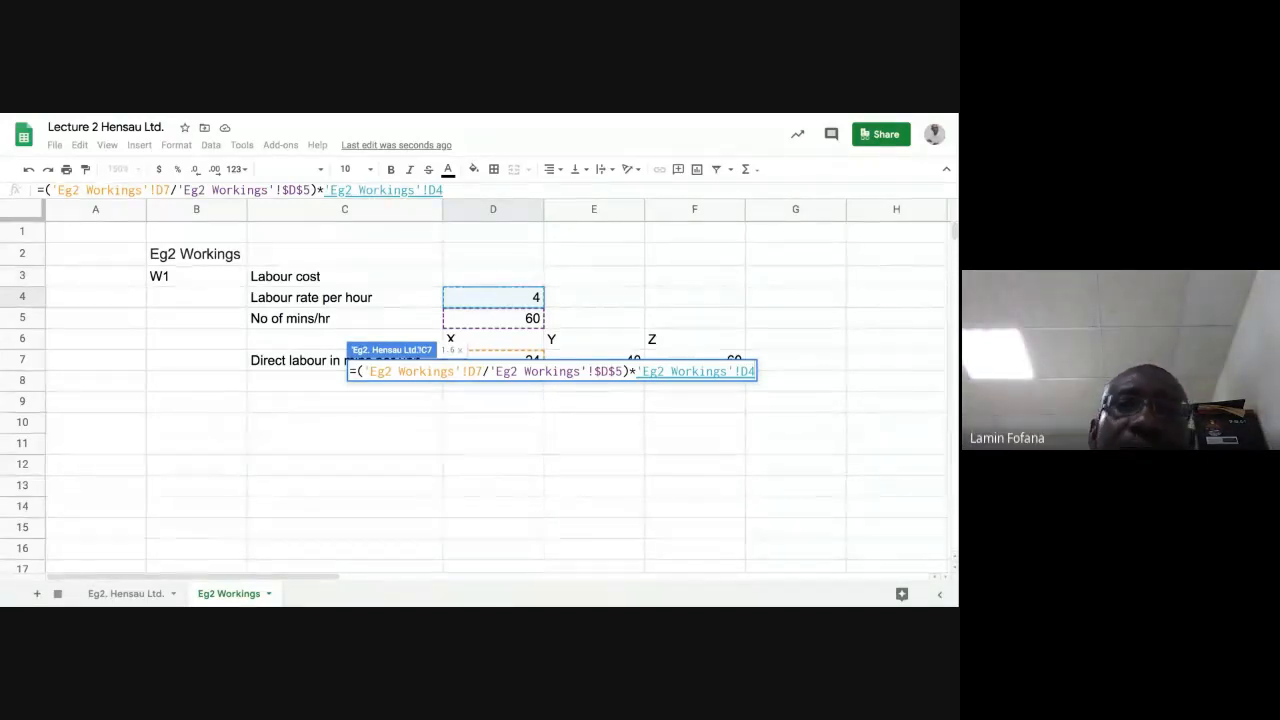
key("F4")
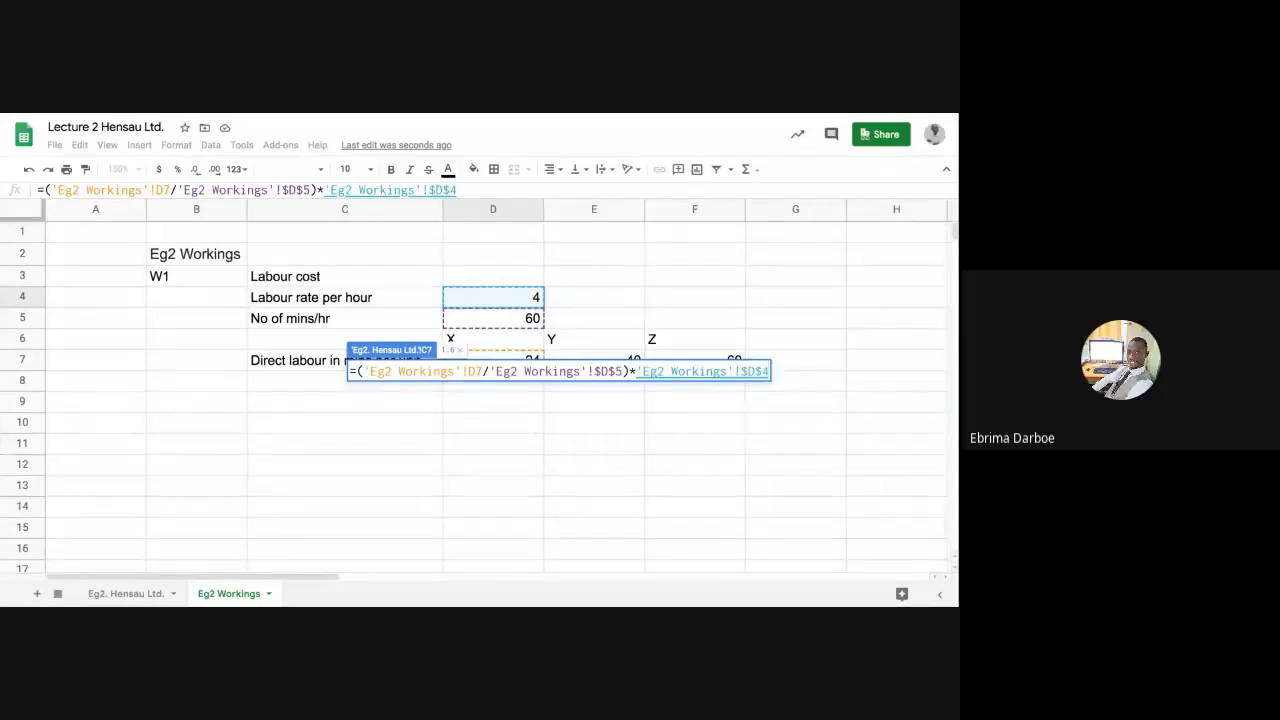
key("Return")
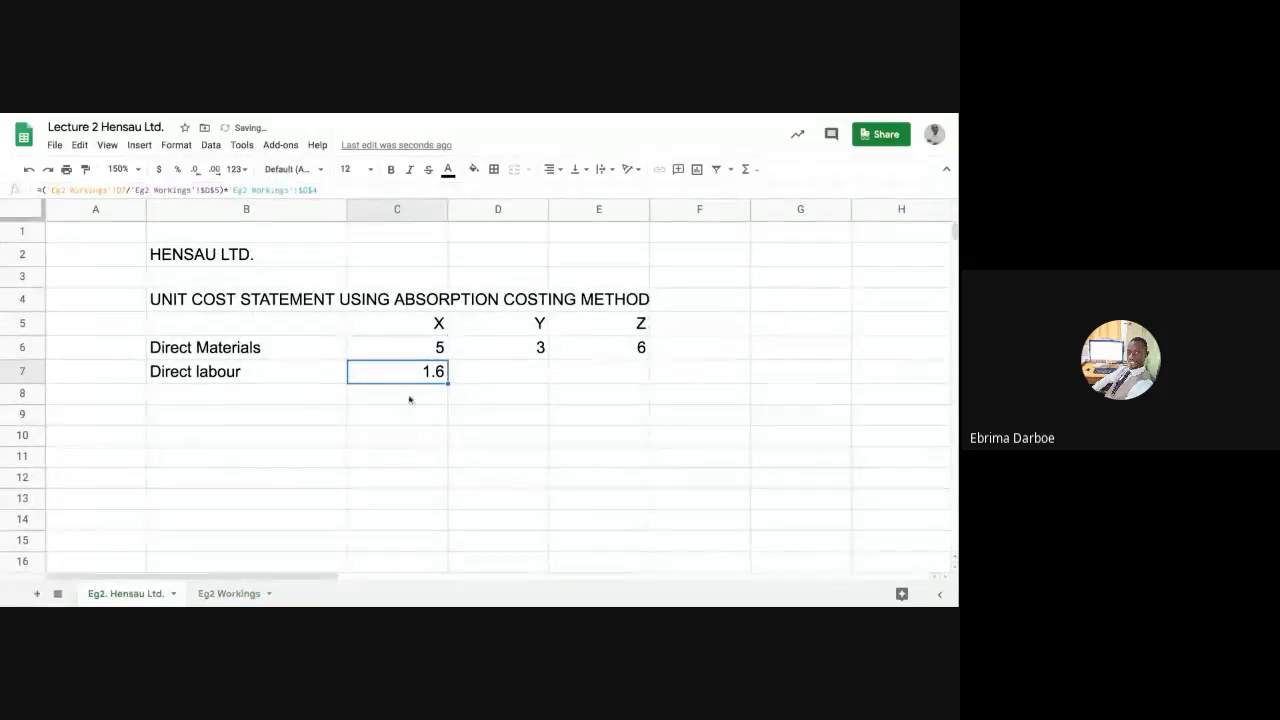
Fill product X's direct labour formula from C7 across D7:E7 and show C7:E7 with one decimal place
left_click_drag(449, 382, 588, 430)
left_click(585, 444)
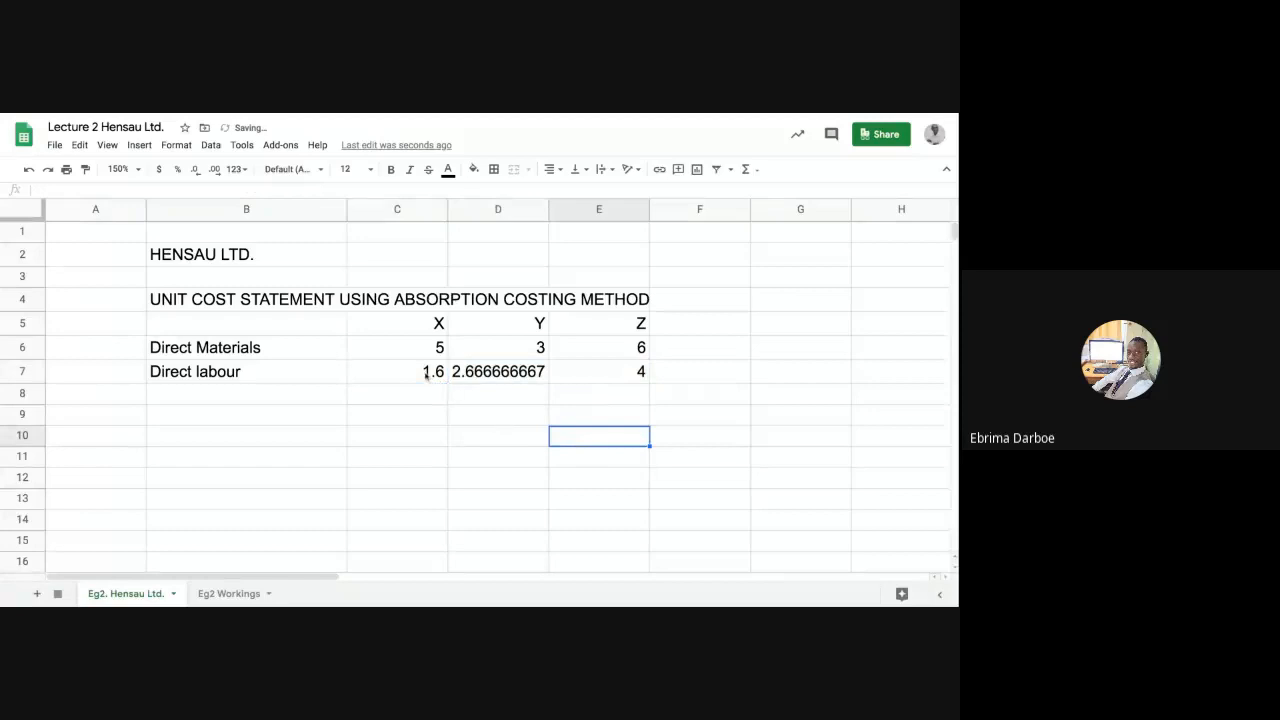
left_click_drag(425, 374, 635, 350)
left_click_drag(425, 372, 610, 372)
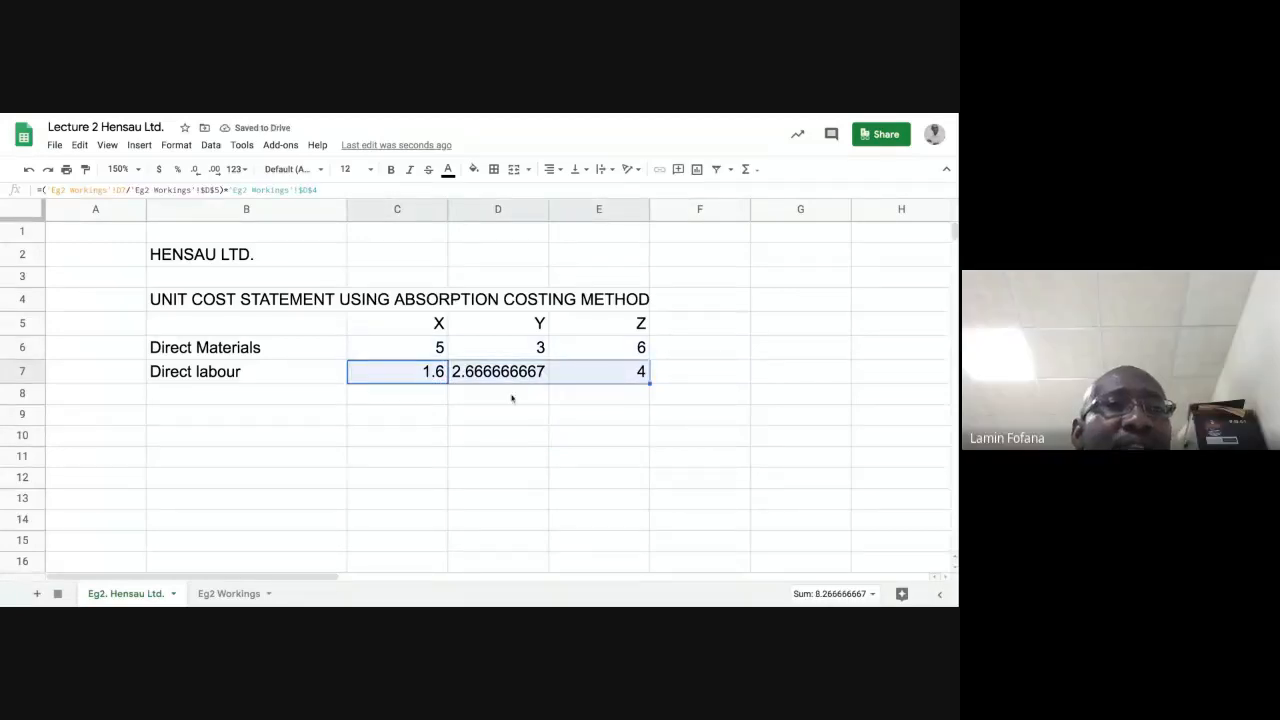
left_click(216, 171)
left_click(216, 171)
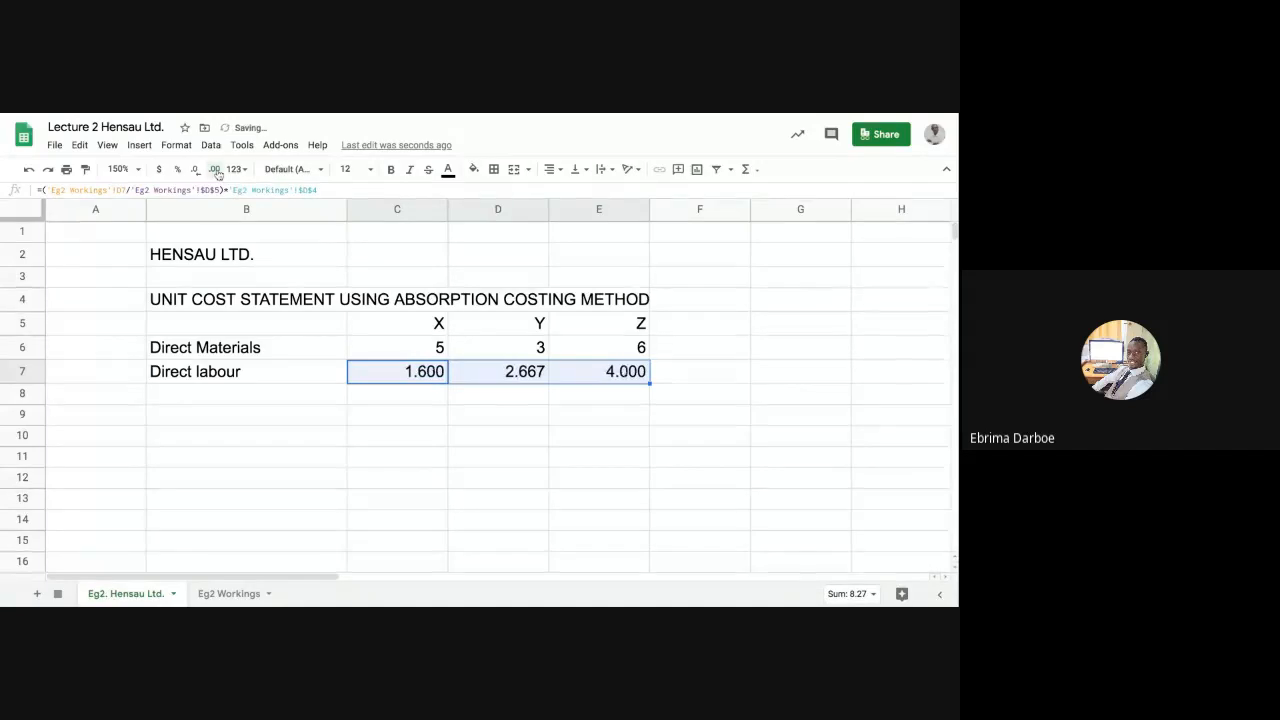
left_click(195, 170)
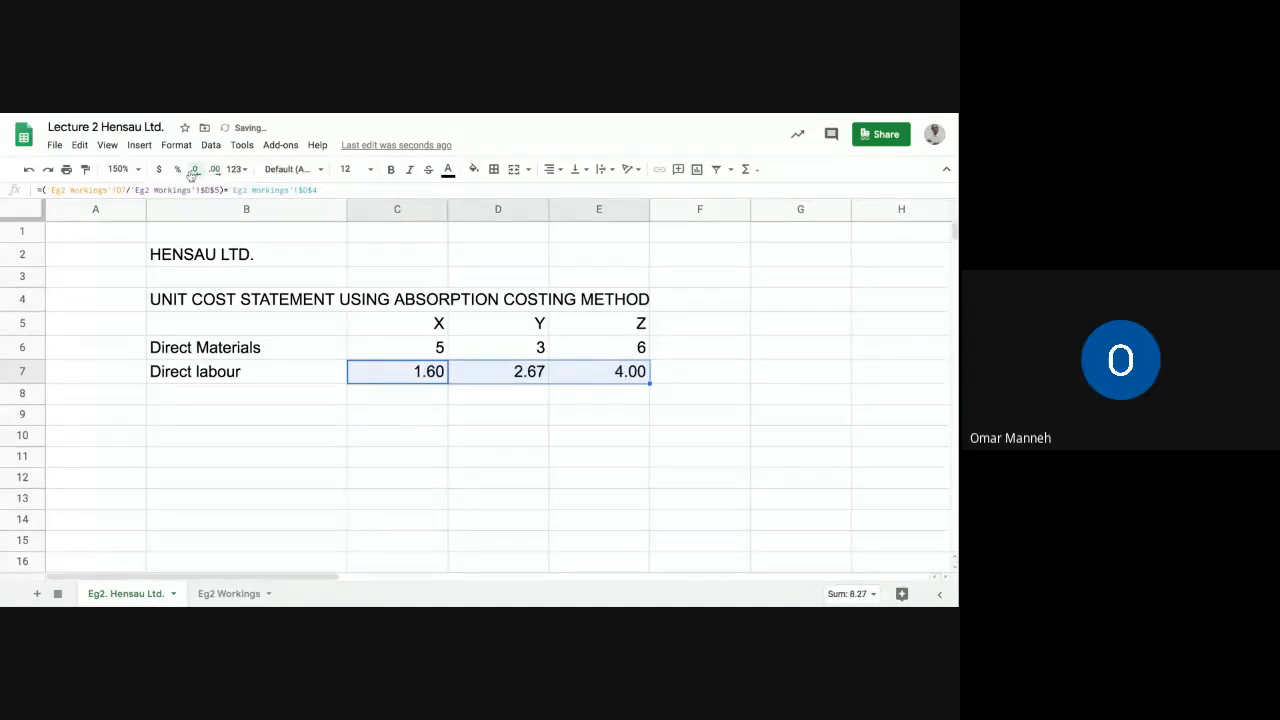
left_click(195, 170)
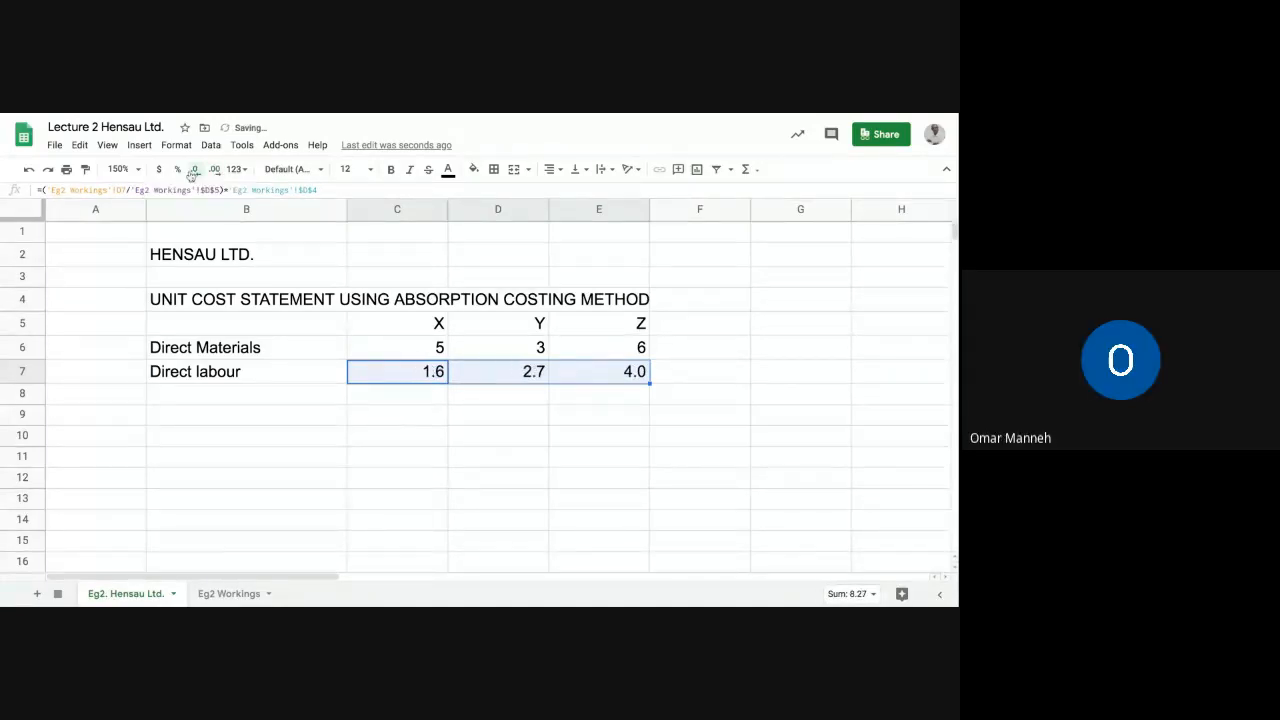
left_click(385, 457)
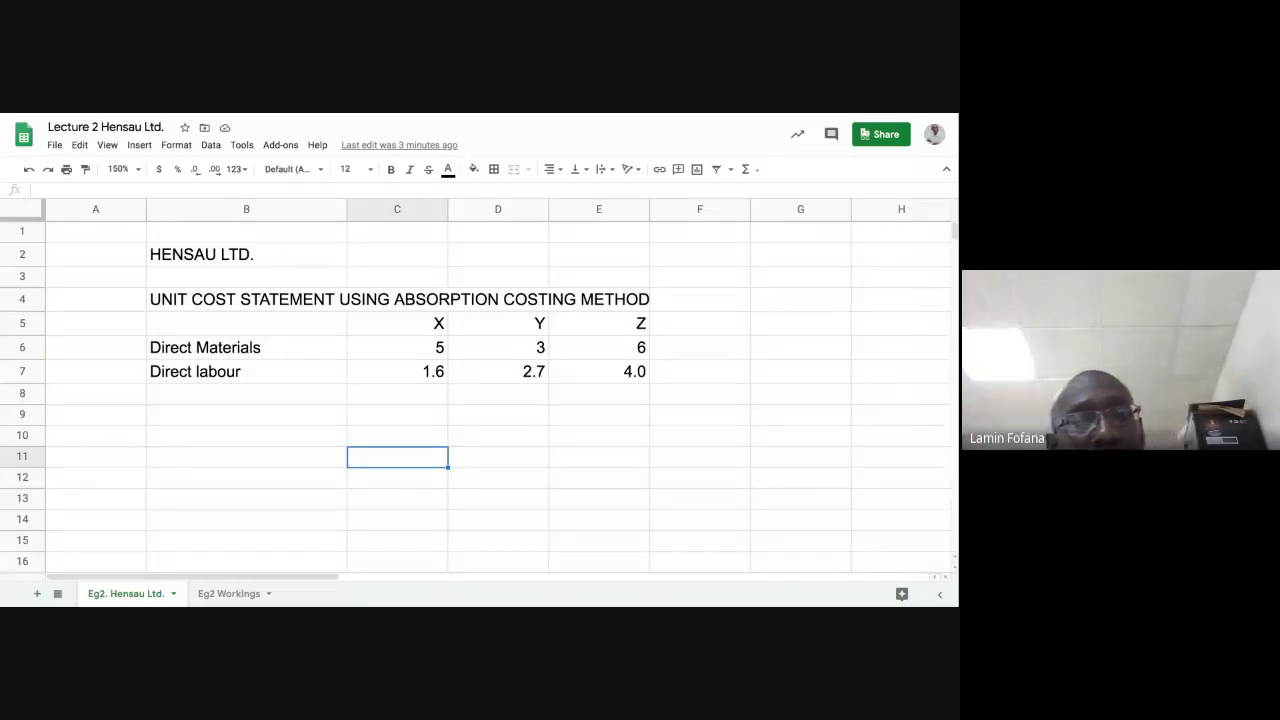
Review product X's direct labour formula in C7 against the labour rate and minutes in the Eg2 Workings sheet
left_click(222, 593)
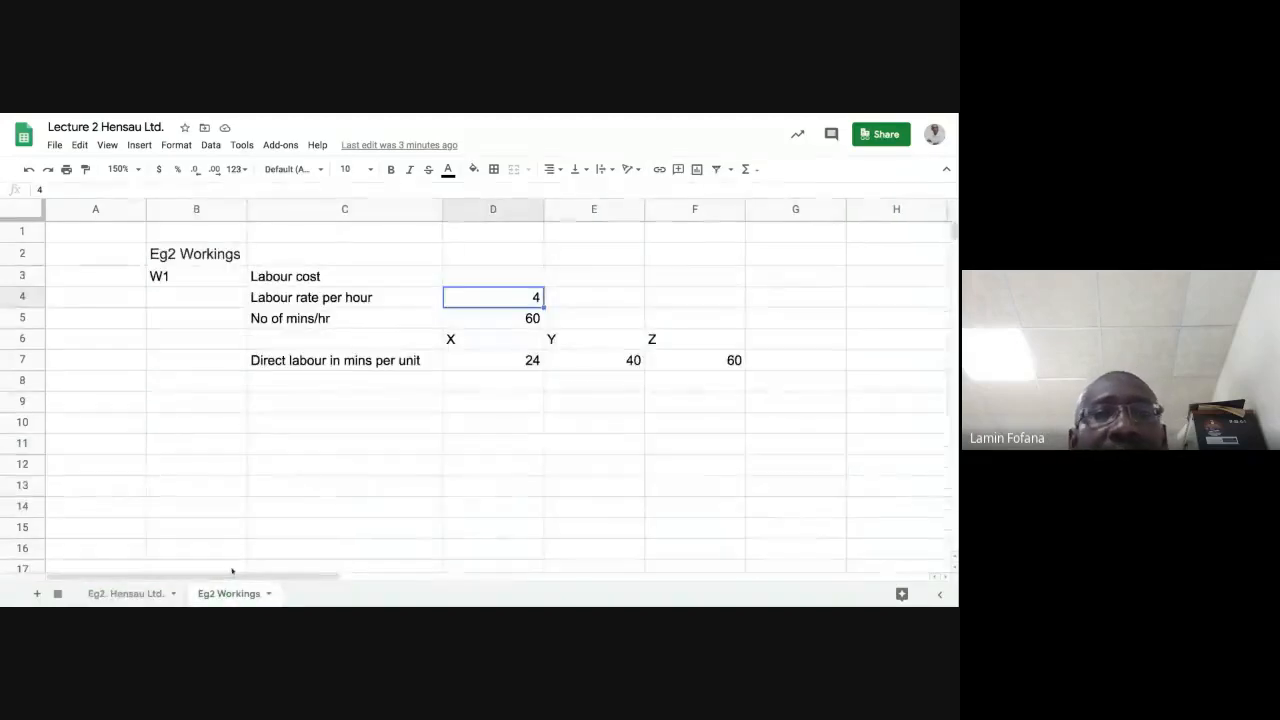
left_click(141, 596)
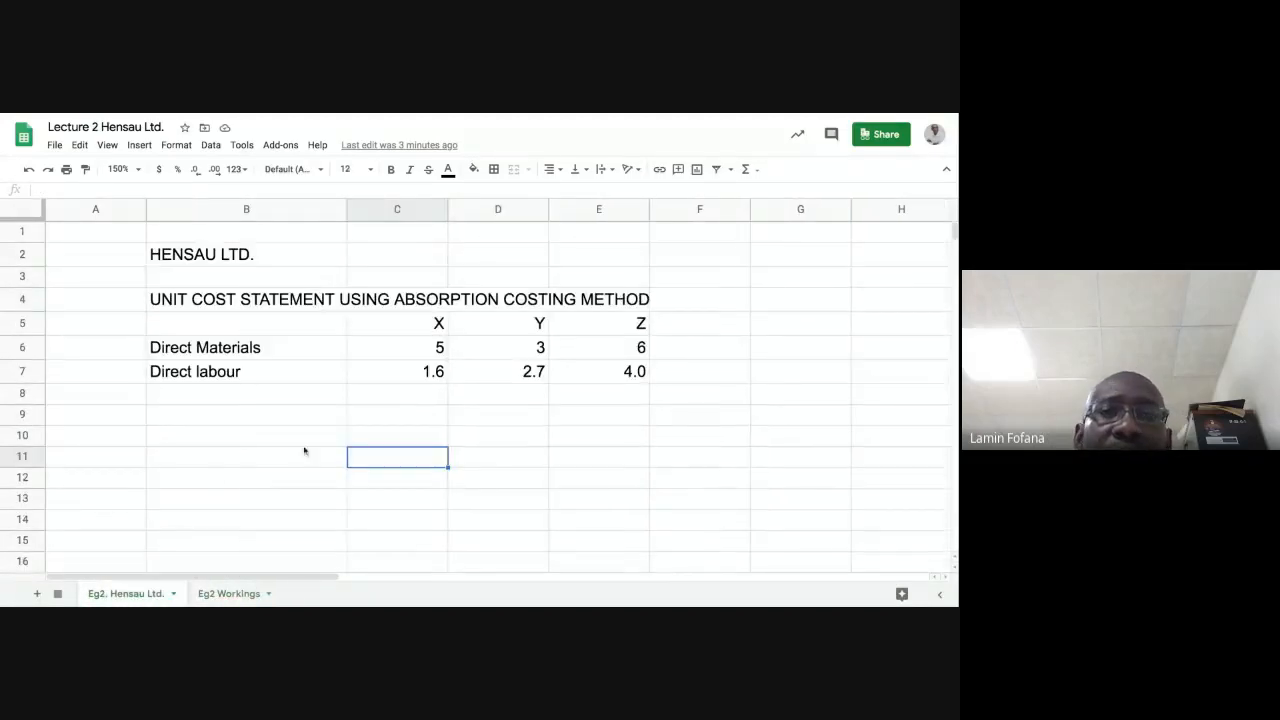
left_click(403, 372)
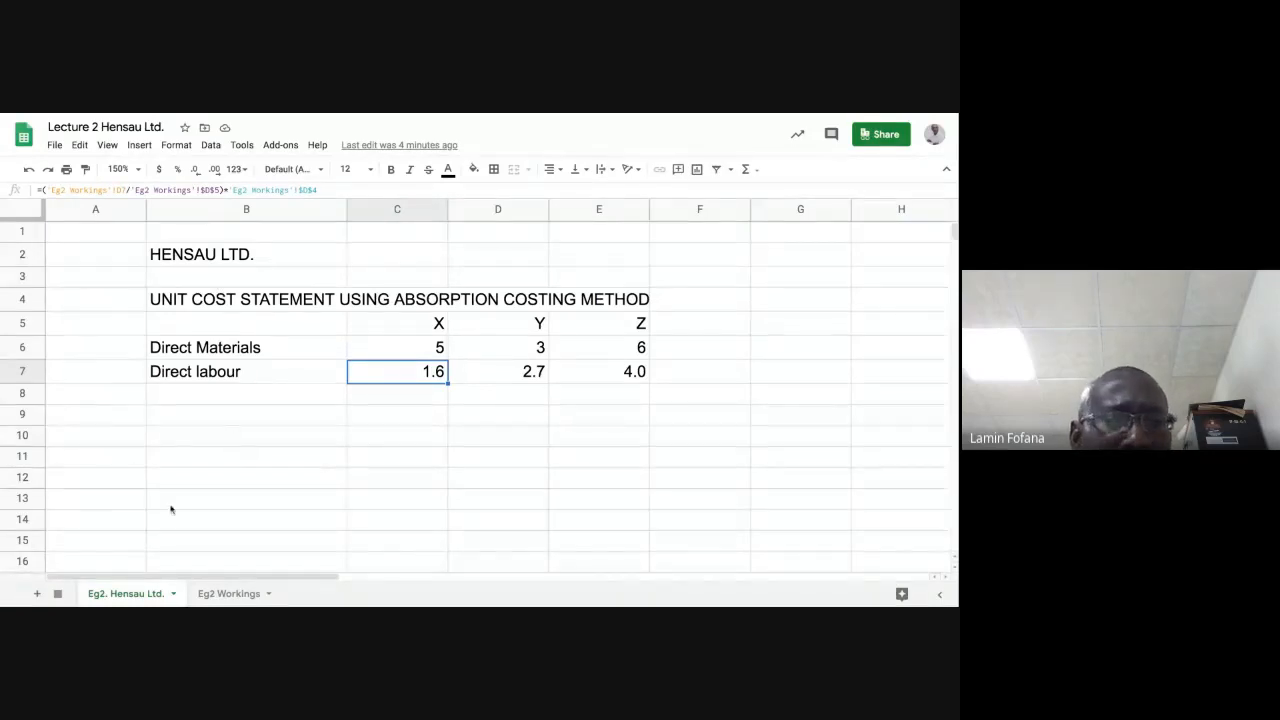
left_click(212, 594)
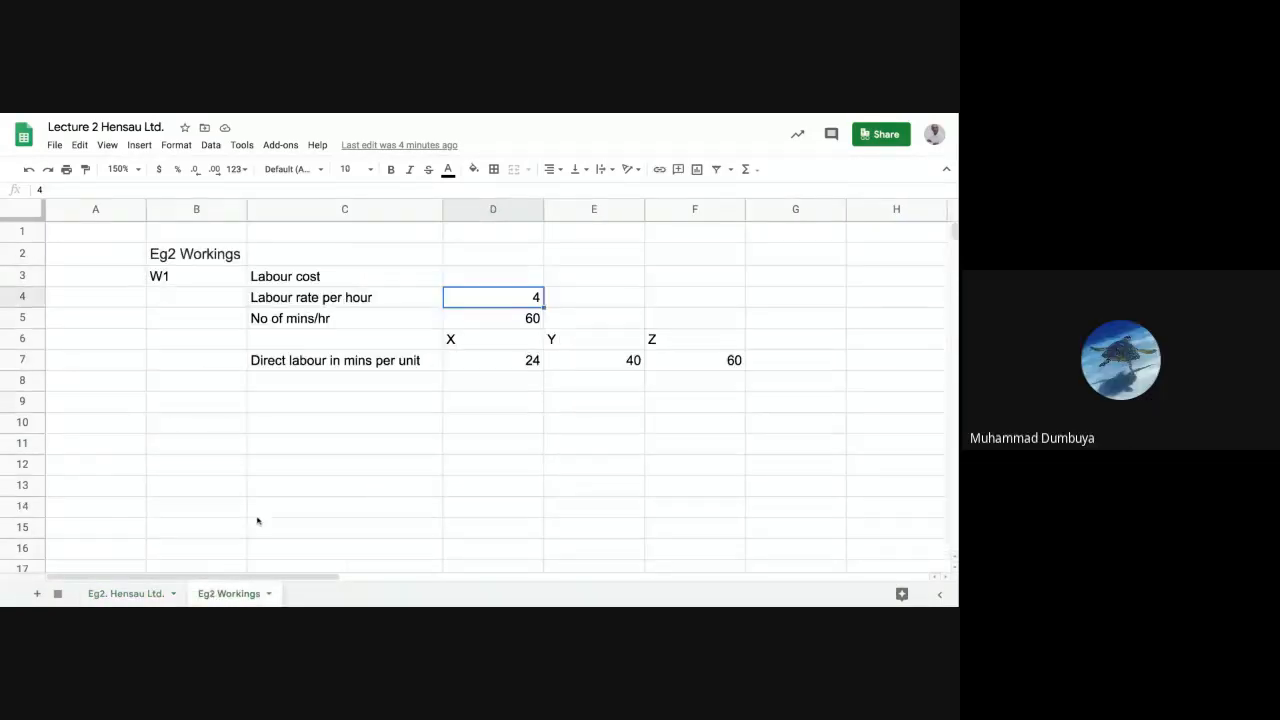
left_click(127, 594)
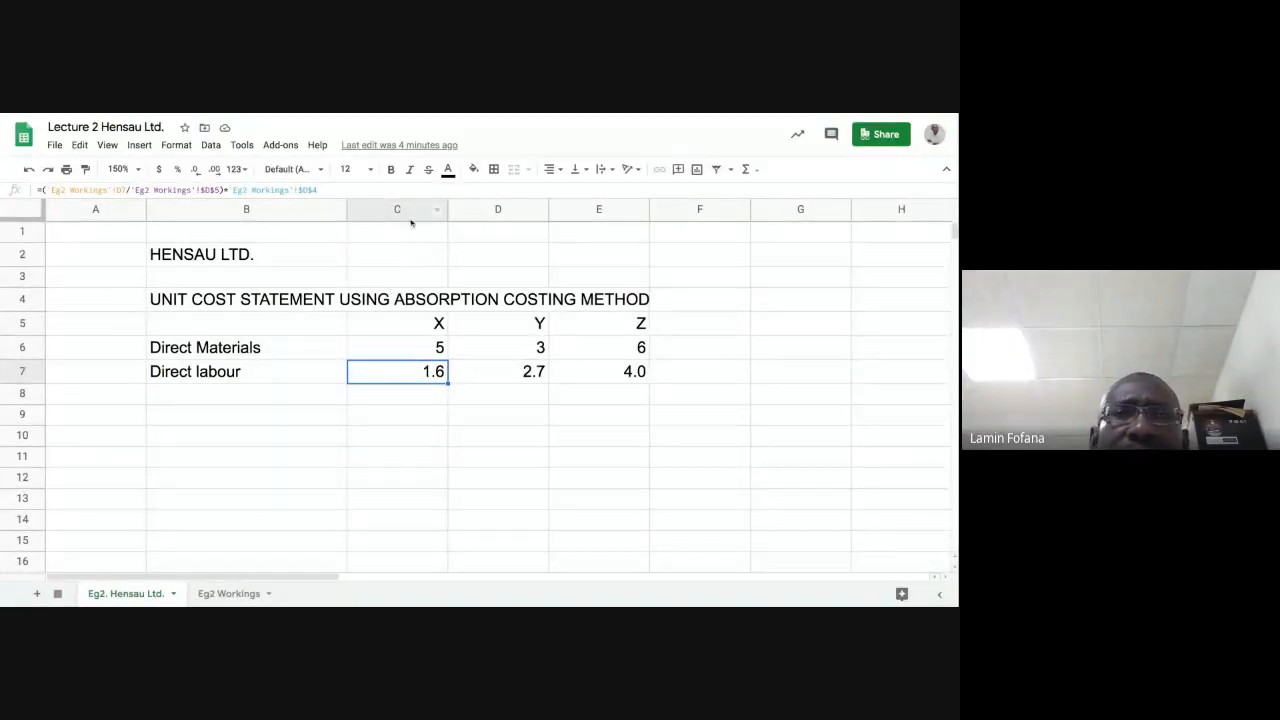
Show all figures in columns C to E of the unit cost statement with one decimal place
left_click_drag(410, 209, 610, 209)
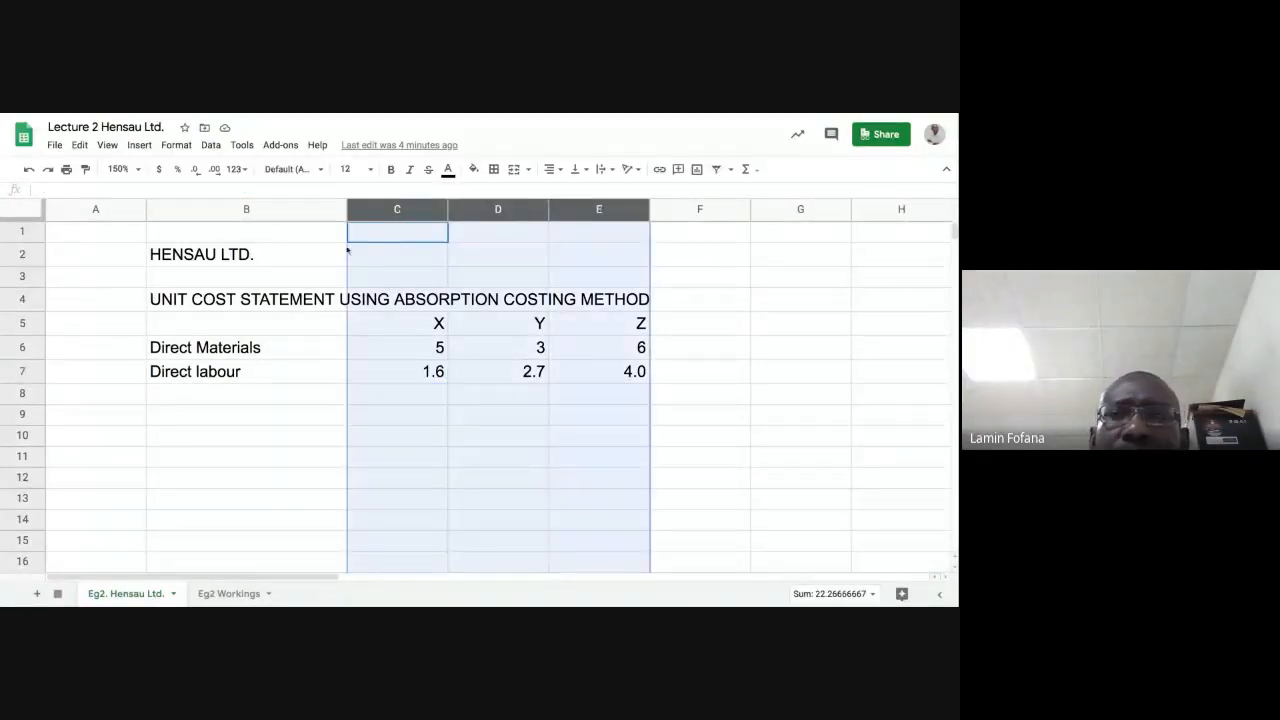
left_click(216, 170)
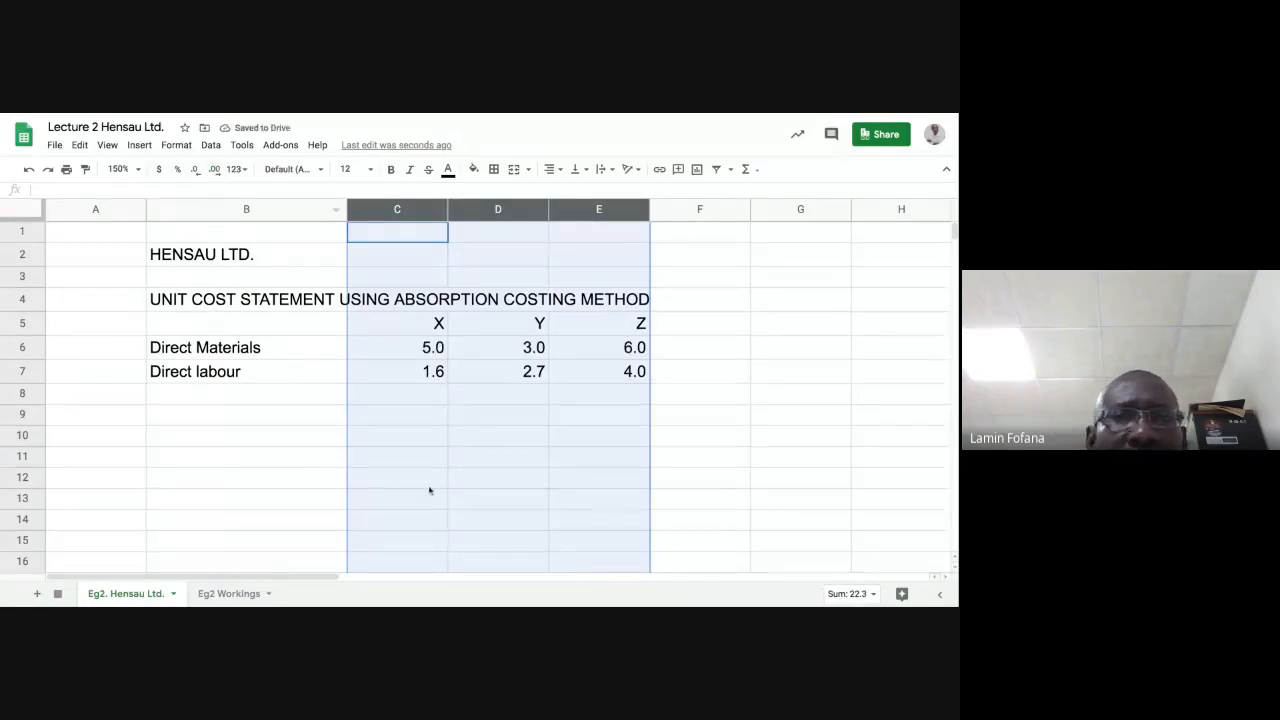
left_click(403, 395)
Add the row label PRIME COST in B8 below Direct labour
left_click(293, 397)
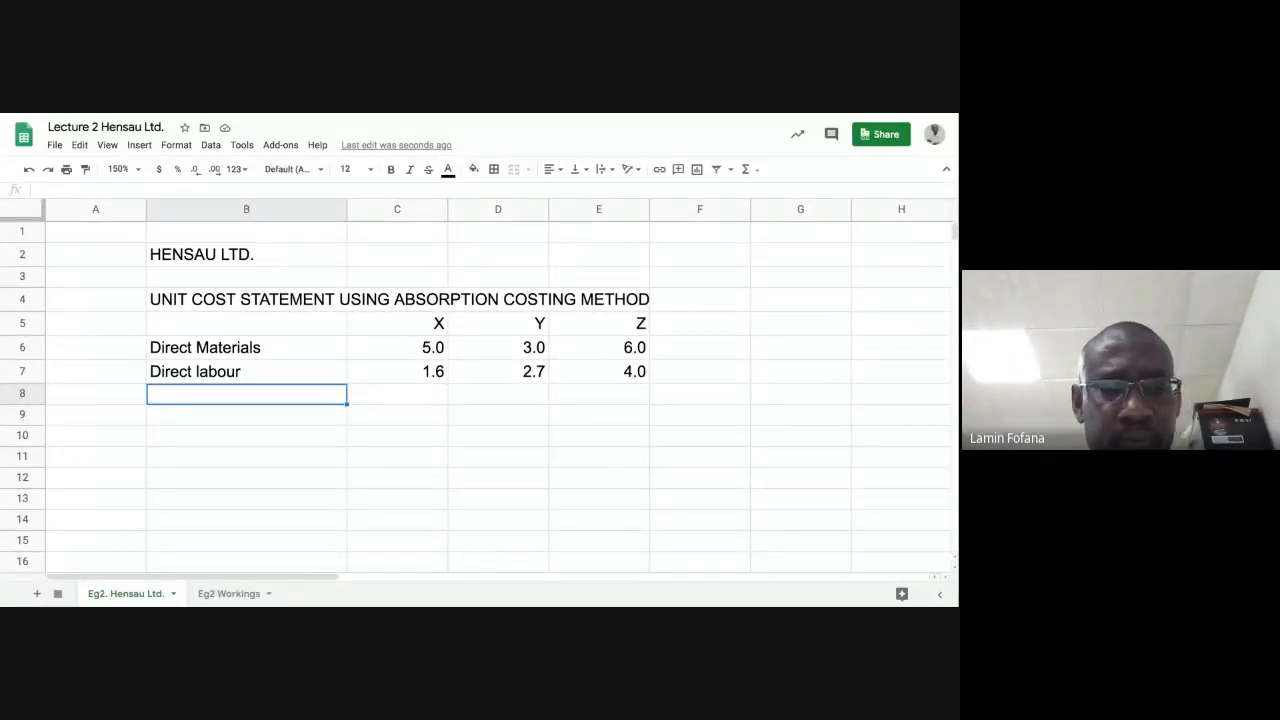
type("PRIM")
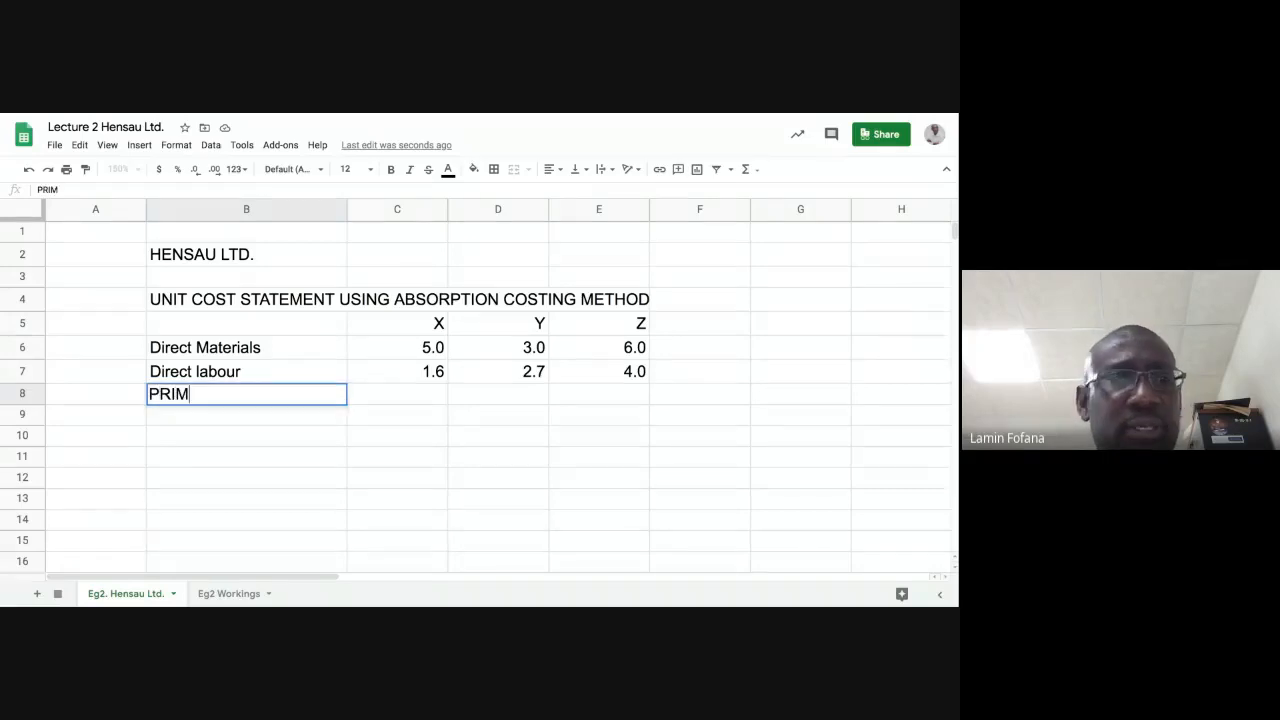
type("E COST")
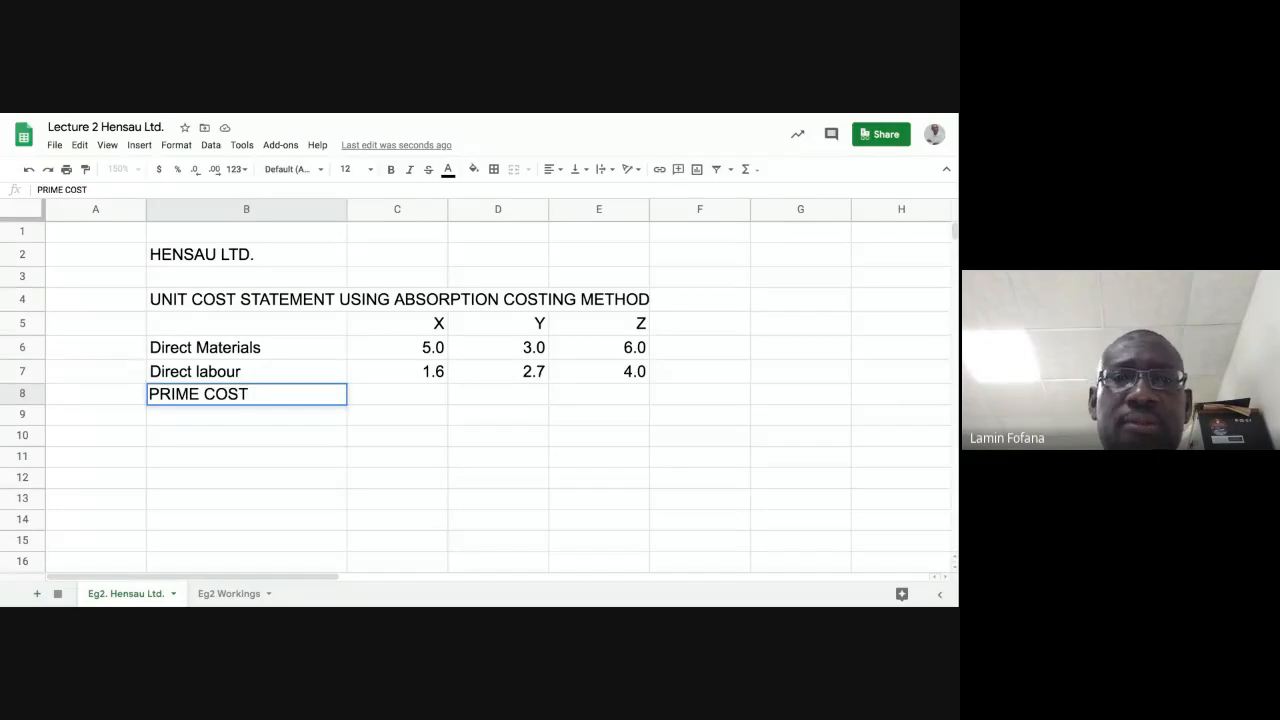
key("Tab")
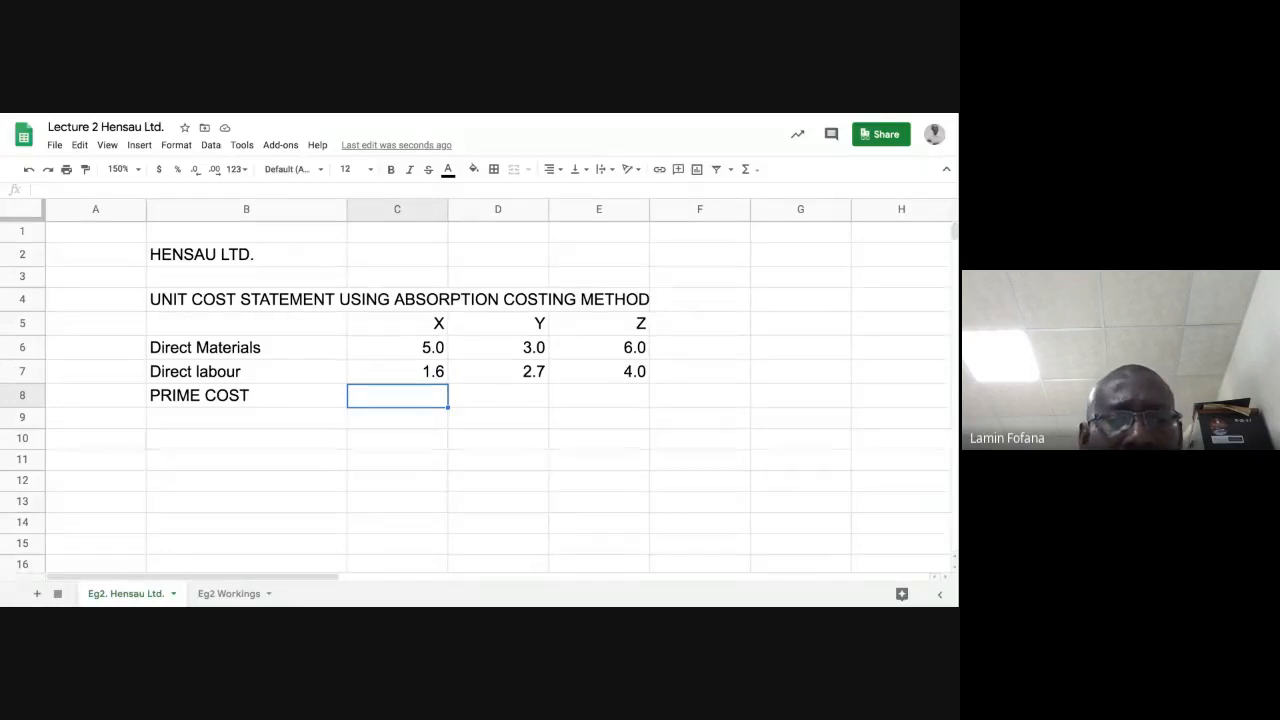
Try to enter a SUM formula in C8 for product X's prime cost, starting its range at C6
type("=")
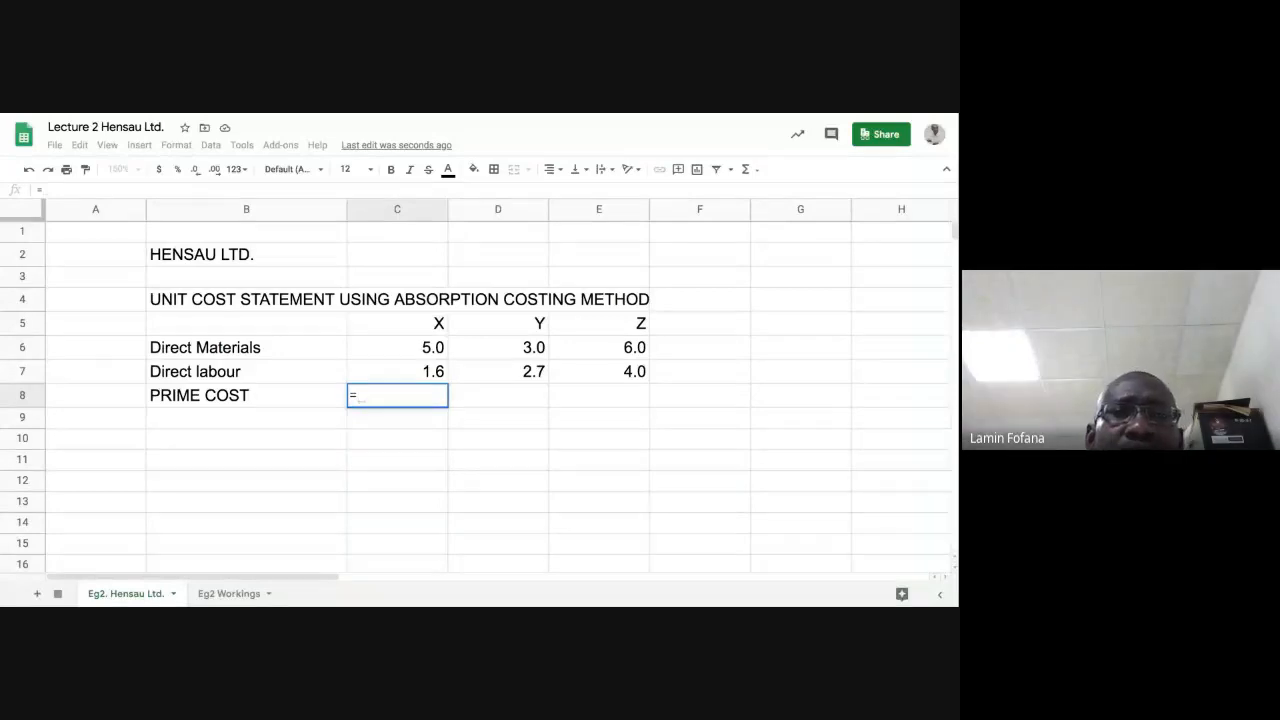
type("SUM")
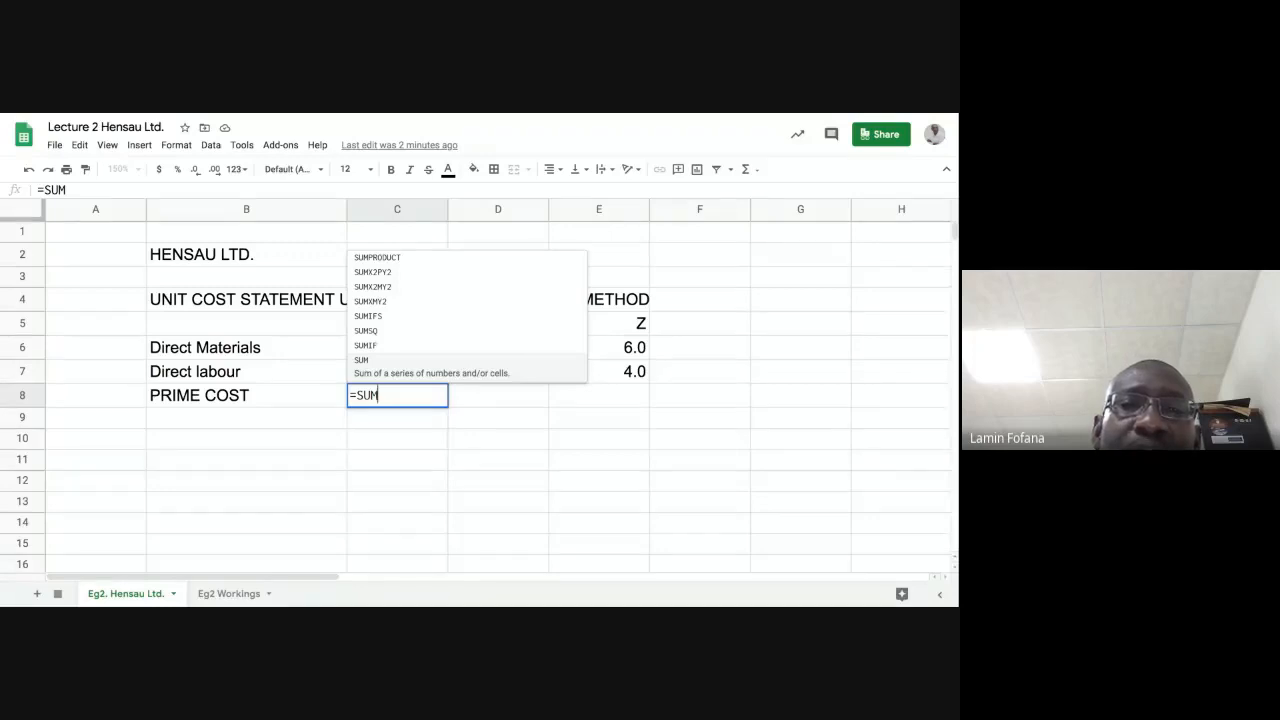
type("(")
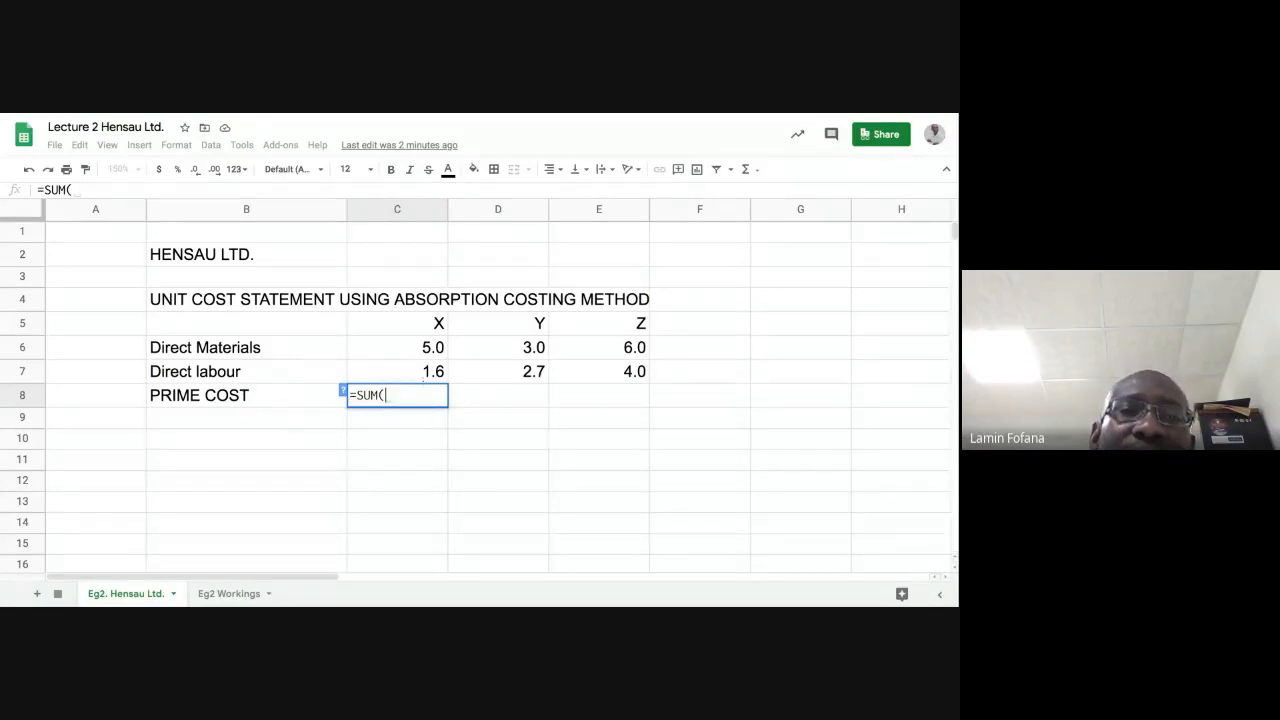
left_click(343, 391)
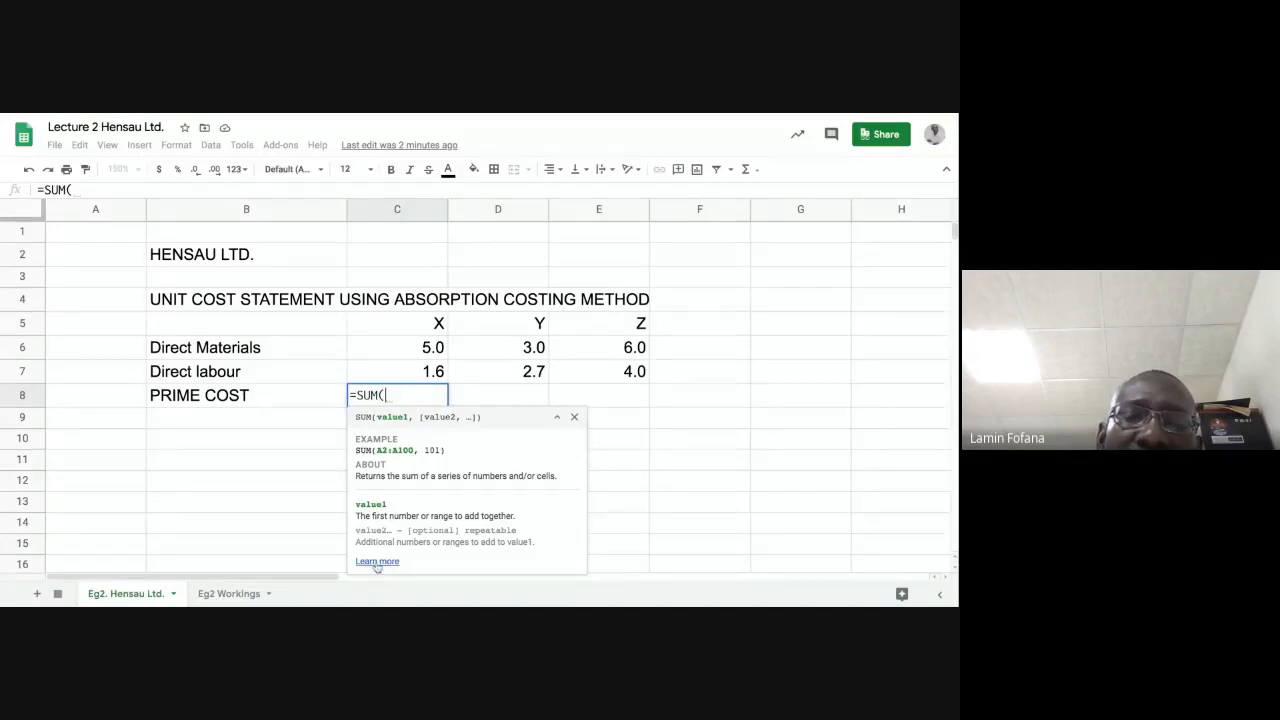
left_click(575, 418)
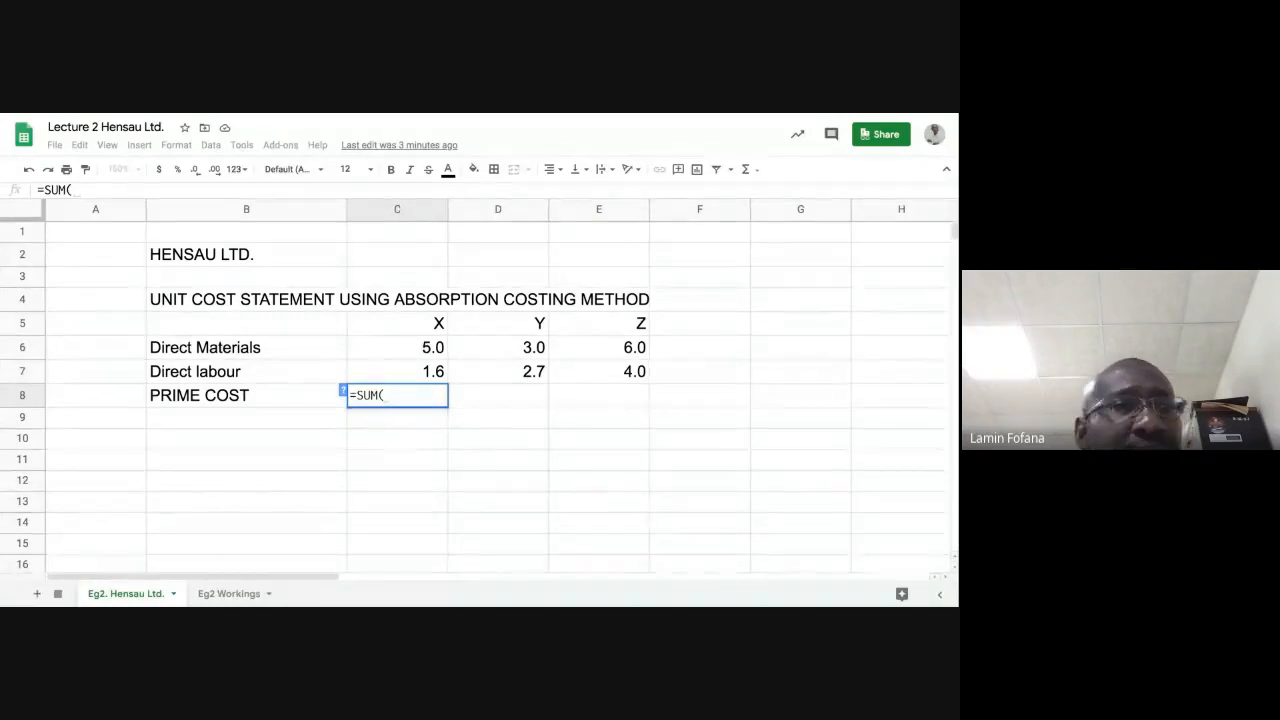
left_click(414, 350)
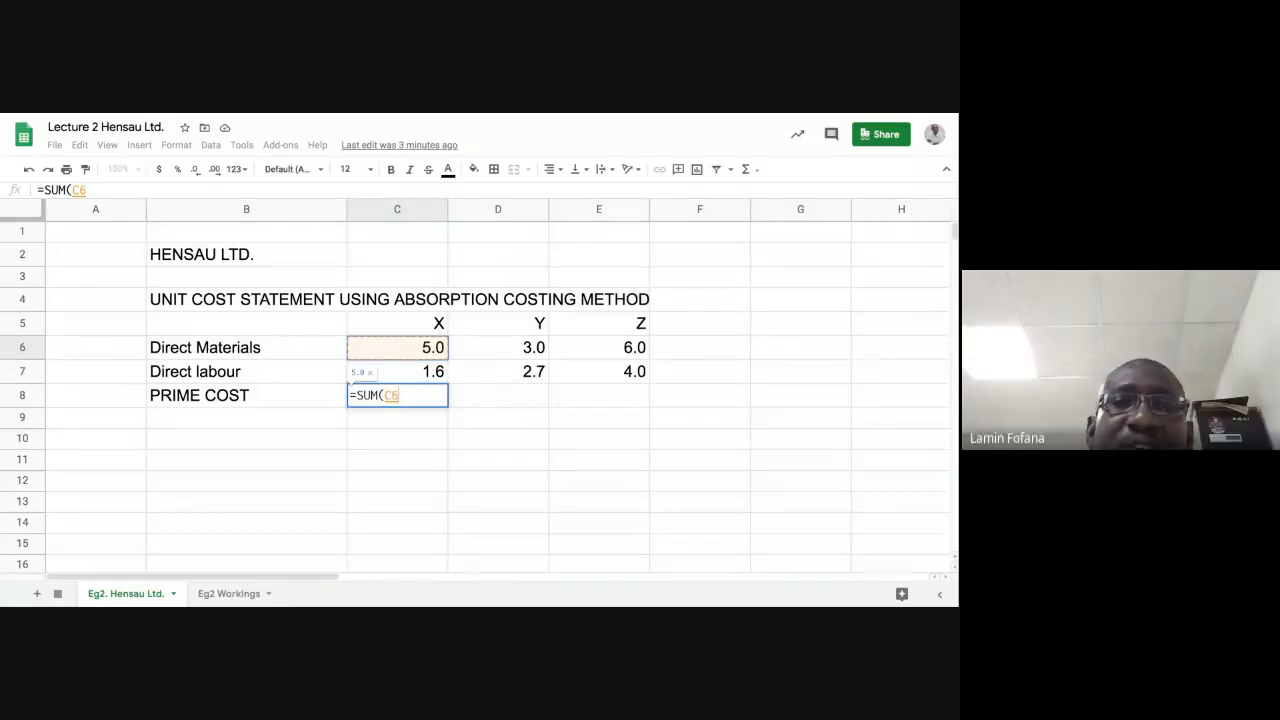
type(":")
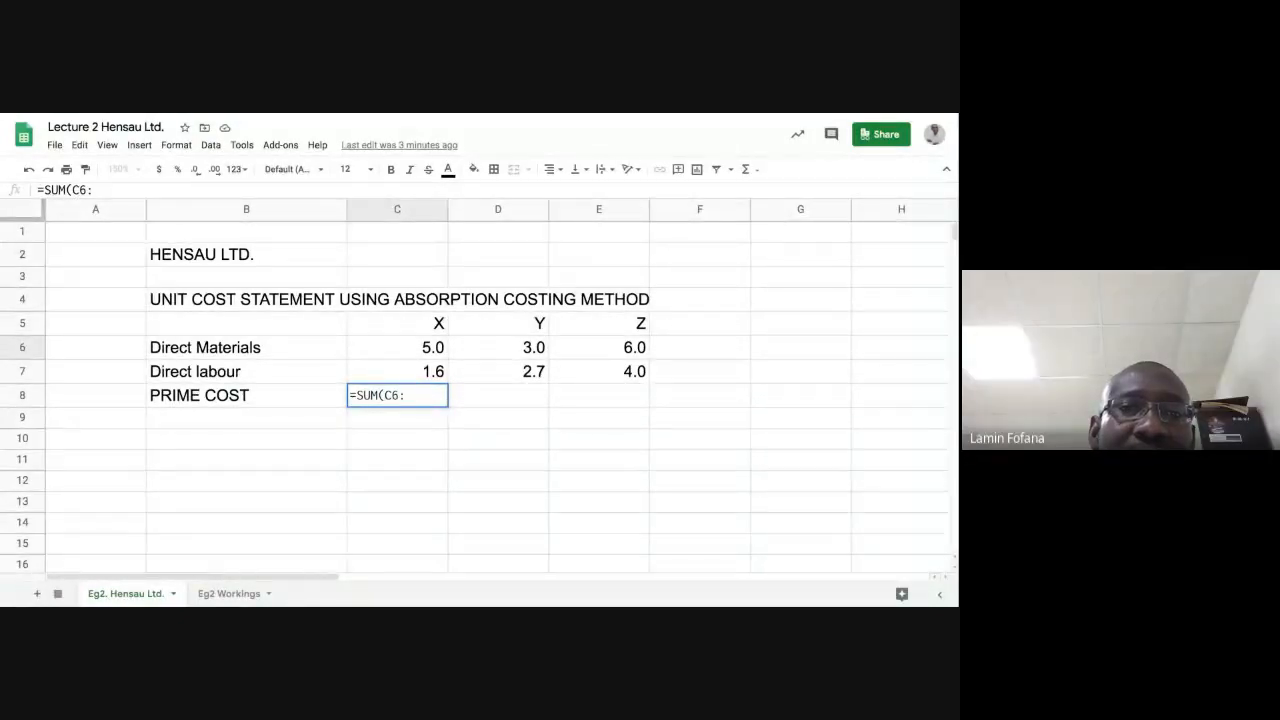
left_click(407, 377)
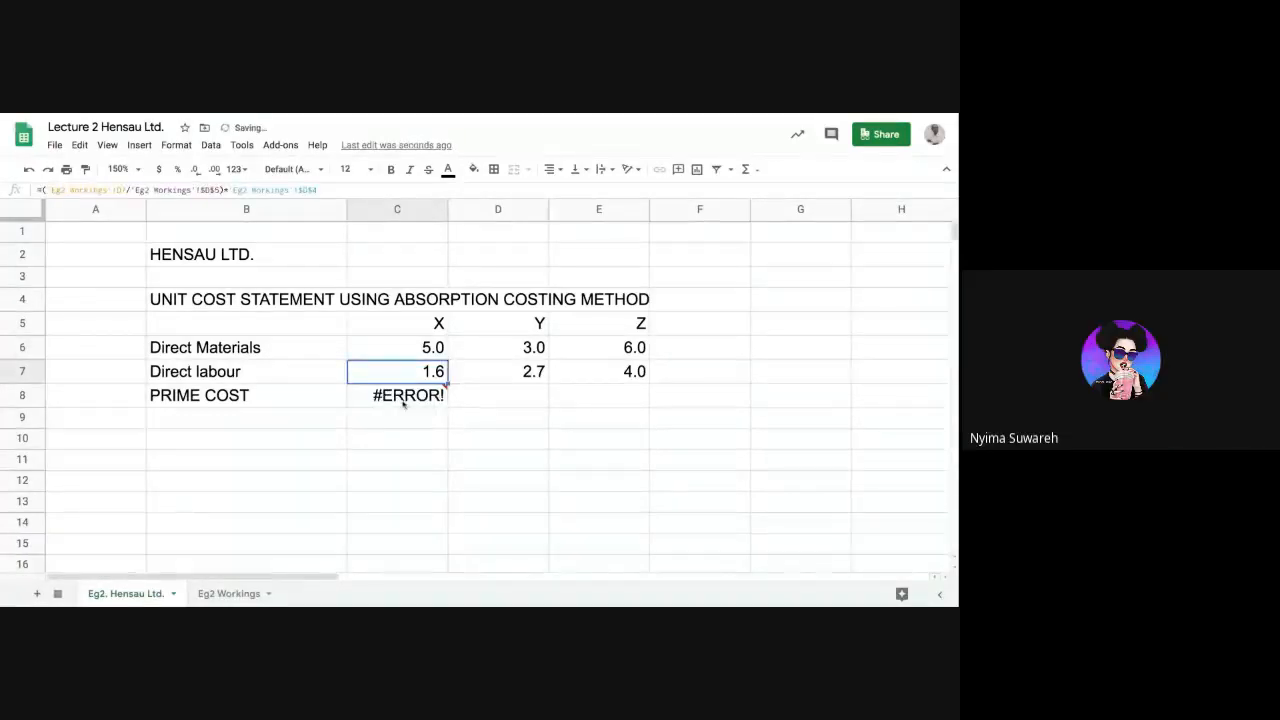
Correct product X's prime cost formula in C8 to =SUM(C6:C7)
left_click(405, 404)
left_click(75, 191)
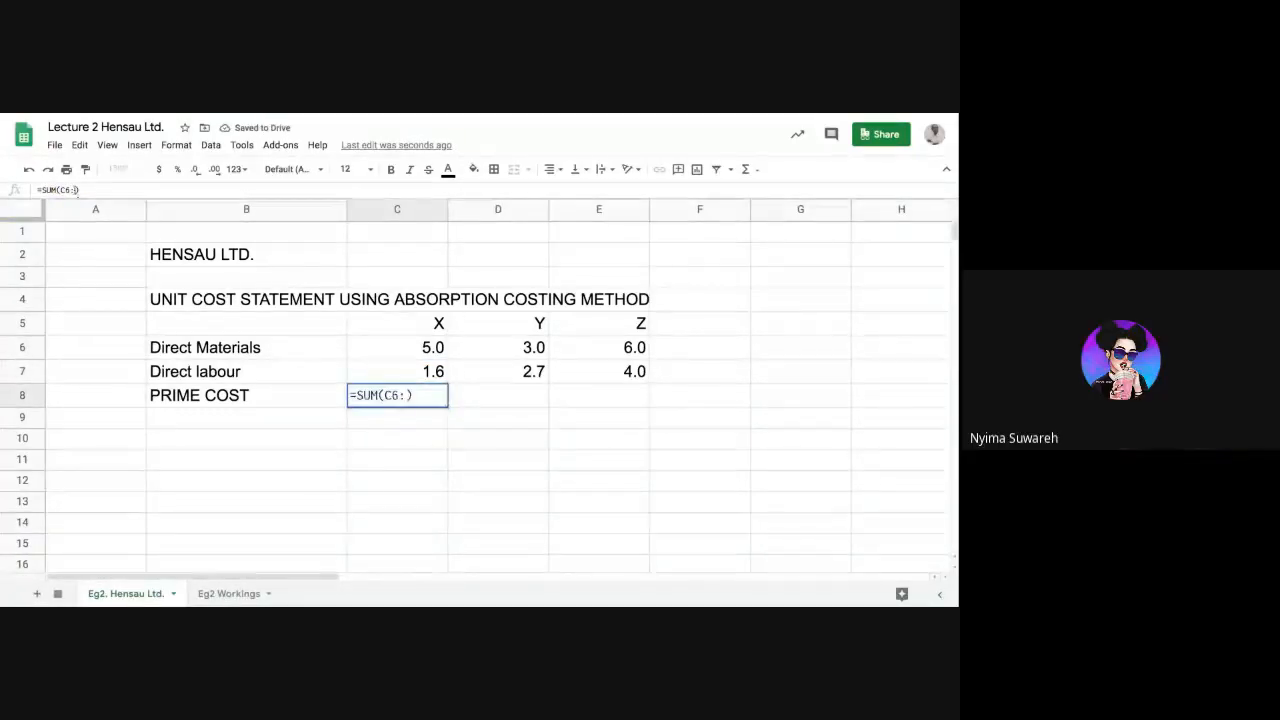
type("C7")
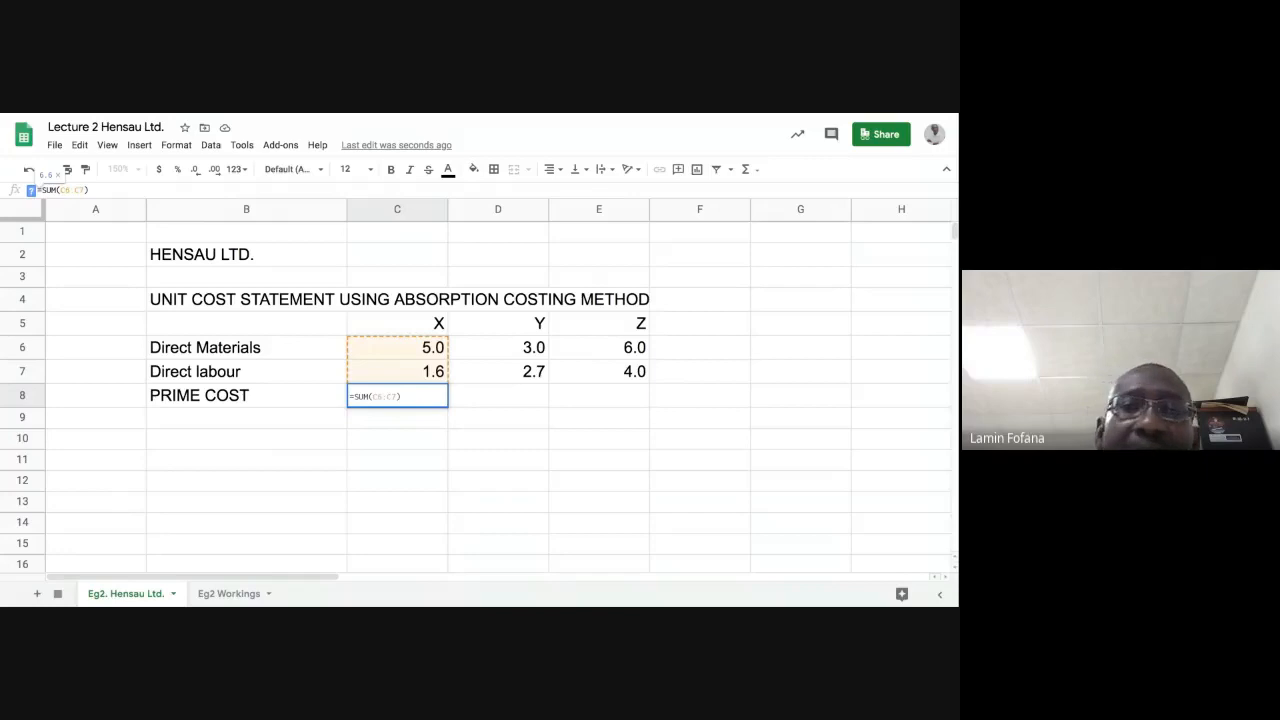
key("Return")
Clear product X's prime cost formula from C8
left_click(396, 399)
key("Delete")
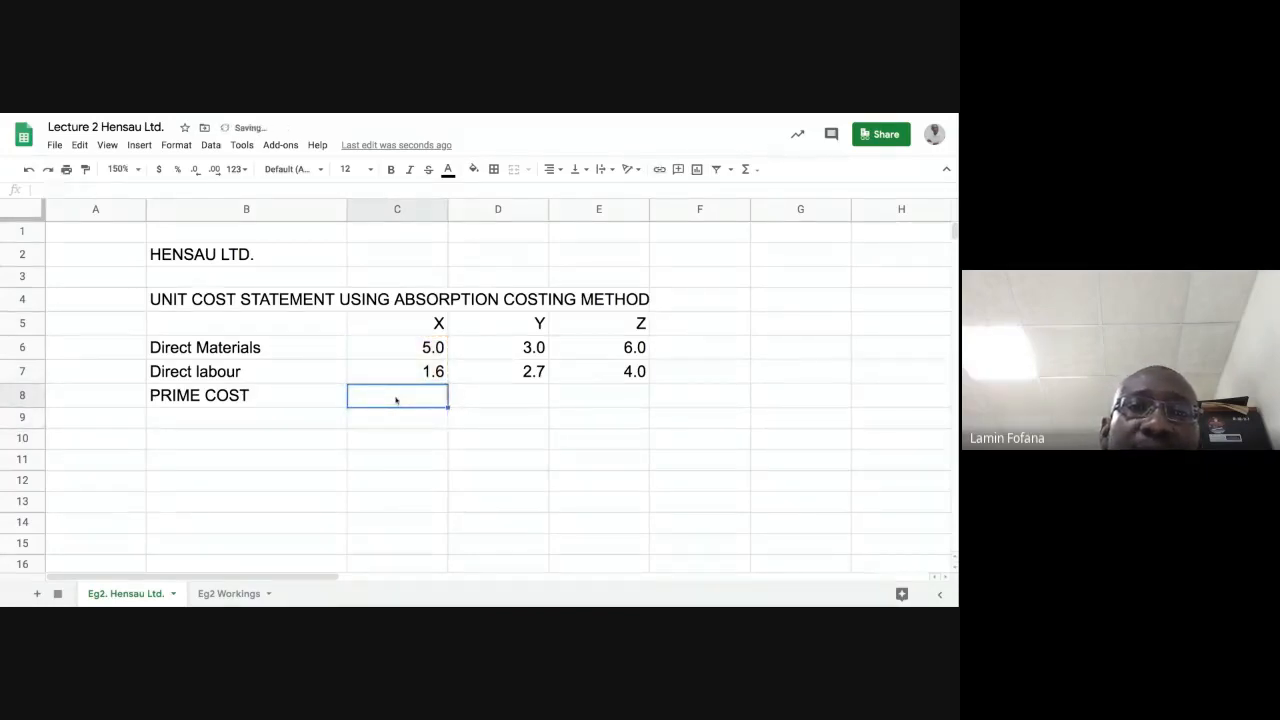
left_click(398, 437)
left_click(404, 399)
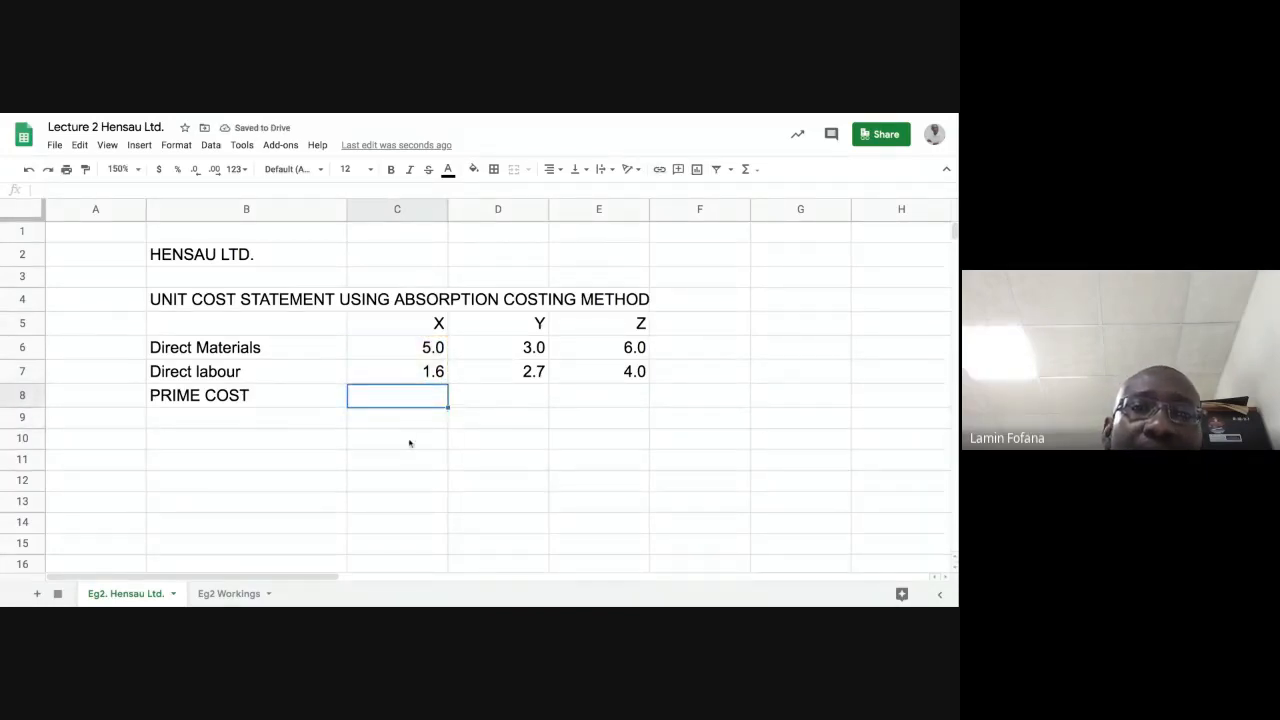
left_click(409, 443)
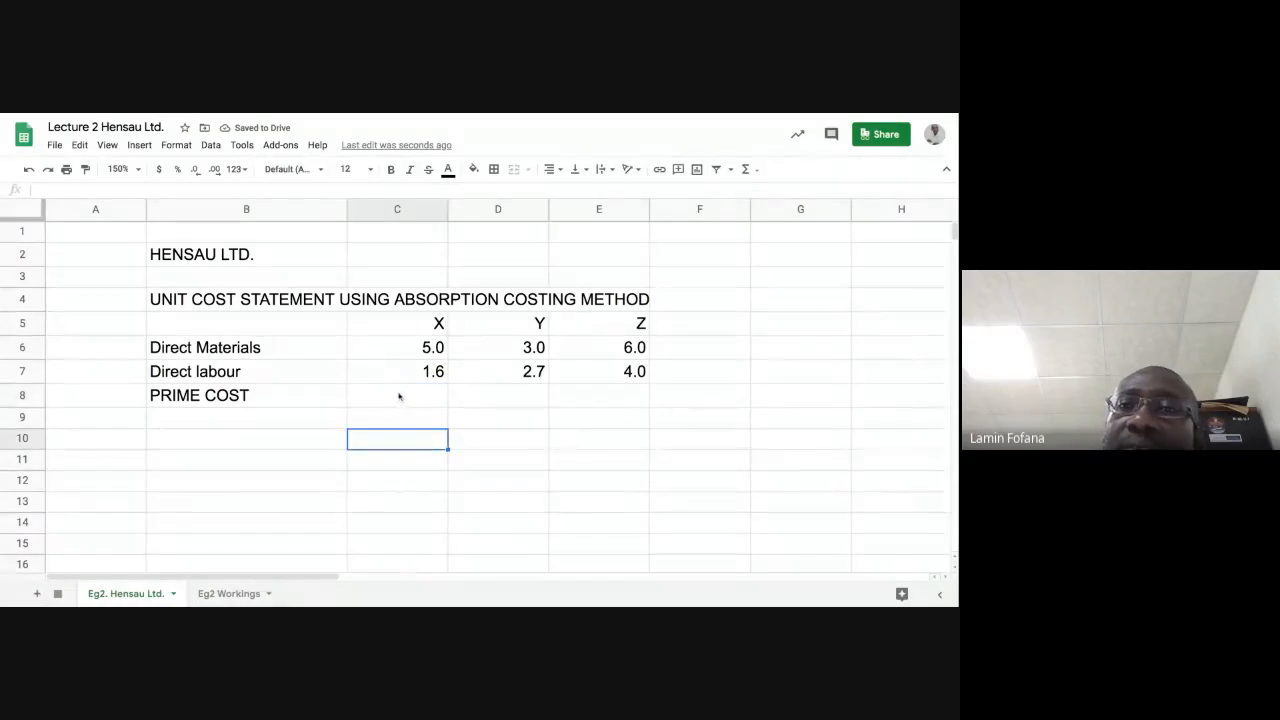
Insert the SUM function in C8 to total product X's direct materials and direct labour in C6:C7
left_click(398, 396)
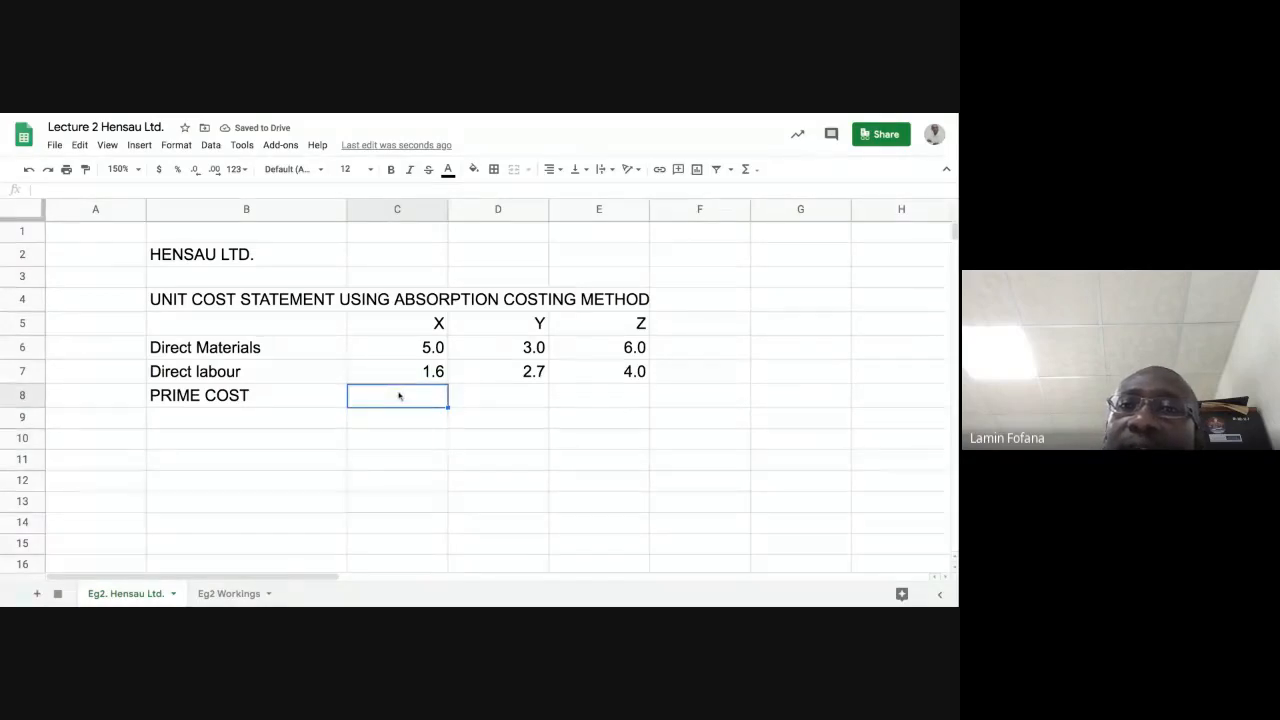
left_click(746, 171)
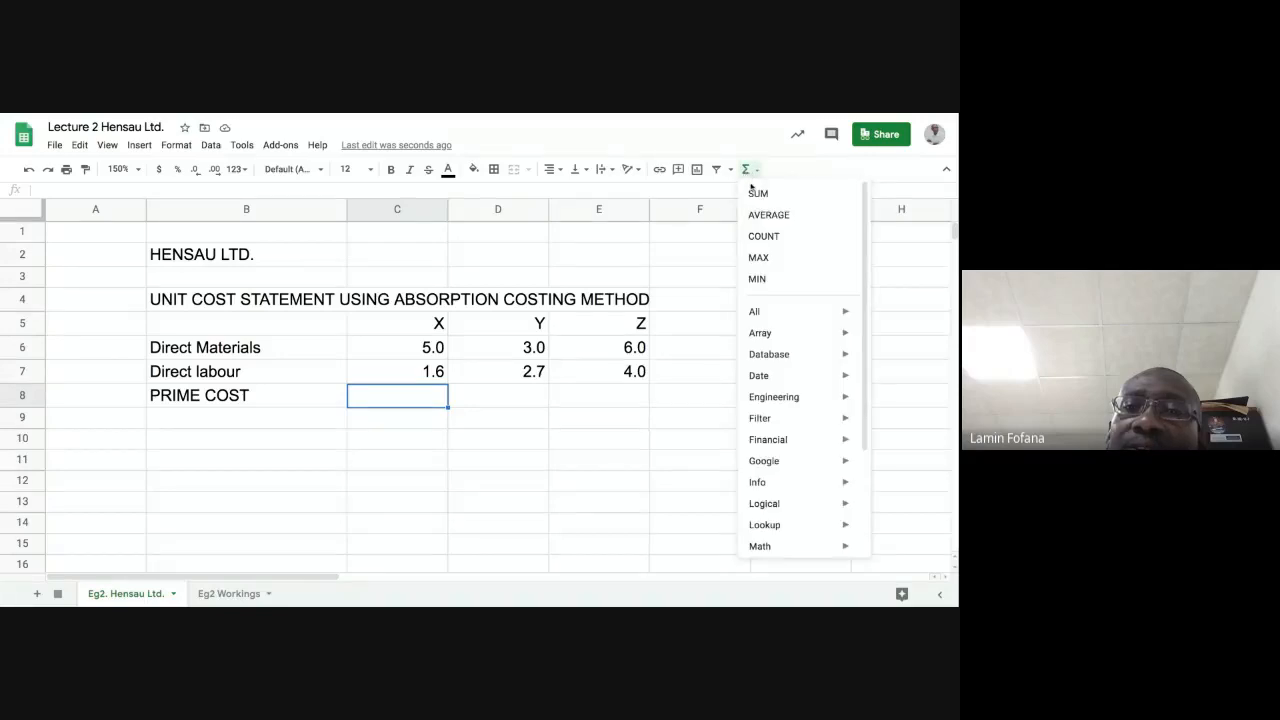
left_click(753, 192)
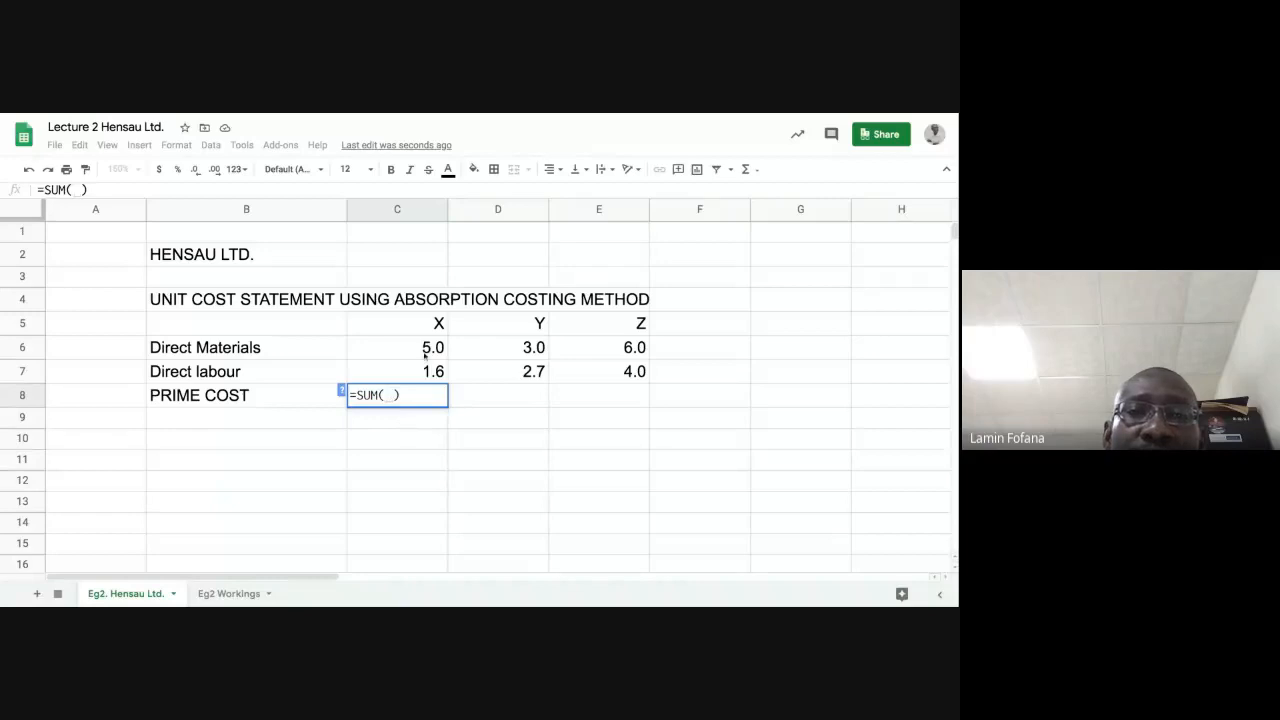
left_click_drag(424, 354, 425, 371)
key("Return")
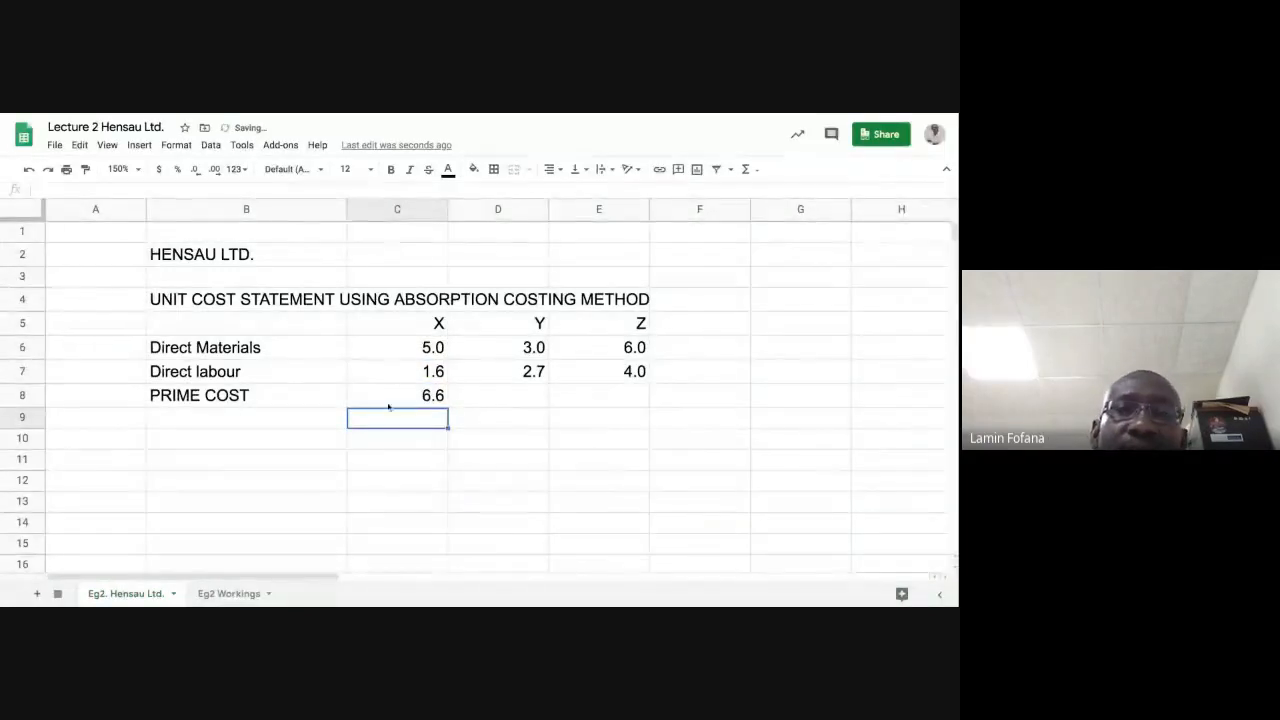
Fill product X's prime cost formula from C8 across D8:E8 for products Y and Z
left_click(446, 401)
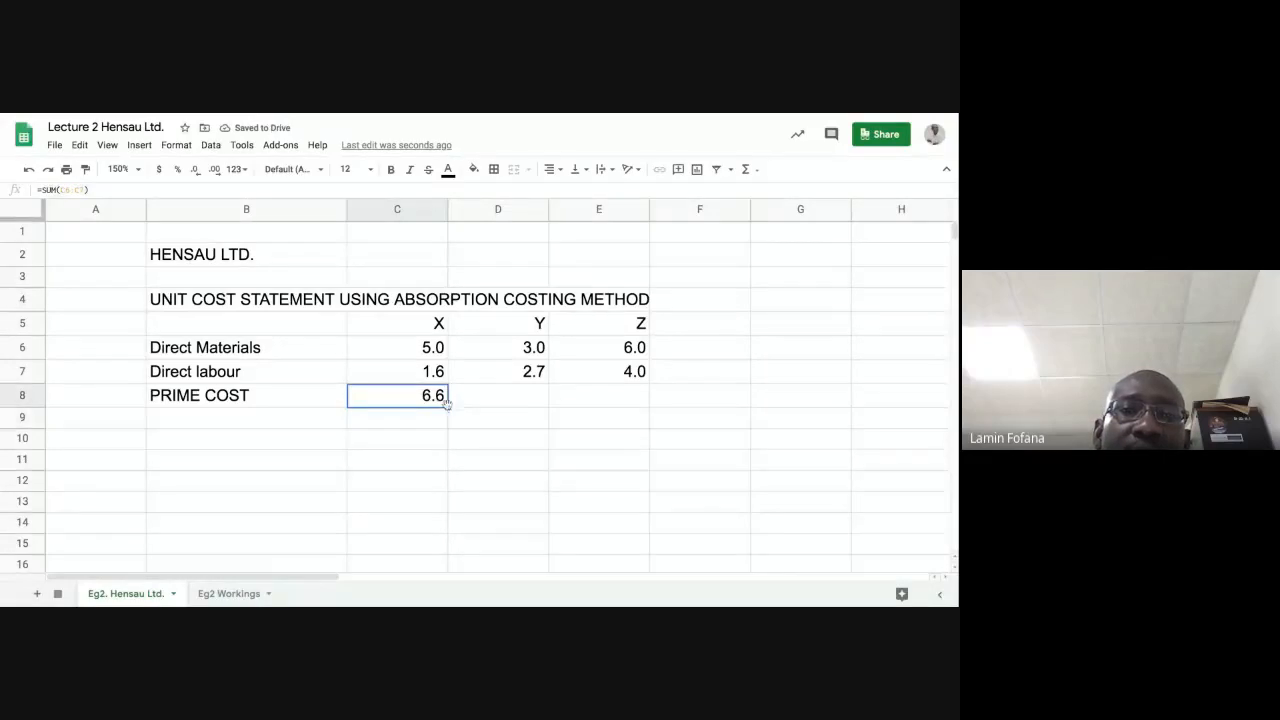
left_click_drag(447, 402, 589, 410)
left_click(477, 450)
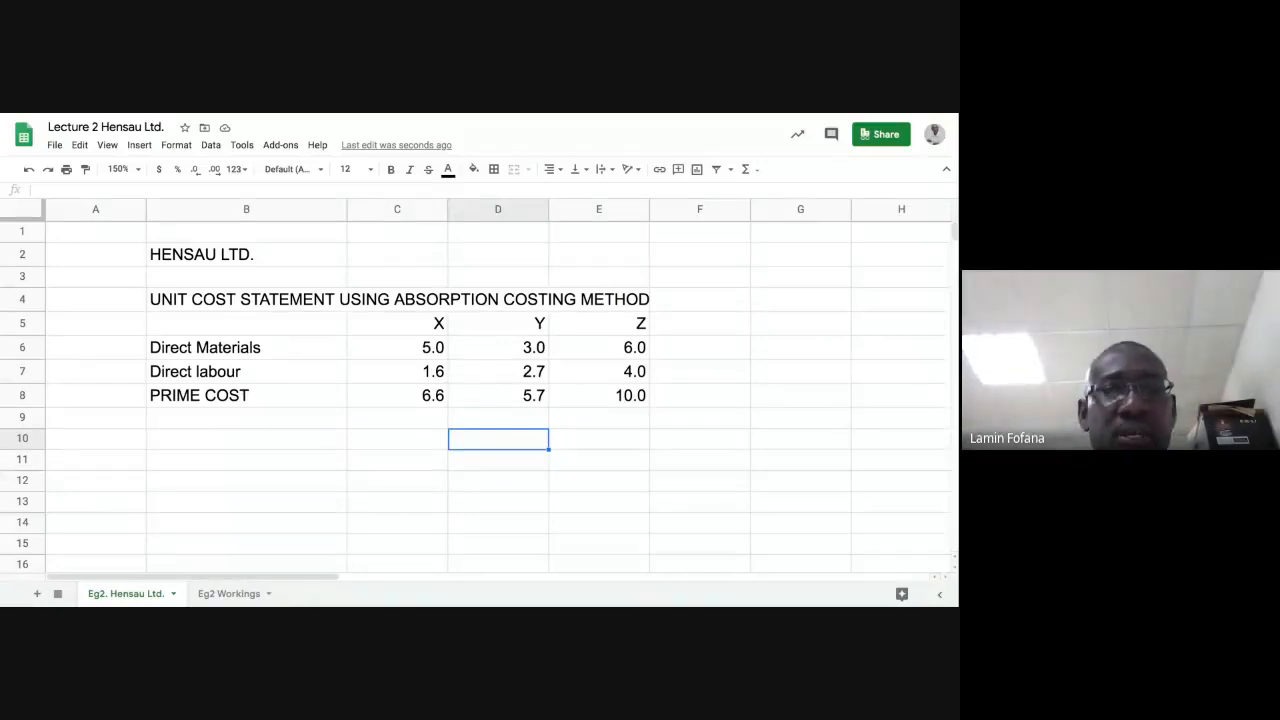
Add the row label Production overheads (W2) in B9 below PRIME COST
left_click(264, 422)
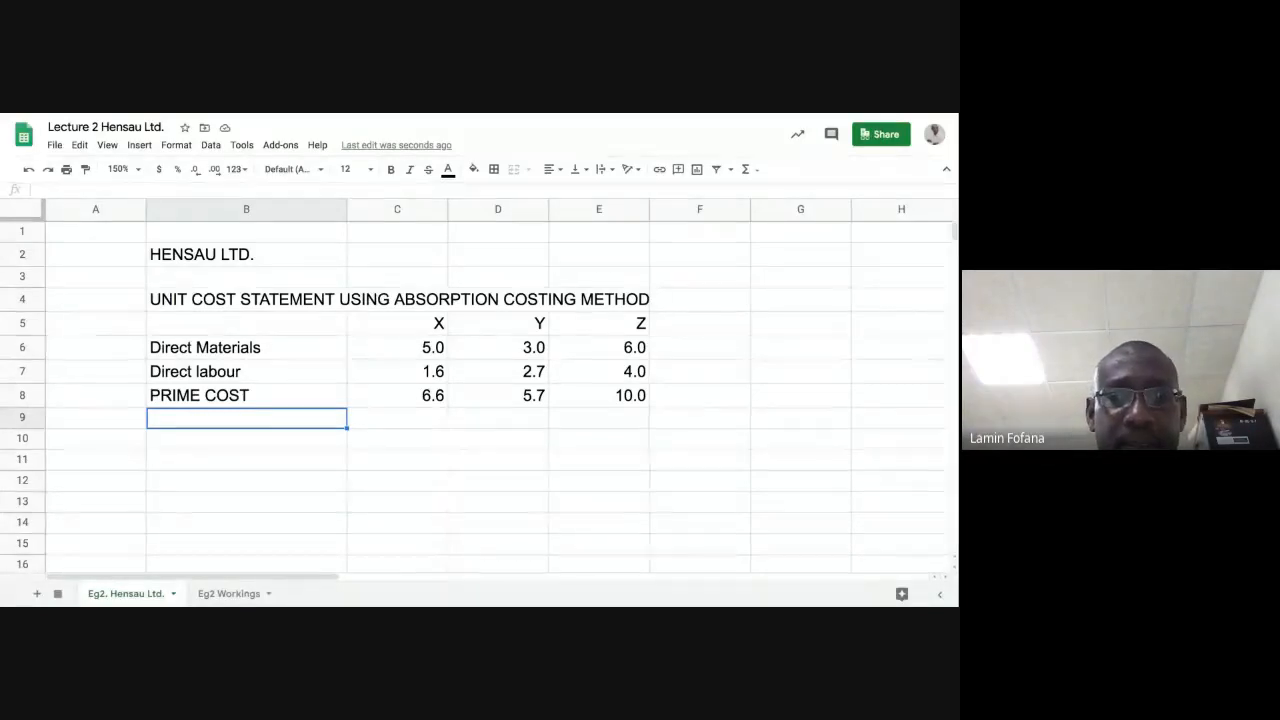
type("Pro")
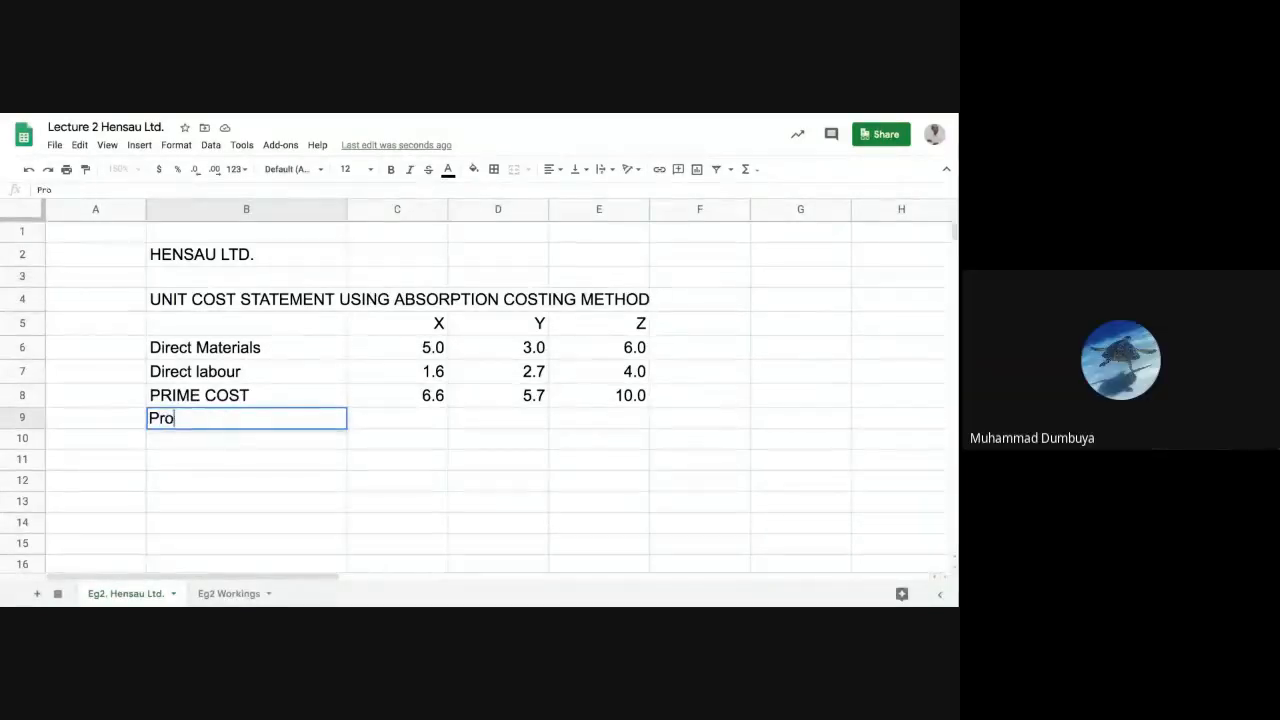
type("ducti")
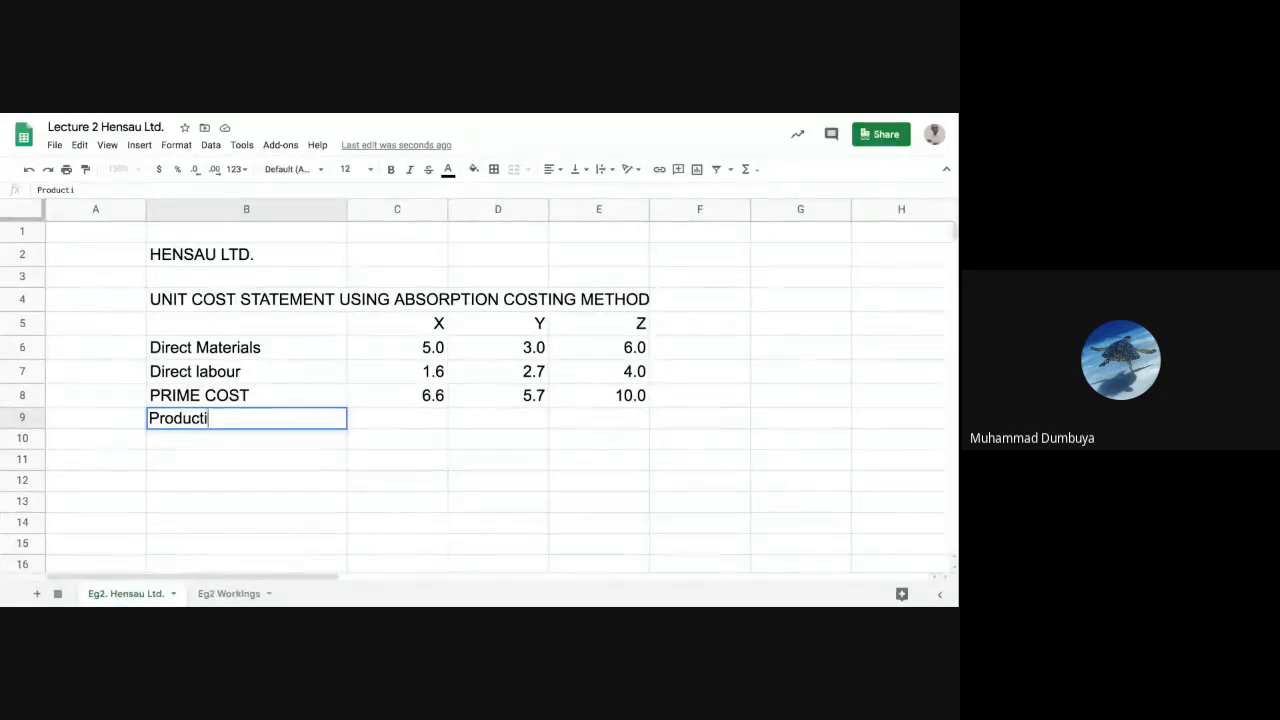
type("on")
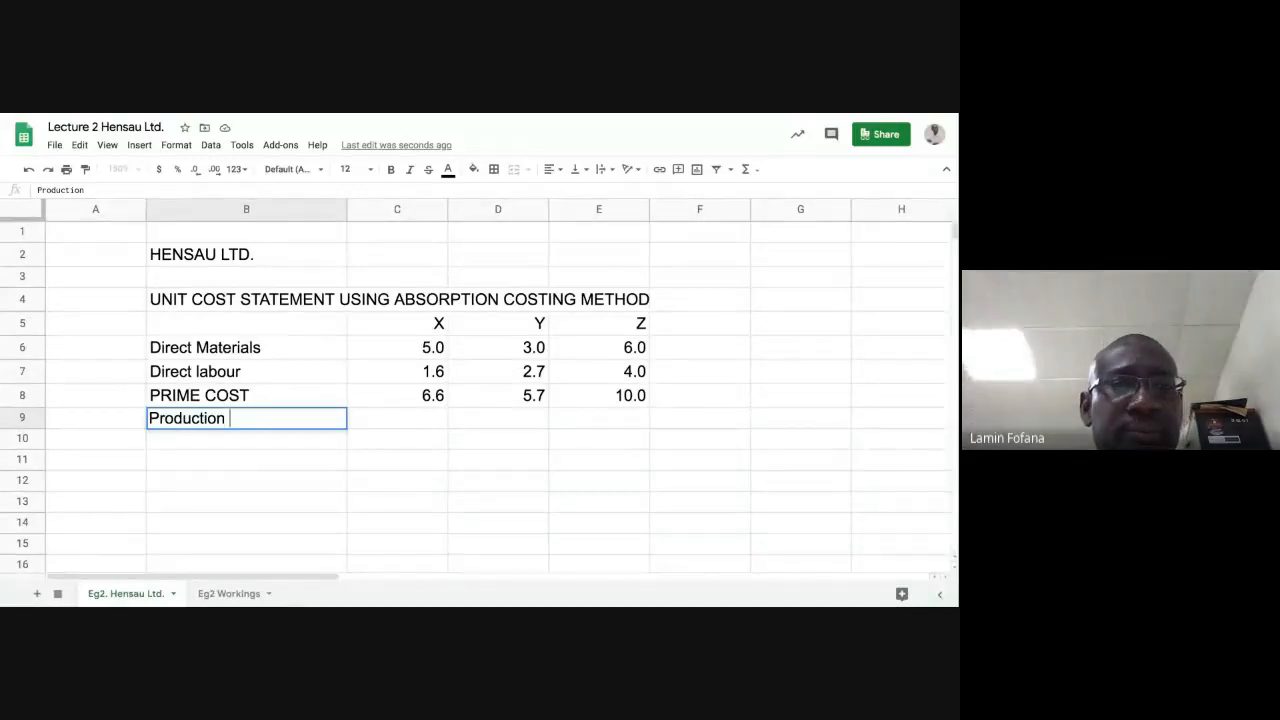
type("over")
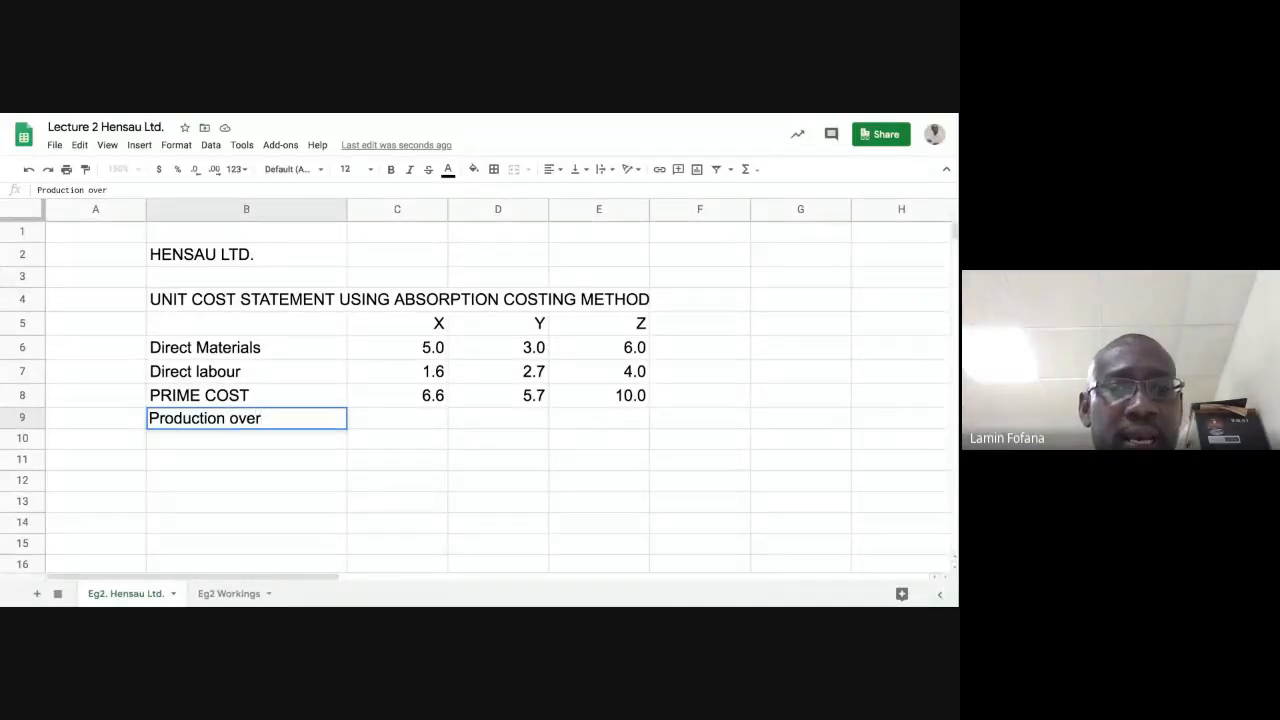
type("heads")
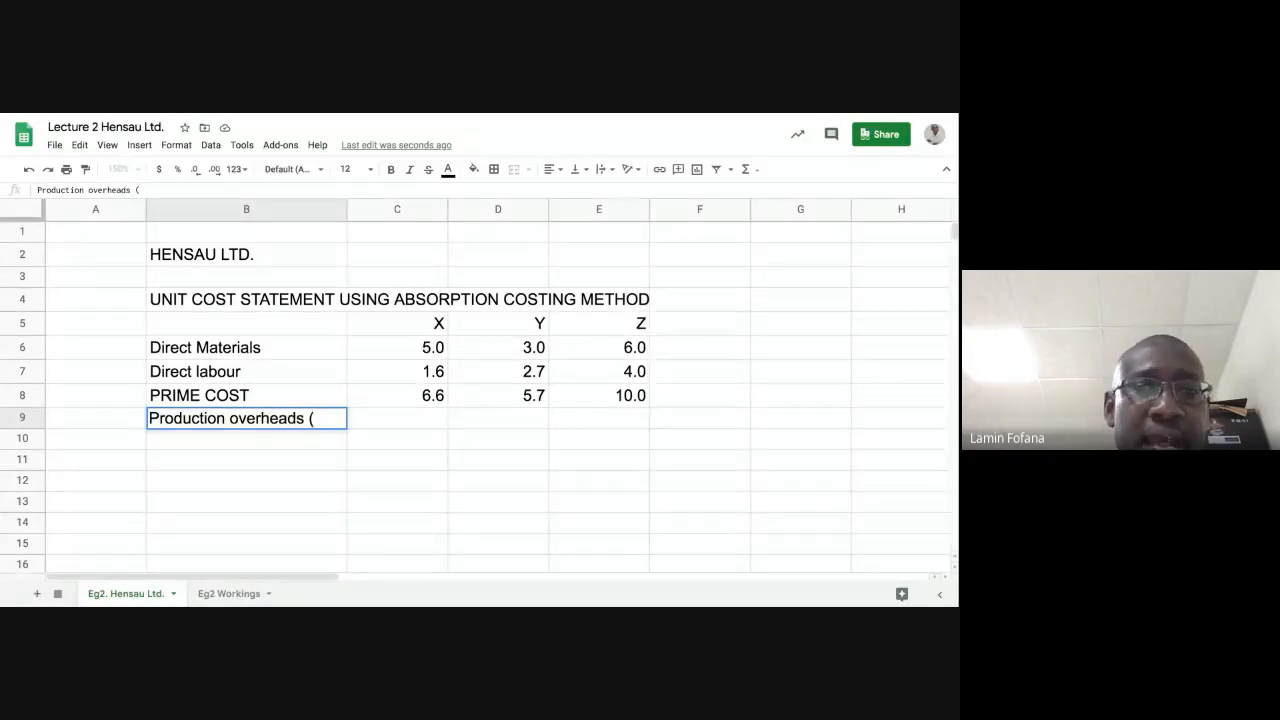
type(" (W")
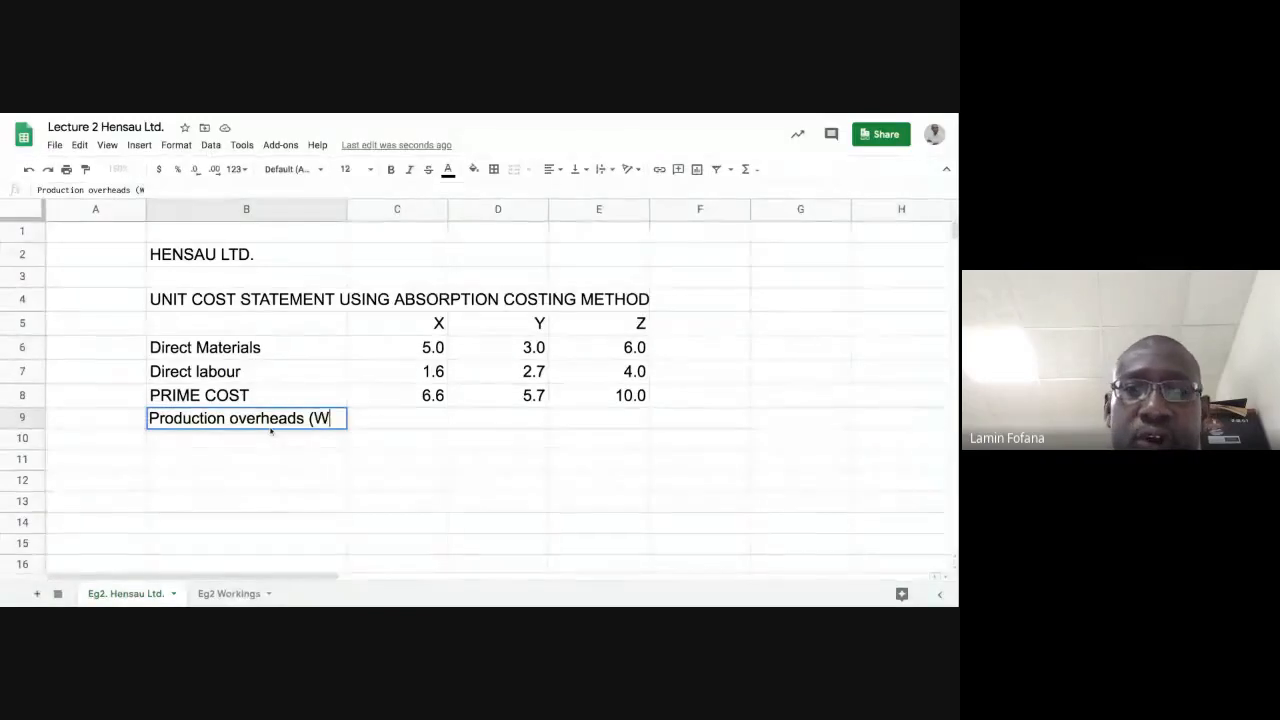
type("2")
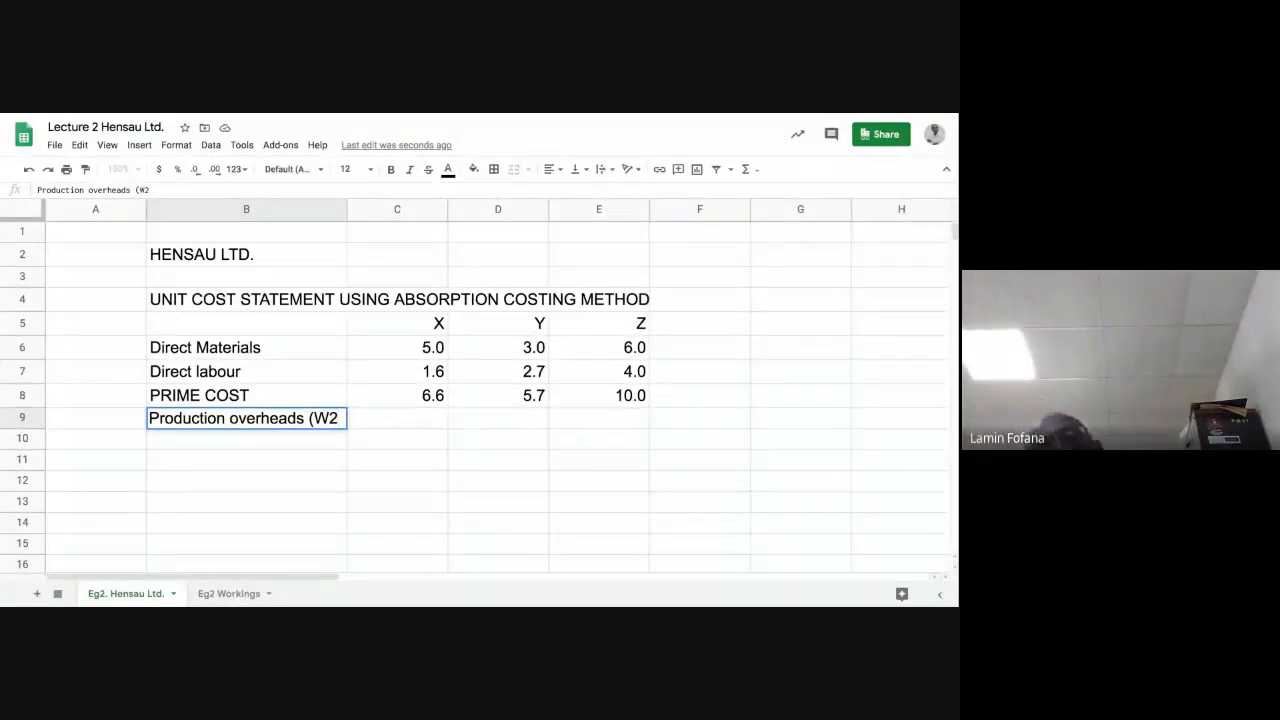
type(")")
key("Return")
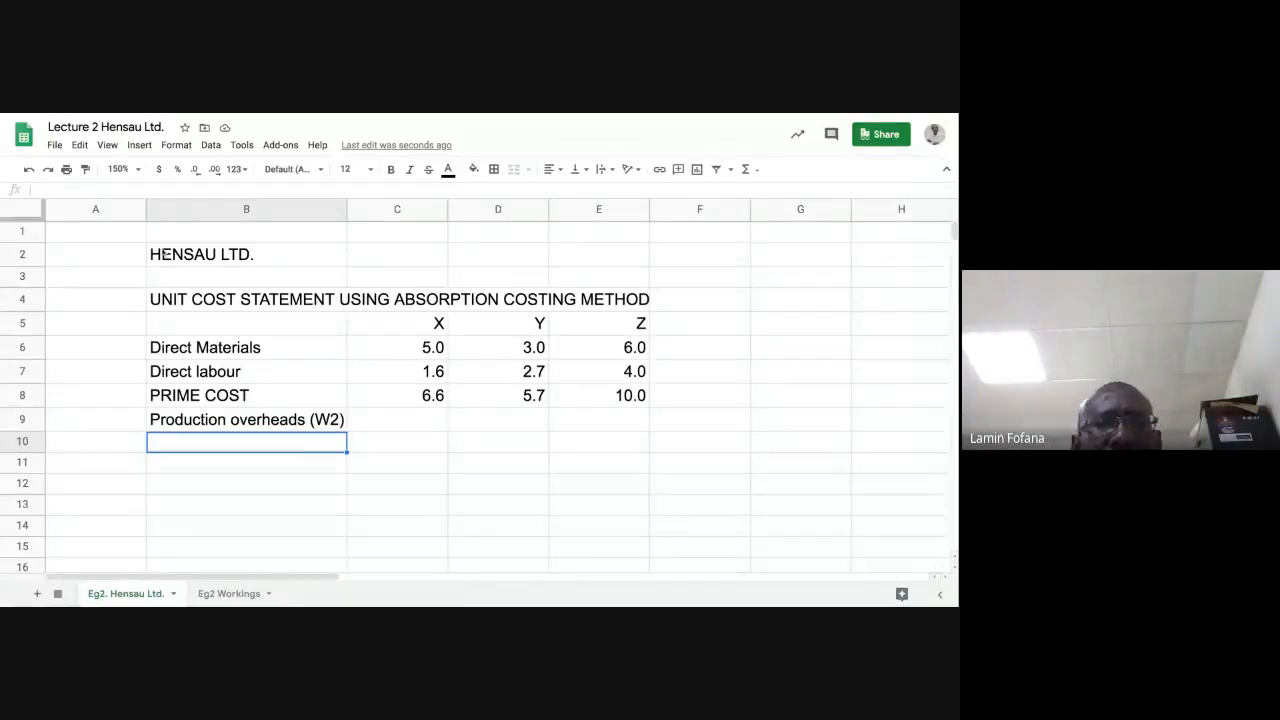
Review the labour workings in the Eg2 Workings sheet, then product X's costs and the production overheads row in the unit cost statement
left_click(250, 594)
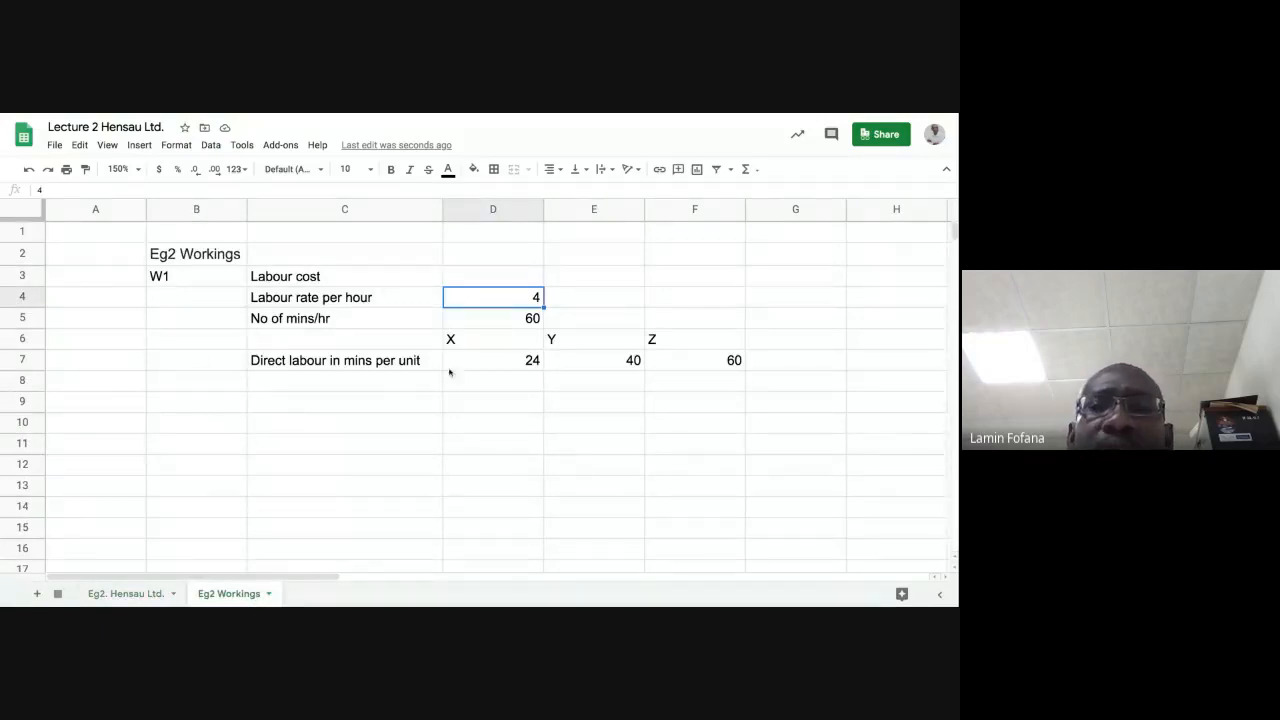
left_click(479, 363)
left_click(458, 440)
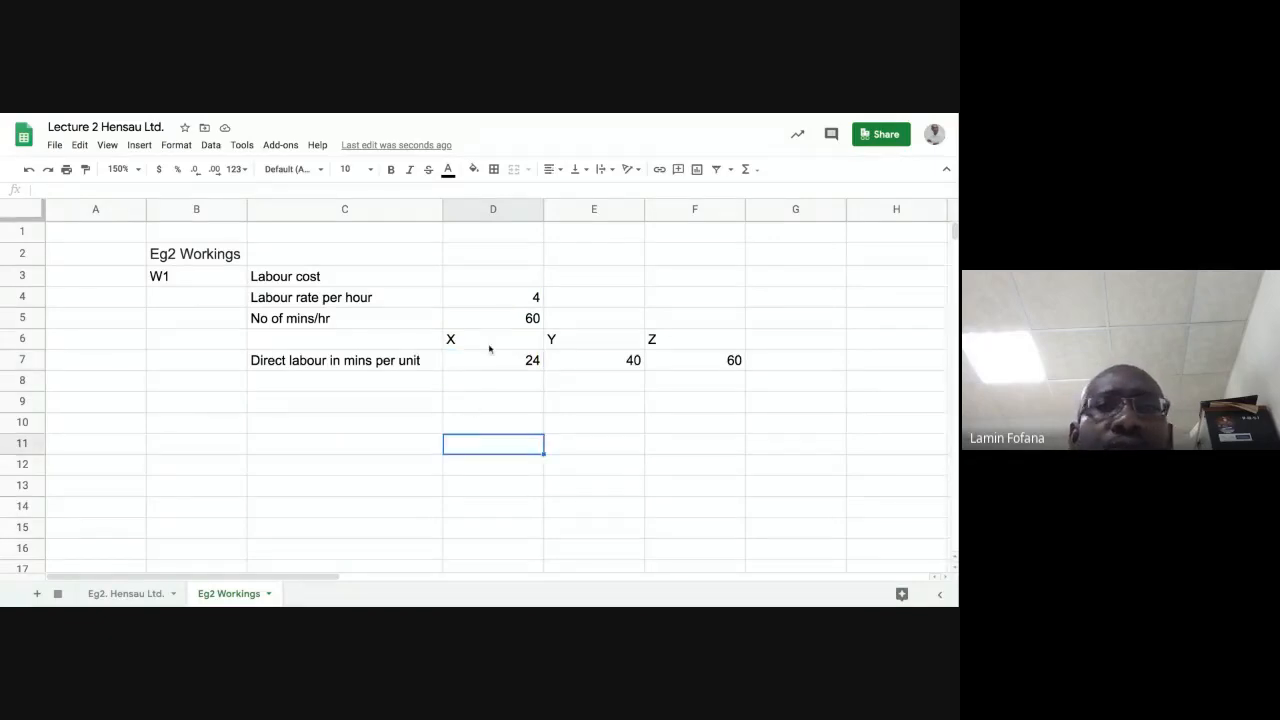
left_click(501, 317)
left_click(502, 354)
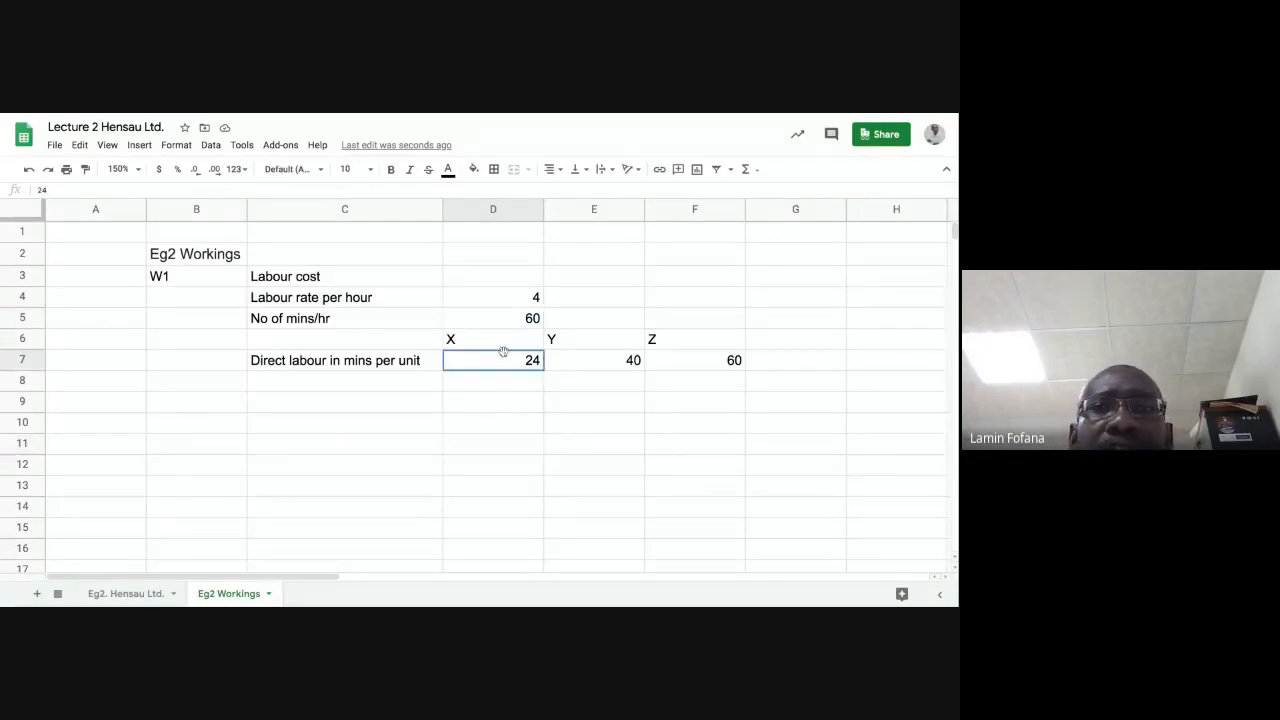
left_click(594, 341)
left_click(125, 594)
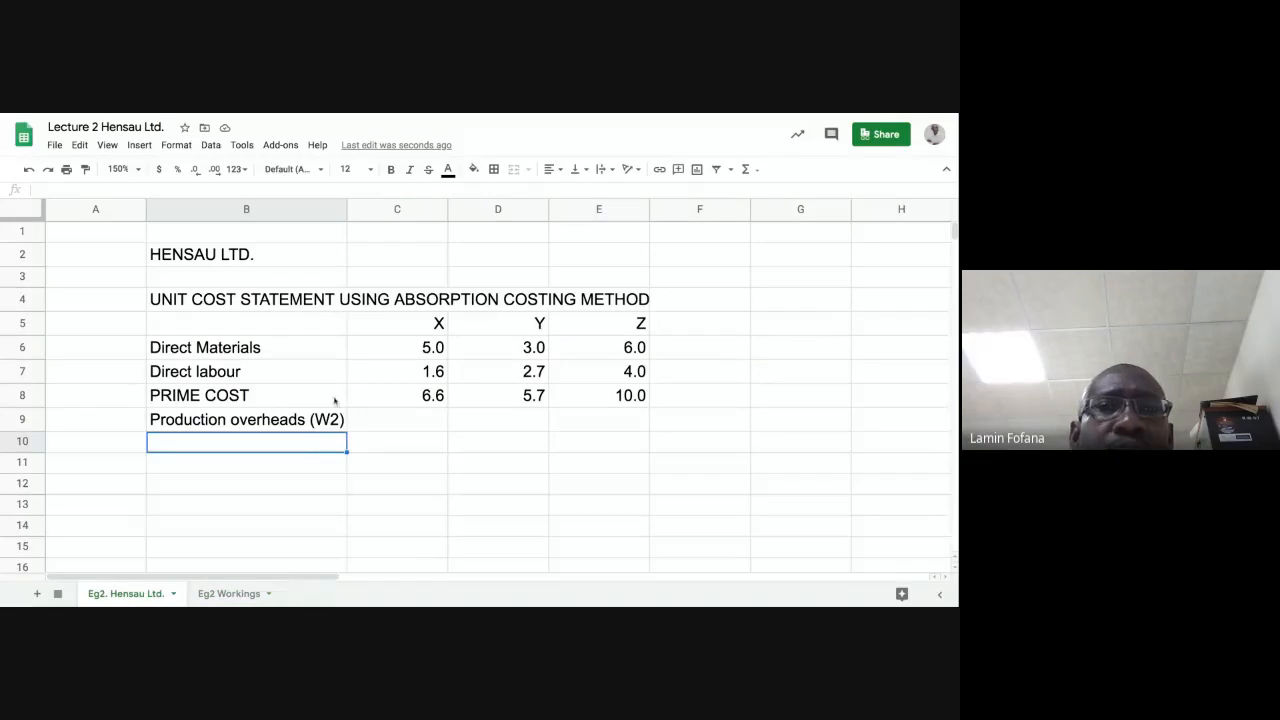
left_click(389, 401)
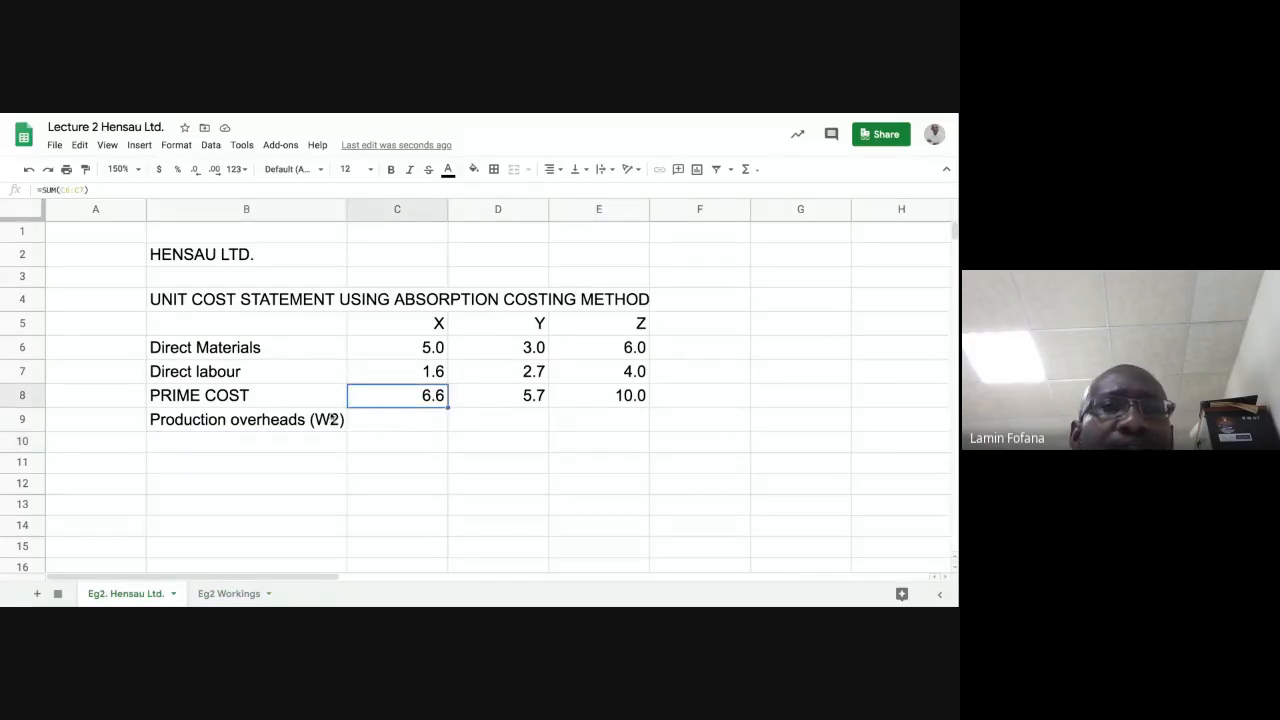
left_click(305, 423)
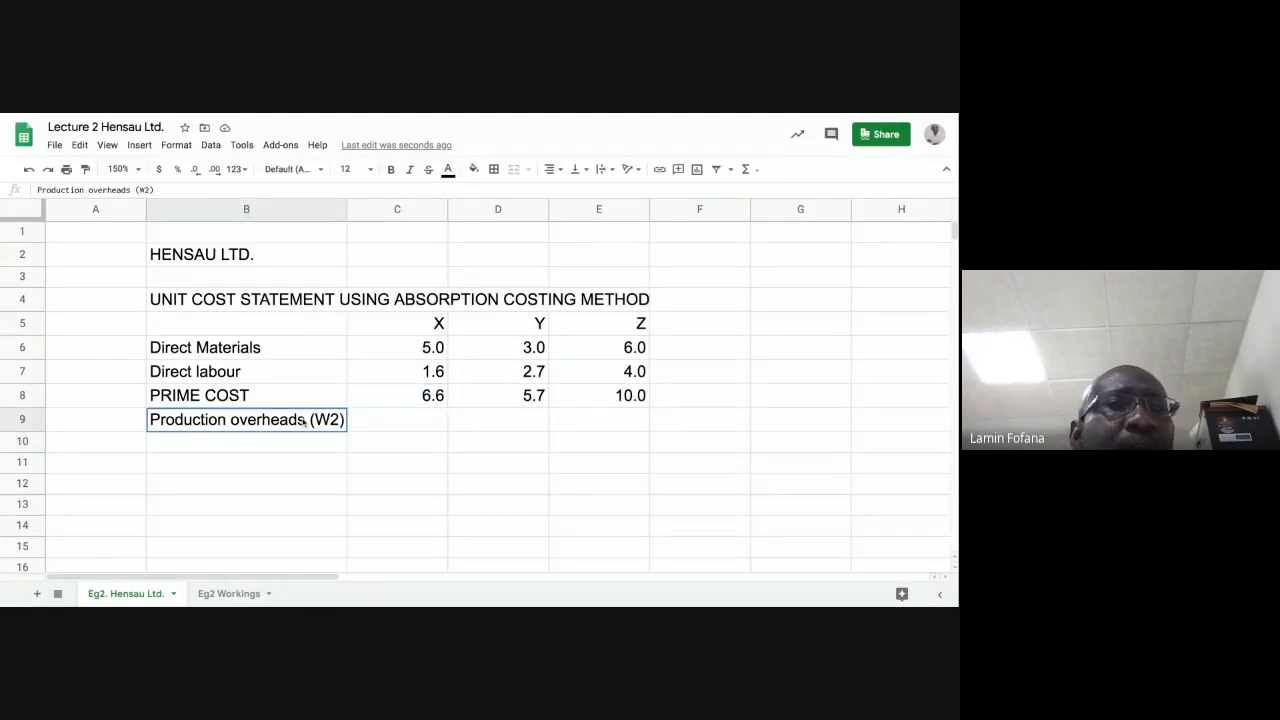
left_click(430, 352)
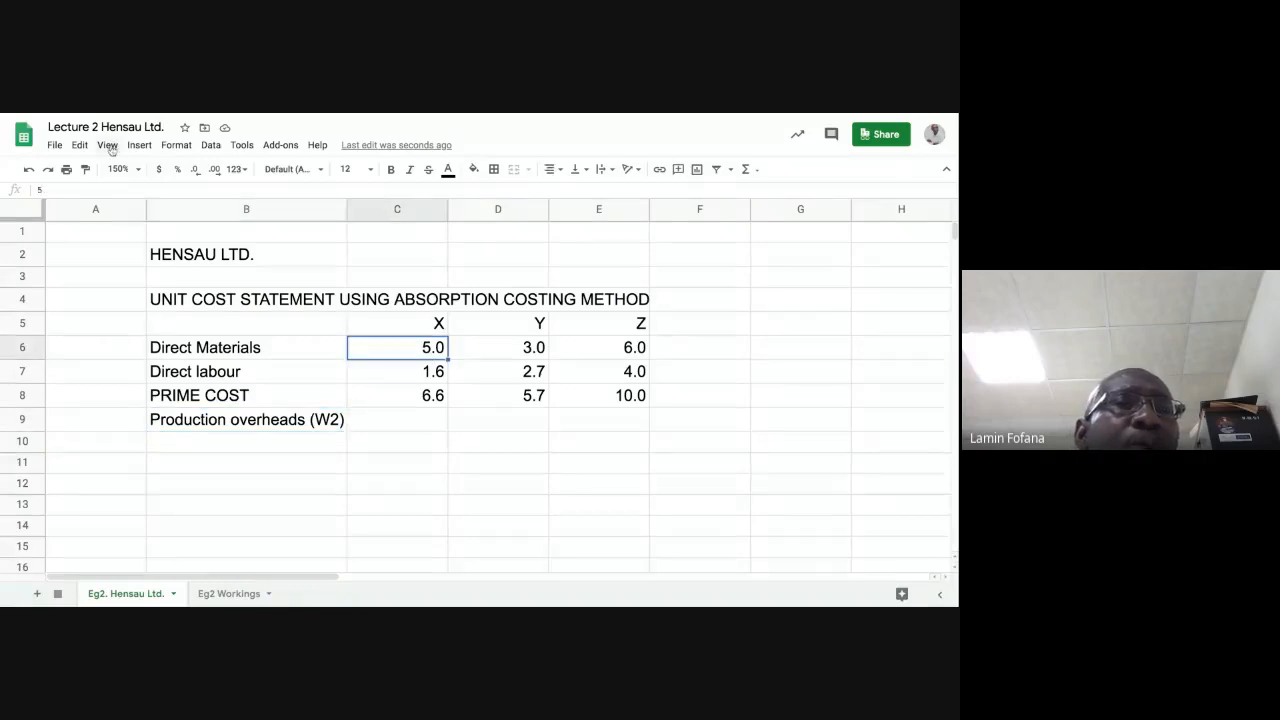
Show the formulas in the unit cost statement, examine the direct labour and prime cost cells, and restore the values display
left_click(107, 145)
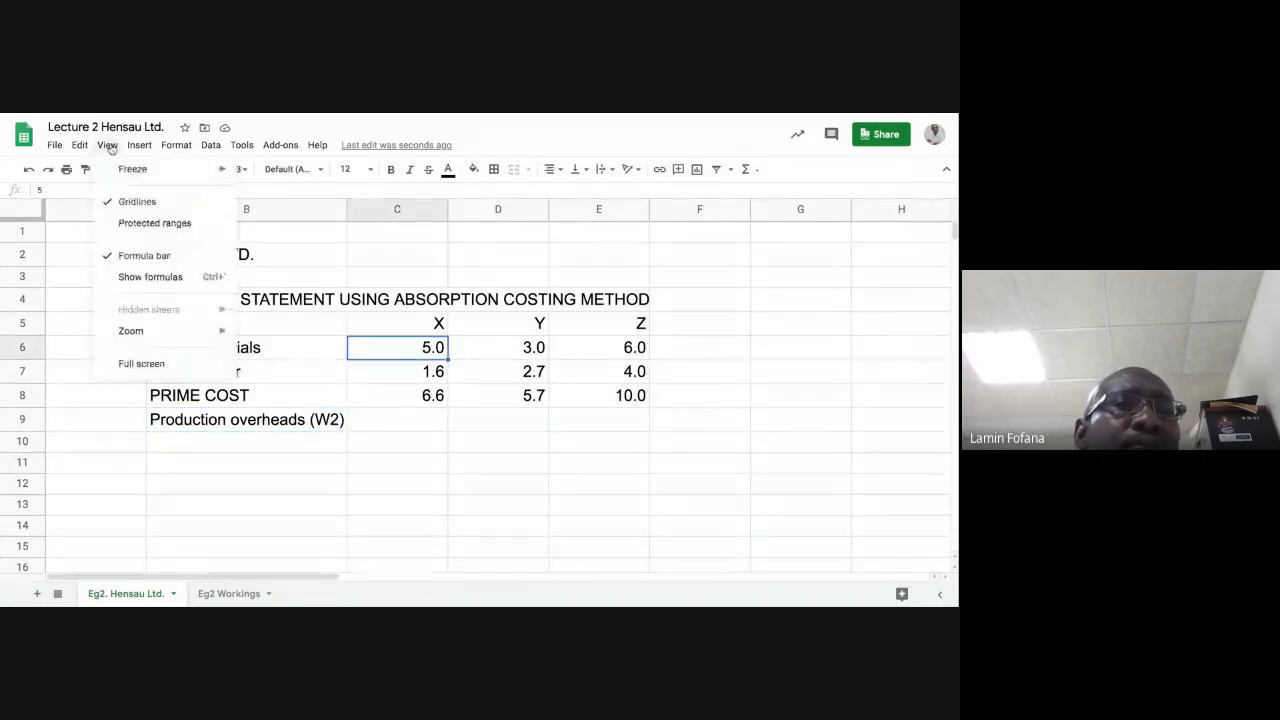
left_click(145, 277)
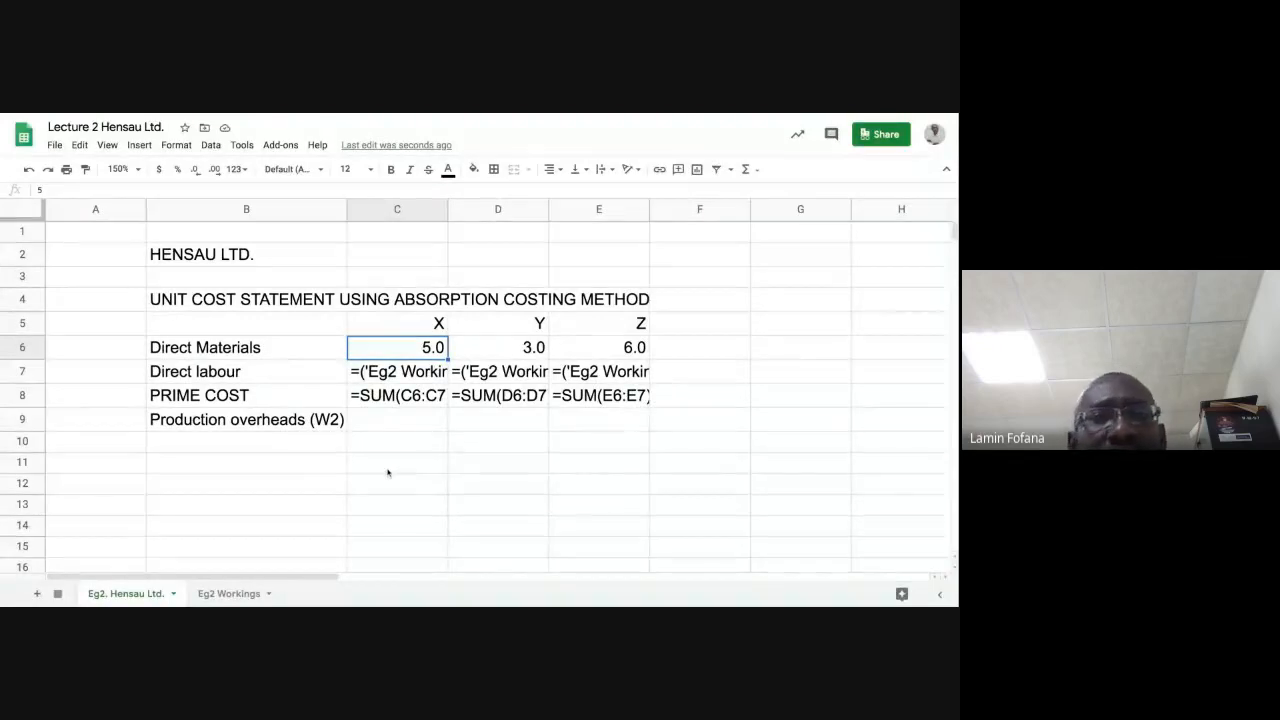
left_click(382, 373)
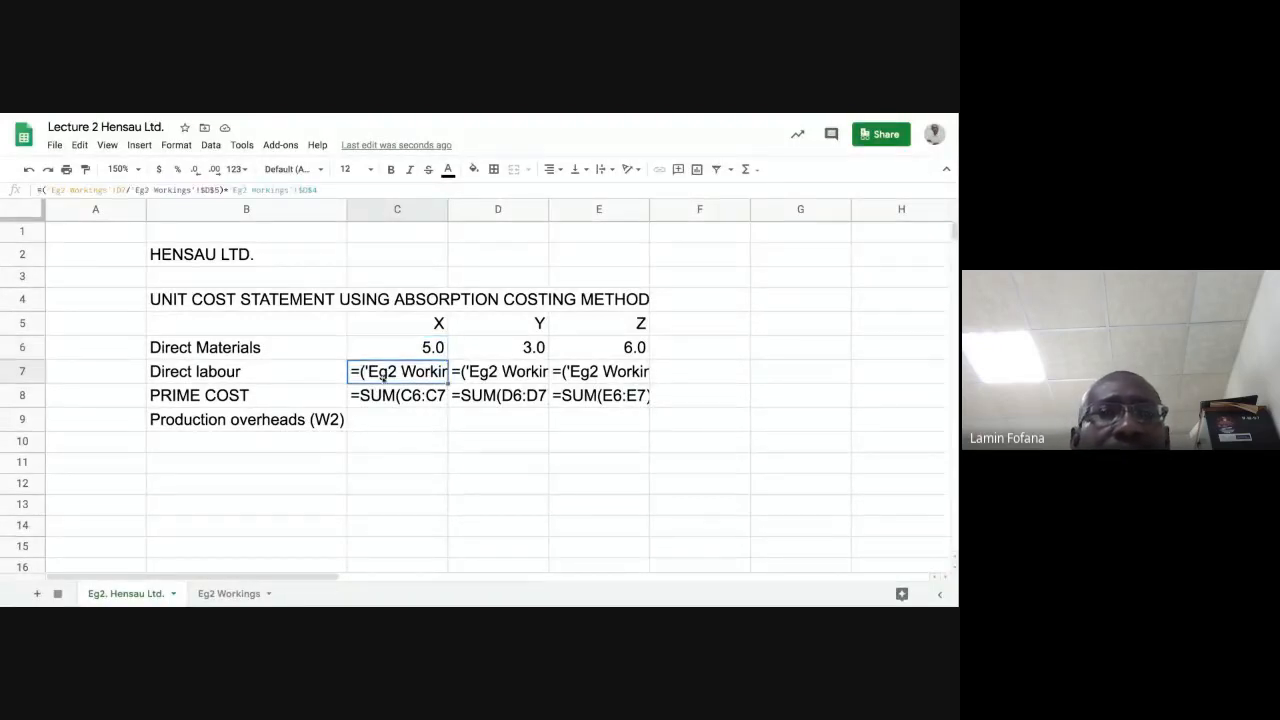
left_click(384, 400)
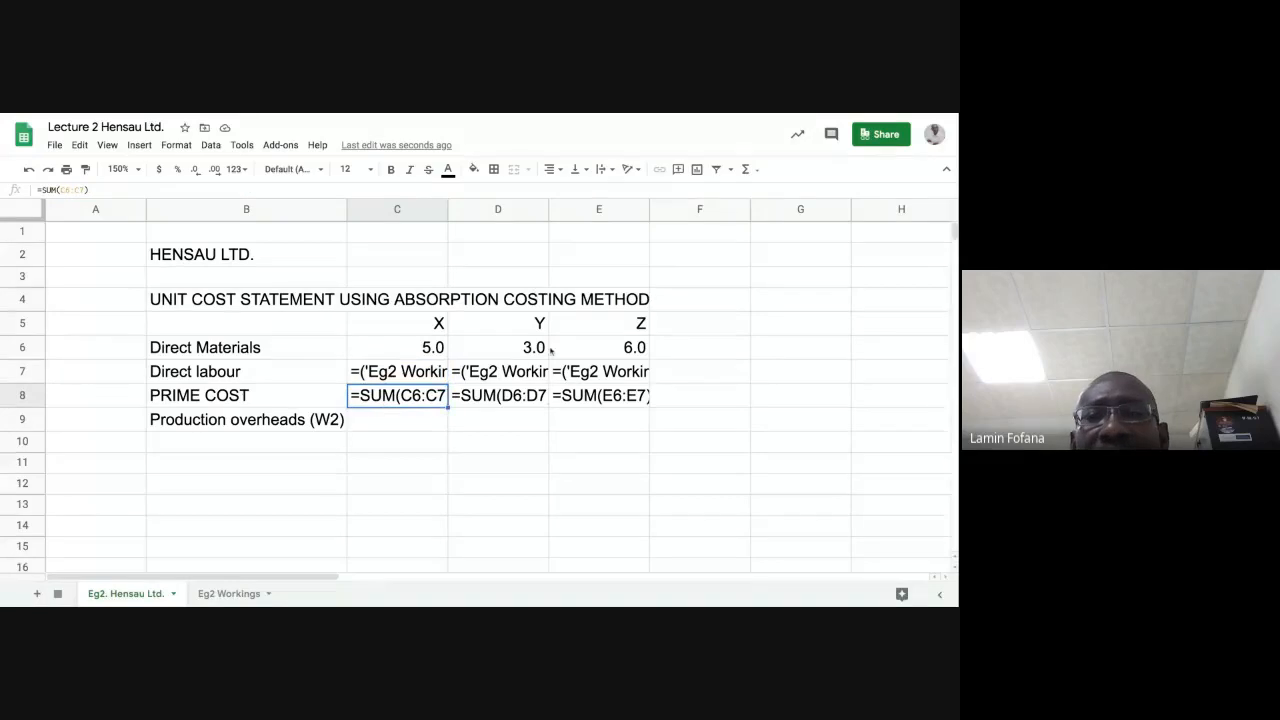
left_click(596, 400)
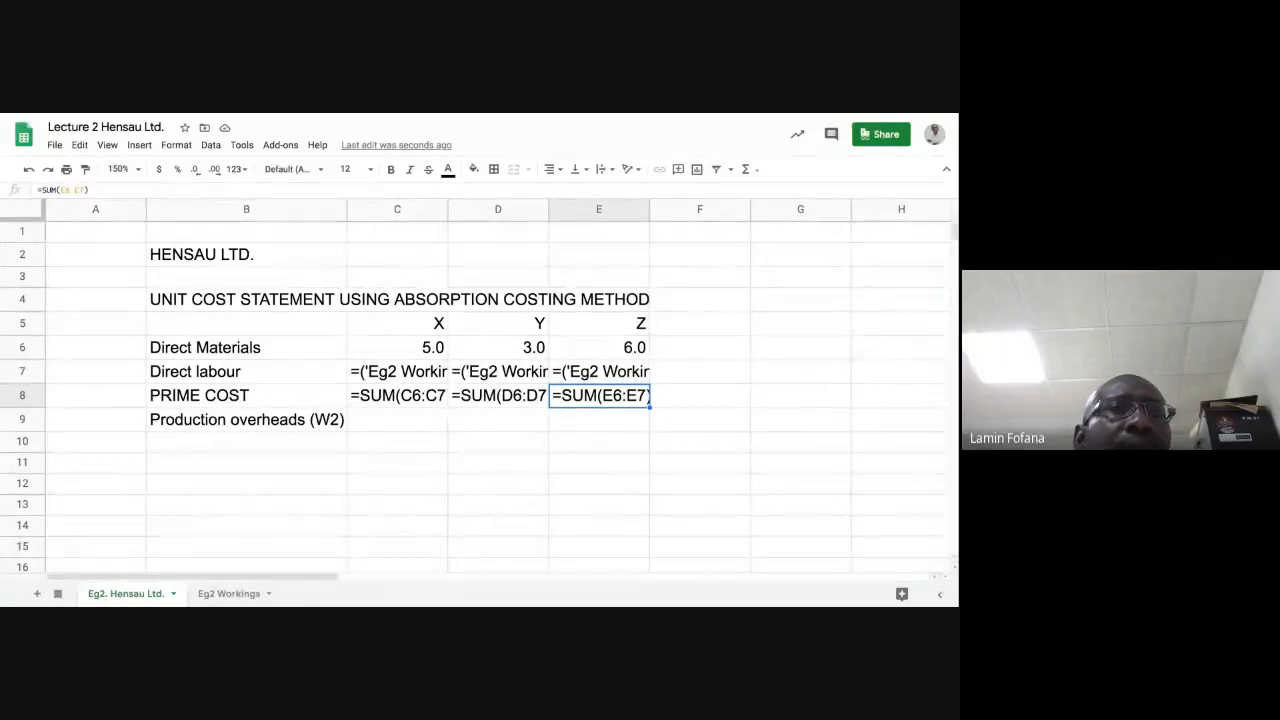
left_click(107, 145)
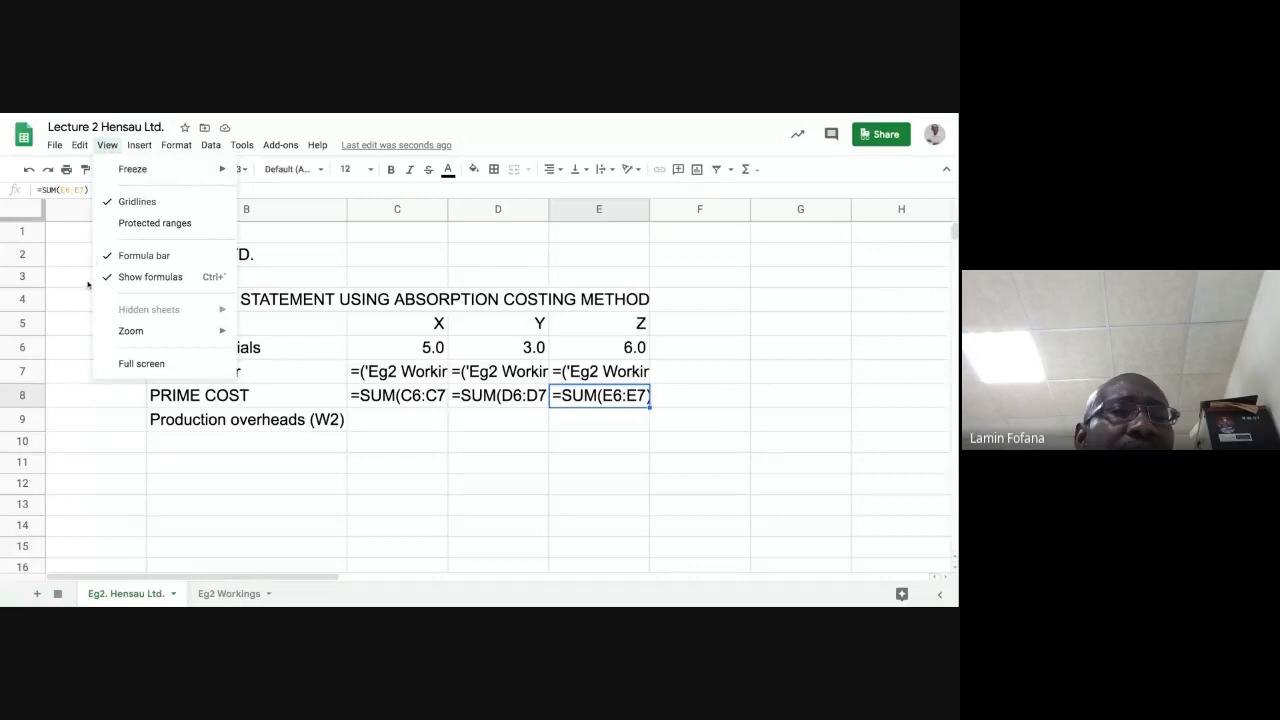
left_click(140, 277)
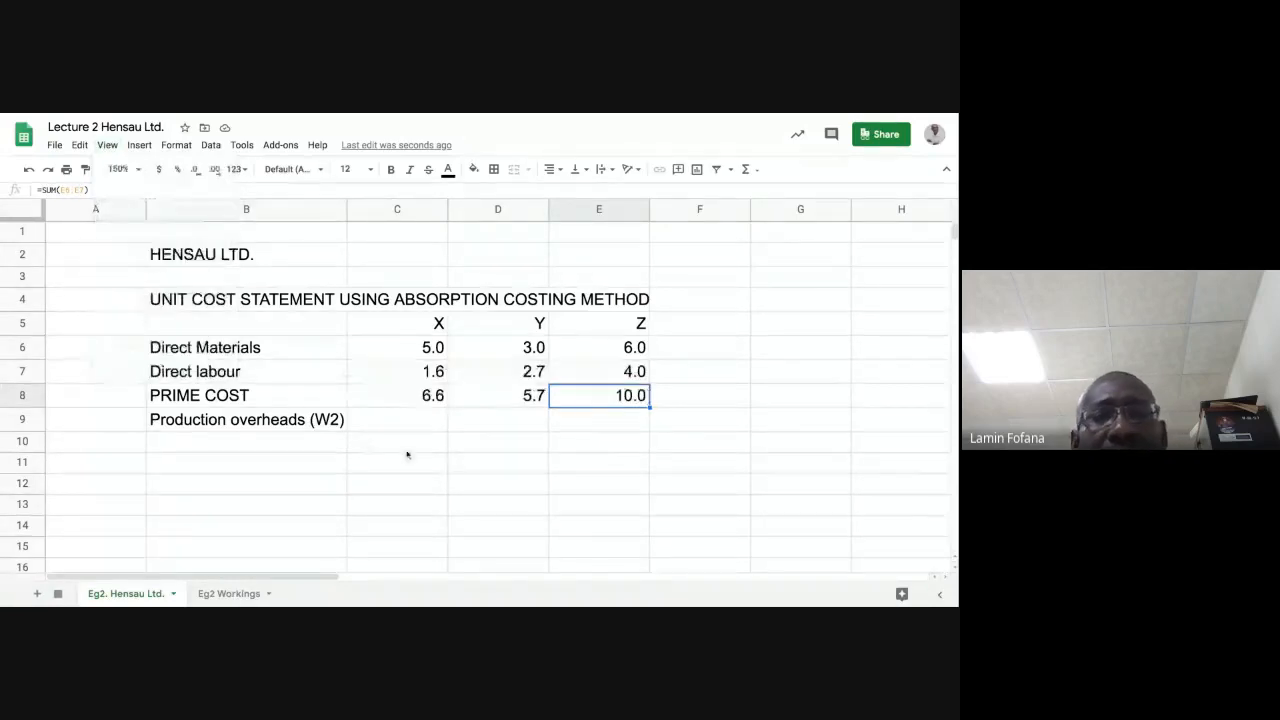
Copy the Production overheads (W2) label from B9 of the statement into C9 of the Eg2 Workings sheet
left_click(416, 421)
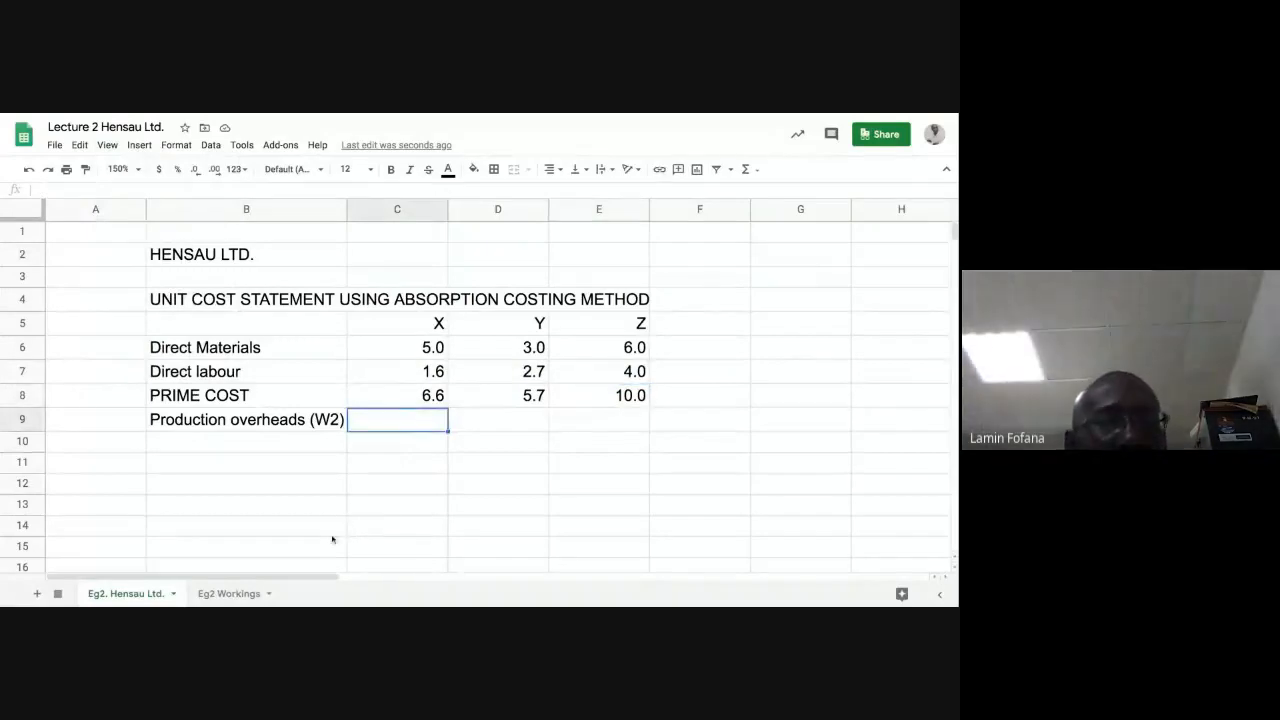
left_click(222, 425)
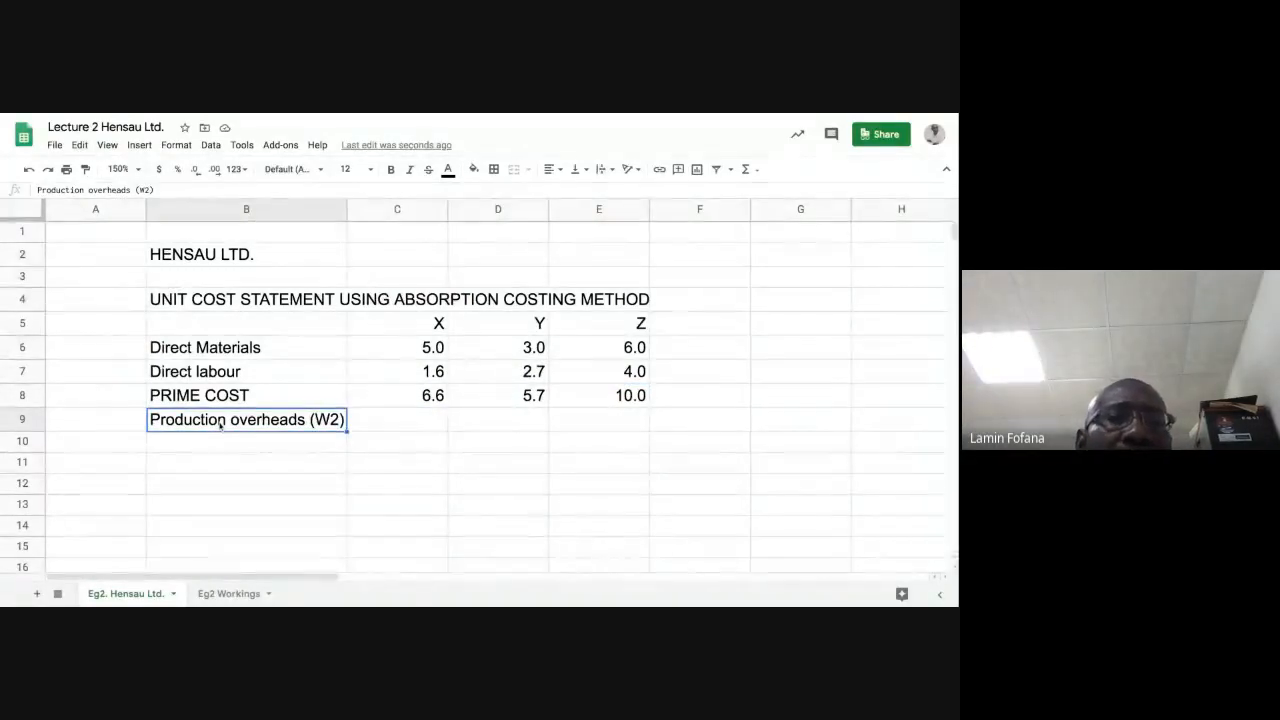
right_click(221, 423)
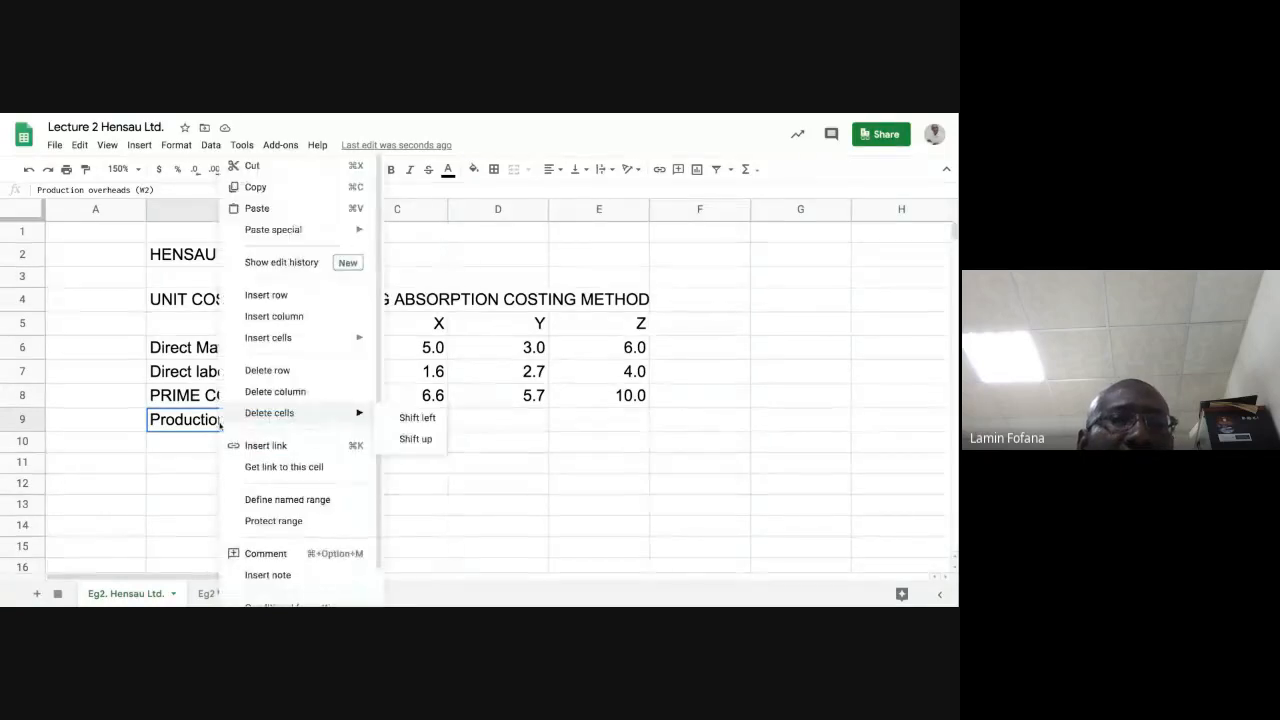
key("Escape")
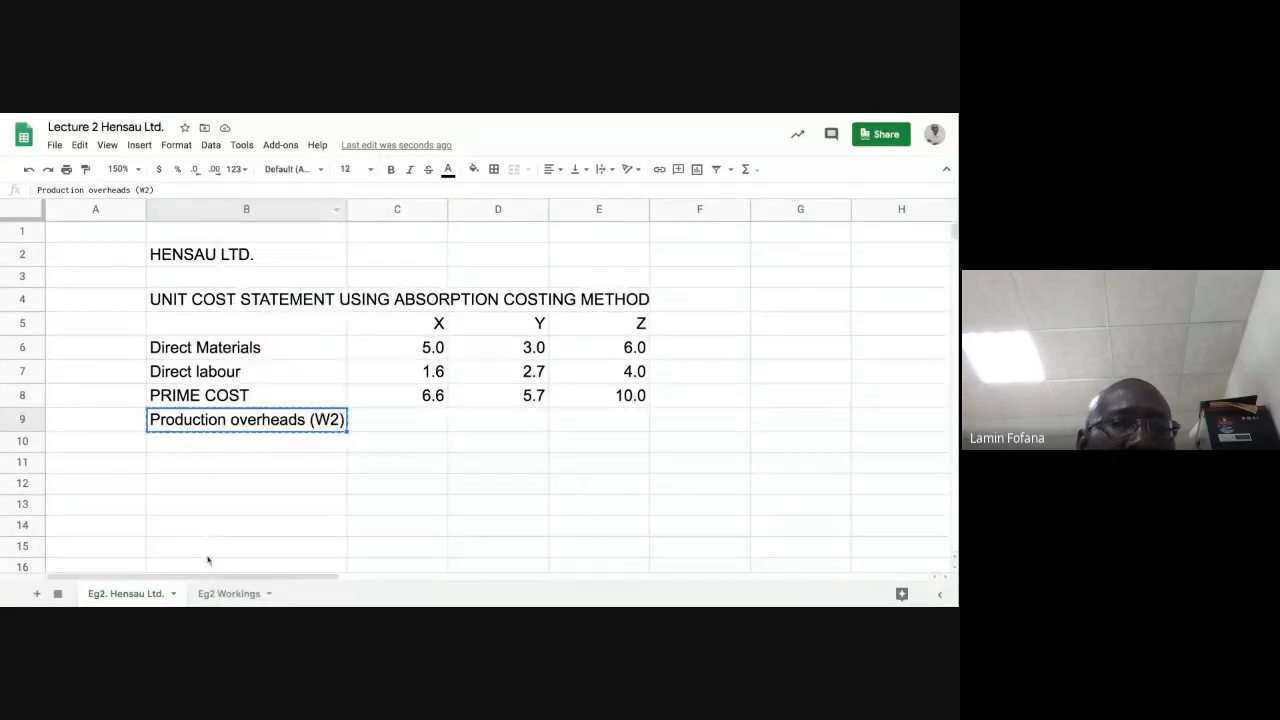
left_click(206, 593)
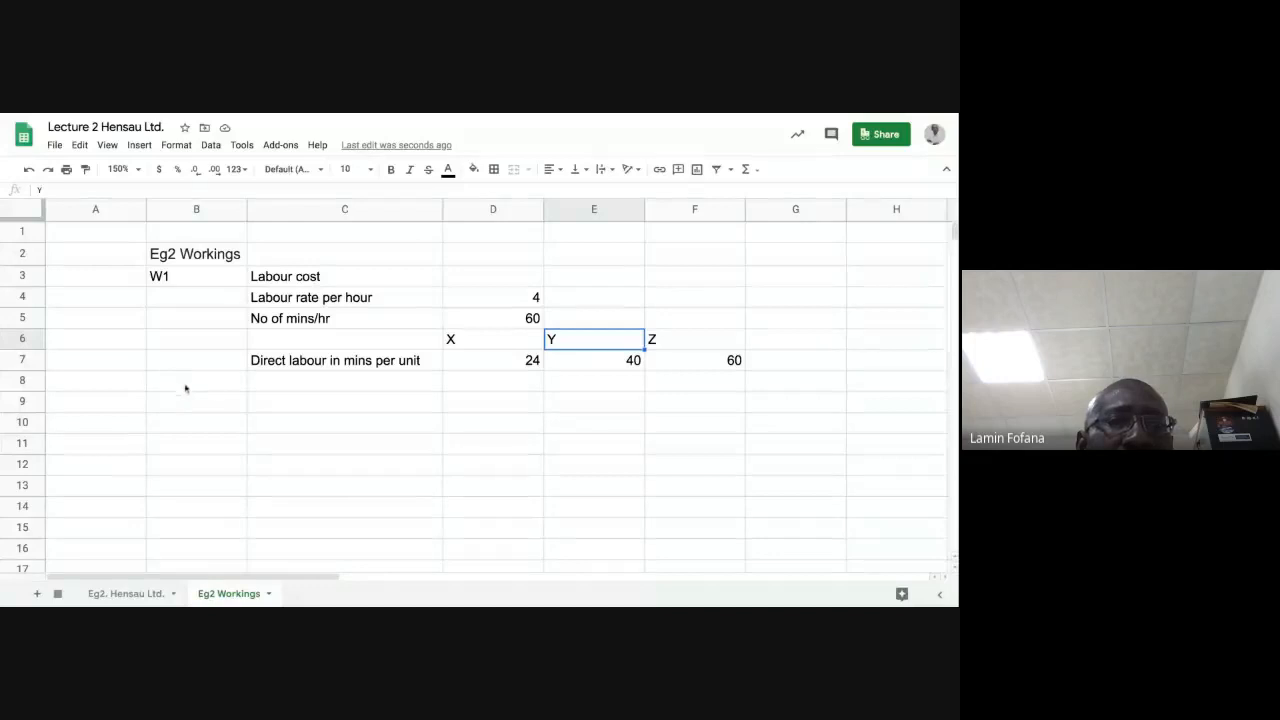
left_click(295, 404)
right_click(295, 404)
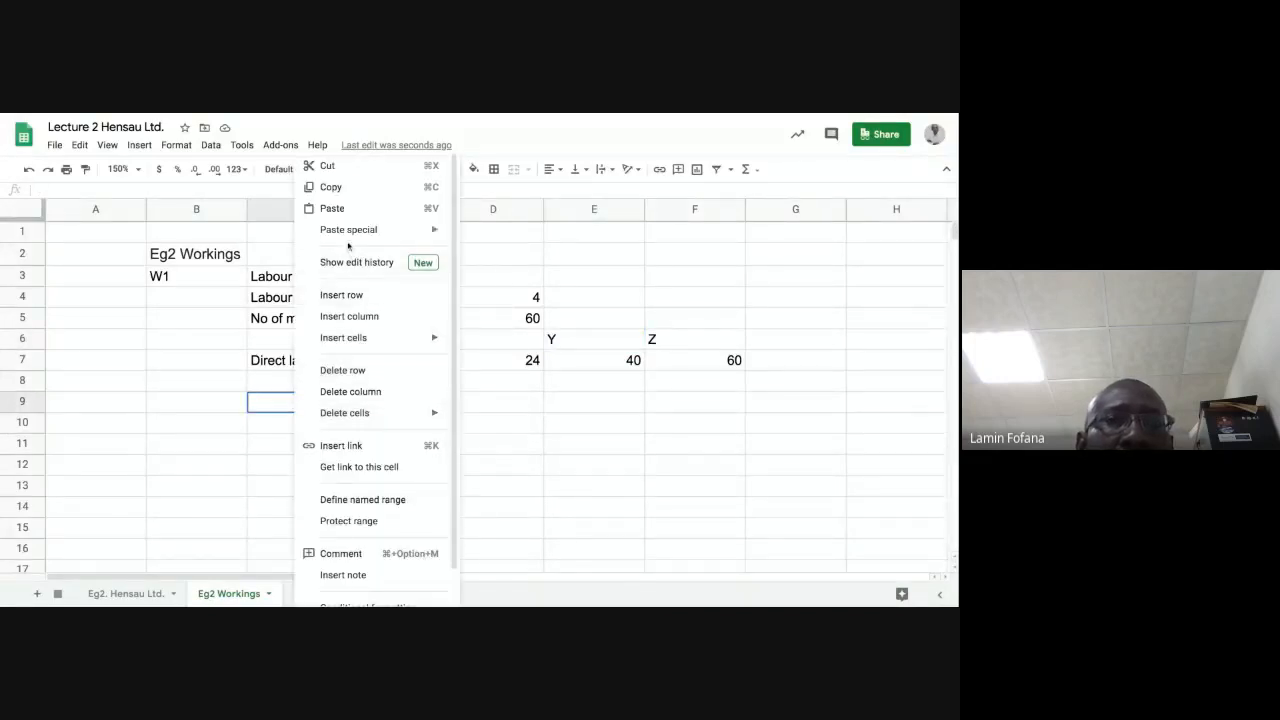
left_click(338, 210)
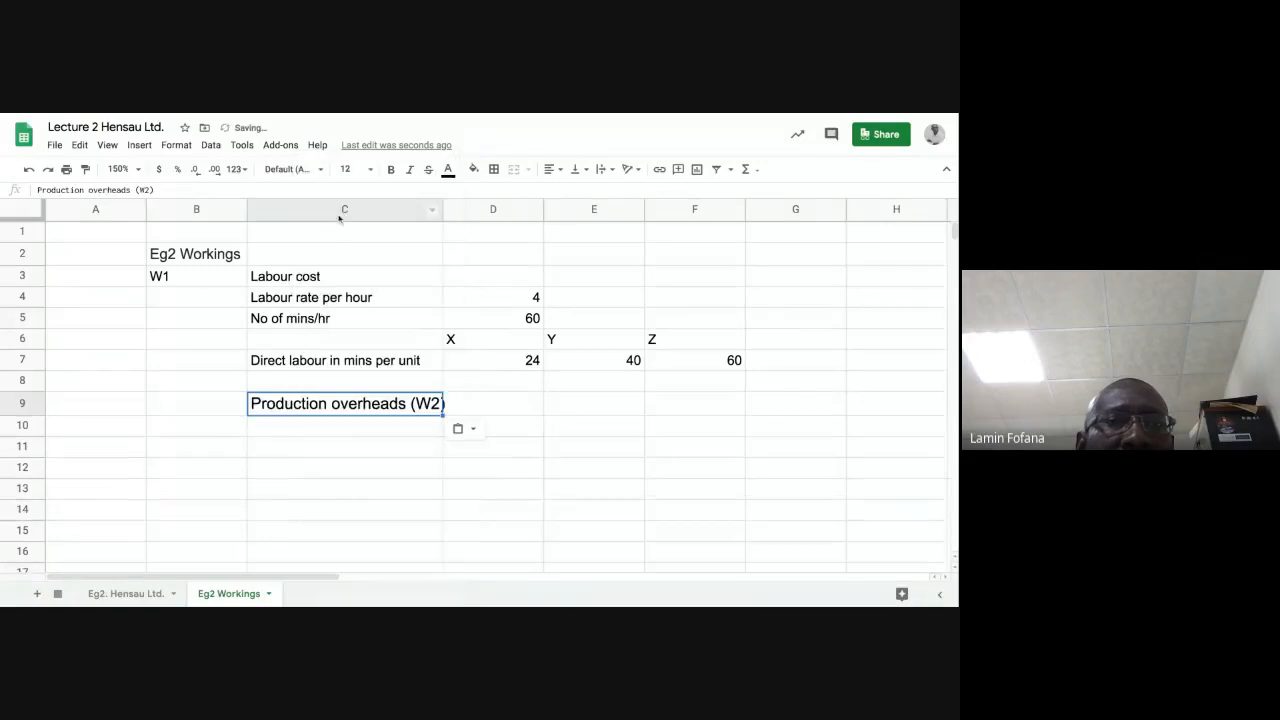
Remove (W2) from the Production overheads label in C9 and enter W2 as the working reference in B9
left_click(333, 457)
left_click(360, 404)
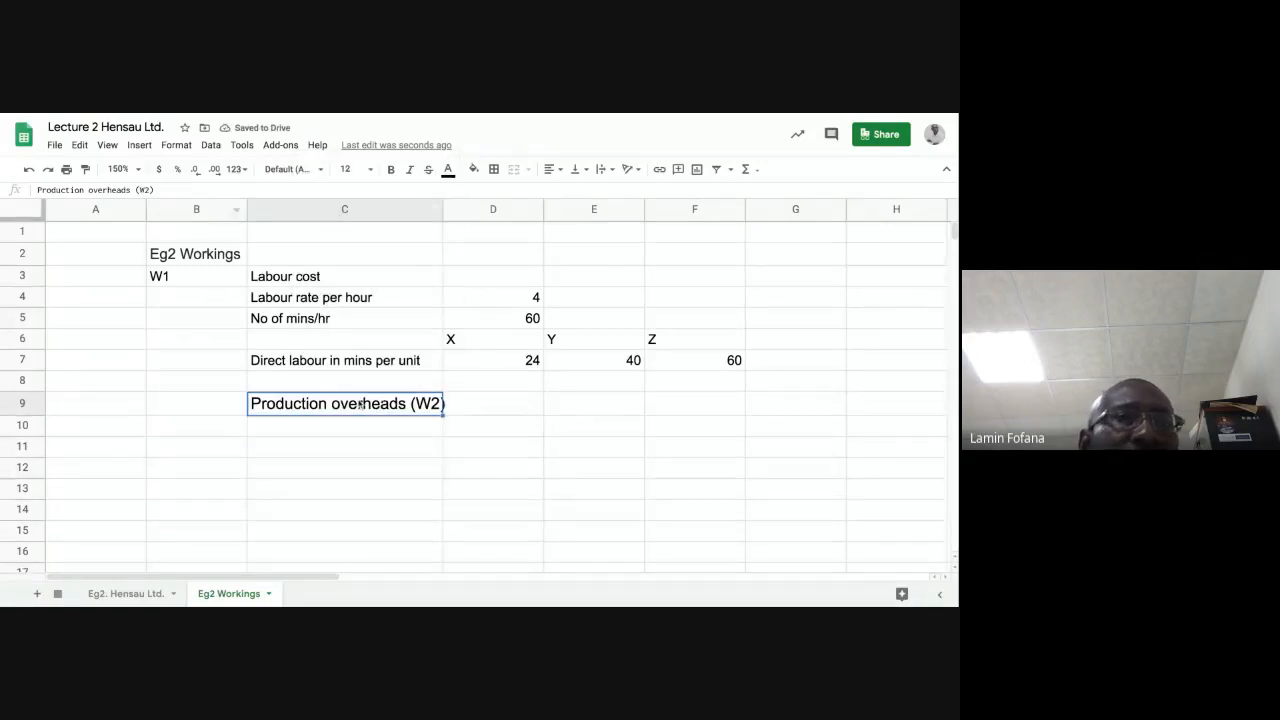
double_click(137, 189)
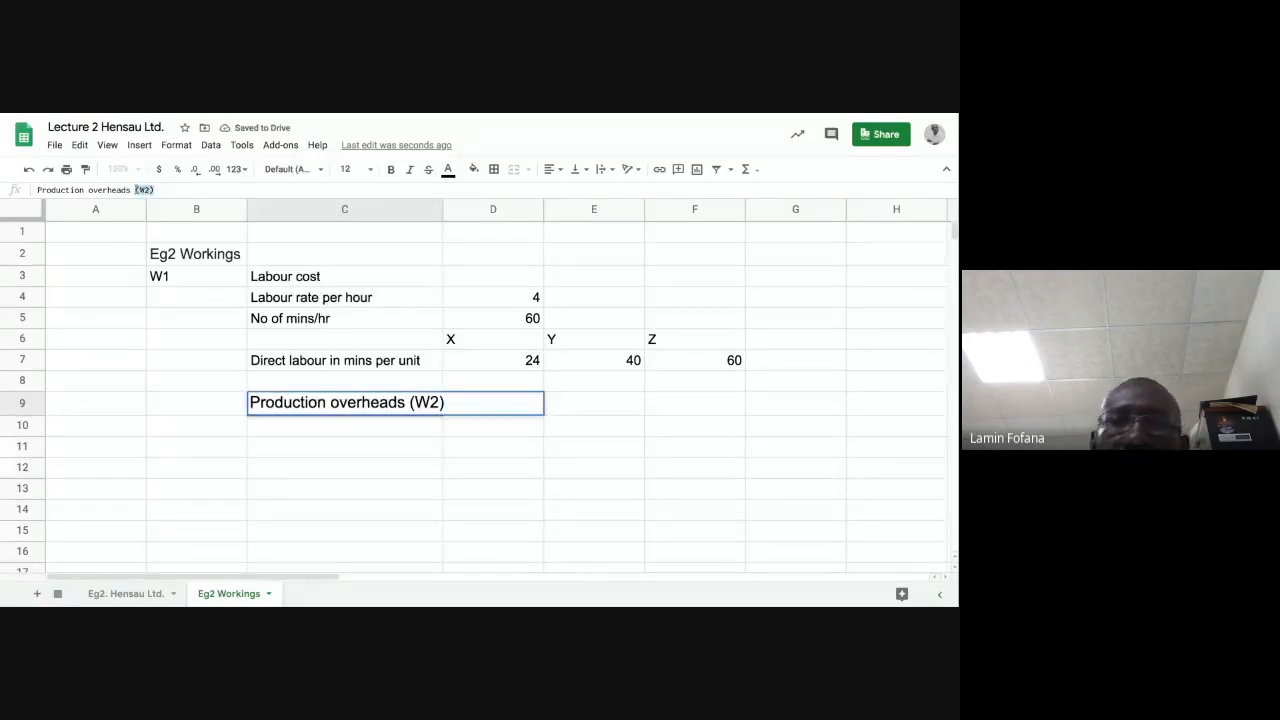
key("BackSpace")
left_click(183, 407)
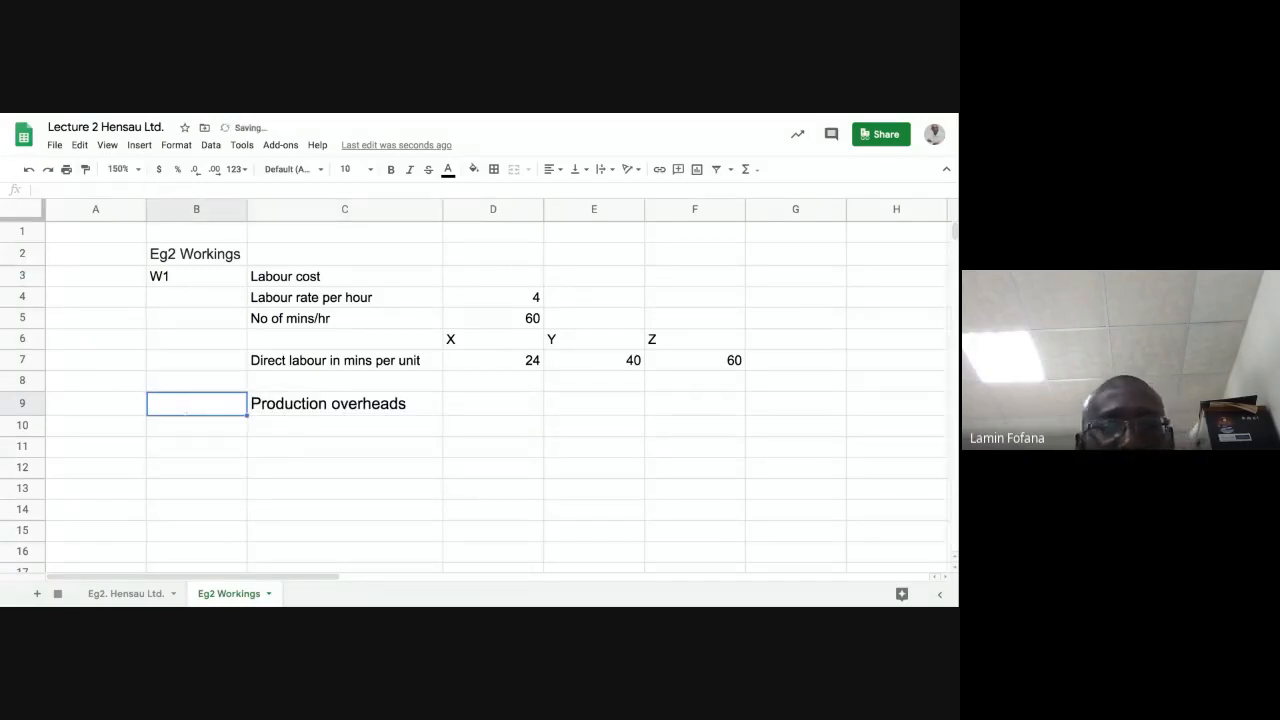
type("W2")
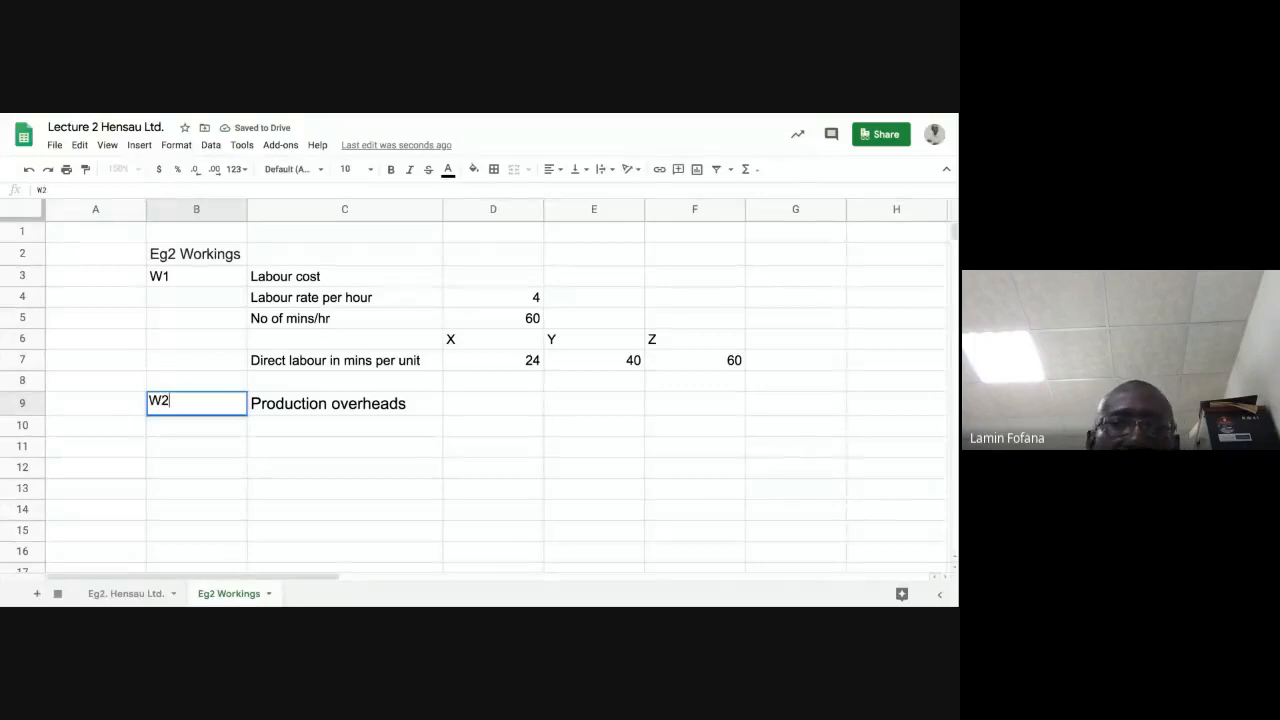
key("Return")
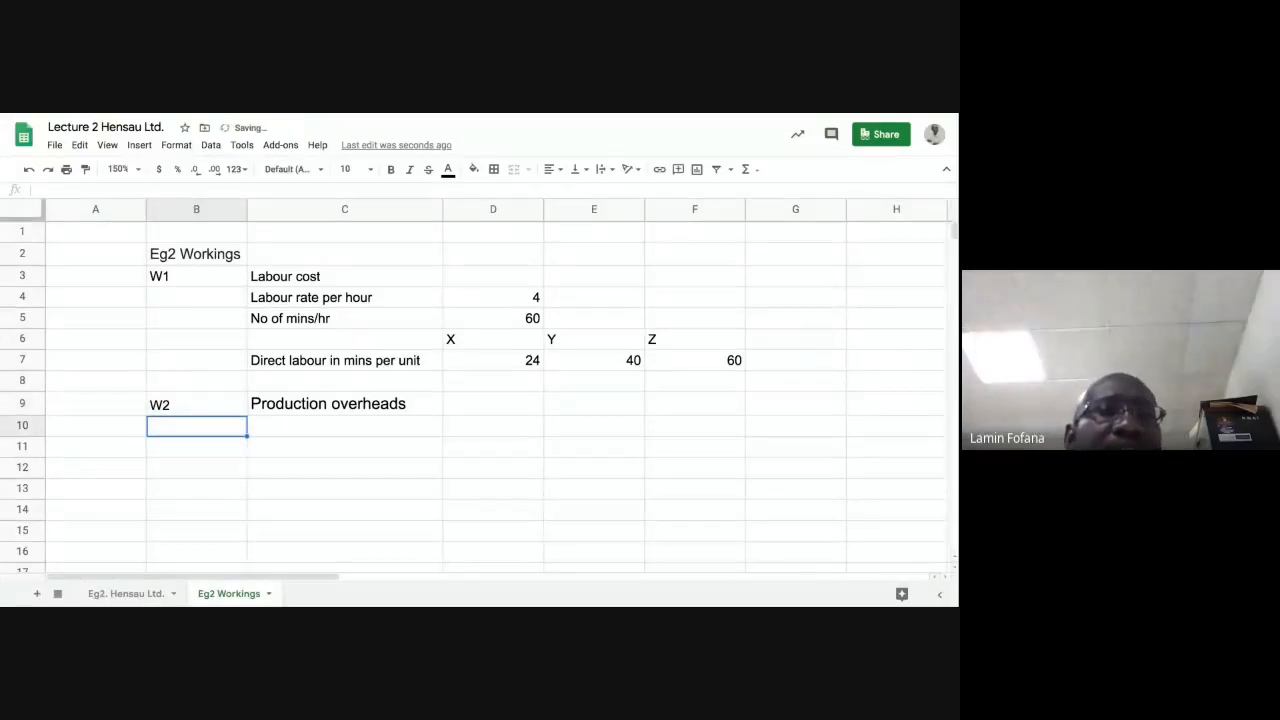
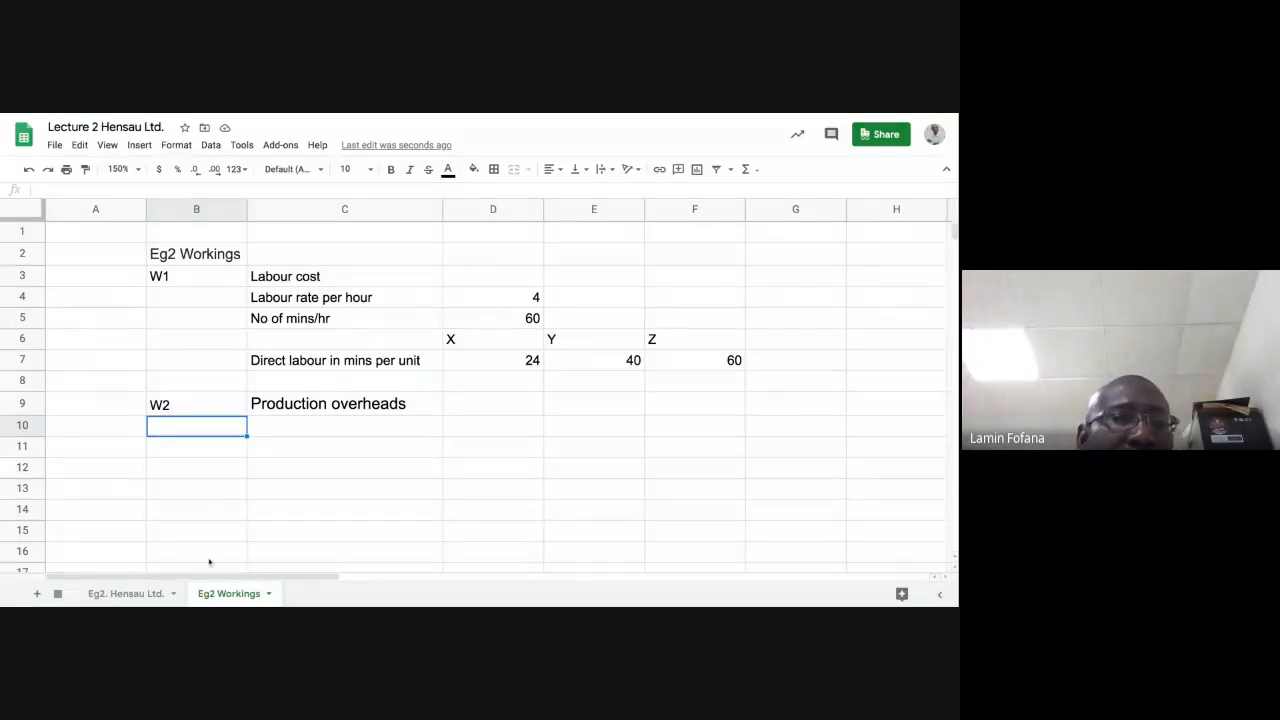
Right-align columns D to F in the Eg2 Workings sheet
left_click(126, 594)
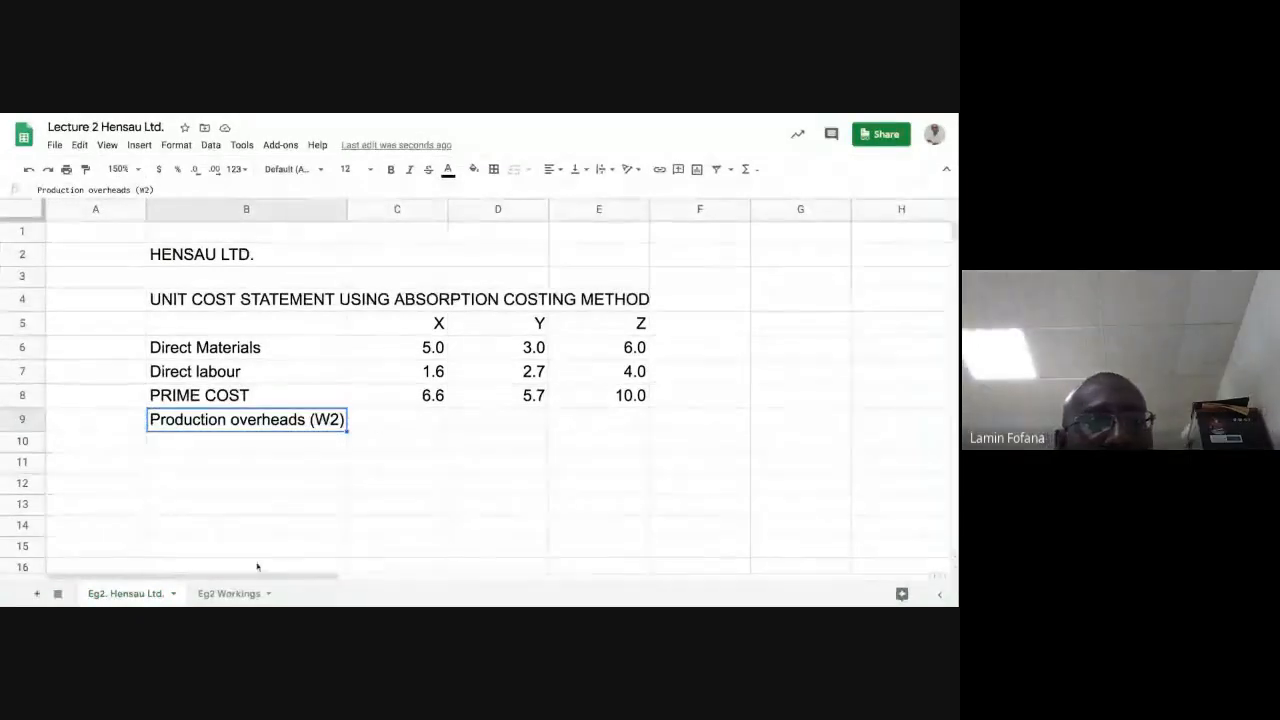
left_click(229, 594)
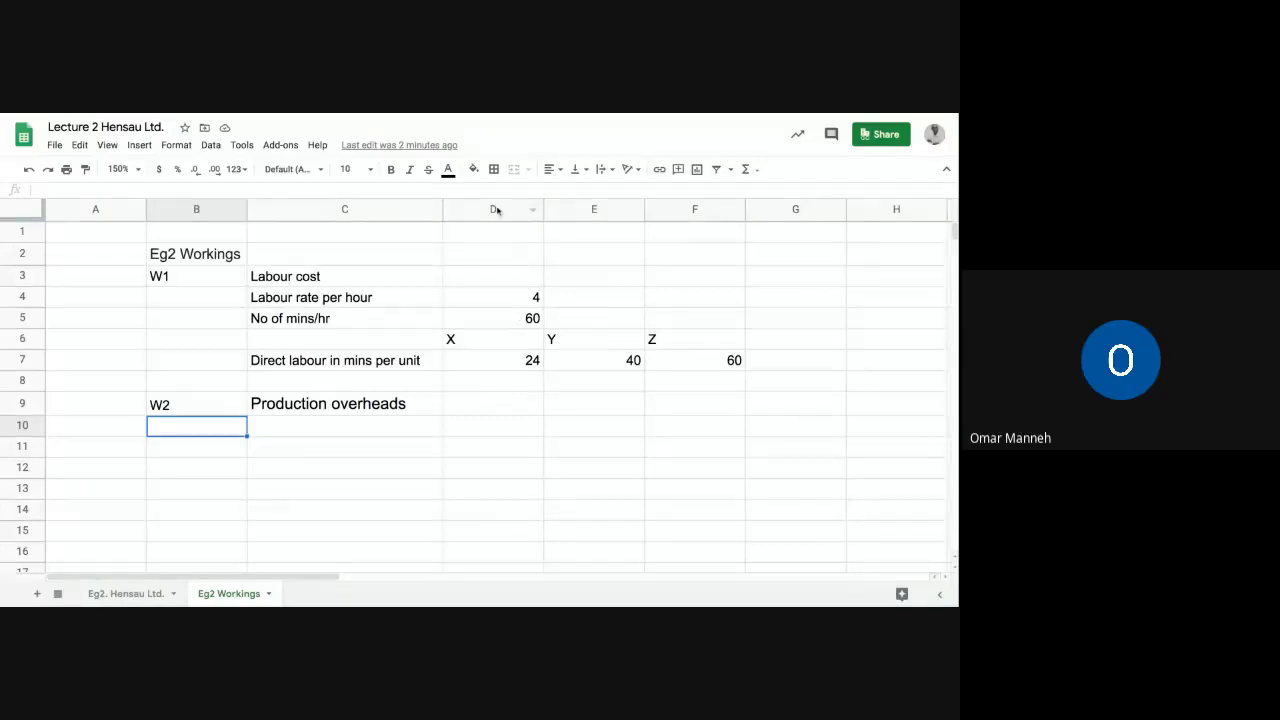
left_click_drag(500, 209, 695, 209)
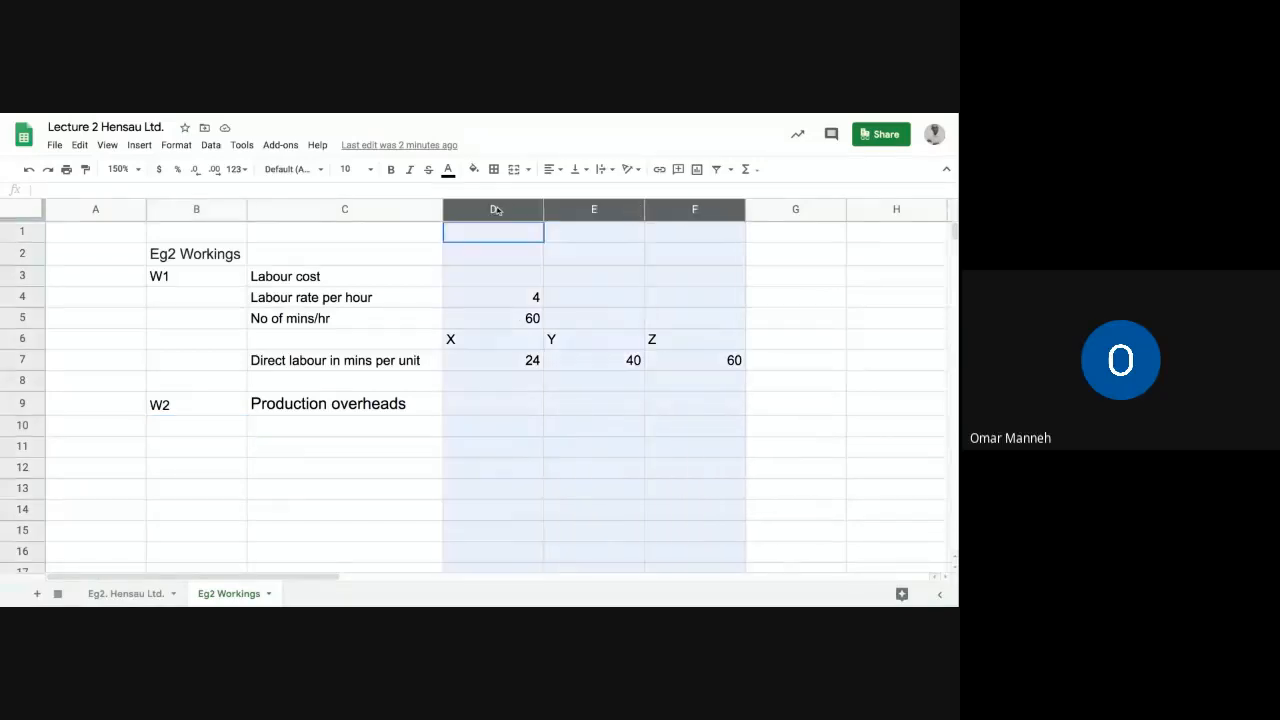
left_click(555, 169)
left_click(584, 192)
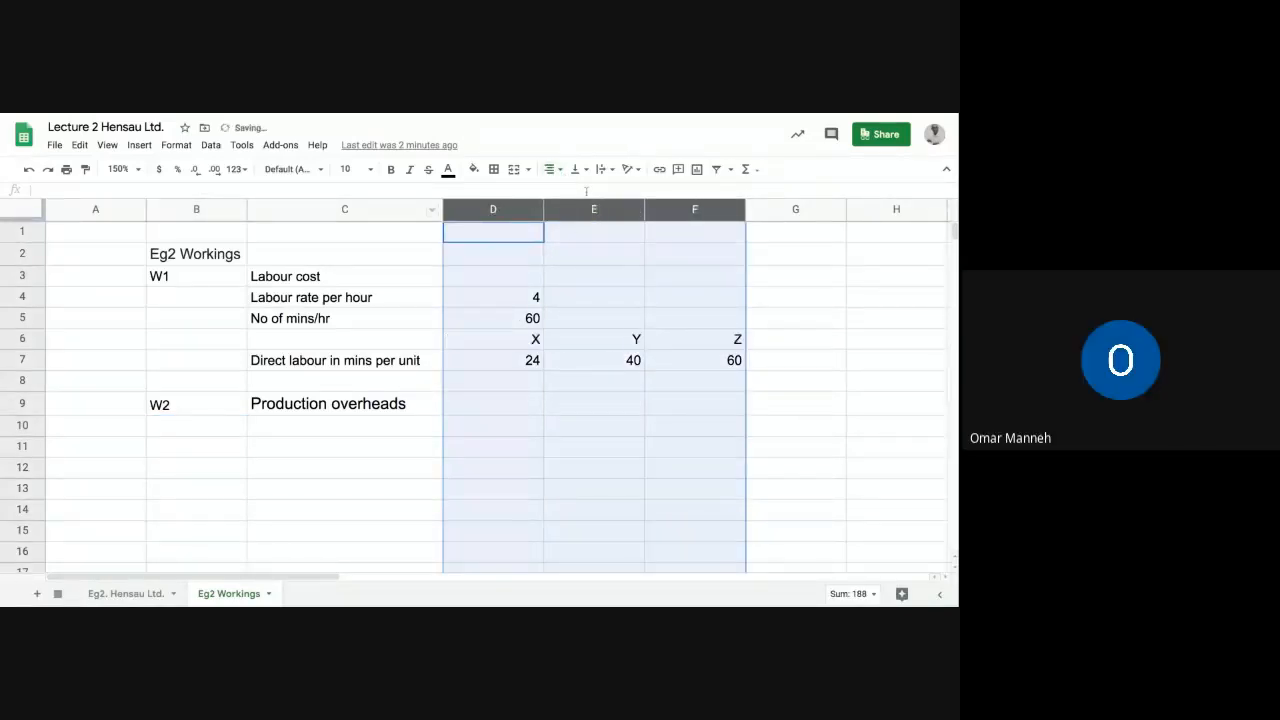
Copy the X, Y and Z headings from D6:F6 into D10:F10 under the W2 production overheads working
left_click(524, 339)
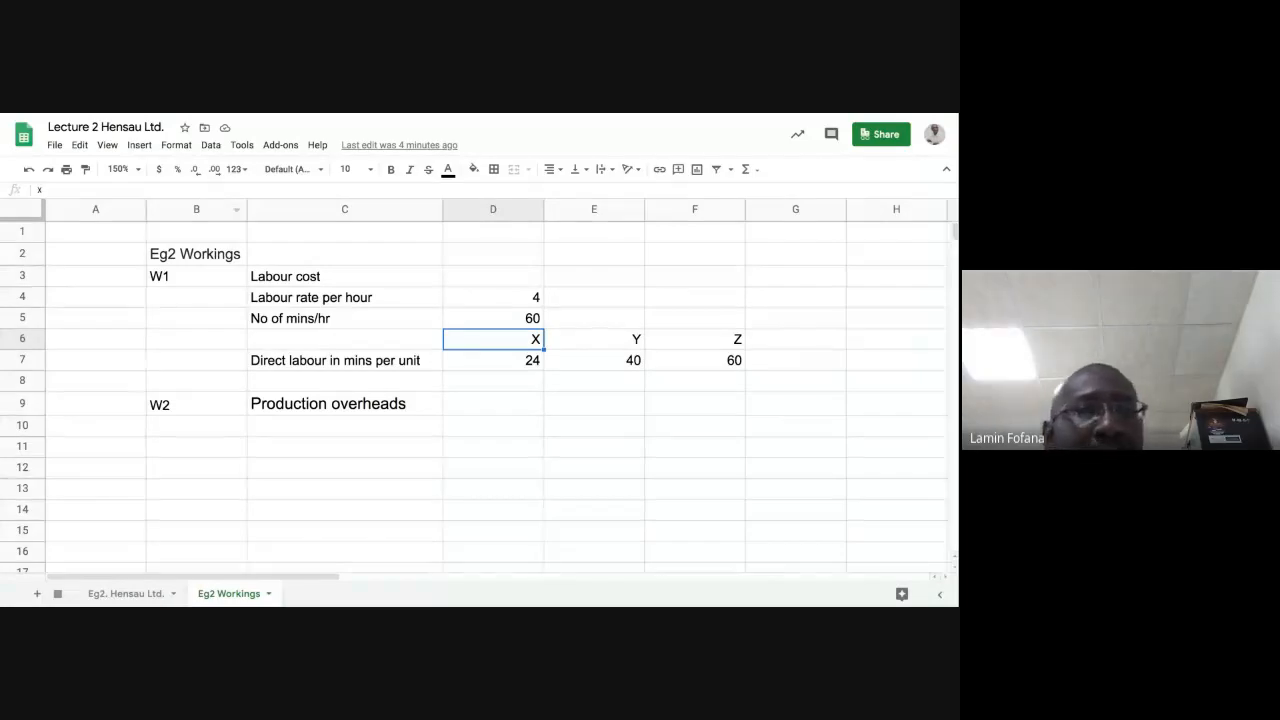
left_click(472, 430)
left_click(477, 410)
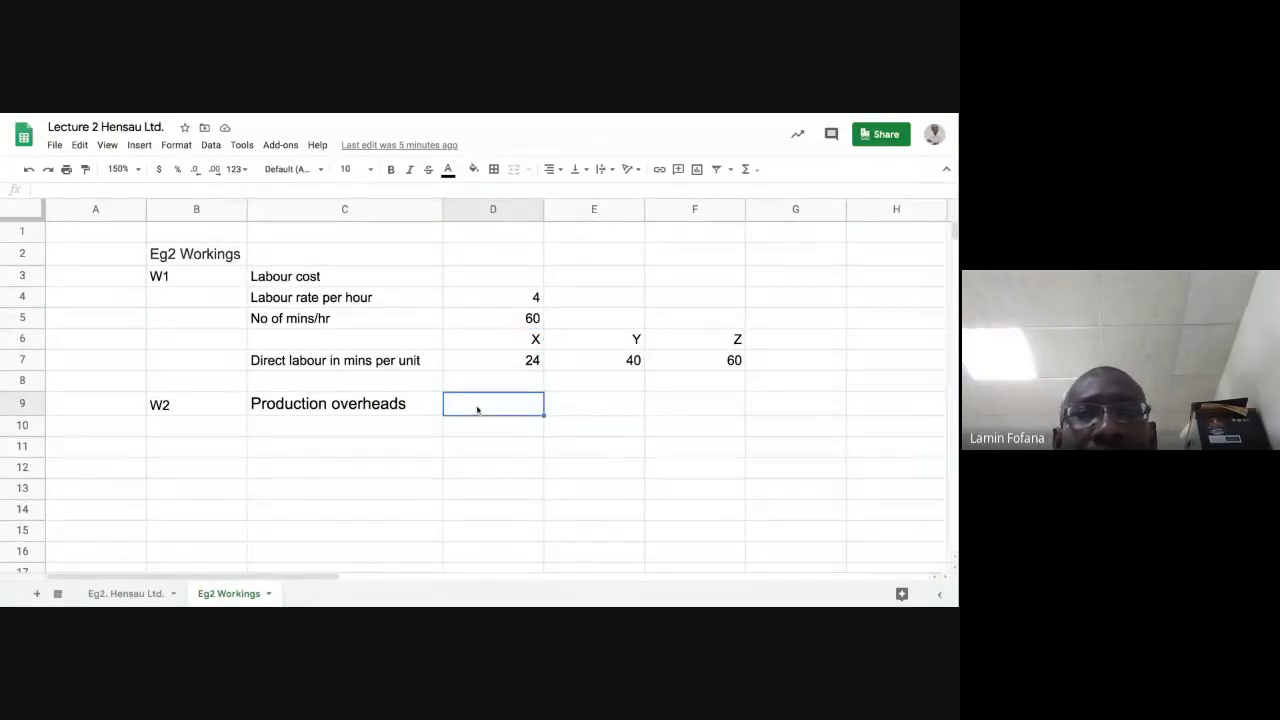
left_click(495, 425)
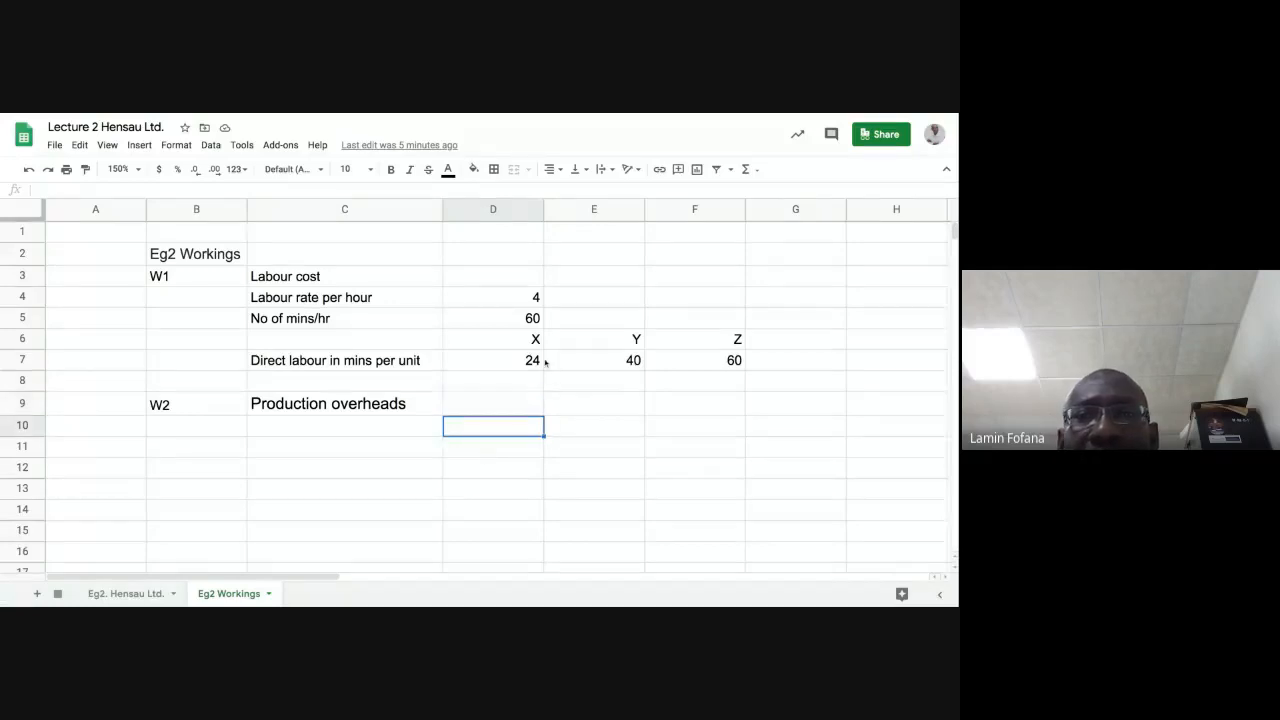
left_click(517, 340)
key("shift+Right")
key("shift+Right")
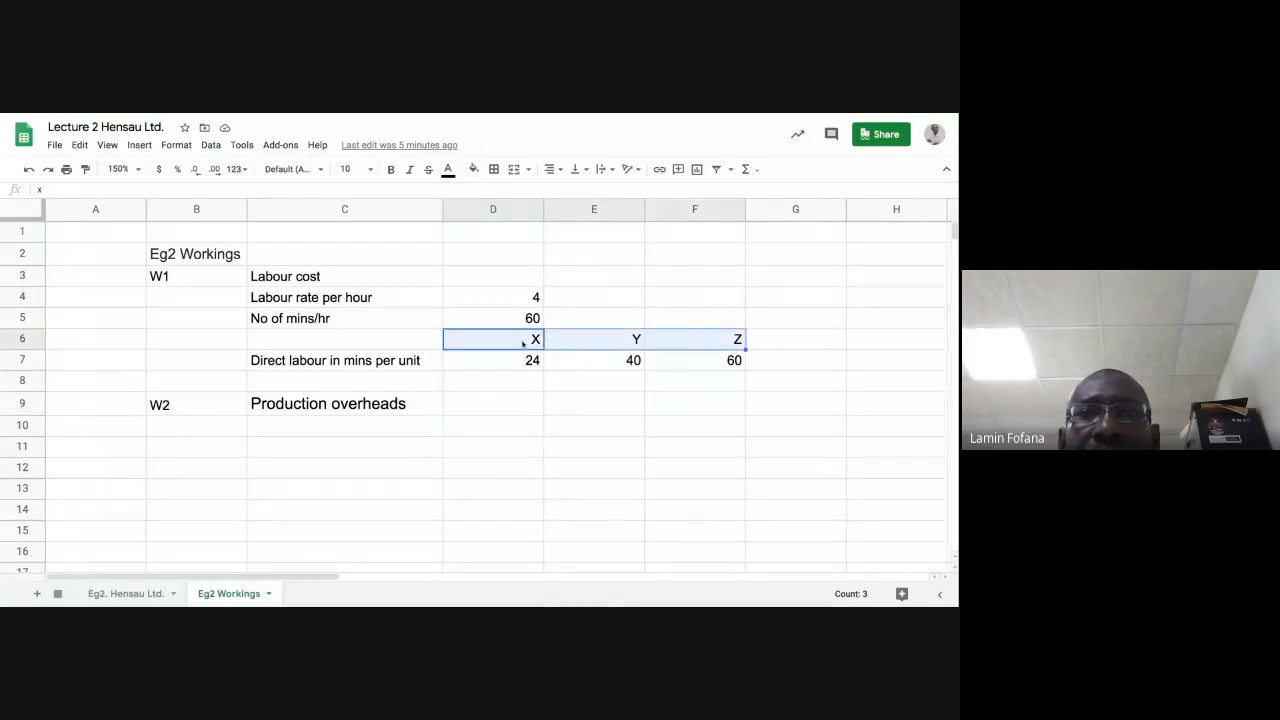
right_click(522, 344)
left_click(558, 188)
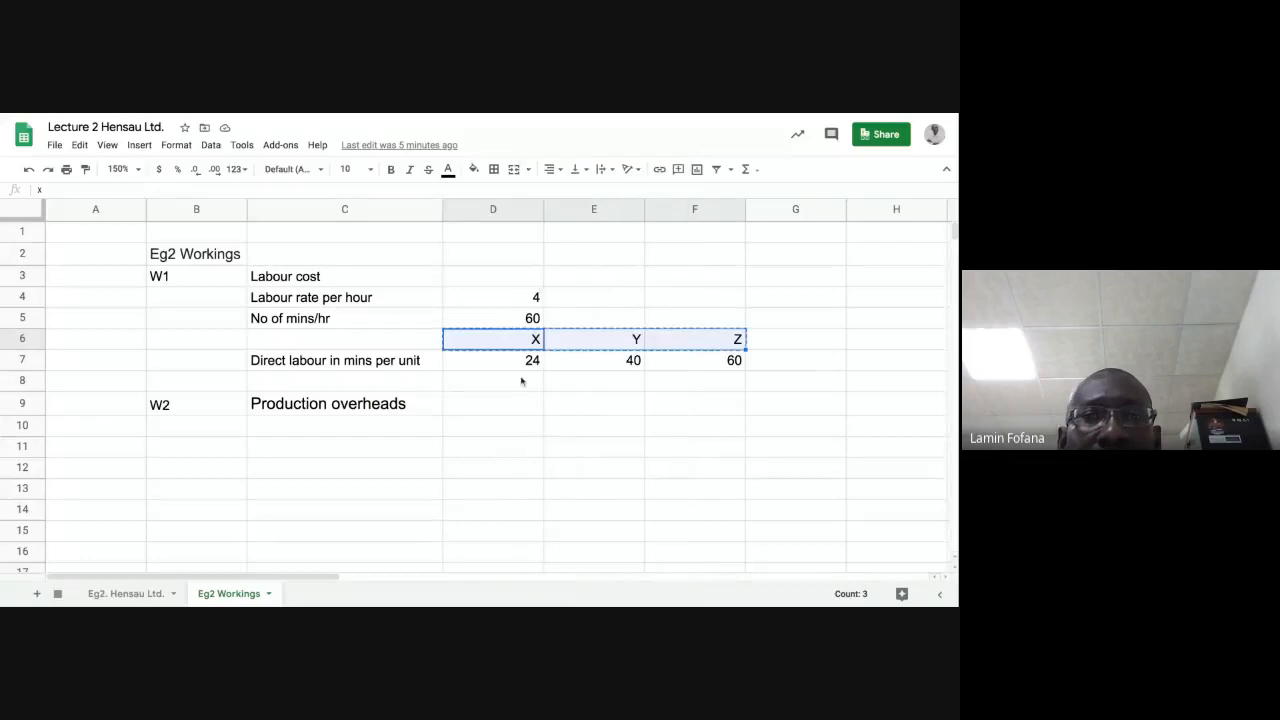
left_click(503, 427)
right_click(504, 427)
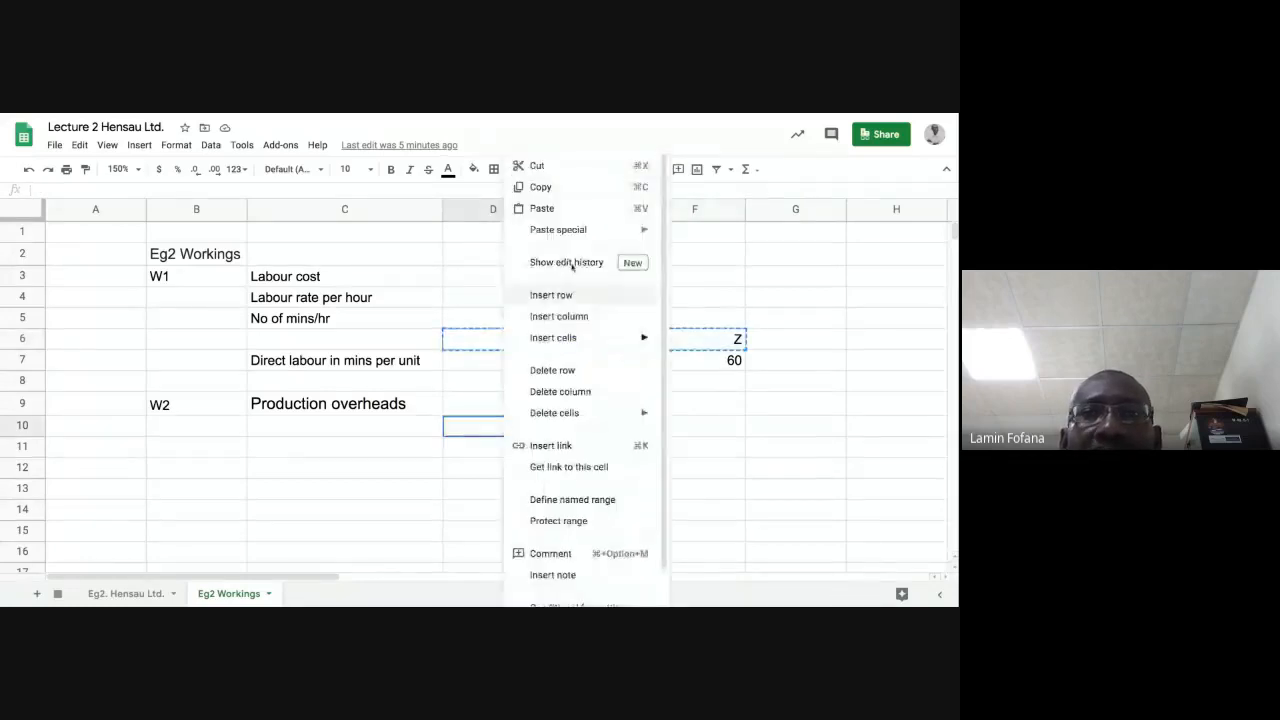
left_click(542, 208)
left_click(489, 448)
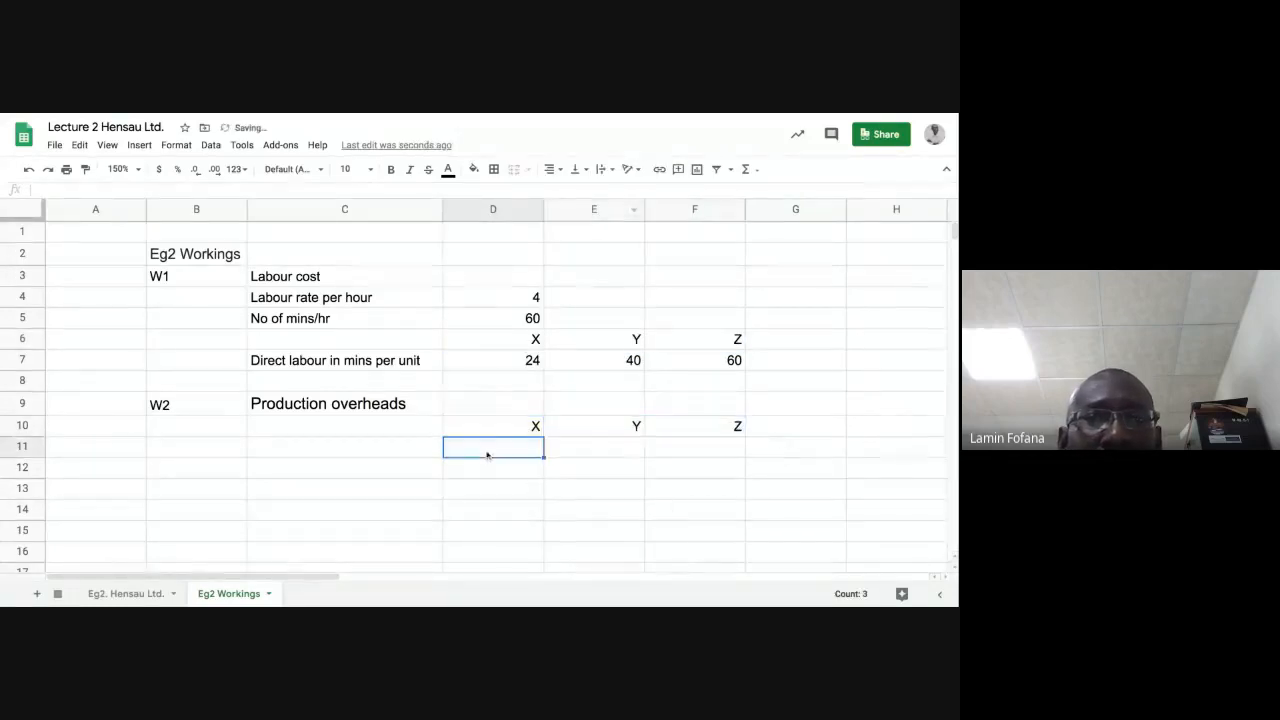
Enter the label Activity level (Labour hrs) in C10 under the Production overheads heading
left_click(404, 455)
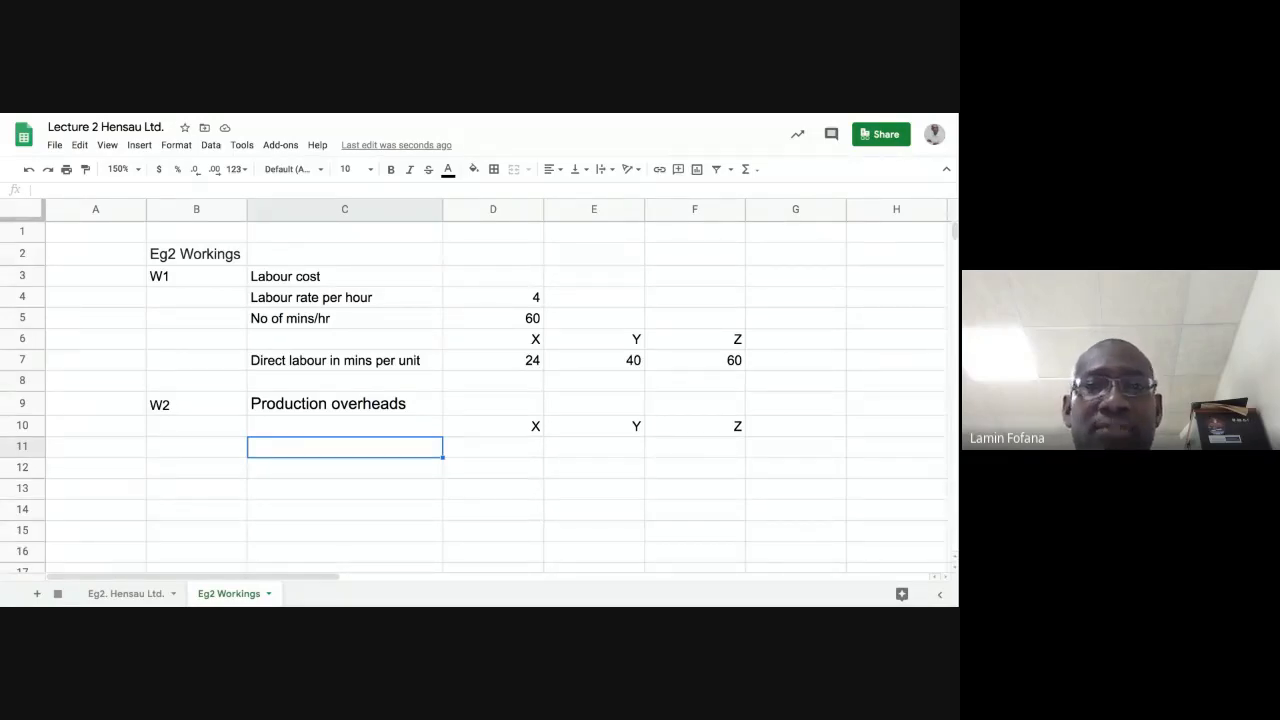
left_click(345, 426)
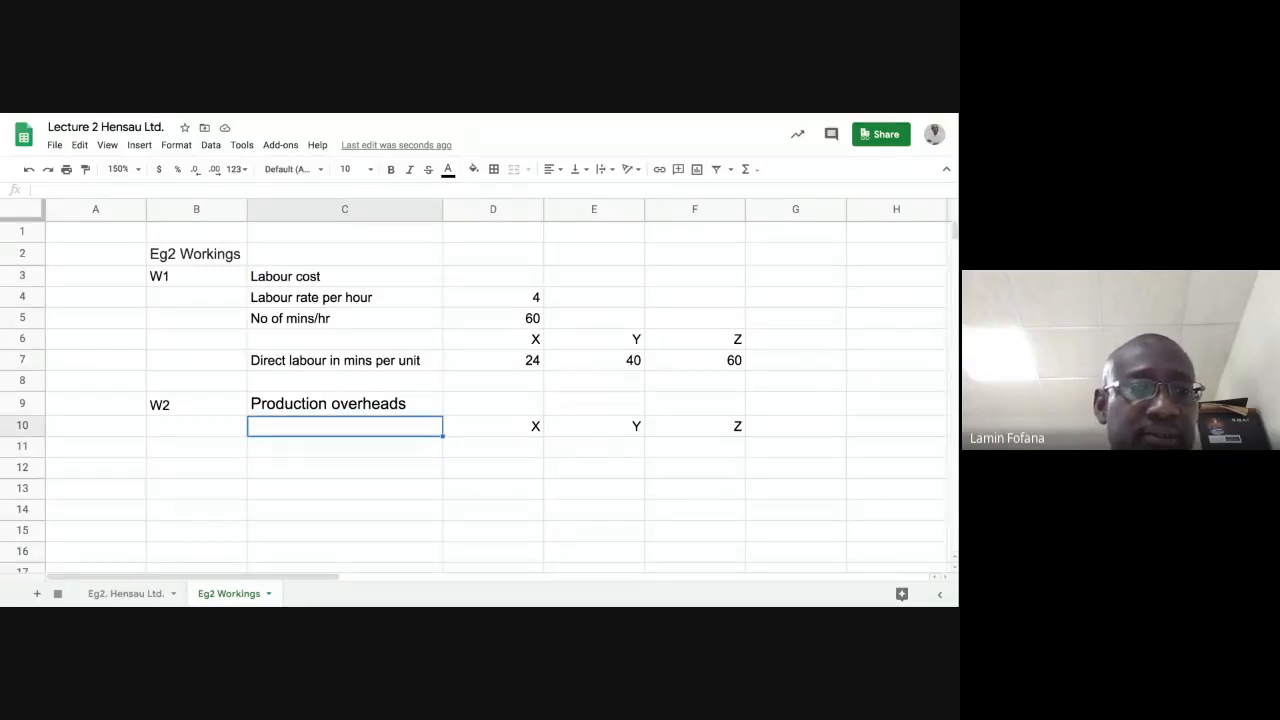
type("Ac")
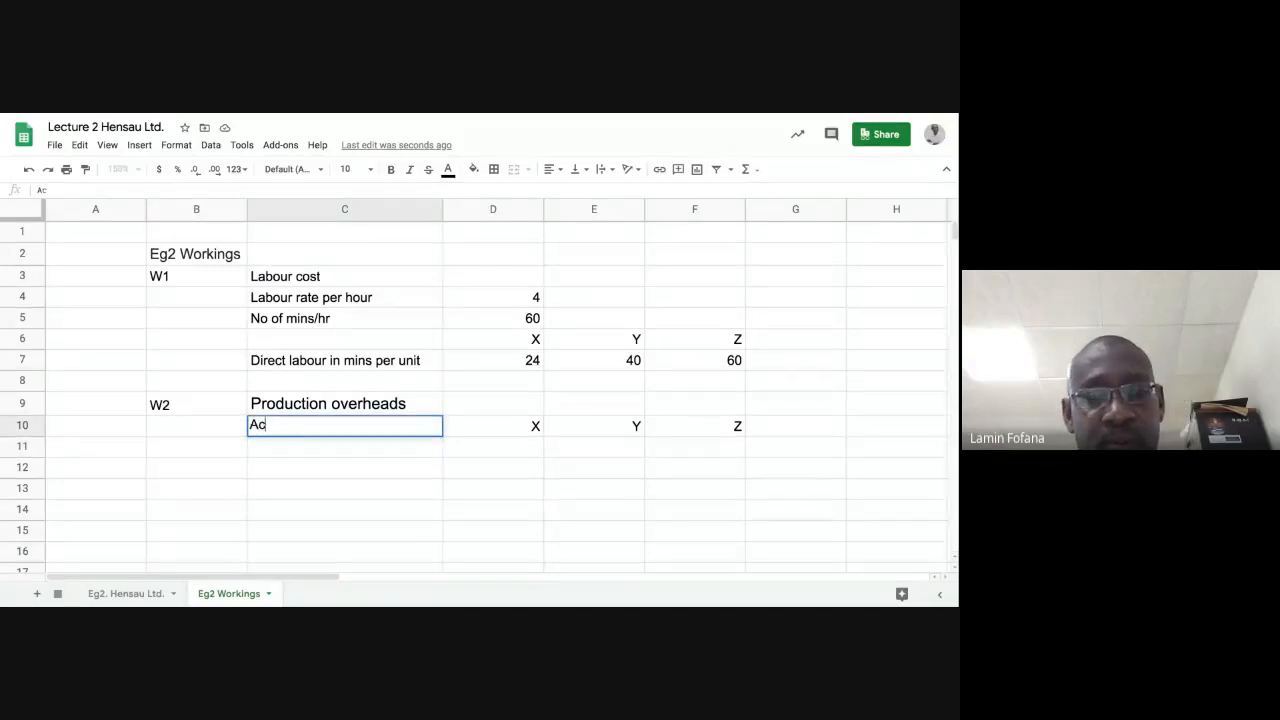
type("tivity")
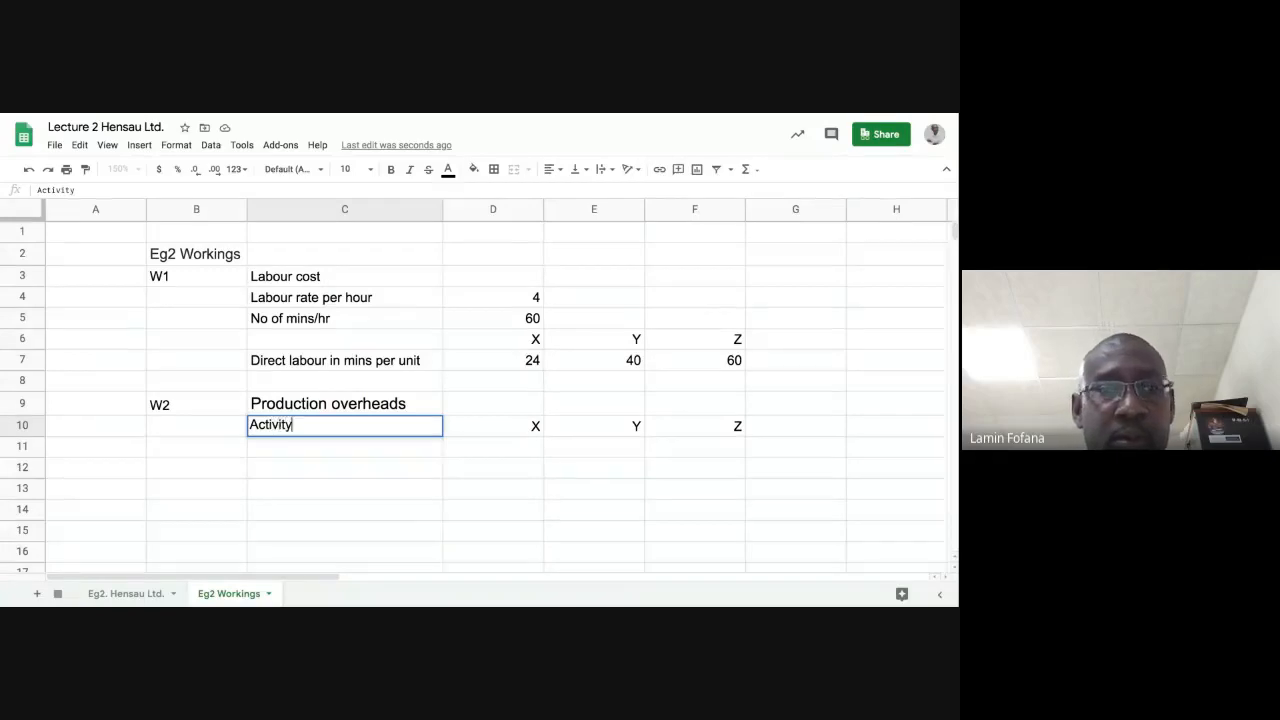
type(" leve")
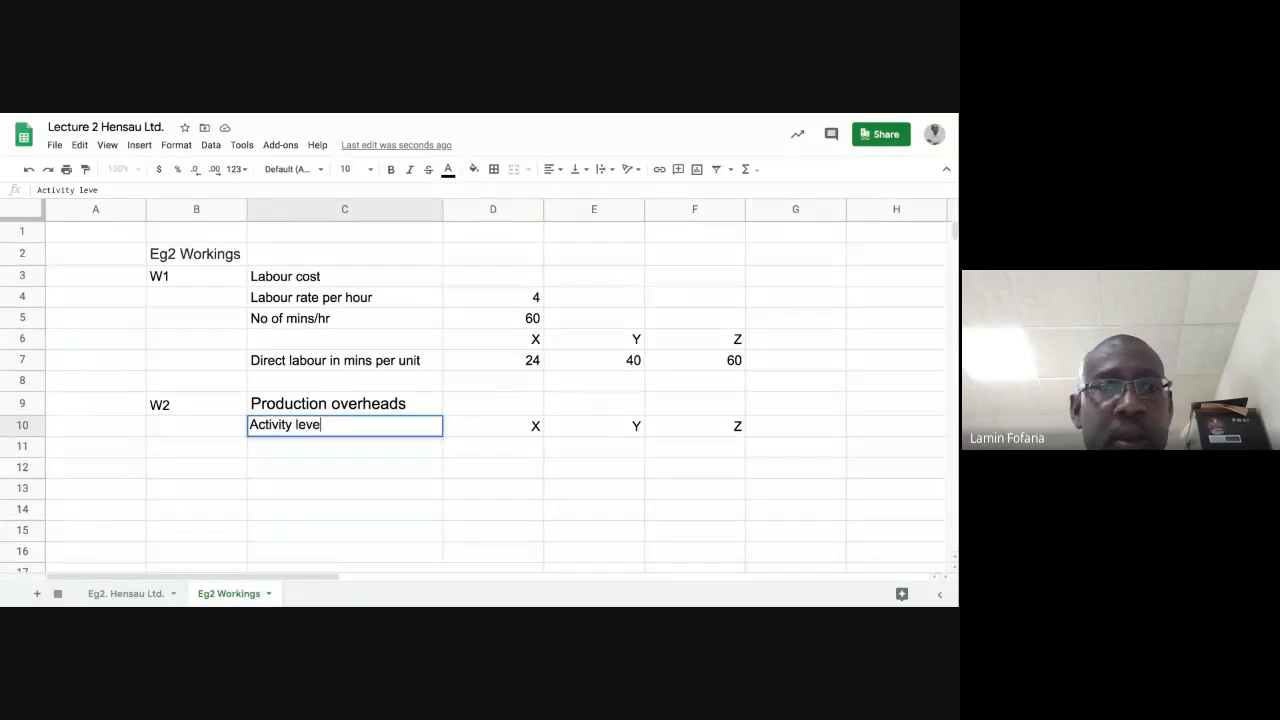
type("l (")
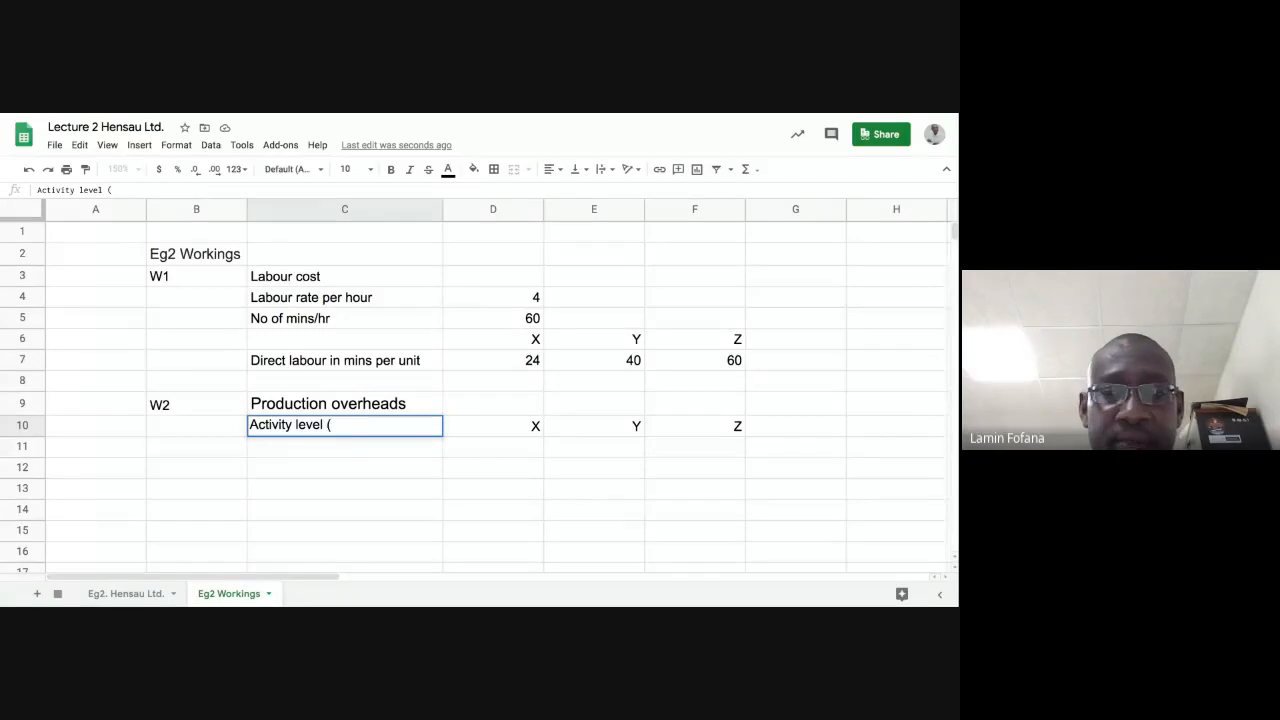
type("Lab")
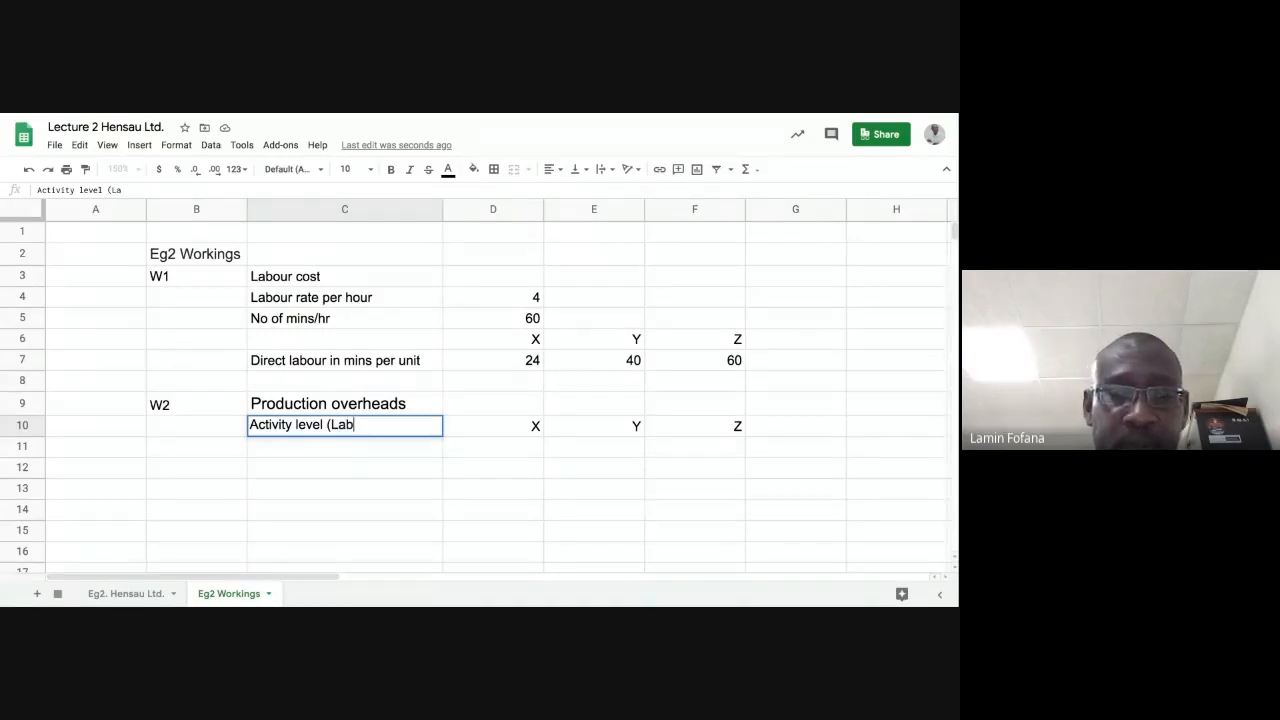
type("our hrs)")
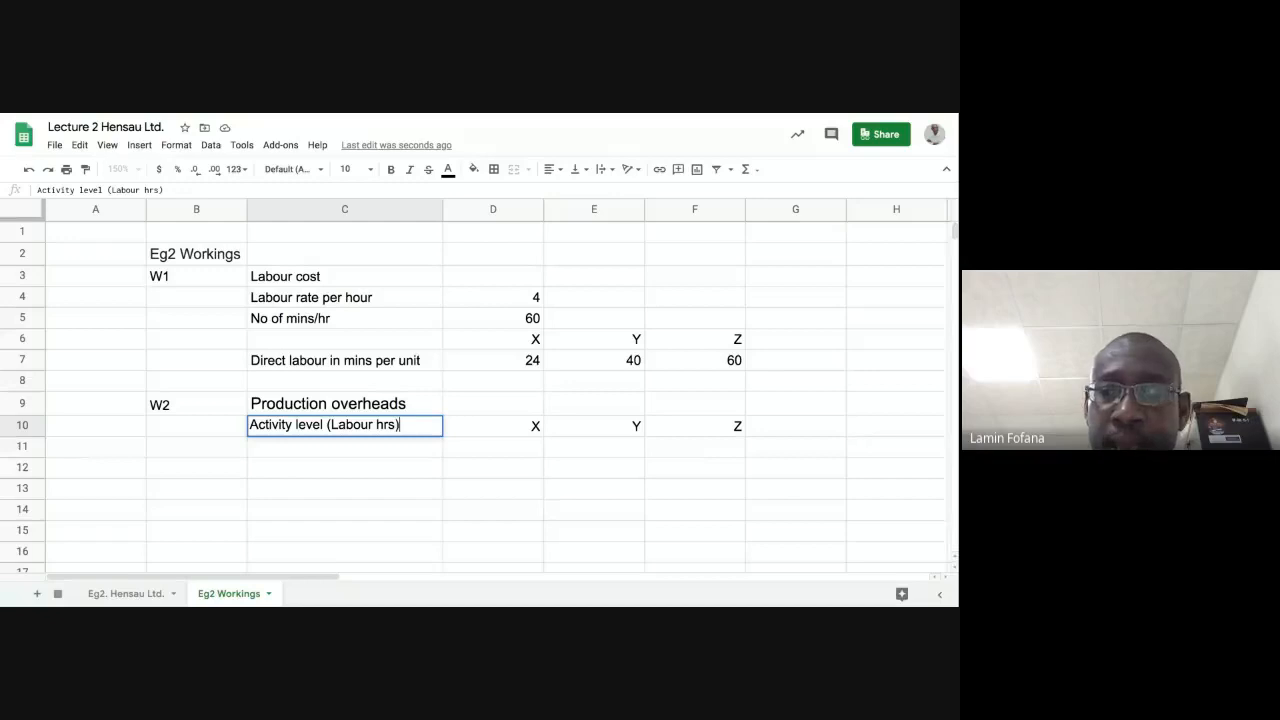
key("Return")
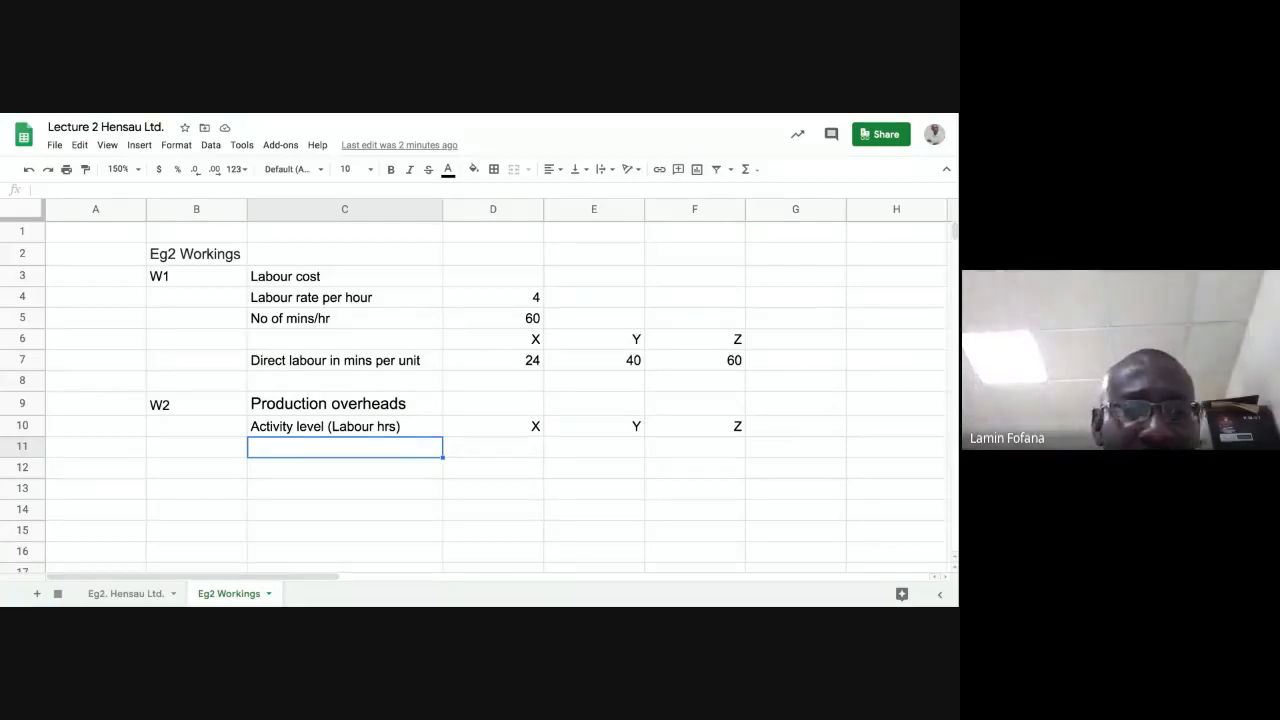
Add a Units row in row 11 with 2000 for X, 1500 for Y and 800 for Z
type("Units")
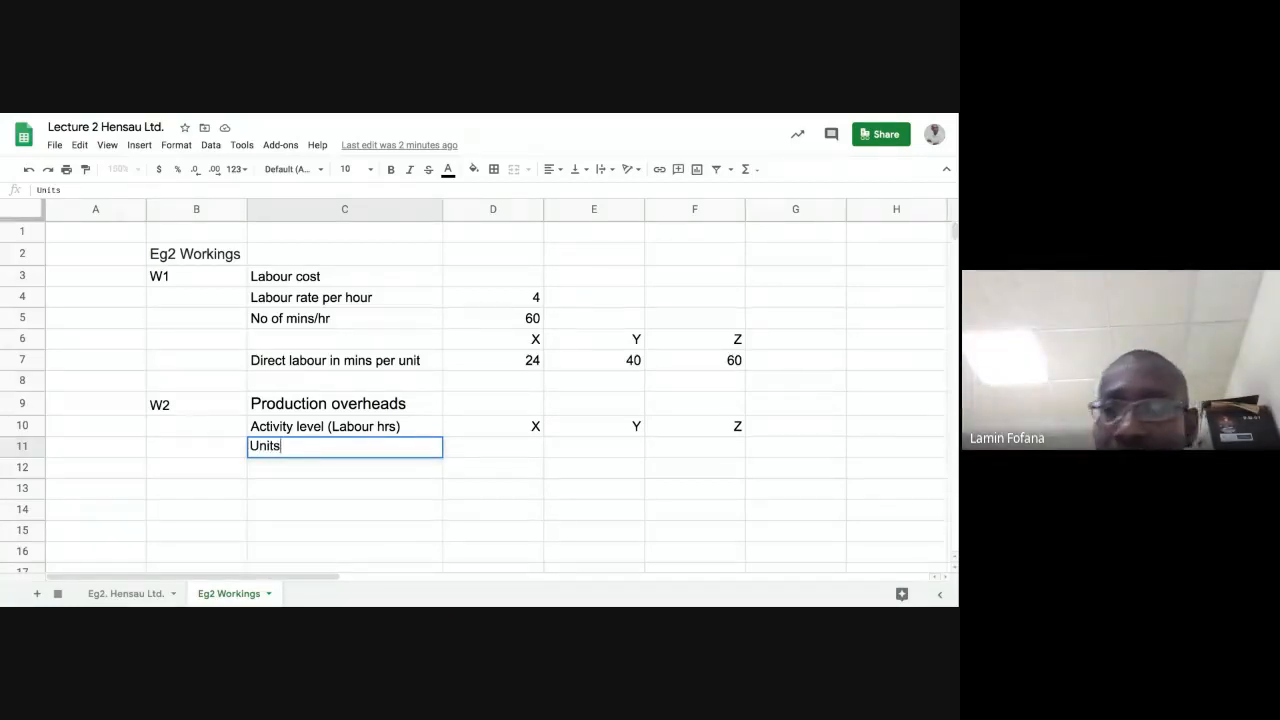
key("Tab")
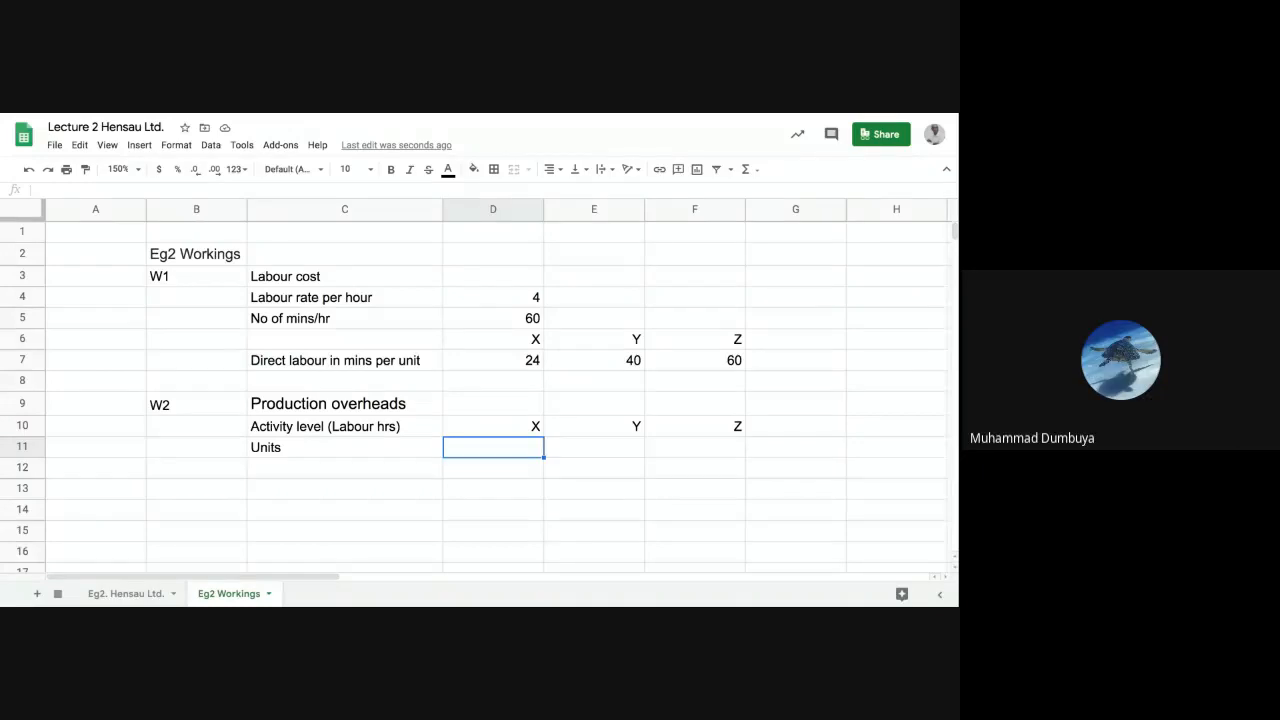
type("2000")
key("Tab")
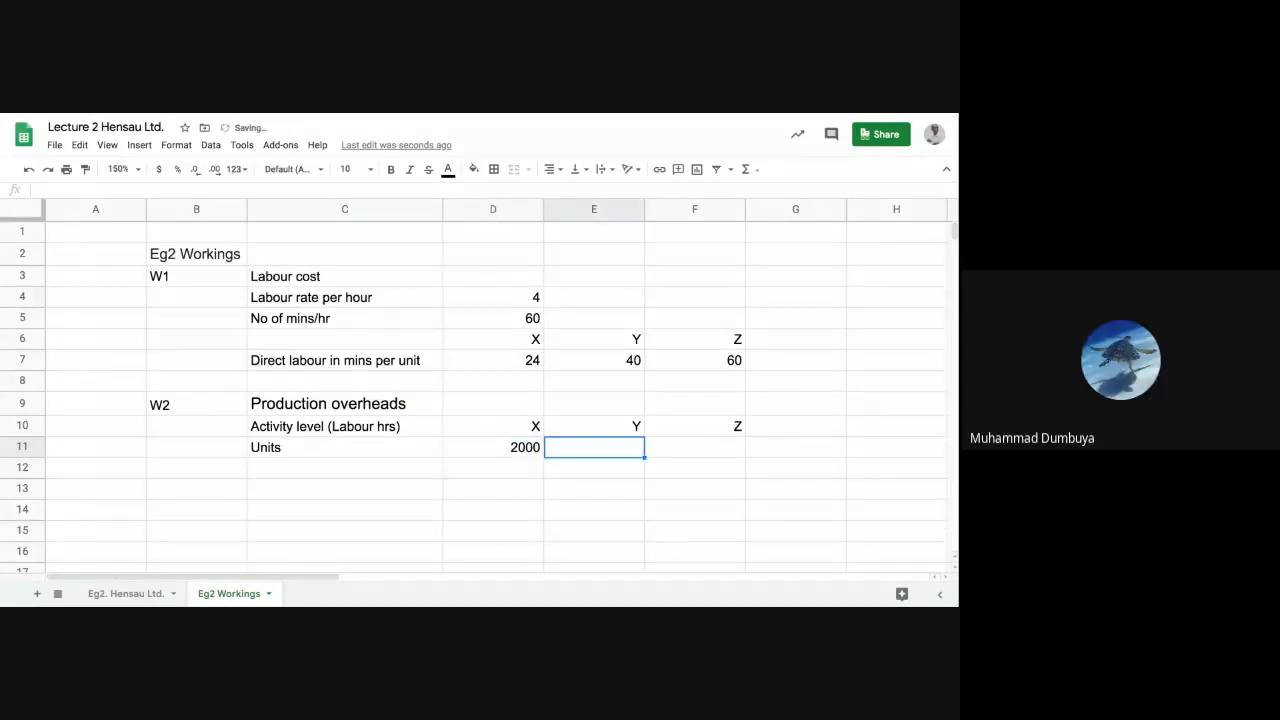
type("1500")
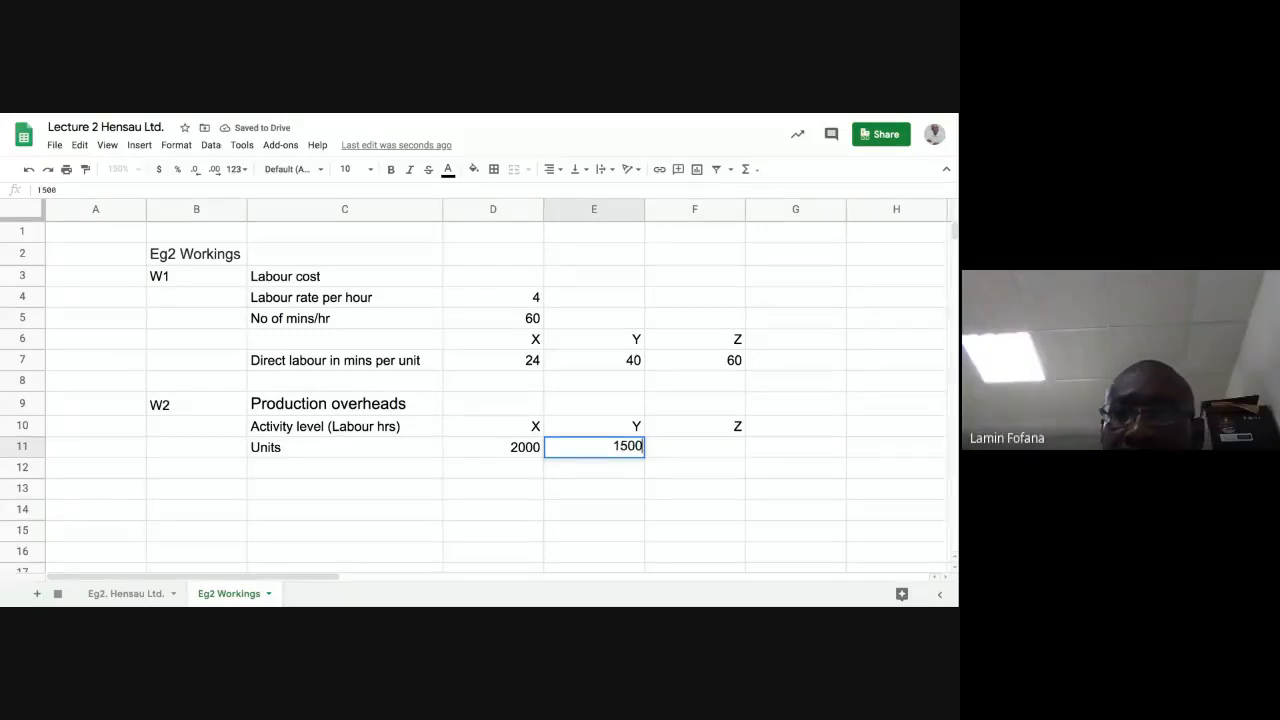
key("Tab")
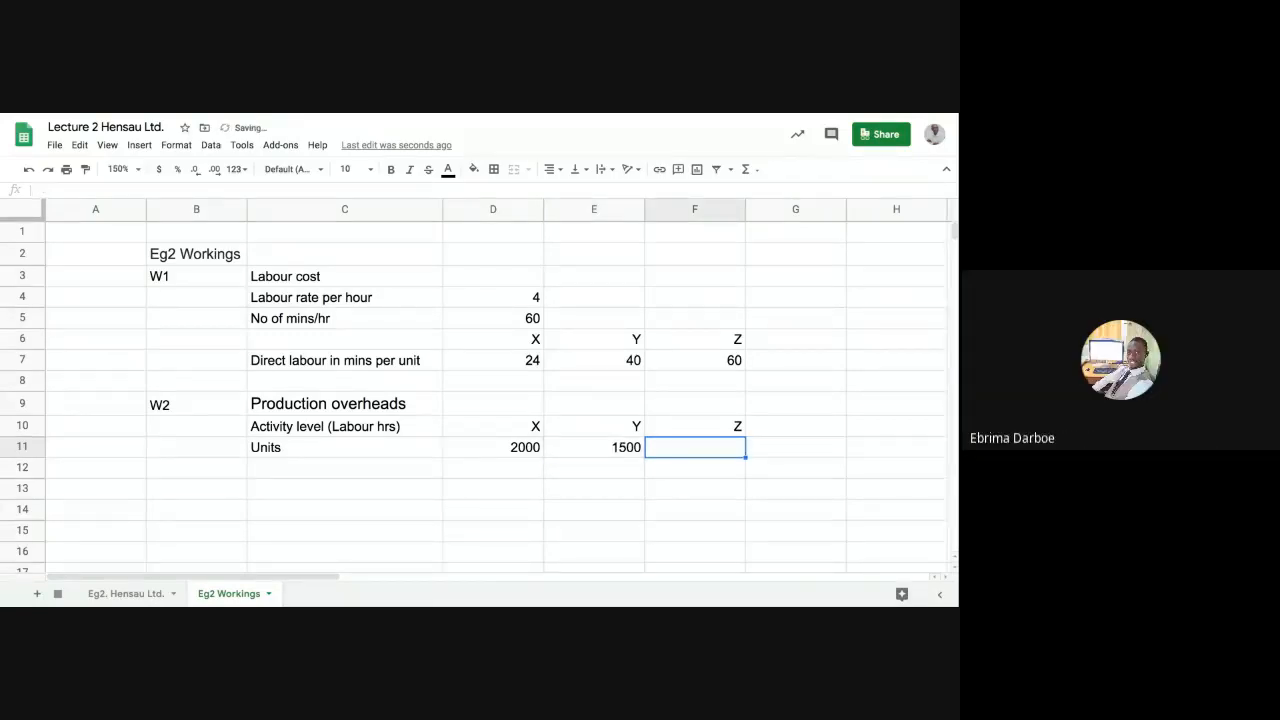
type("800")
key("Return")
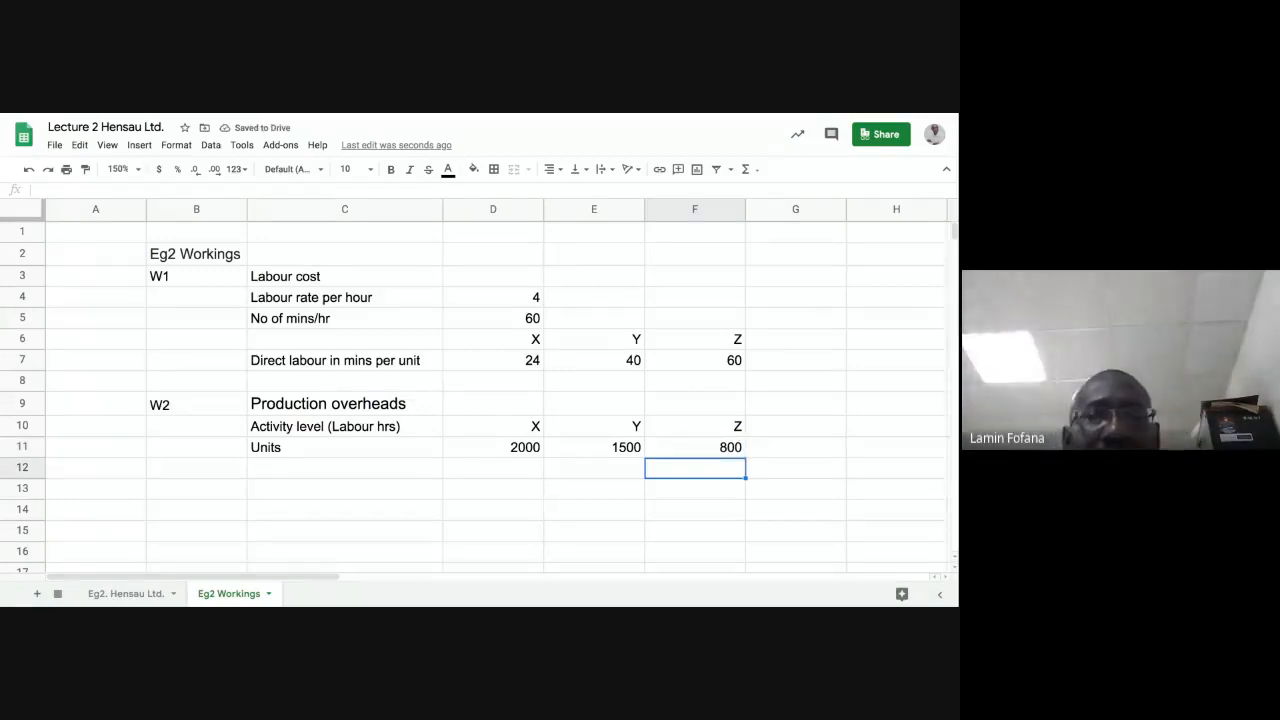
Review the direct labour minutes for X, Y and Z in row 7 and label C12 as Hours
left_click(515, 365)
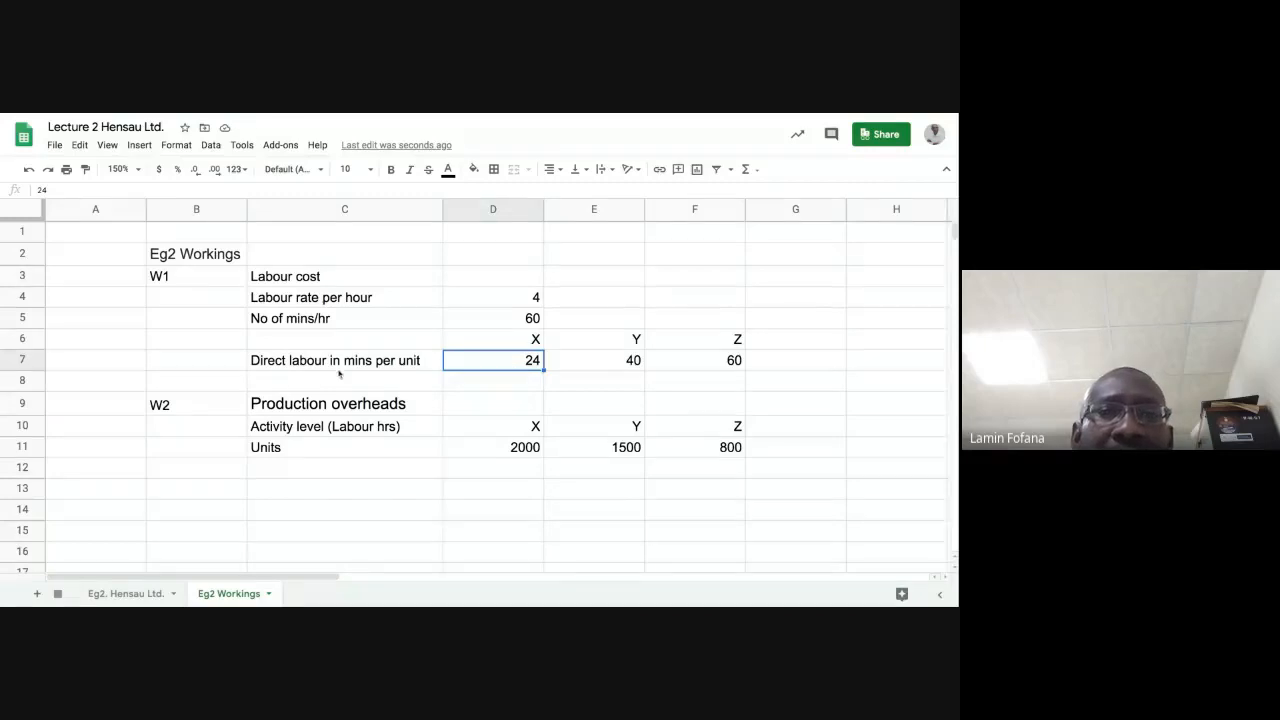
left_click(622, 361)
left_click(721, 359)
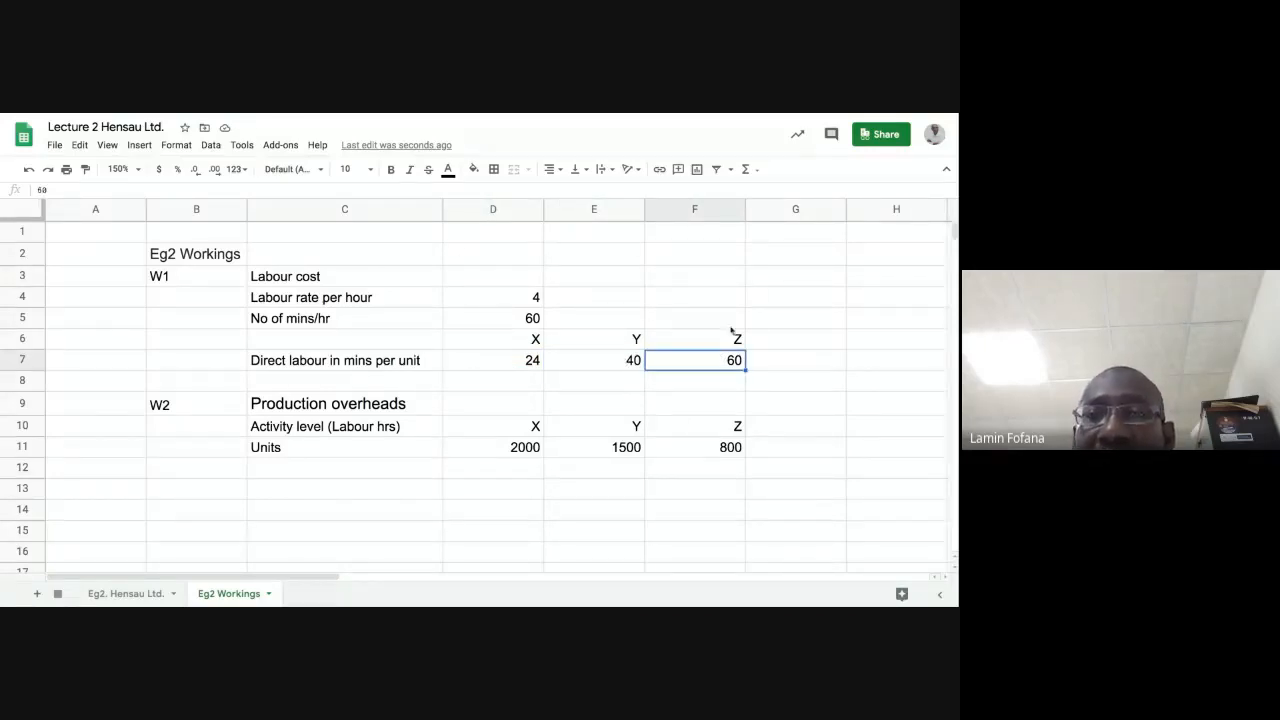
left_click(315, 470)
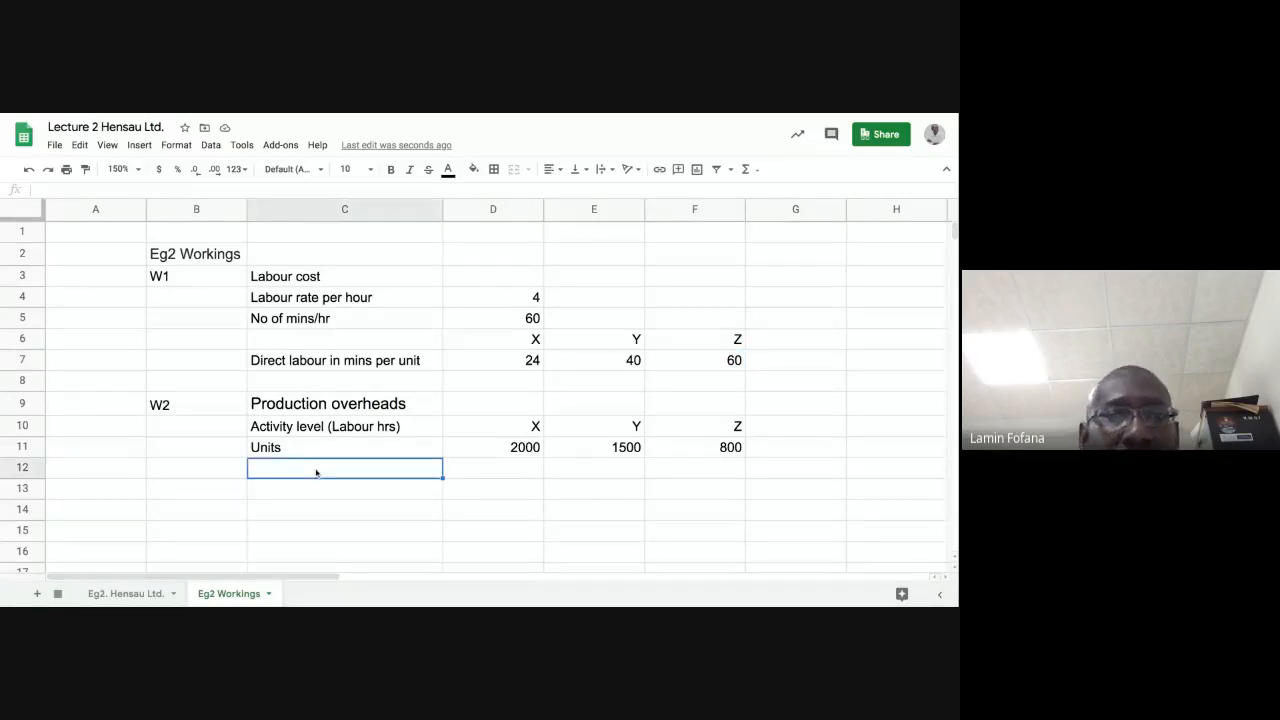
type("Hours")
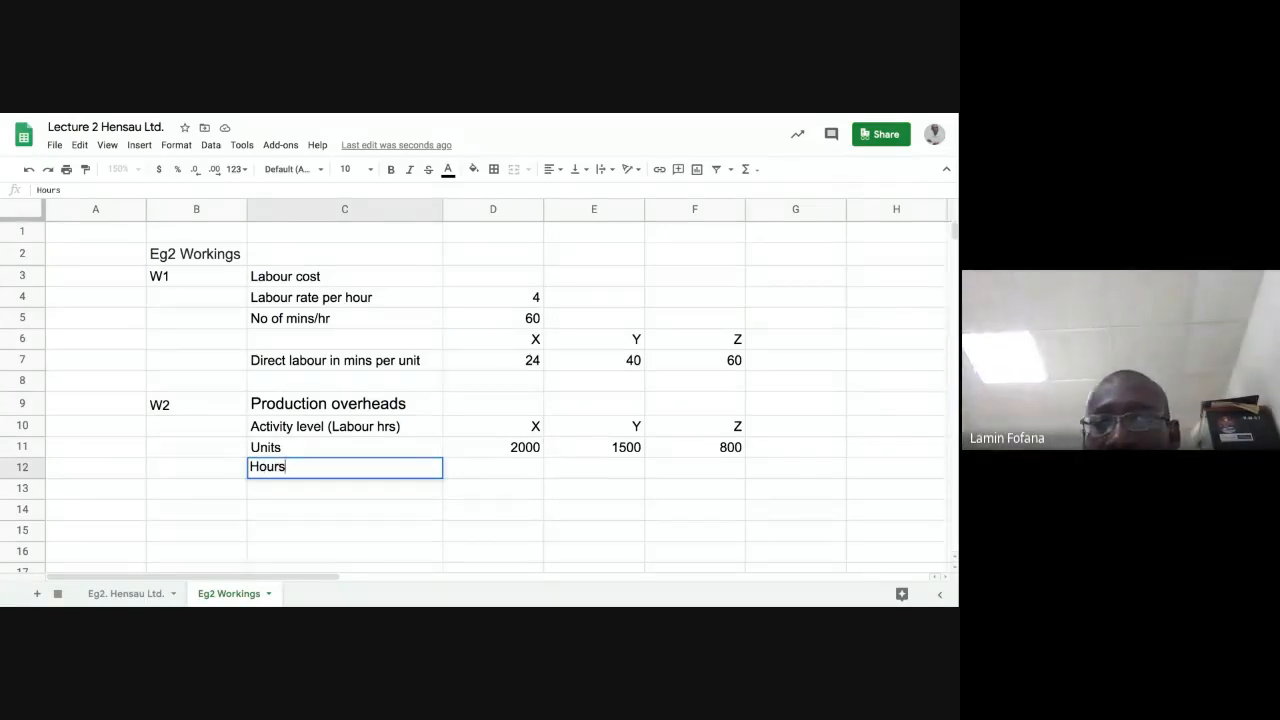
key("Tab")
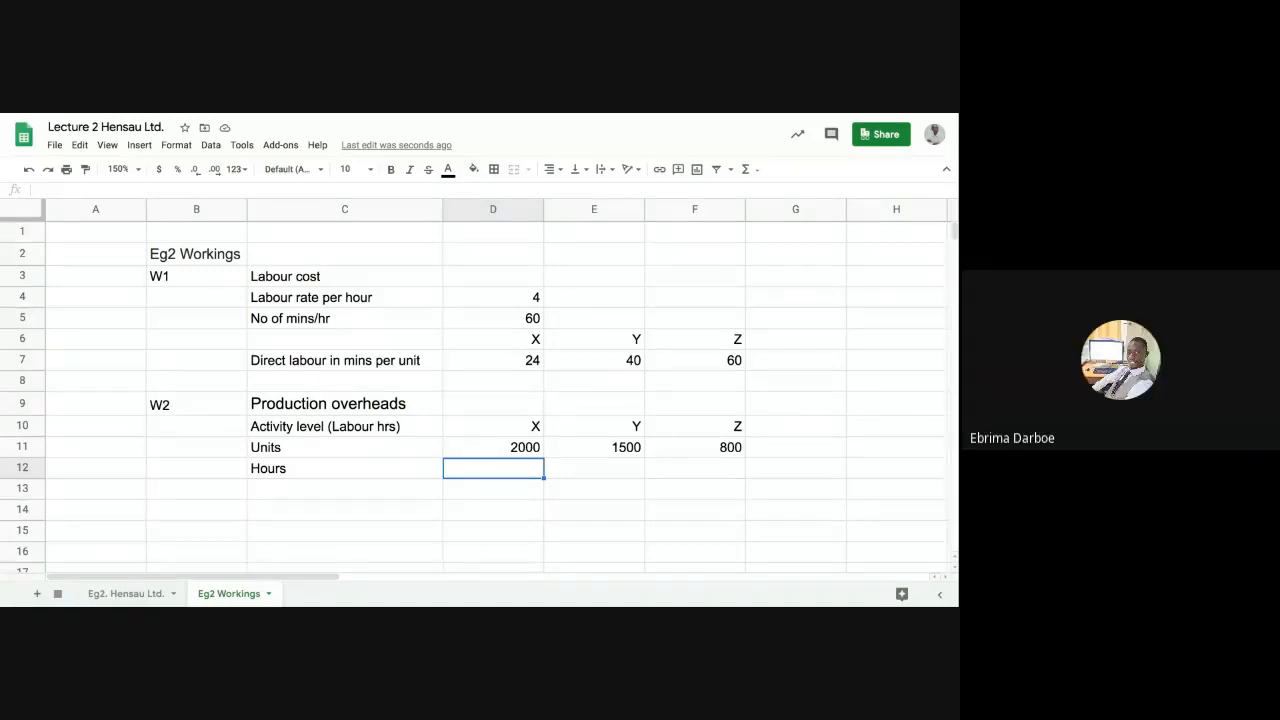
Calculate product X's labour hours in D12 with the formula =(D7/$D$5)*D11
type("=")
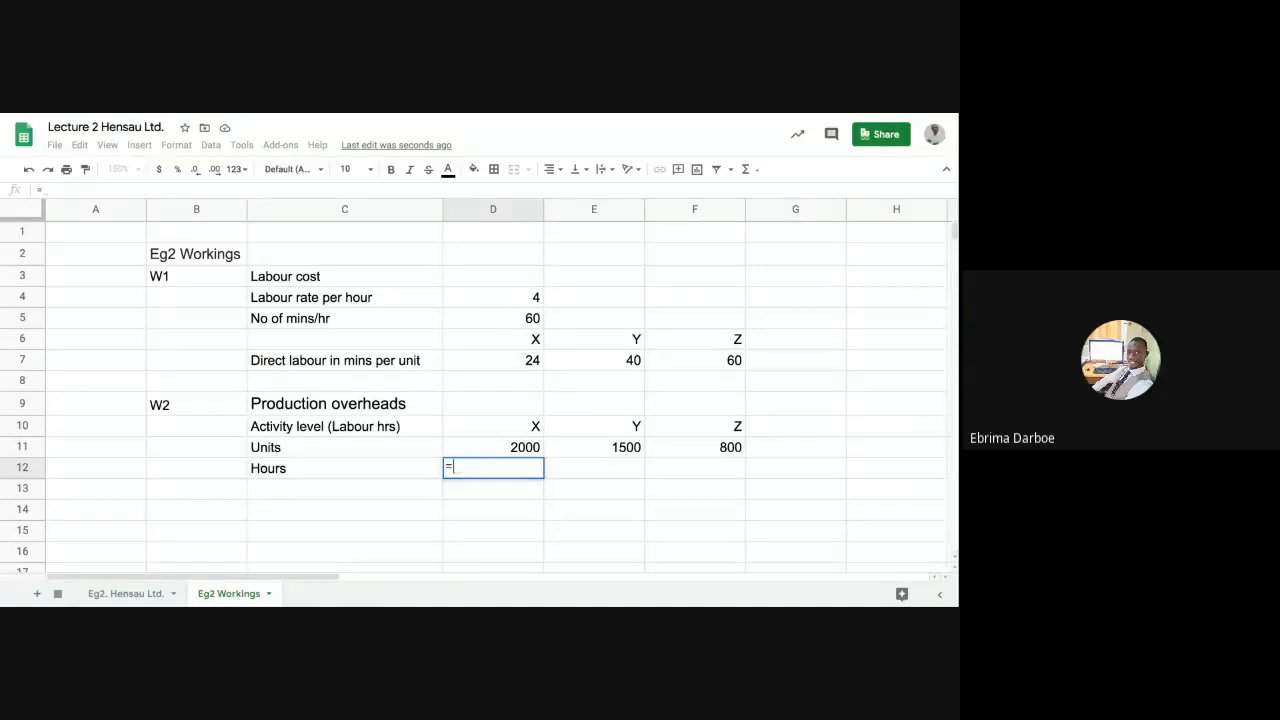
type("(")
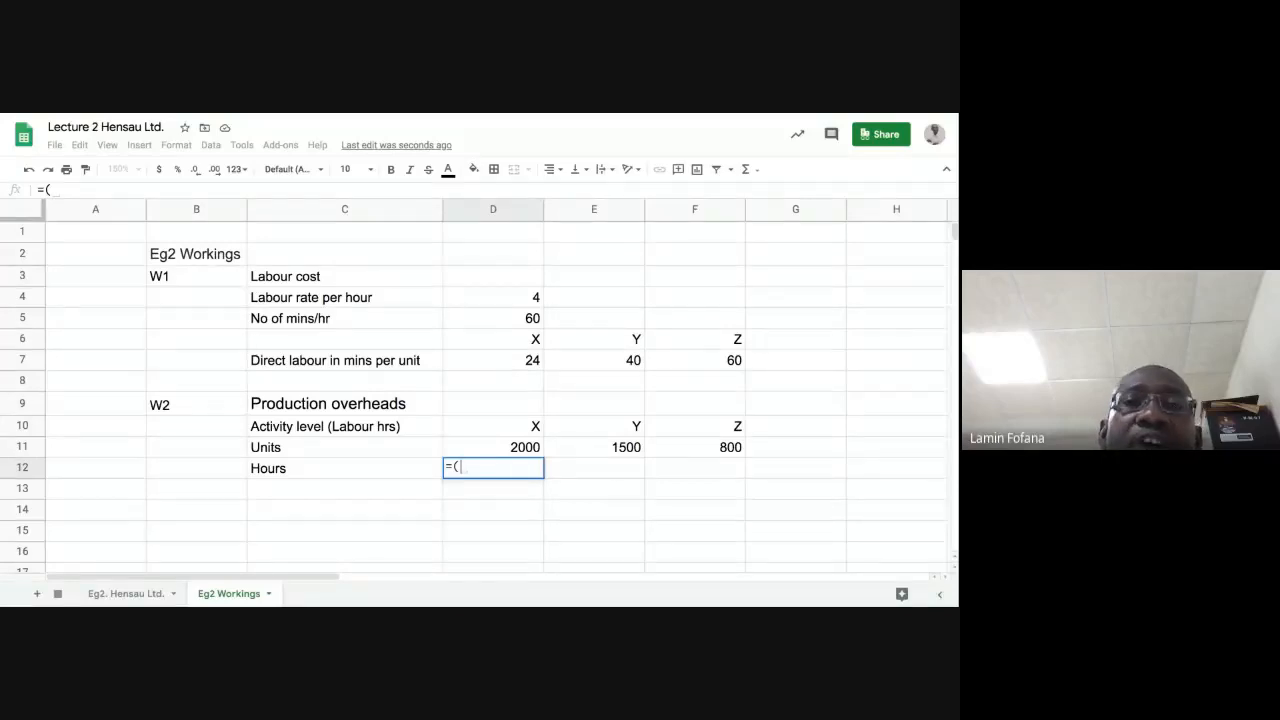
left_click(494, 361)
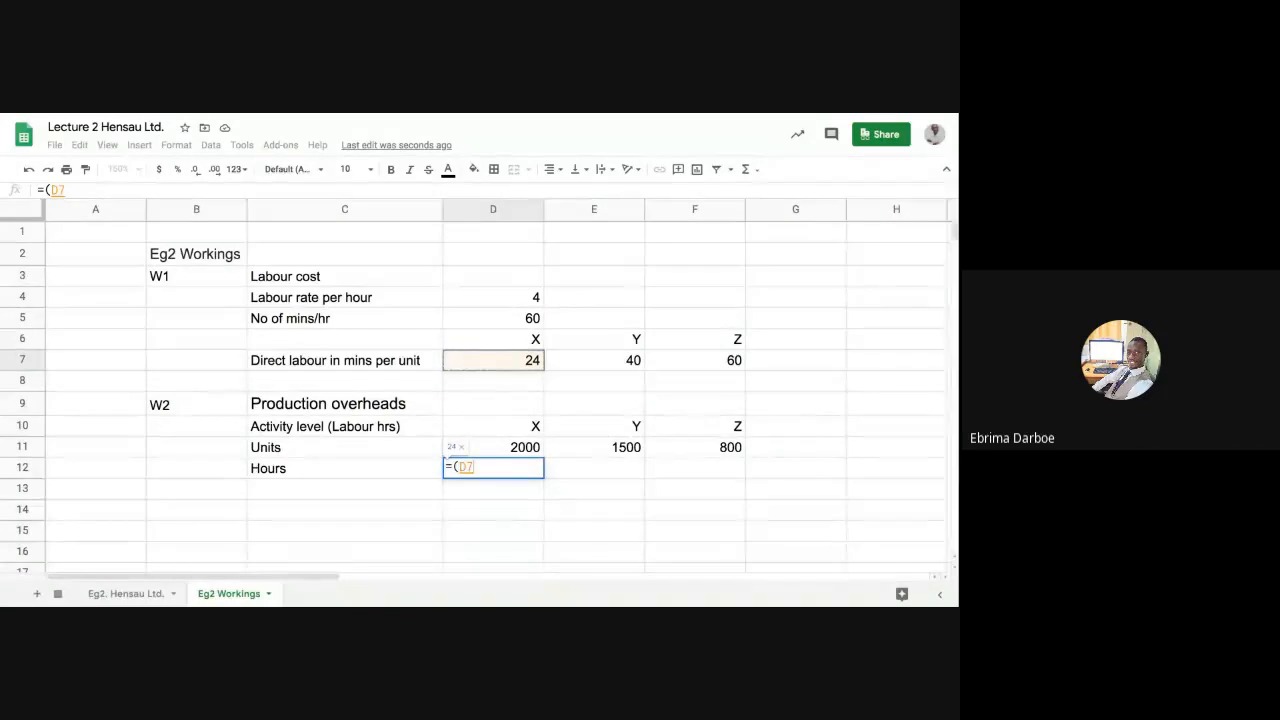
type("/")
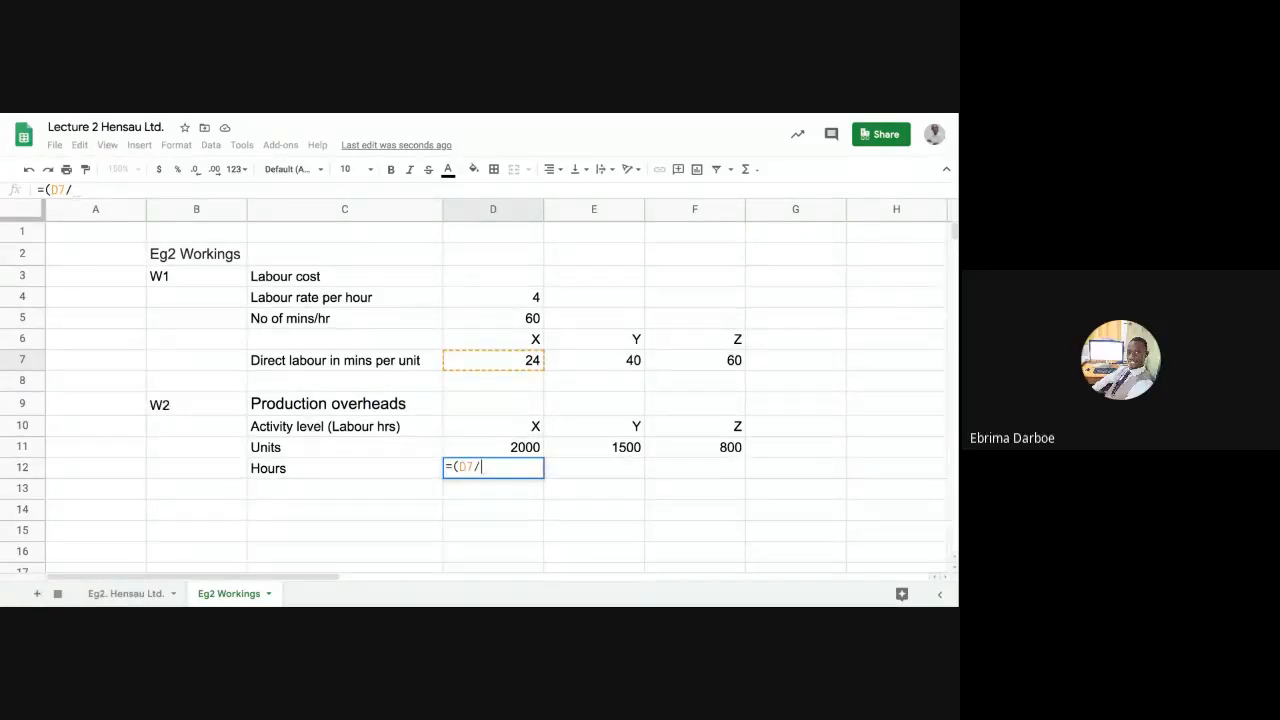
left_click(518, 320)
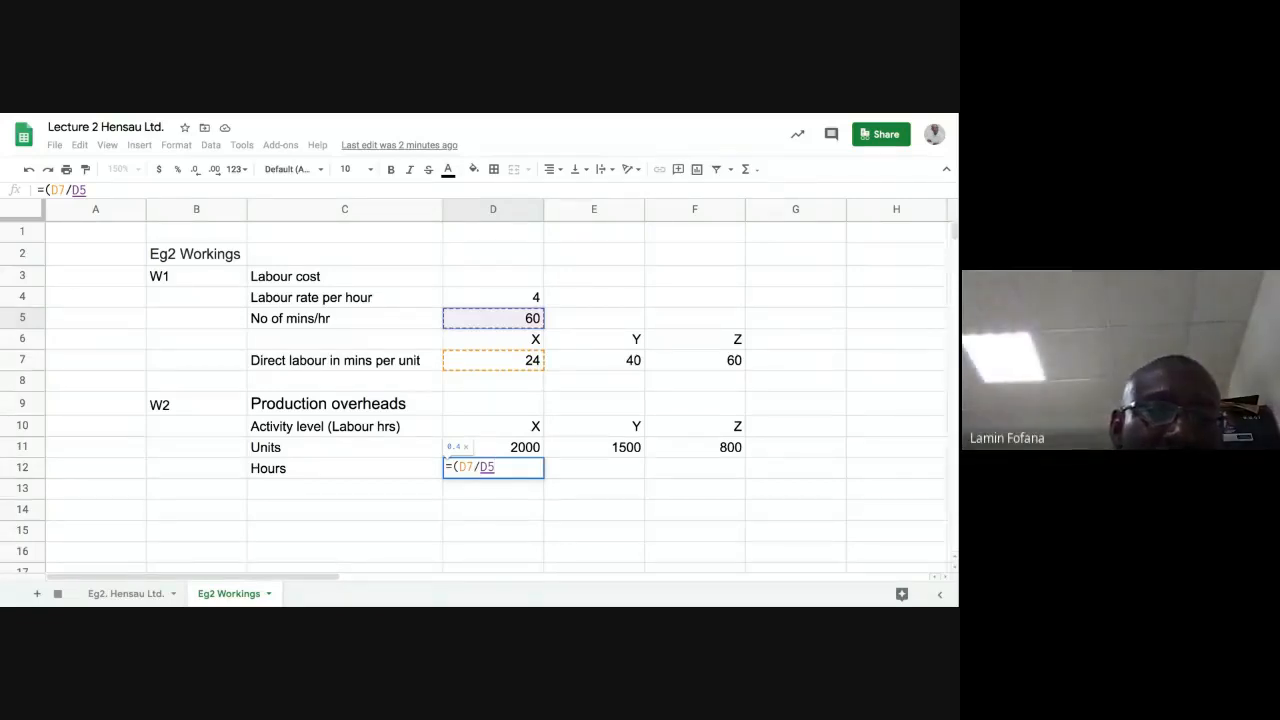
key("F4")
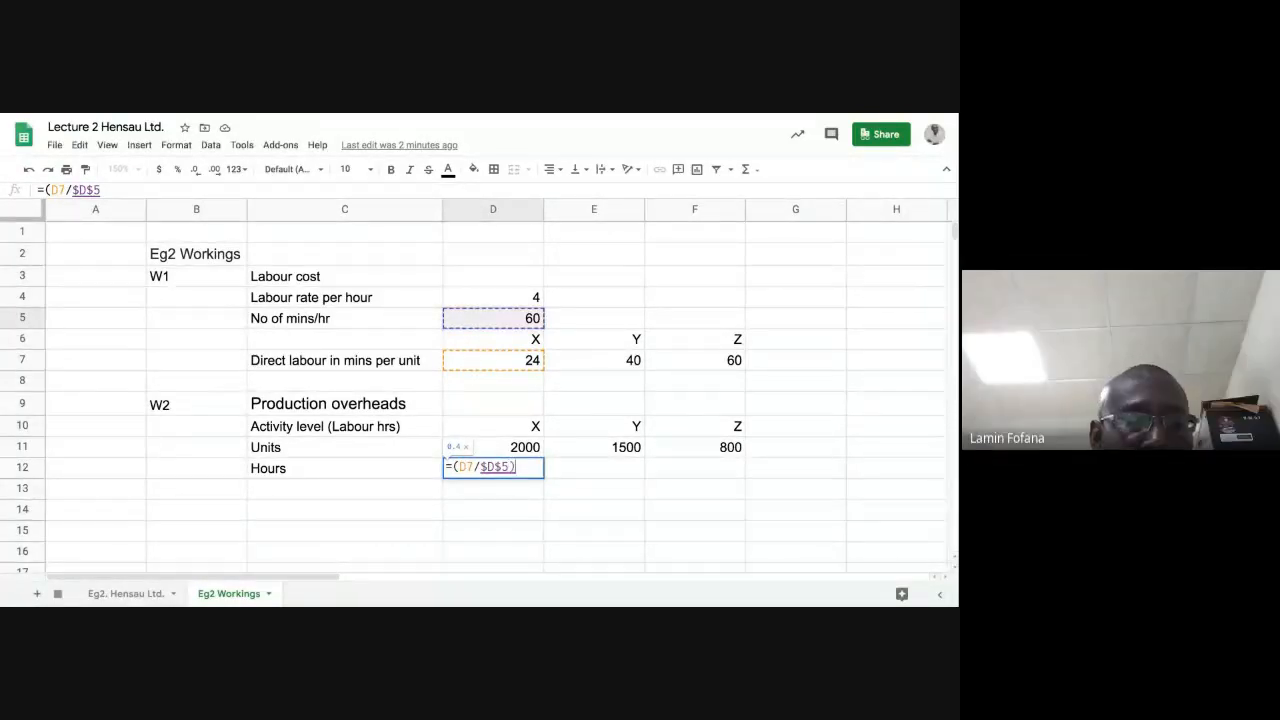
type(")")
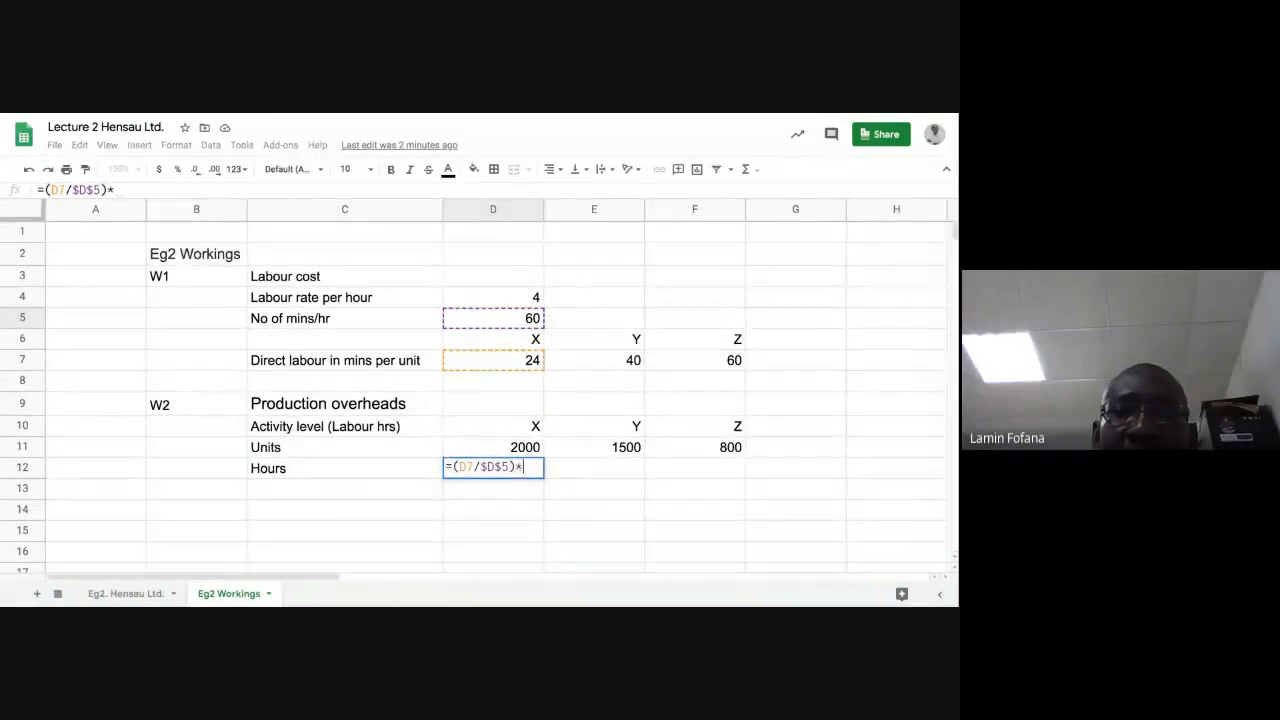
type("*")
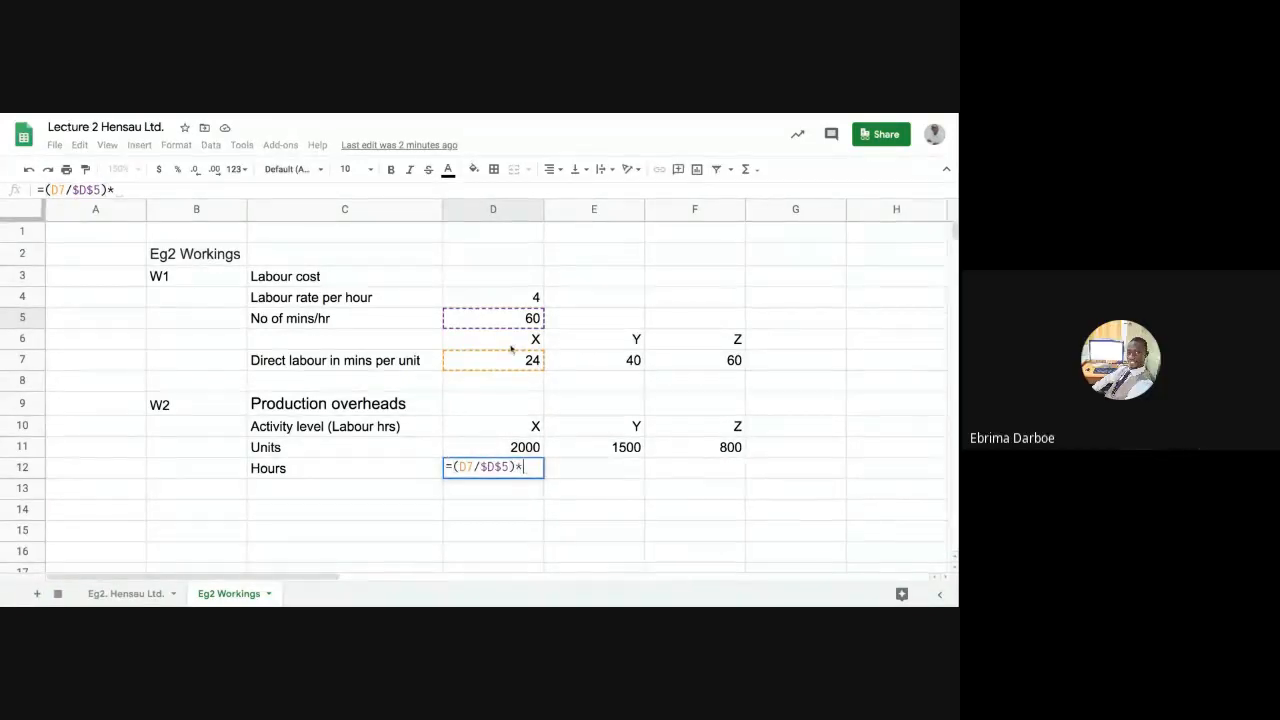
left_click(481, 452)
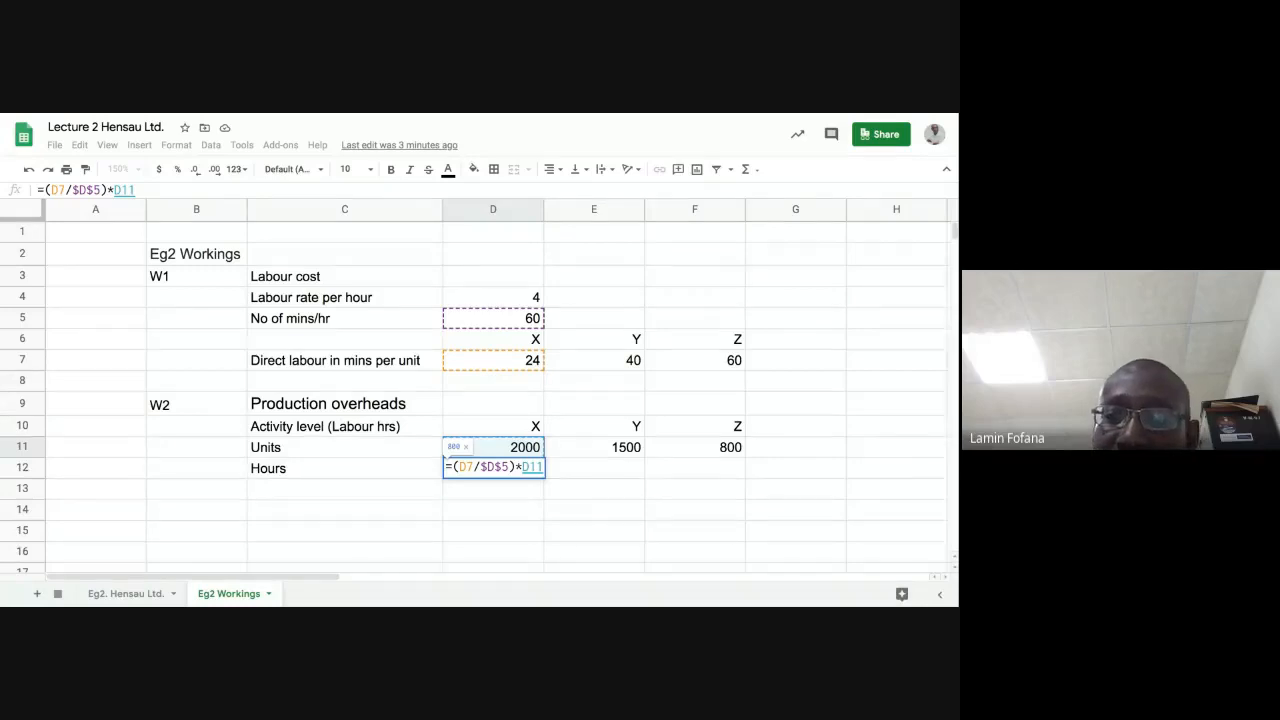
key("Return")
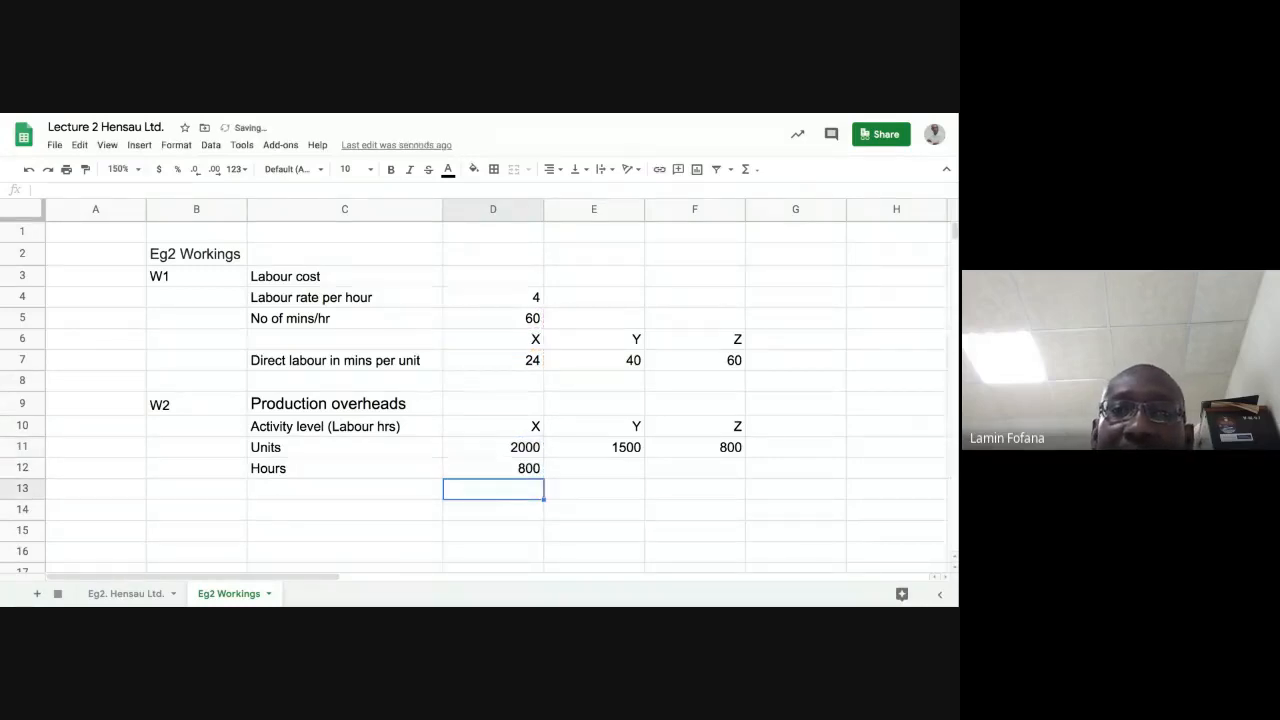
Fill the hours formula from D12 across to E12:F12 for products Y and Z
left_click(509, 470)
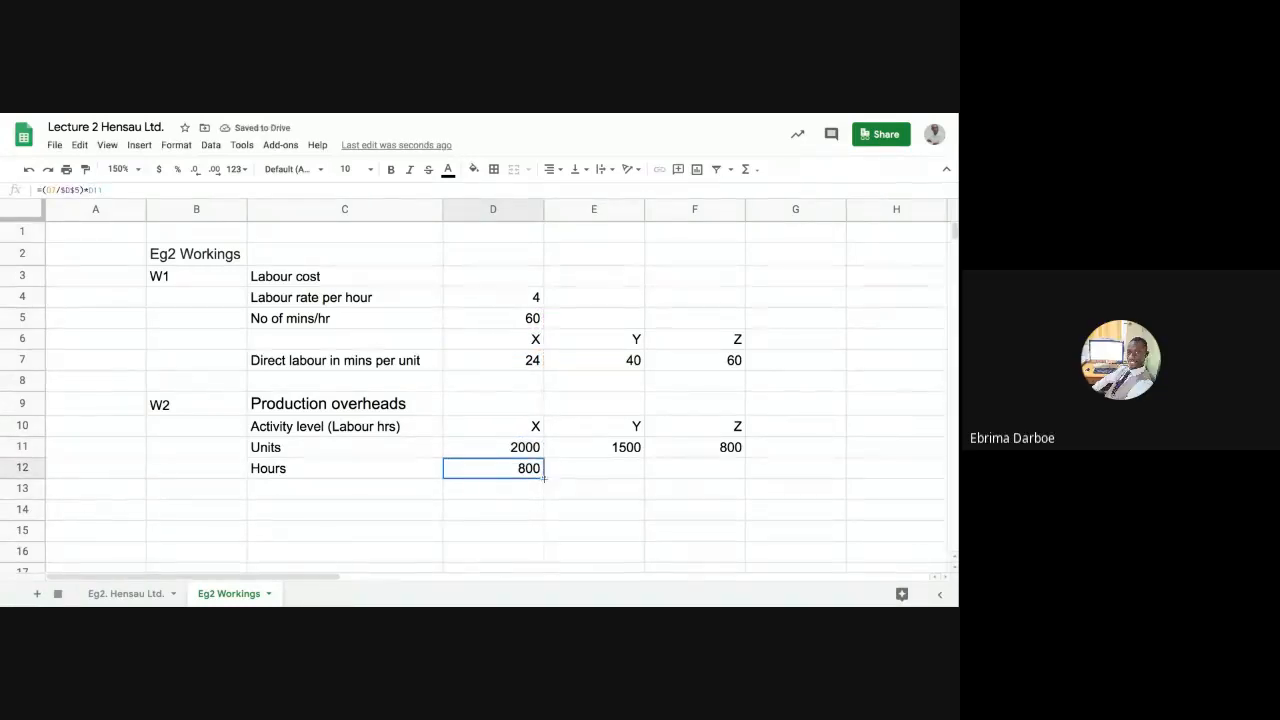
left_click_drag(545, 485, 700, 470)
left_click(687, 515)
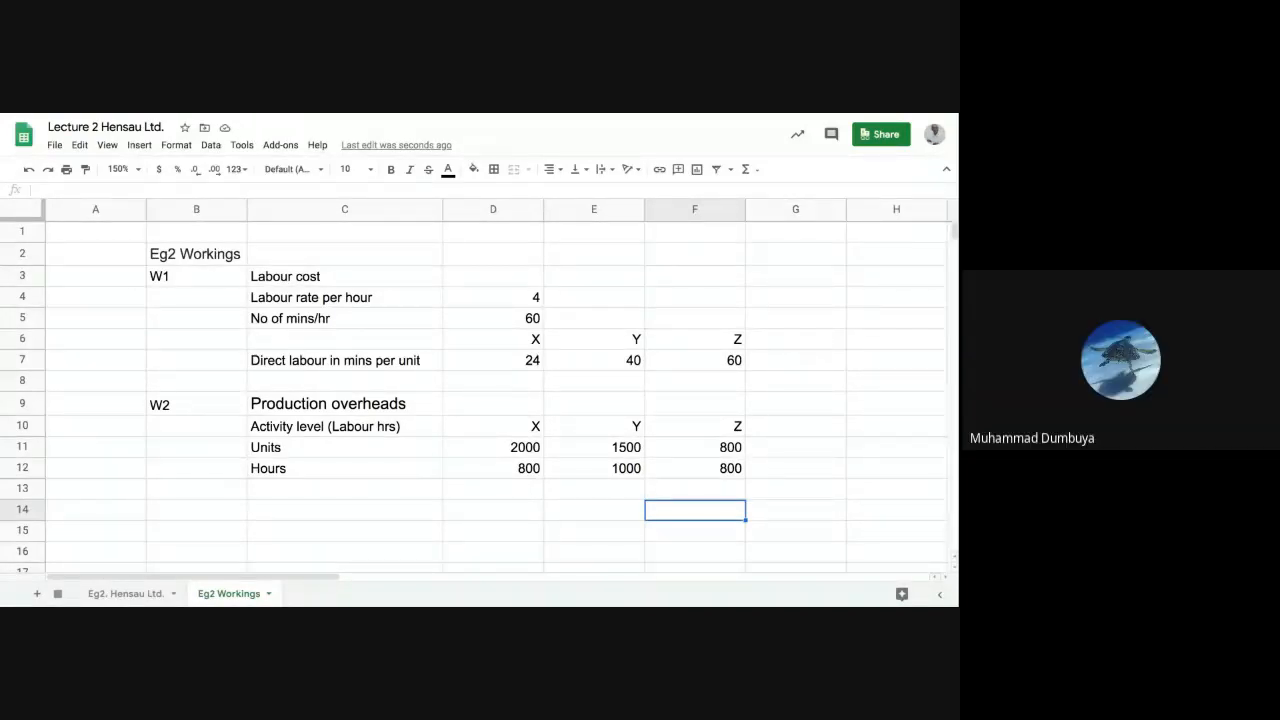
left_click(514, 291)
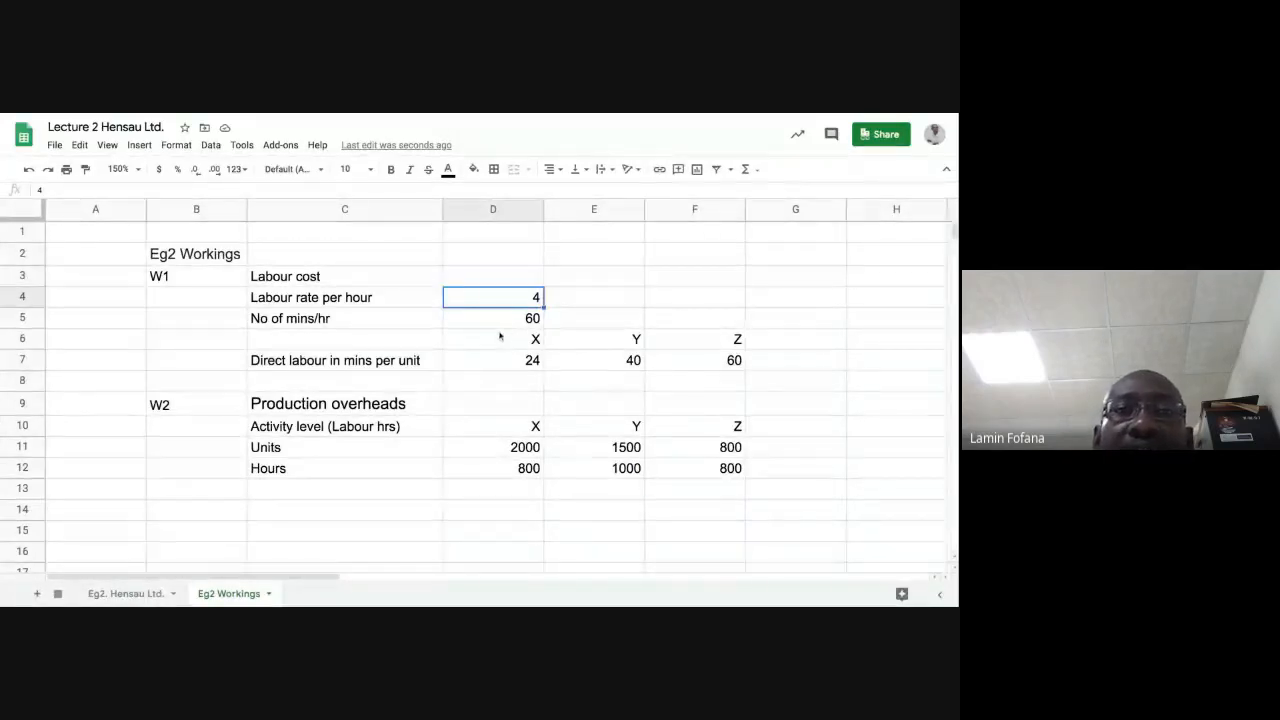
left_click(495, 320)
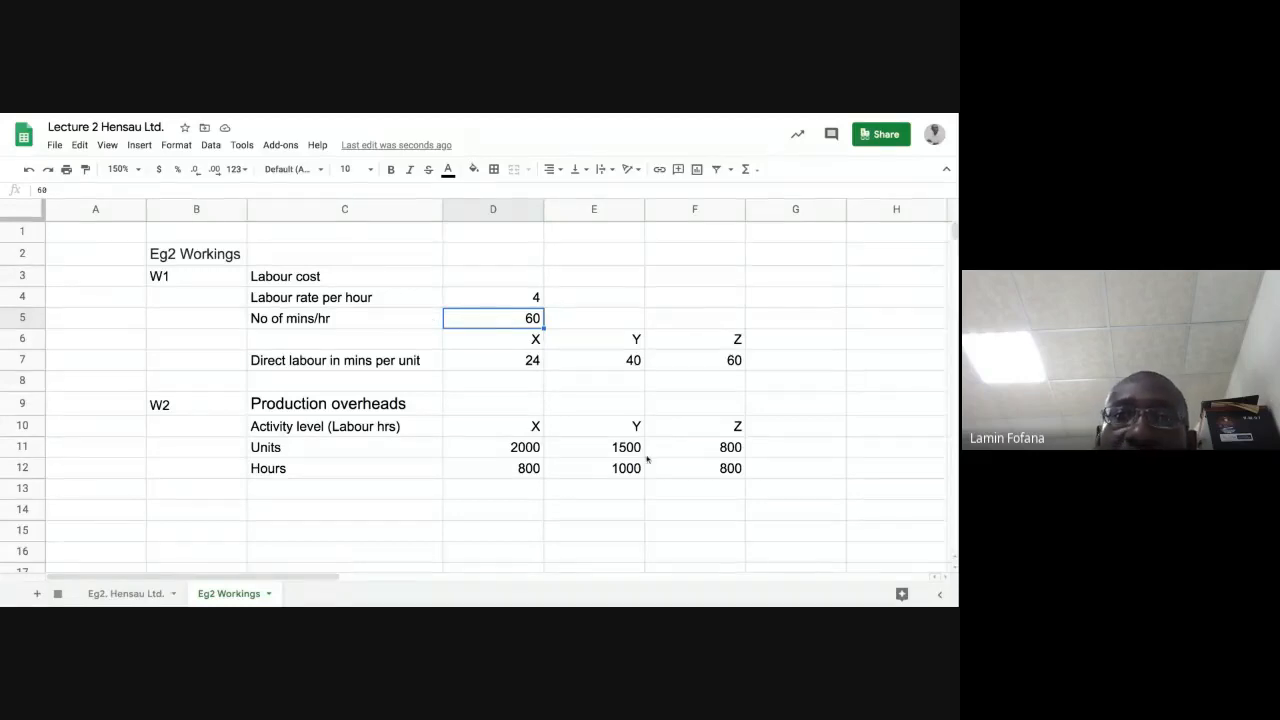
left_click(511, 298)
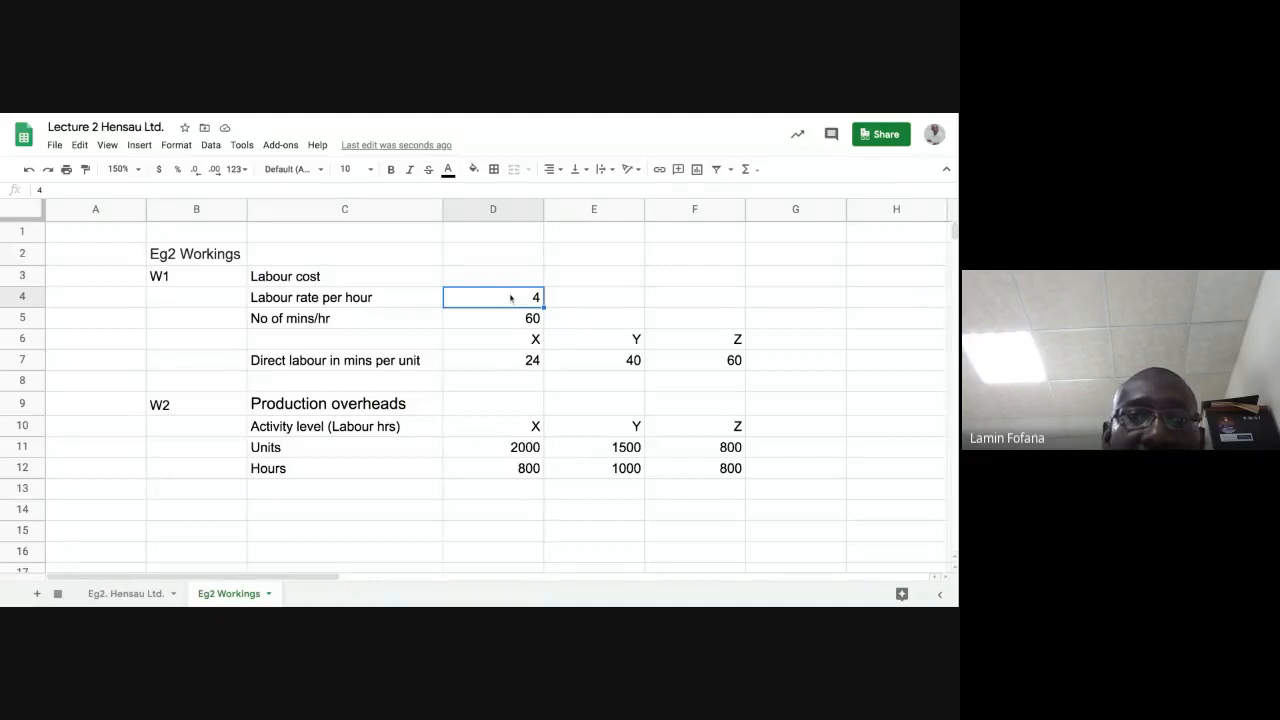
Set the labour rate per hour in D4 to 5 and check its effect on the unit cost statement sheet
type("5")
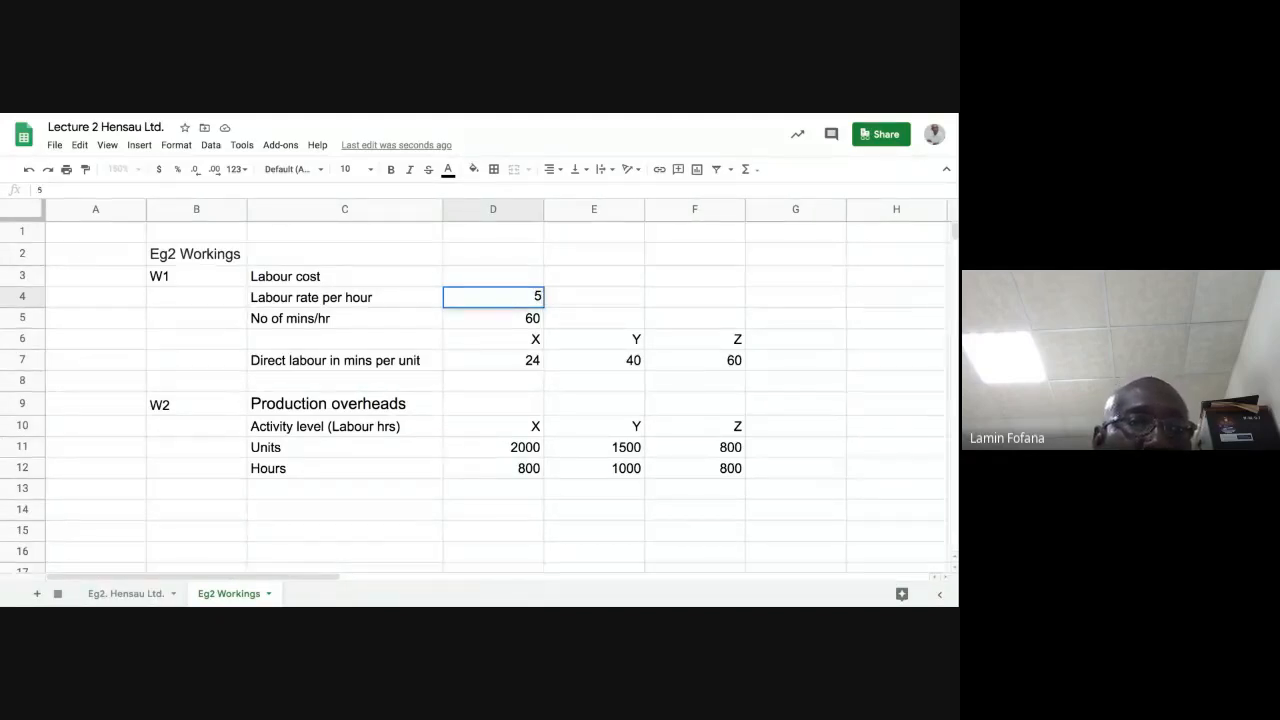
key("Return")
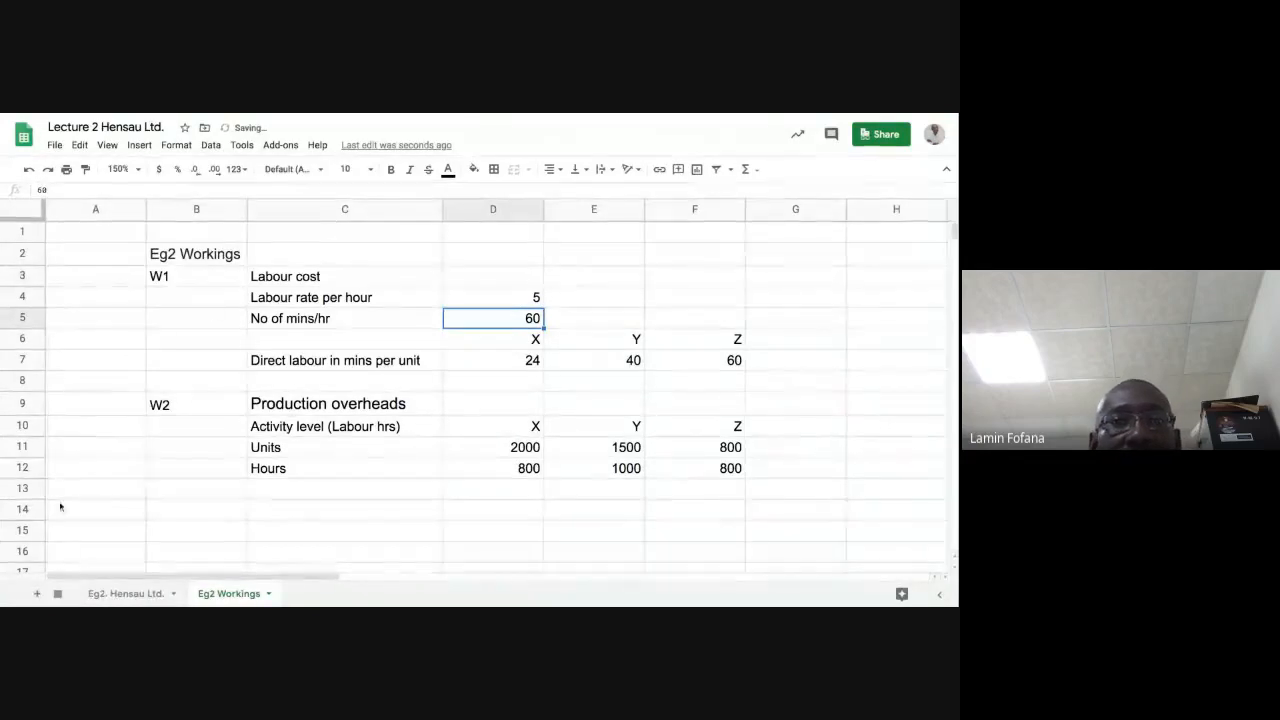
left_click(119, 595)
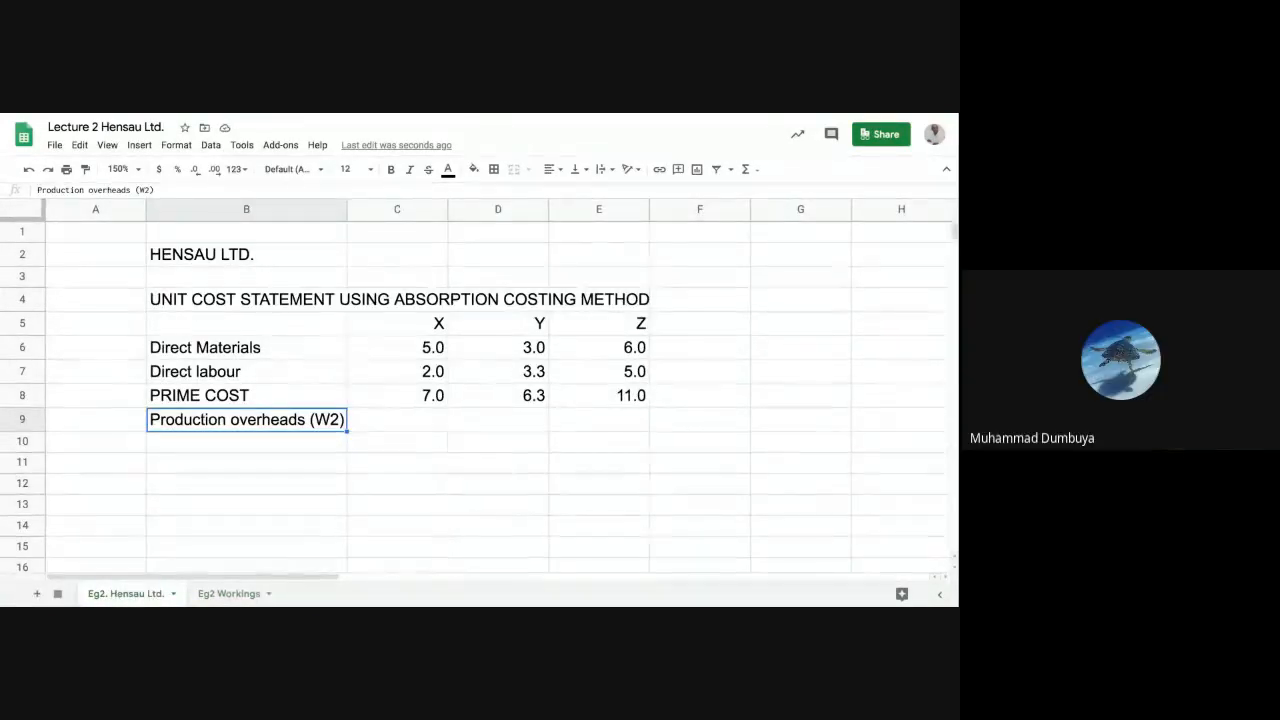
left_click(229, 593)
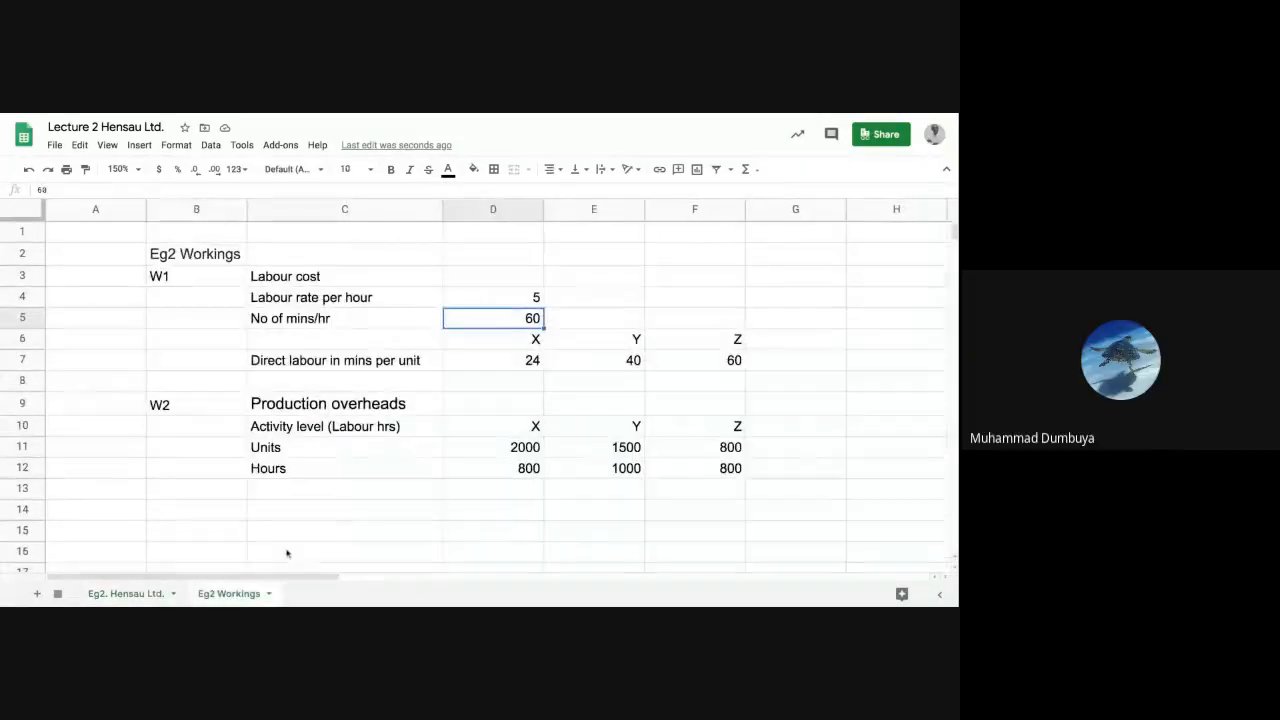
Restore the labour rate per hour in D4 to 4
left_click(497, 297)
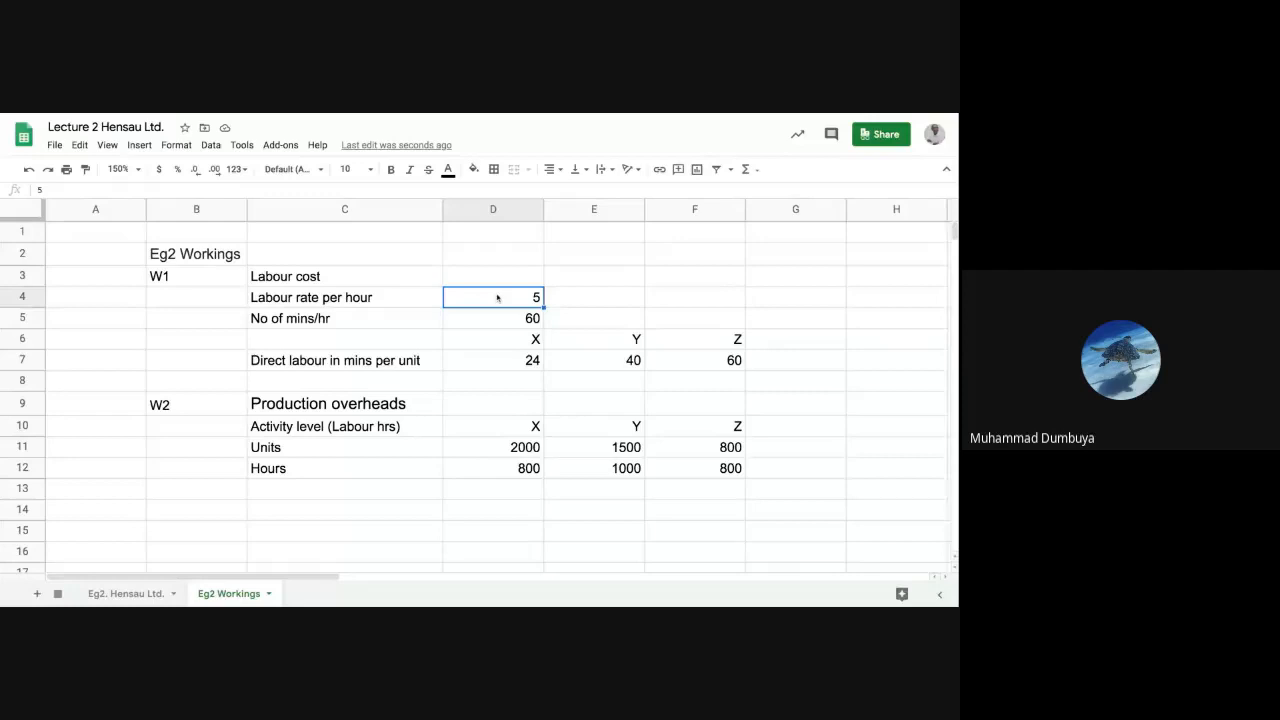
type("4")
key("Return")
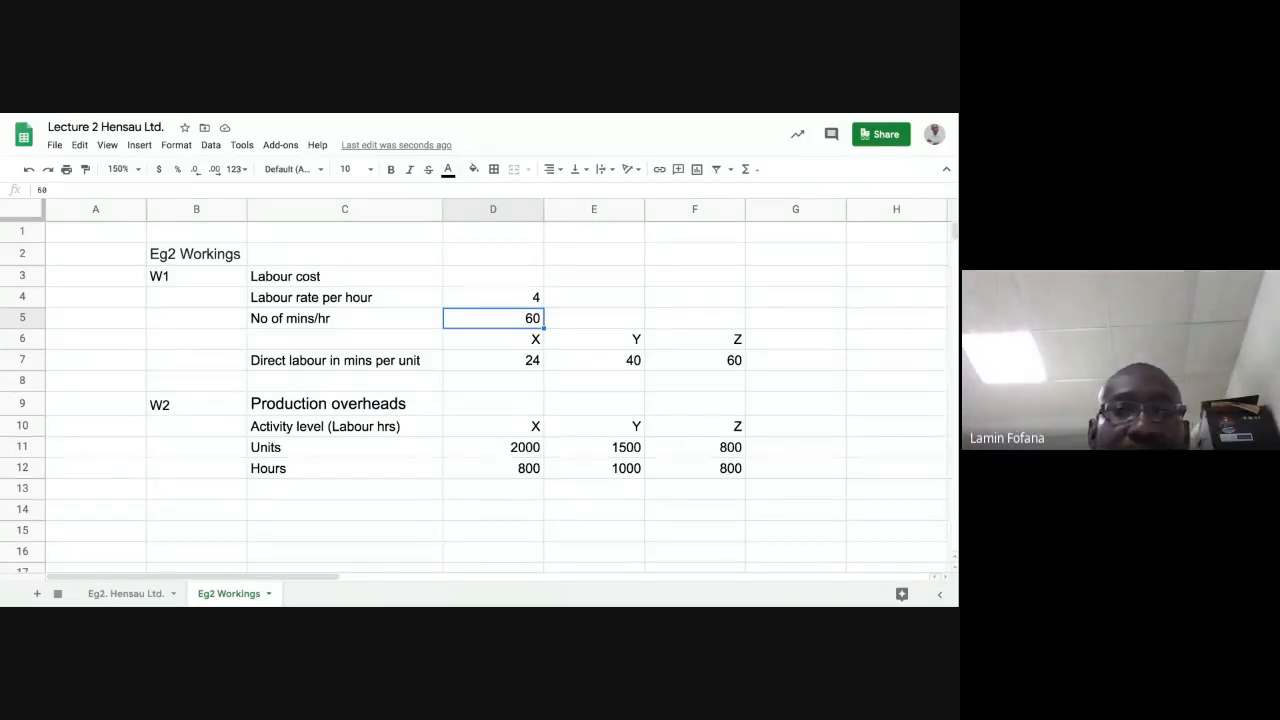
Add a TOTAL column heading in G10 beside product Z
left_click(785, 433)
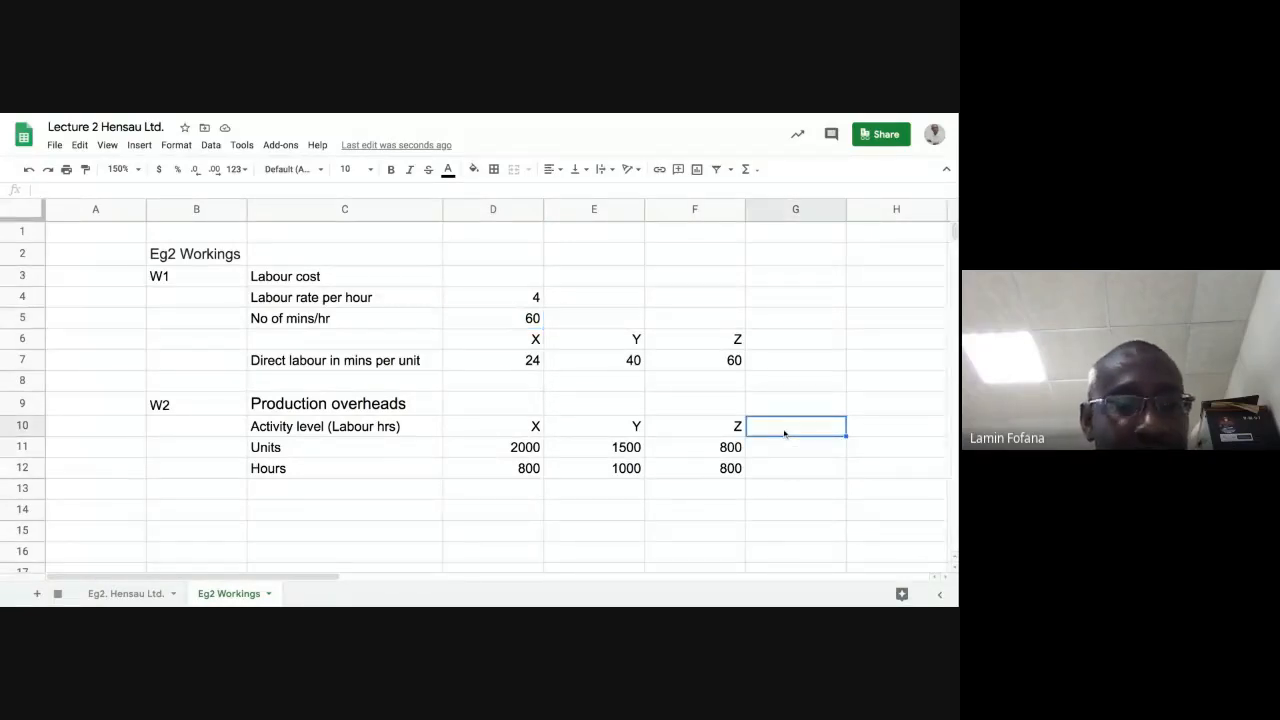
type("TOTAL")
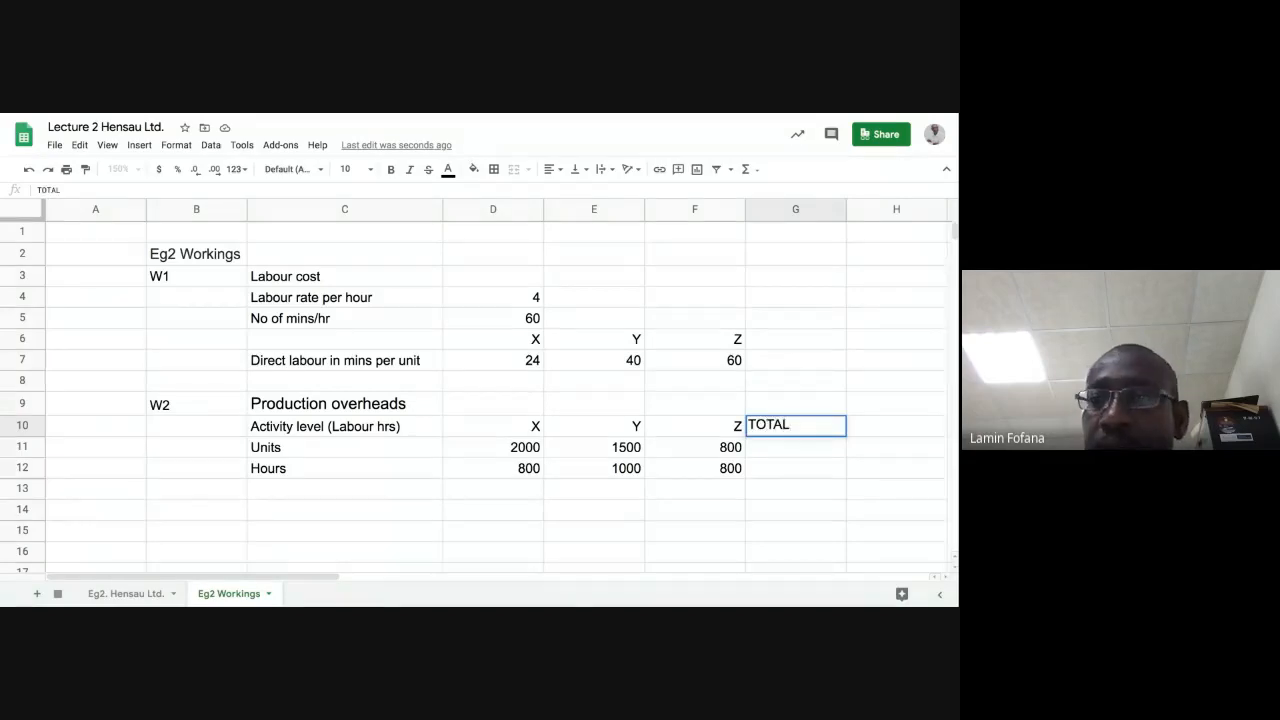
key("Return")
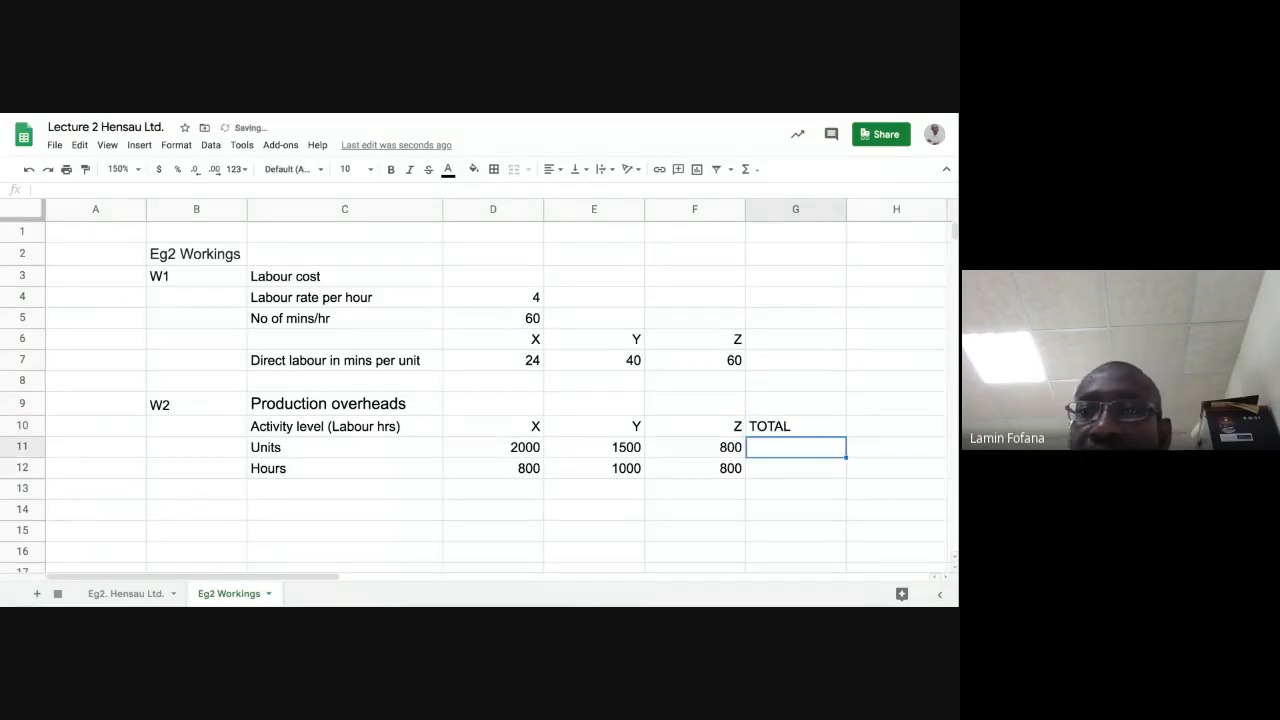
Total the labour hours of the three products in G12 with the formula =SUM(D12:F12)
left_click(771, 476)
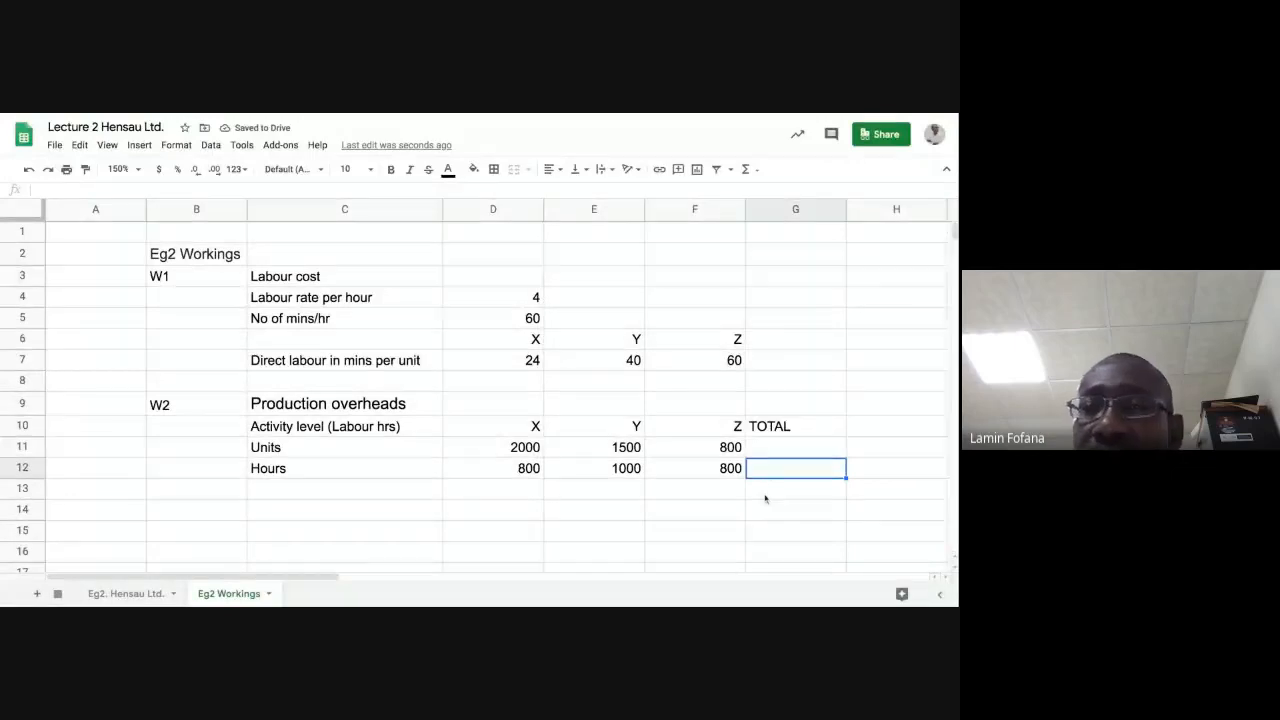
type("=SUM")
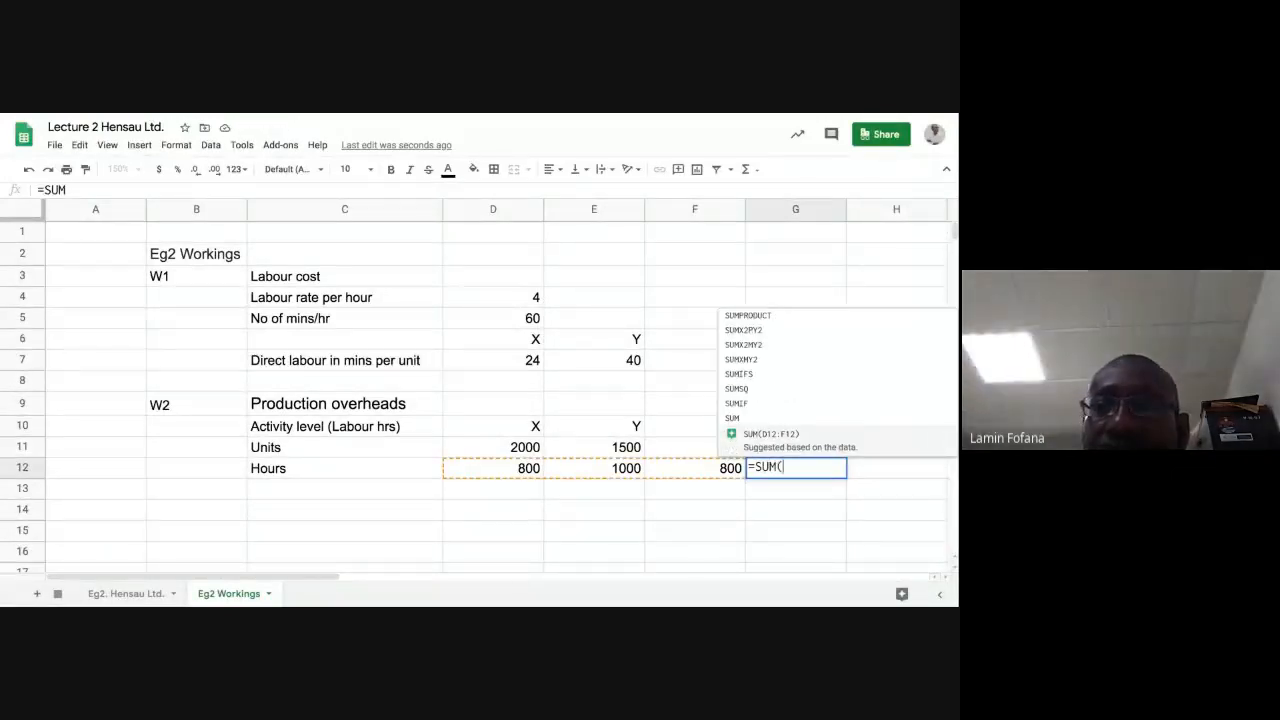
type("(")
left_click(523, 470)
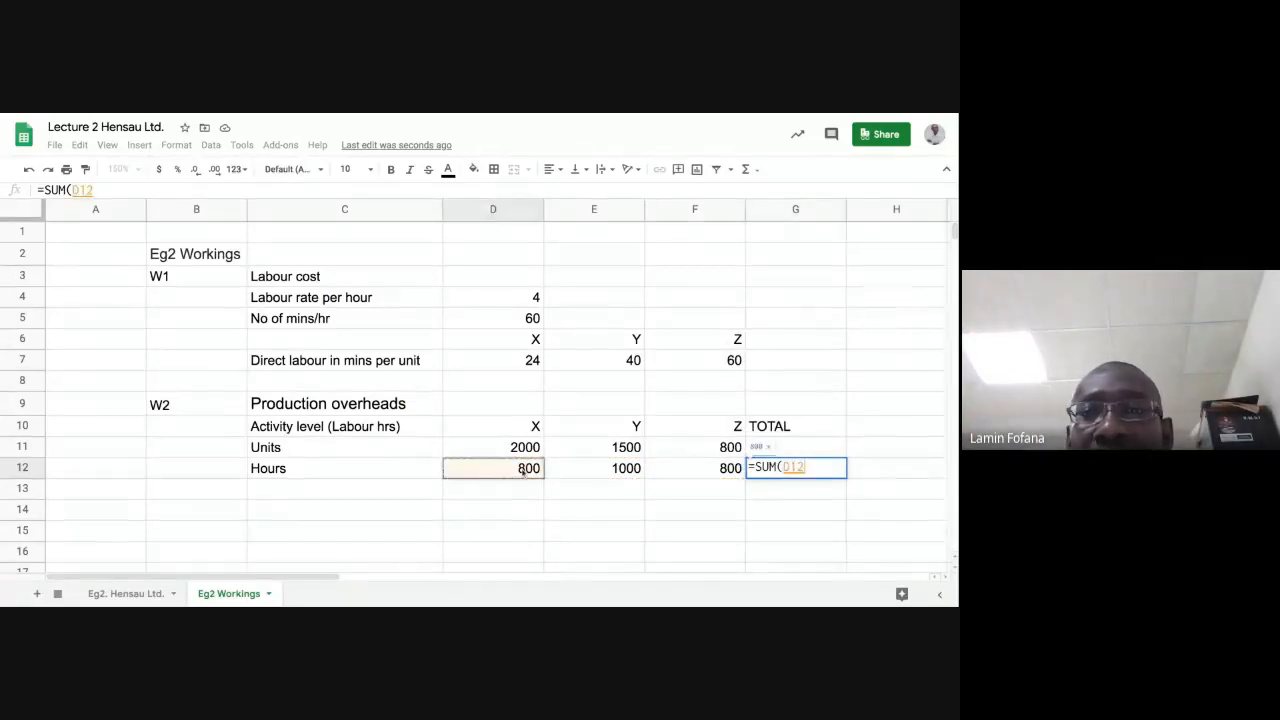
key("shift+Right")
key("shift+Right")
type(")")
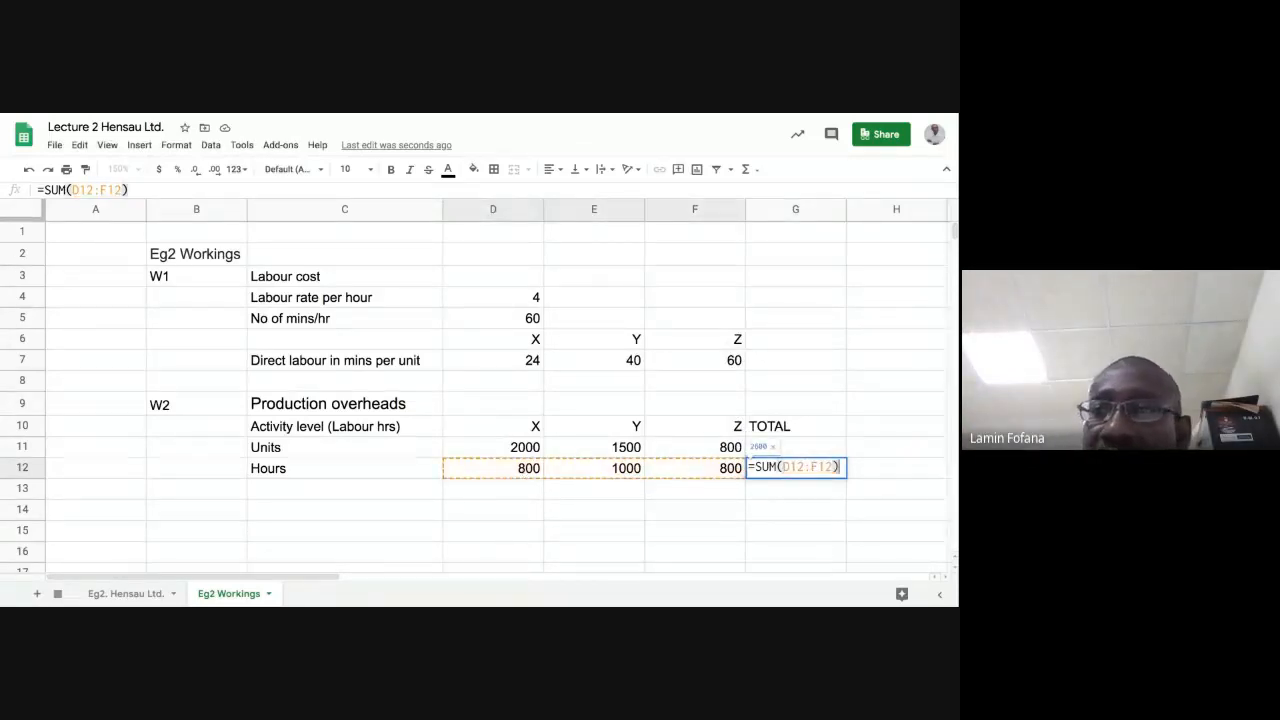
key("Return")
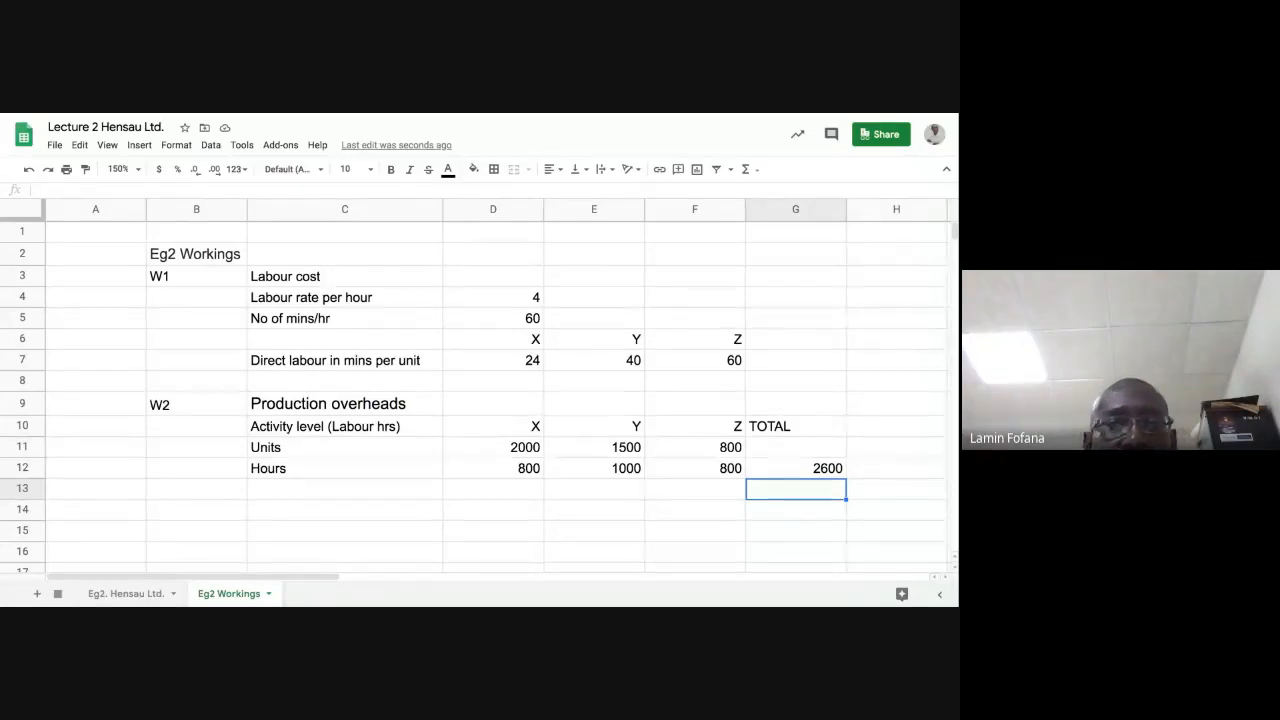
Label C13 as "Overheads:" beneath the Hours row
left_click(306, 510)
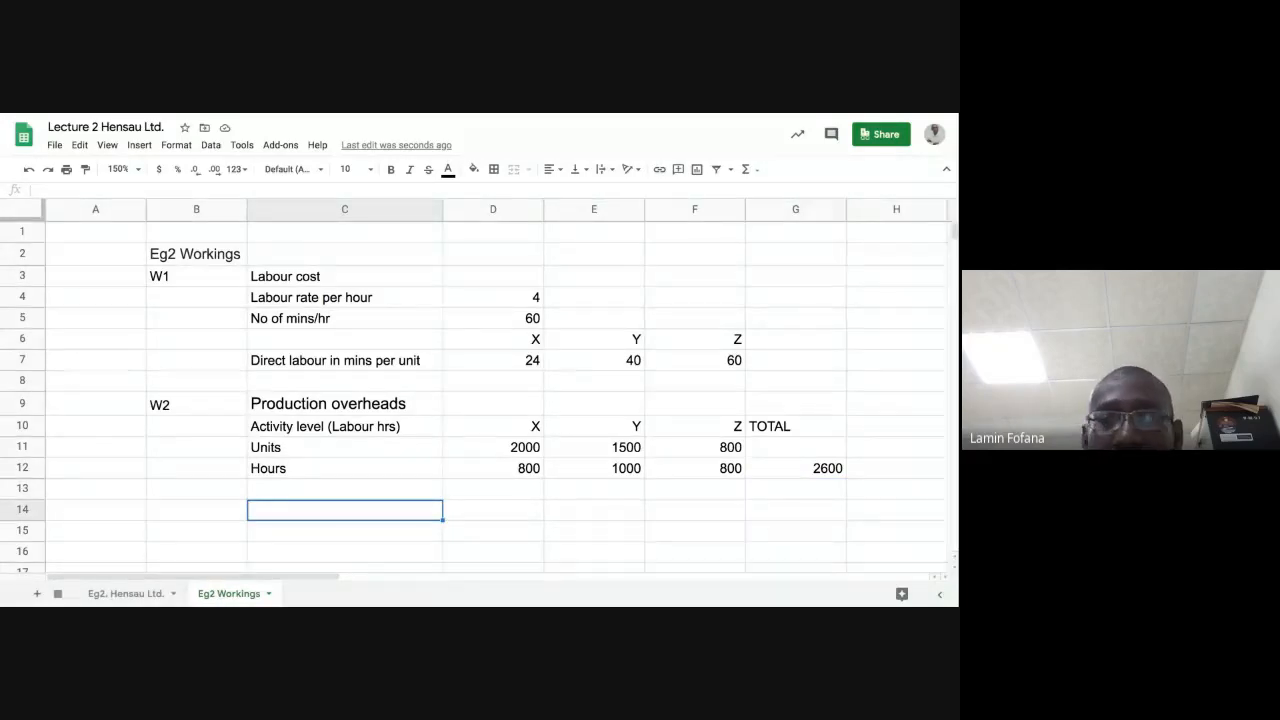
left_click(344, 489)
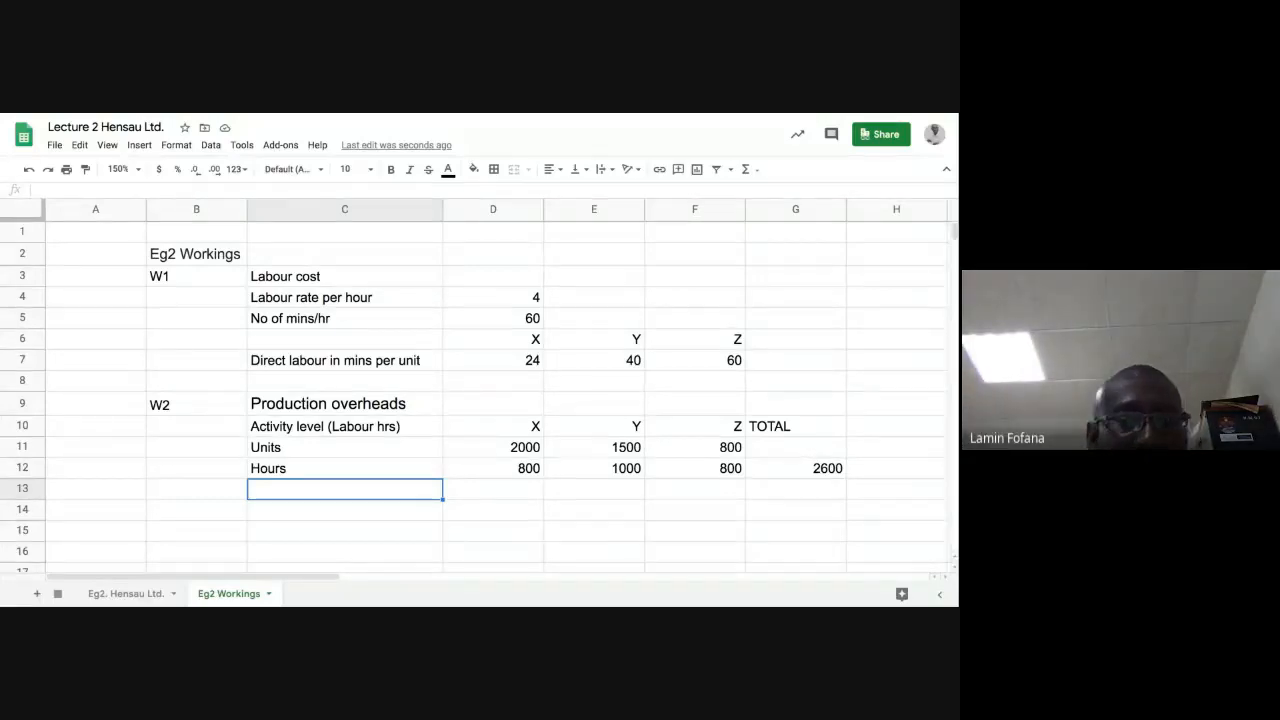
type("O")
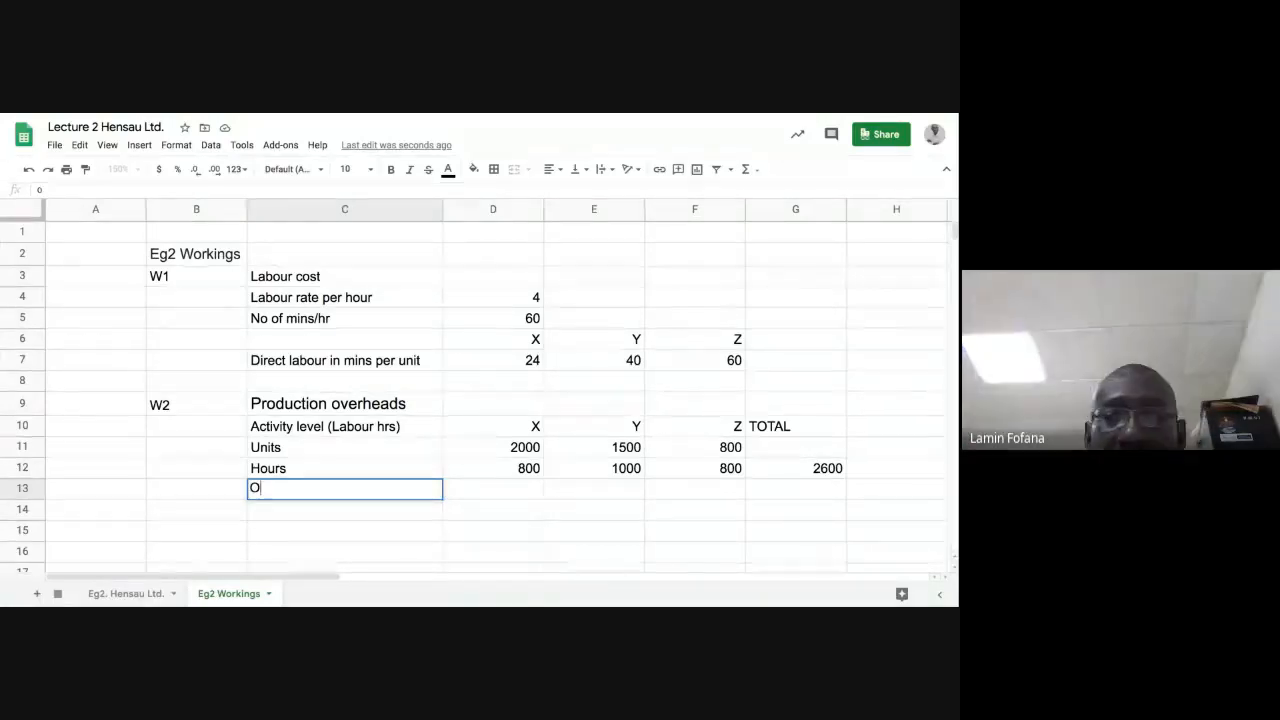
type("veer")
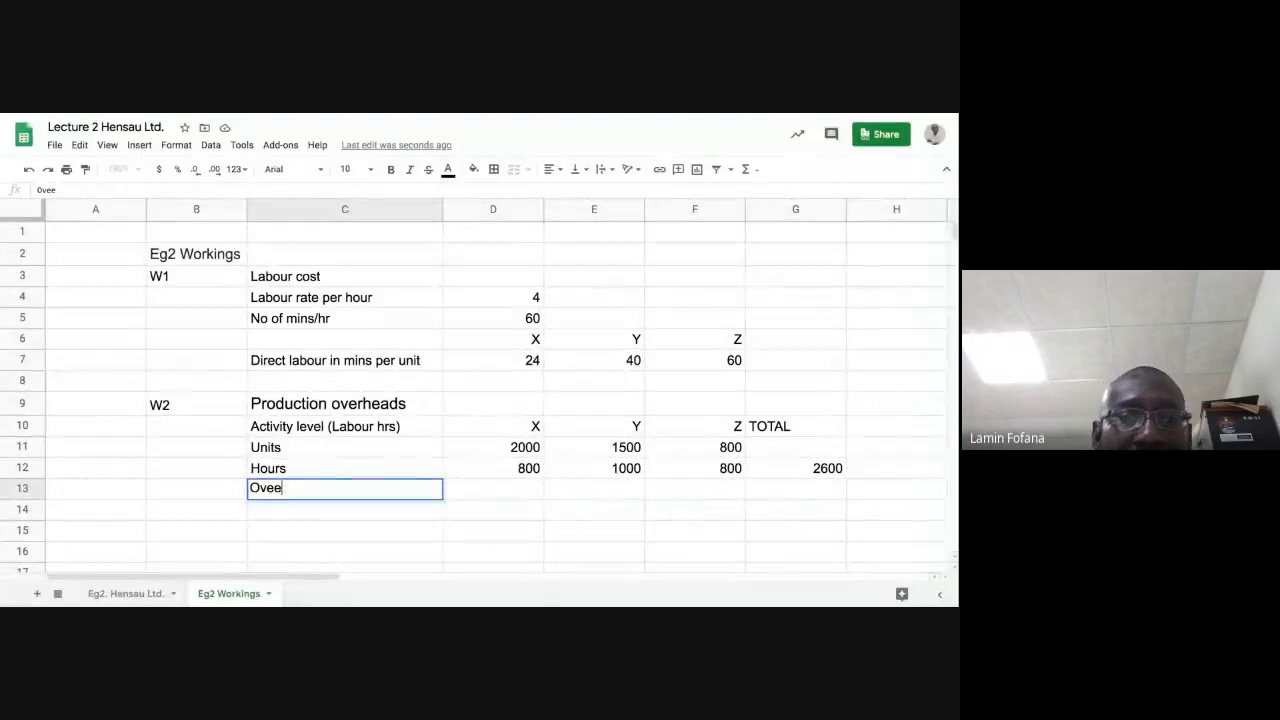
key("BackSpace")
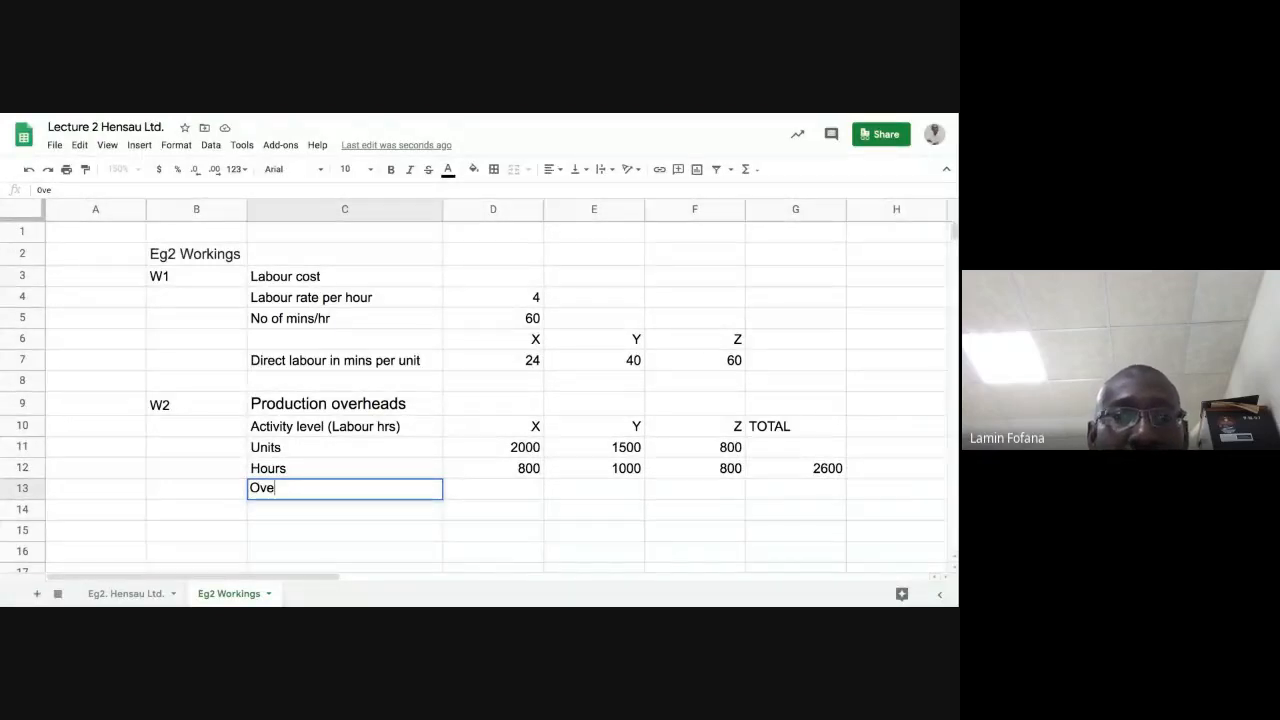
type("rheae")
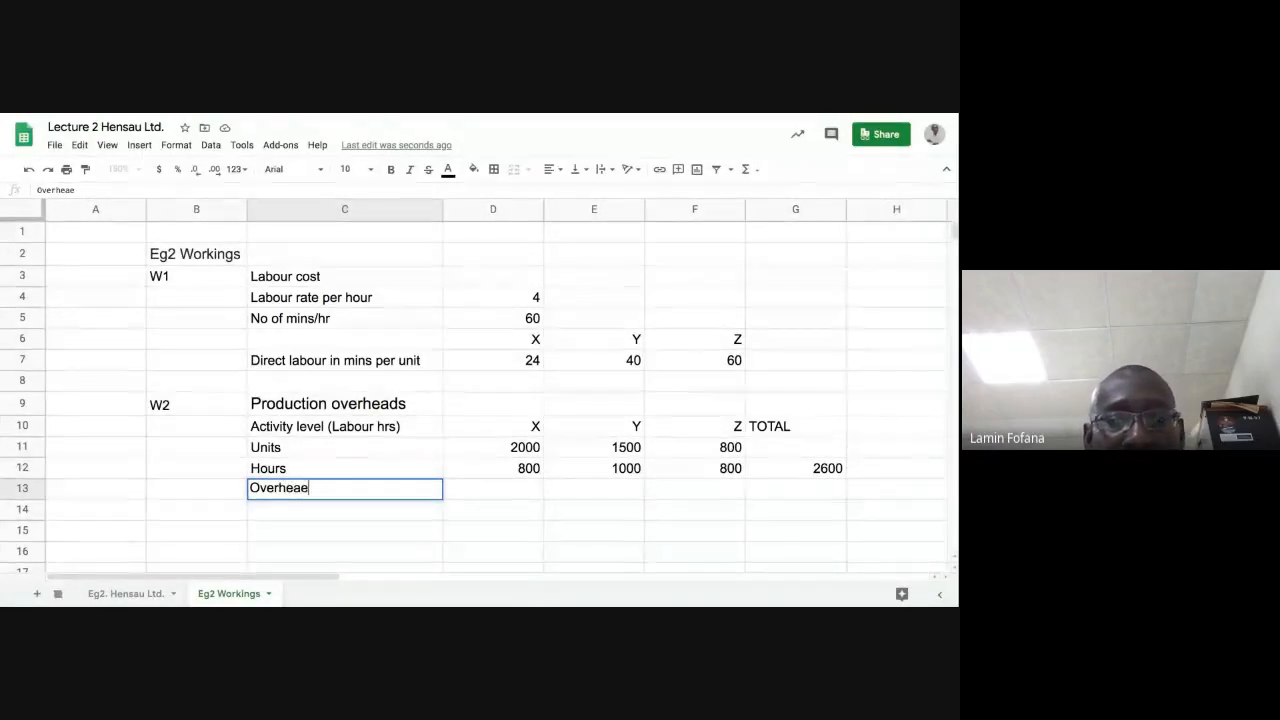
key("BackSpace")
type("ds")
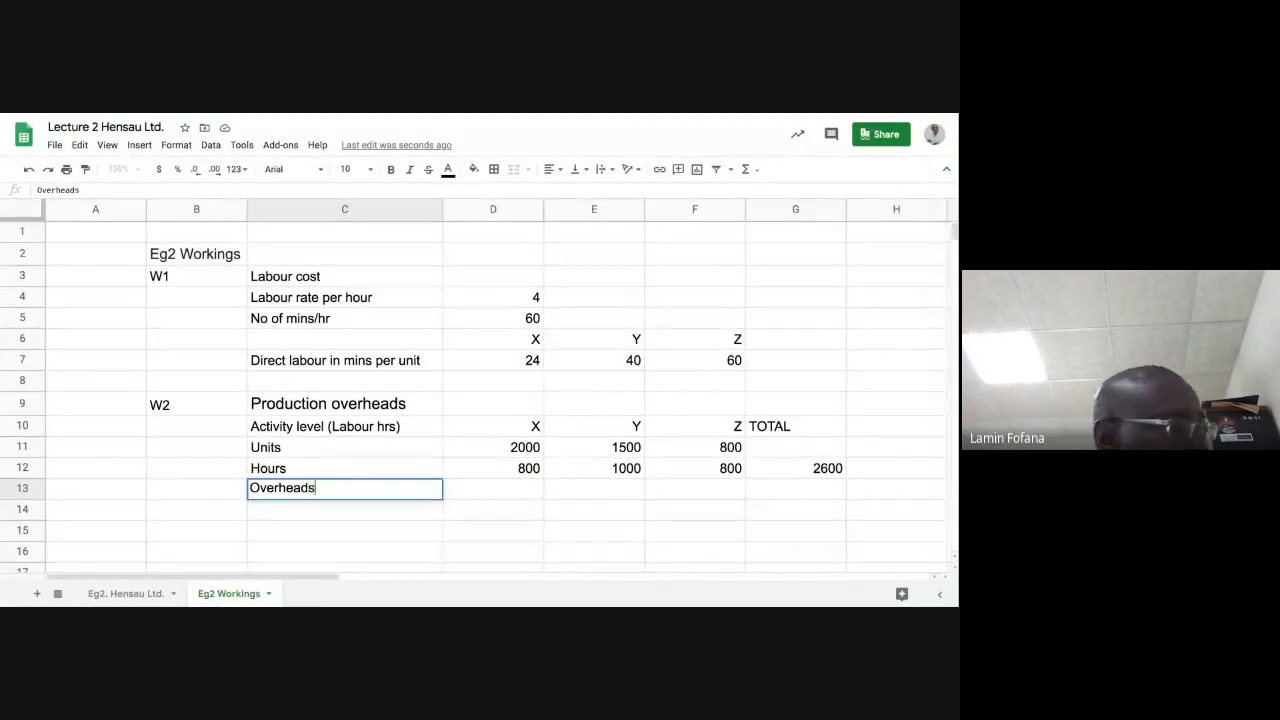
key("Return")
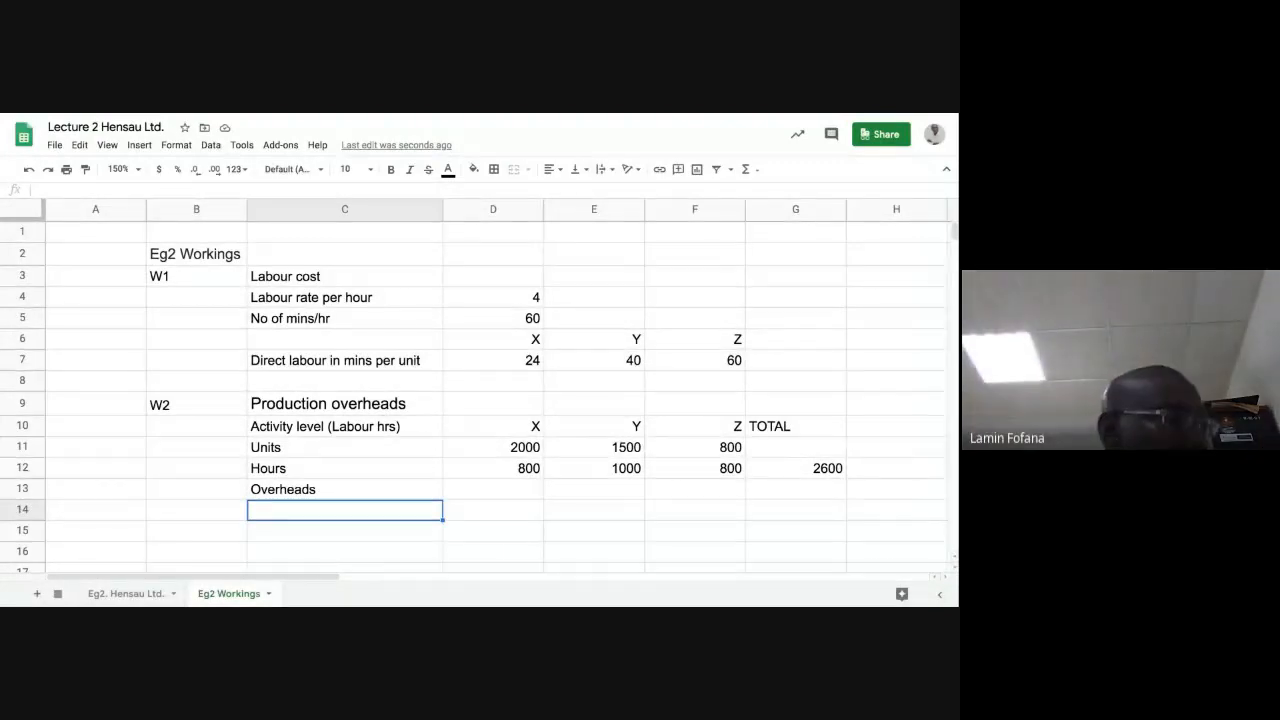
left_click(320, 494)
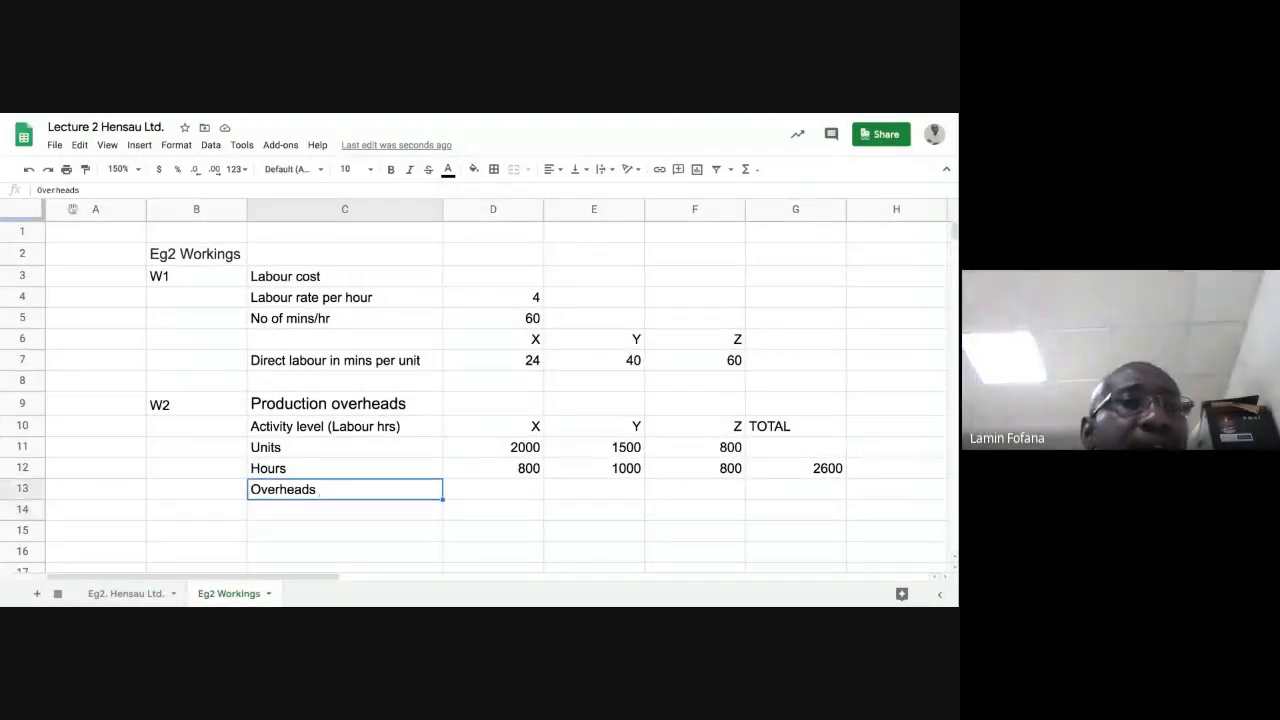
key("Return")
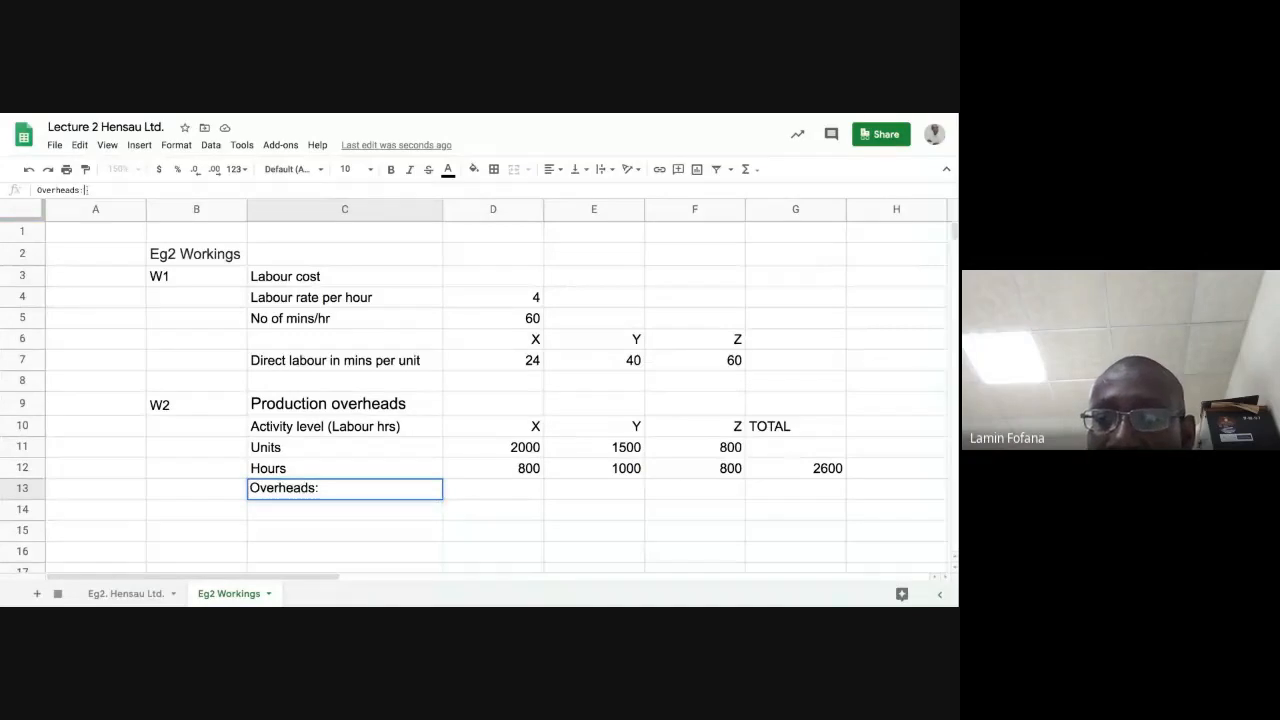
key("Return")
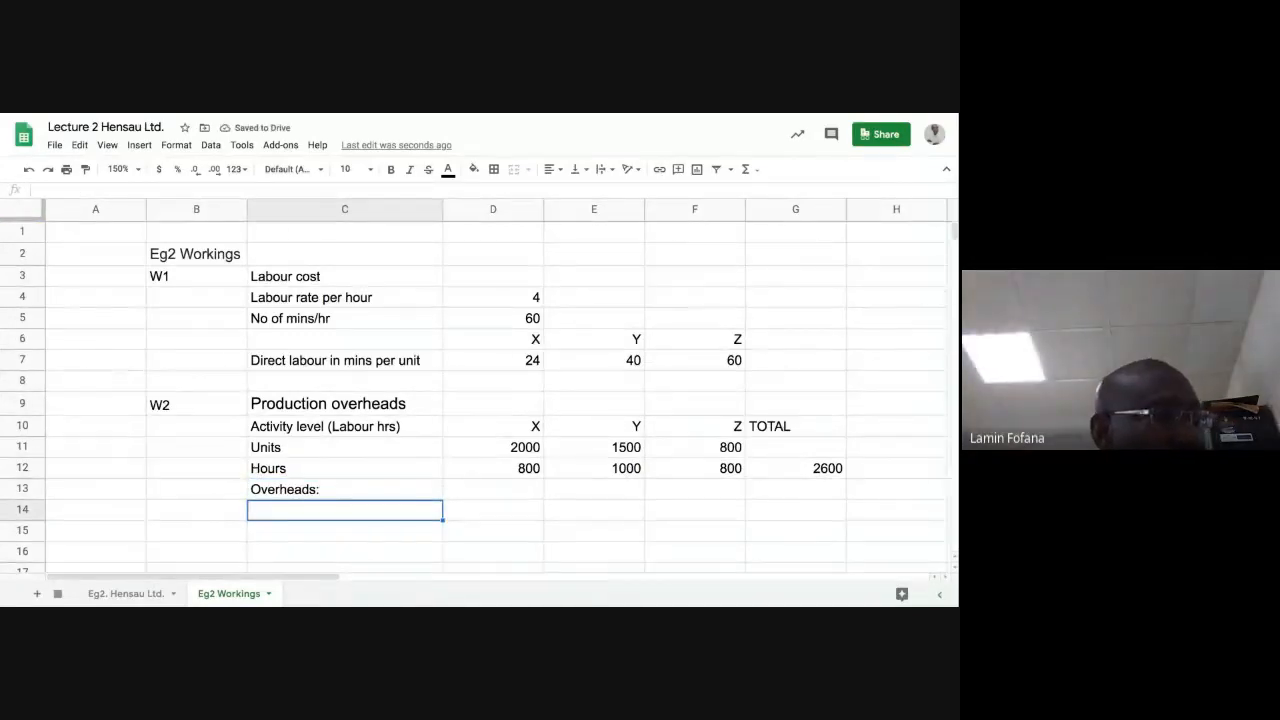
Enter the overhead item label "Material rect and insp" in C14
type("M")
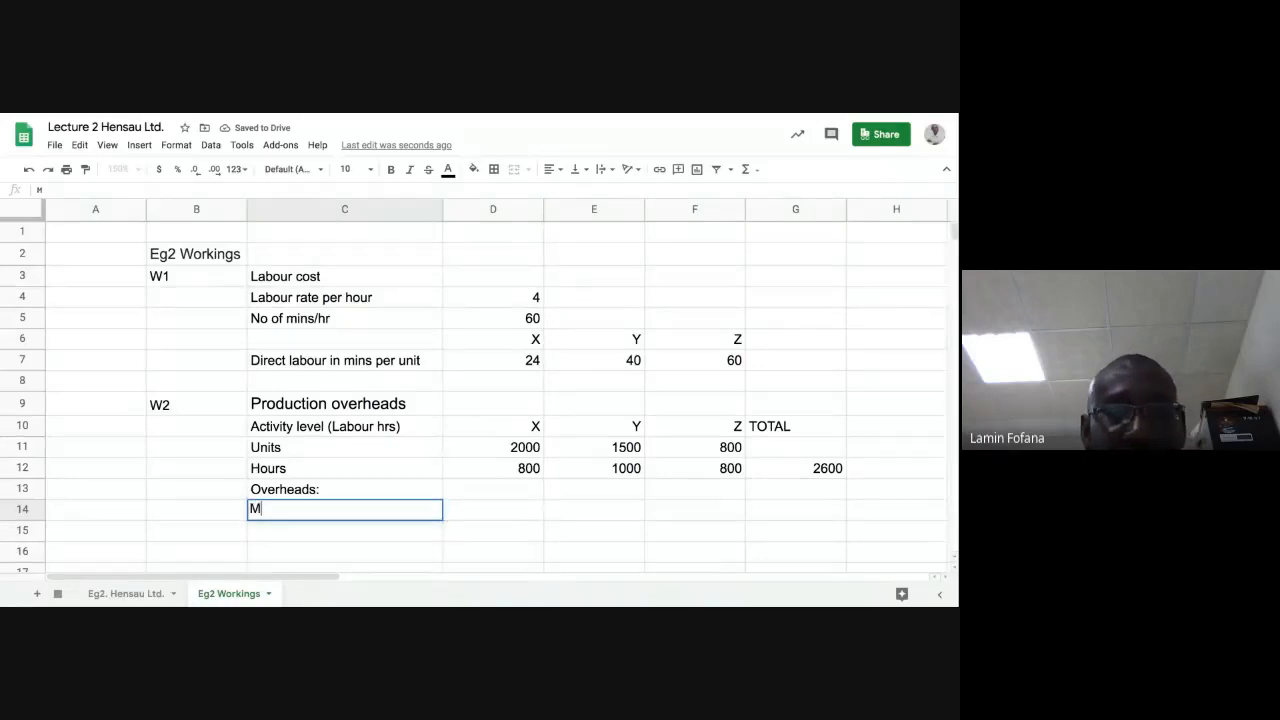
type("aterial")
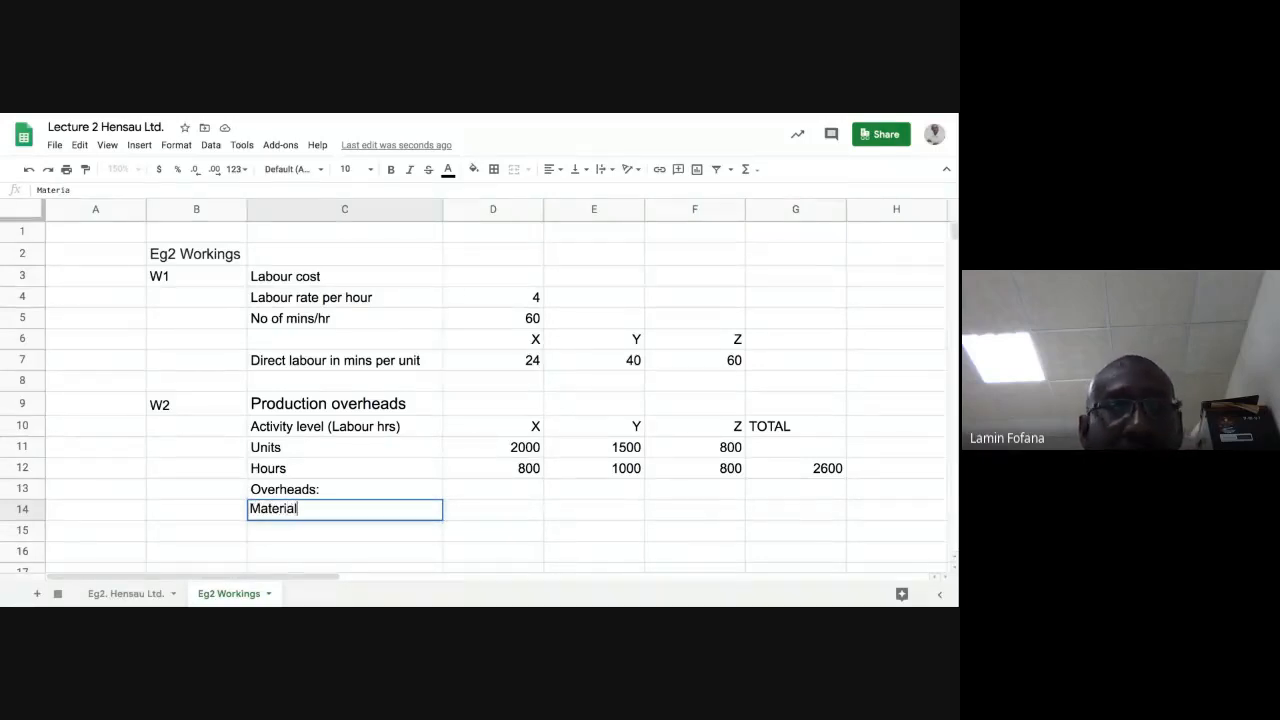
type(" re")
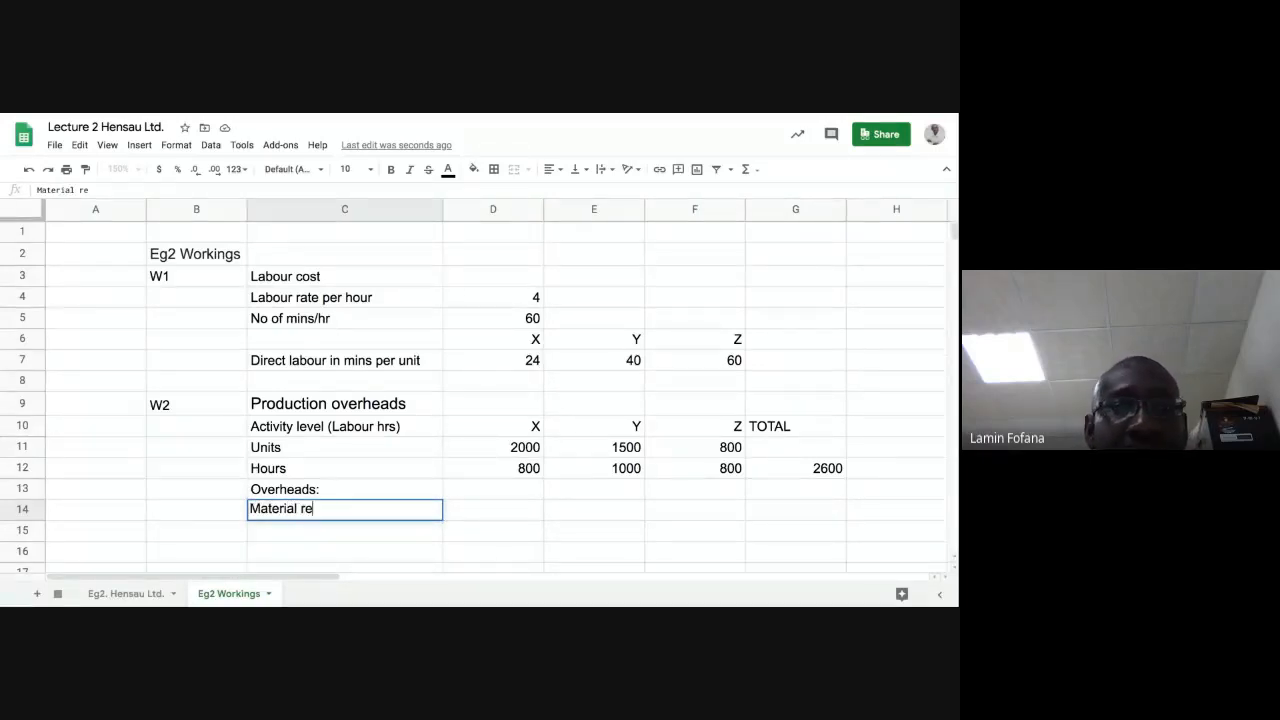
type("ct")
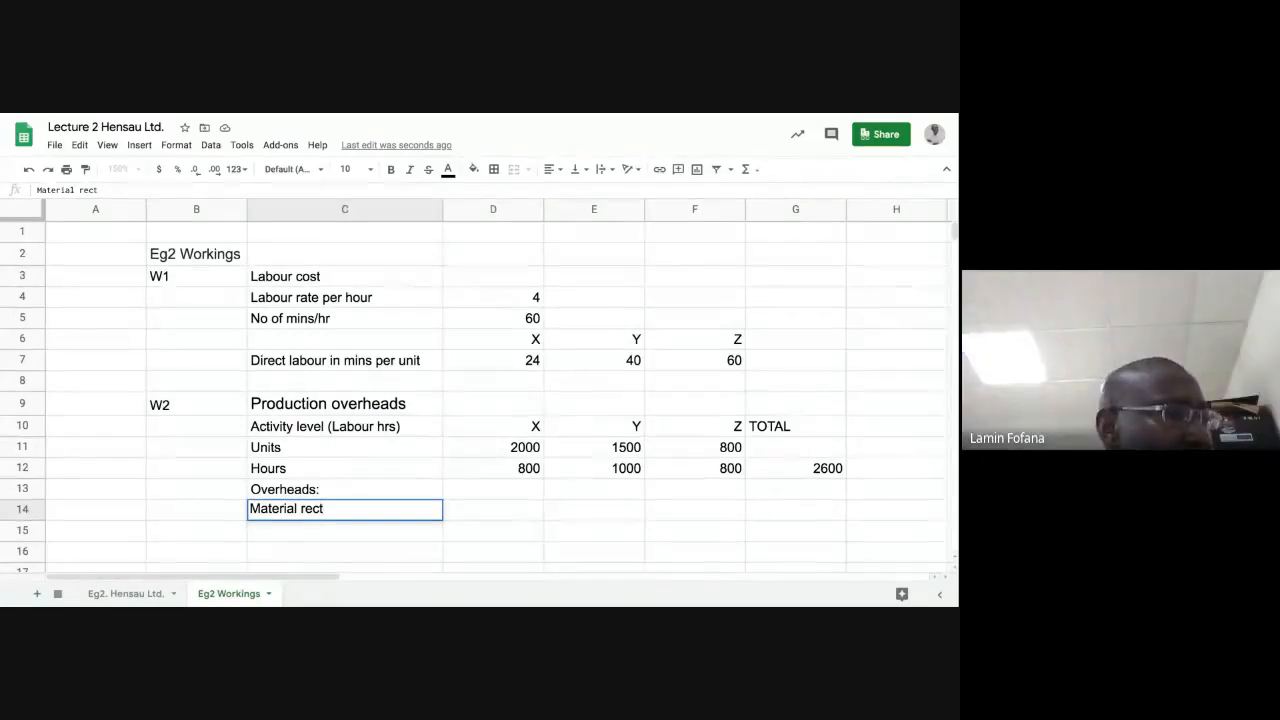
type(" and ibn")
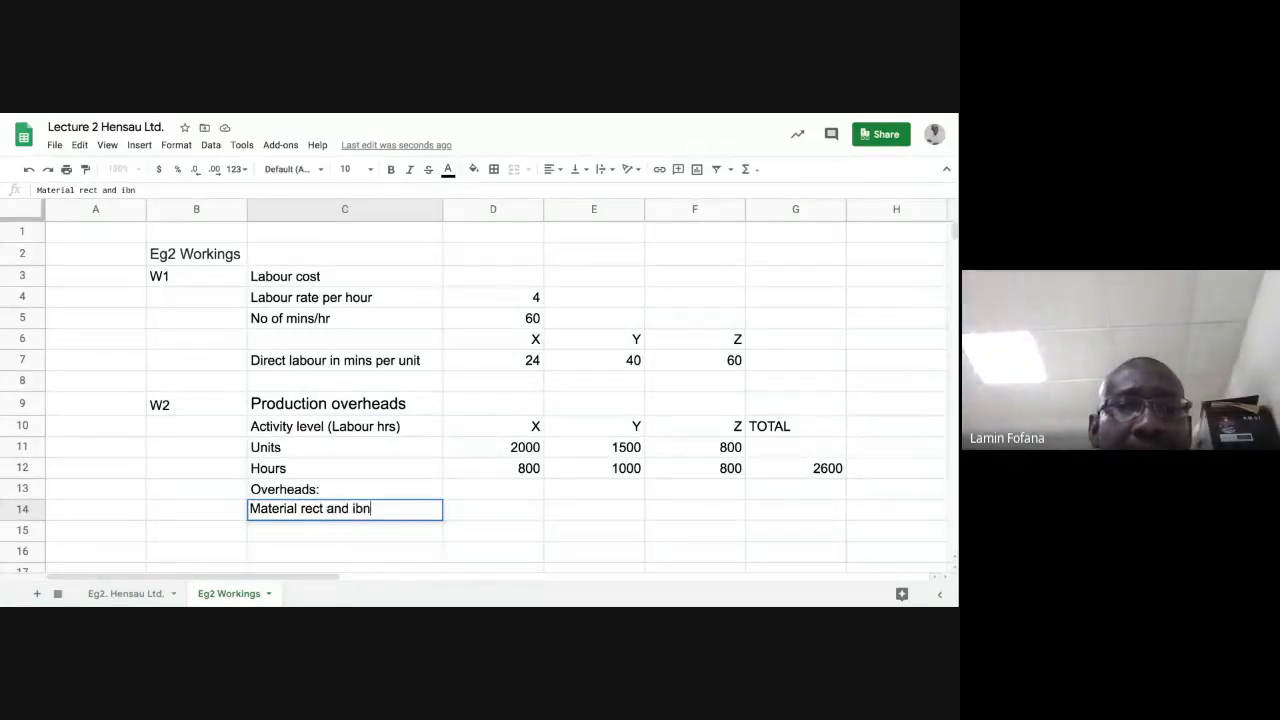
key("BackSpace")
key("BackSpace")
type("n")
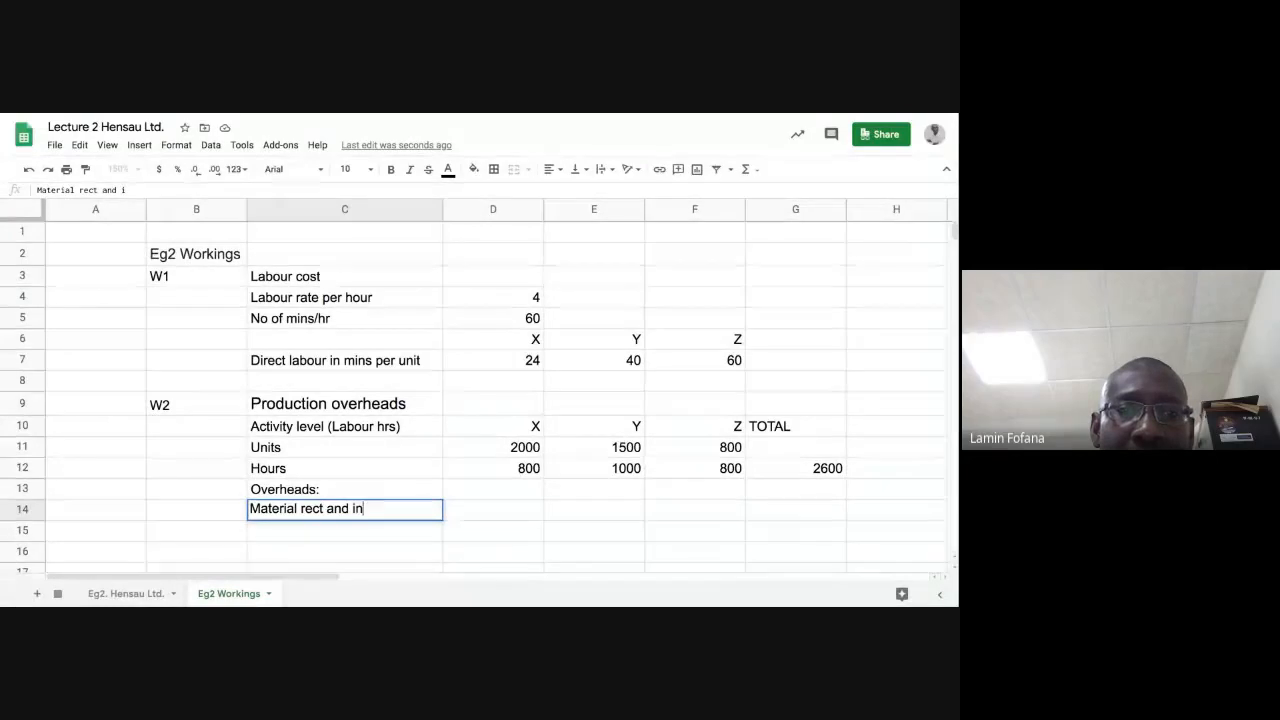
type("sp")
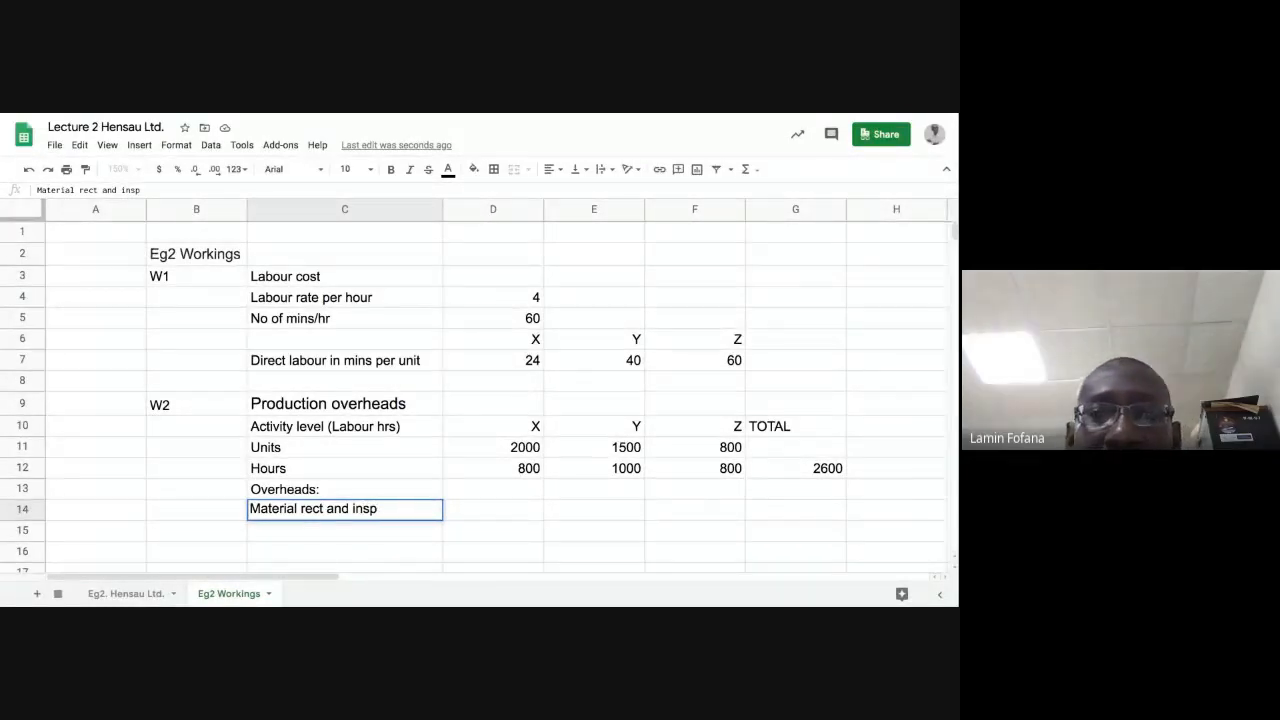
Enter 15600 in G14 as the total for the "Material rect and insp" overhead
key("Right")
key("Right")
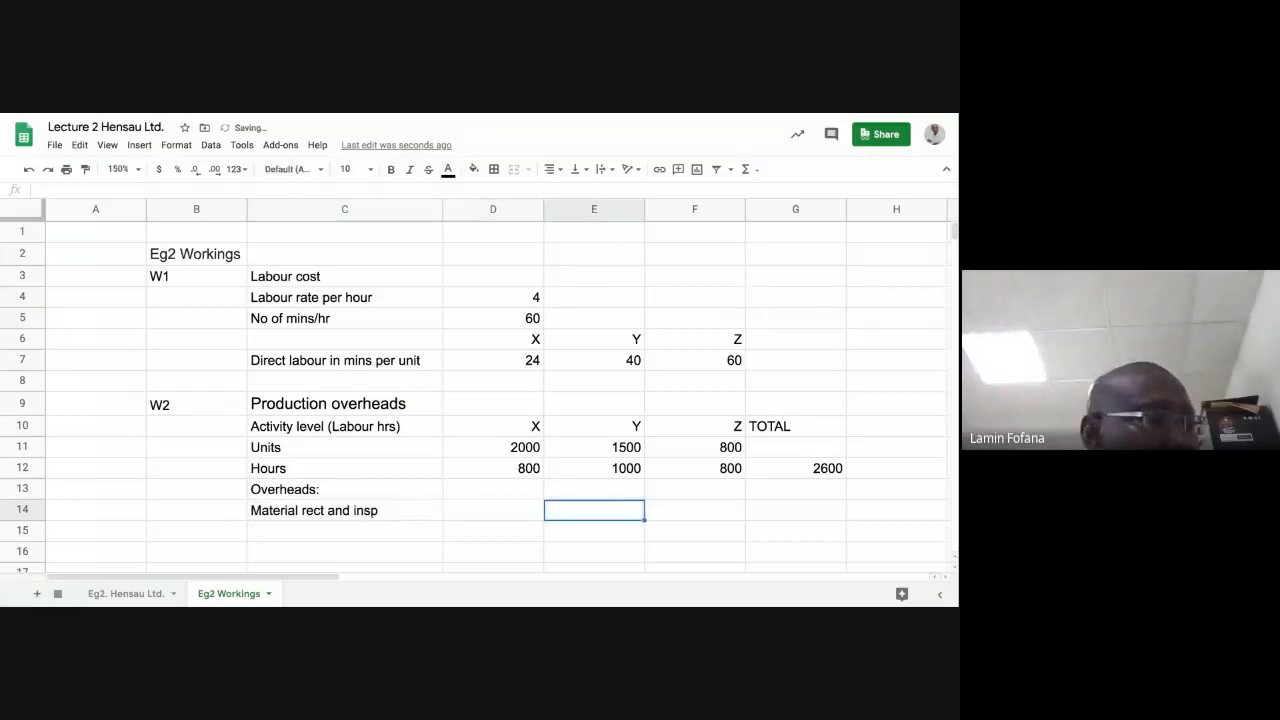
key("Right")
key("Right")
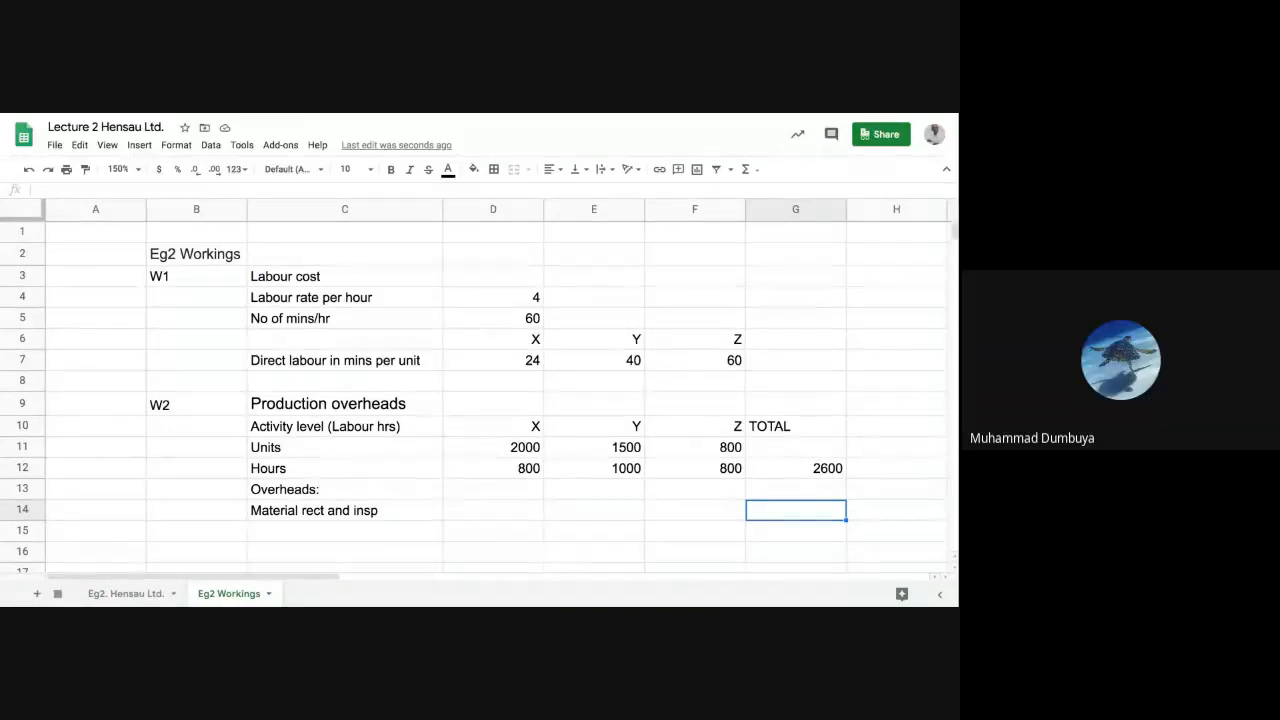
type("15600")
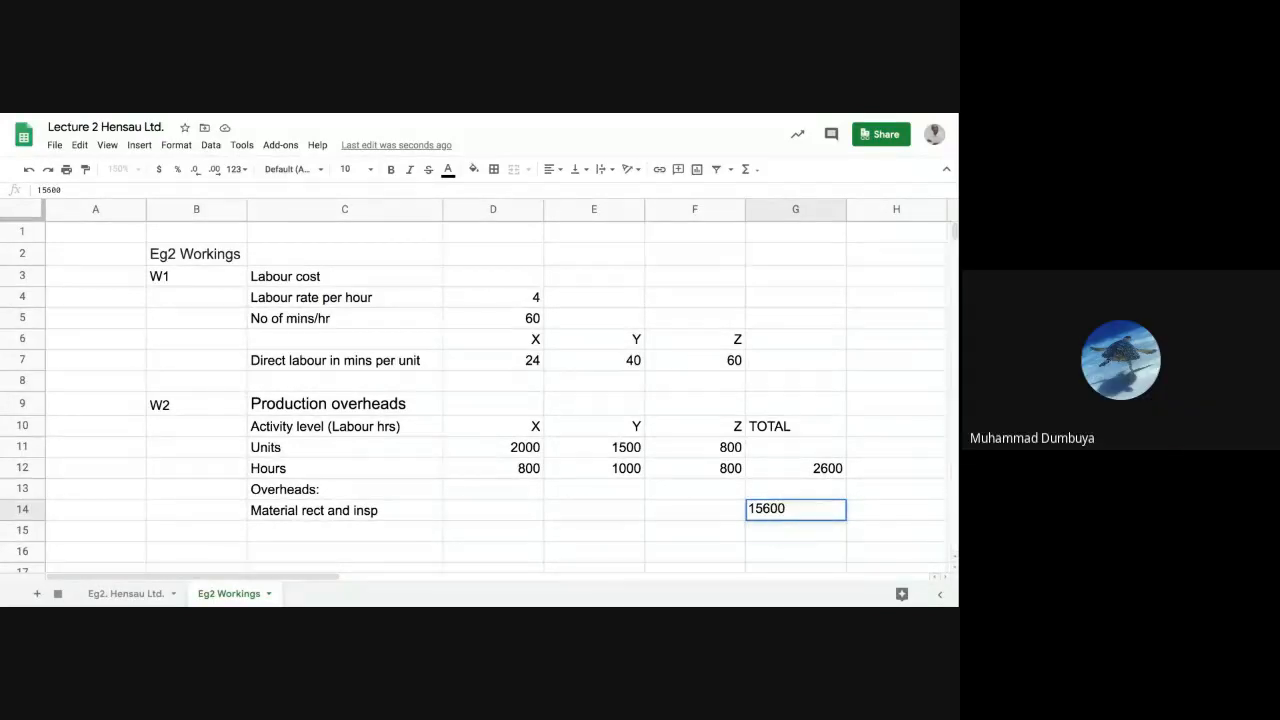
key("Return")
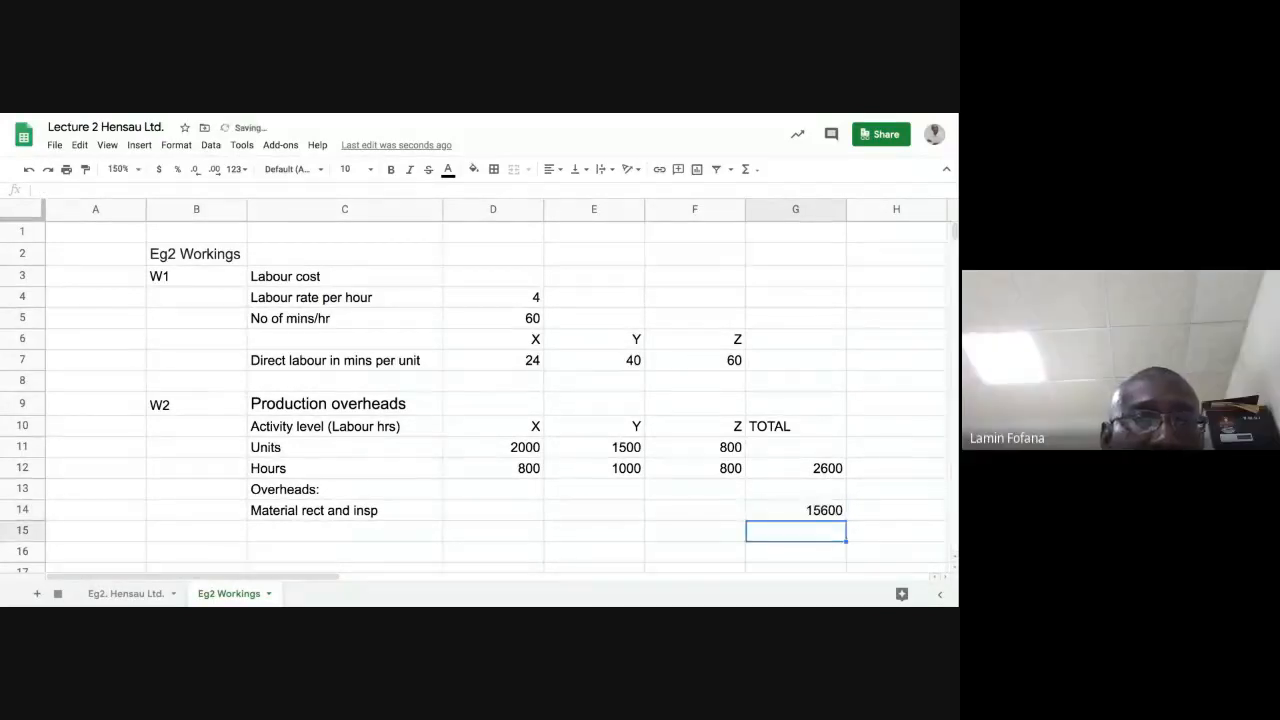
Add a Power overhead in row 15, labelled in C15, with 19500 in the TOTAL column at G15
left_click(267, 537)
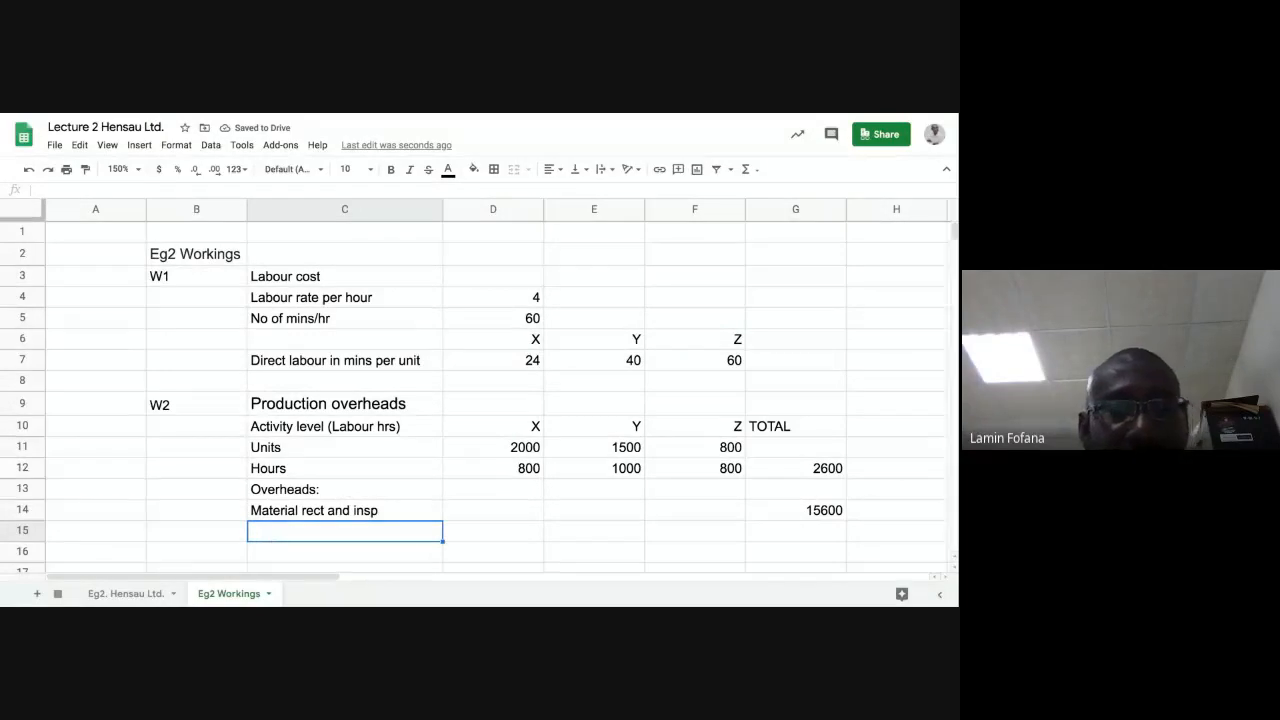
type("Powee")
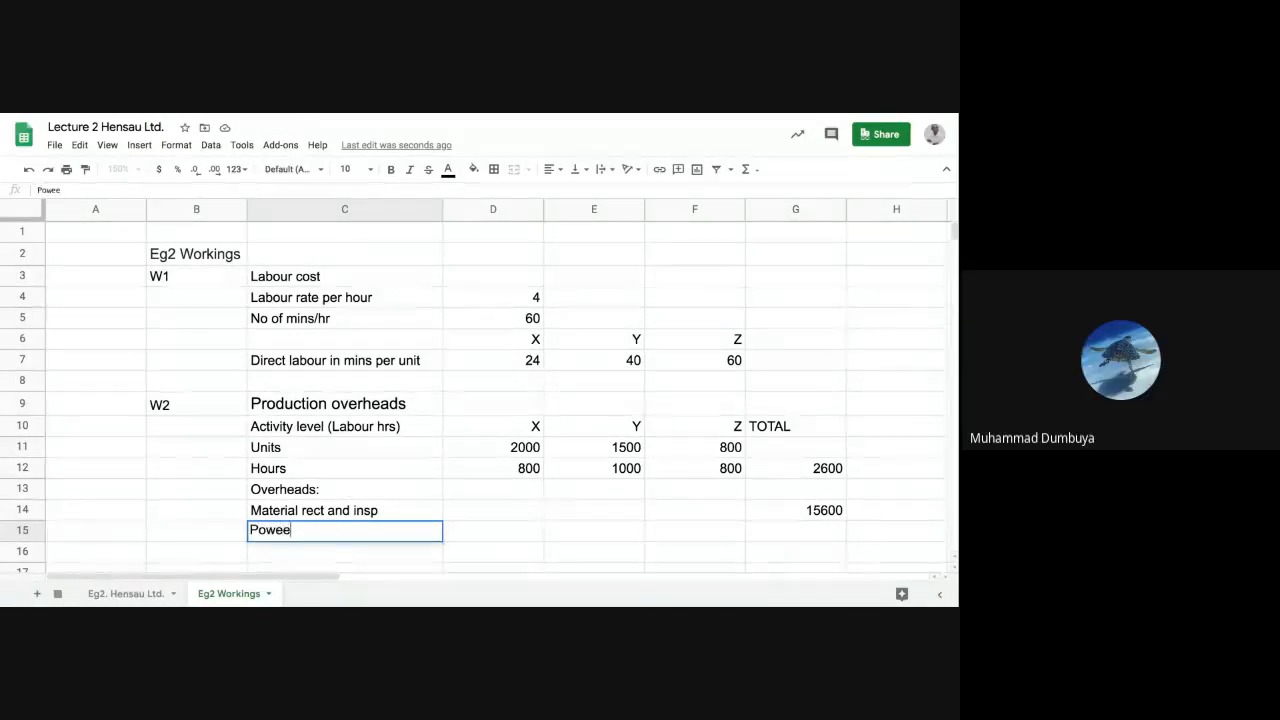
key("BackSpace")
type("r")
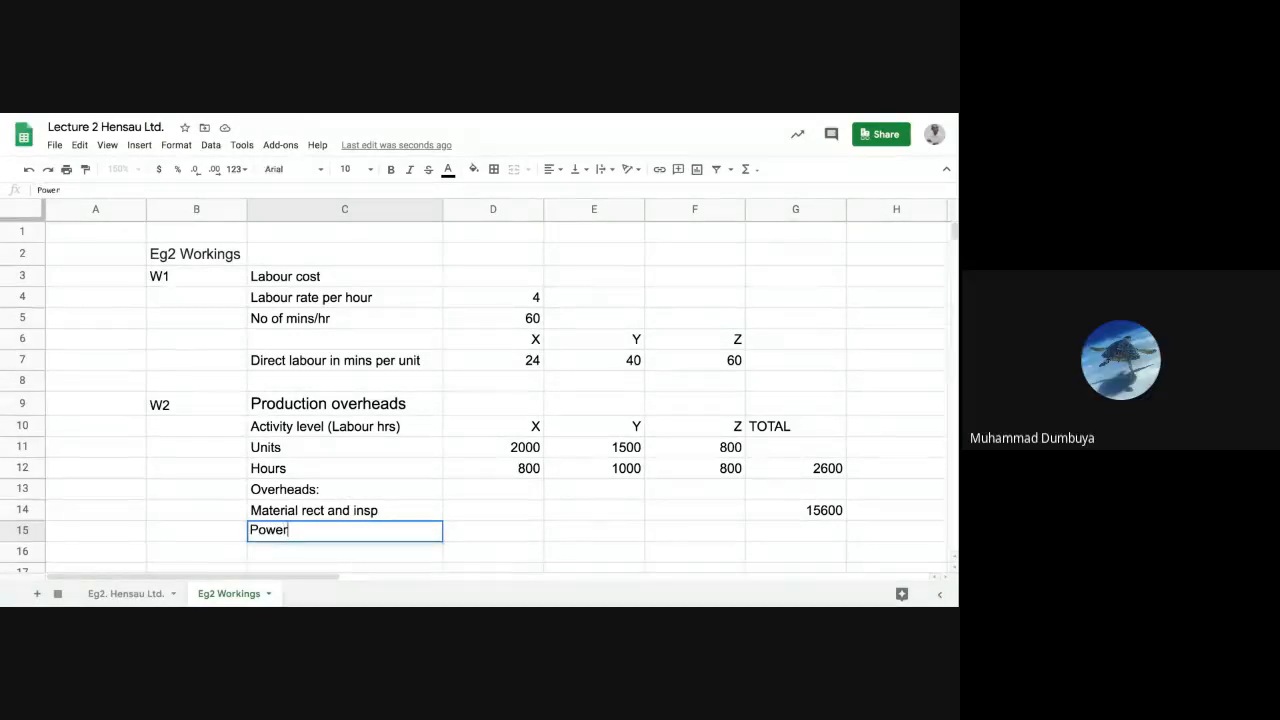
key("Tab")
key("Tab")
key("Tab")
key("Tab")
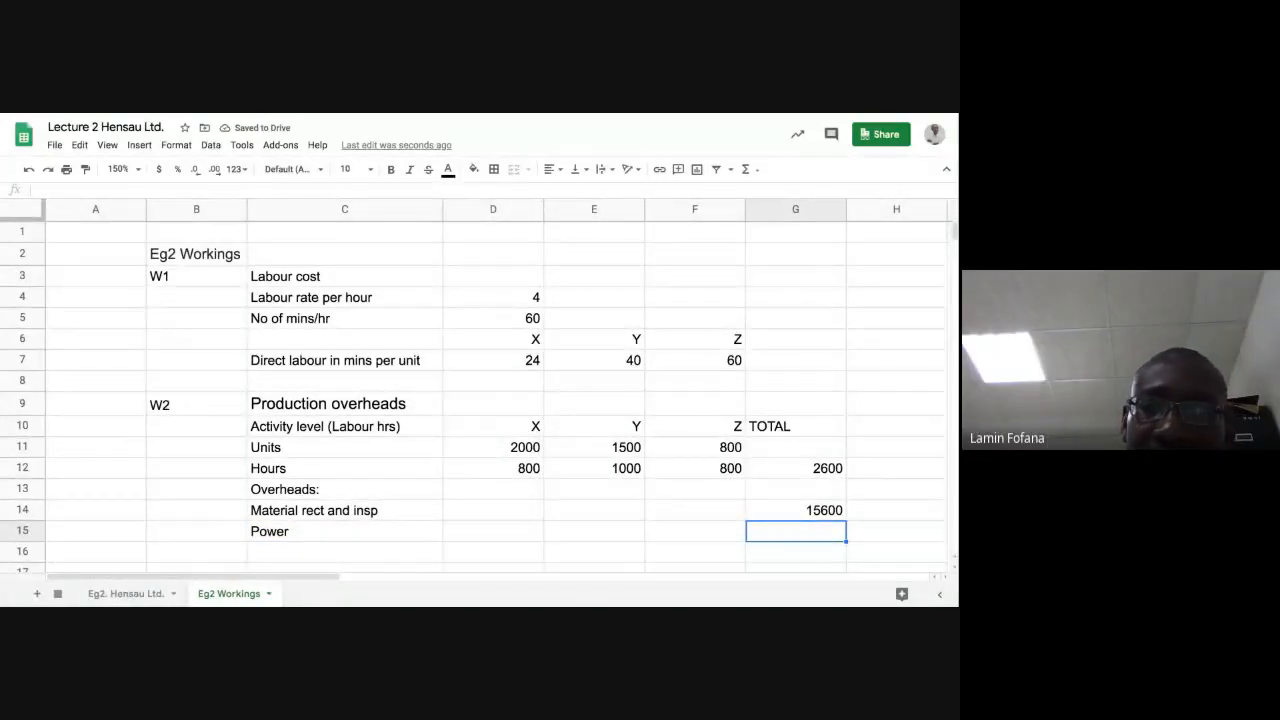
type("1")
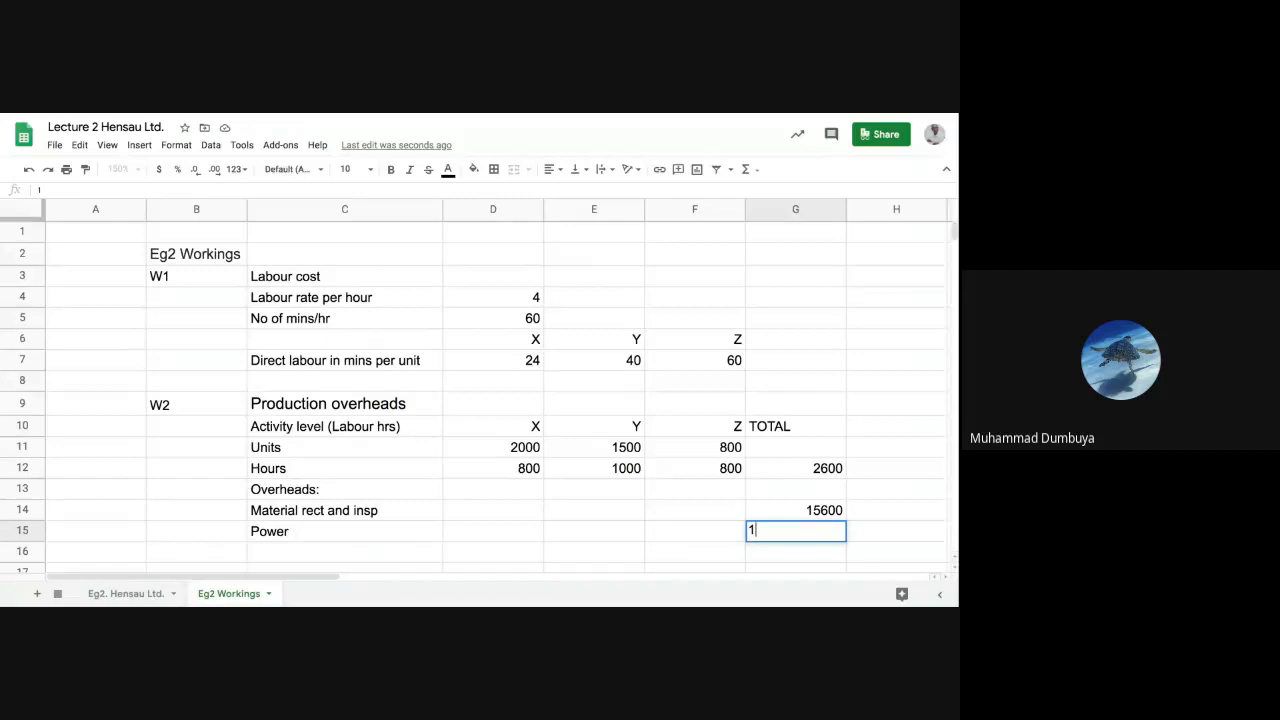
type("9500")
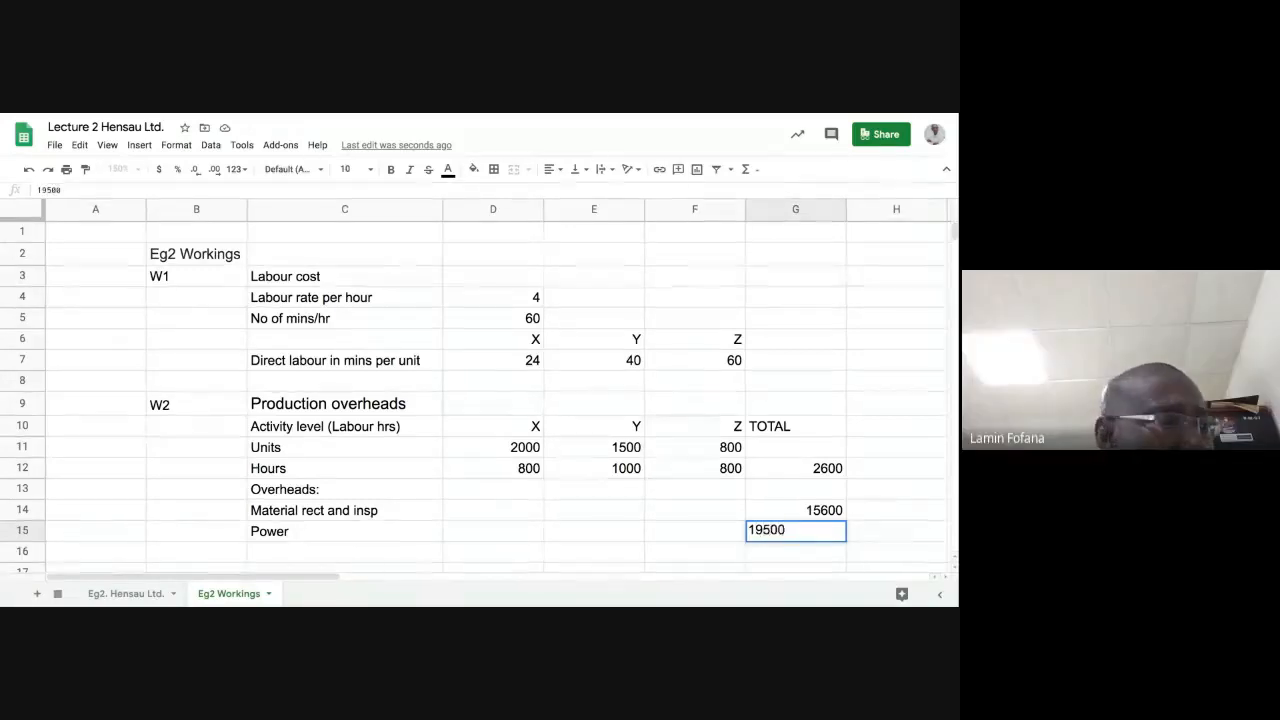
key("Return")
Enter the overhead item label "Material handling" in C16
left_click(296, 552)
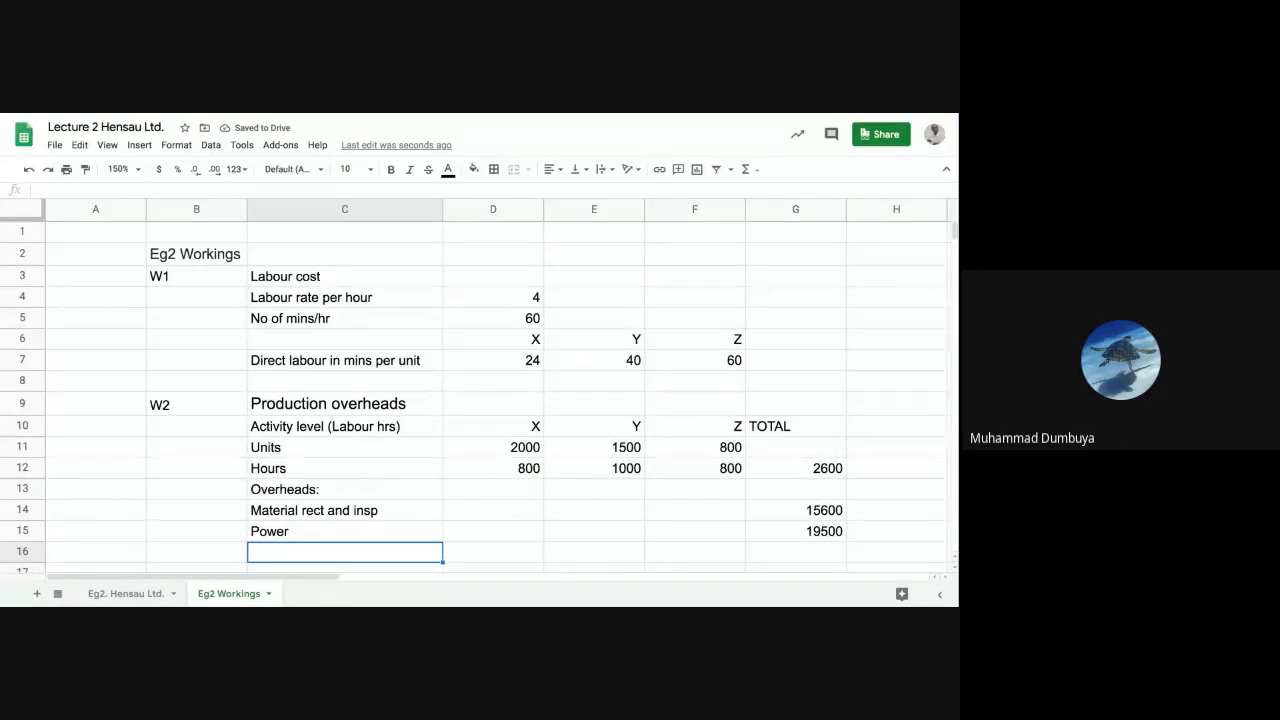
type("M")
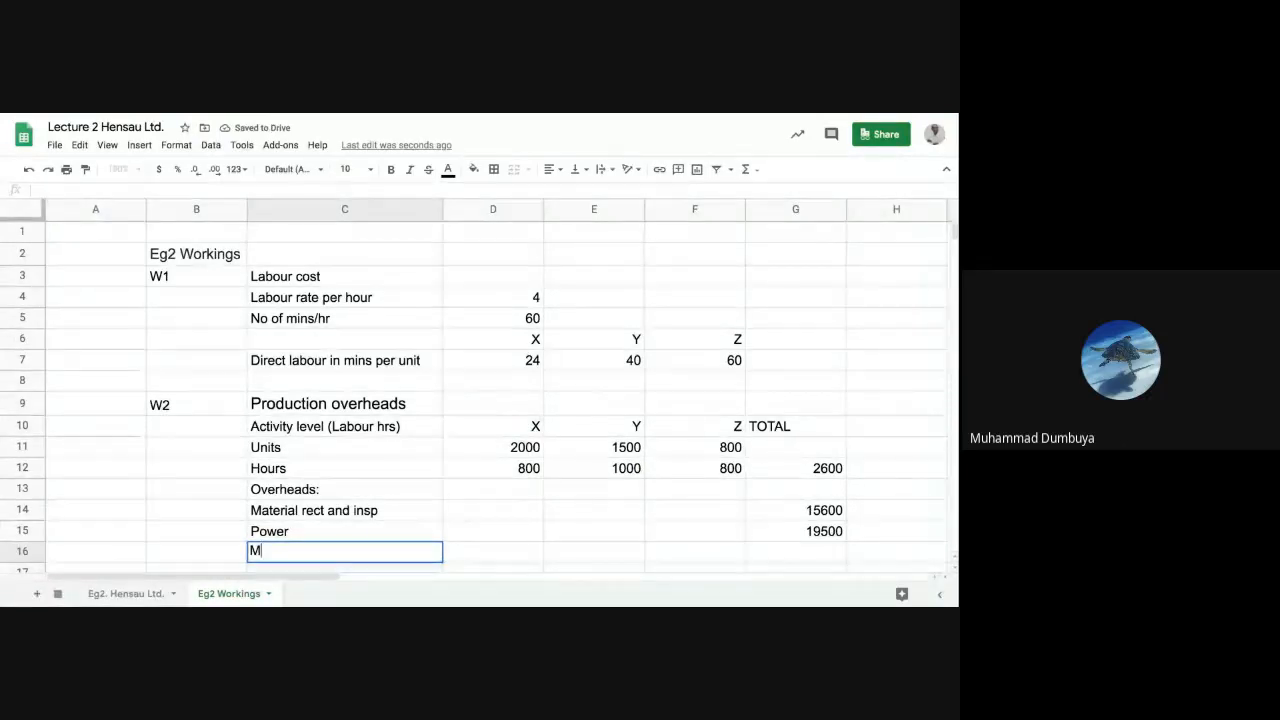
type("ate")
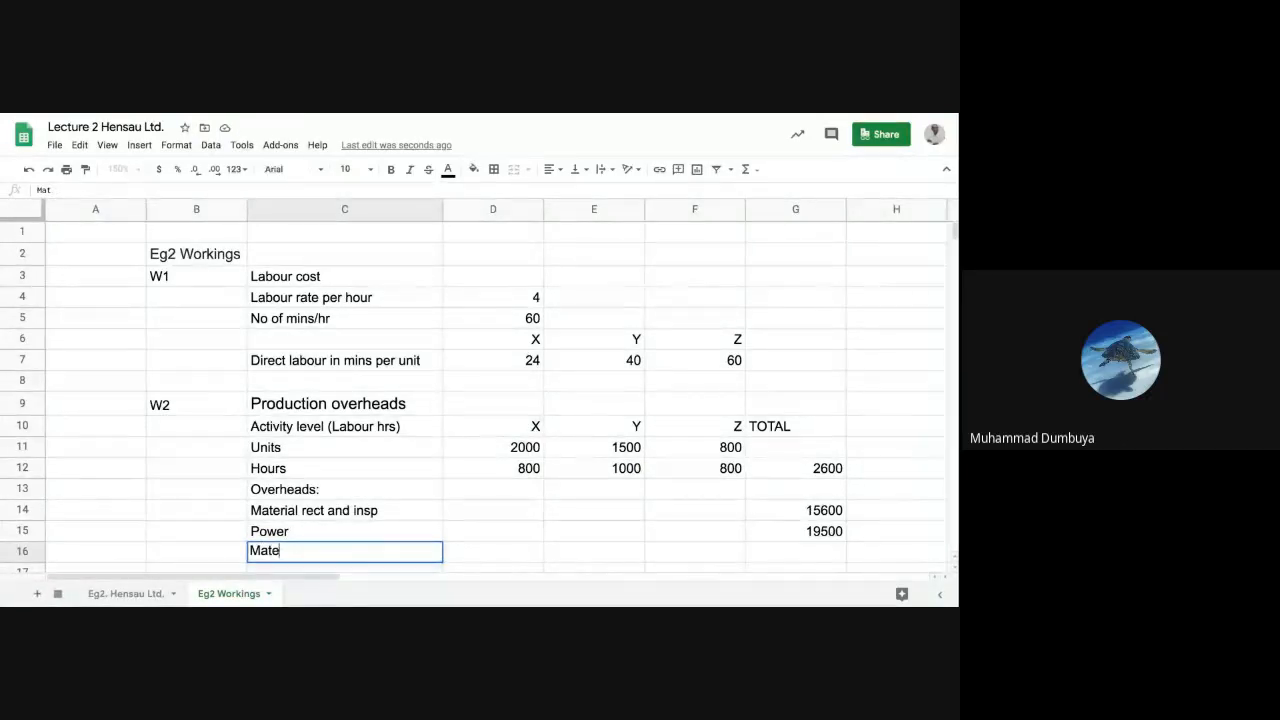
type("ri")
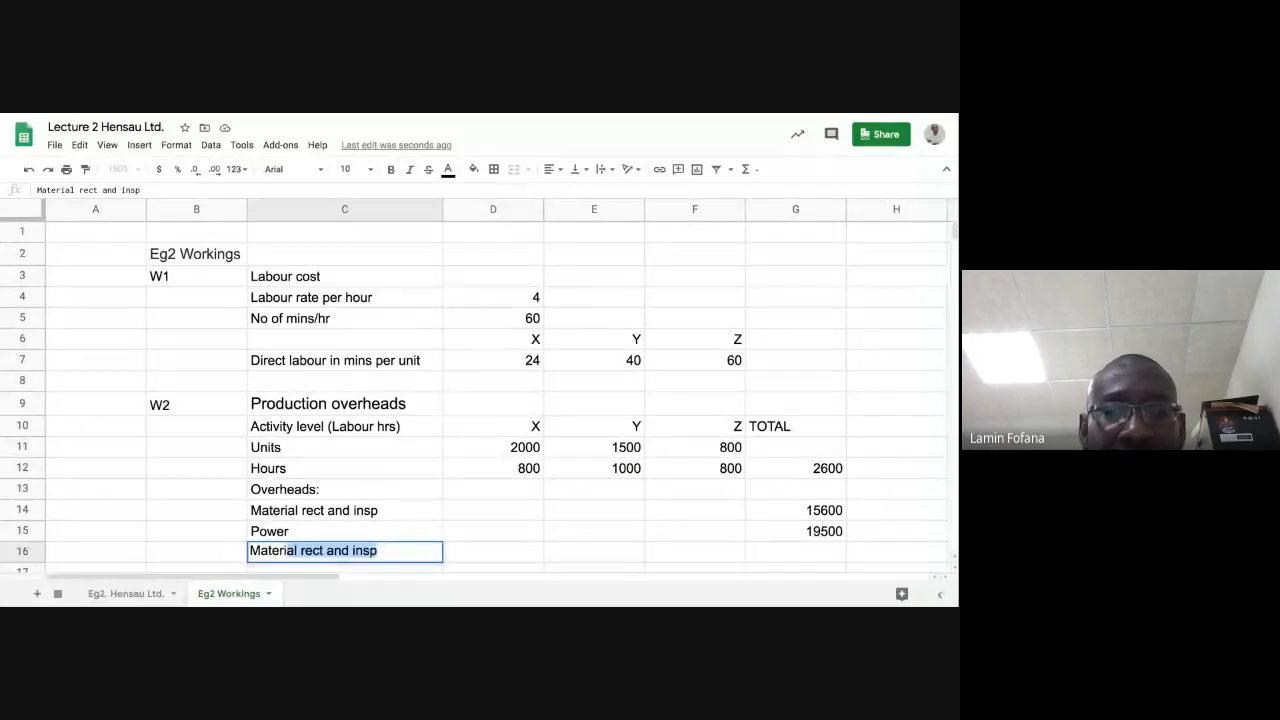
type("al")
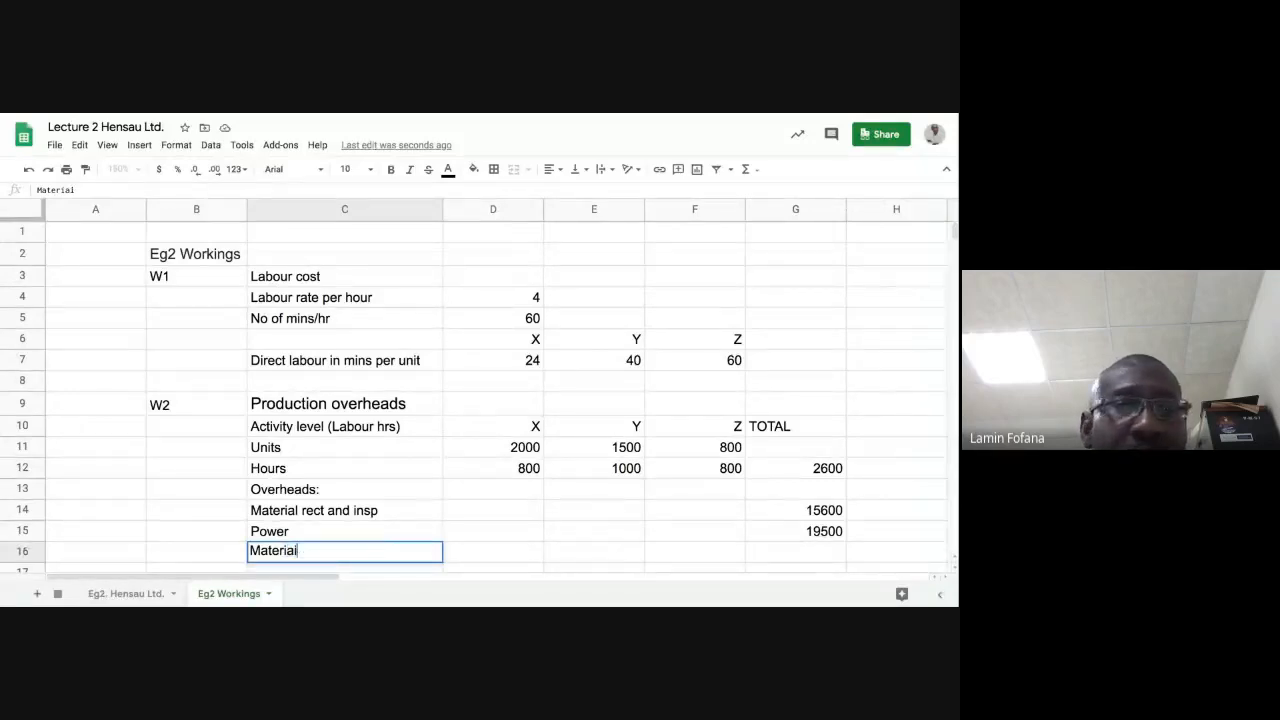
type("l")
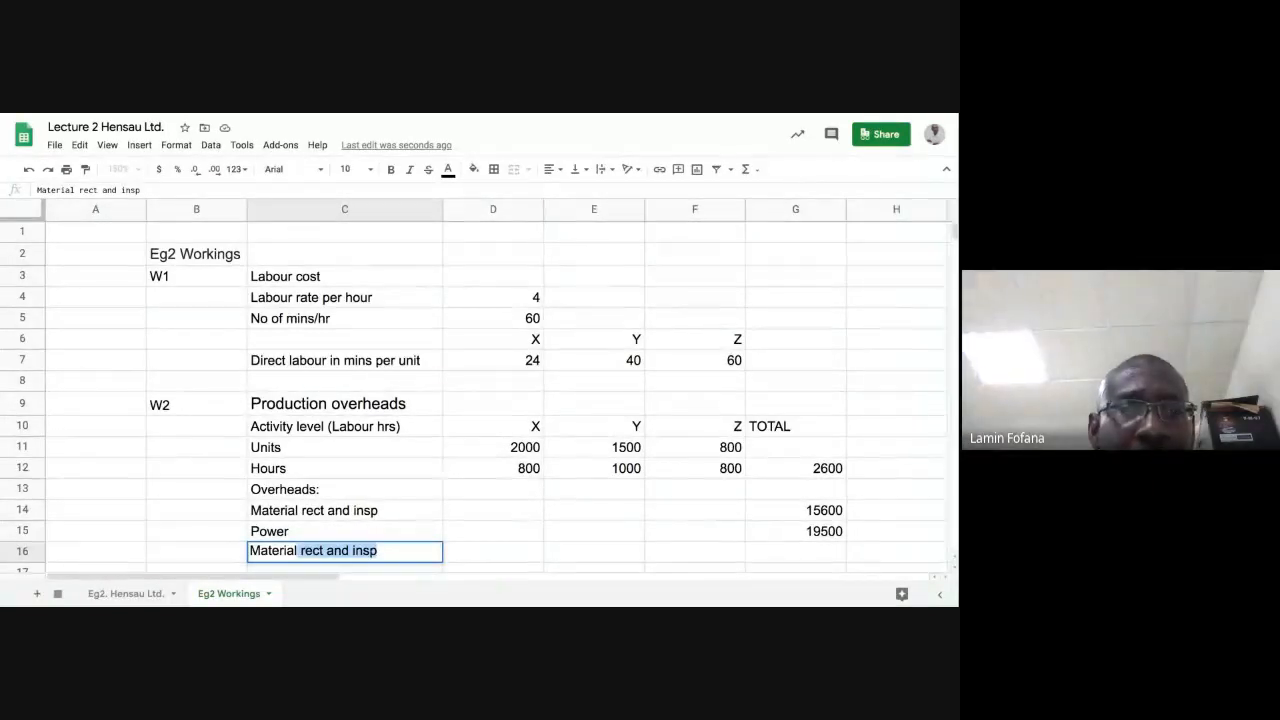
type(" handl")
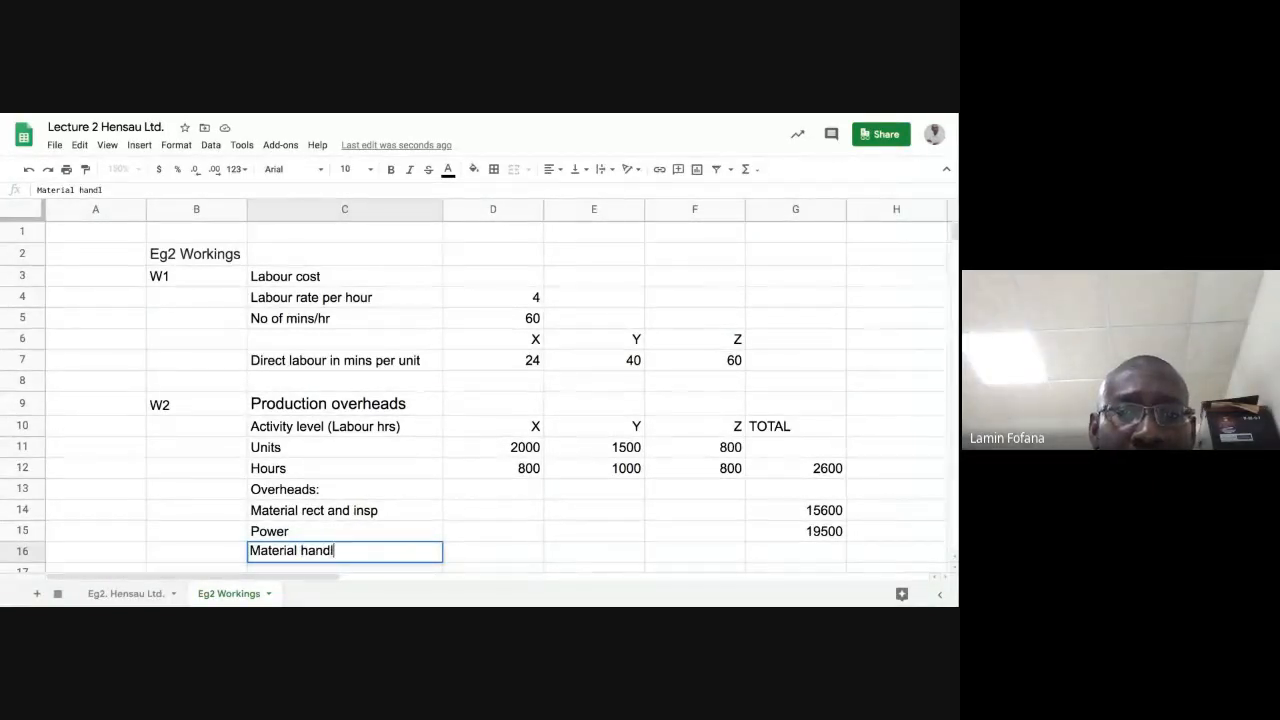
type("ing")
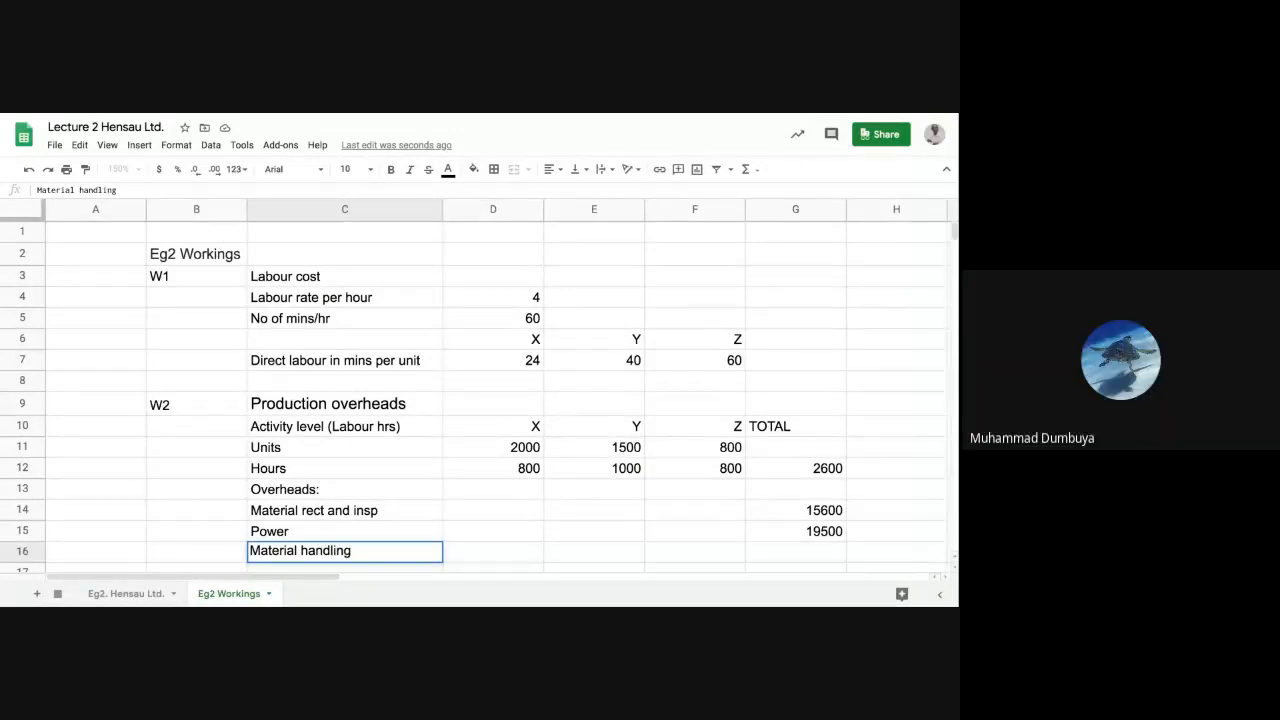
Enter 13650 in G16 as the total for the Material handling overhead
key("Tab")
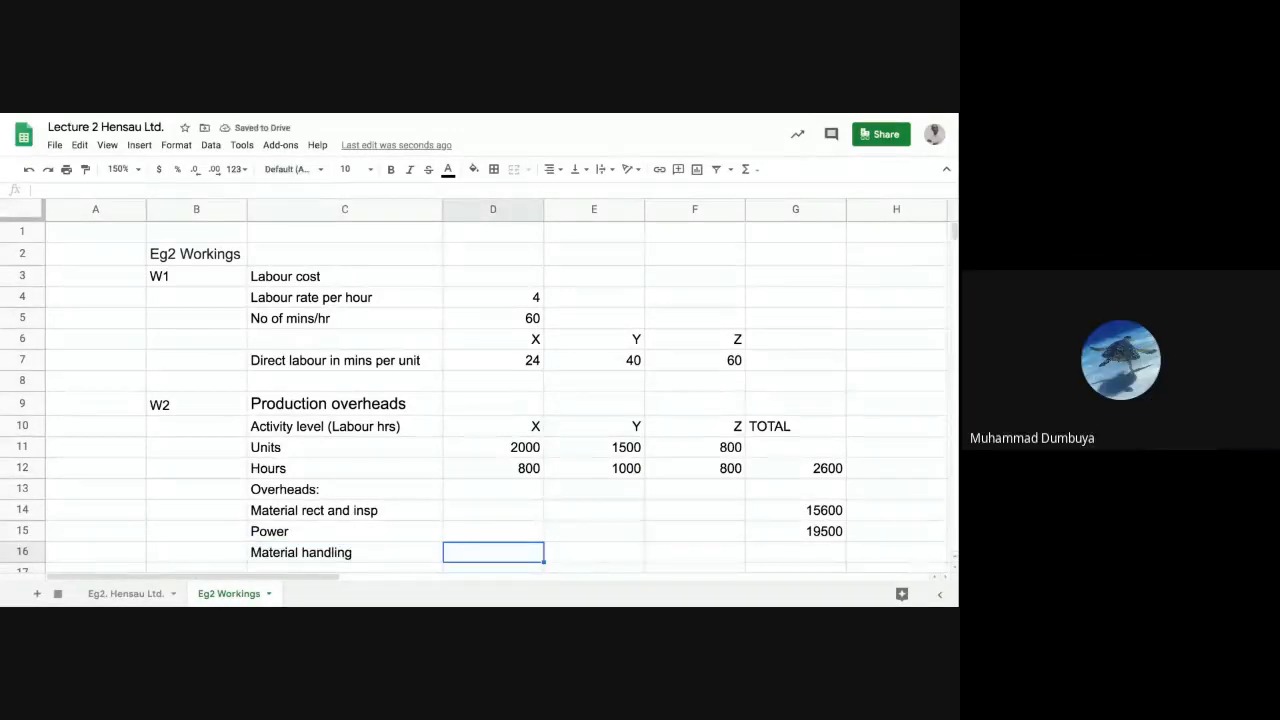
key("Right")
key("Right")
key("Right")
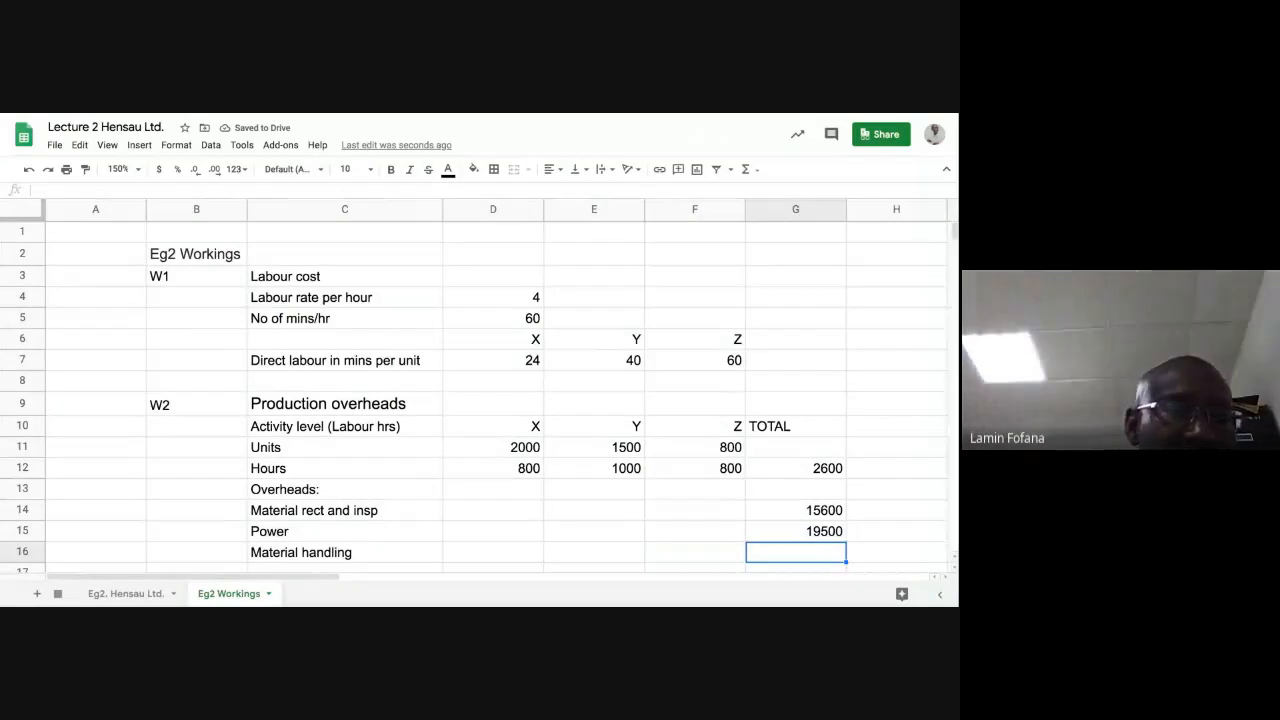
type("13650")
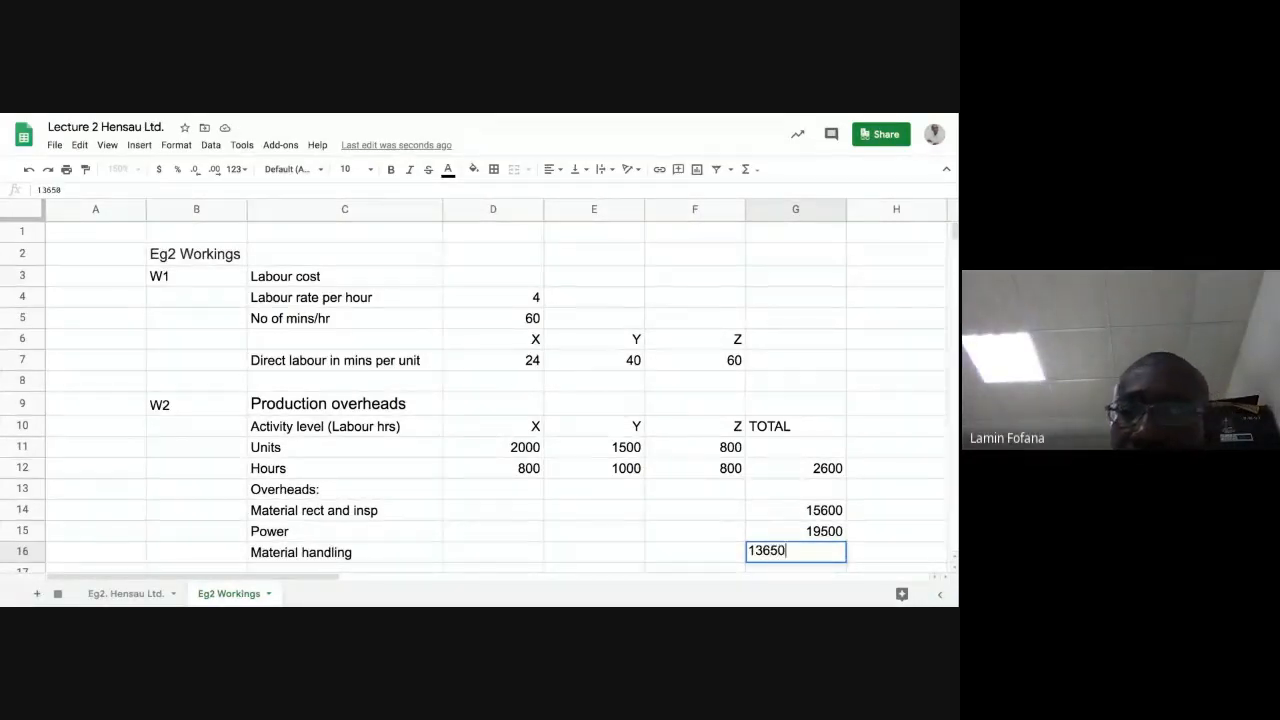
key("Return")
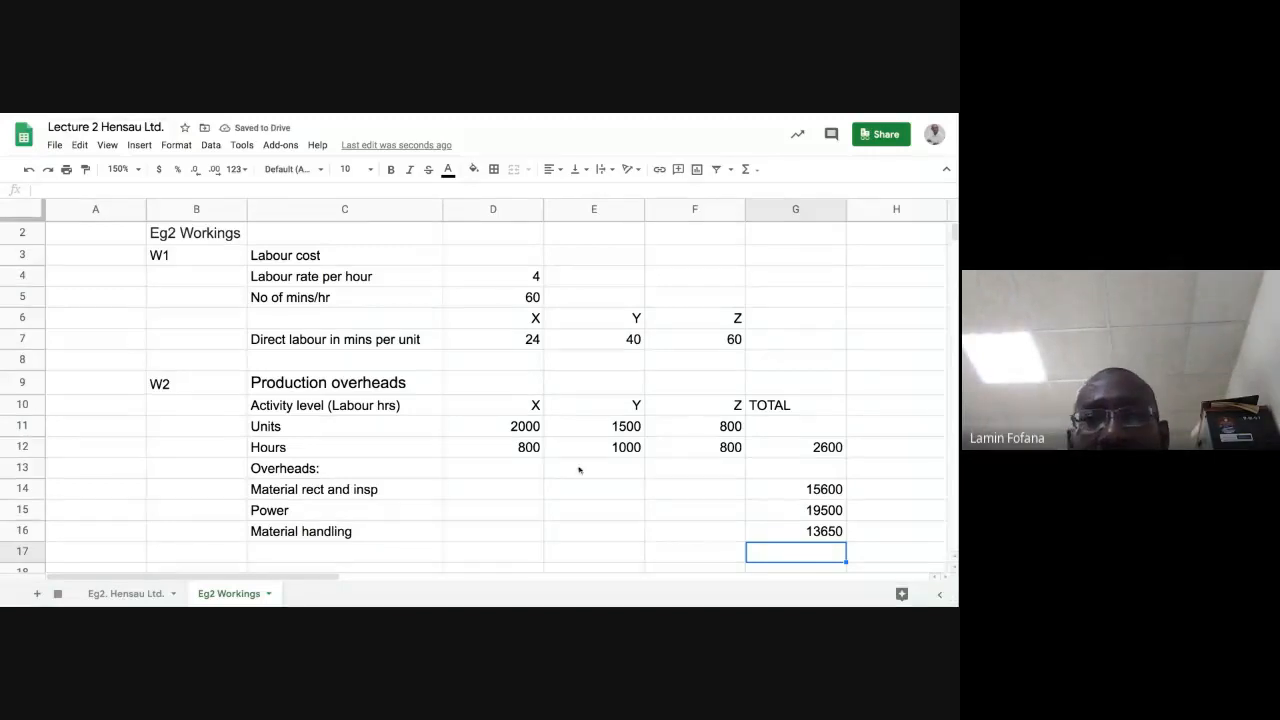
Format D11:G16 as numbers with thousands separators and no decimal places
mouse_move(522, 430)
left_mouse_down()
mouse_move(796, 490)
mouse_move(796, 531)
left_mouse_up()
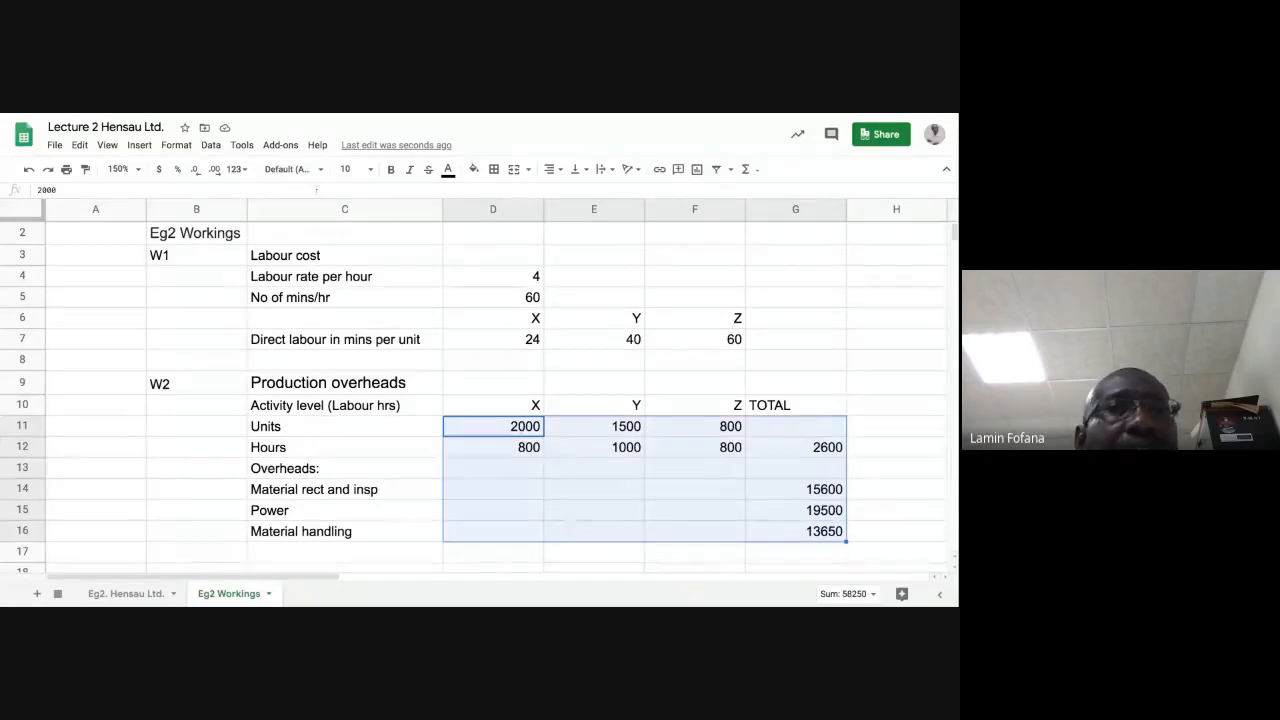
left_click(172, 147)
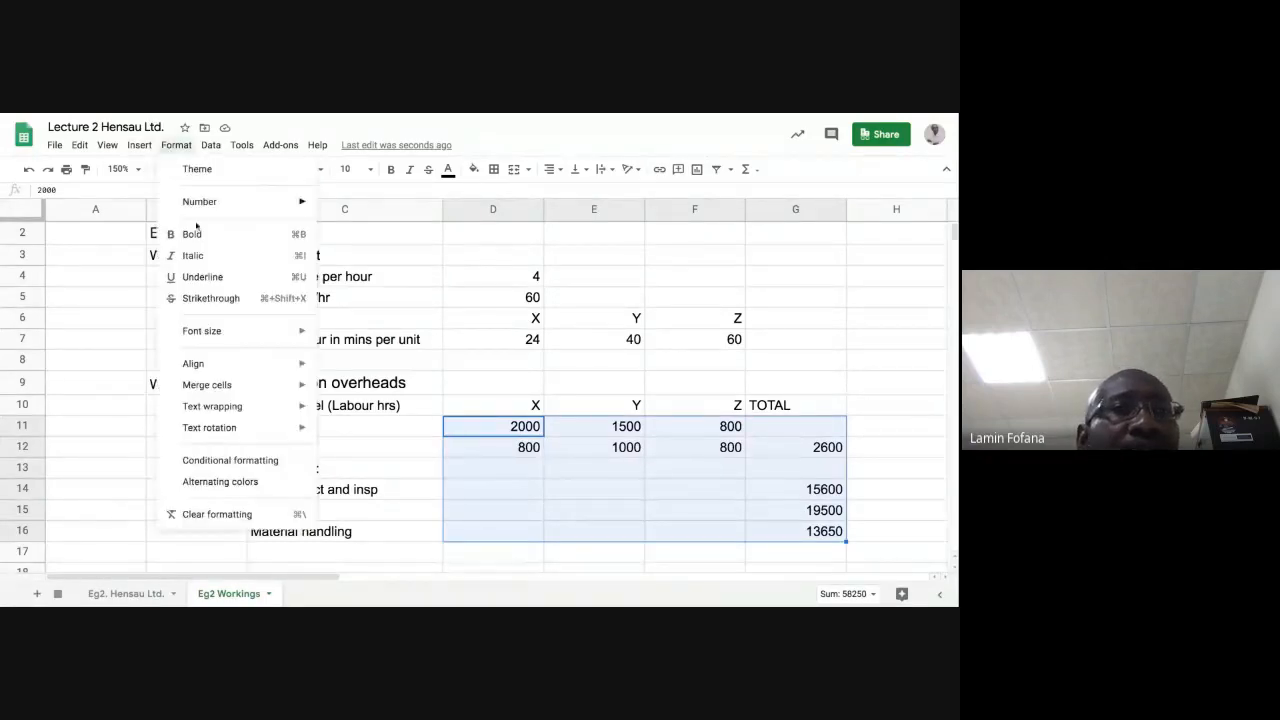
mouse_move(254, 203)
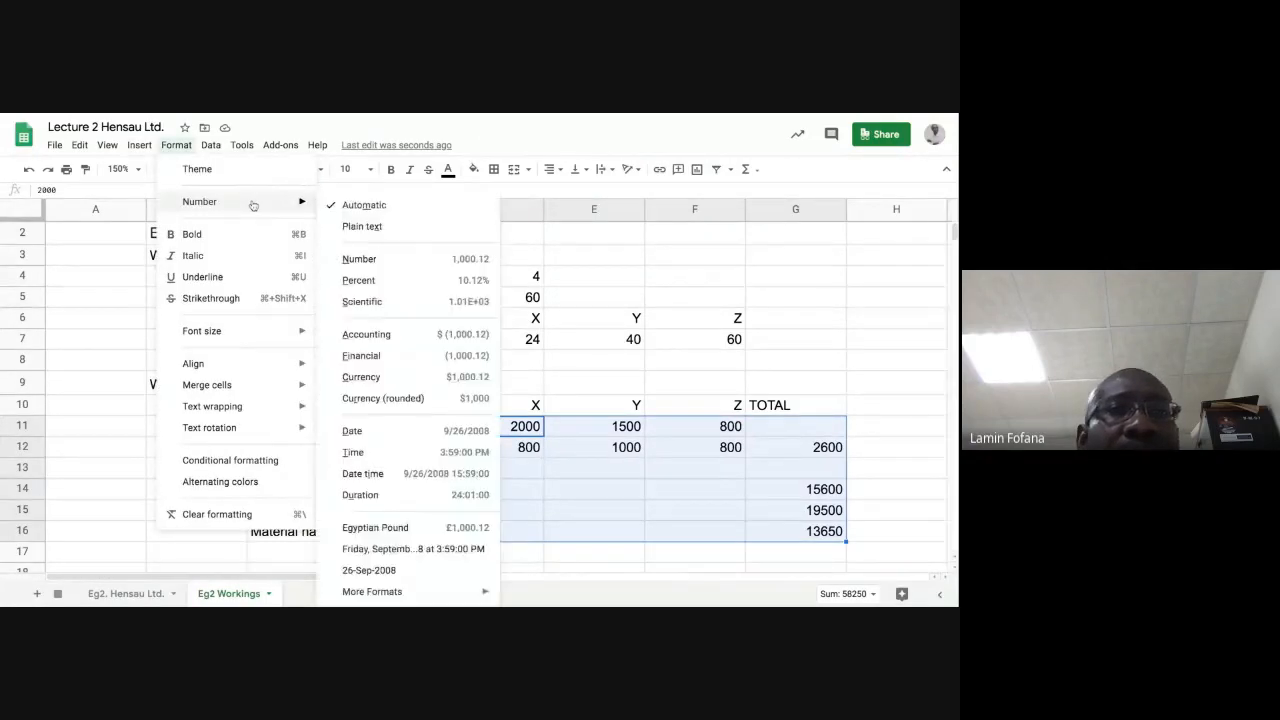
left_click(371, 261)
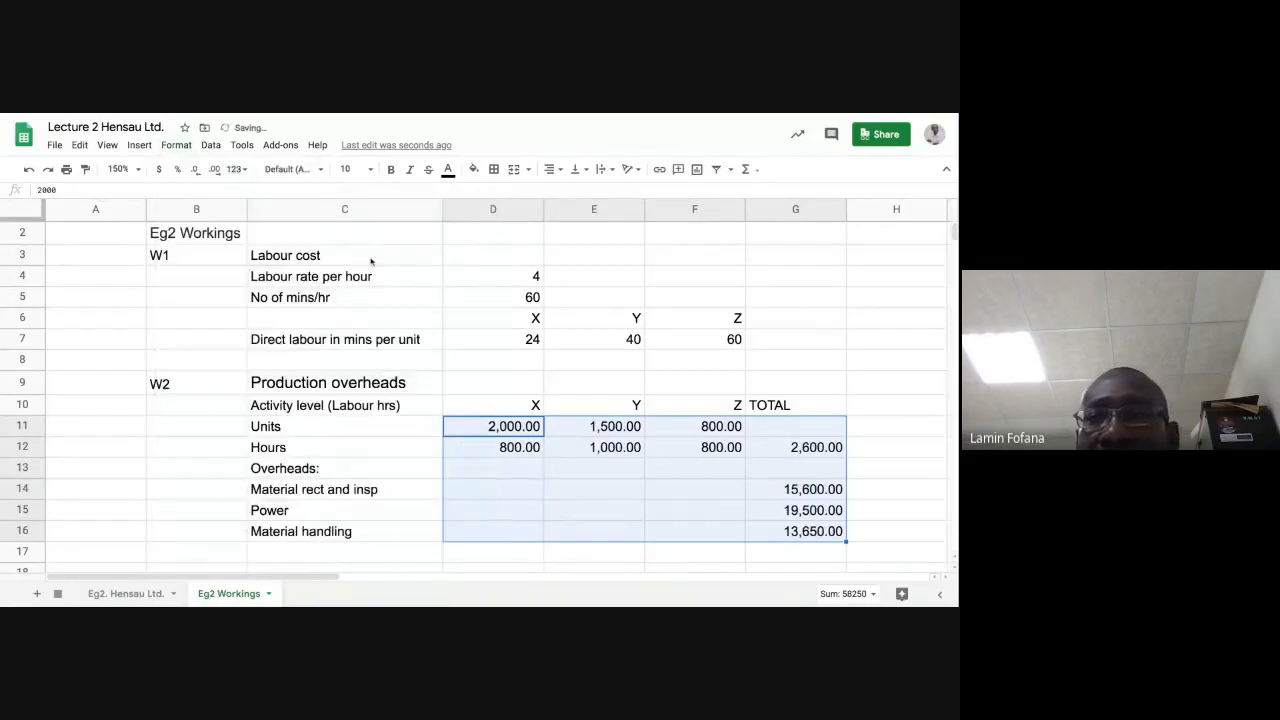
left_click(196, 172)
left_click(196, 172)
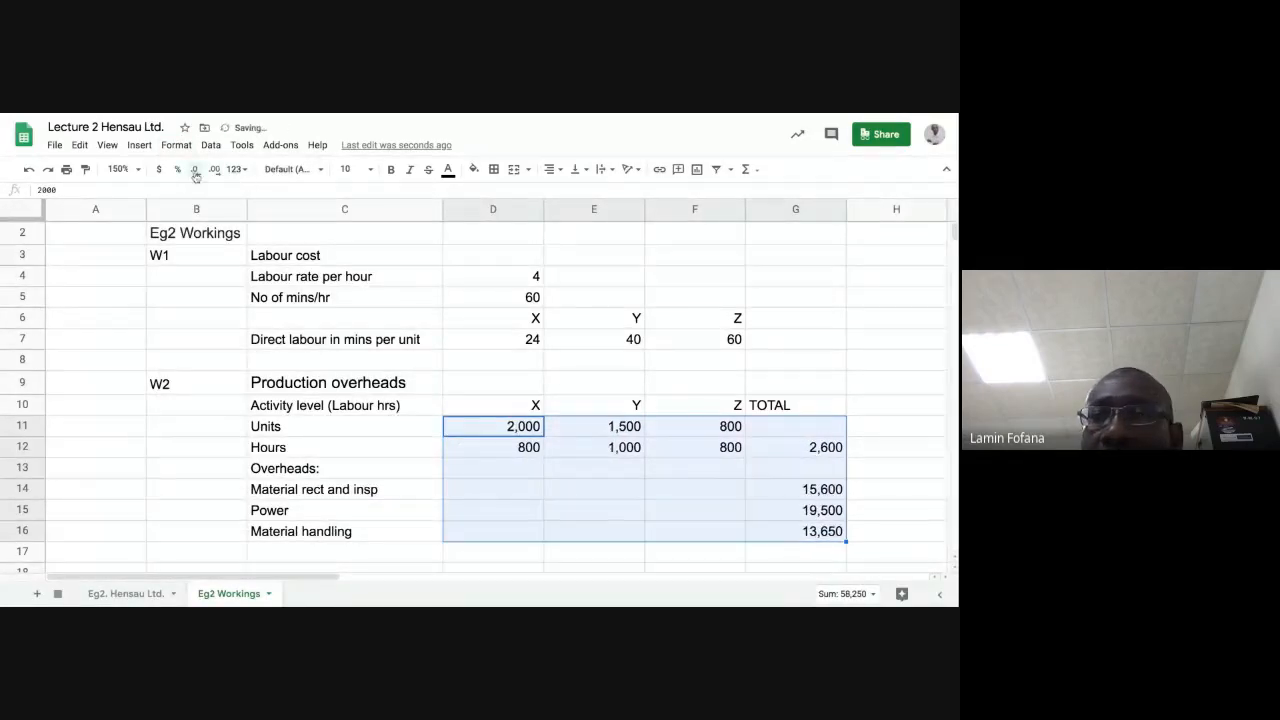
left_click(514, 515)
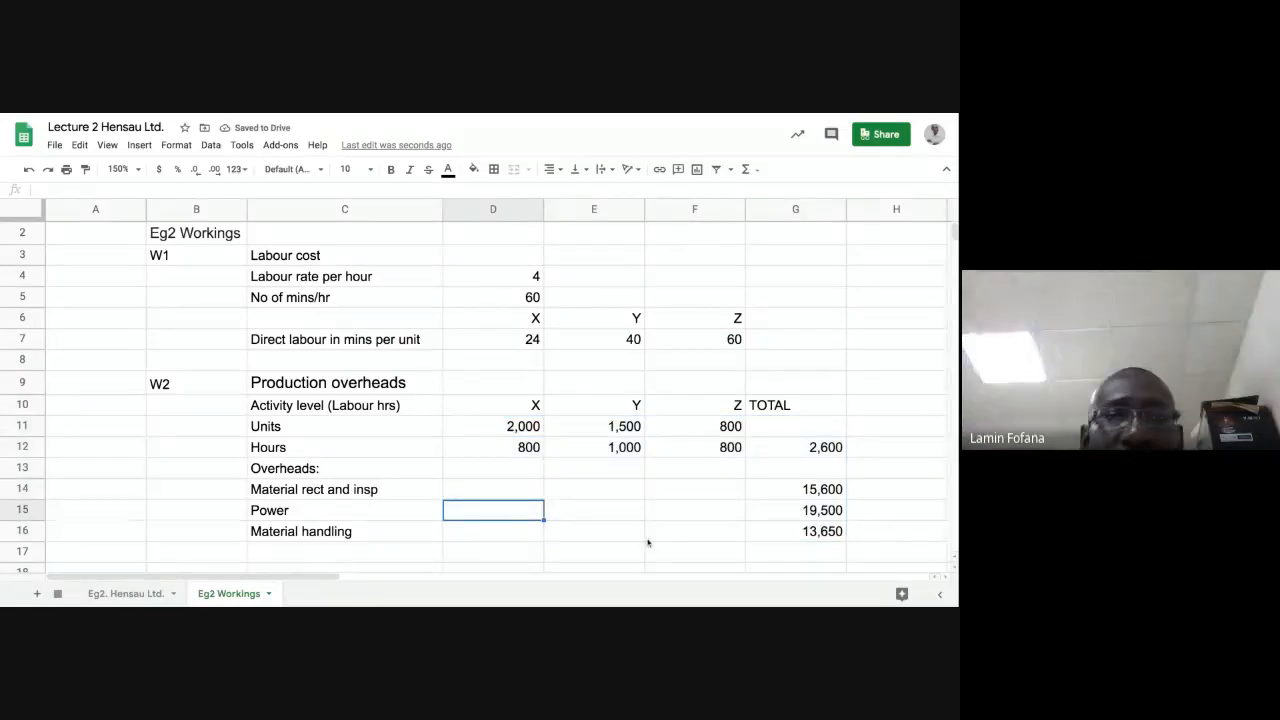
Label C17 as "TOTAL" beneath the Material handling row
scroll(613, 544, "down", 1)
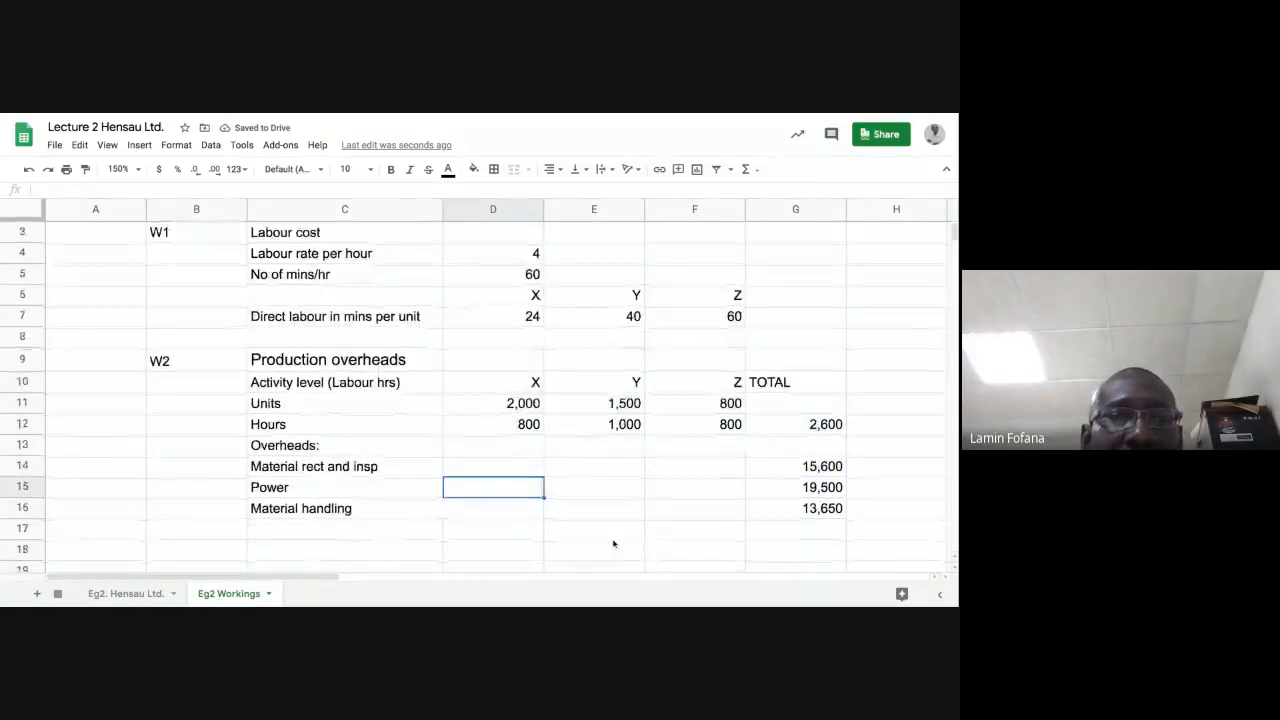
left_click(344, 528)
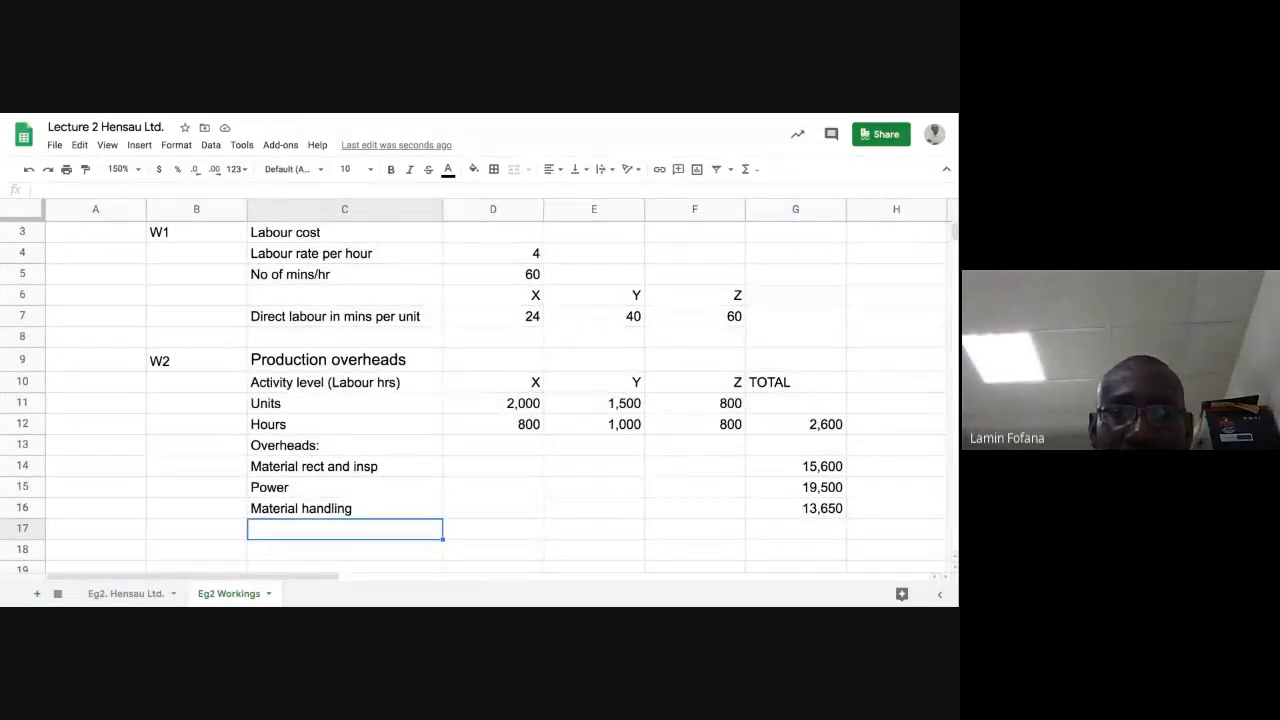
type("TOT")
Total the three overhead amounts in G17 with =SUM(G14:G16)
key("Tab")
key("Tab")
key("Tab")
key("Tab")
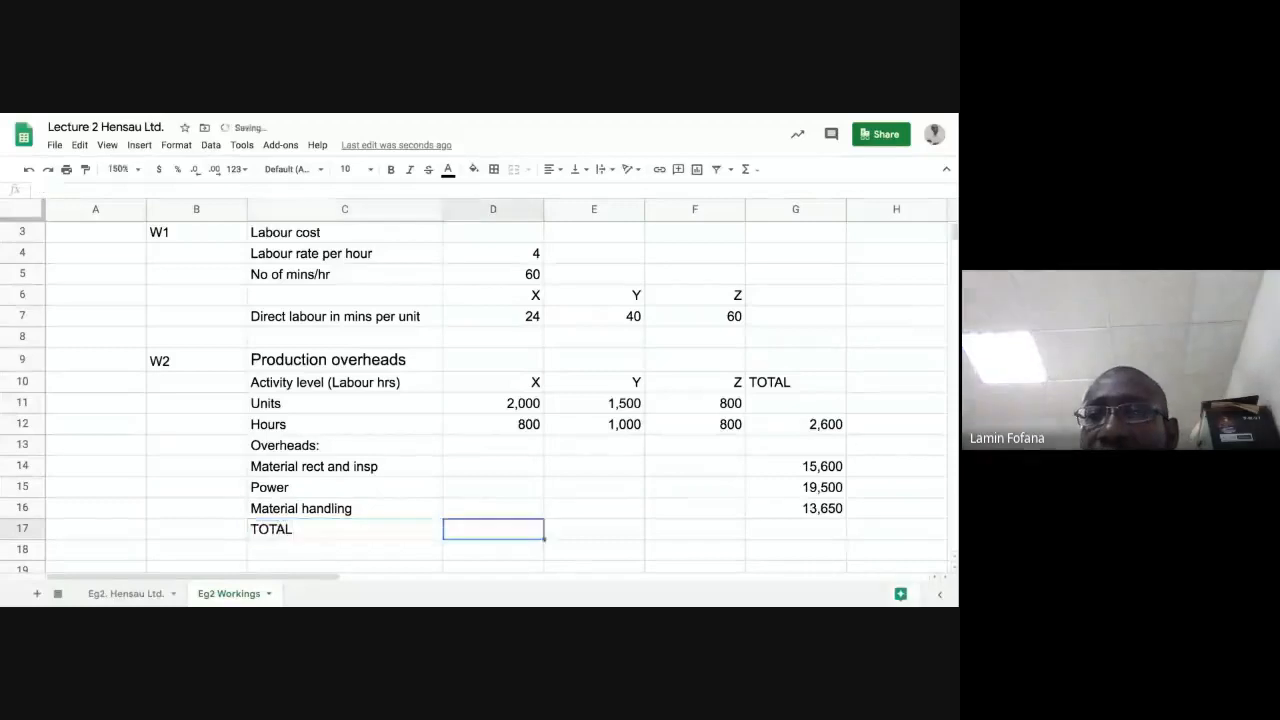
type("=S")
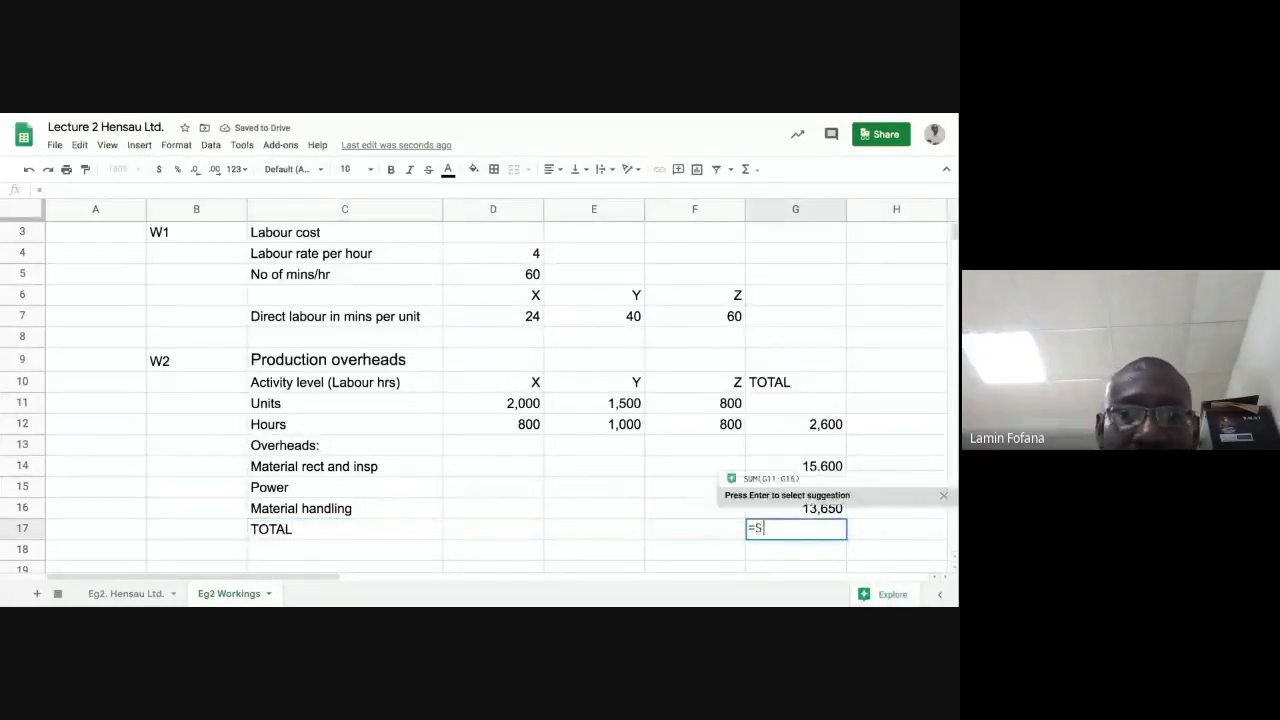
type("UM(")
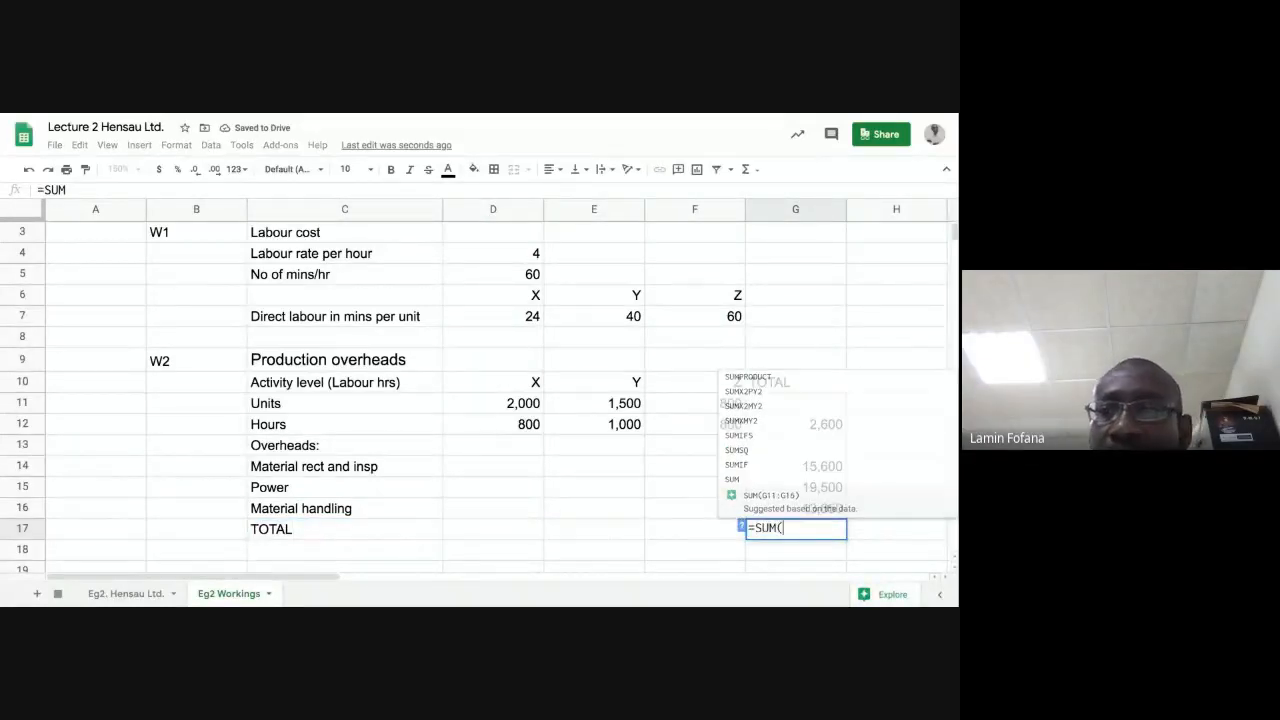
left_click_drag(815, 486, 815, 473)
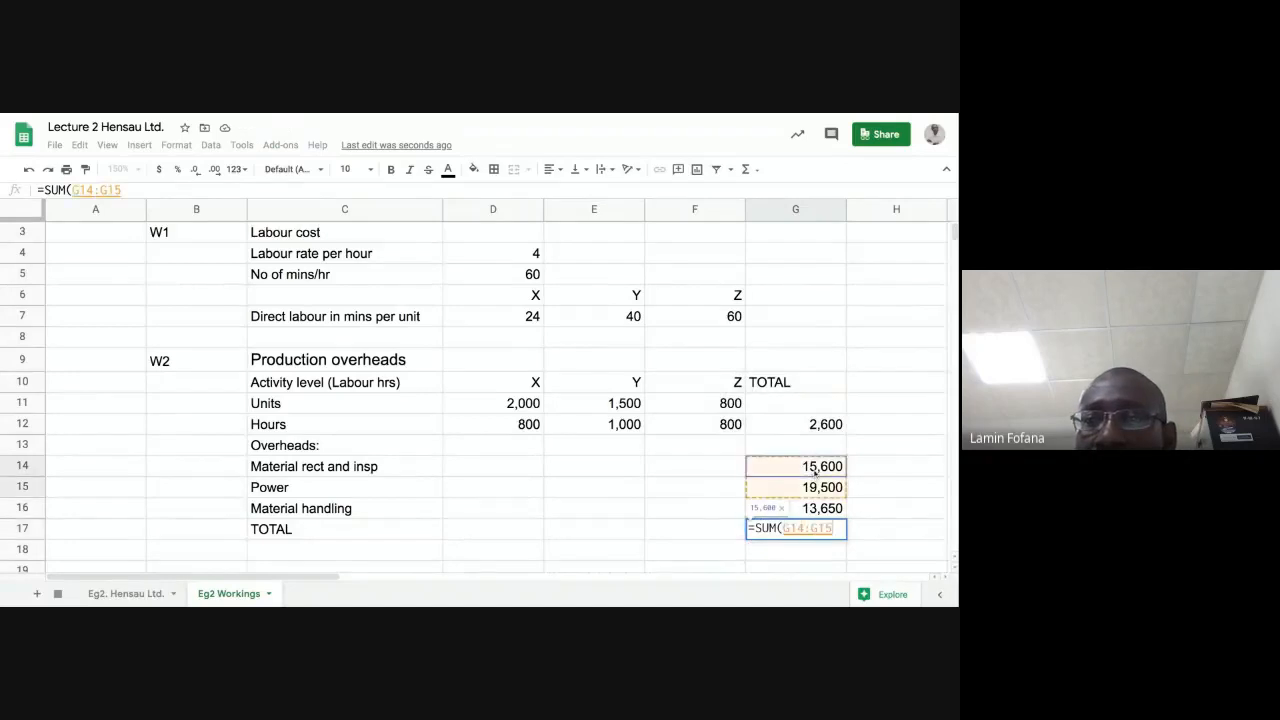
key("shift+Down")
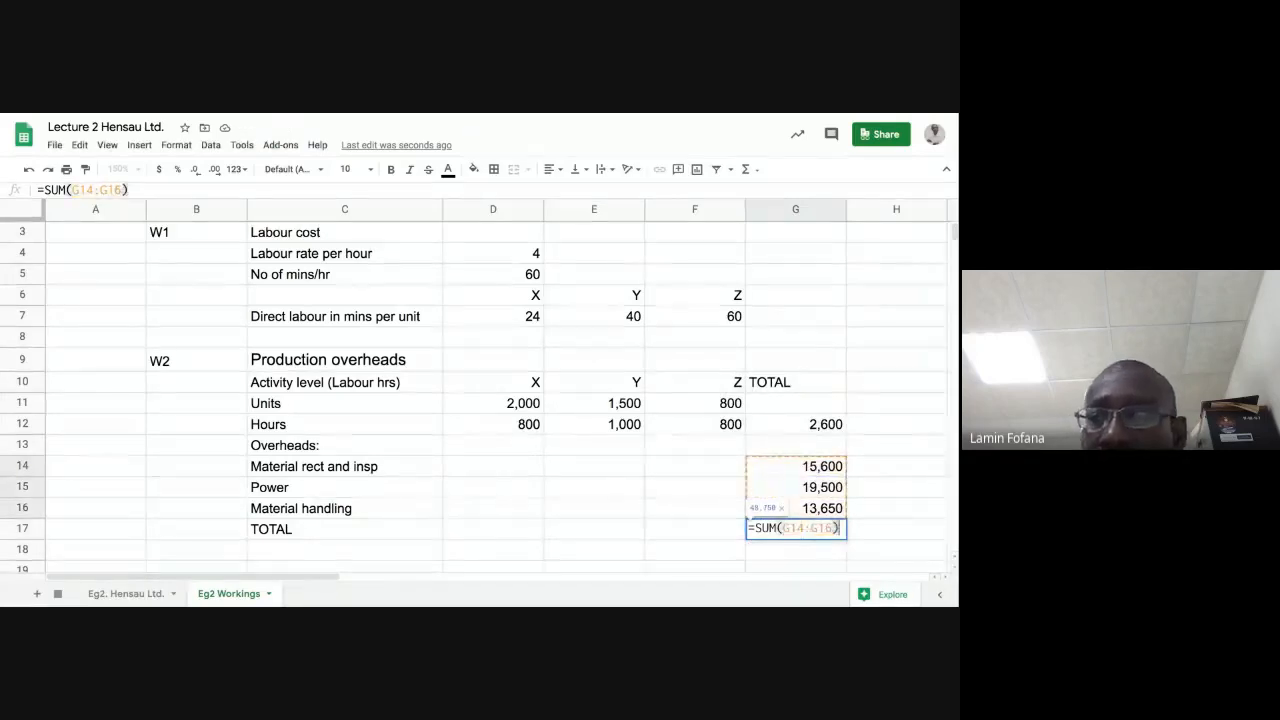
key("Return")
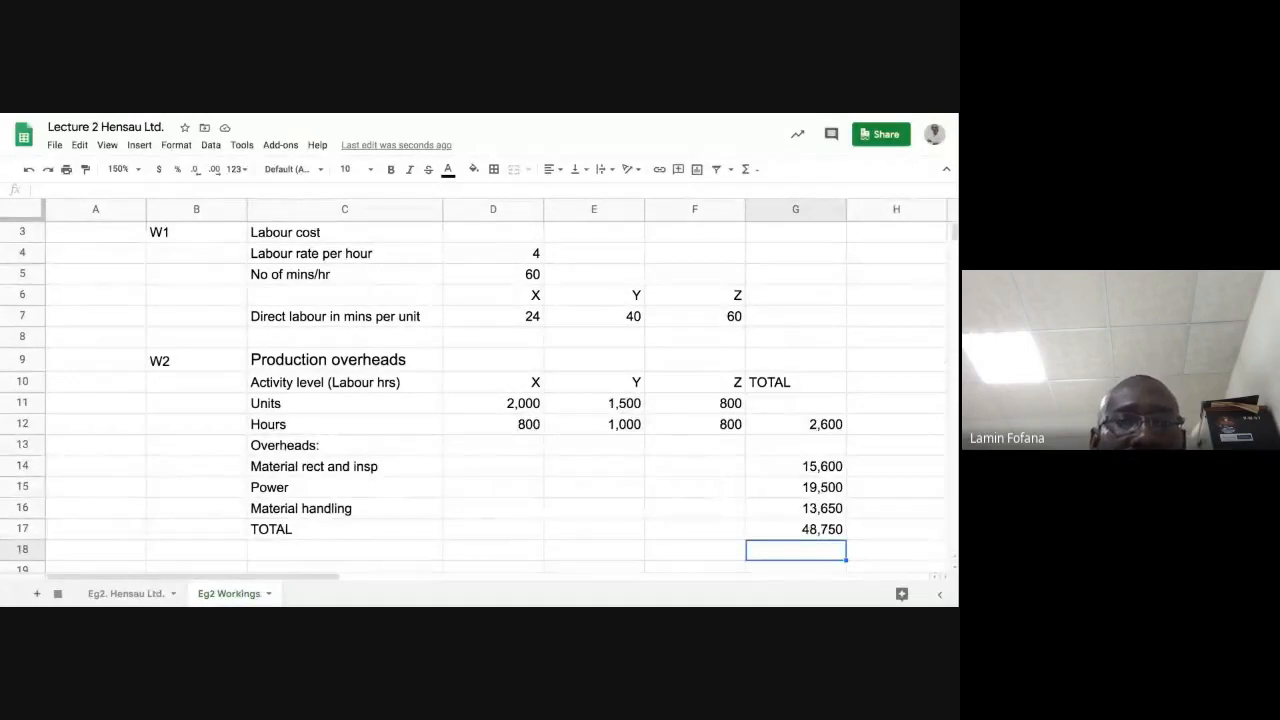
Enter the label "FOAR" in C19, leaving a blank row beneath the TOTAL row
left_click(389, 554)
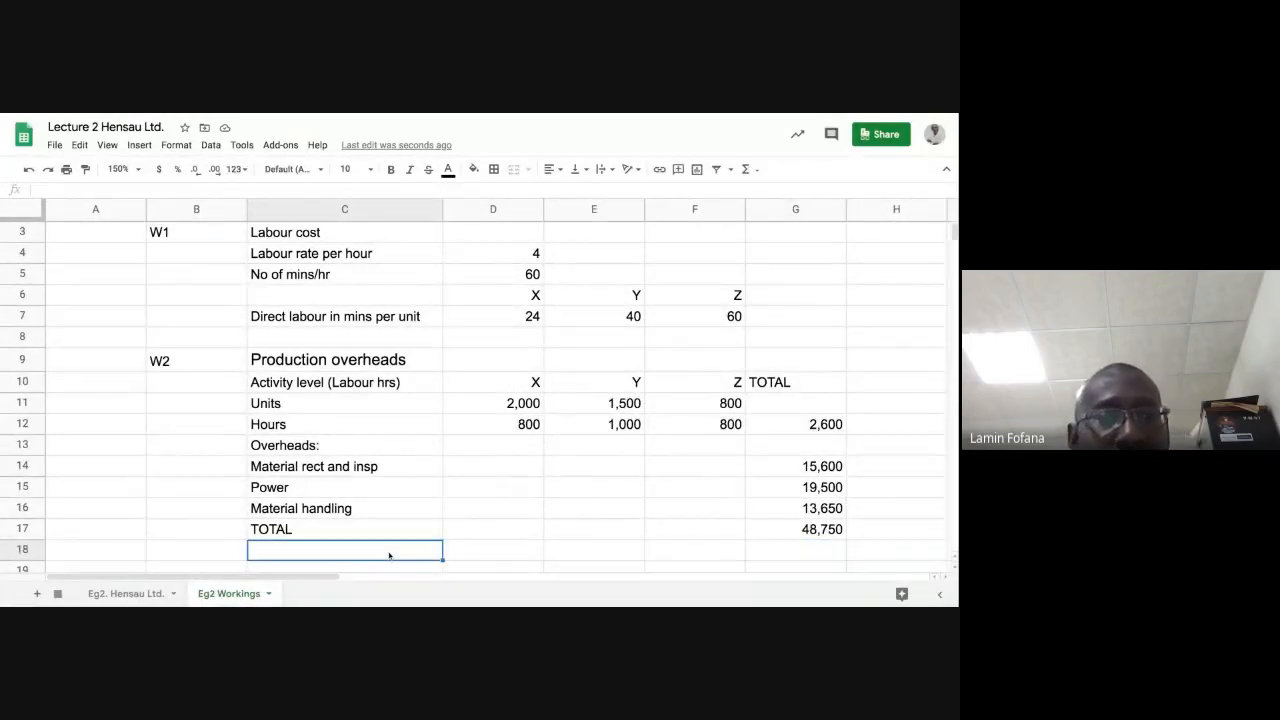
key("Down")
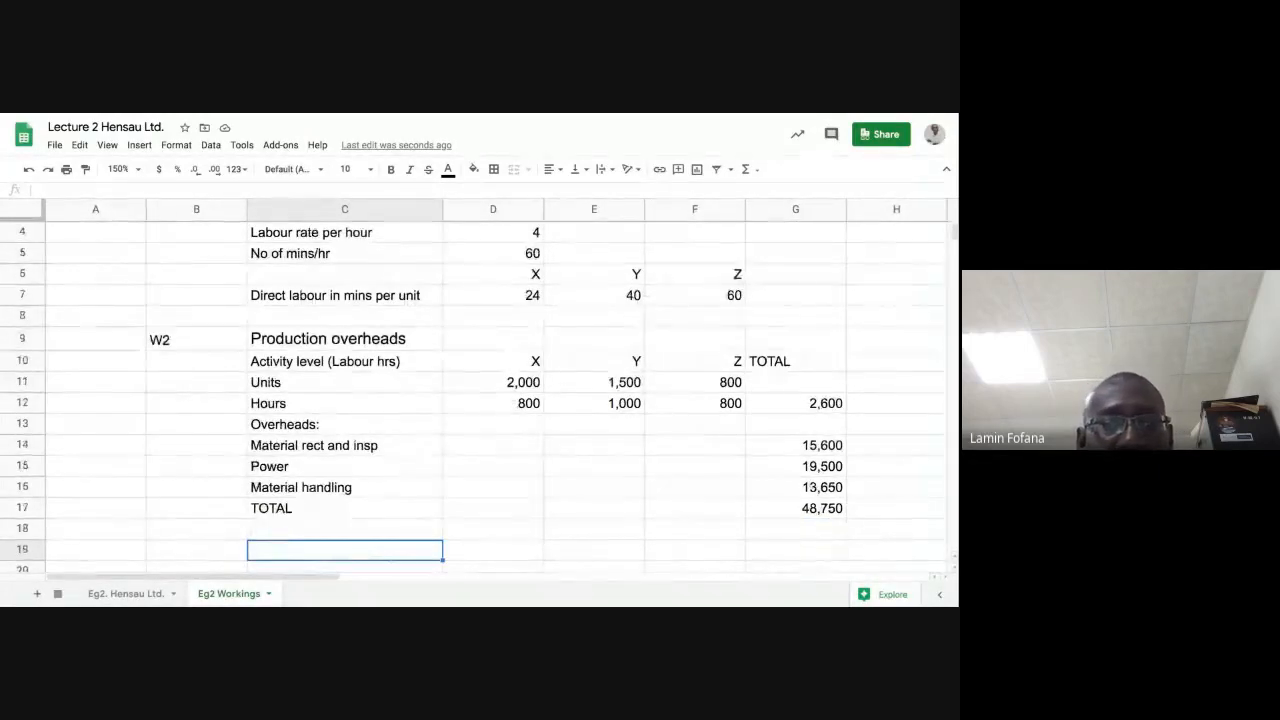
type("FOAR")
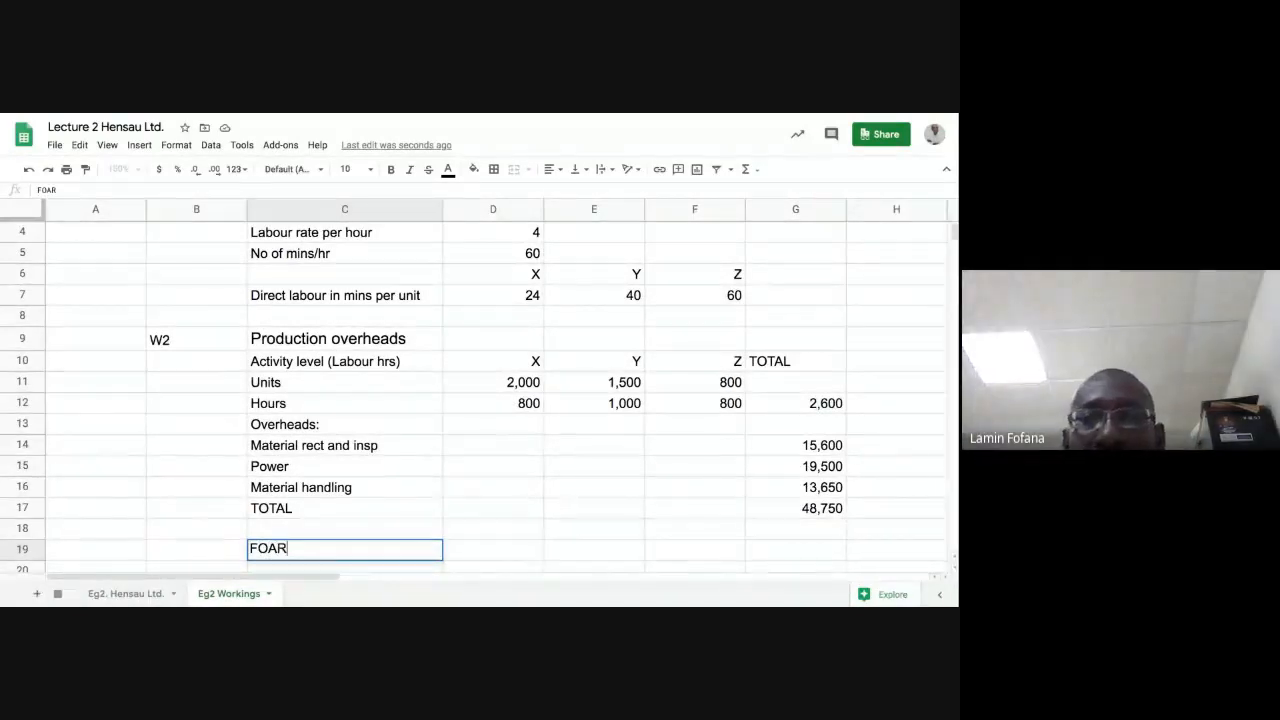
key("Tab")
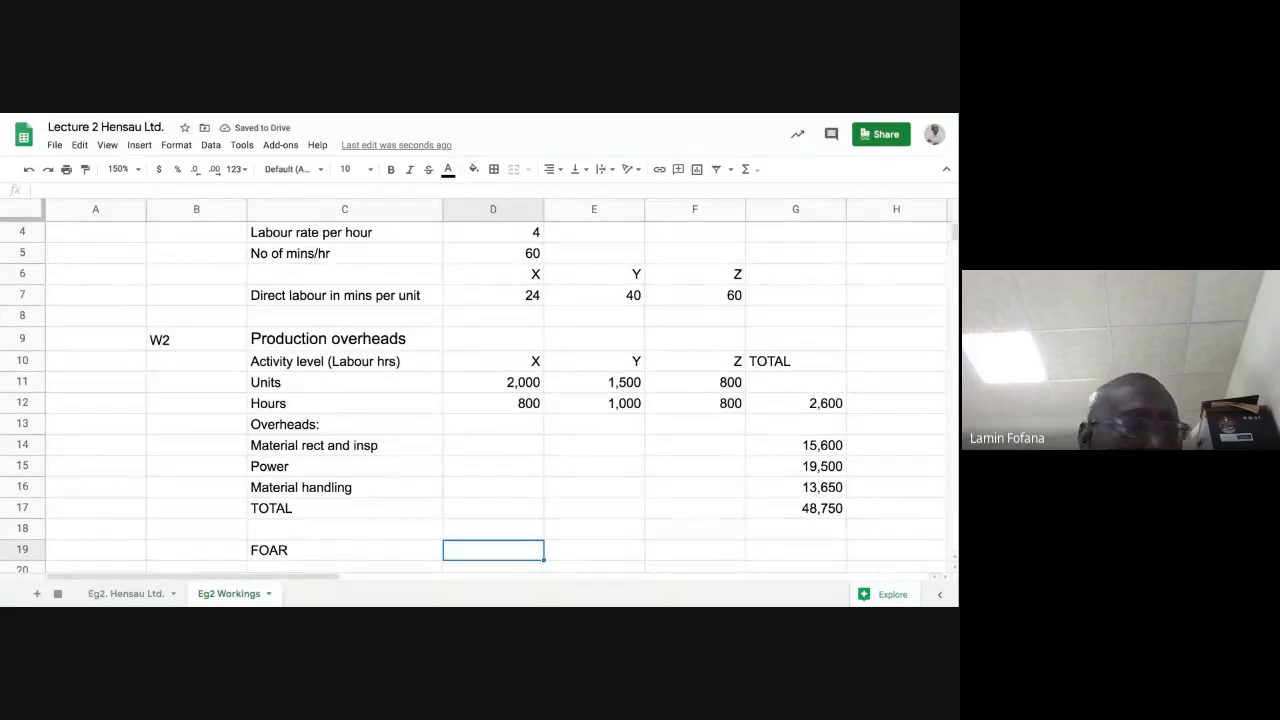
Calculate the overhead absorption rate in D19 as total overheads divided by total labour hours, =G17/G12
type("=")
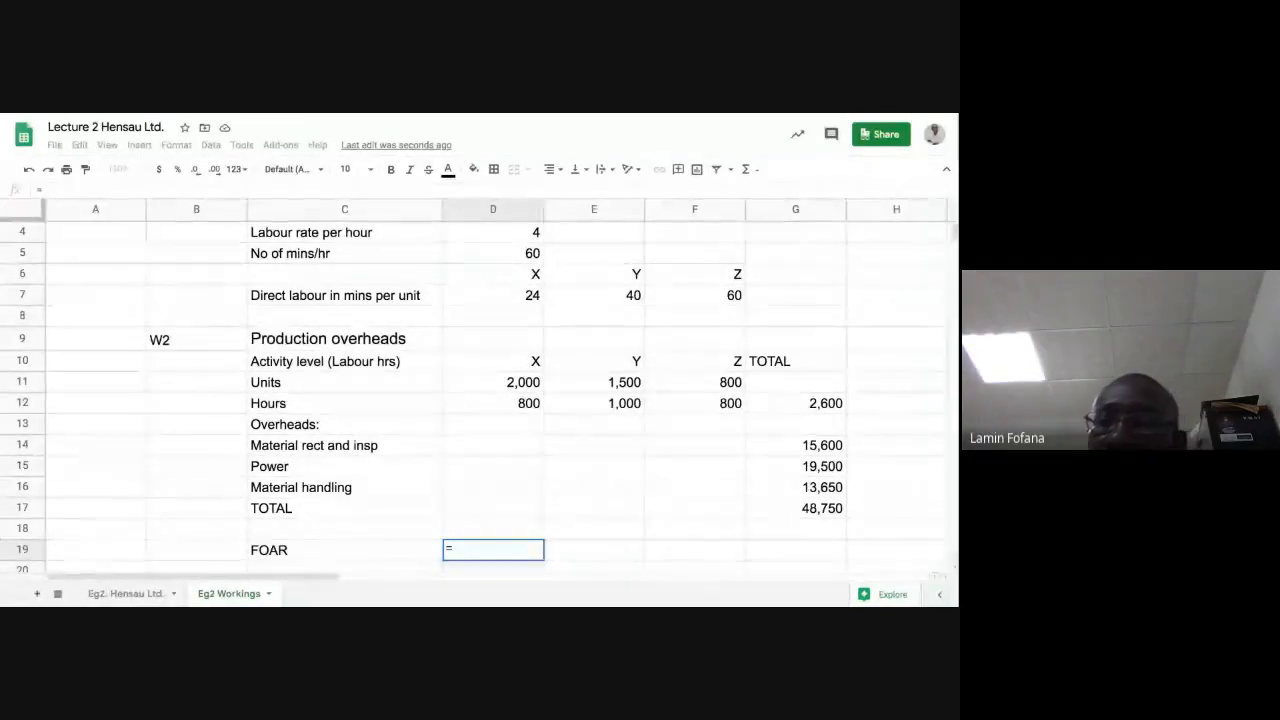
left_click(810, 510)
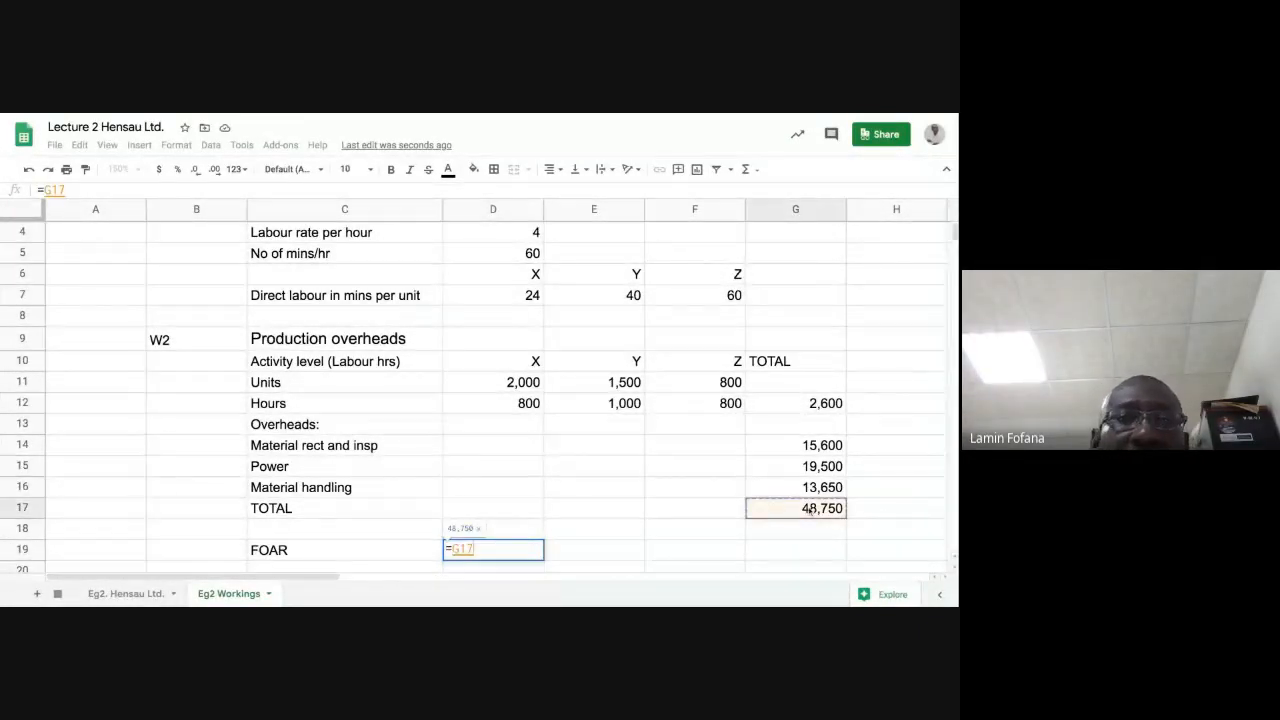
type("/")
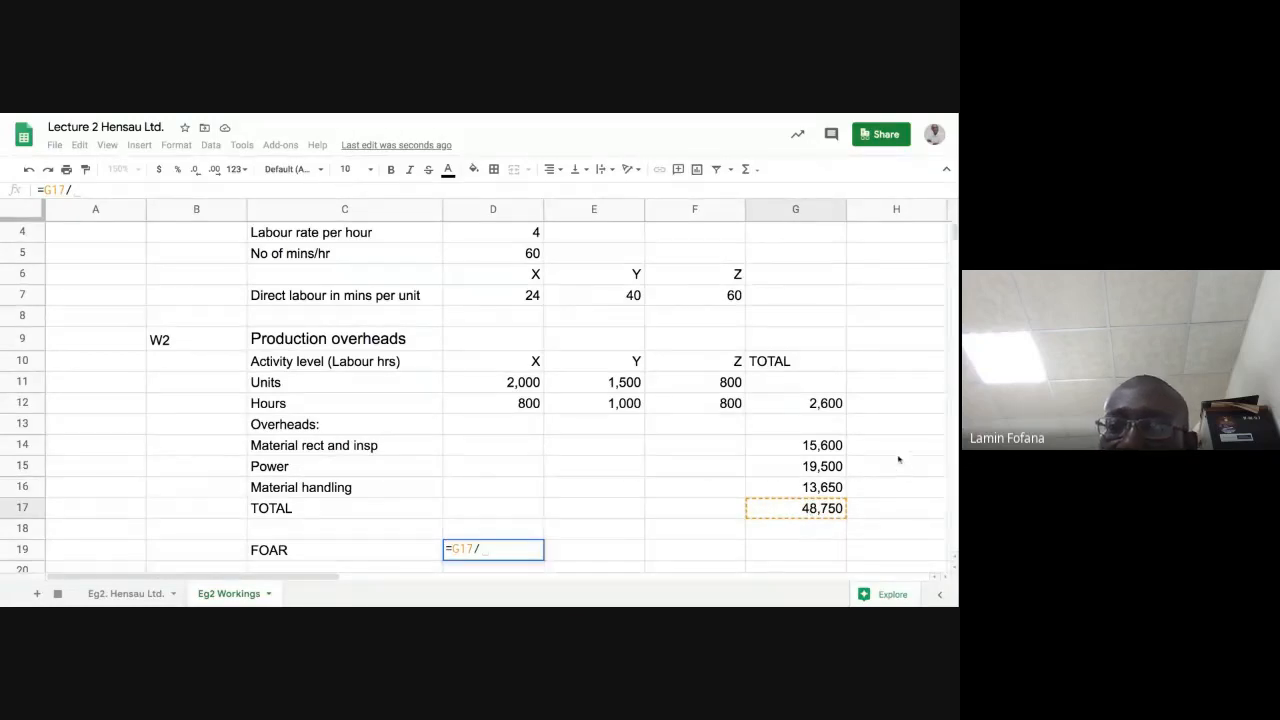
left_click(833, 403)
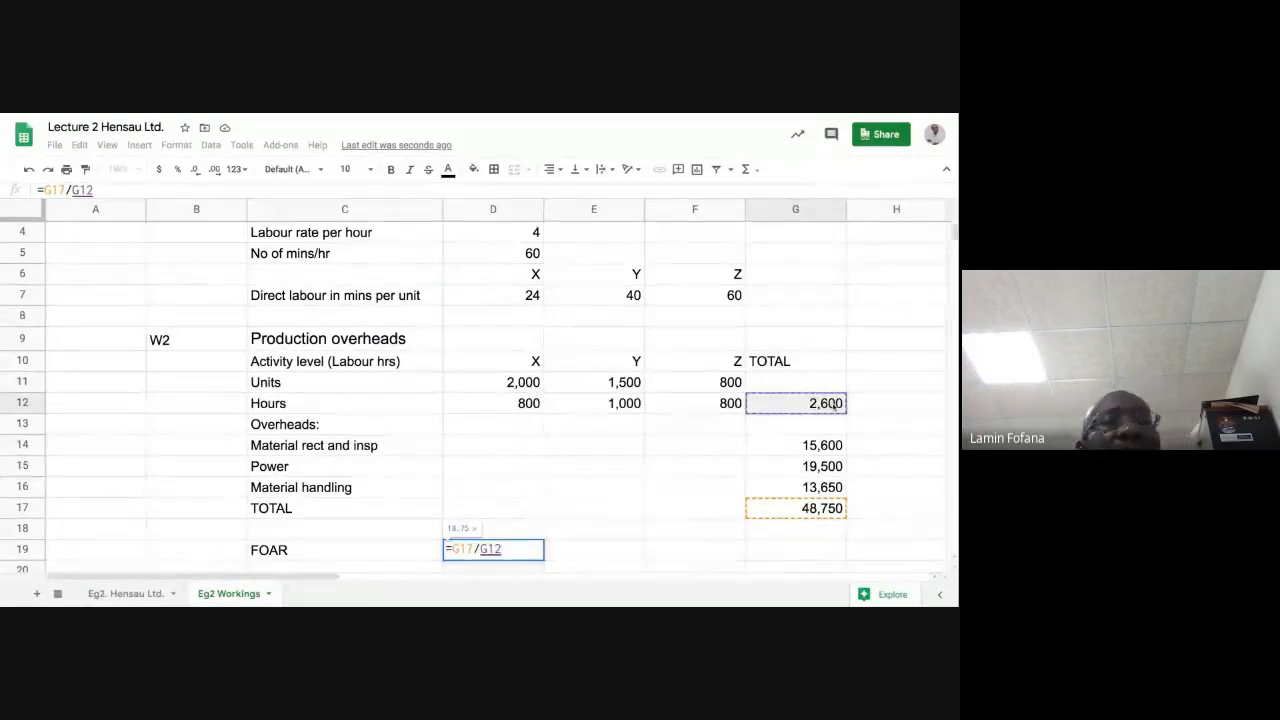
key("Return")
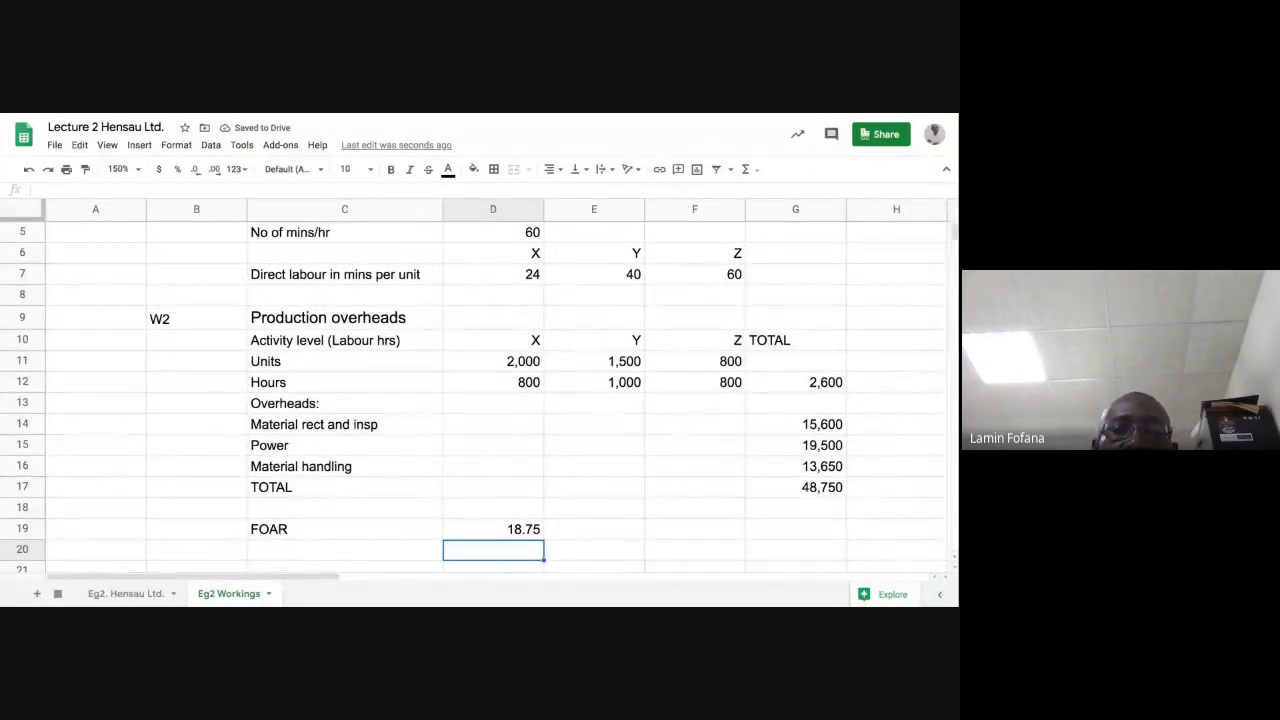
left_click(460, 533)
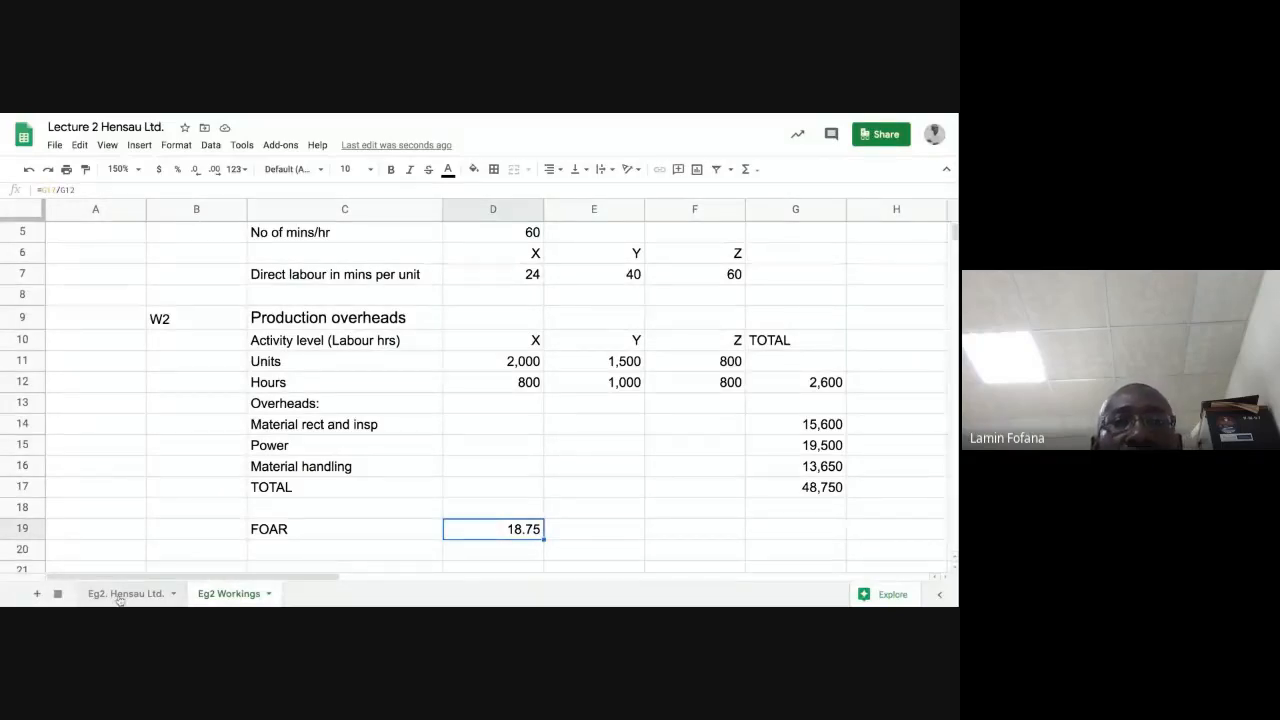
On the Eg2. Hensau Ltd. sheet, calculate product X's production overheads in C9 as =('Eg2 Workings'!D7/'Eg2 Workings'!$D$5)*'Eg2 Workings'!$D$19
left_click(120, 594)
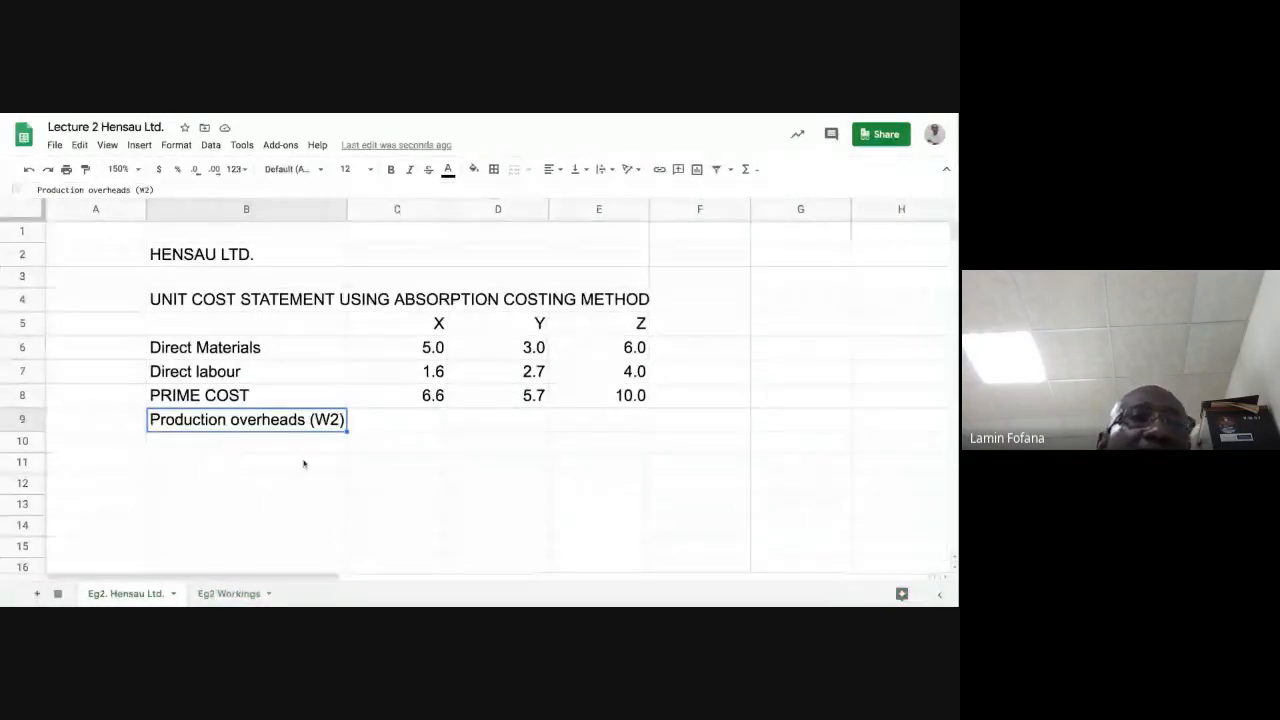
key("Right")
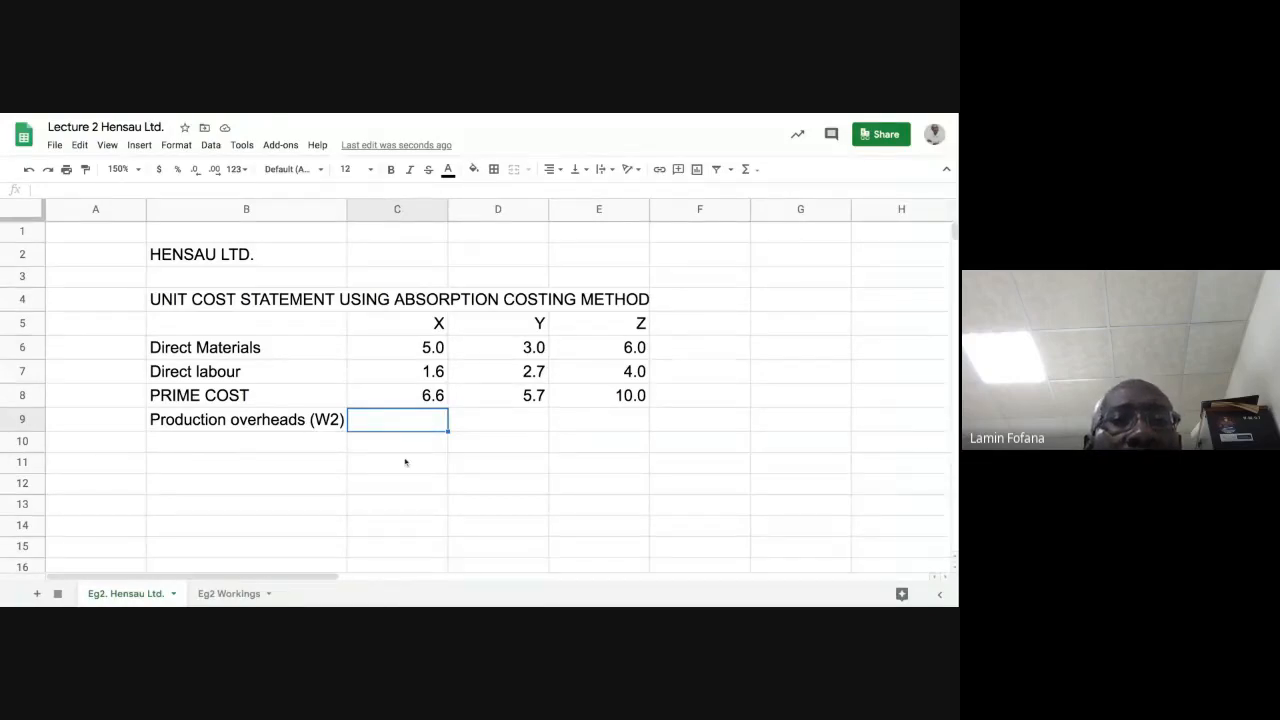
left_click(229, 594)
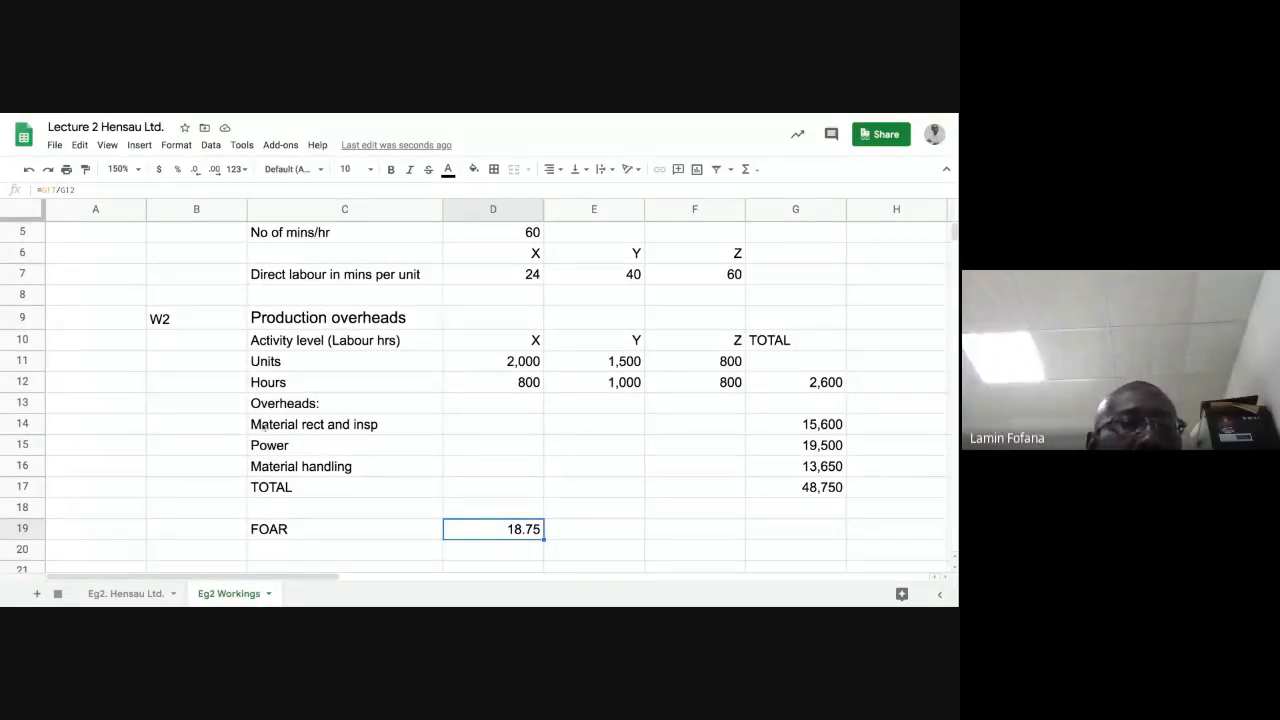
left_click(127, 594)
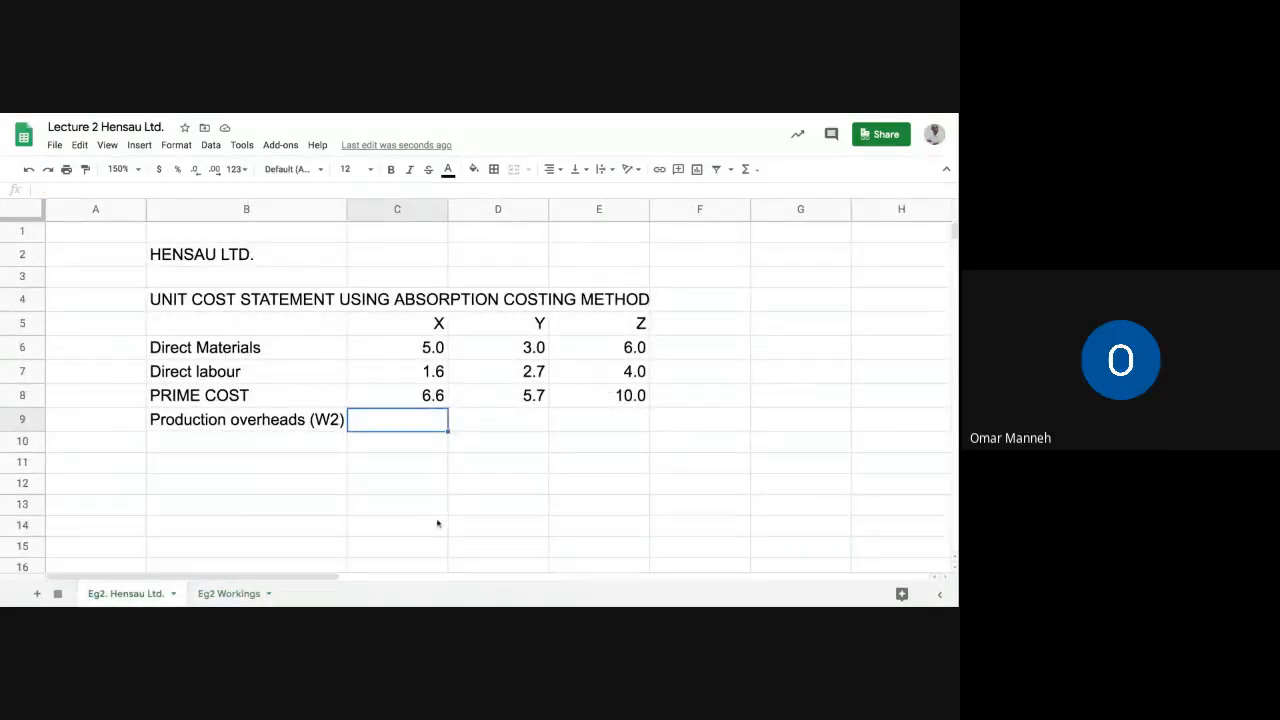
type("=")
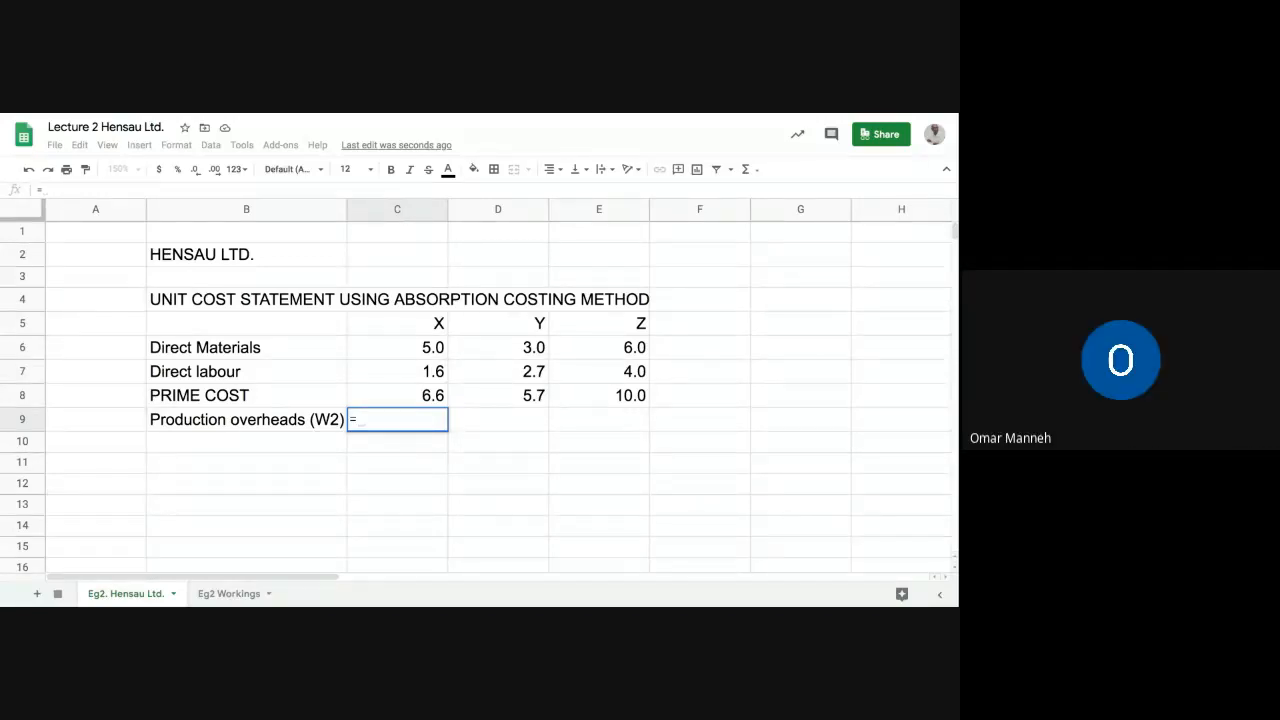
left_click(228, 594)
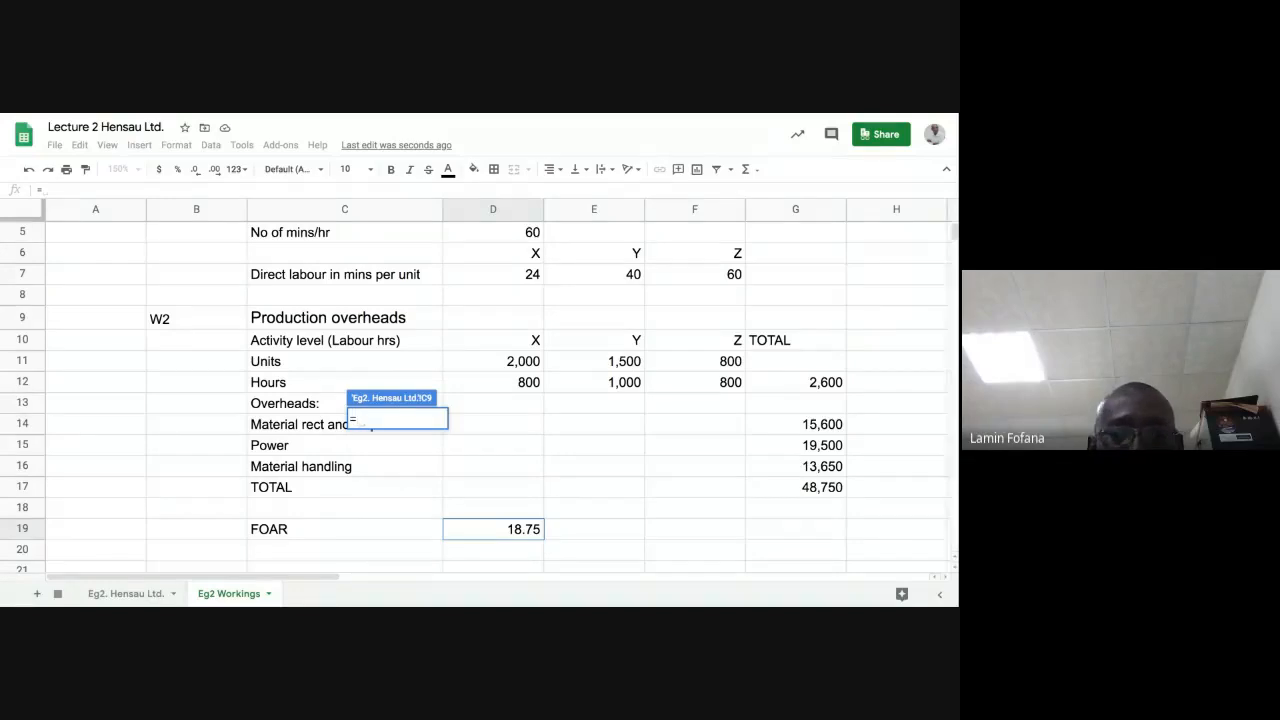
type("(")
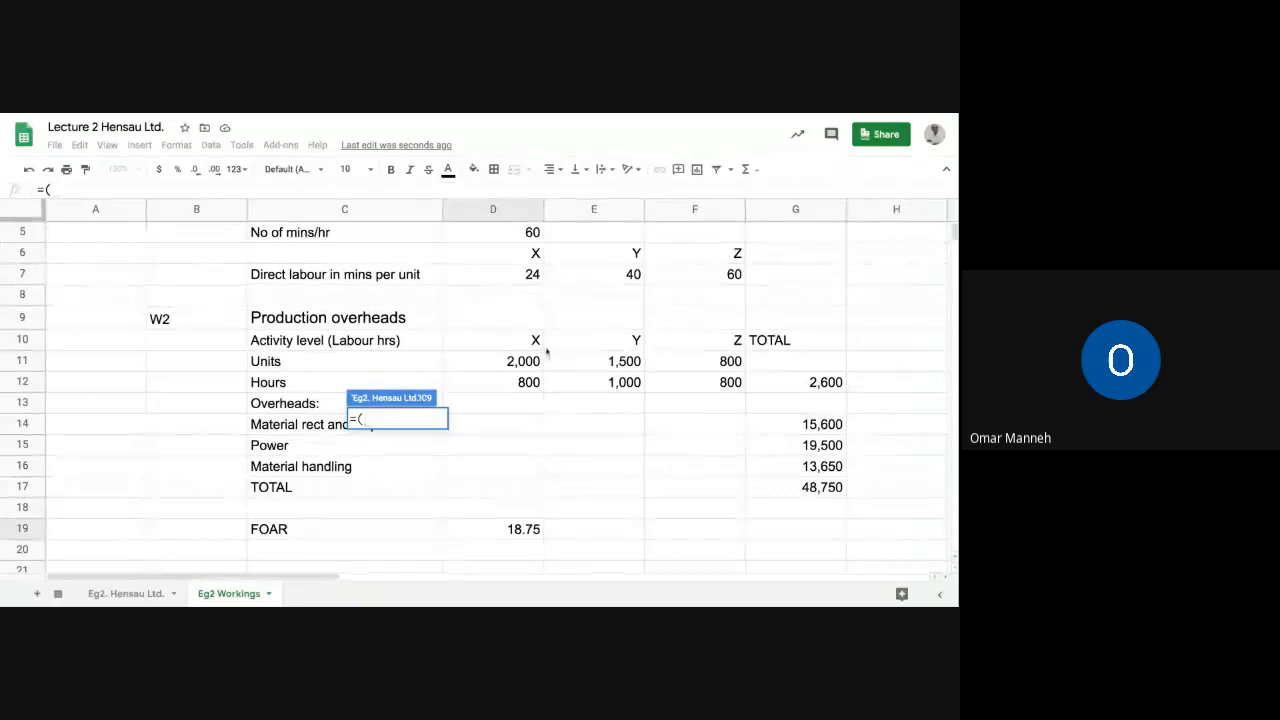
left_click(505, 278)
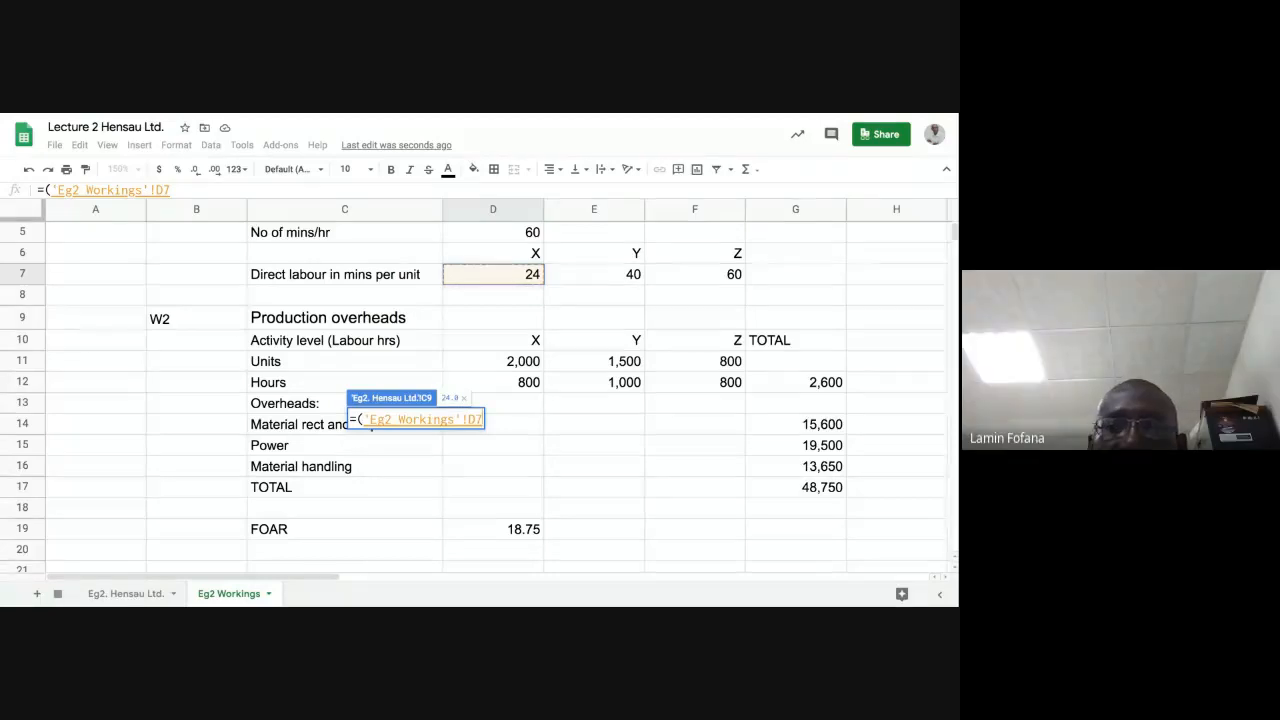
type("/")
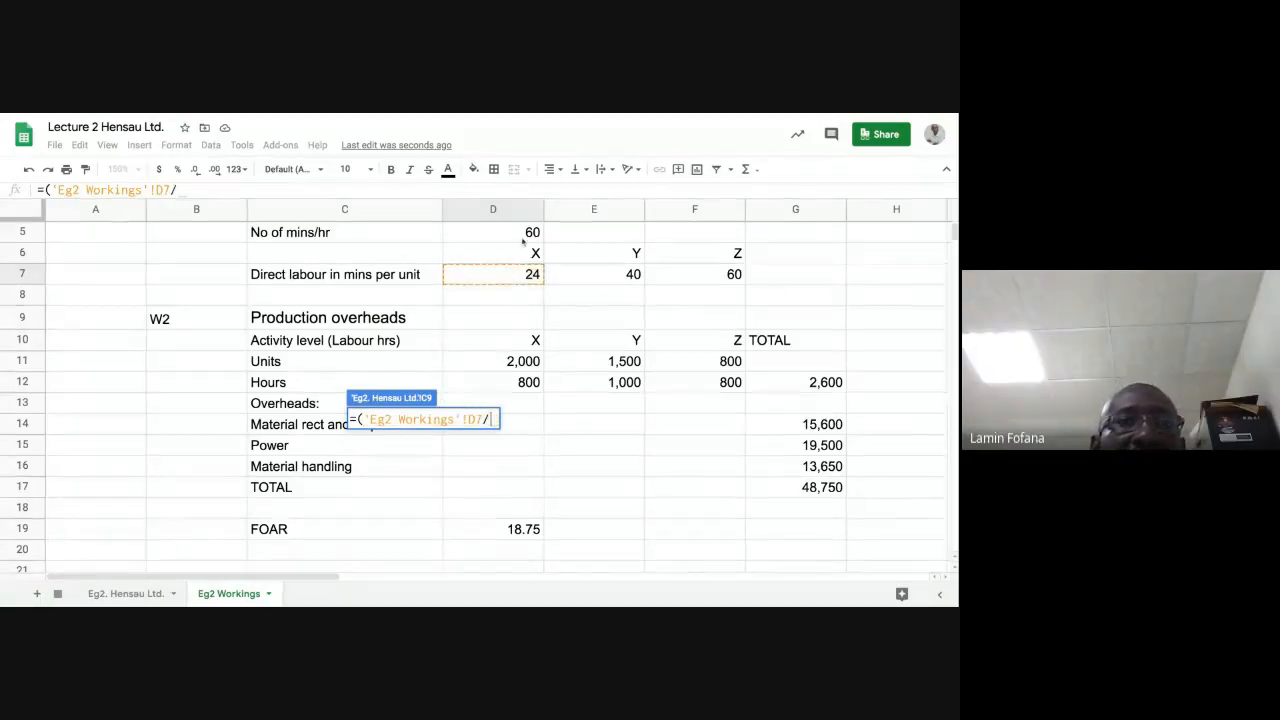
left_click(521, 235)
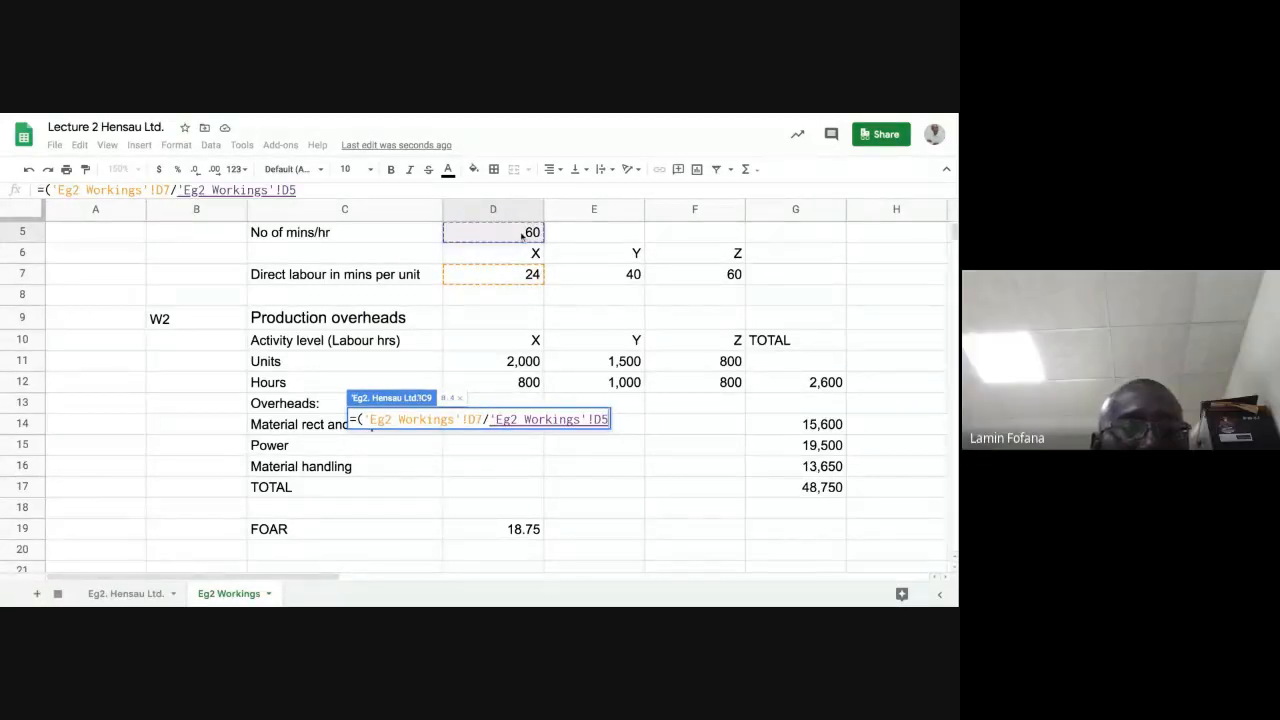
key("F4")
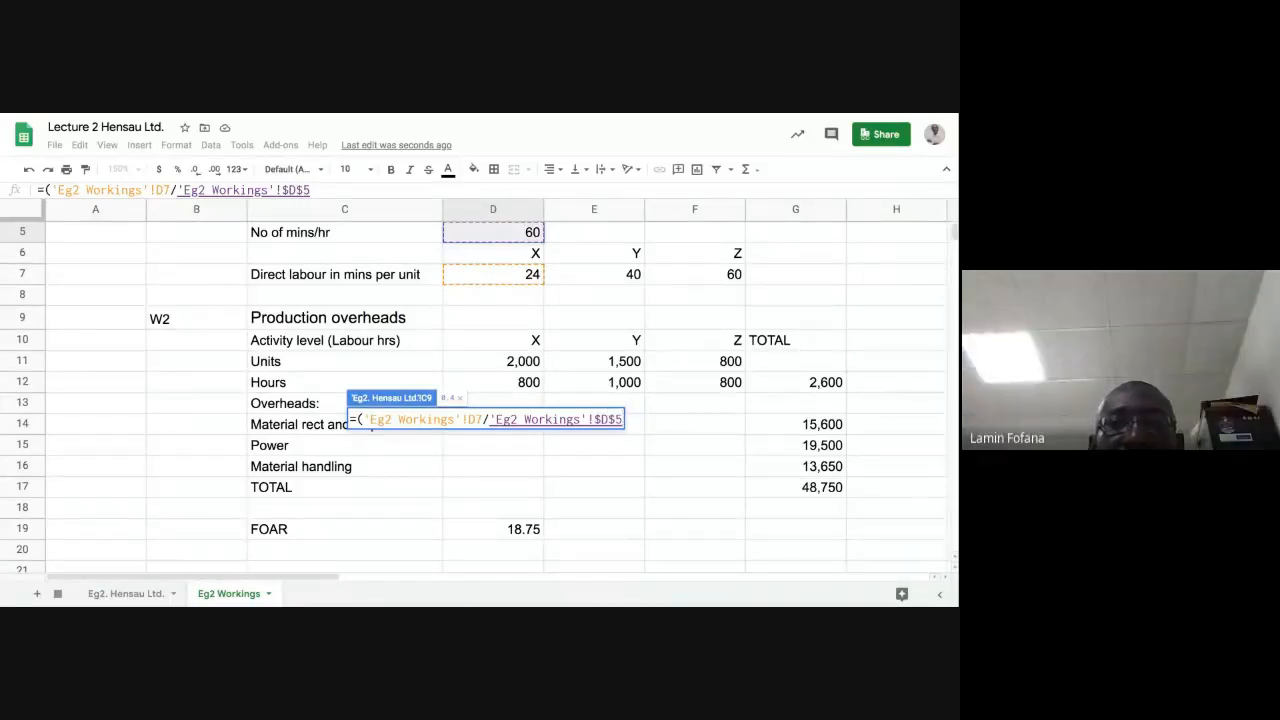
type(")")
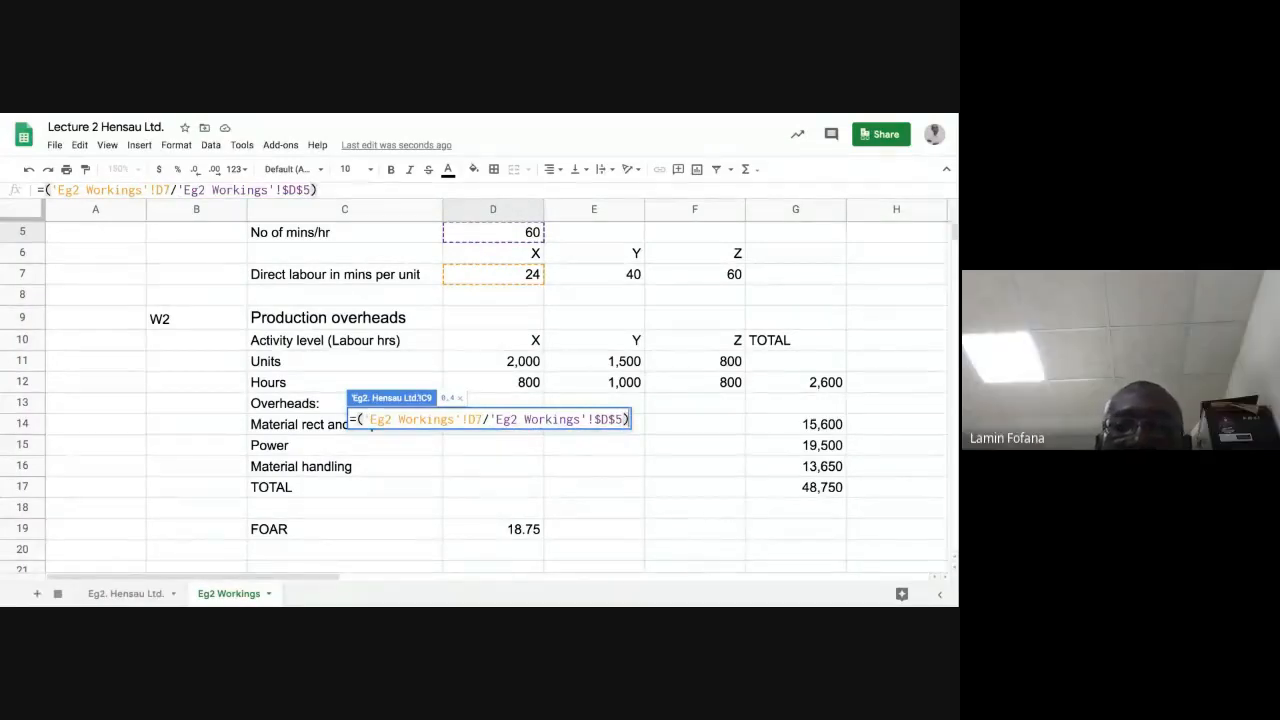
type("*")
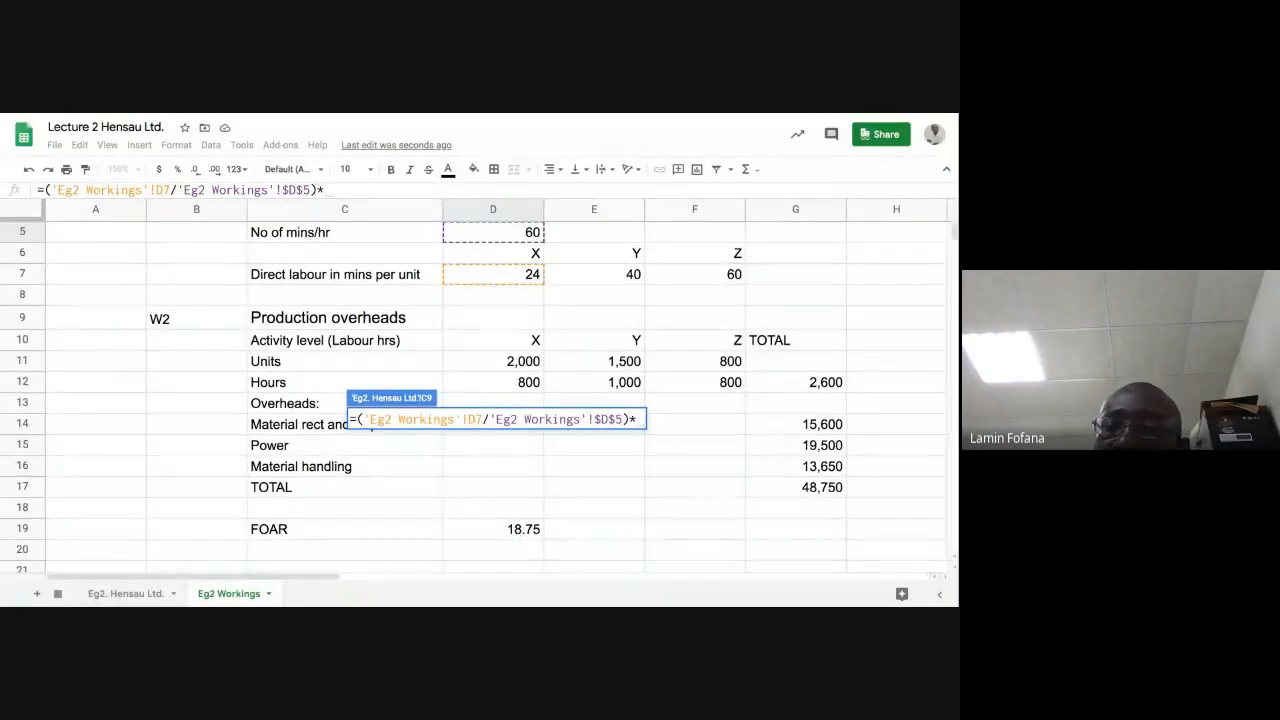
left_click(493, 529)
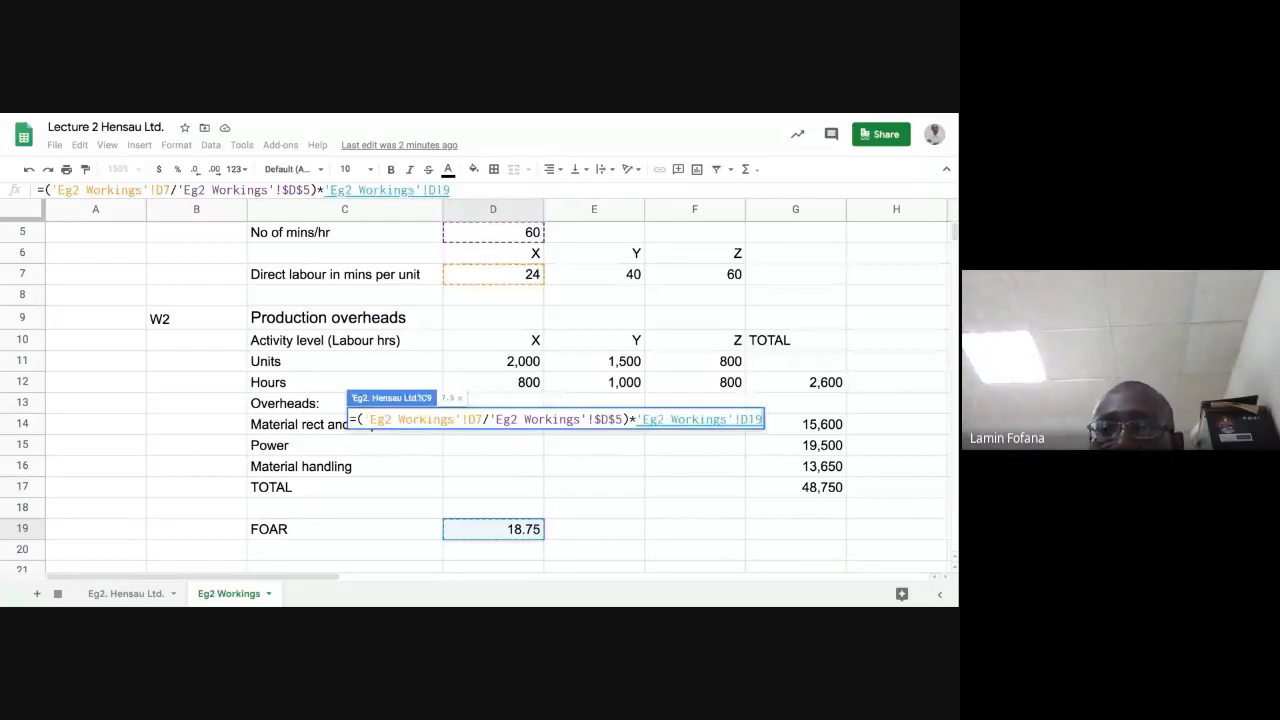
key("F4")
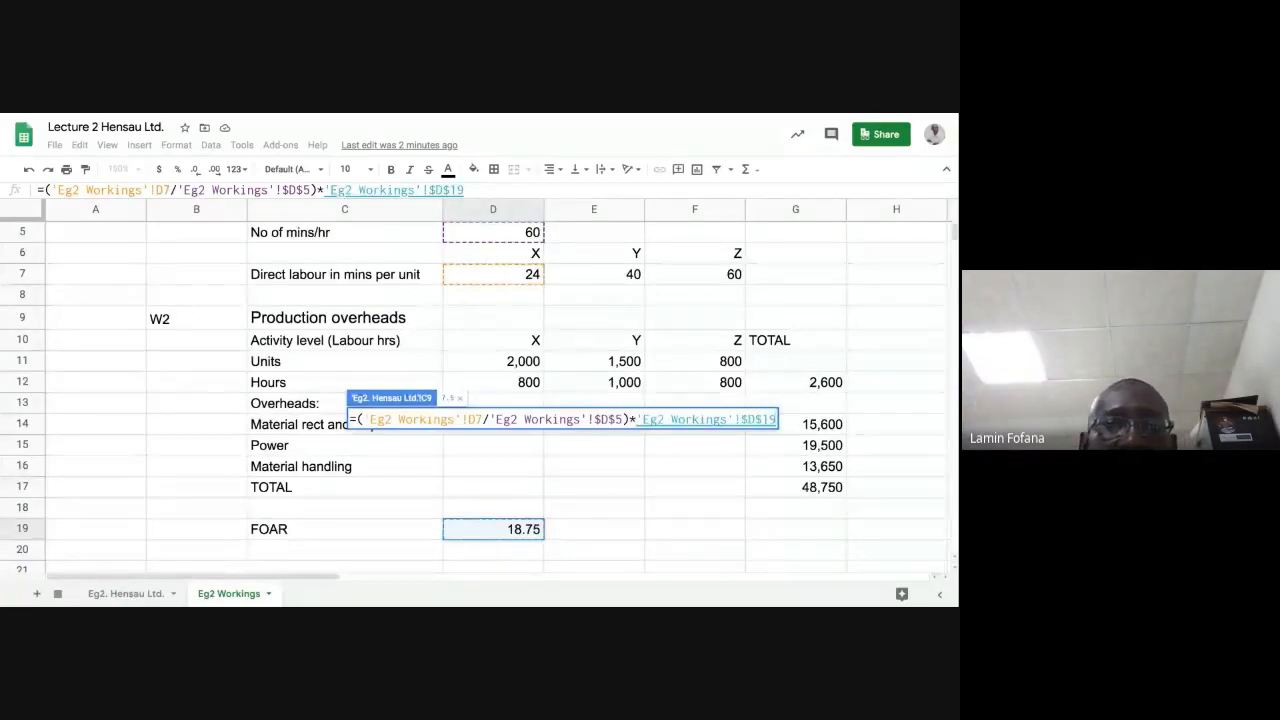
key("Return")
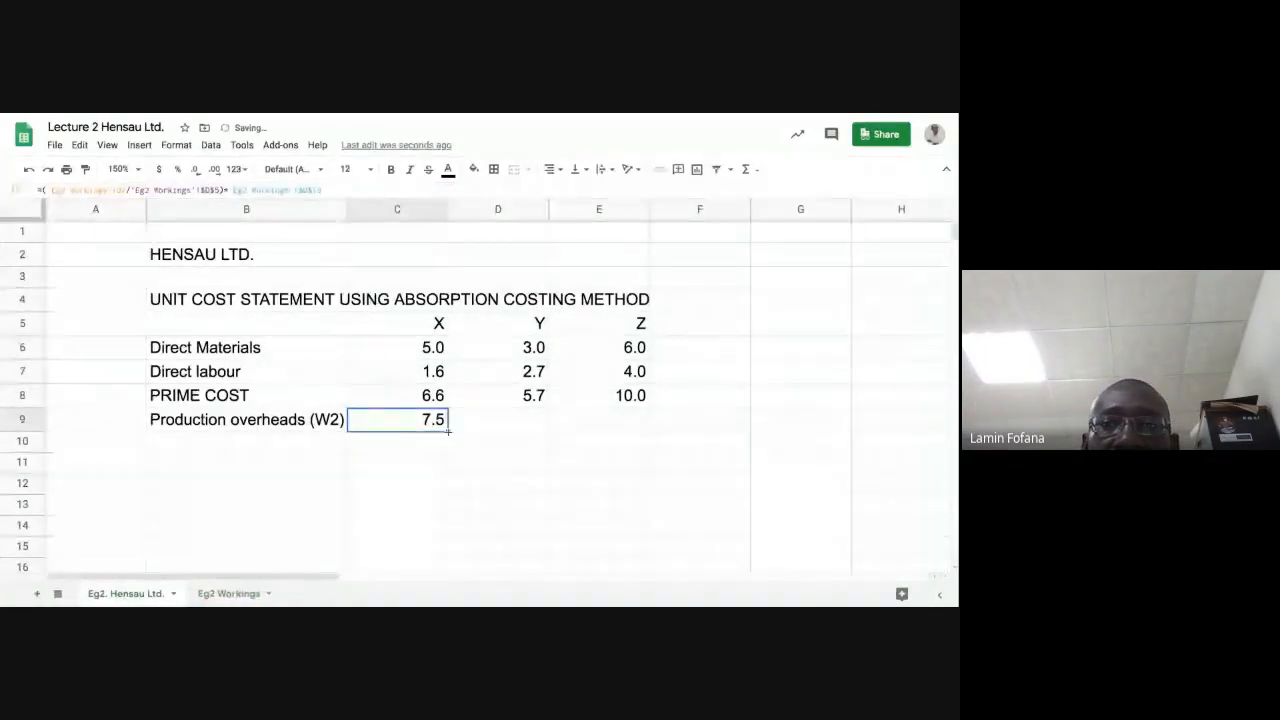
Copy the production overheads formula from C9 across to D9:E9 for products Y and Z
left_click_drag(449, 431, 610, 421)
left_click(596, 494)
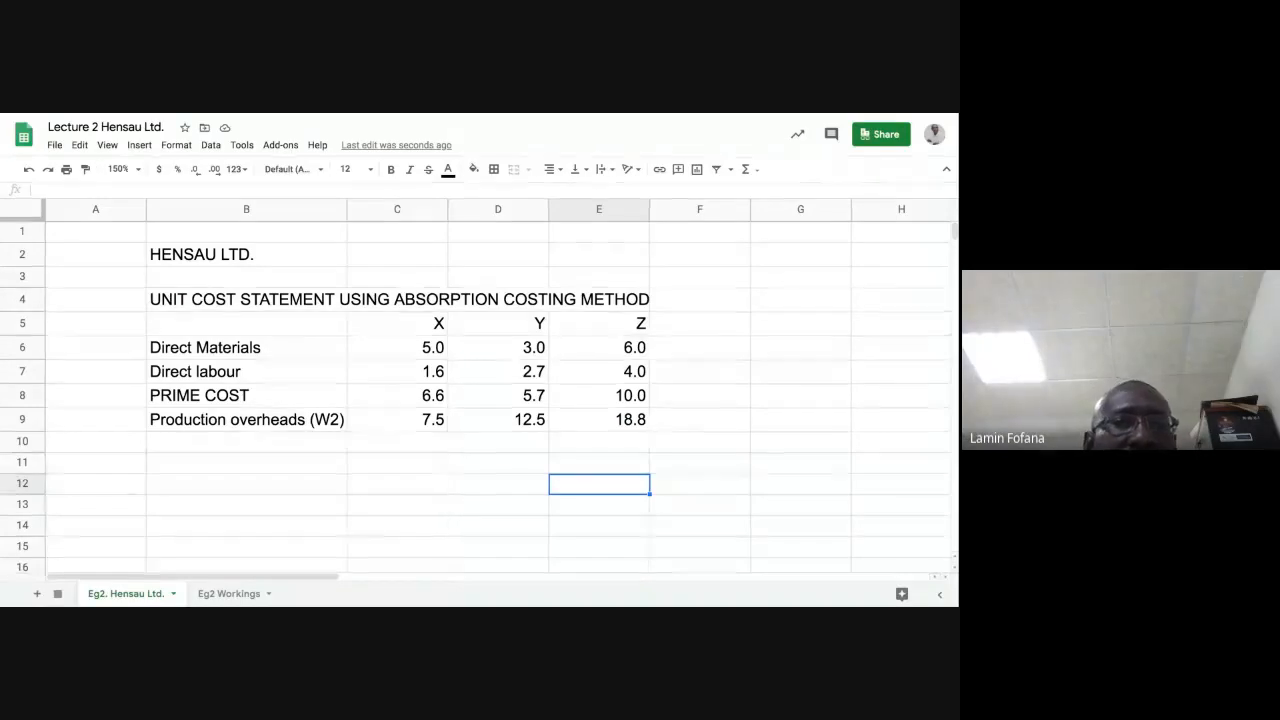
Enter the label "TOTAL UNIT COST" in B11, leaving a blank row beneath production overheads
left_click(297, 467)
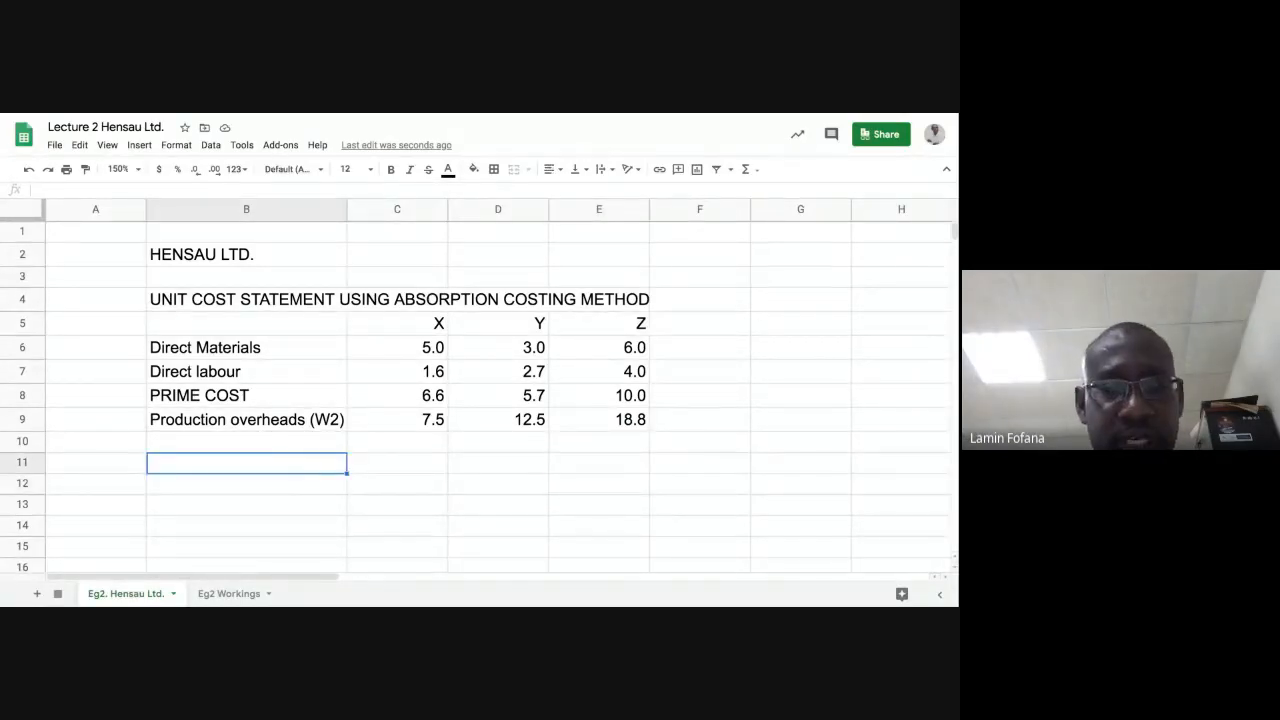
type("TOTAL")
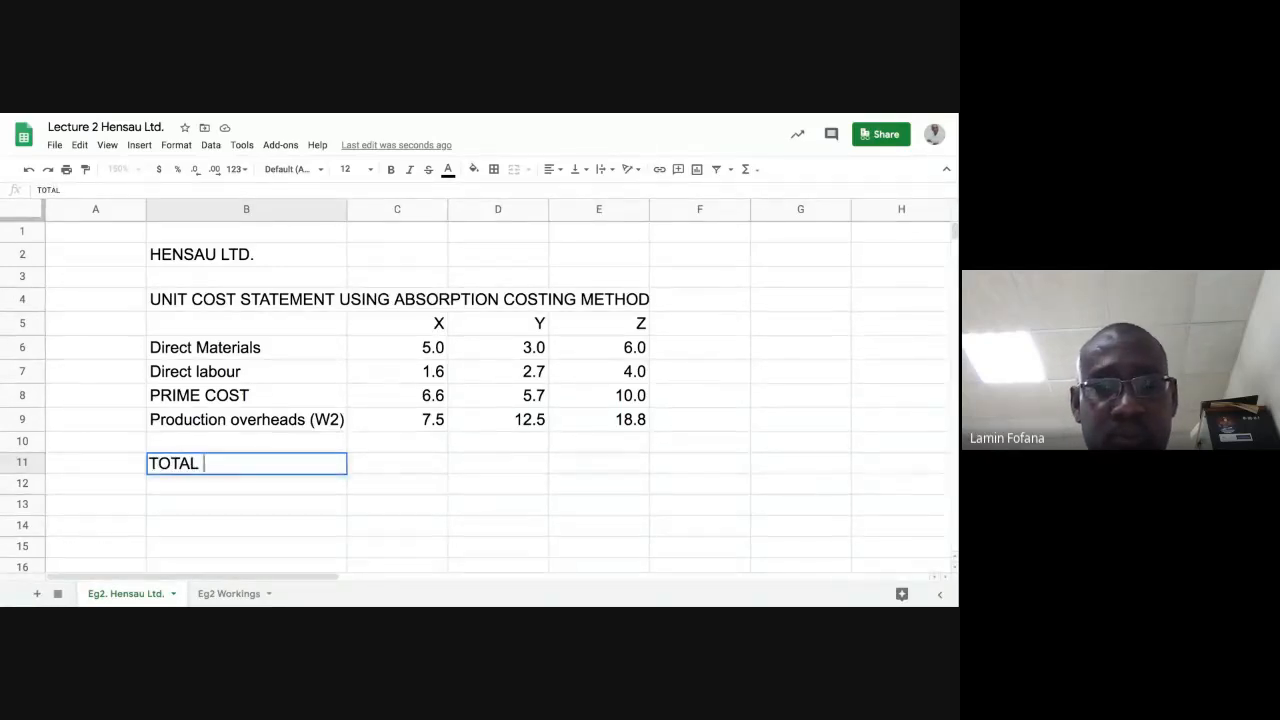
type(" UNIT")
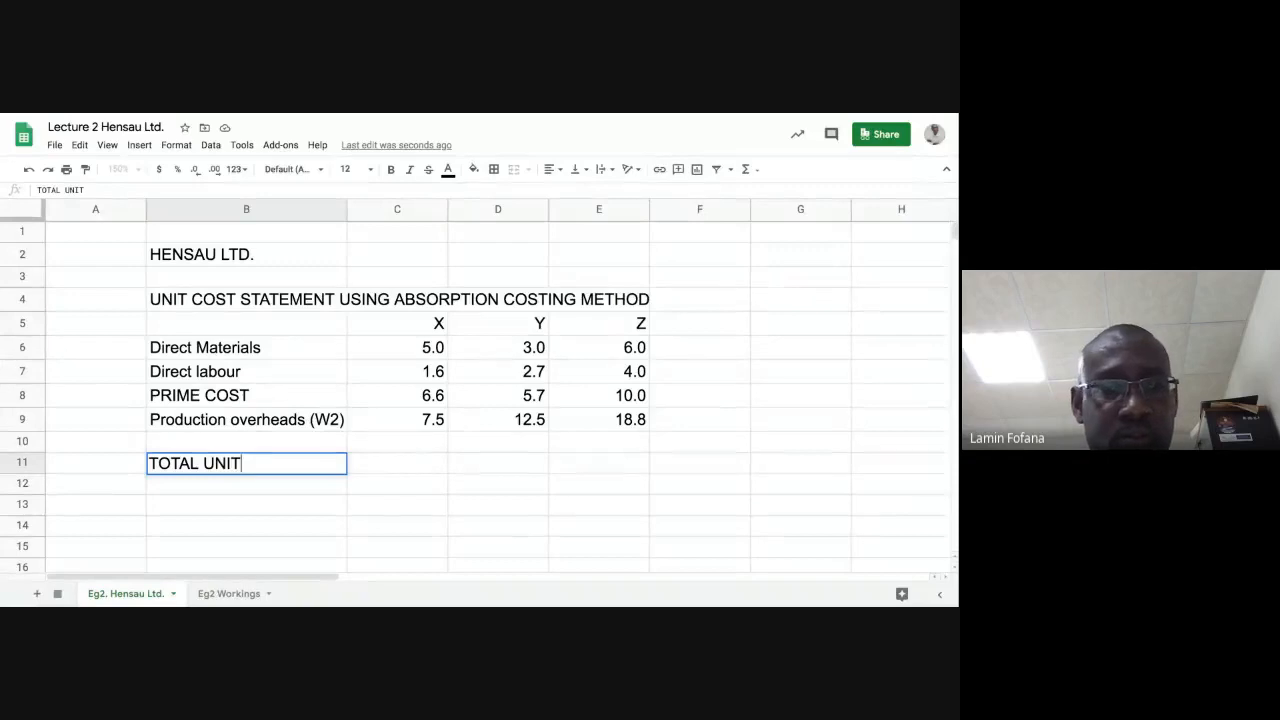
type(" COS")
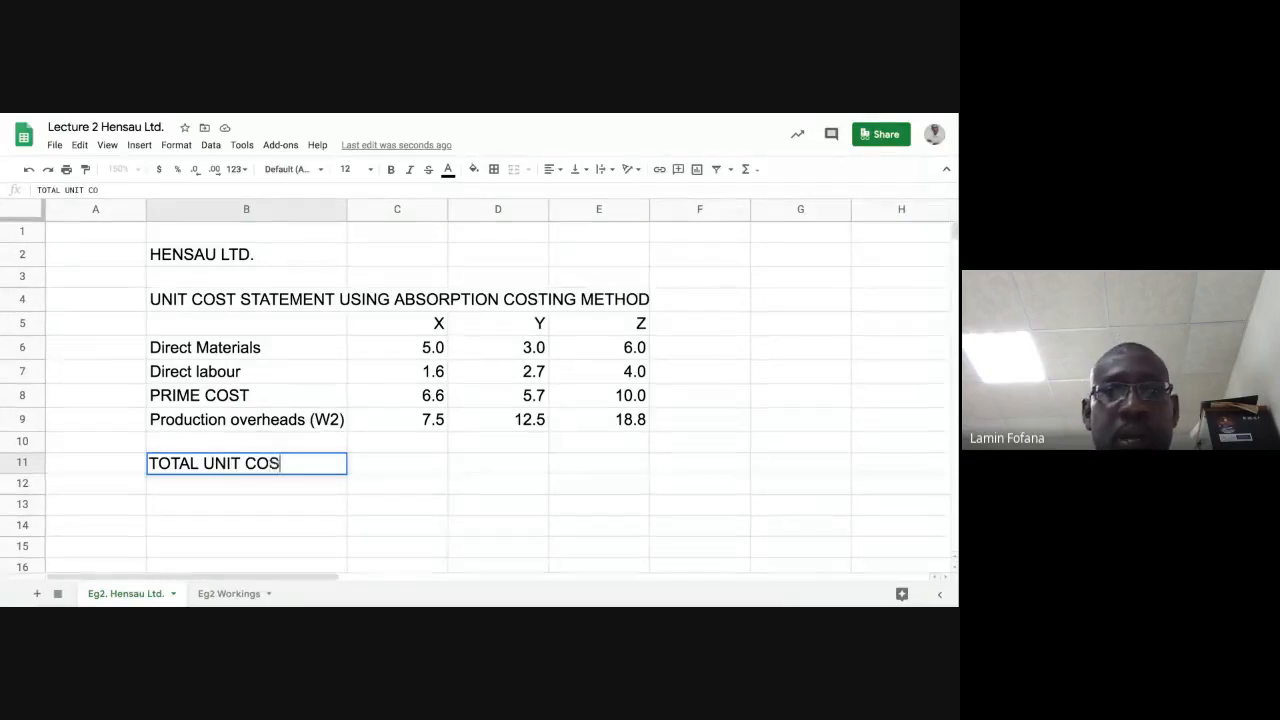
type("T")
key("Tab")
key("Tab")
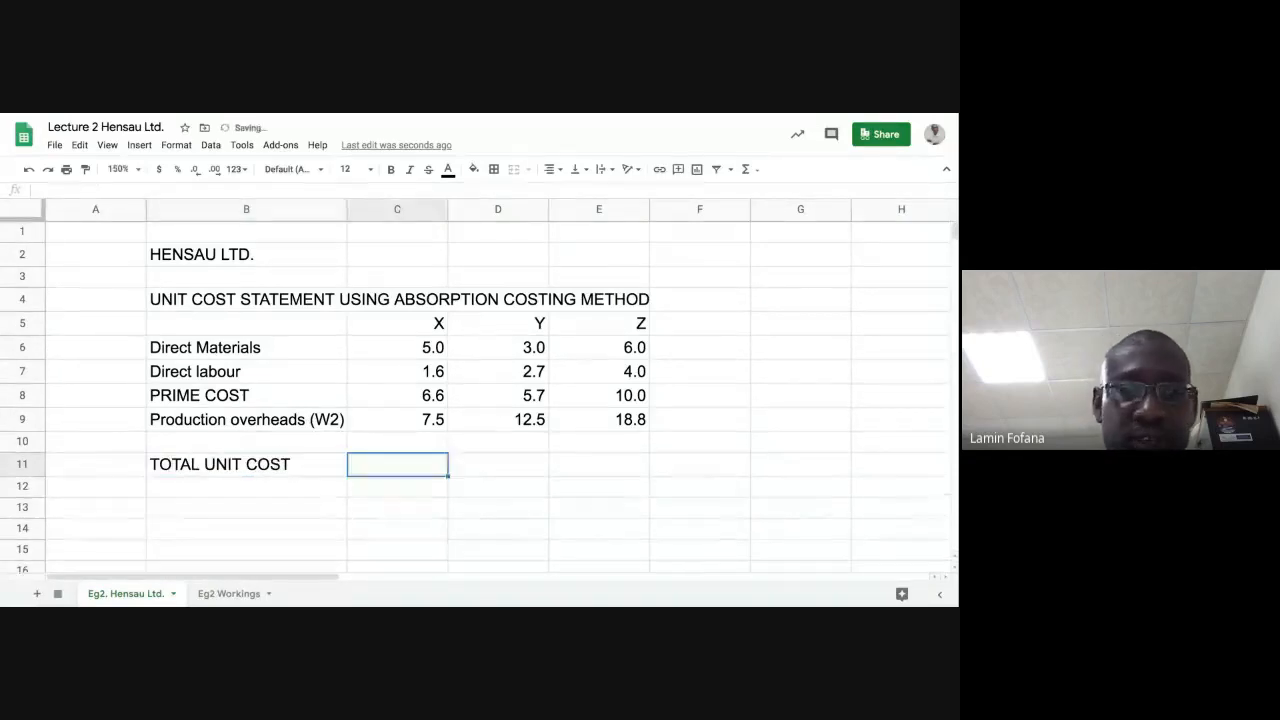
Calculate product X's total unit cost in C11 as =SUM(C6:C9)
key("Left")
type("=SU")
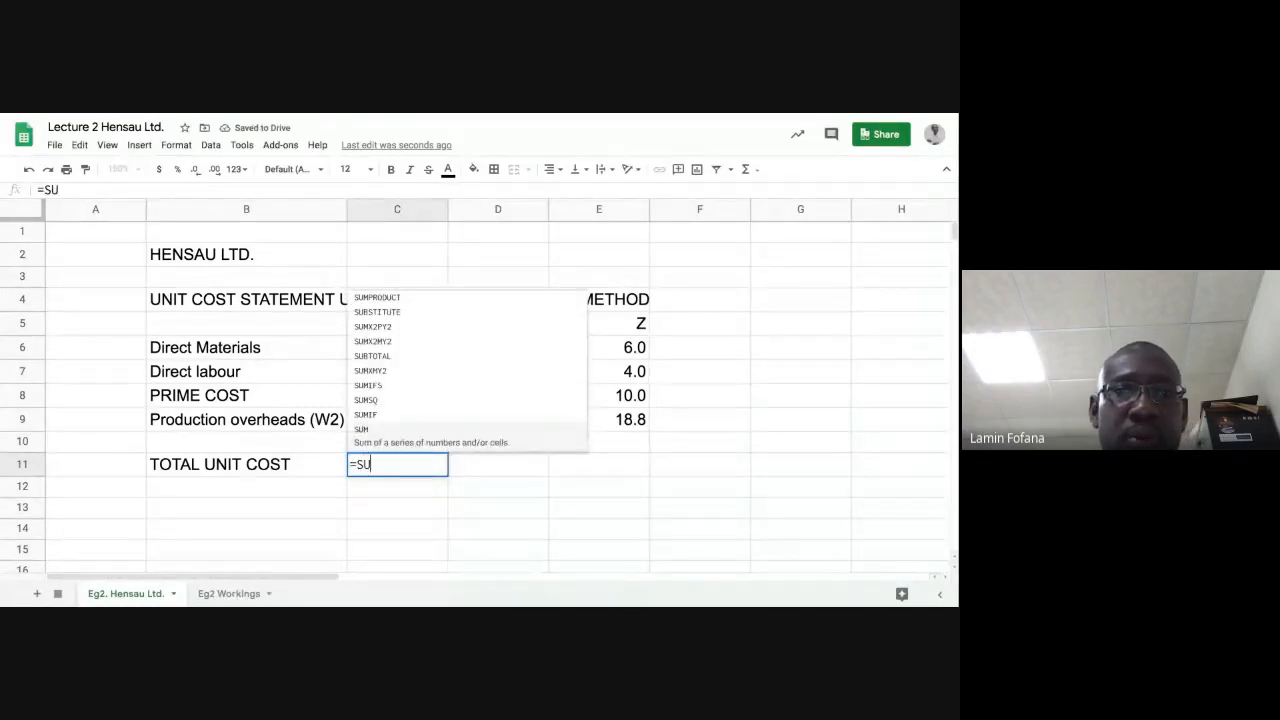
type("M(")
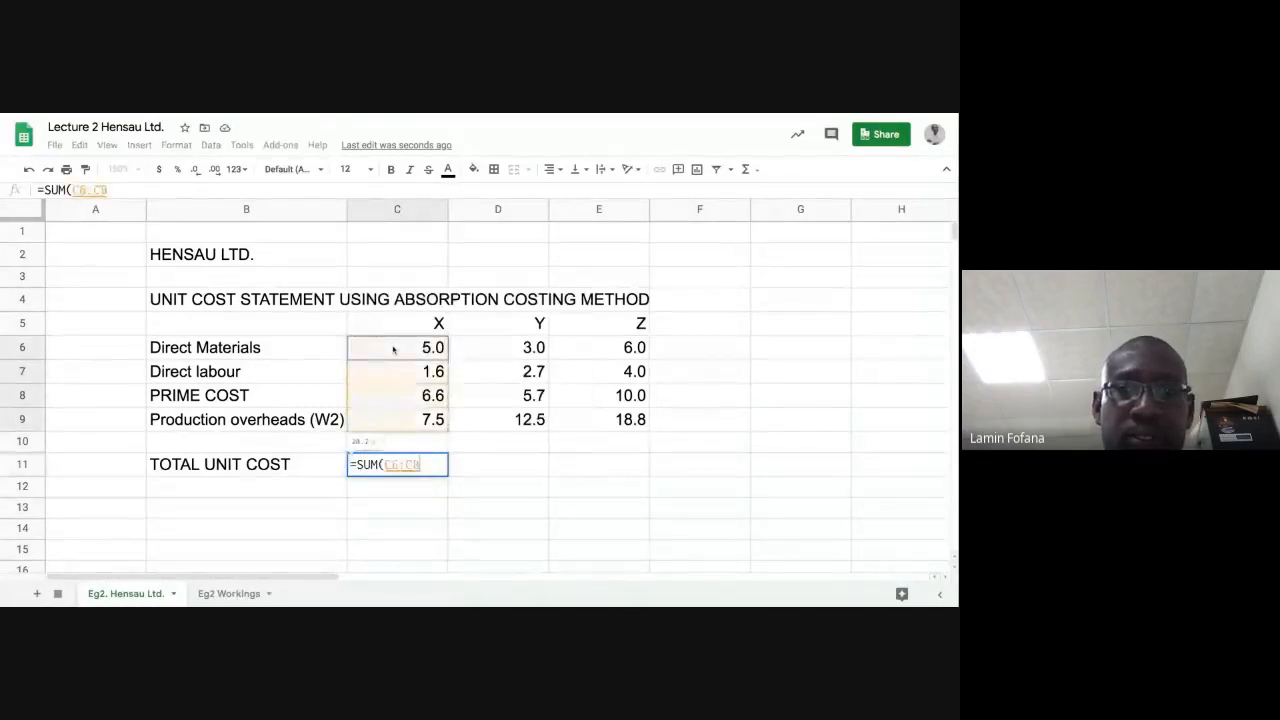
key("Tab")
key("Return")
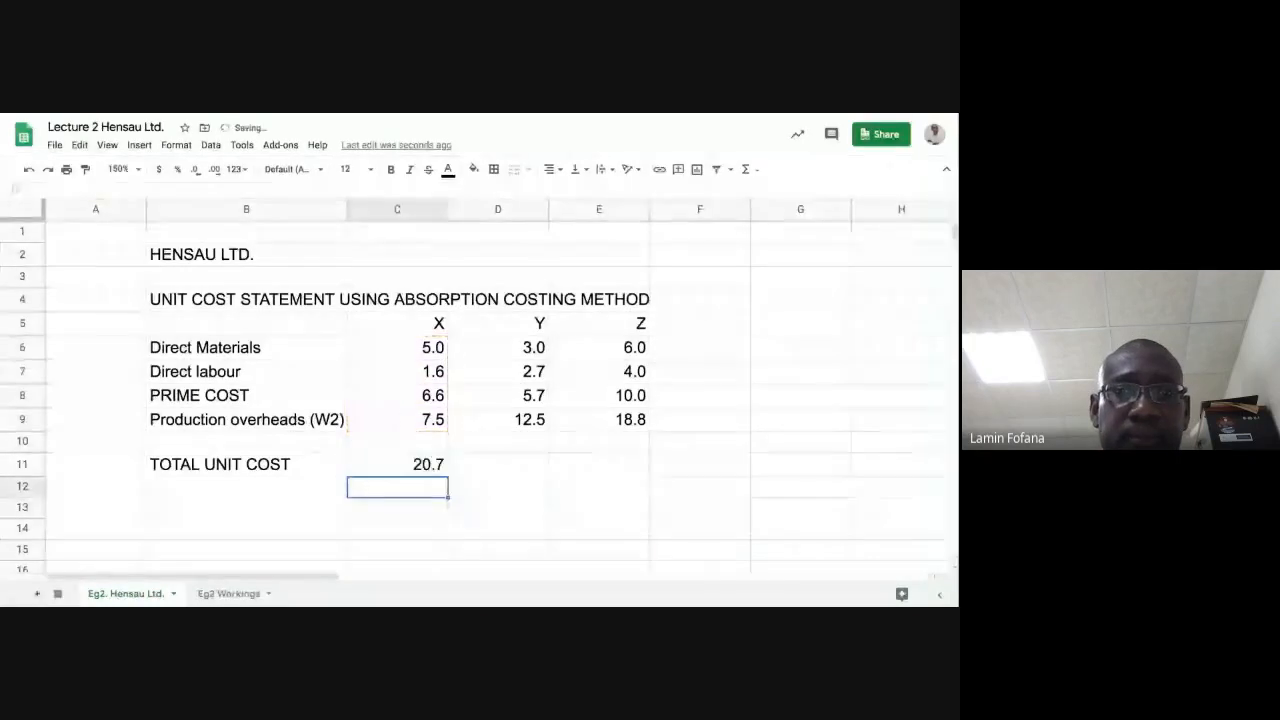
Copy the total unit cost formula from C11 across to D11:E11 for products Y and Z
left_click(430, 465)
left_click_drag(448, 478, 600, 468)
left_click(619, 517)
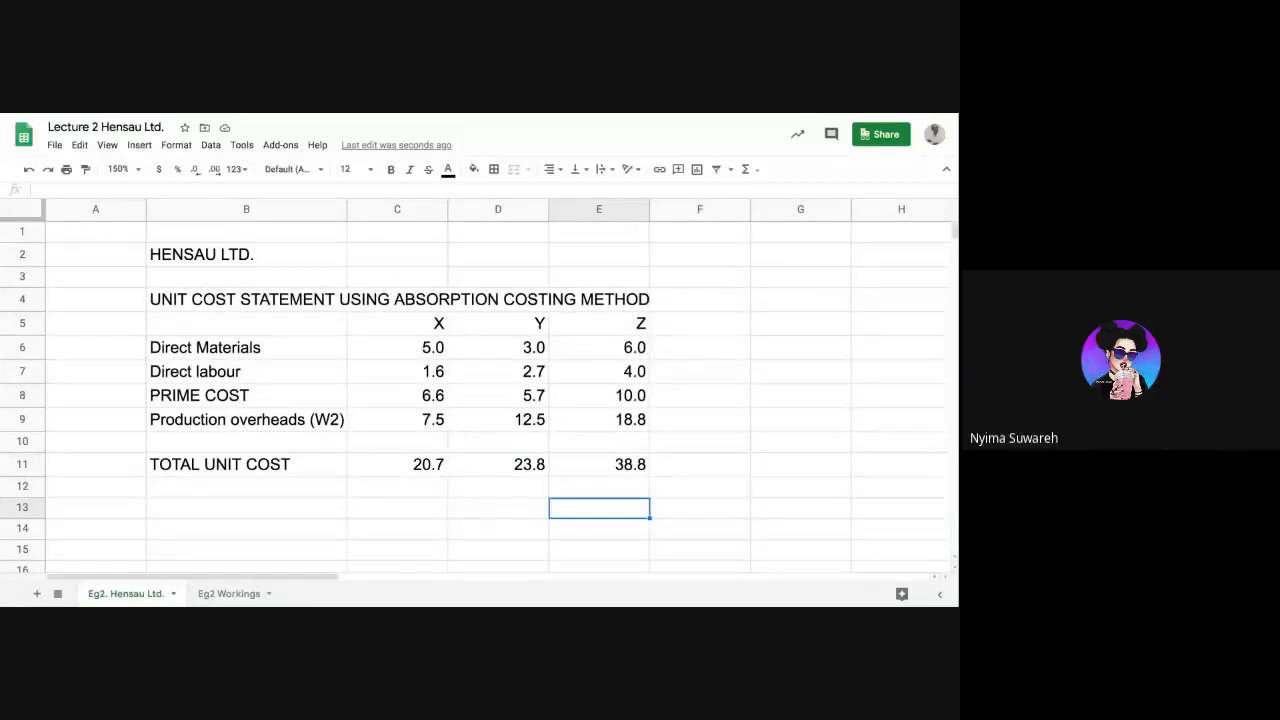
left_click(440, 469)
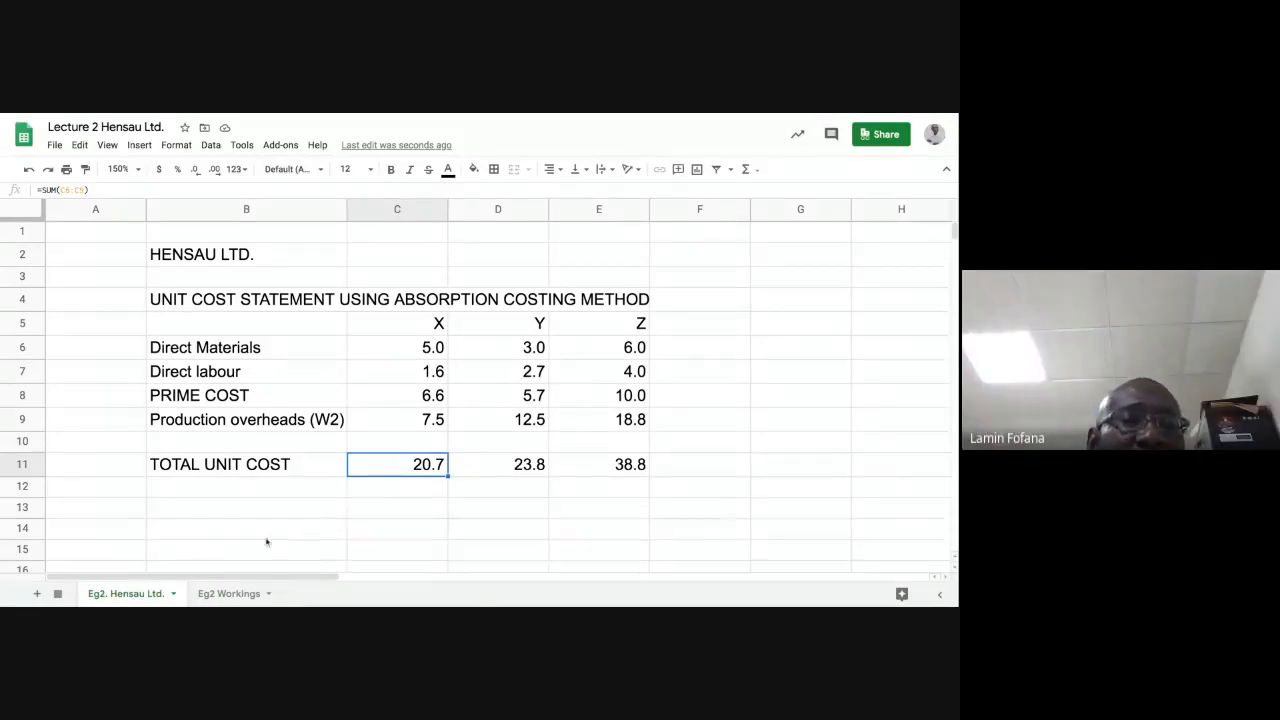
left_click(231, 594)
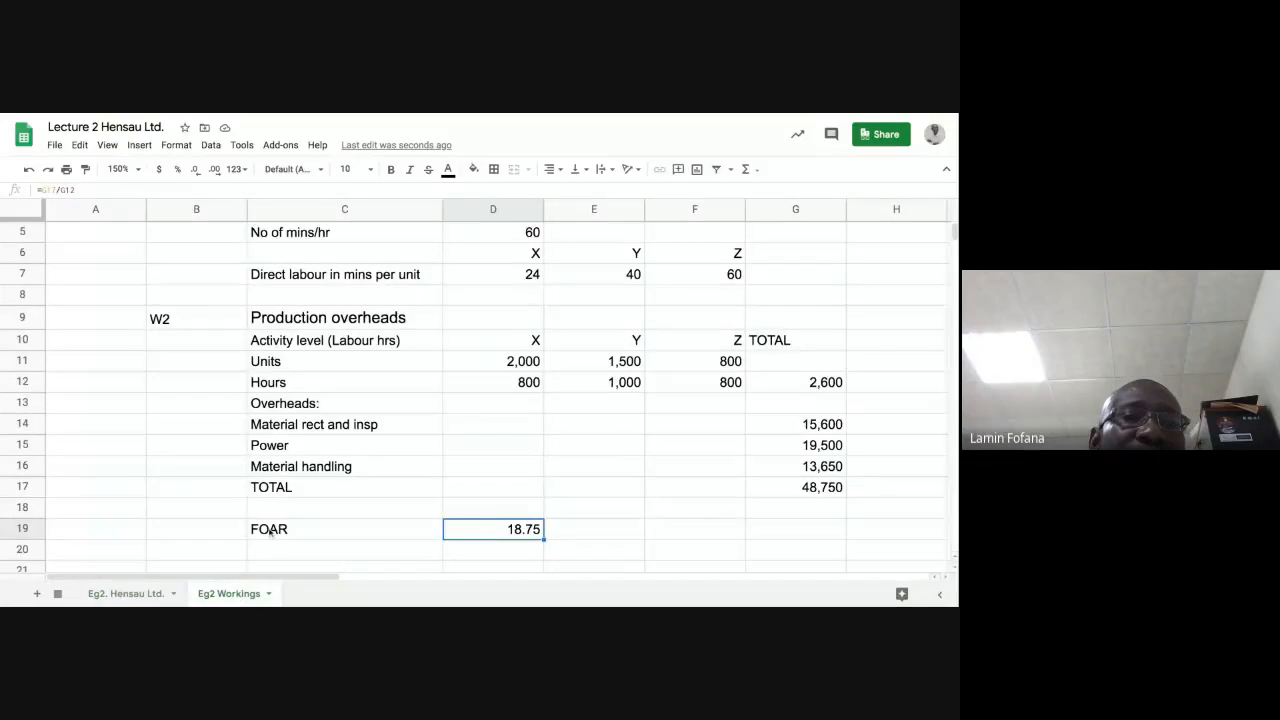
left_click(136, 600)
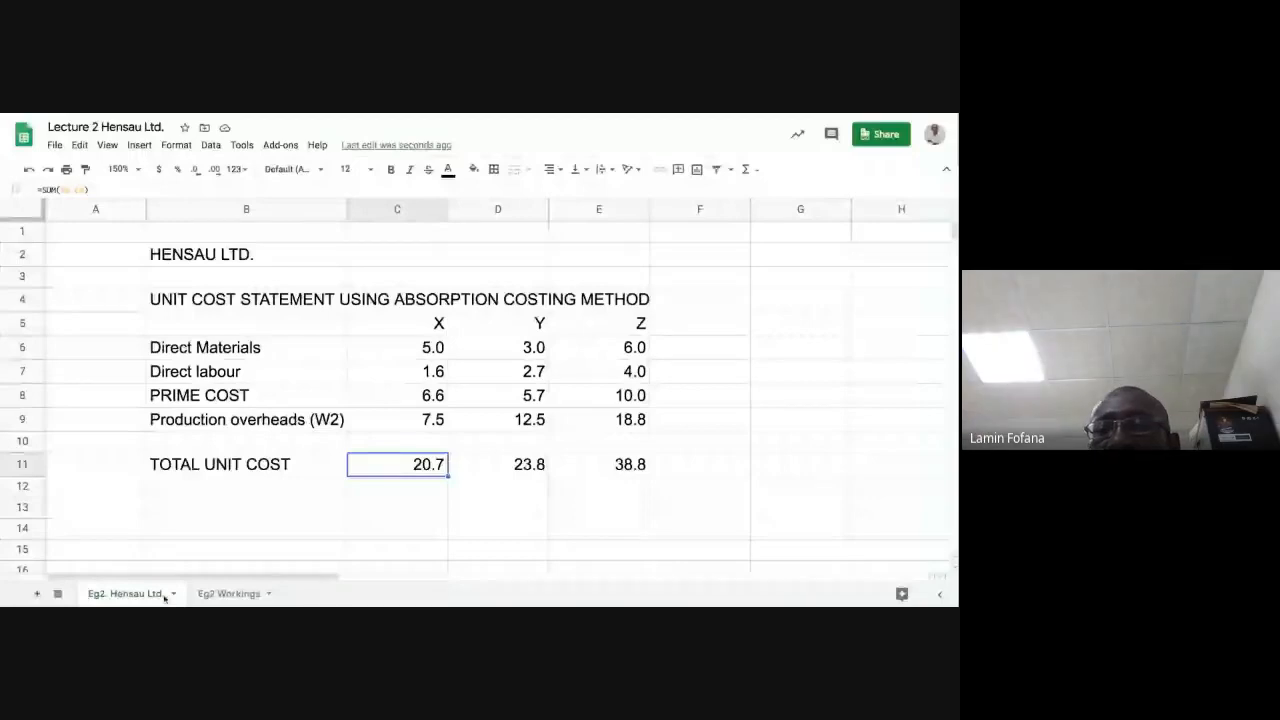
On the Eg2 Workings sheet, fill the total hours cell G12 with green and copy its formatting to the total overheads cell G17
left_click(229, 593)
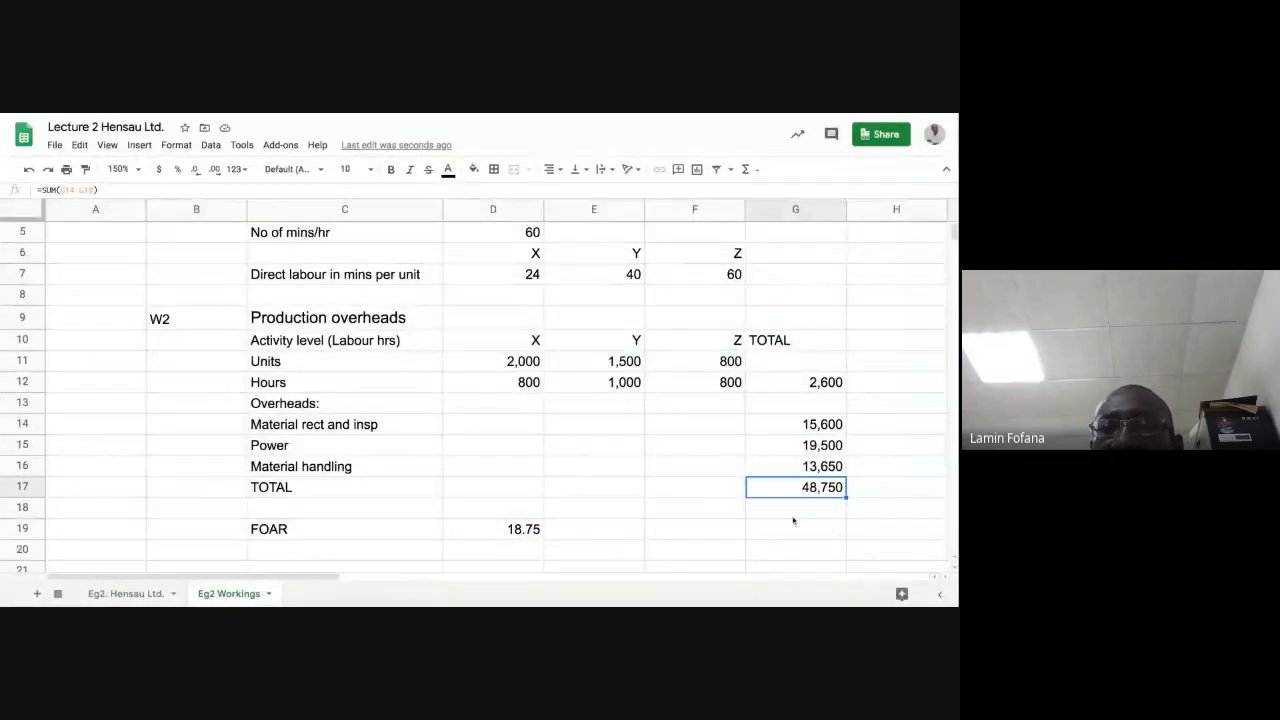
left_click(800, 384)
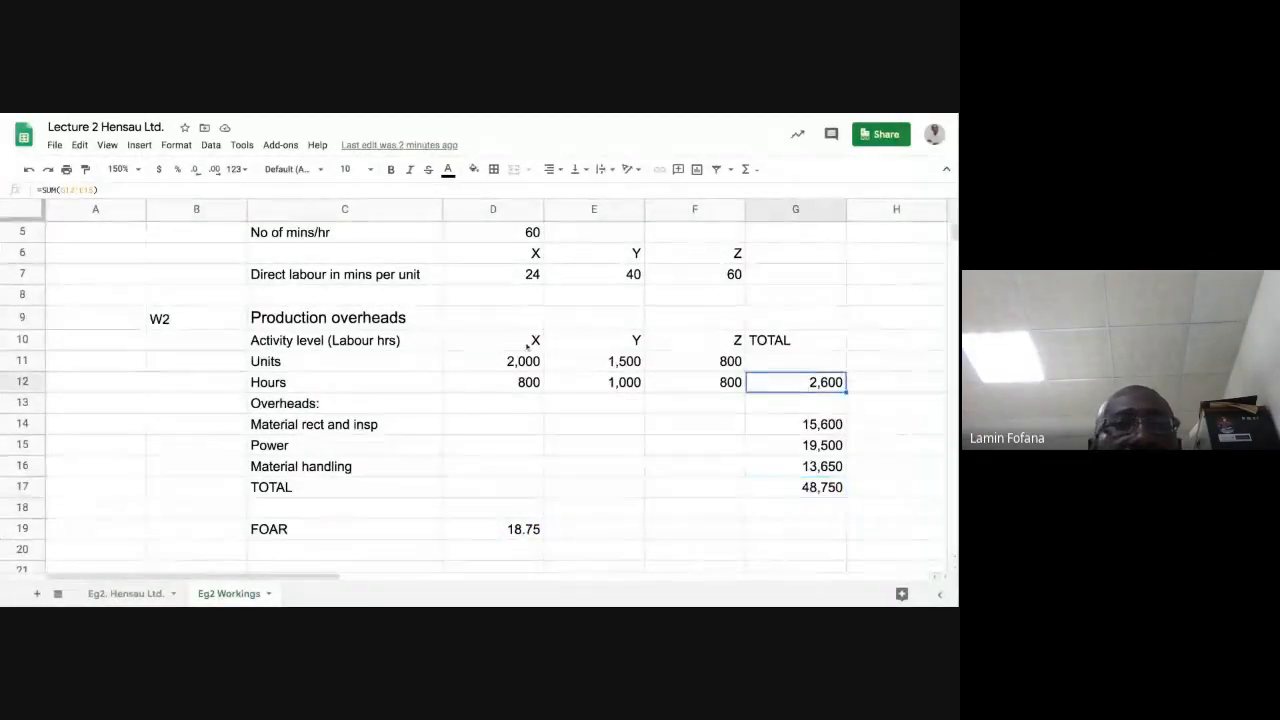
left_click(474, 169)
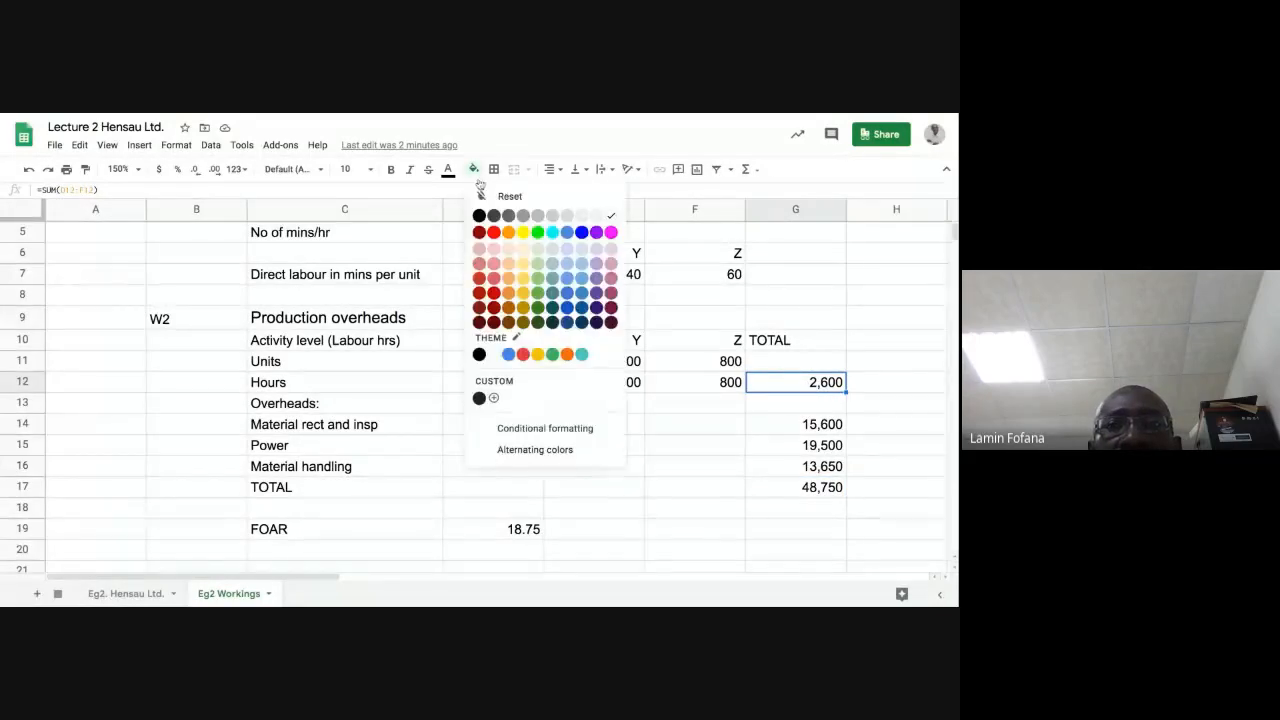
left_click(538, 232)
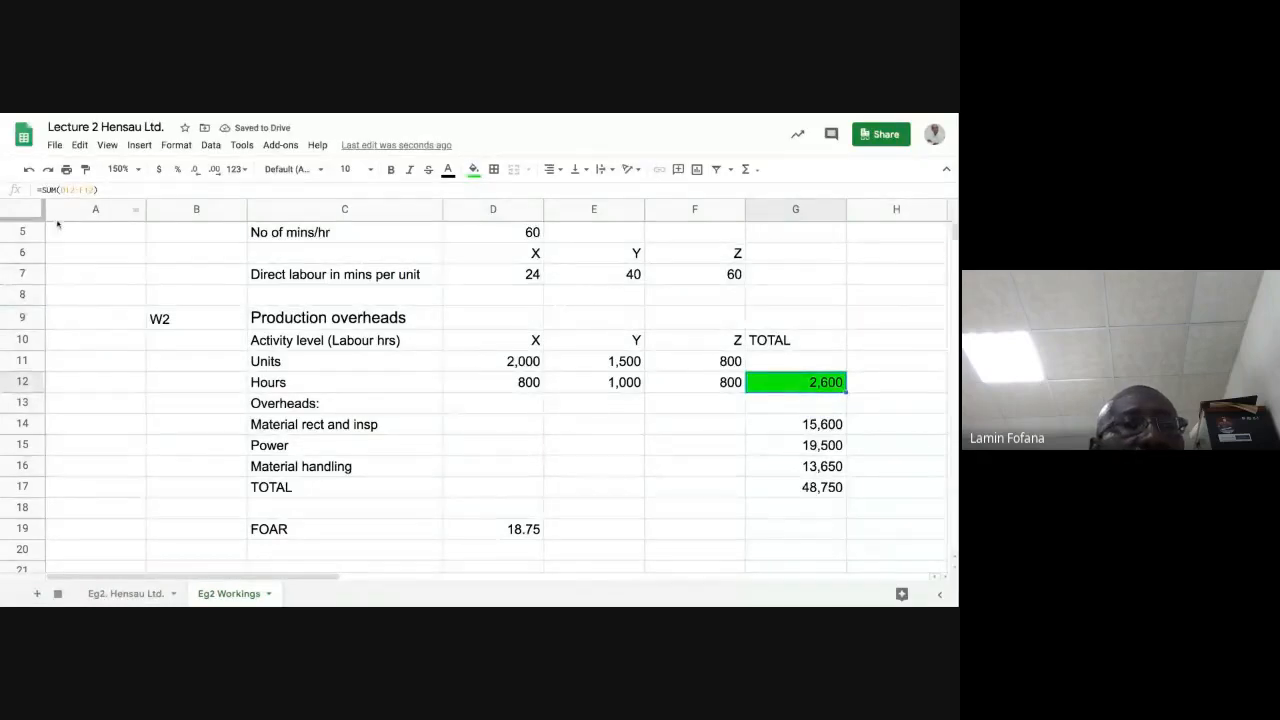
left_click(85, 169)
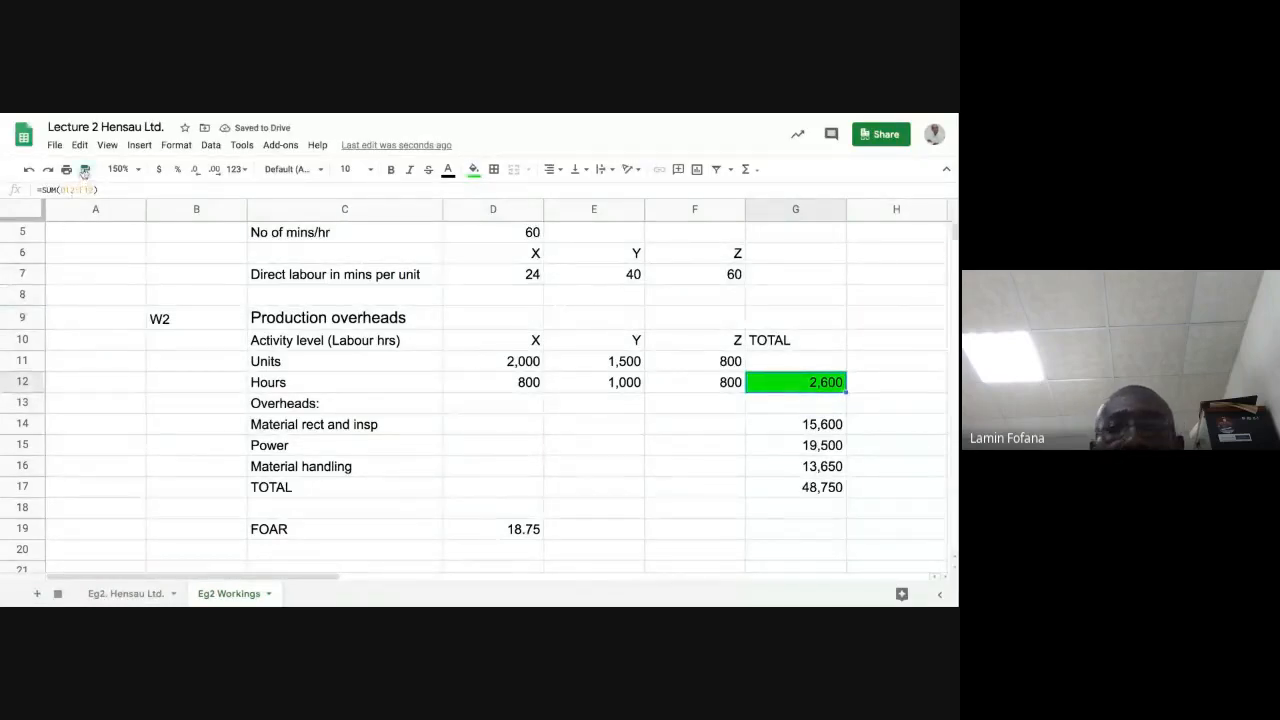
left_click(798, 487)
left_click(776, 518)
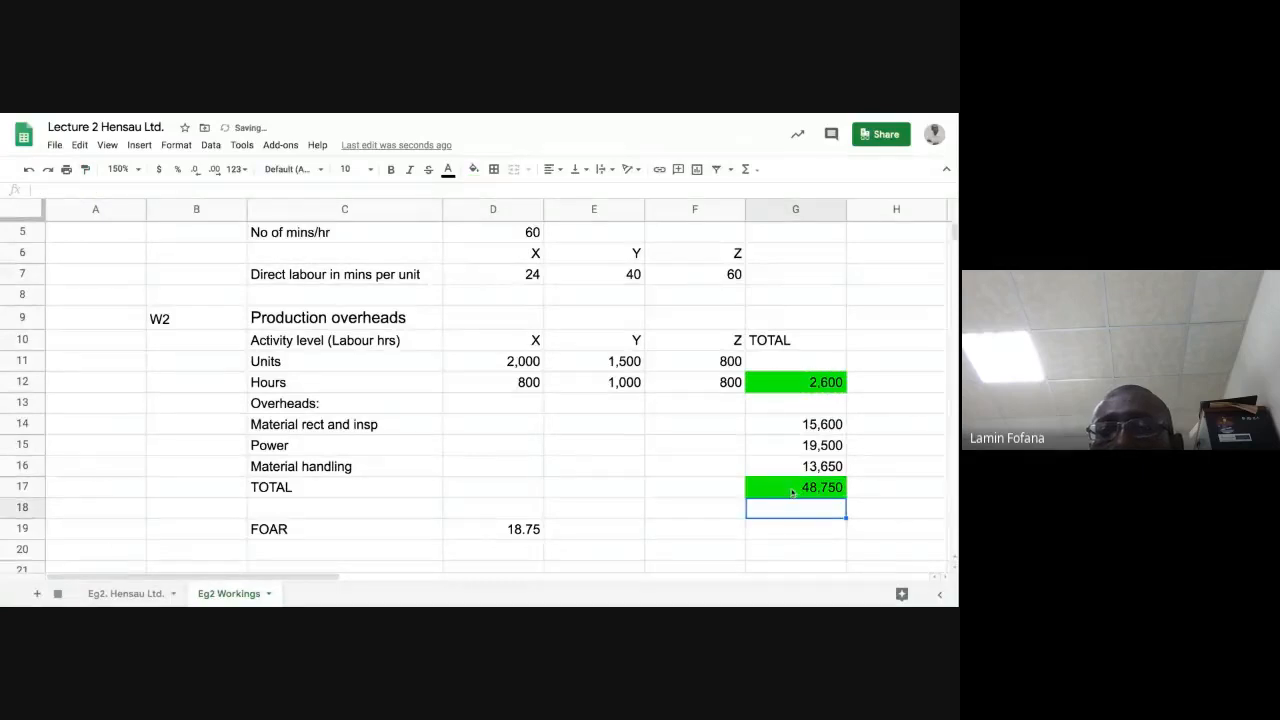
Fill the FOAR rate cell D19 with light blue
left_click(509, 523)
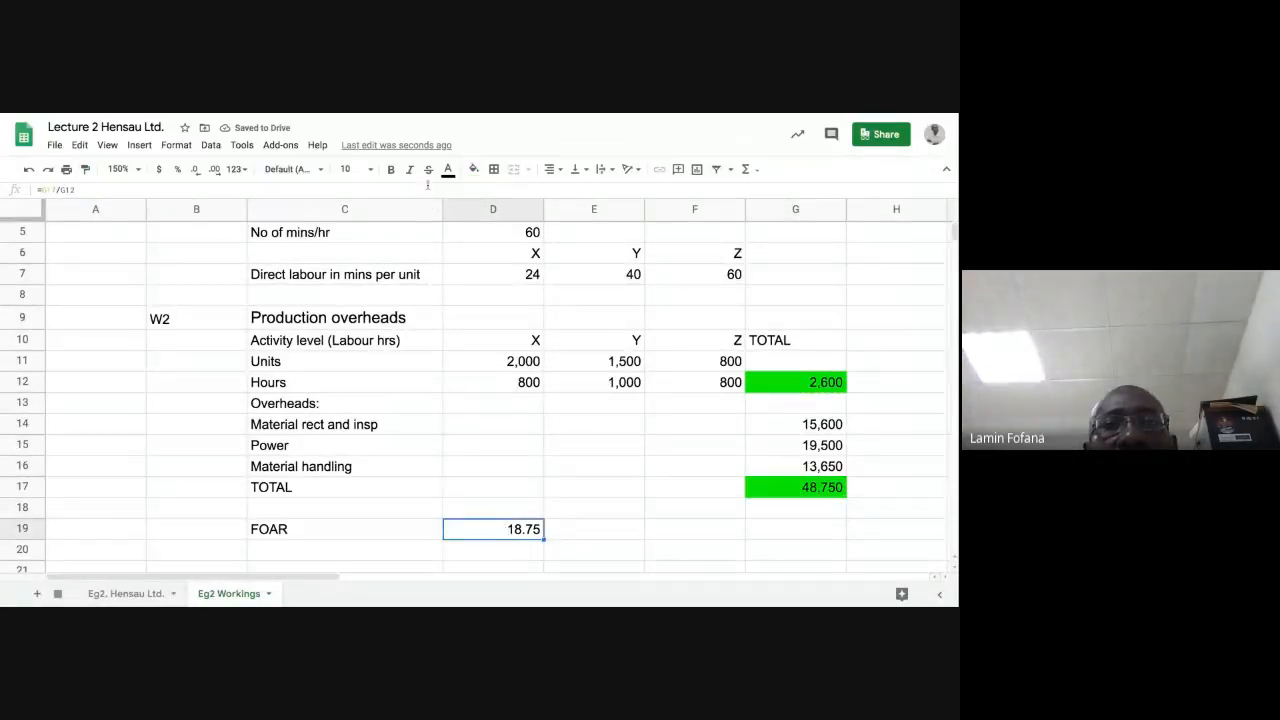
left_click(474, 169)
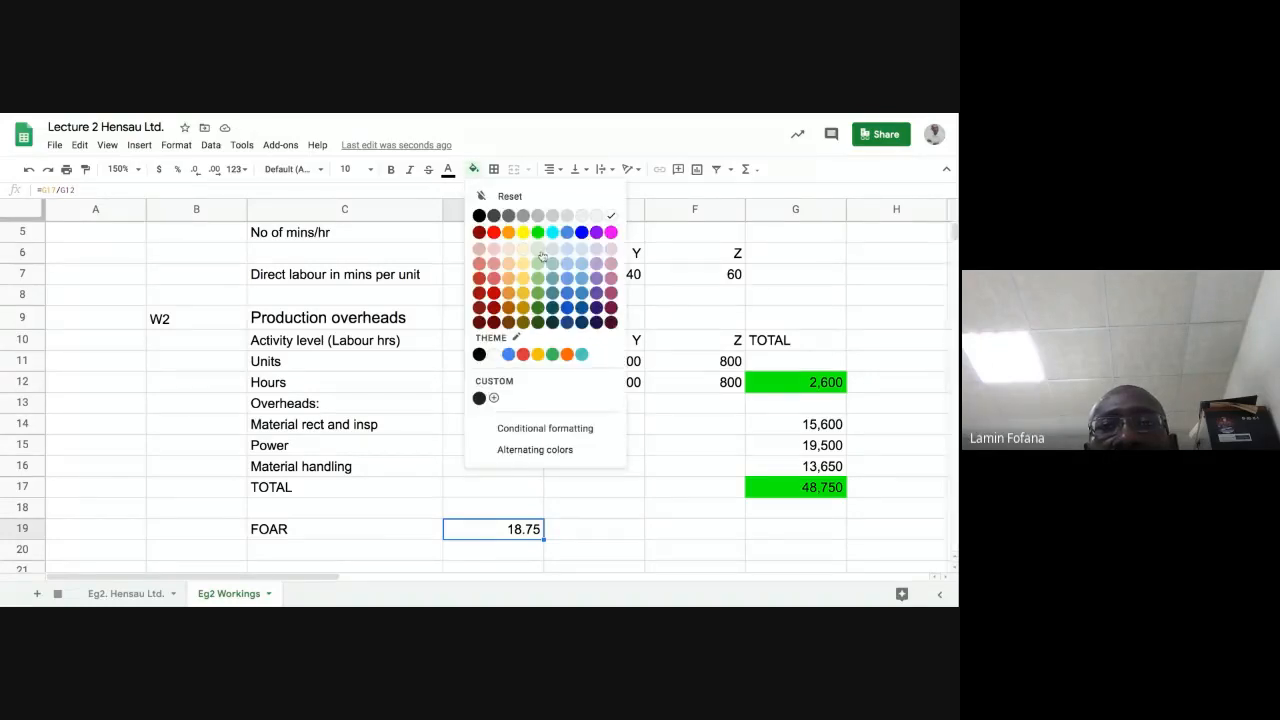
left_click(582, 263)
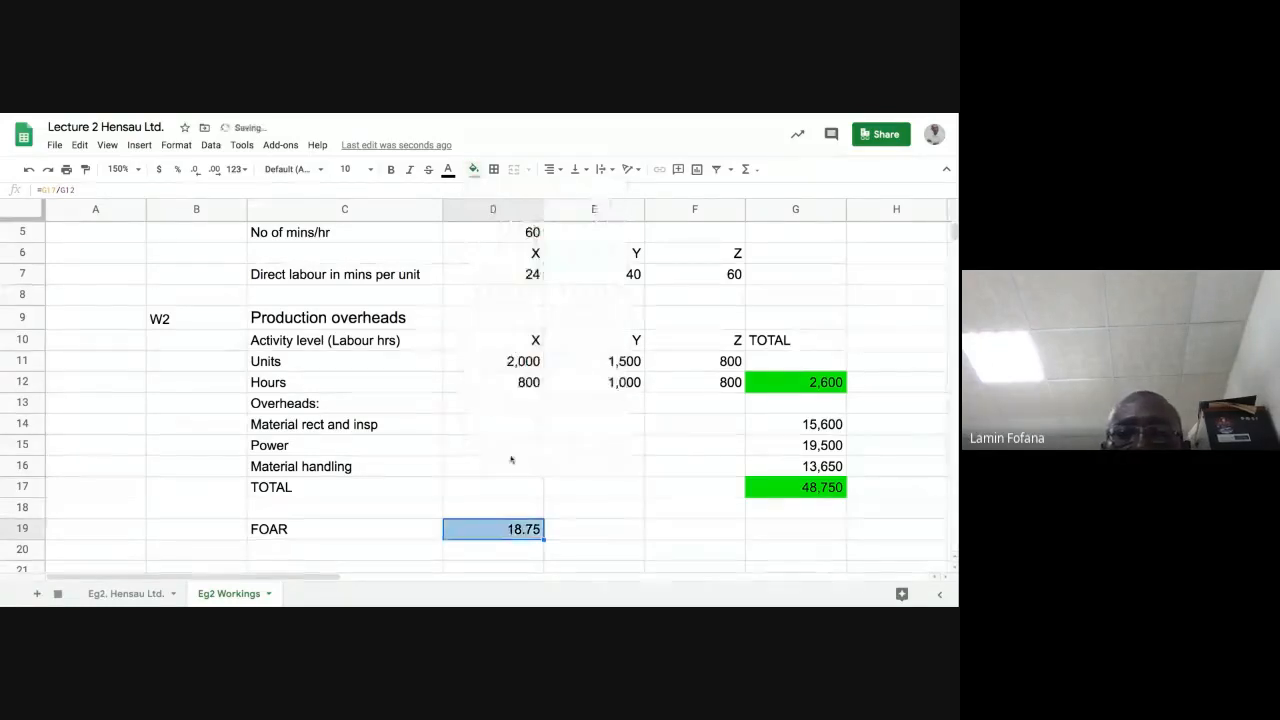
left_click(617, 512)
left_click(536, 530)
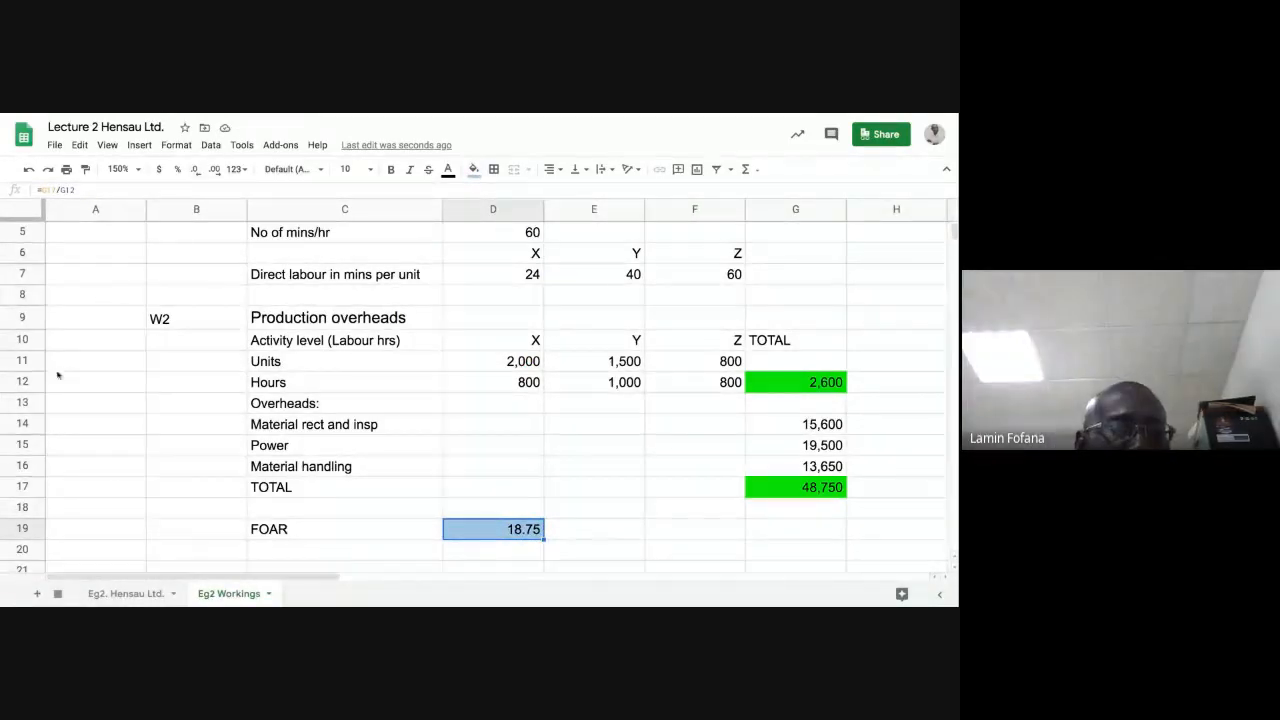
On the Eg2. Hensau Ltd. sheet, change the total unit cost formula in C11 to =SUM(C8:C9), covering only prime cost and production overheads
left_click(115, 594)
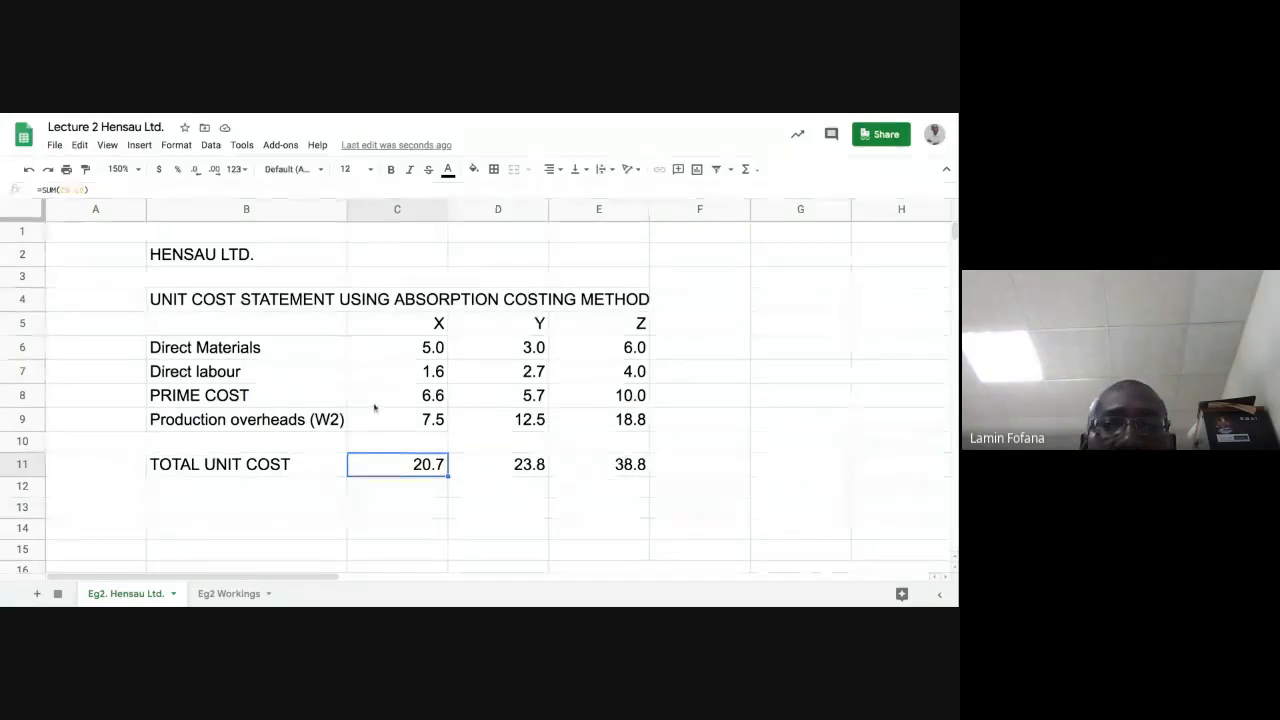
left_click(425, 489)
left_click(426, 465)
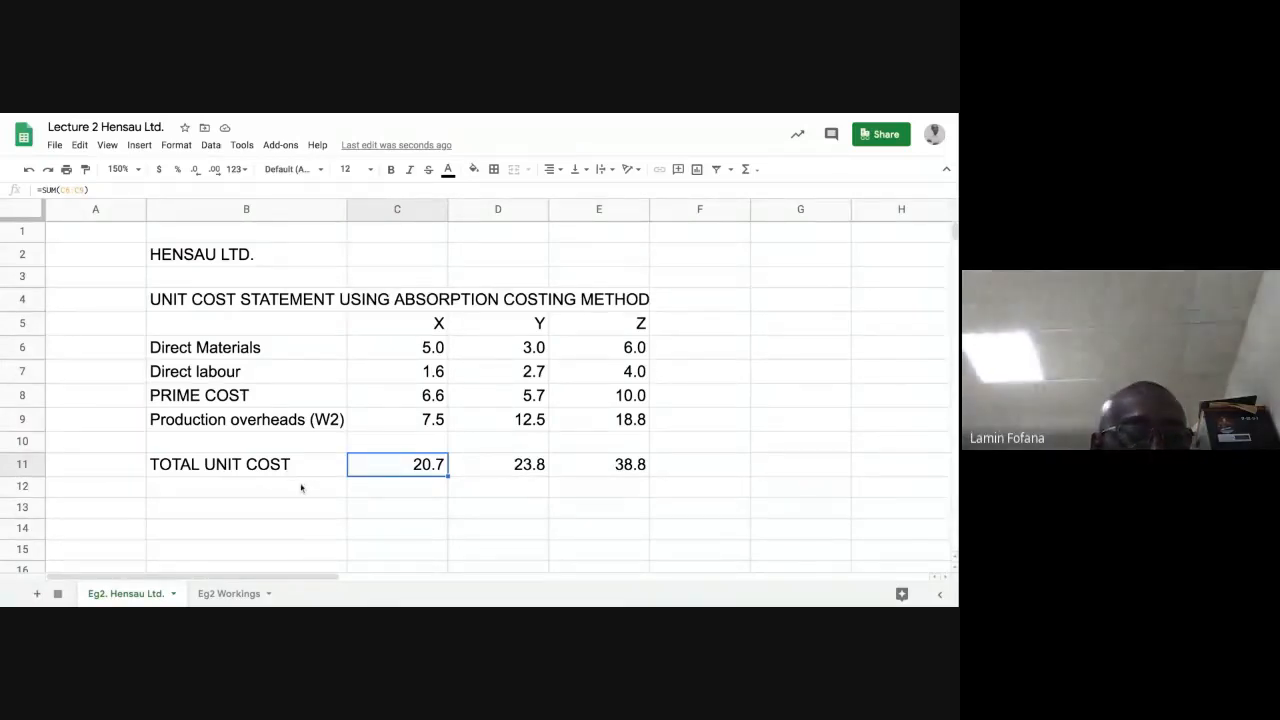
key("Return")
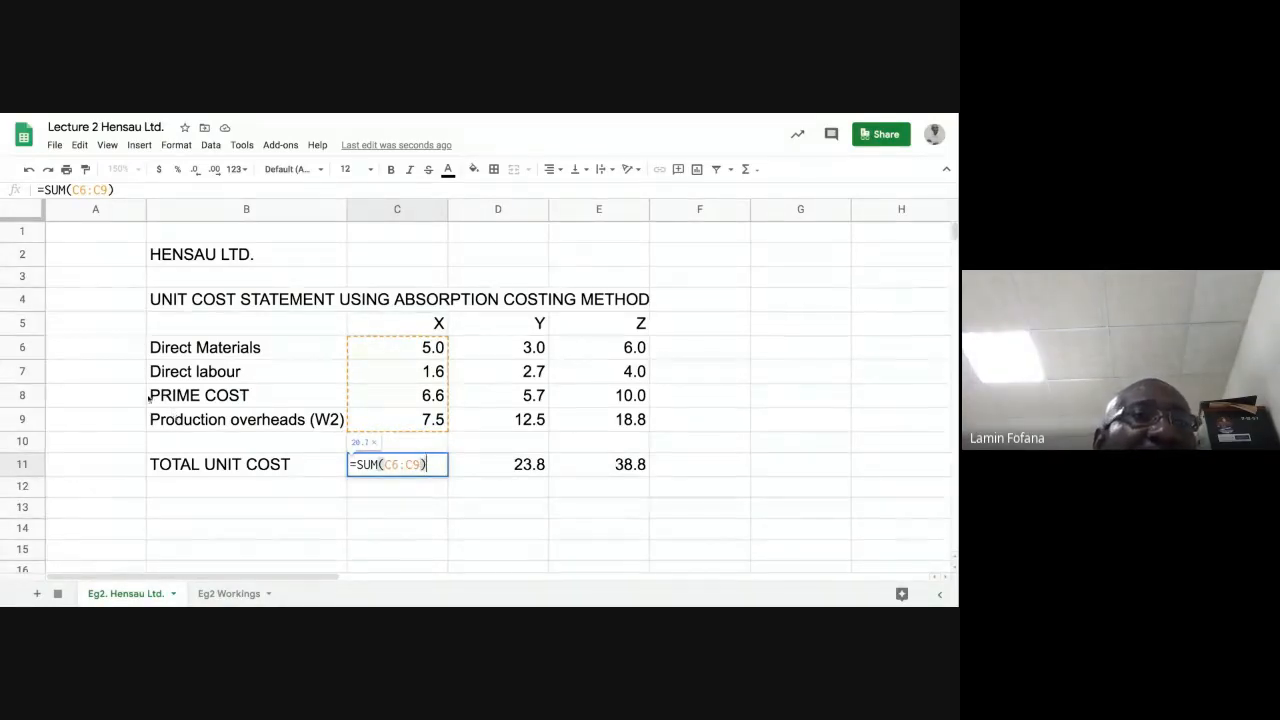
left_click(84, 189)
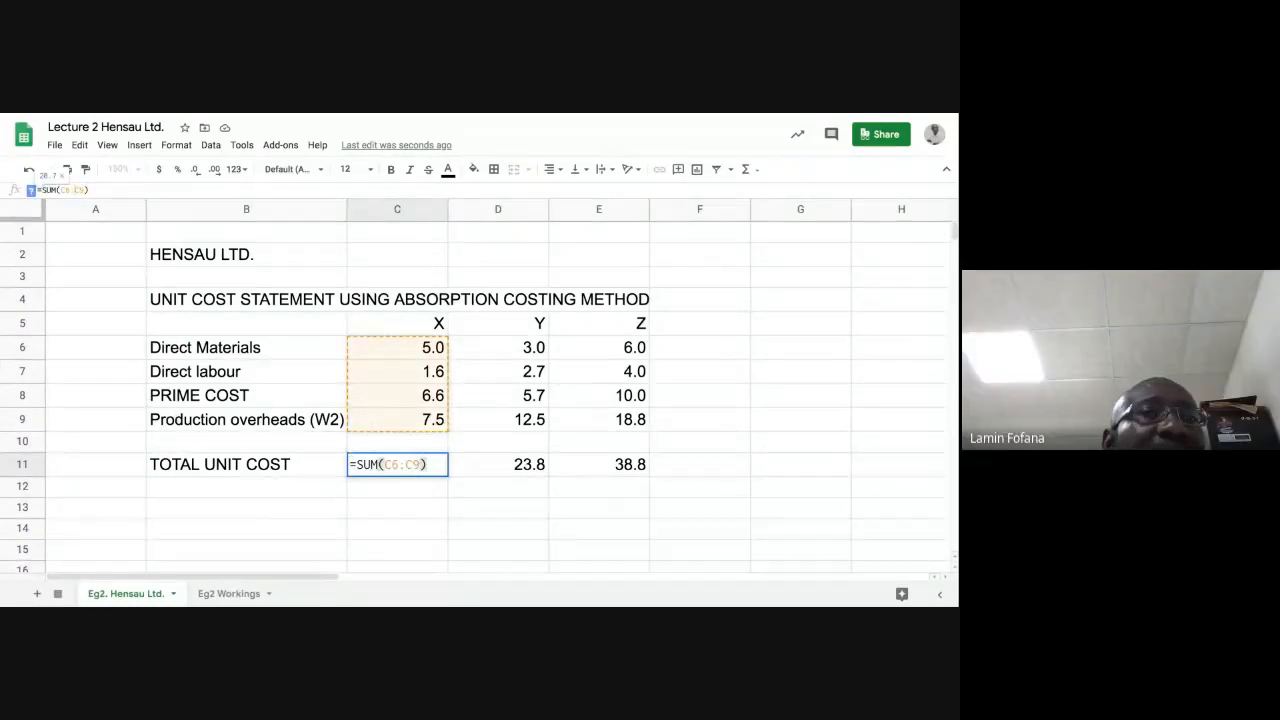
key("BackSpace")
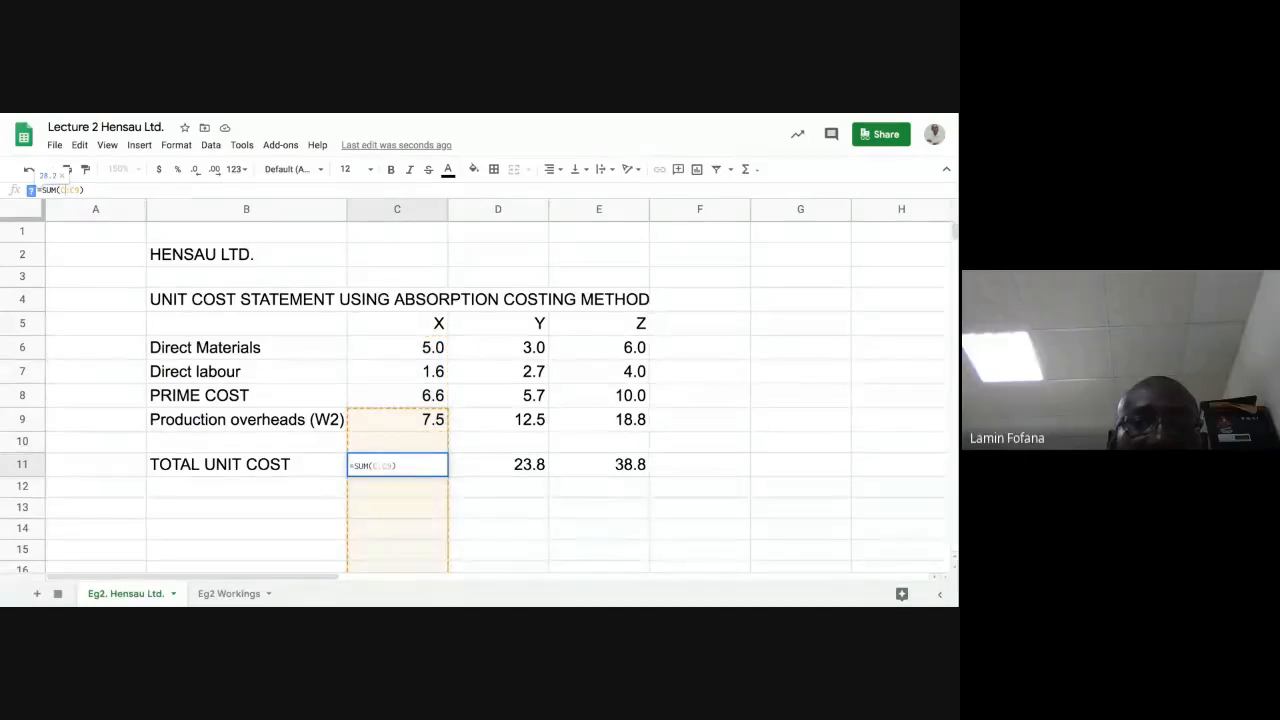
type("8")
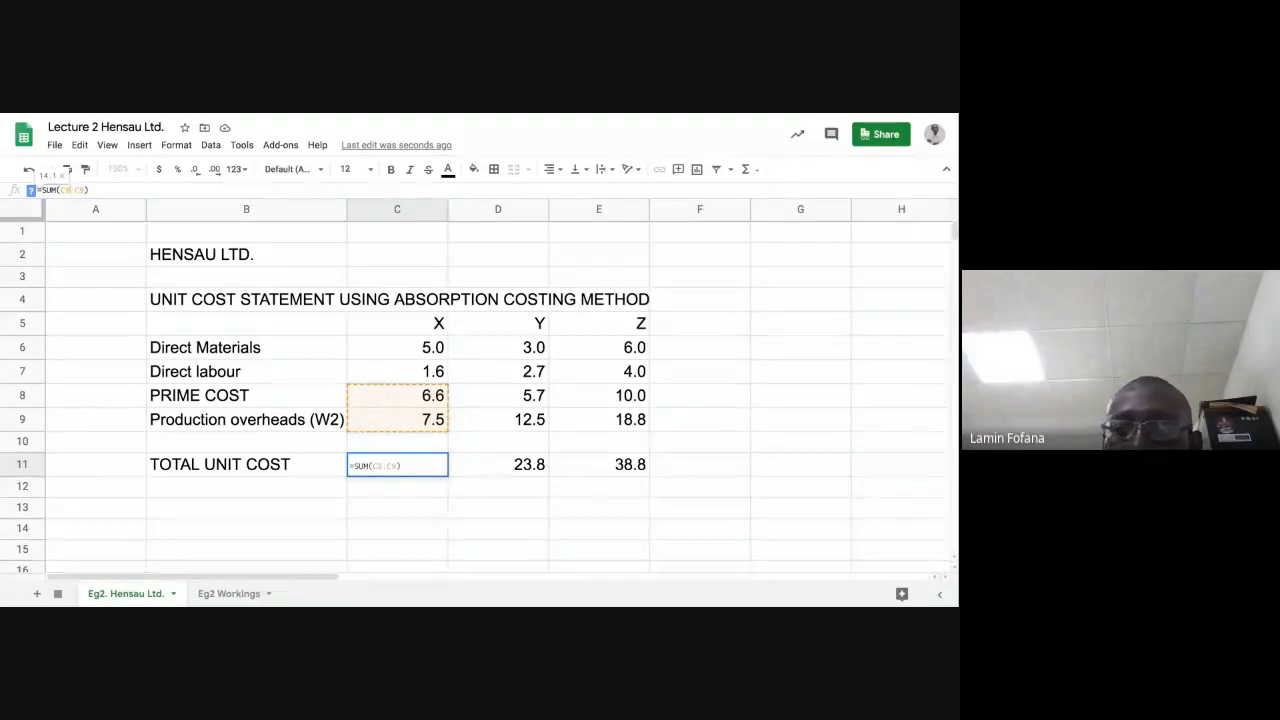
key("Return")
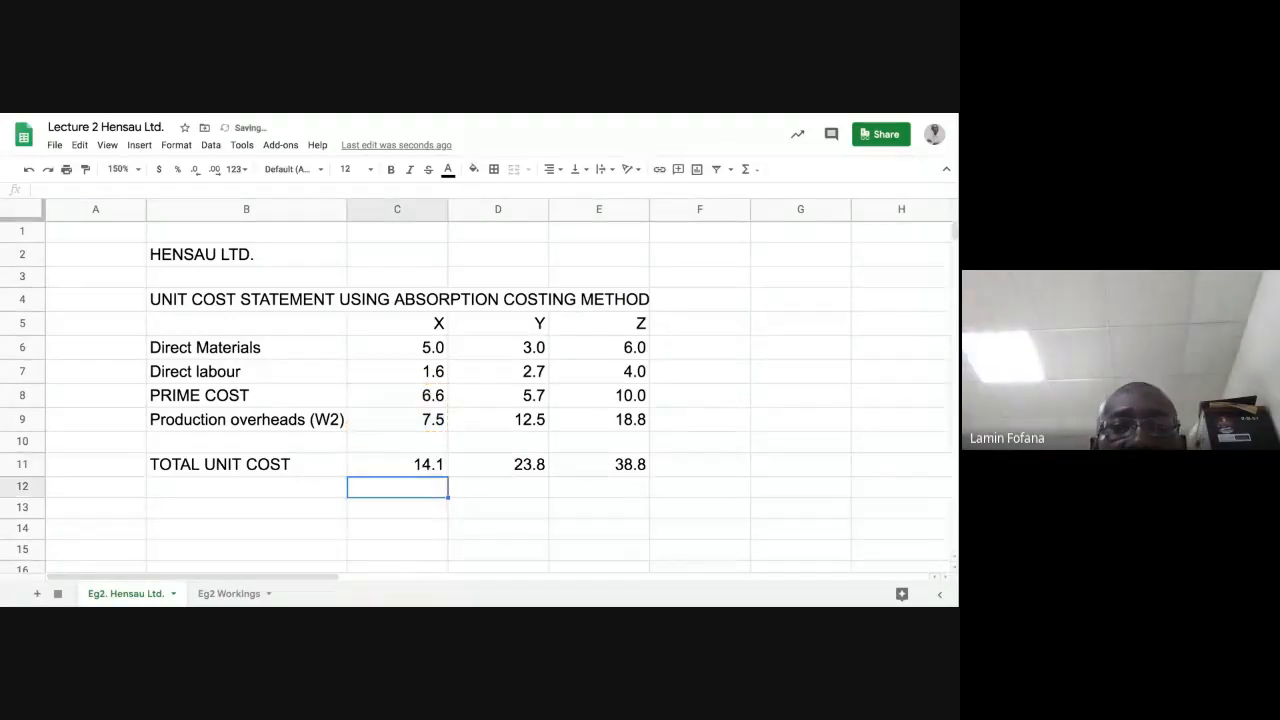
Copy the corrected total unit cost formula from C11 across to D11:E11
left_click(421, 467)
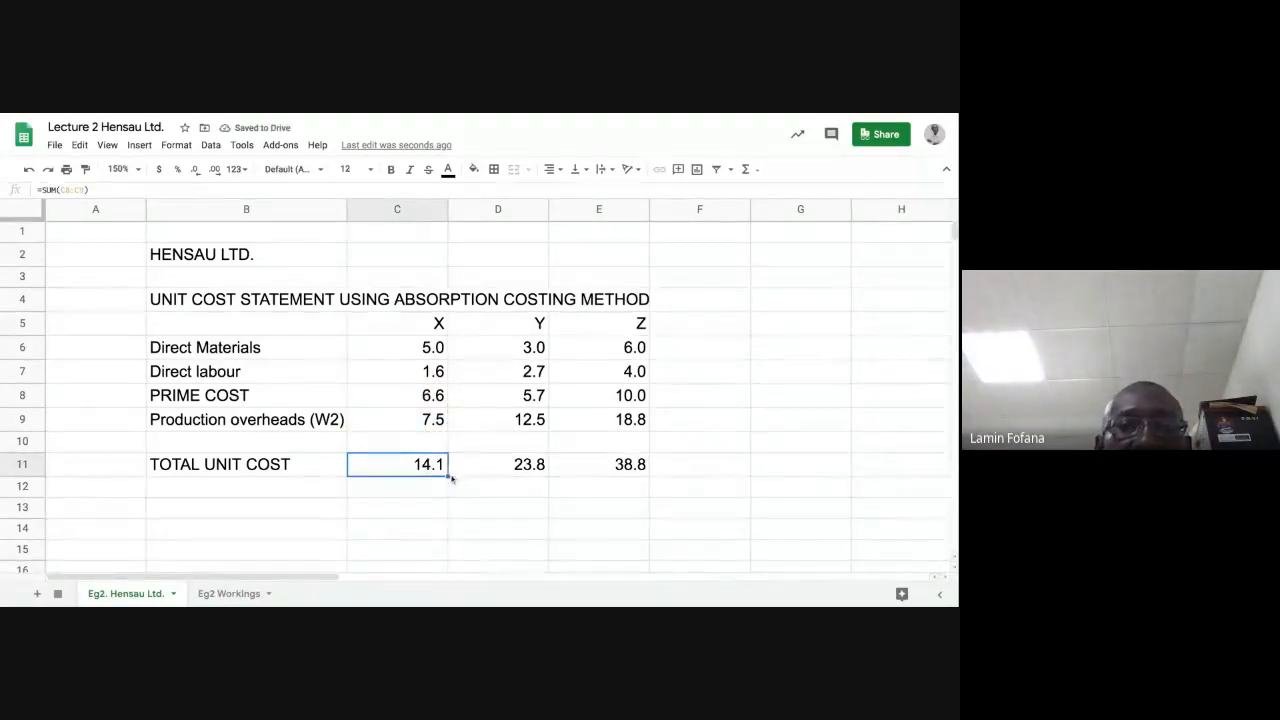
left_click_drag(447, 475, 640, 477)
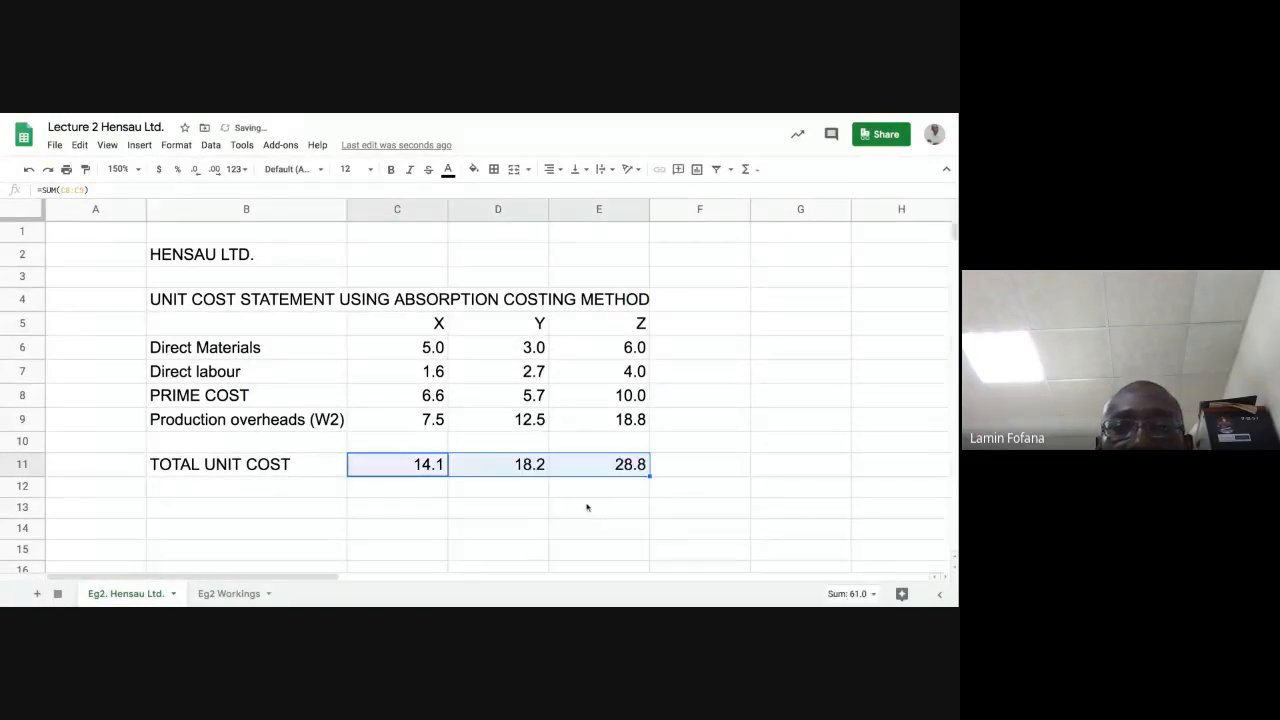
left_click(586, 508)
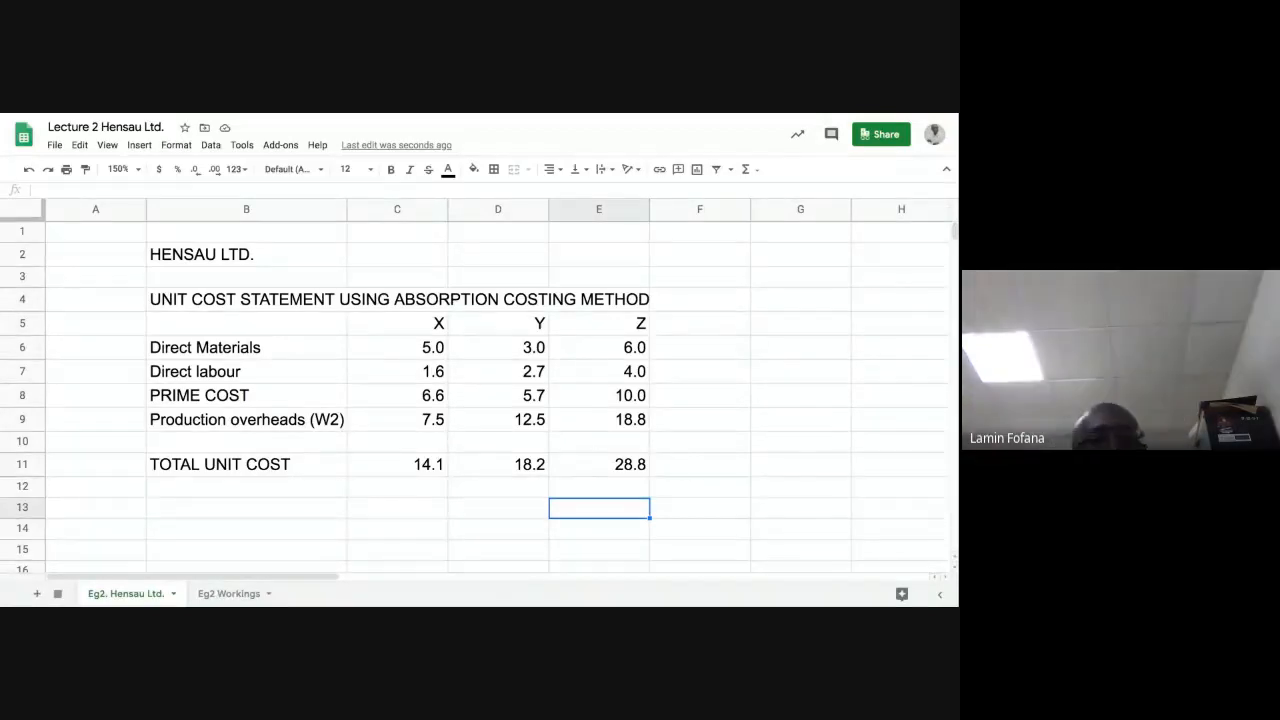
Number the unit cost statement heading by entering "i" in A4
left_click(124, 304)
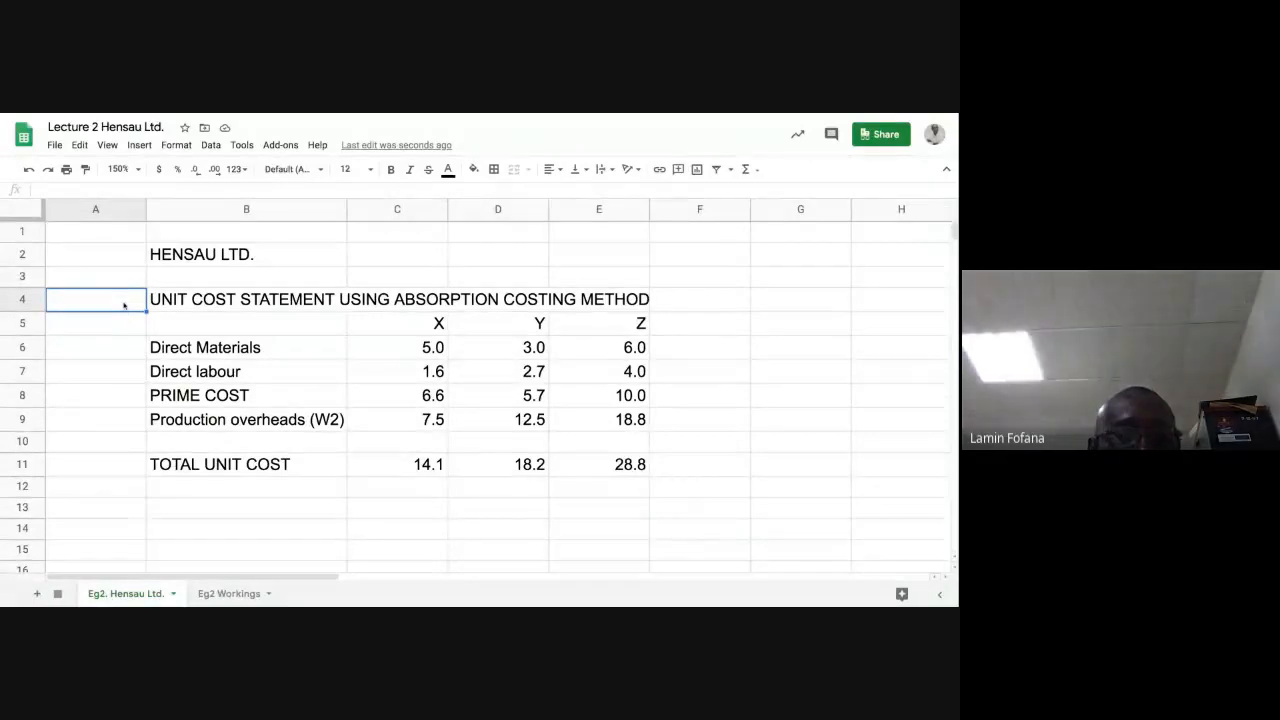
type("ii")
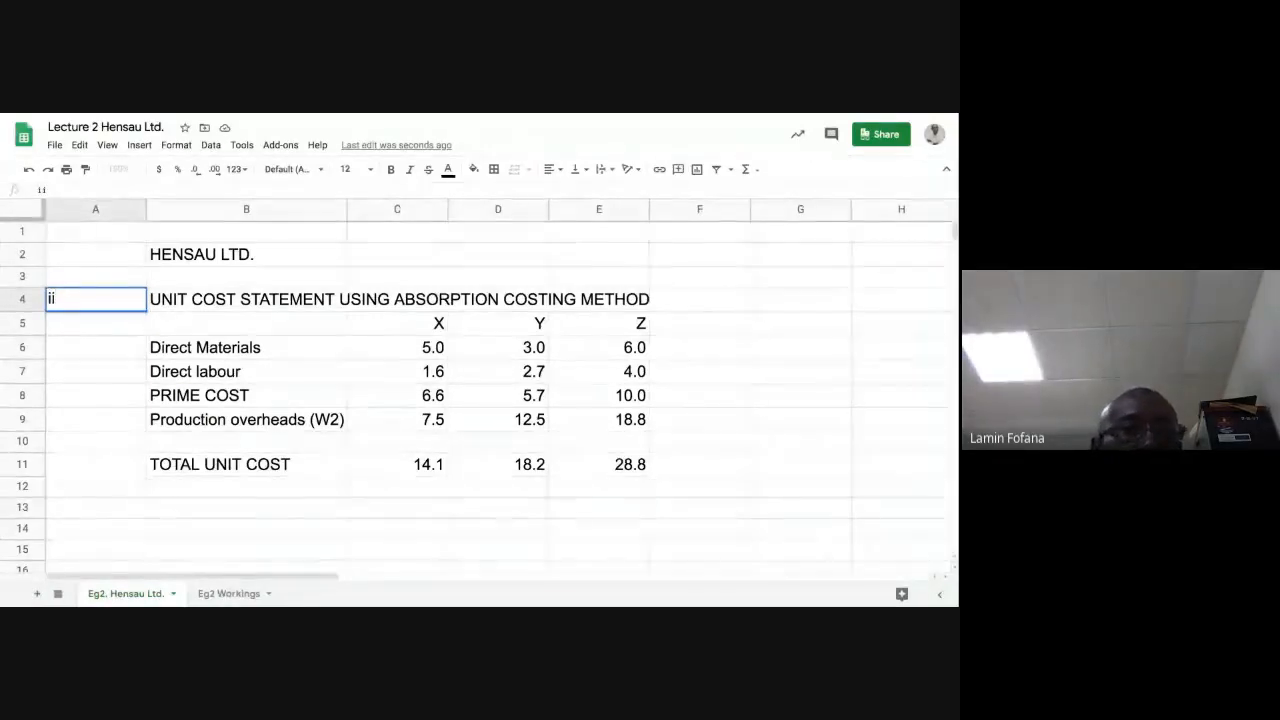
key("BackSpace")
key("Return")
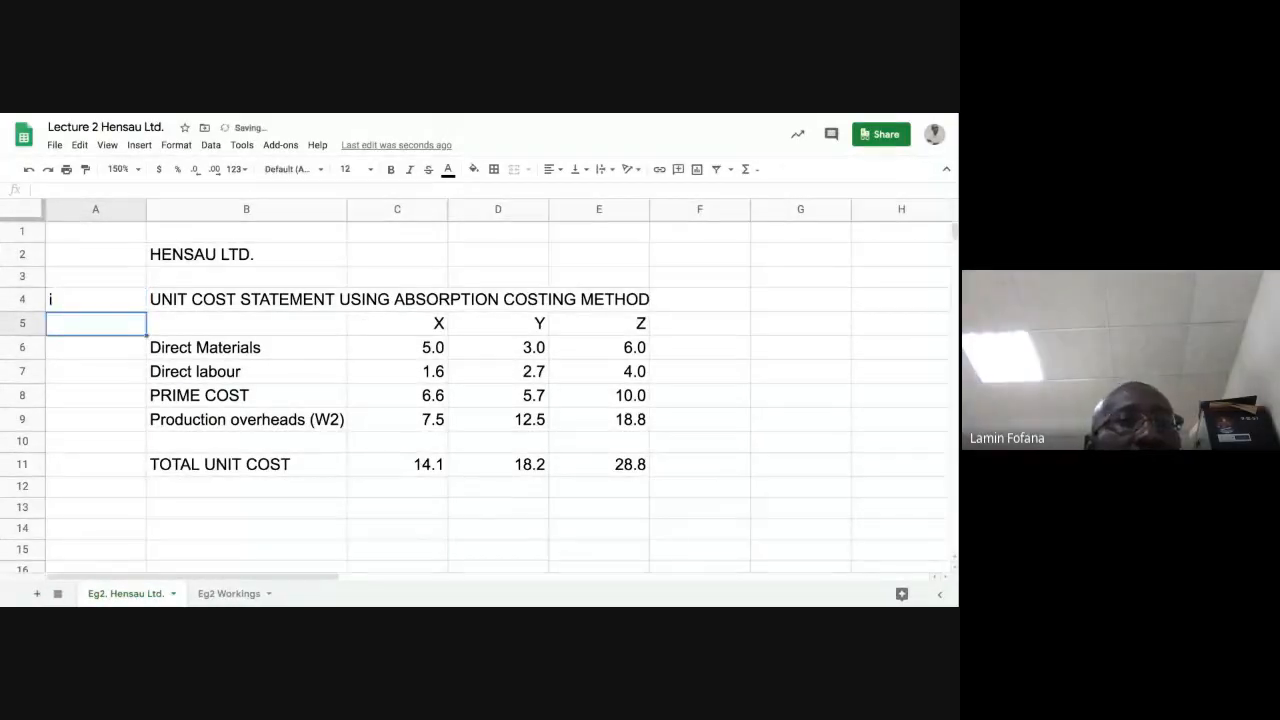
Right-align all of column A so the numbering sits next to the statement headings
left_click(132, 210)
left_click(559, 170)
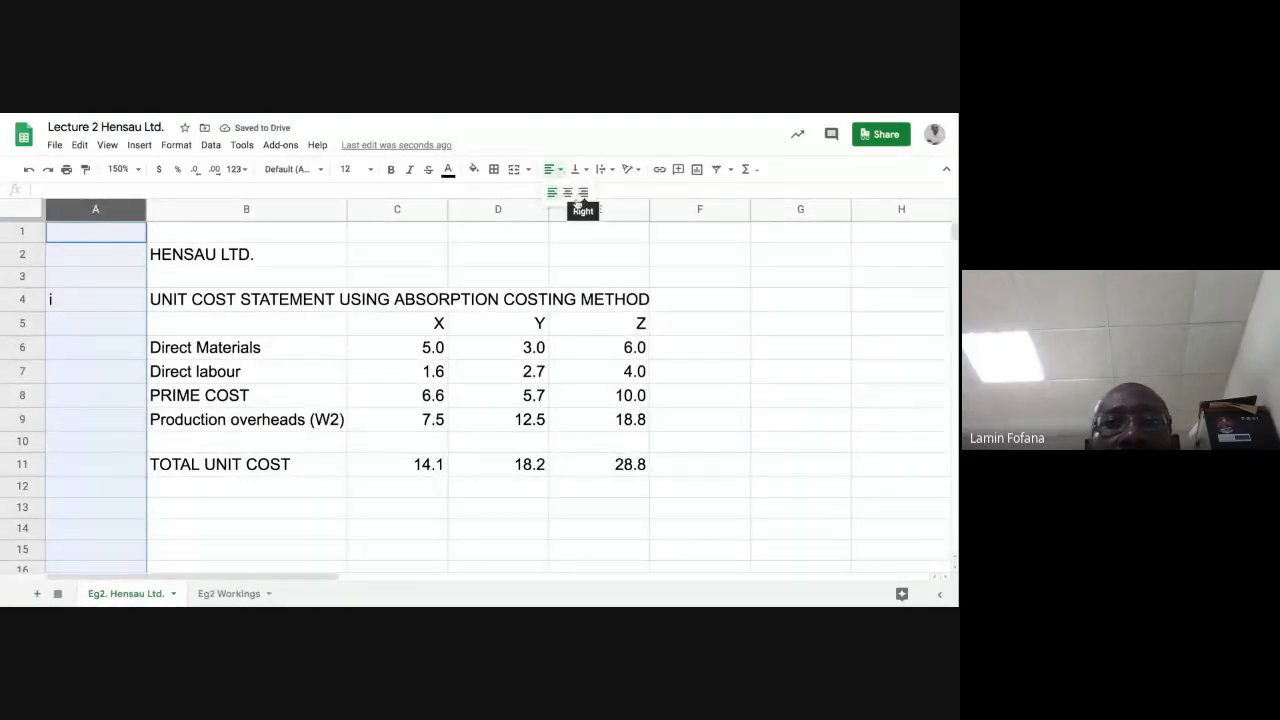
left_click(582, 194)
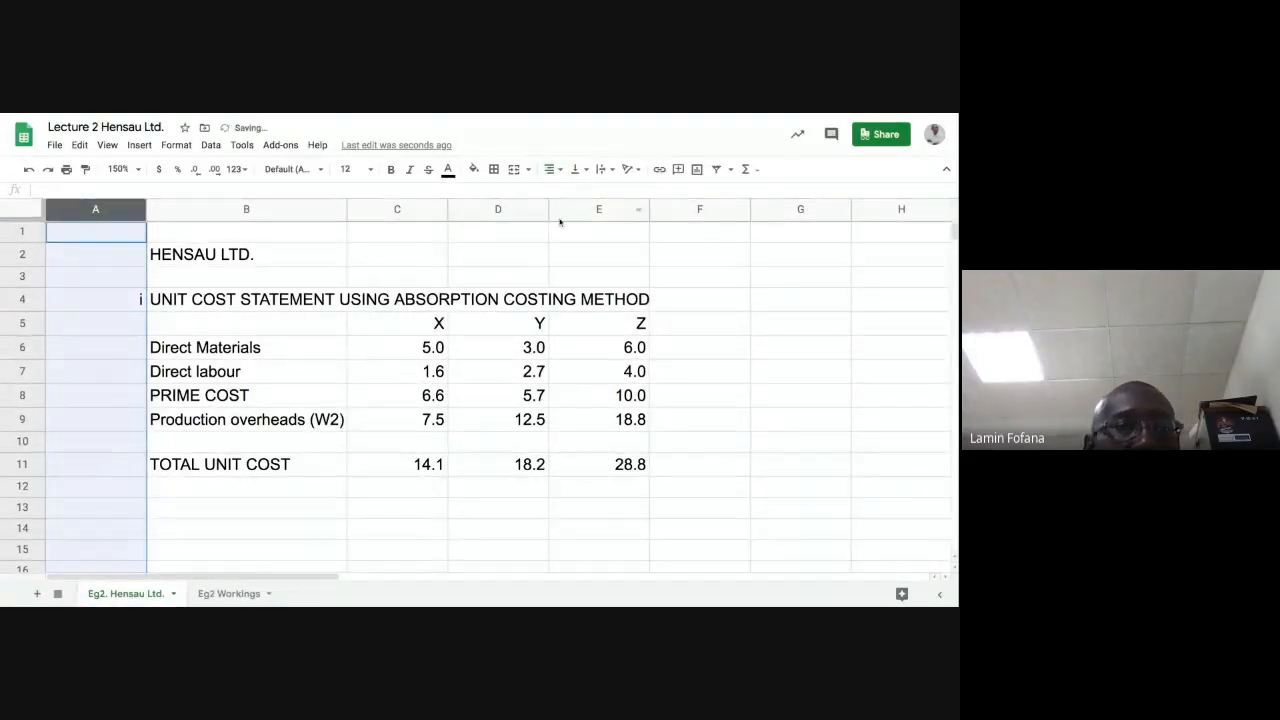
Number the second statement by entering "ii" in A14
left_click(128, 530)
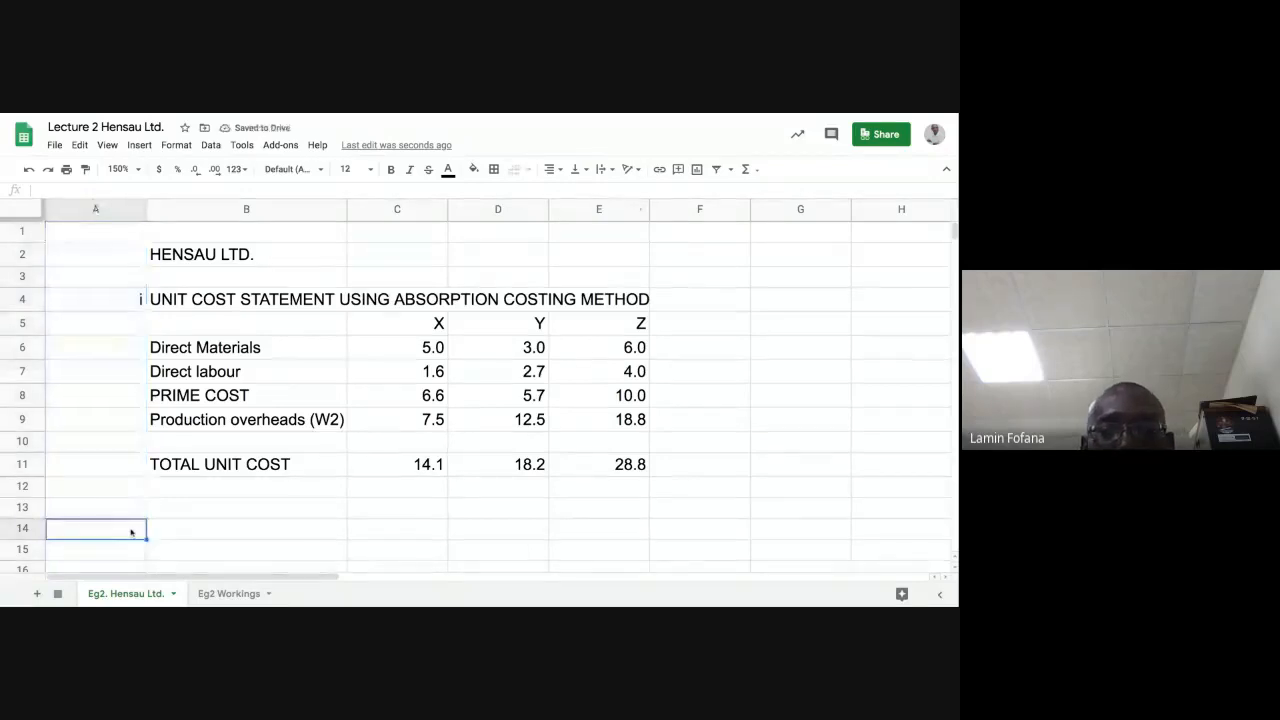
type("ii")
key("Return")
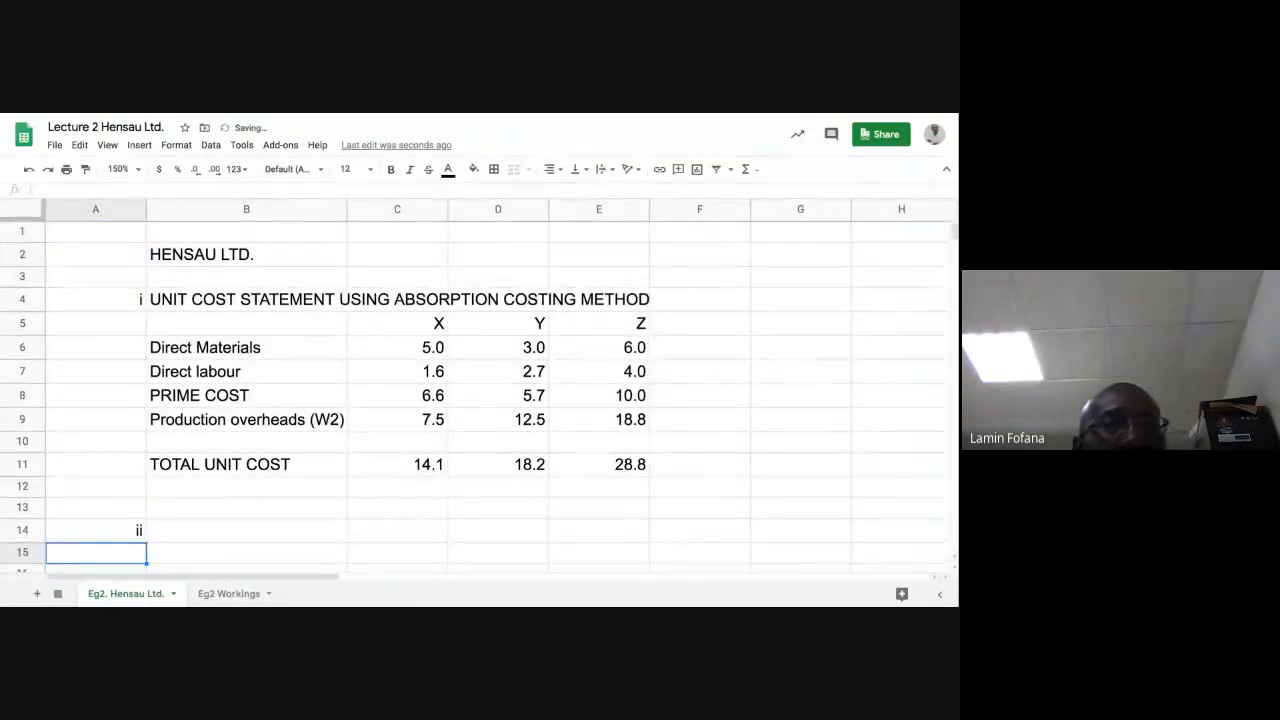
Copy the unit cost statement heading from B4 into B14
left_click(207, 532)
left_click(208, 302)
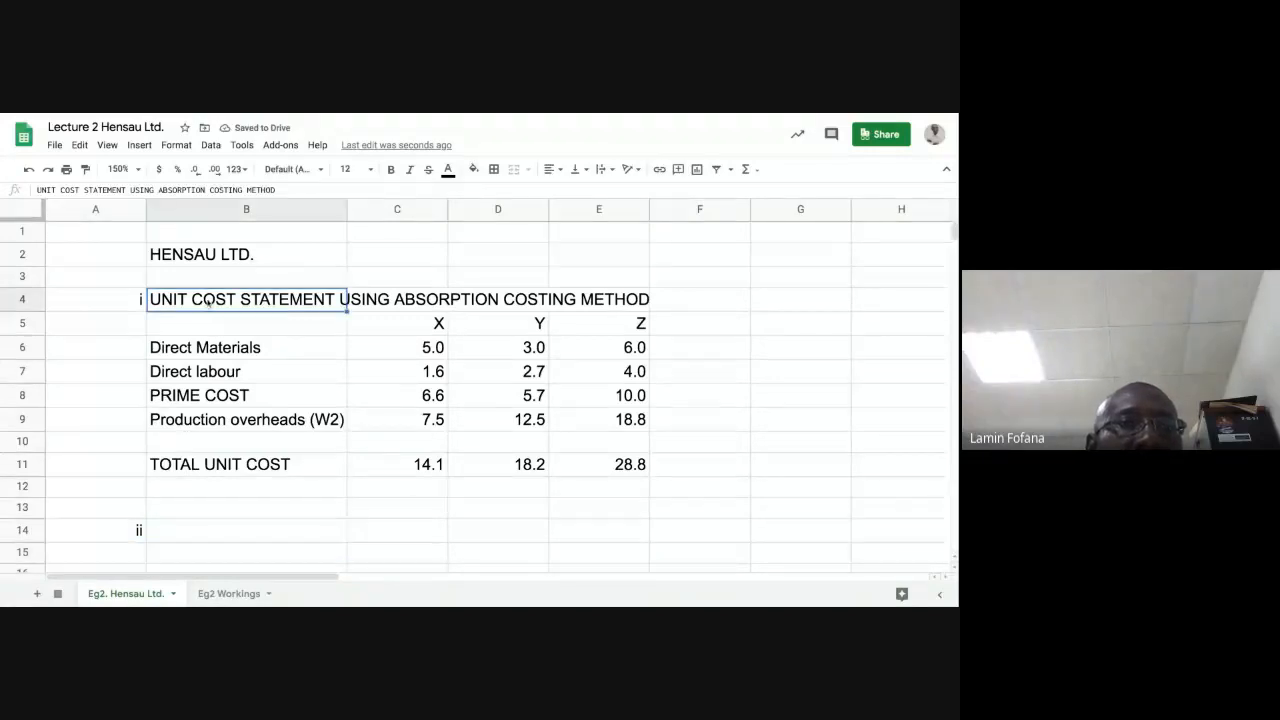
right_click(208, 302)
left_click(240, 186)
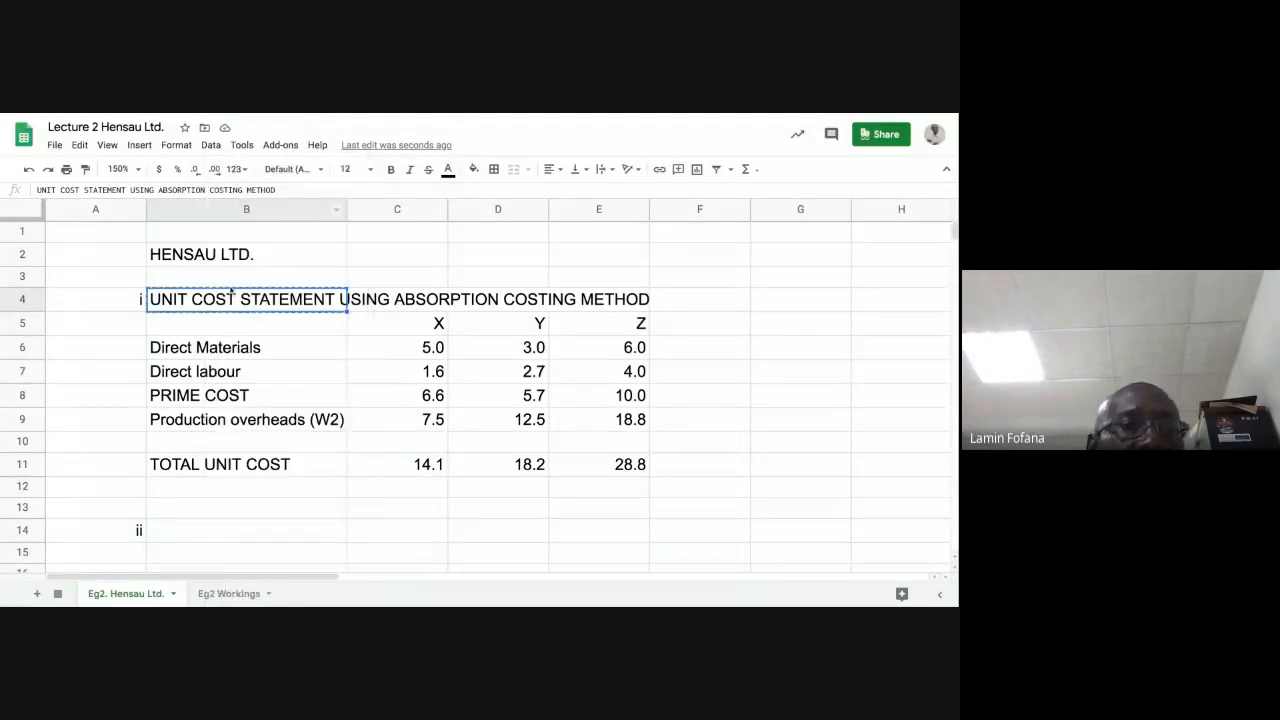
left_click(185, 532)
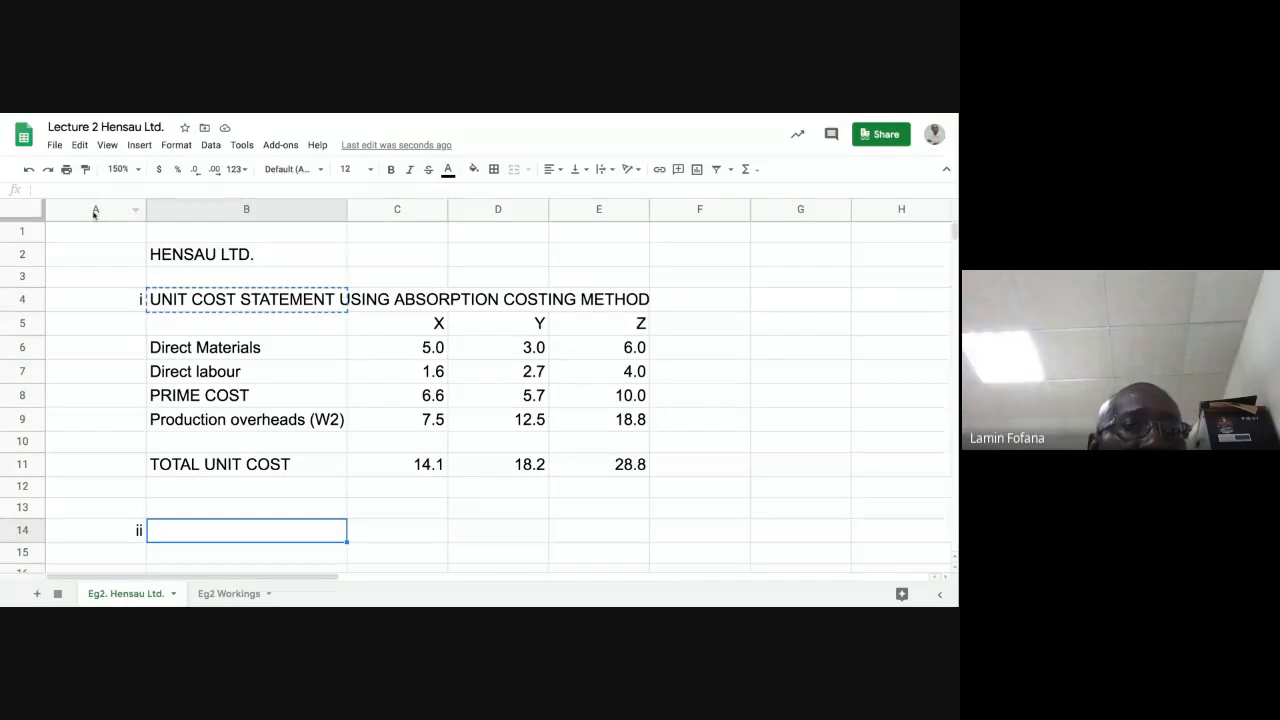
right_click(177, 533)
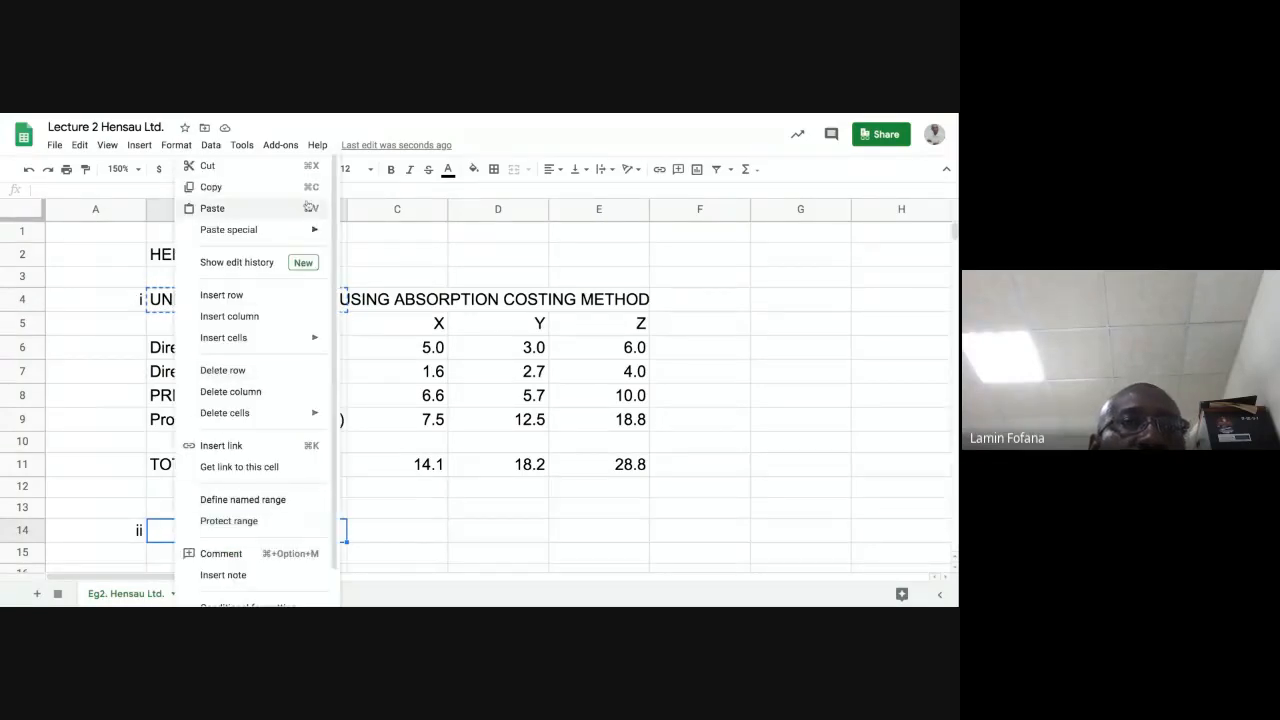
left_click(240, 208)
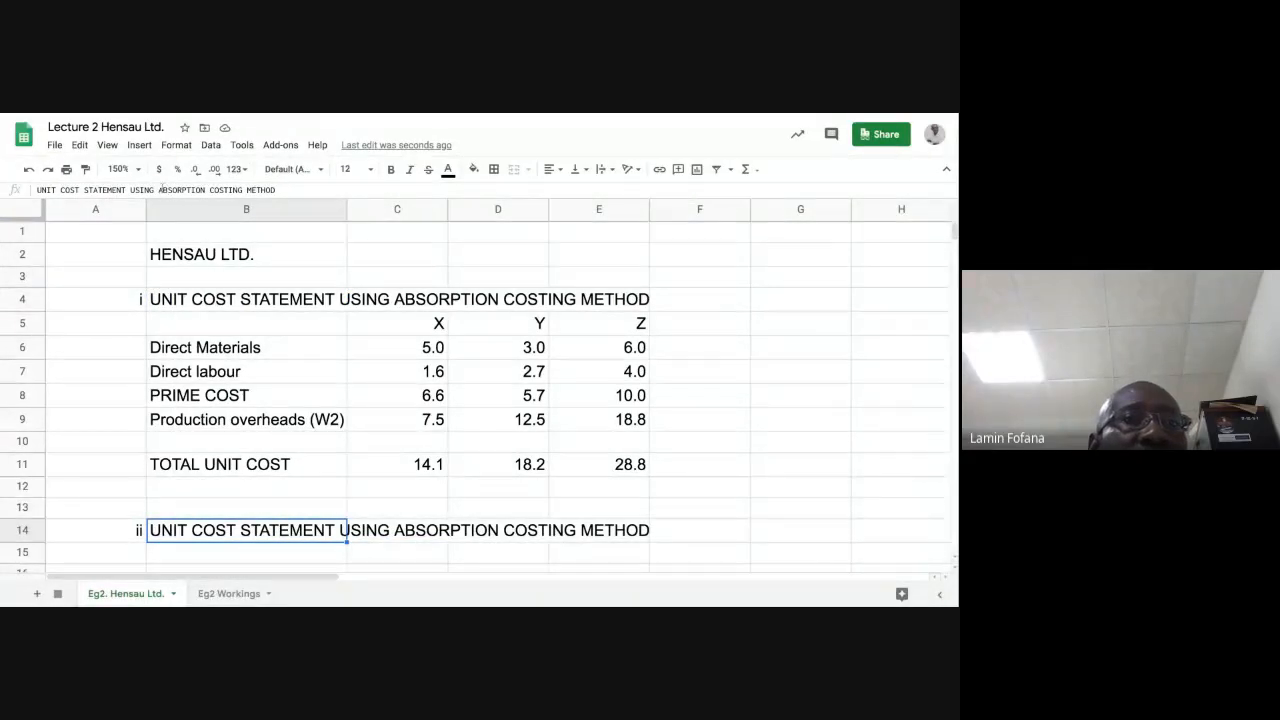
Replace ABSORPTION with ABC in the B14 heading so it reads "UNIT COST STATEMENT USING ABC COSTING METHOD"
left_click(158, 189)
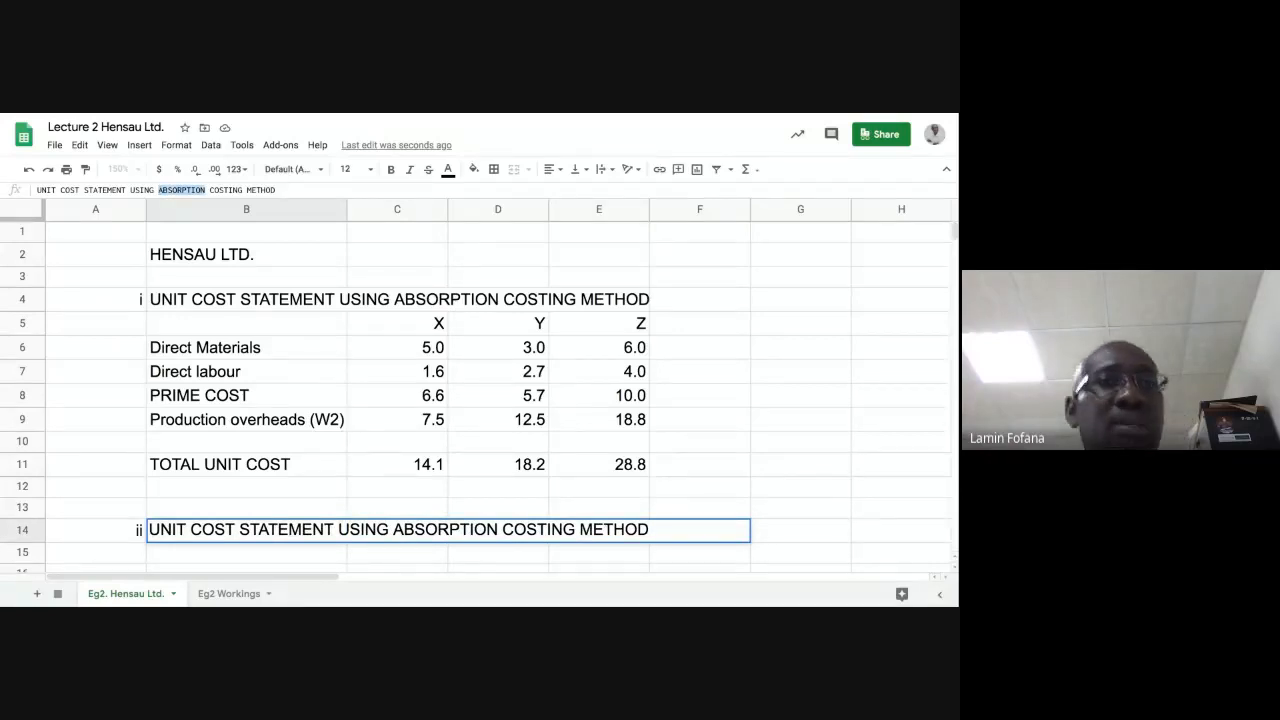
type("ABC")
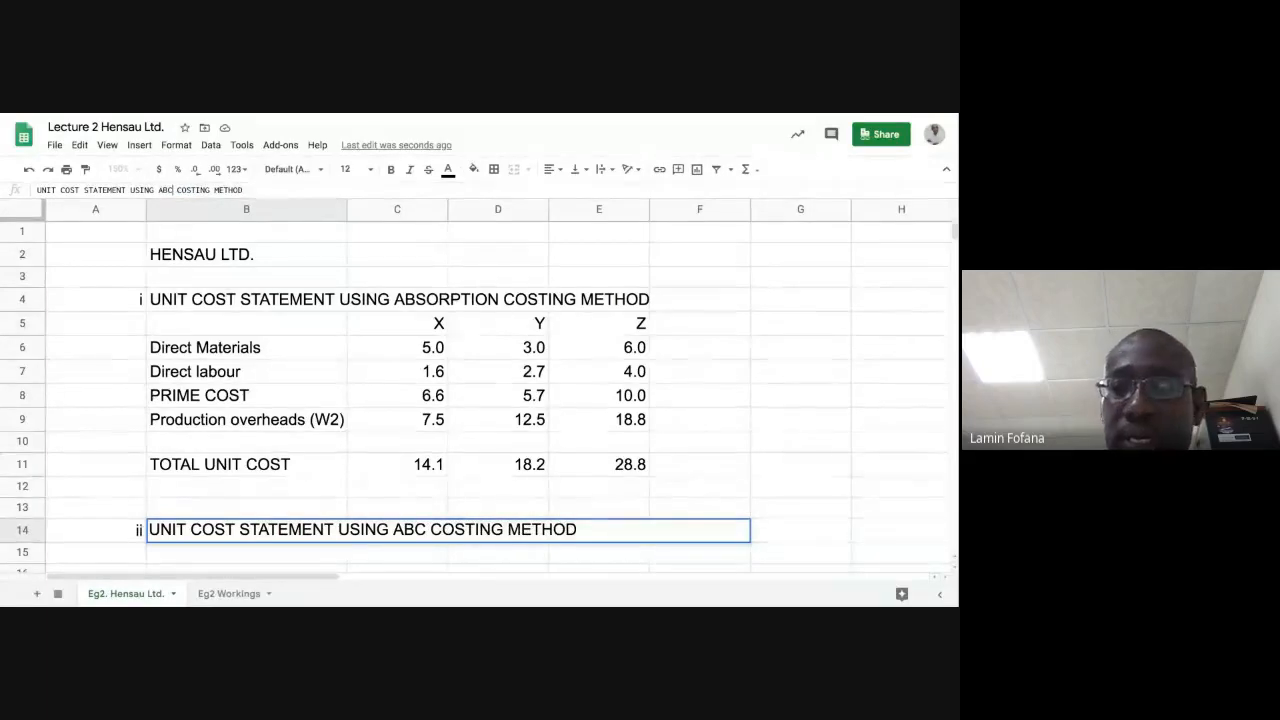
key("Return")
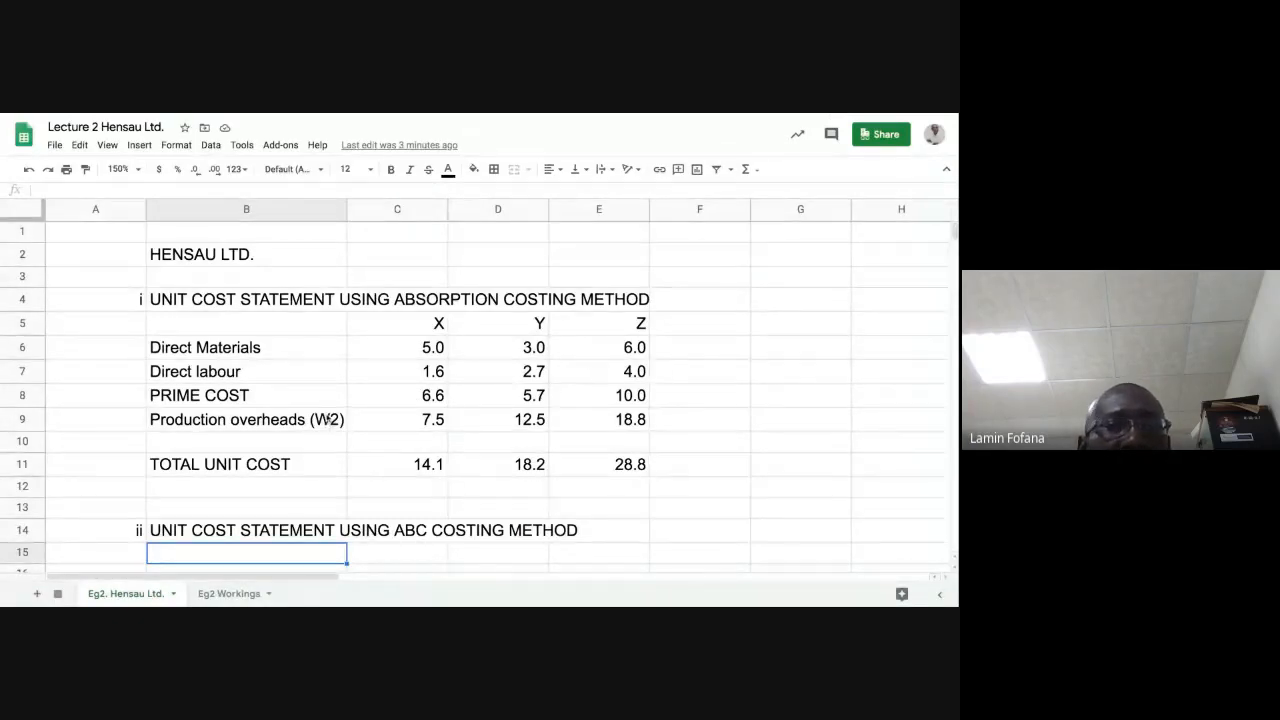
scroll(329, 417, "down", 3)
scroll(328, 420, "up", 3)
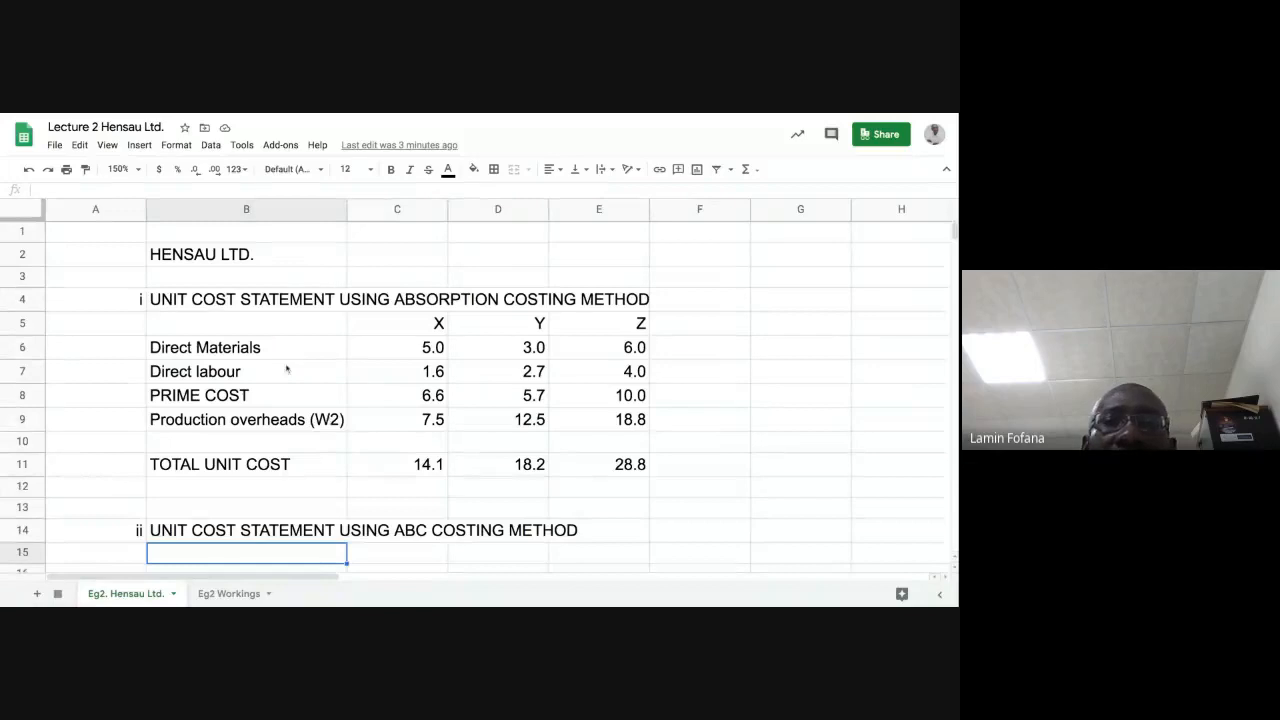
left_click(390, 347)
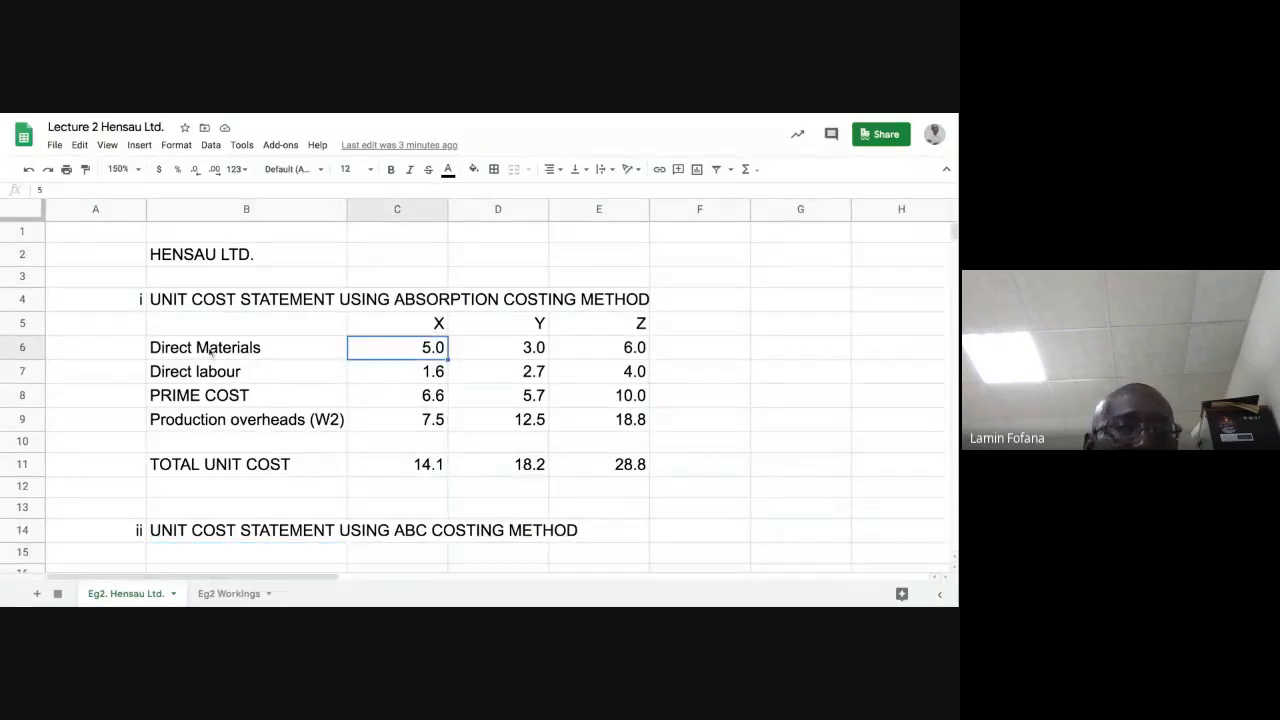
left_click(187, 300)
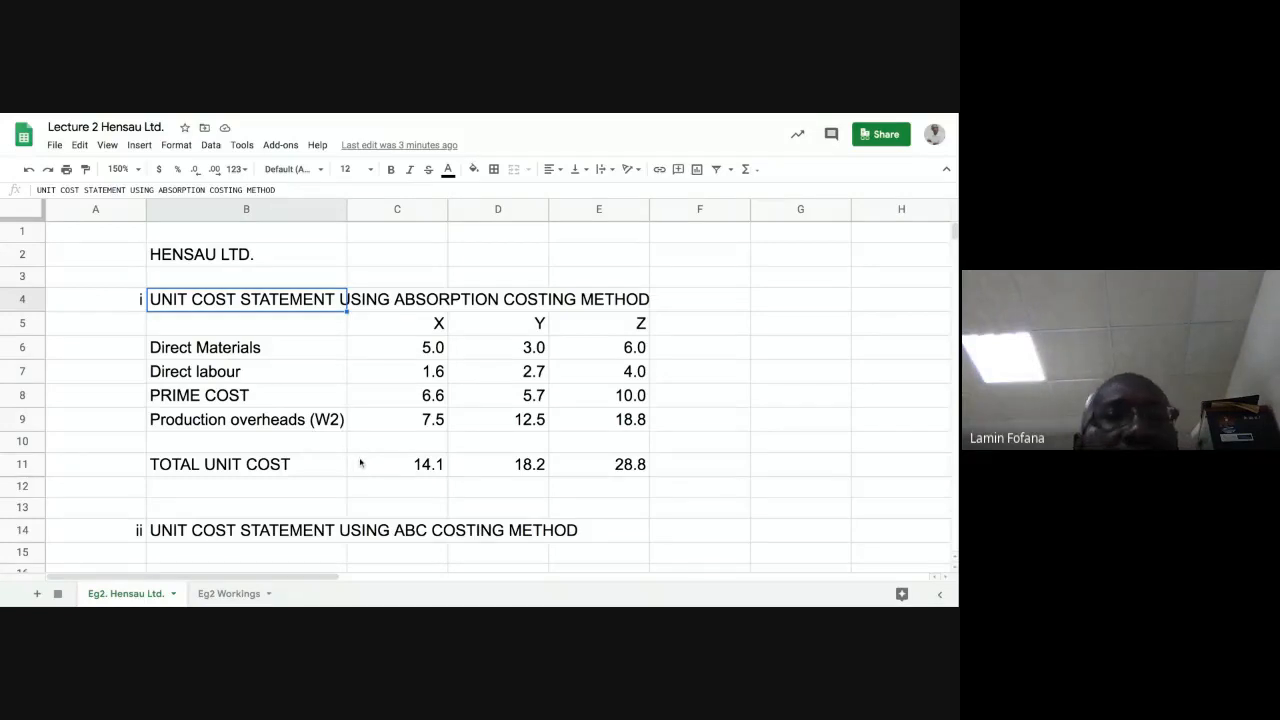
left_click(322, 356)
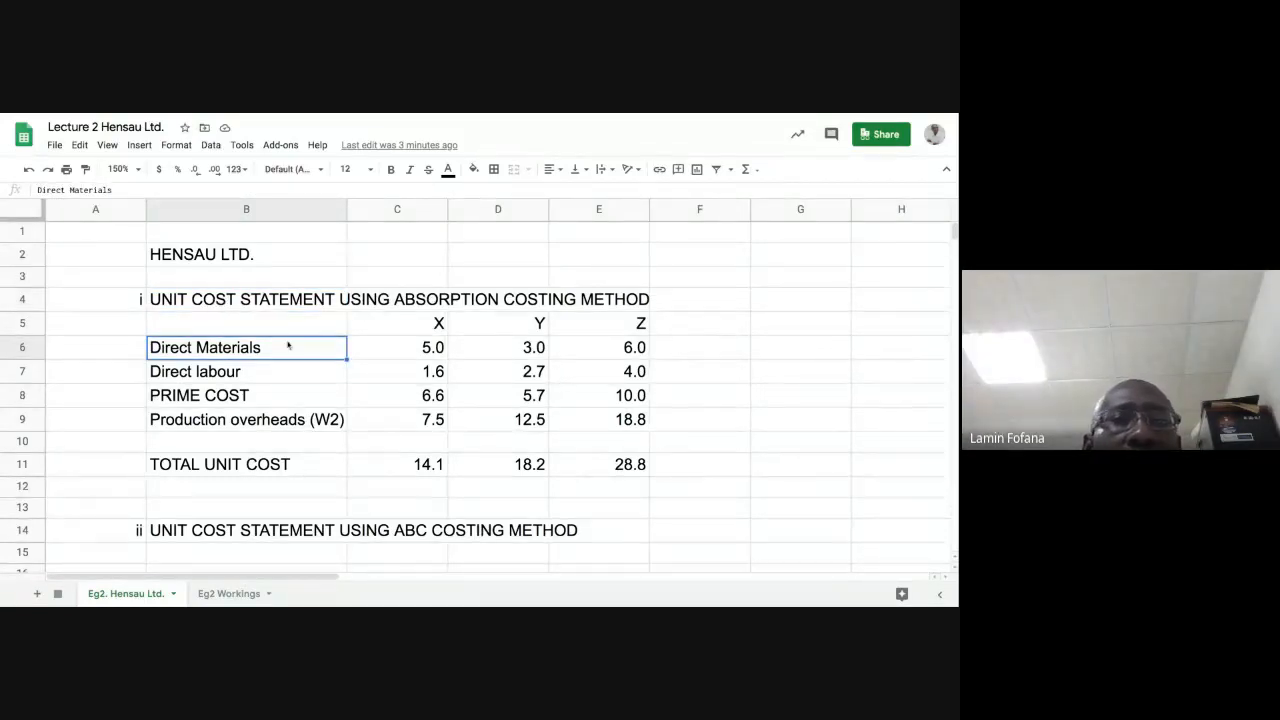
Merge cells B4:E4 for the absorption costing statement heading
left_click(235, 299)
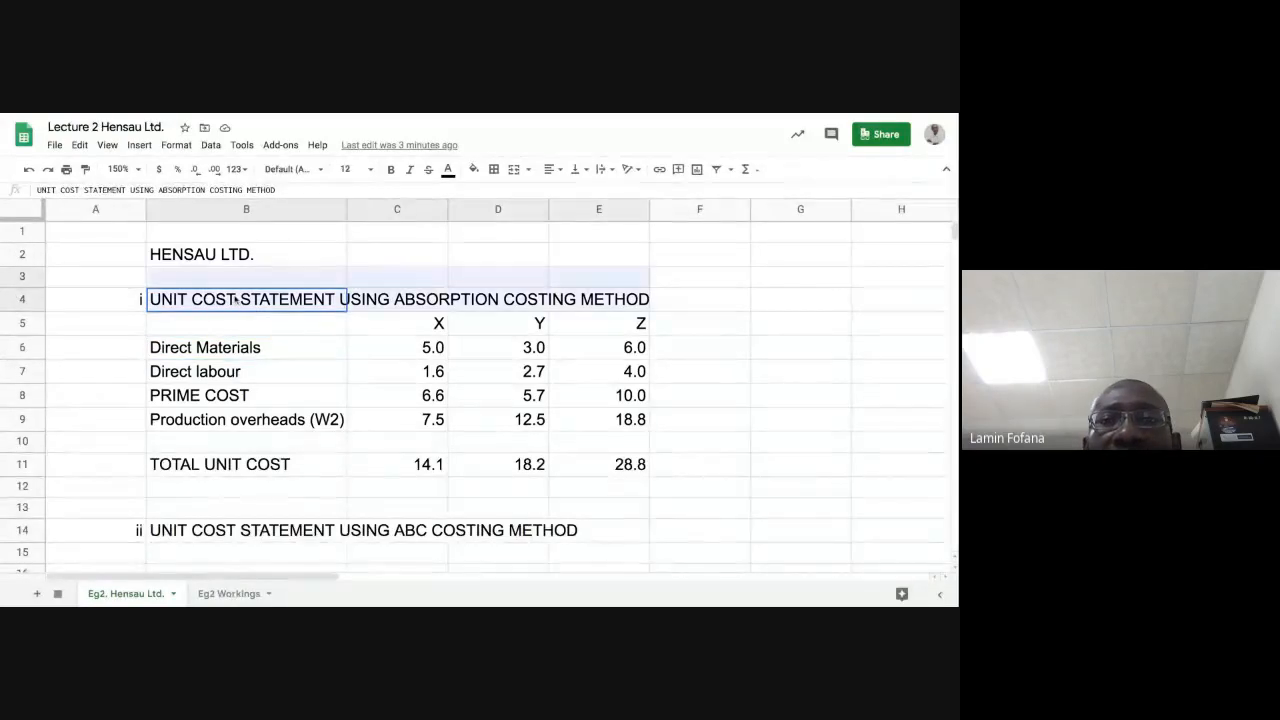
left_click_drag(235, 299, 610, 303)
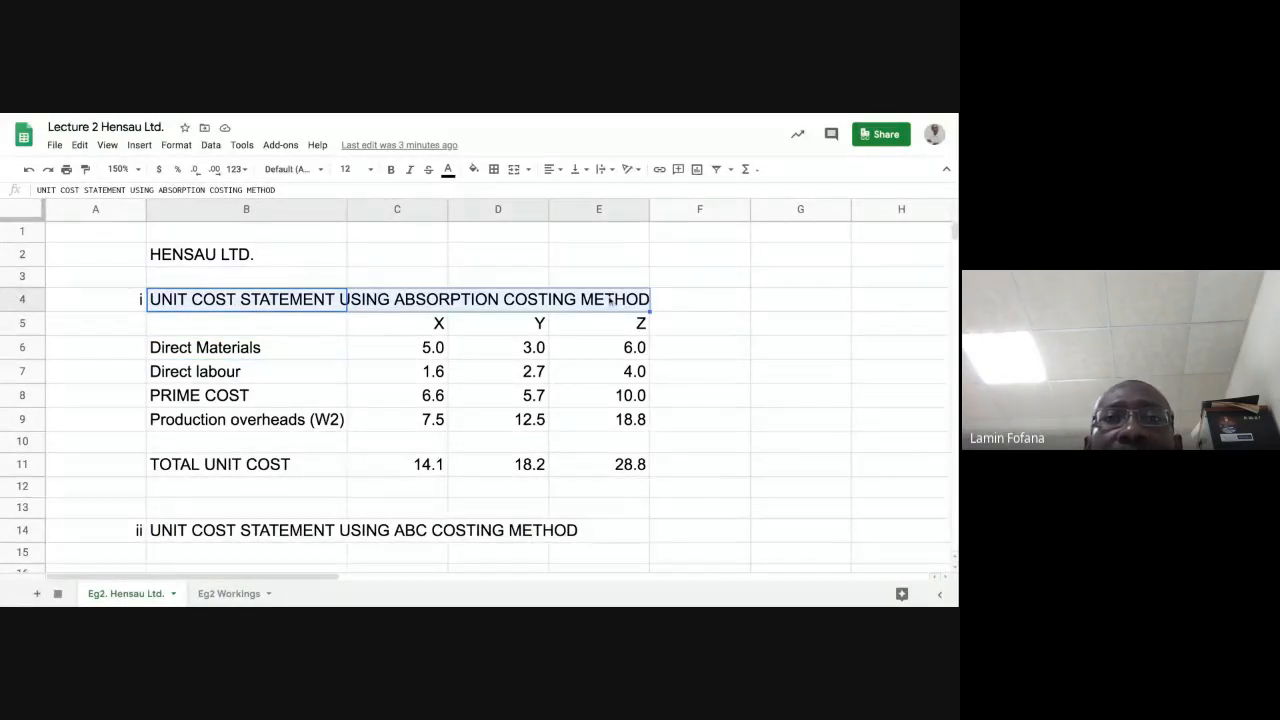
left_click(514, 170)
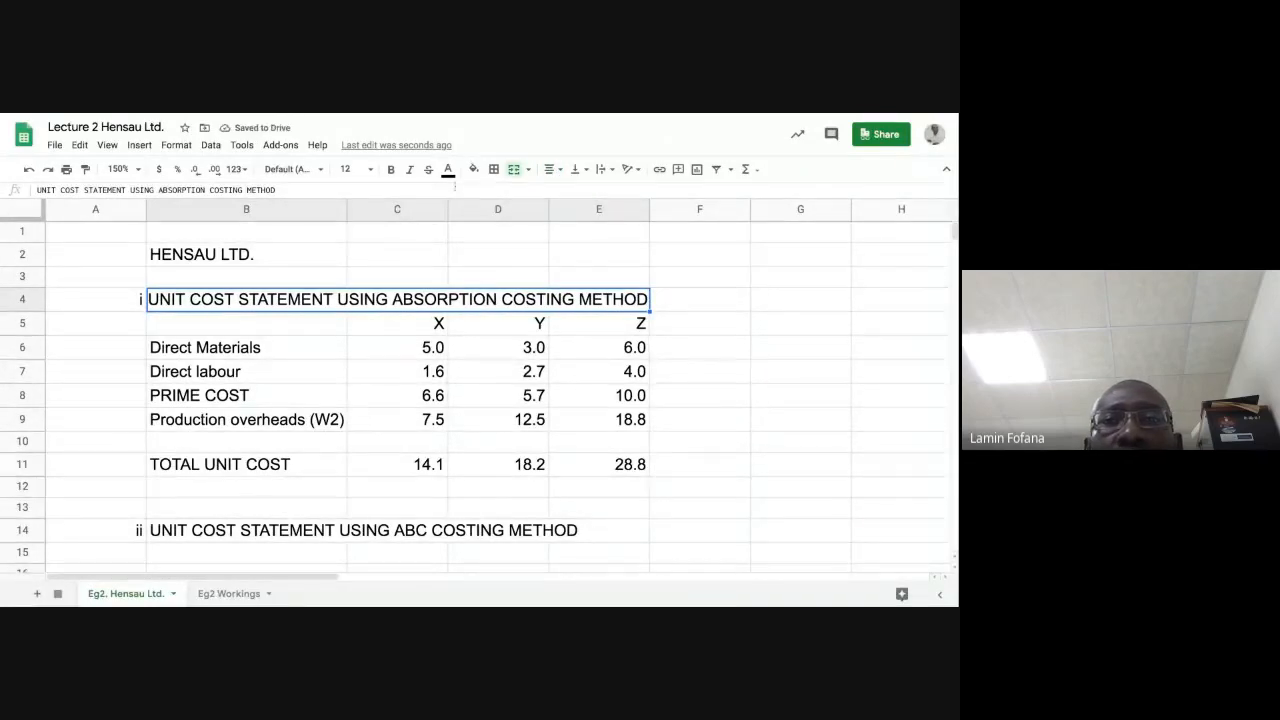
Fill the merged absorption costing heading in row 4 with cornflower blue and make its text white
left_click(474, 169)
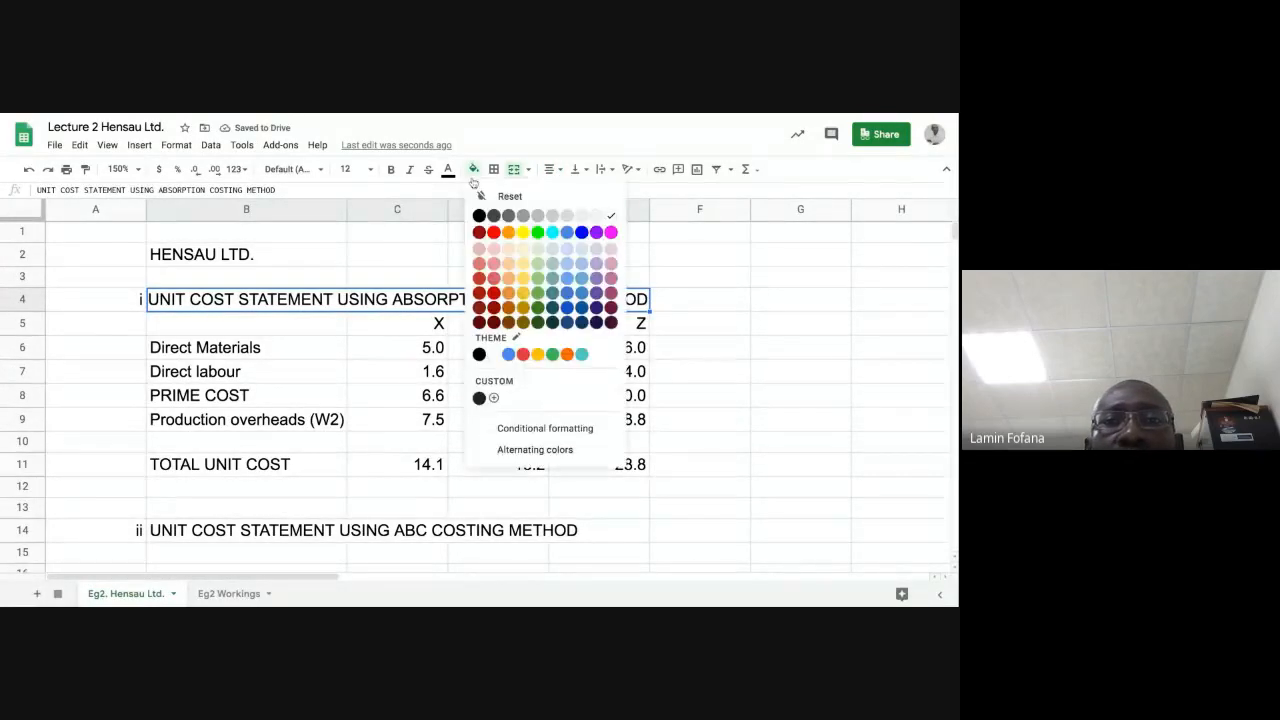
left_click(580, 233)
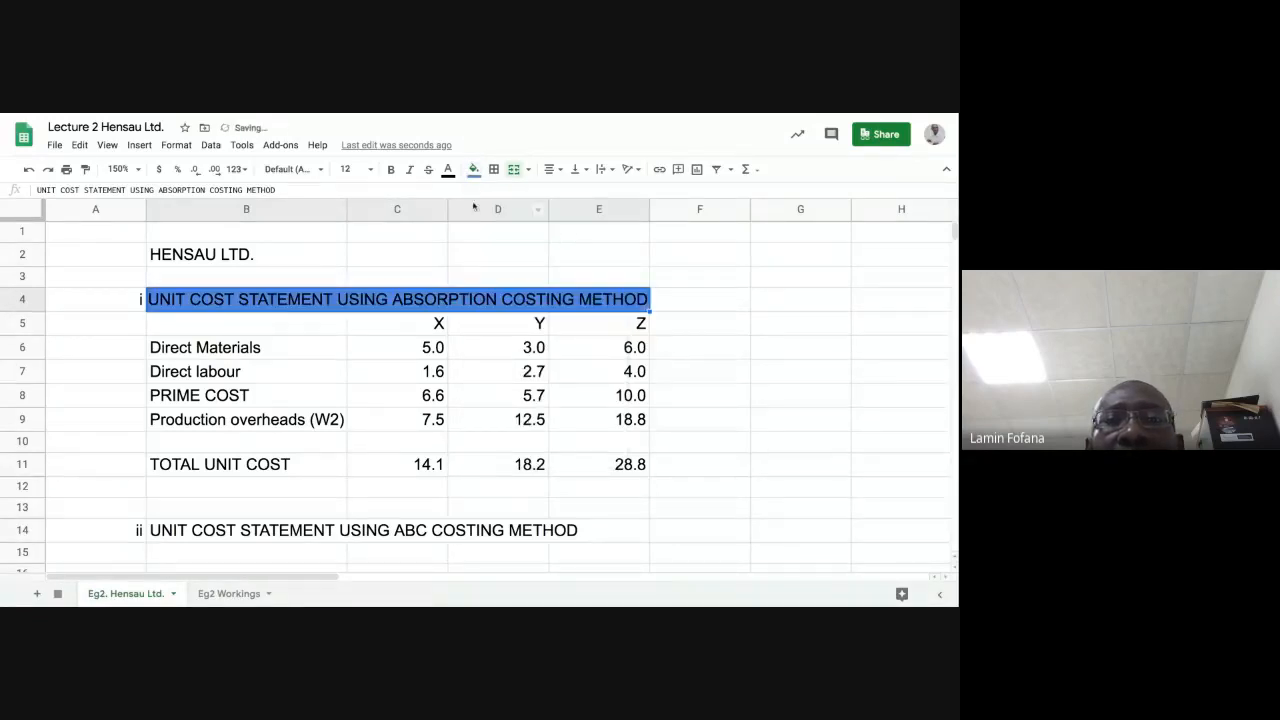
left_click(448, 170)
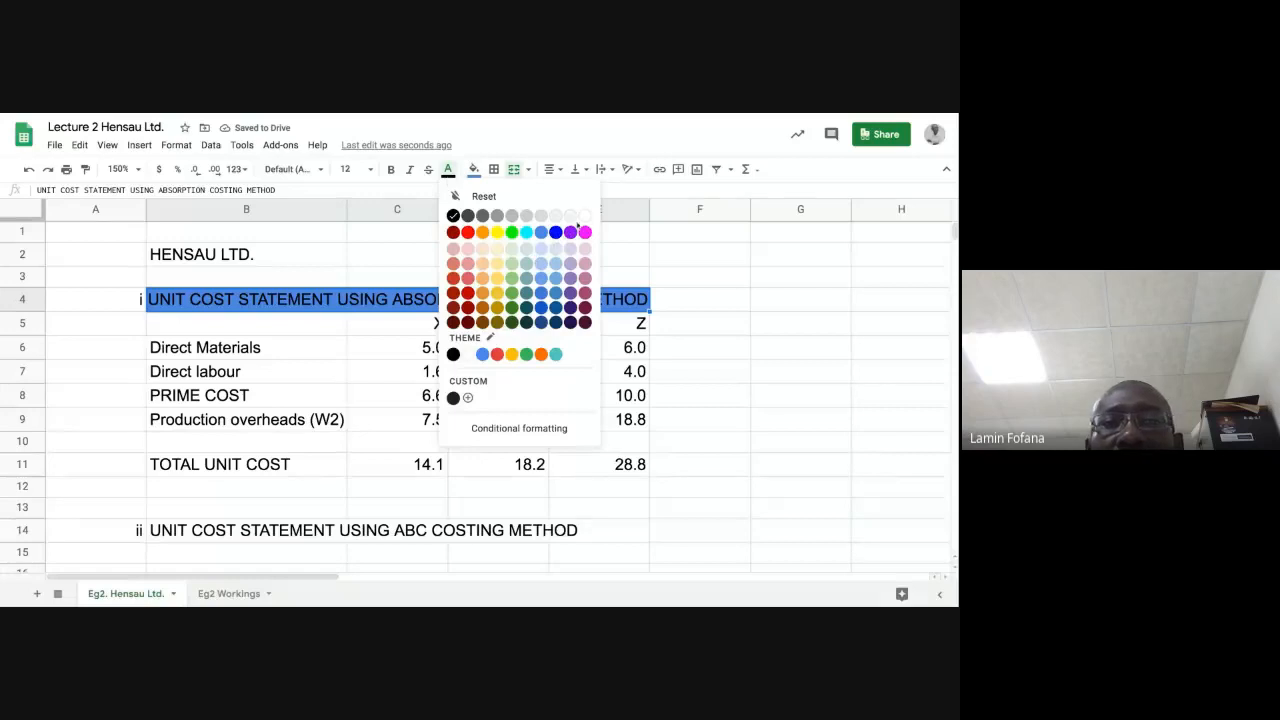
left_click(584, 217)
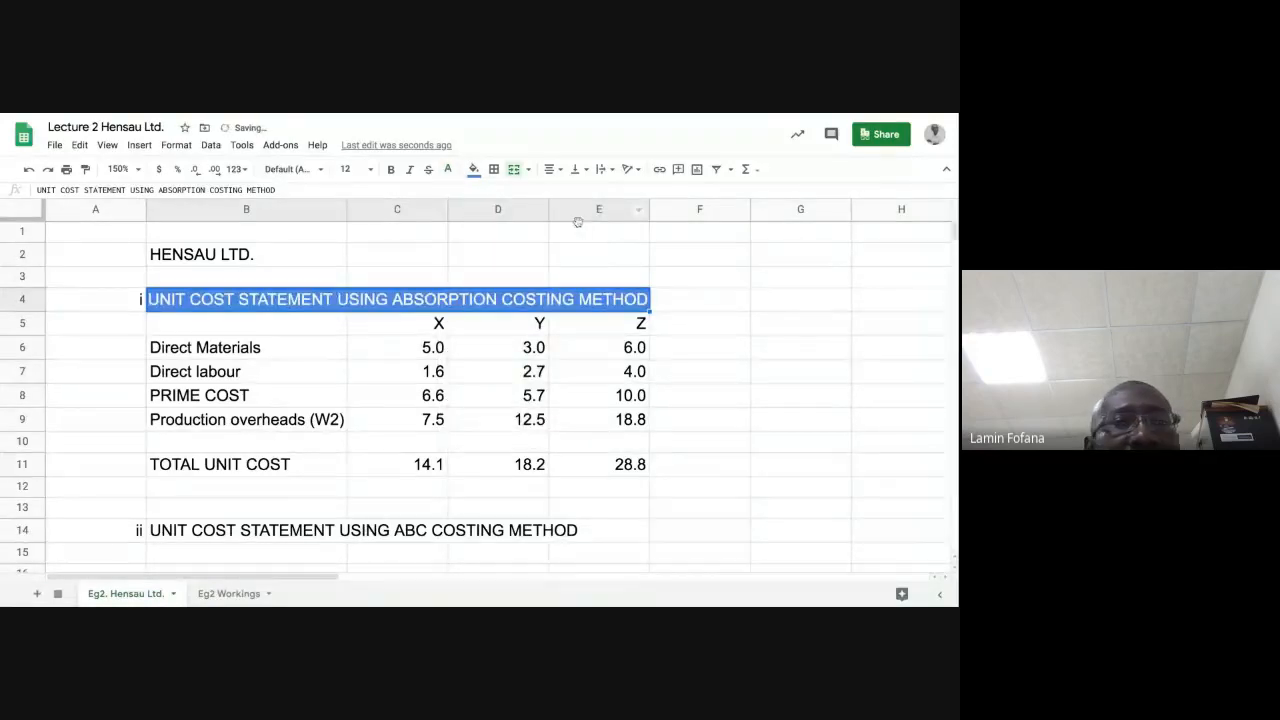
left_click(777, 440)
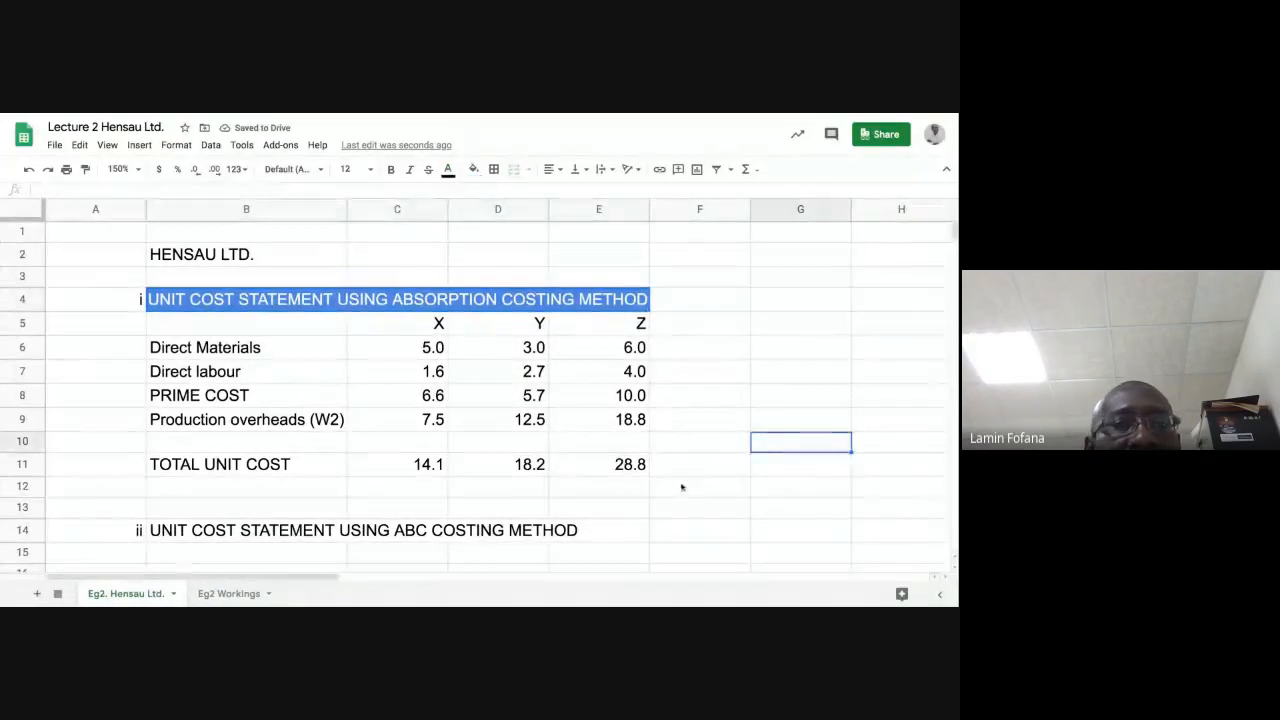
Try painting the row 4 heading's format onto the ABC heading in B14, and undo it
left_click(297, 300)
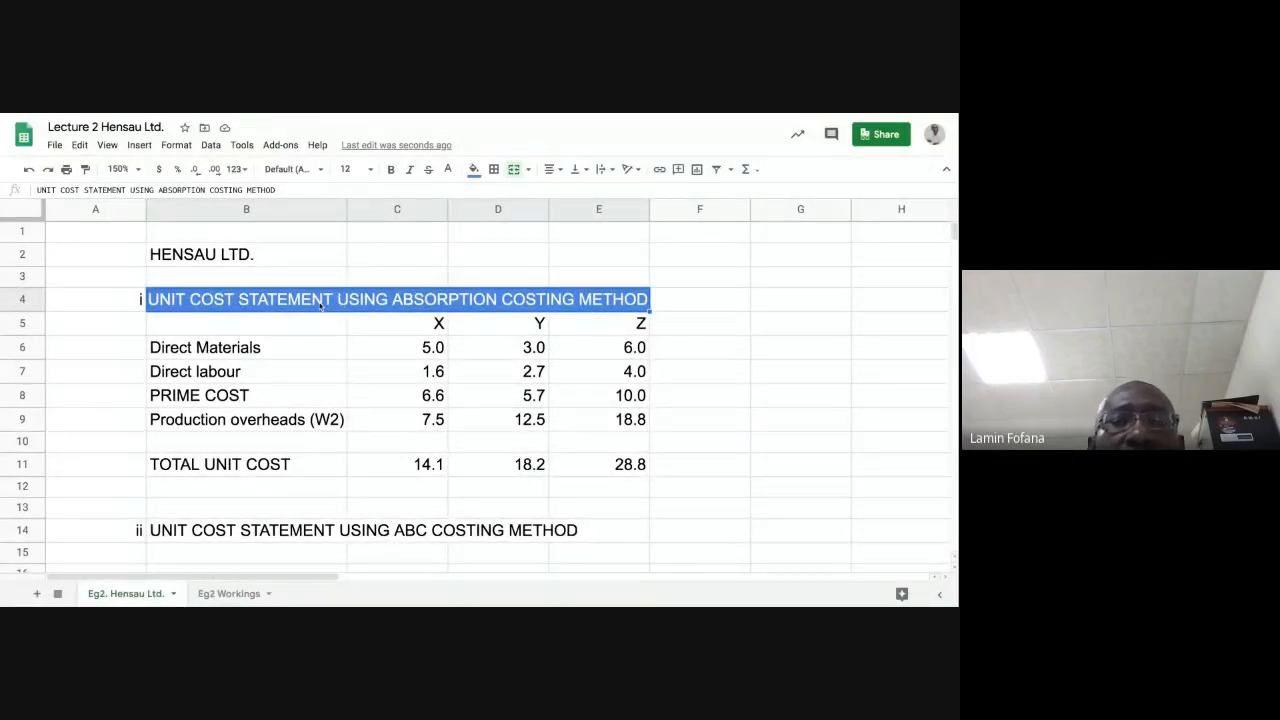
left_click(385, 348)
left_click(268, 536)
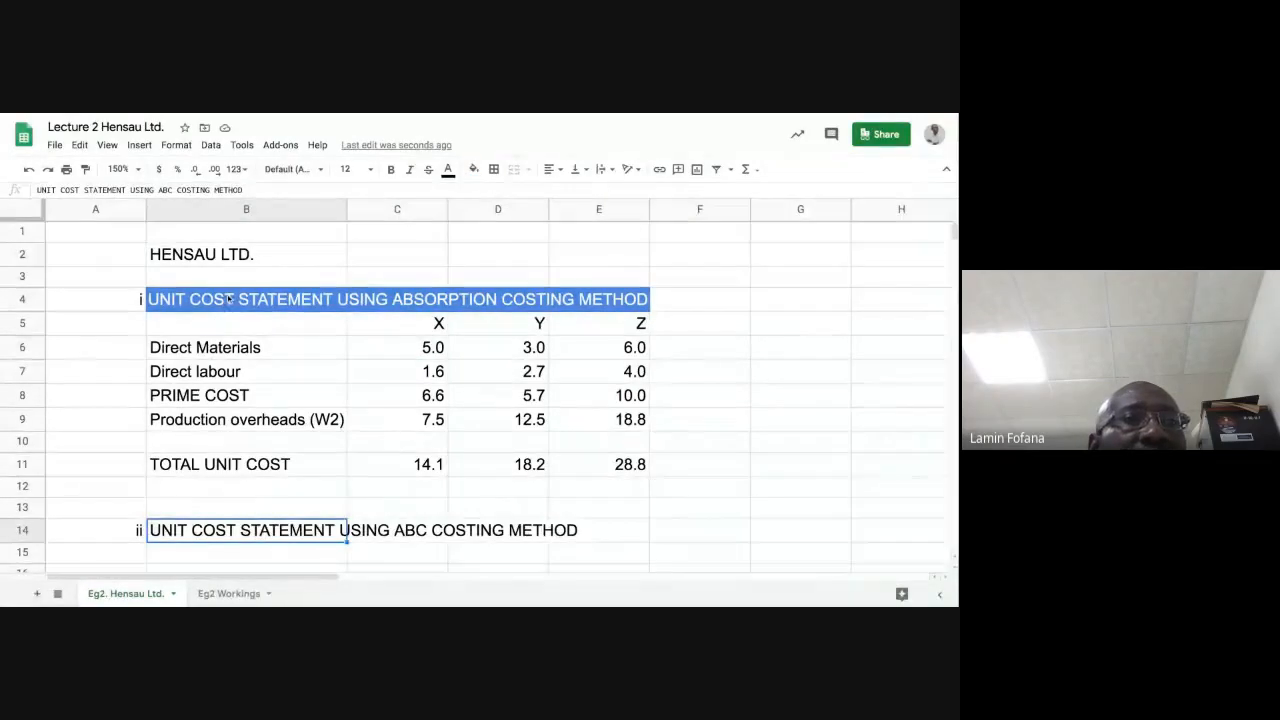
left_click(229, 299)
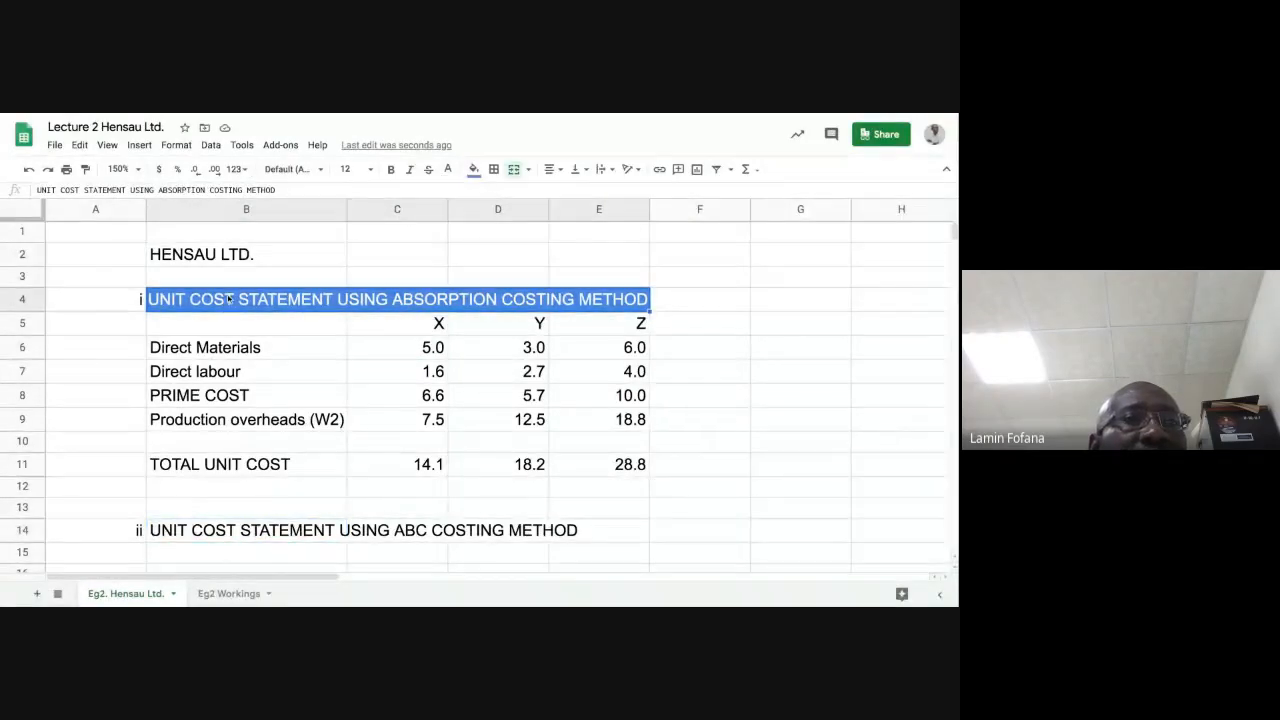
left_click(86, 169)
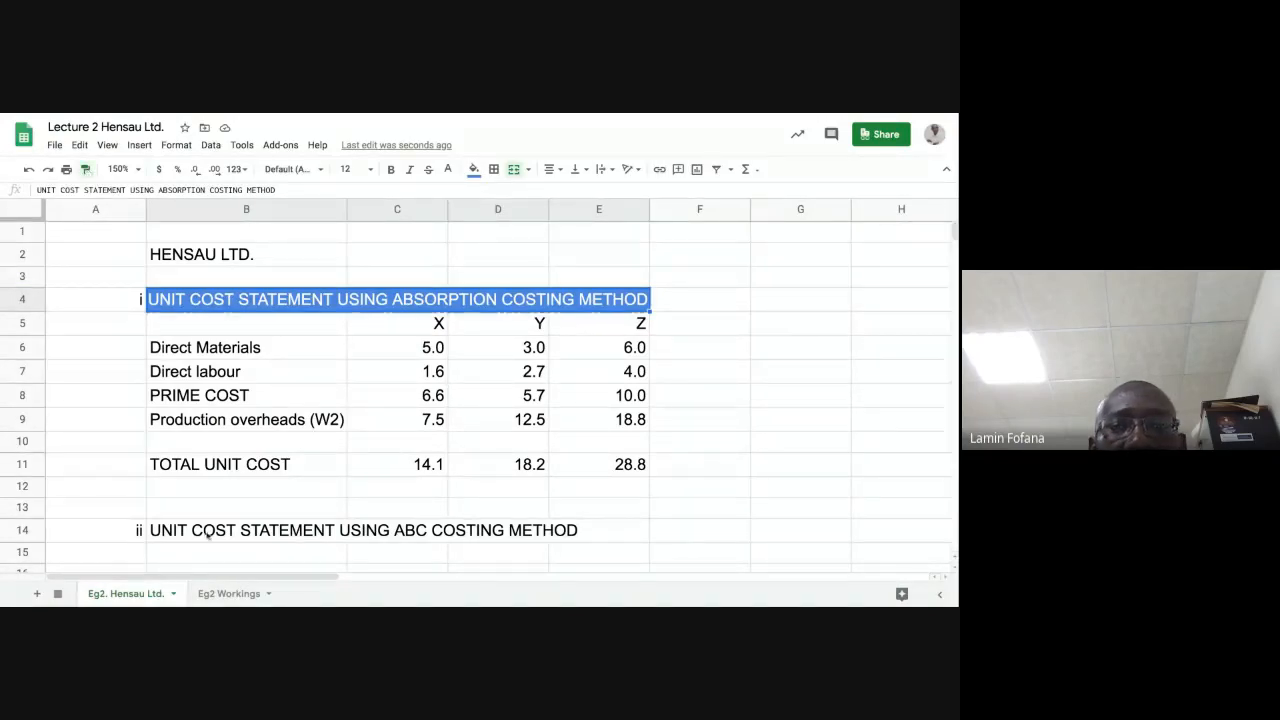
left_click(250, 530)
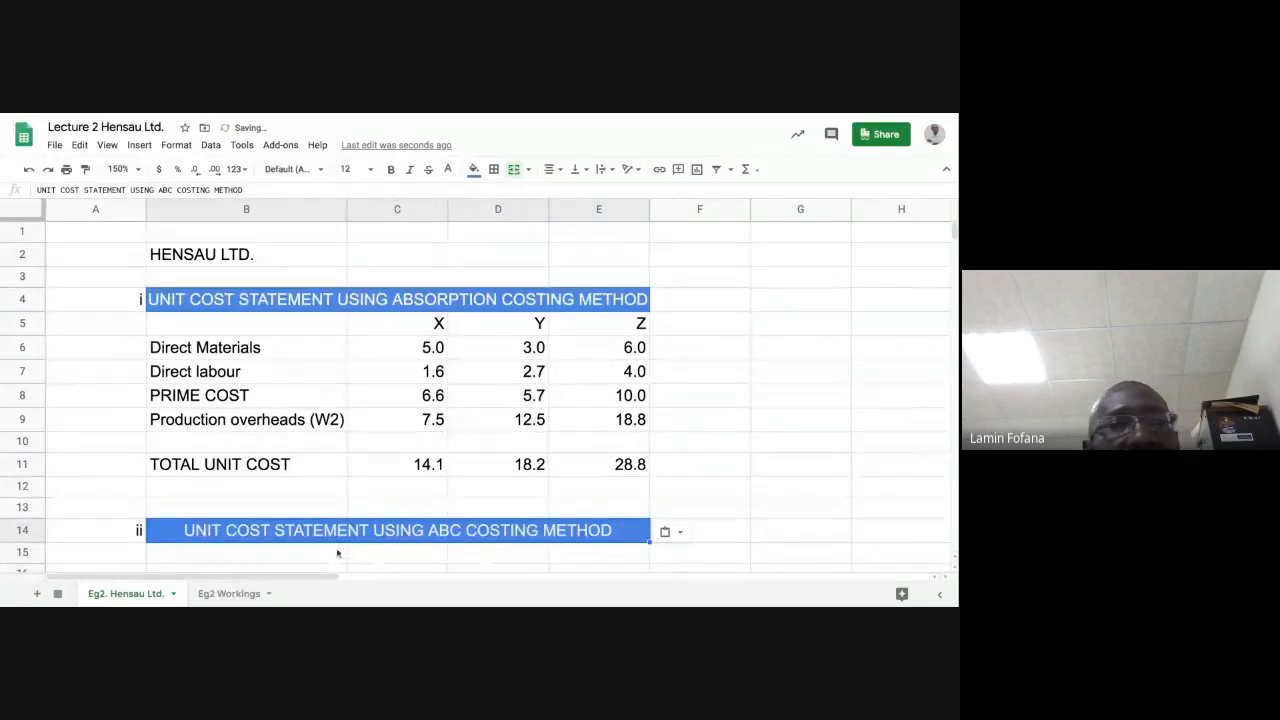
left_click(28, 170)
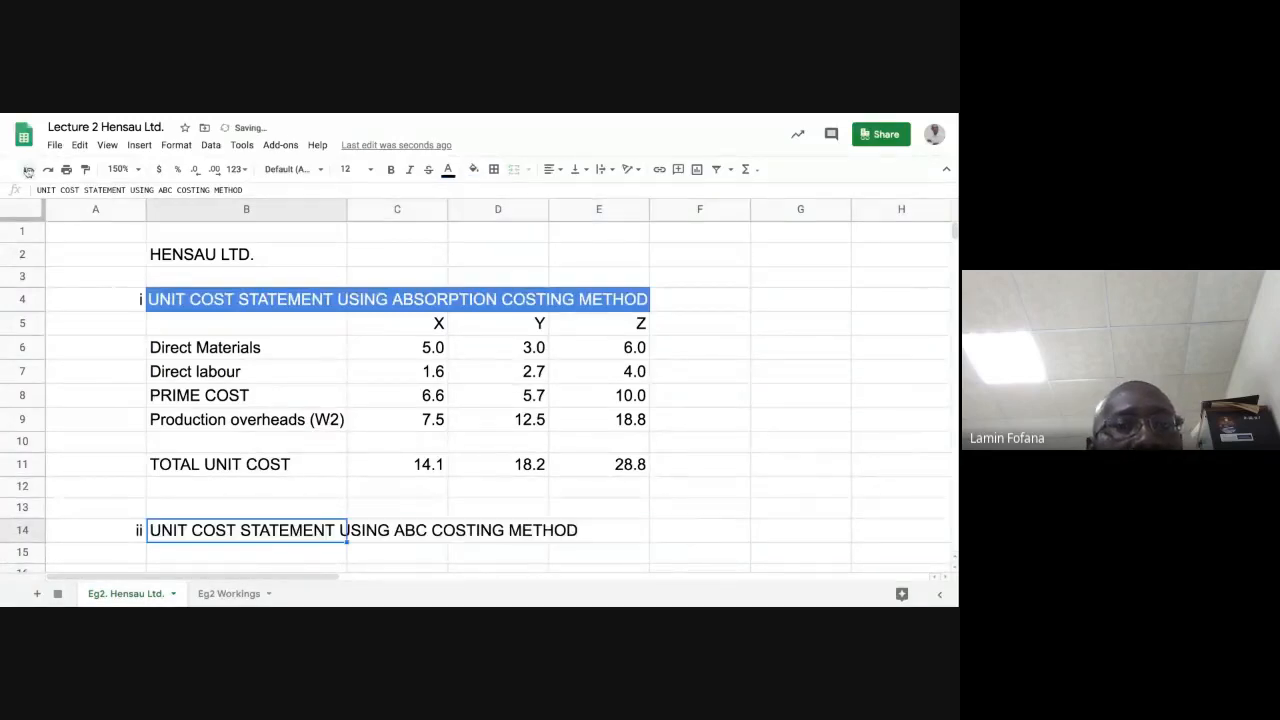
left_click(287, 391)
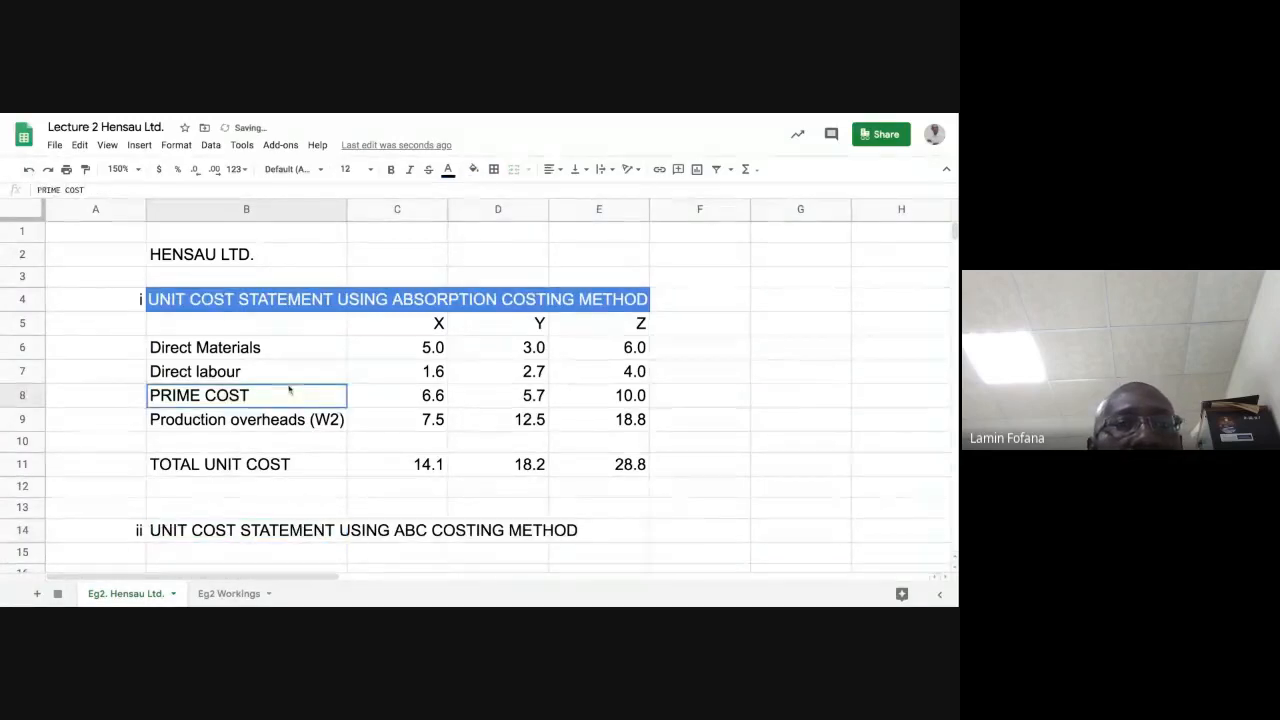
Apply the merged blue format of the row 4 heading to the ABC costing heading in B14 with Paint format
left_click(272, 300)
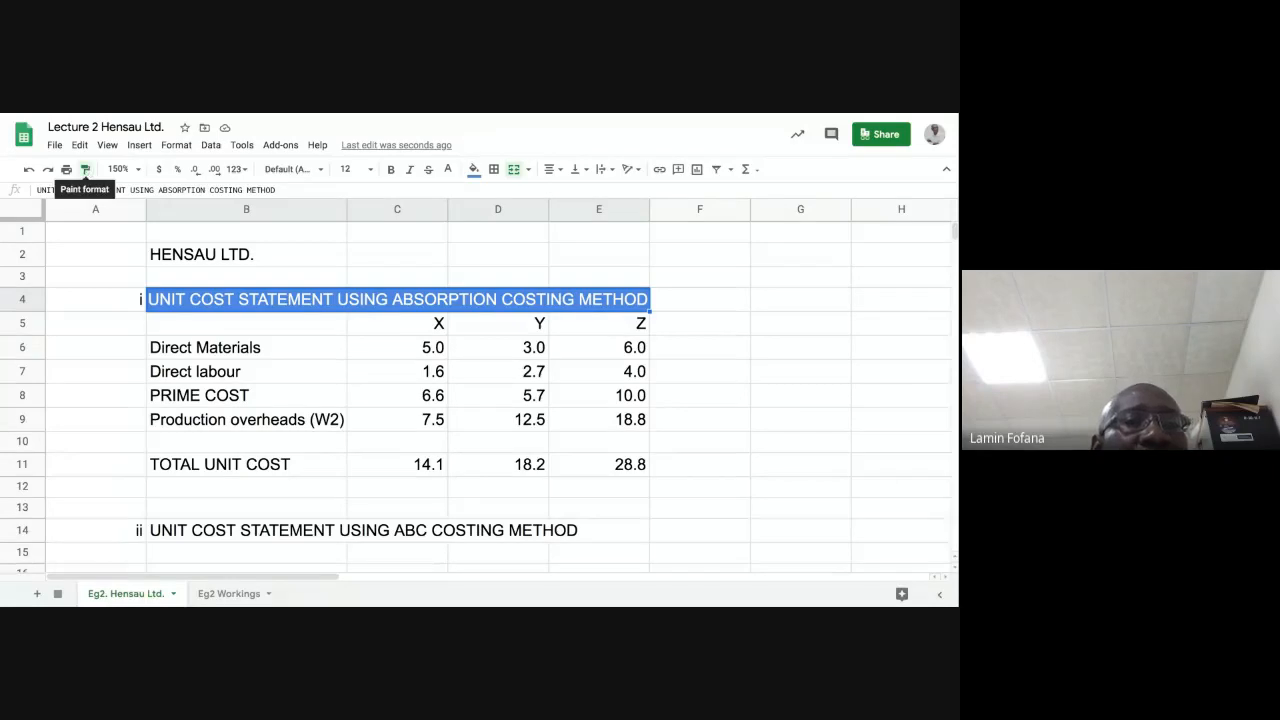
left_click(86, 170)
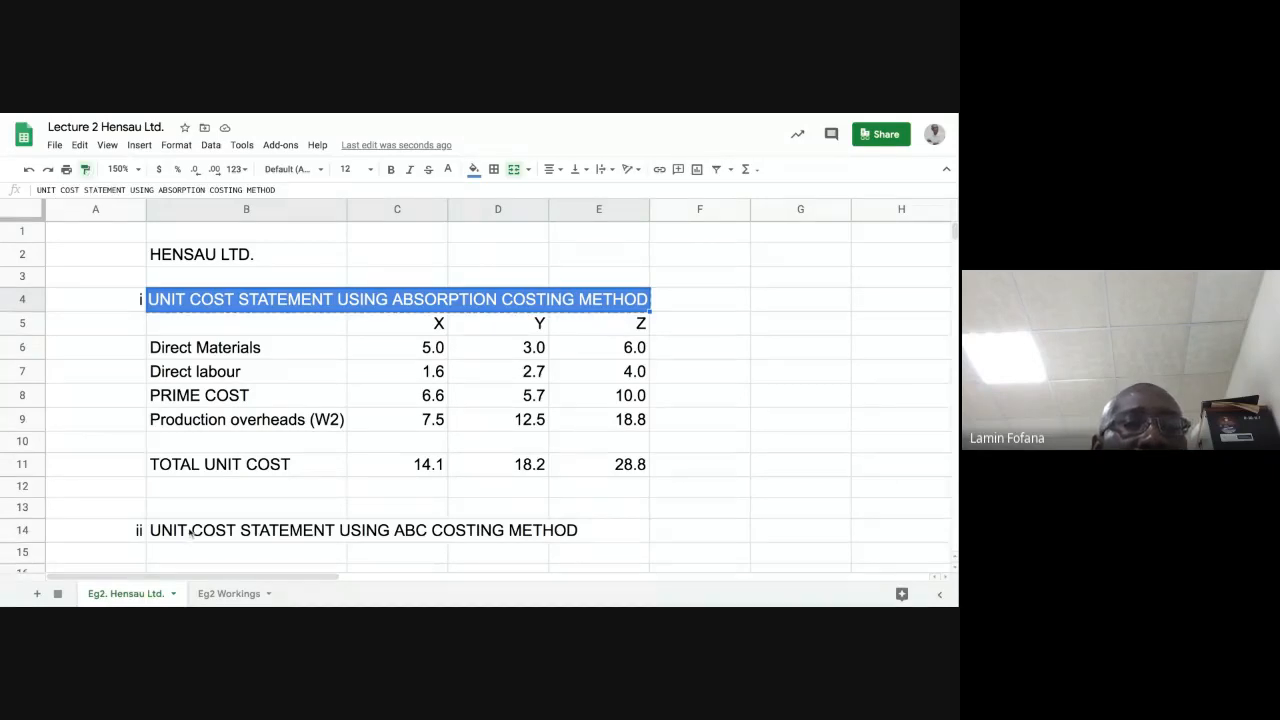
left_click(189, 533)
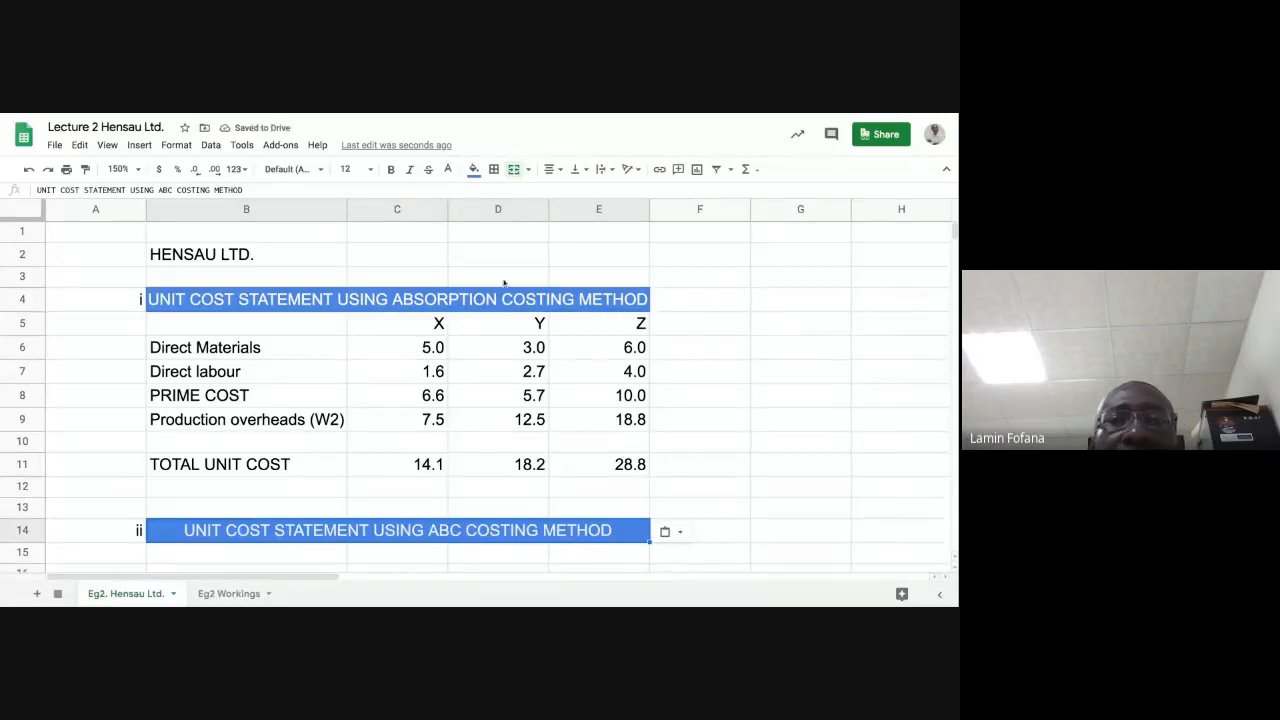
Change the fill of the merged ABC costing heading in row 14 to light green
left_click(476, 172)
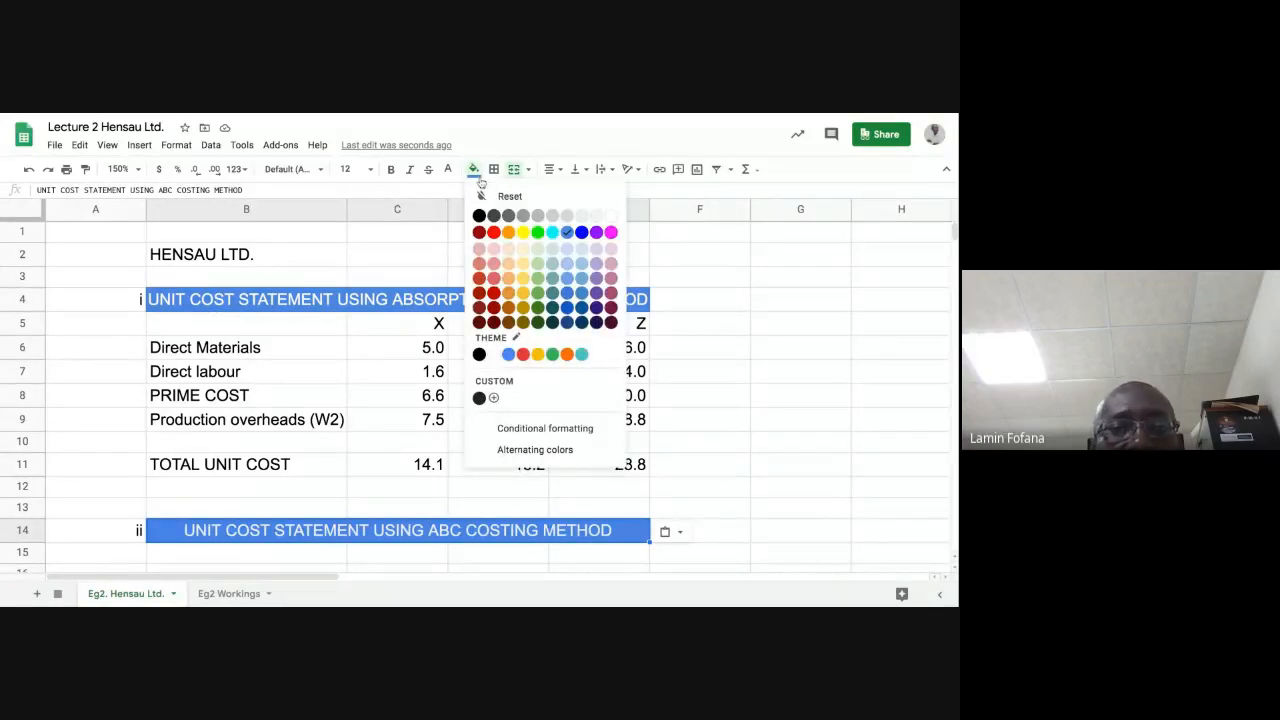
left_click(539, 280)
left_click(700, 488)
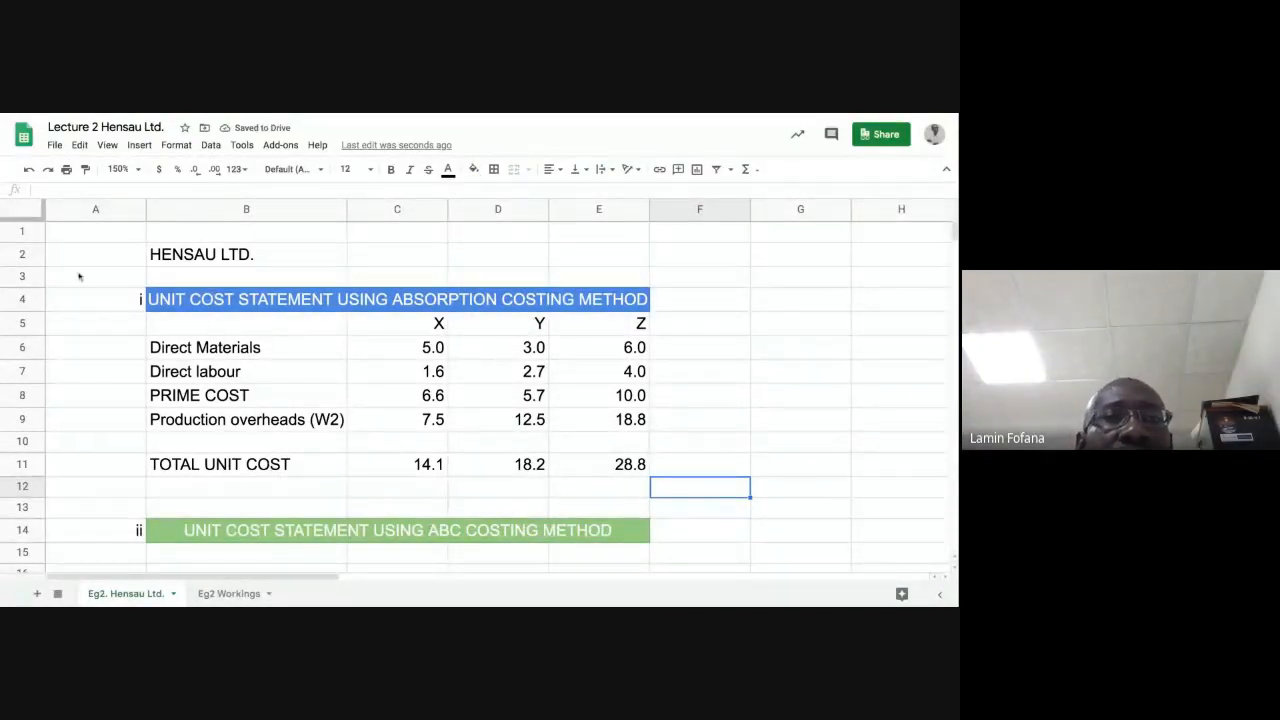
Merge cells B2:E2 and center the HENSAU LTD. title across them
left_click(207, 258)
left_click(371, 270)
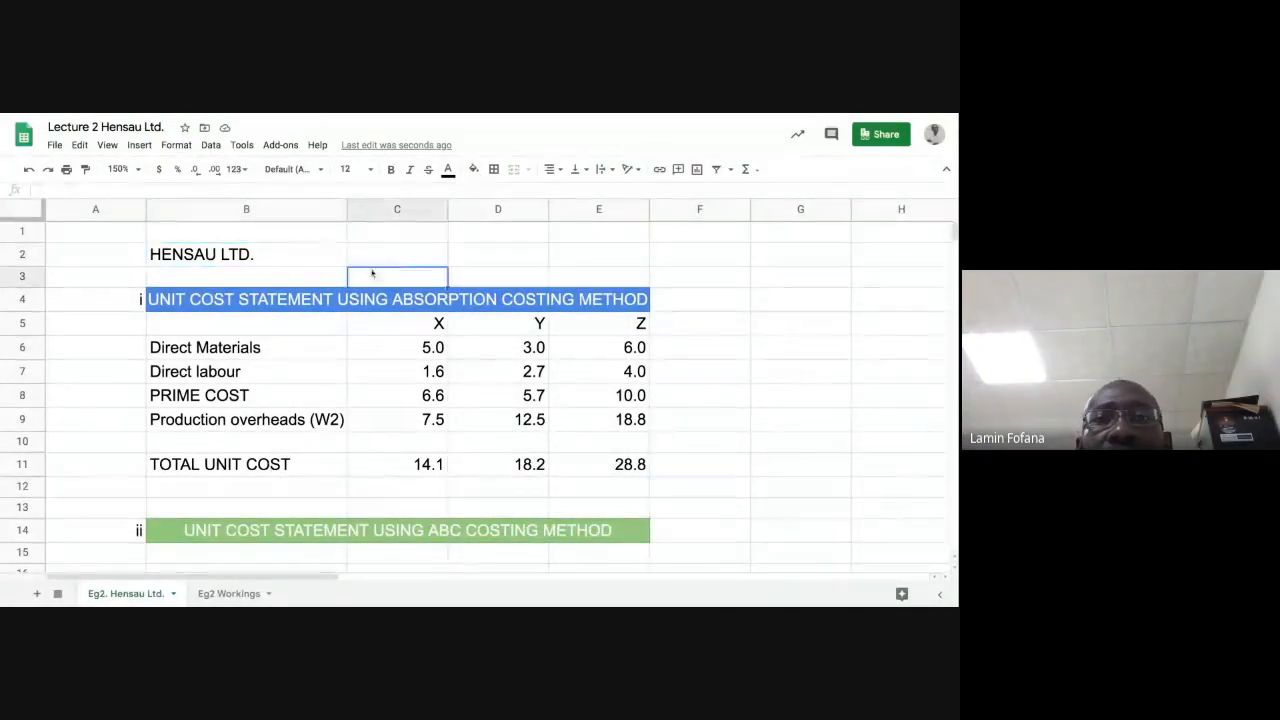
left_click(251, 256)
key("shift+Right")
key("shift+Right")
key("shift+Right")
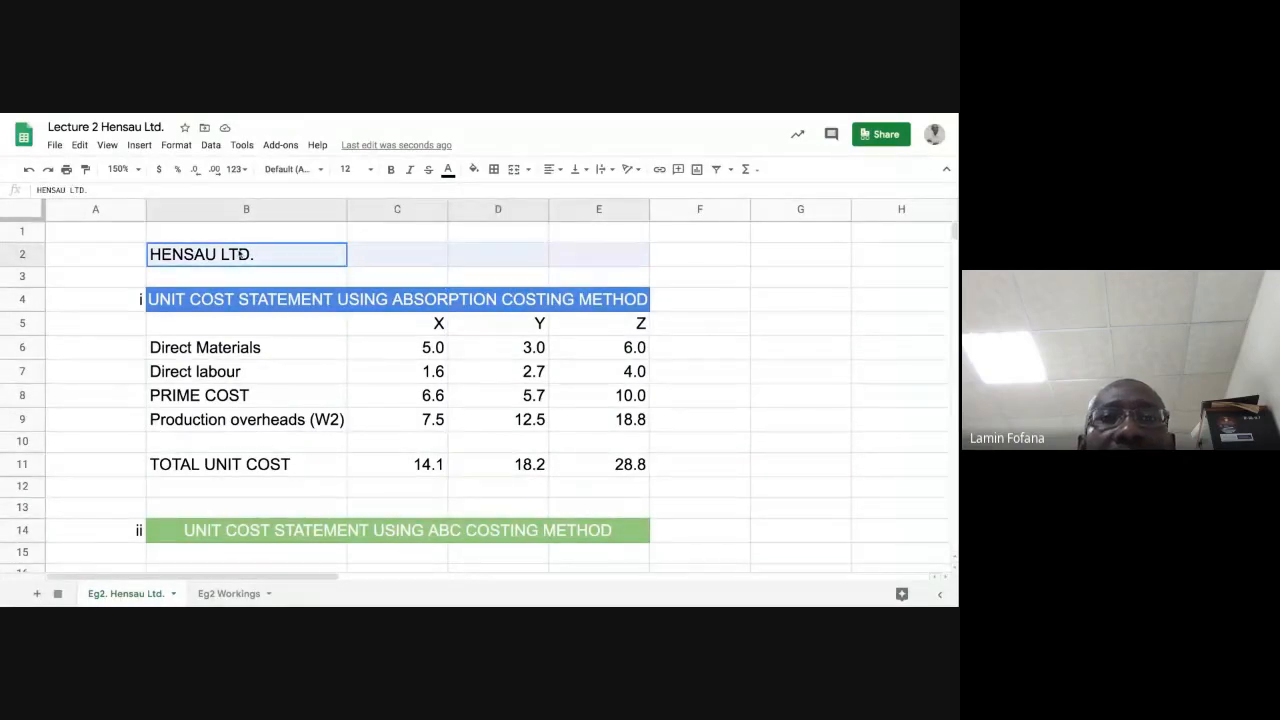
left_click(515, 170)
key("ctrl+shift+e")
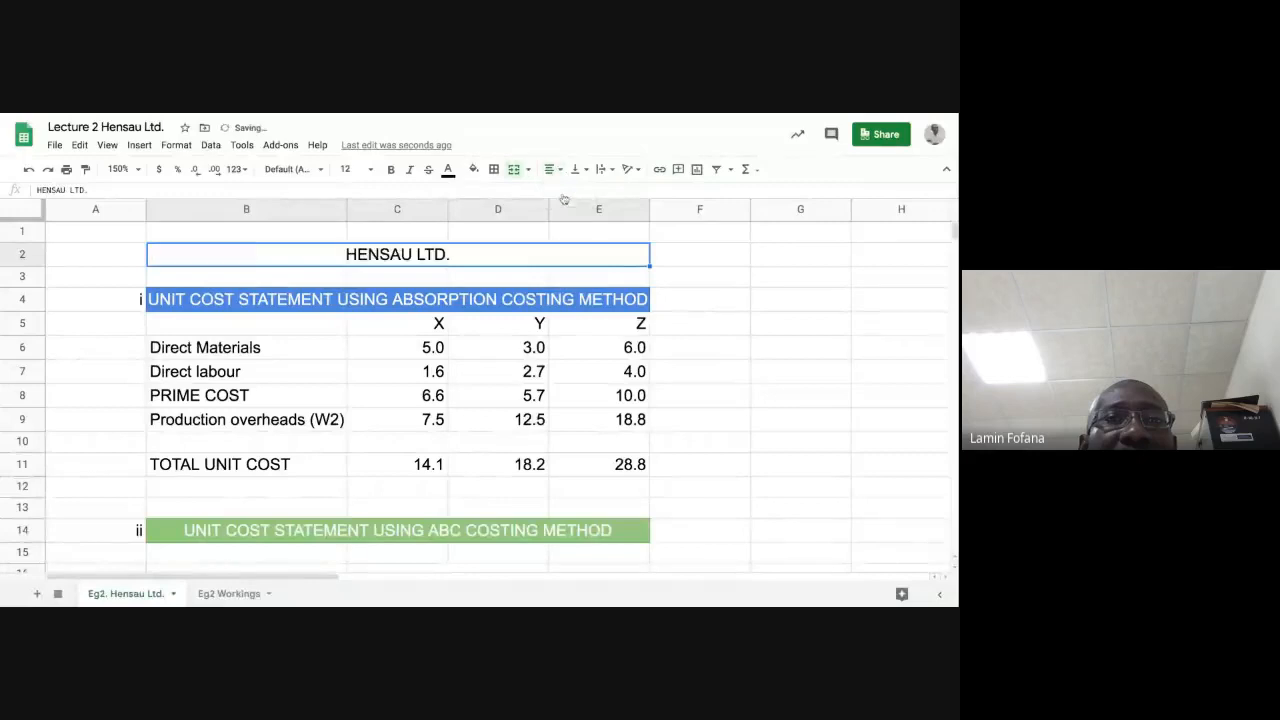
Format the HENSAU LTD. title in row 2 as size 18, bold, with blue text
left_click(352, 169)
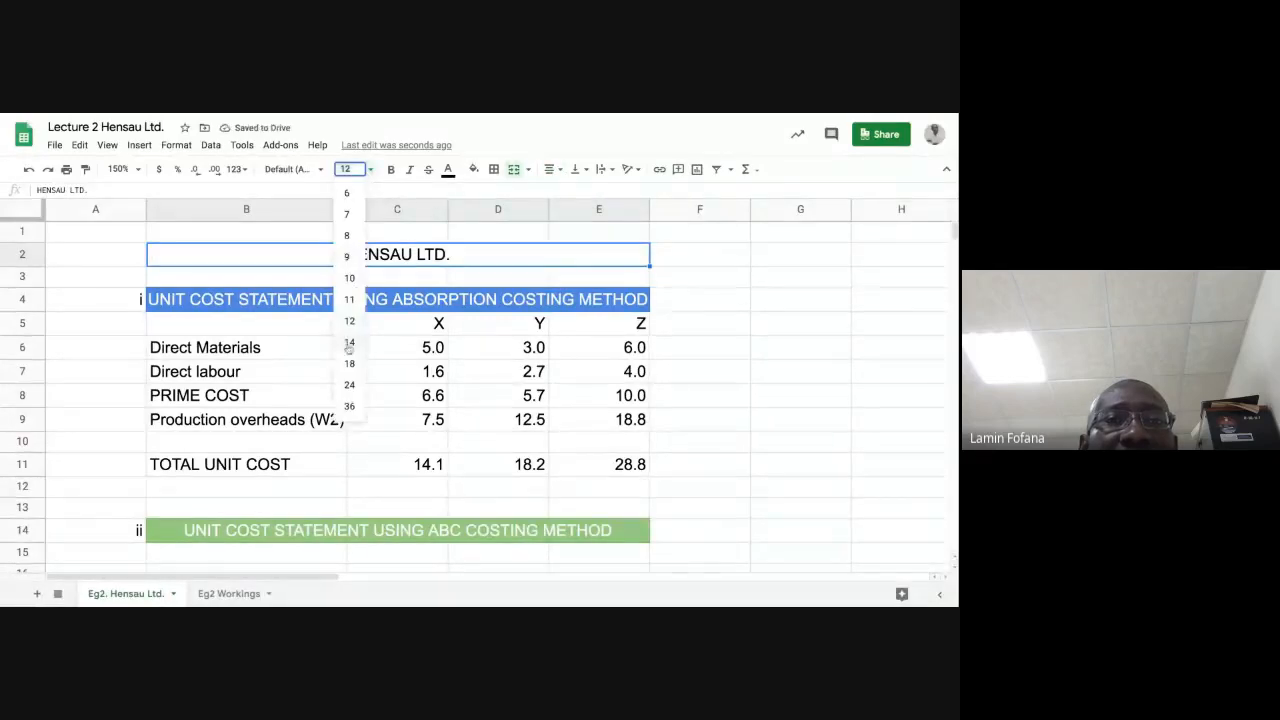
left_click(351, 364)
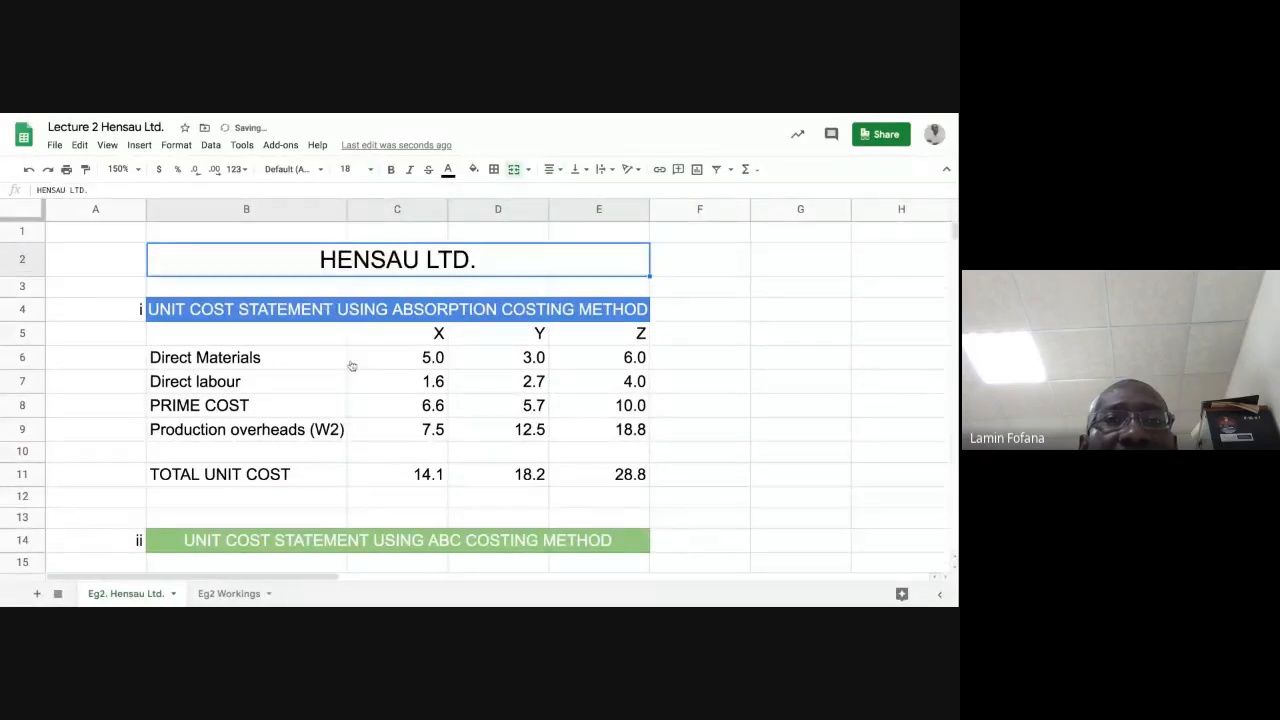
left_click(392, 170)
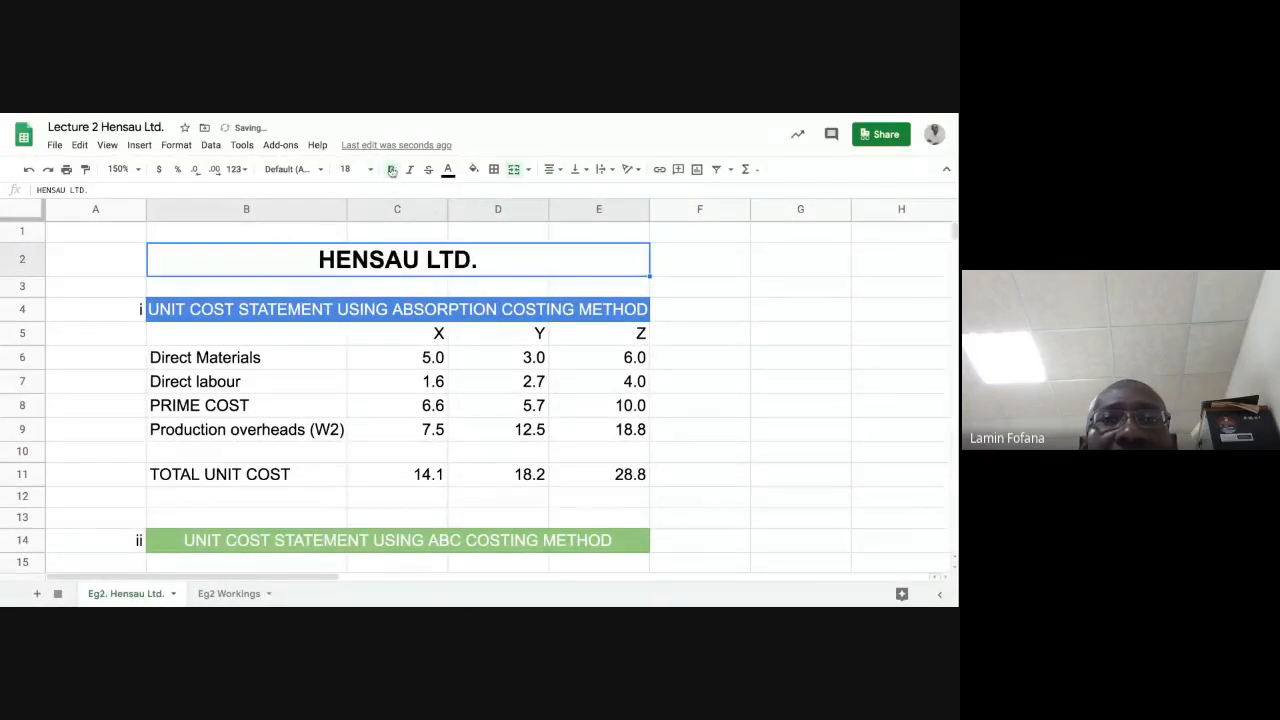
left_click(448, 170)
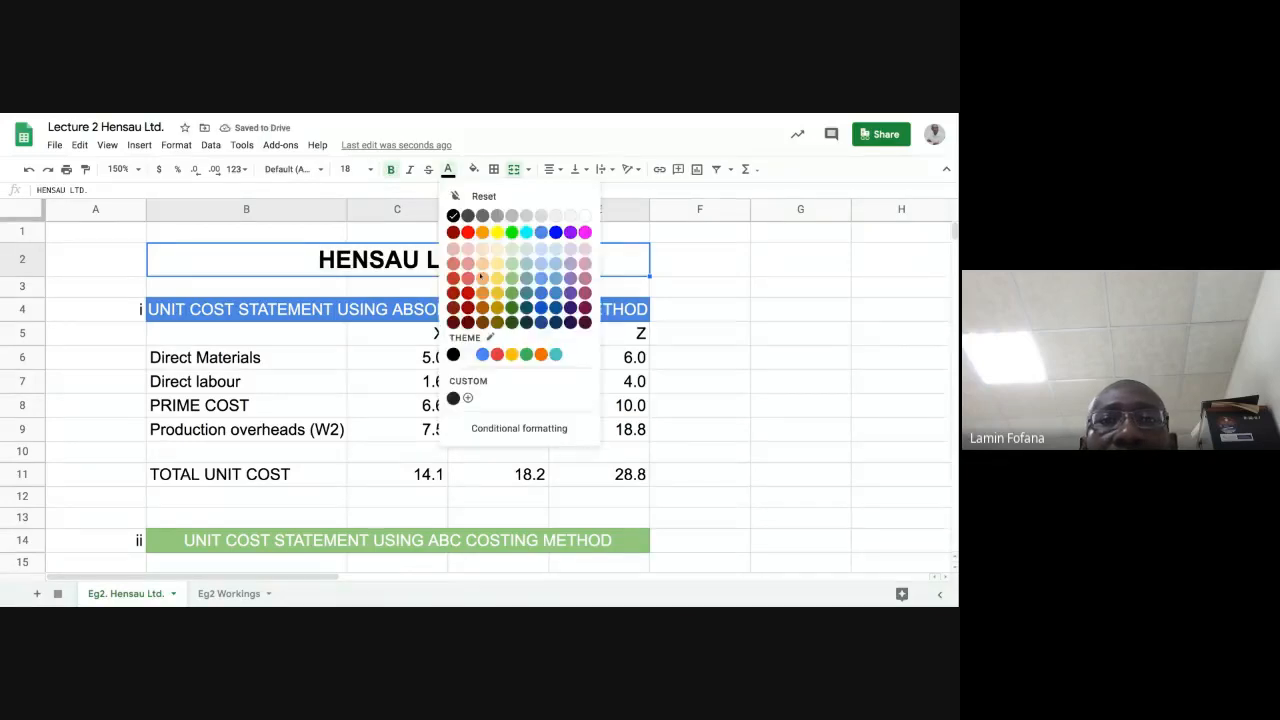
left_click(552, 234)
left_click(700, 287)
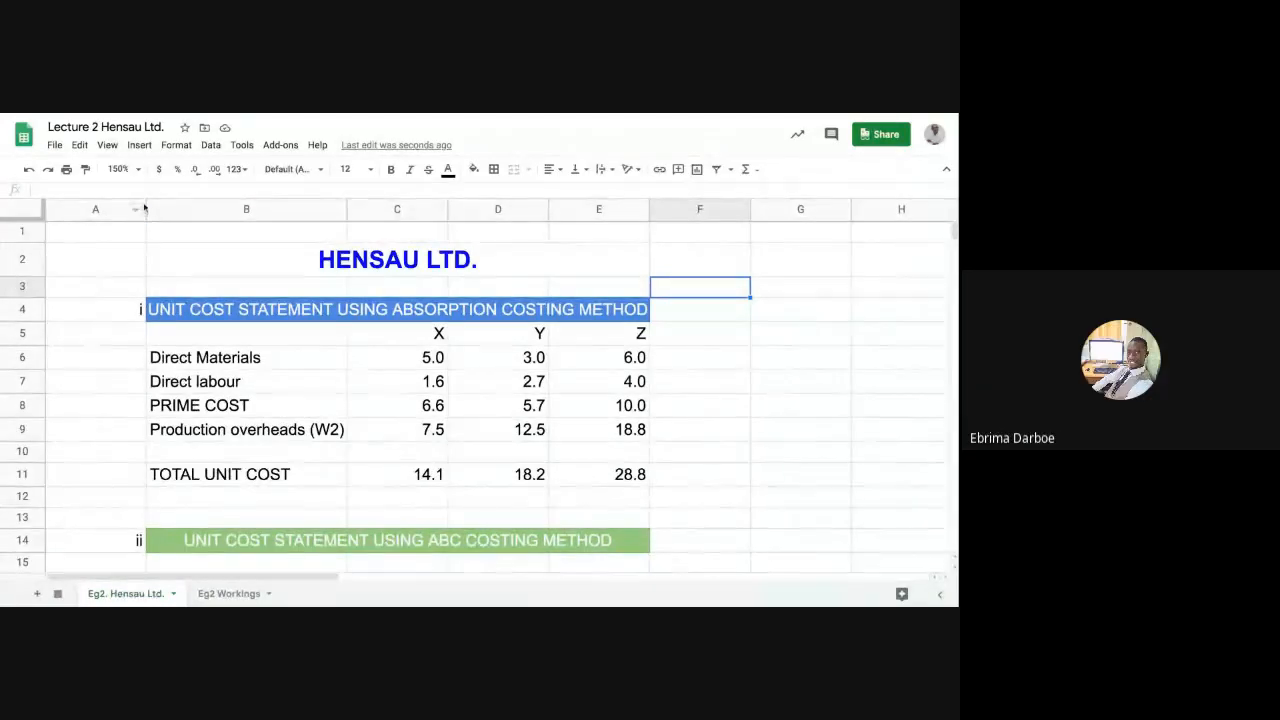
Narrow column A so it fits closely around the part numbers i and ii
left_click_drag(143, 207, 109, 207)
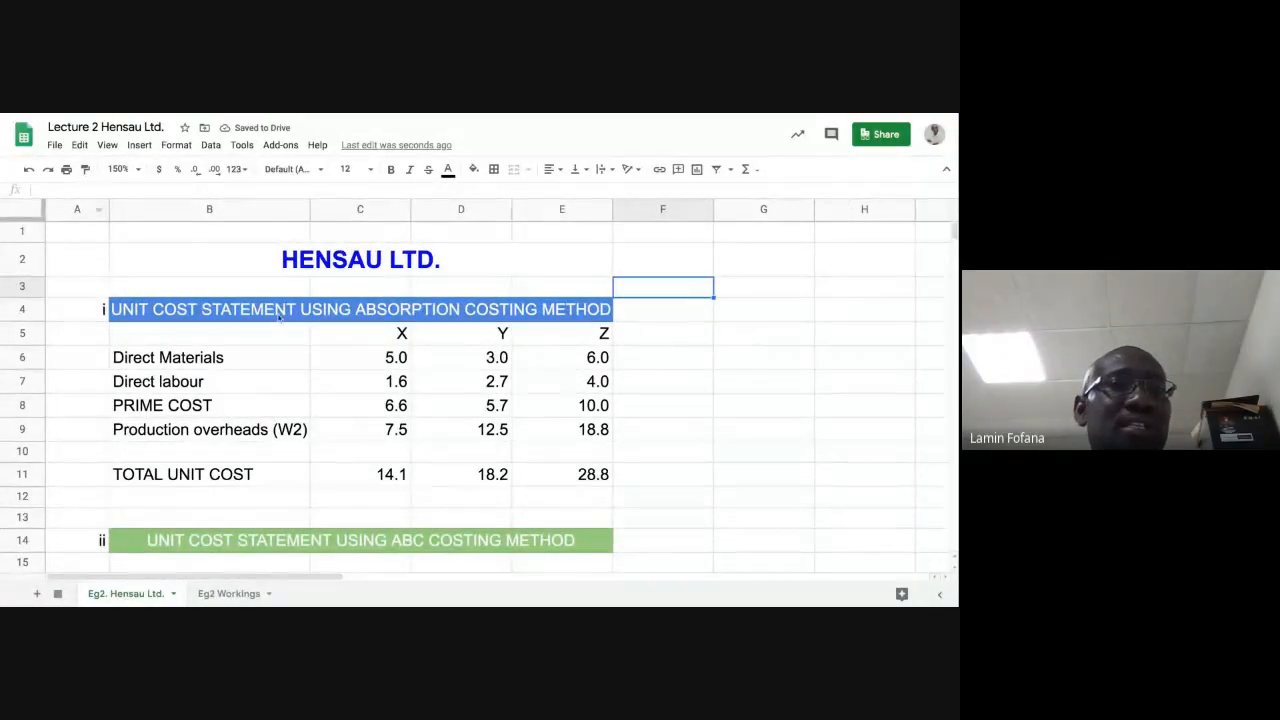
Hide the gridlines on the Eg2. Hensau Ltd. sheet to preview it, and show them again
left_click(107, 145)
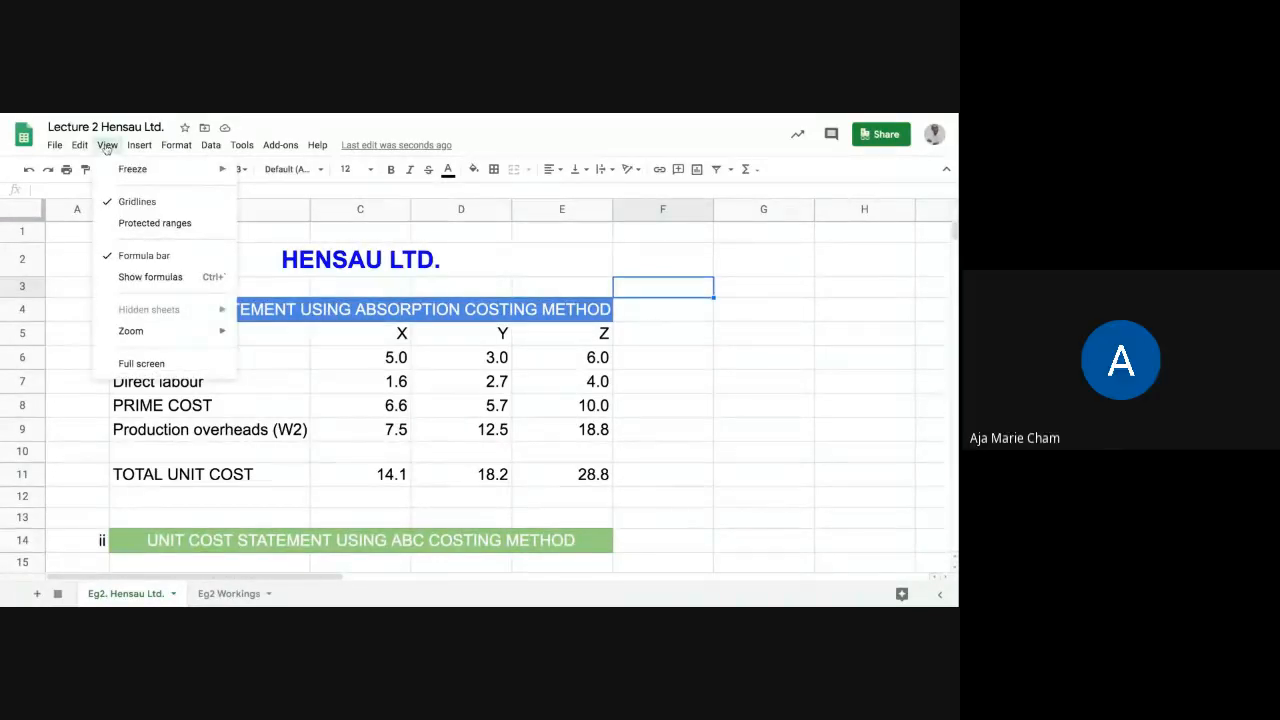
left_click(137, 202)
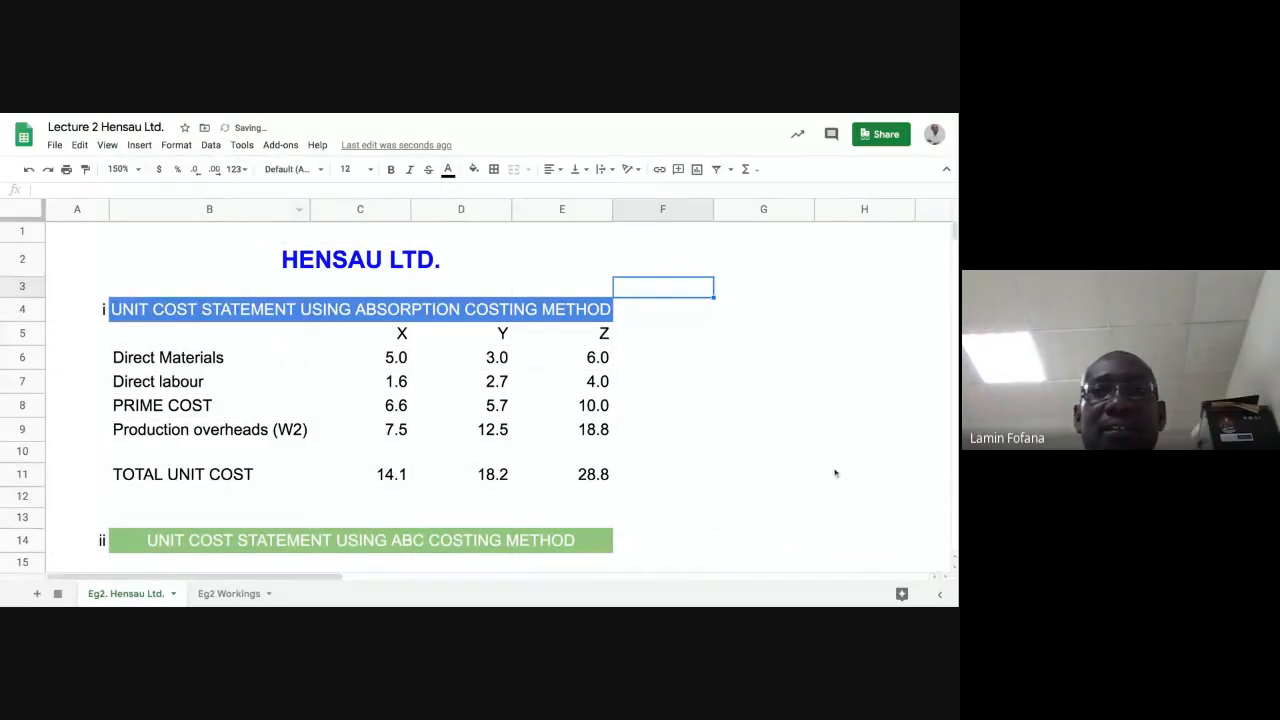
left_click_drag(865, 452, 760, 452)
left_click(795, 522)
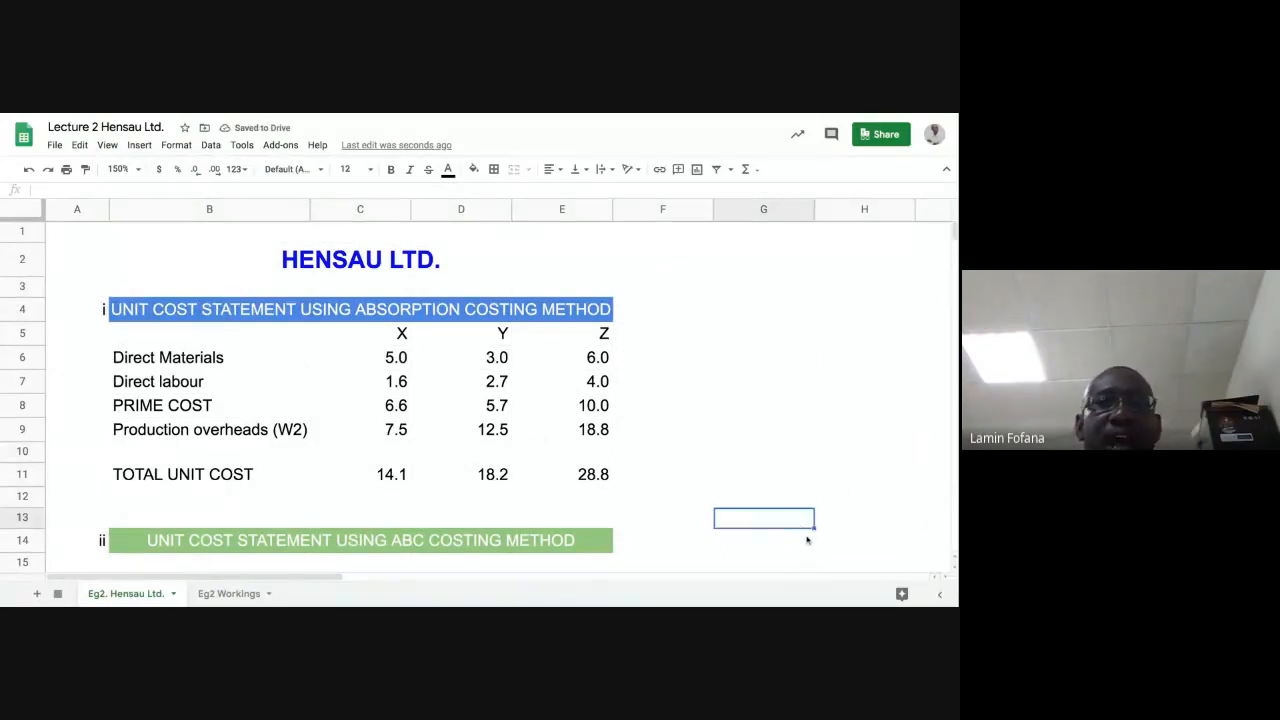
scroll(745, 514, "down", 3)
scroll(746, 515, "up", 3)
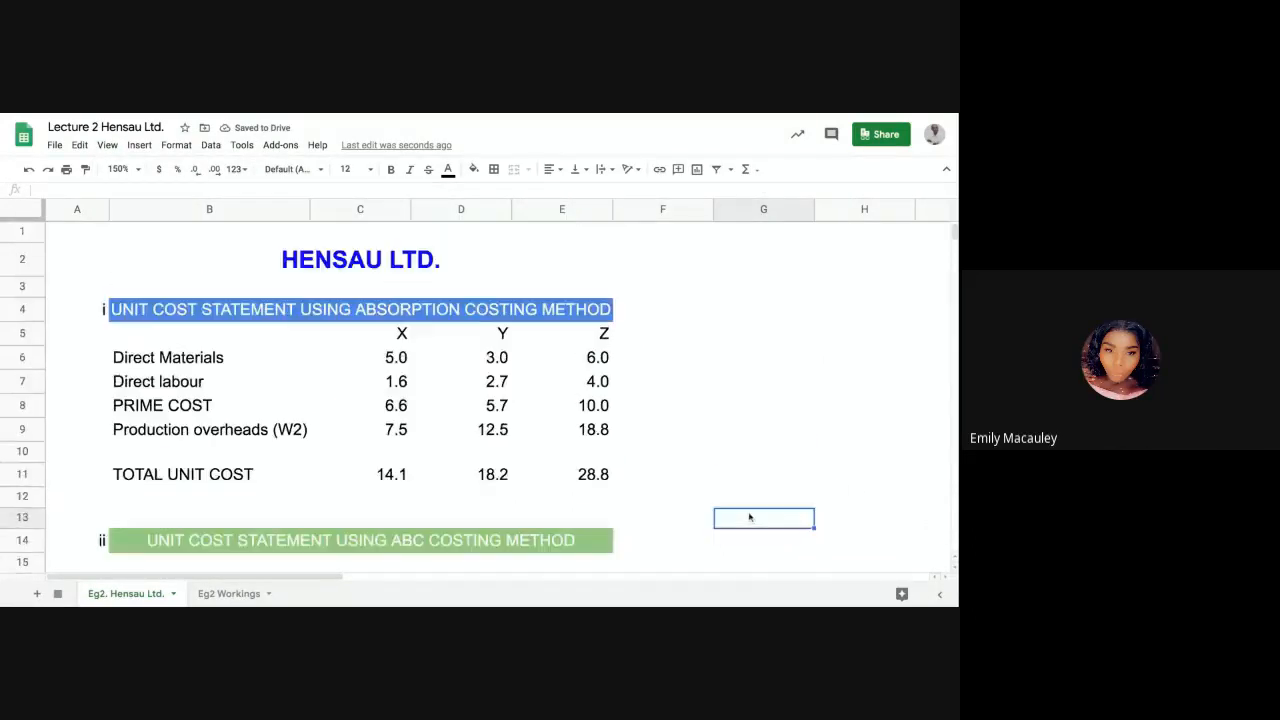
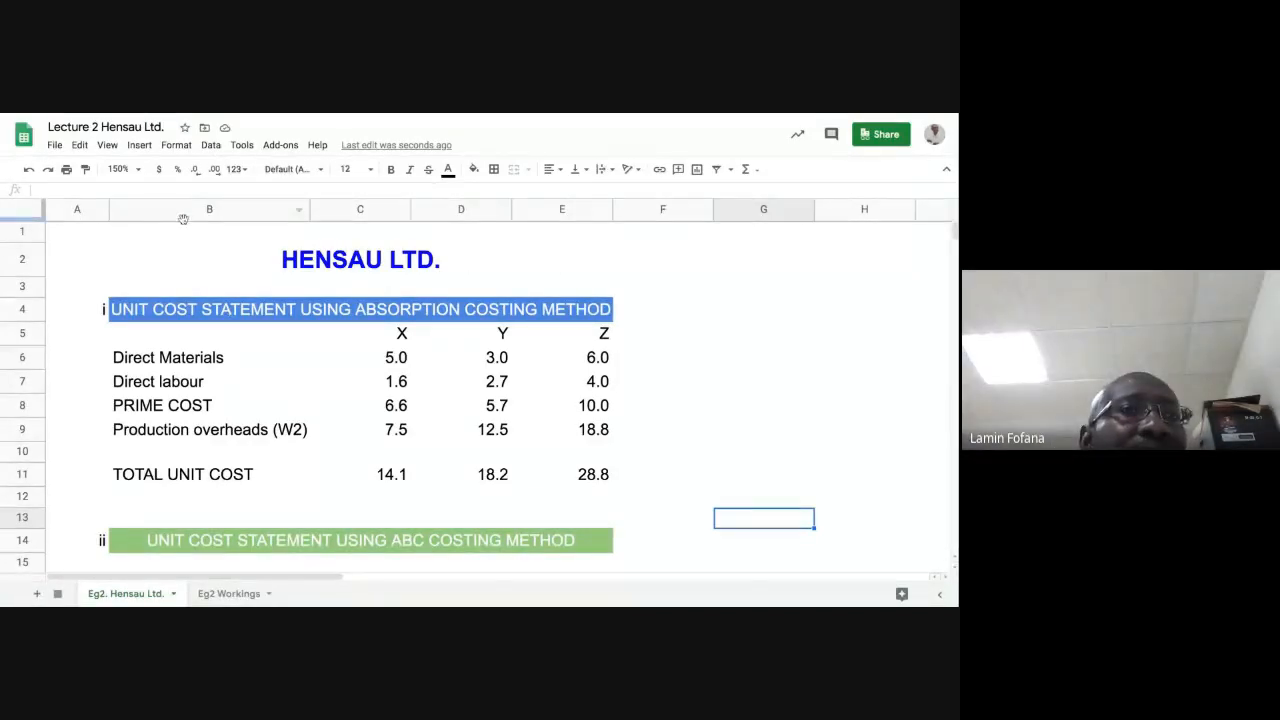
left_click(106, 146)
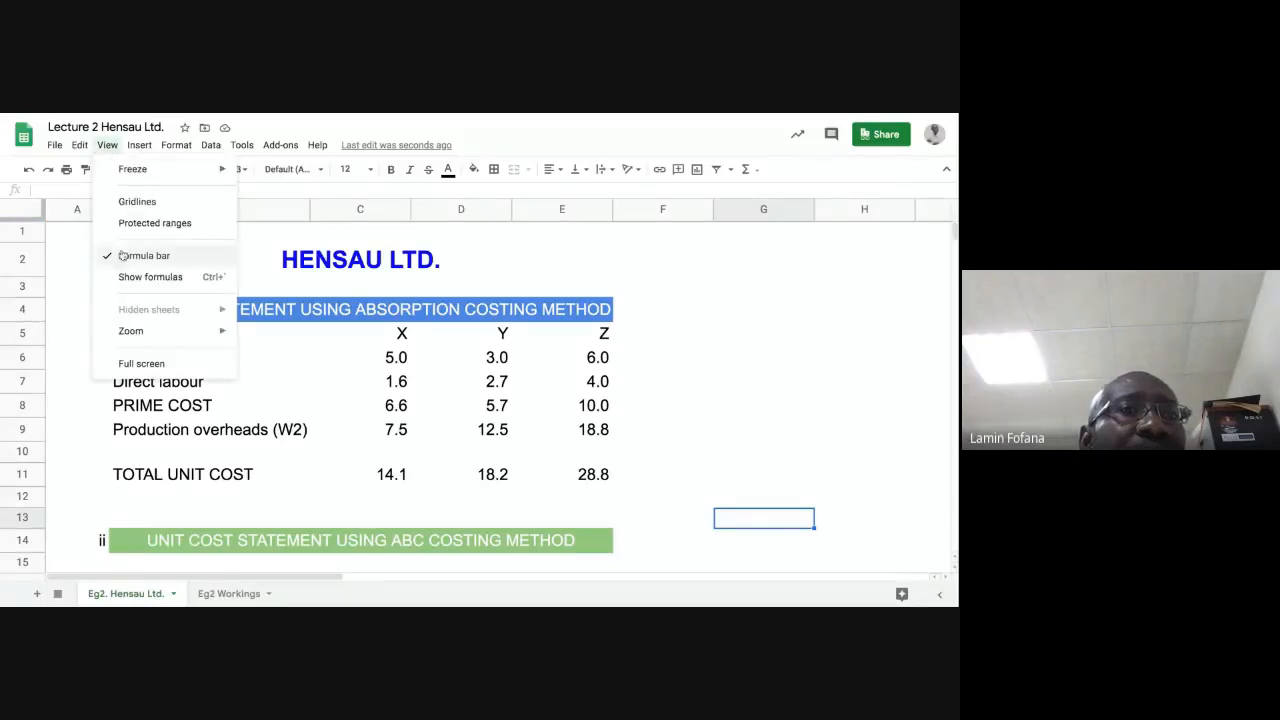
left_click(137, 201)
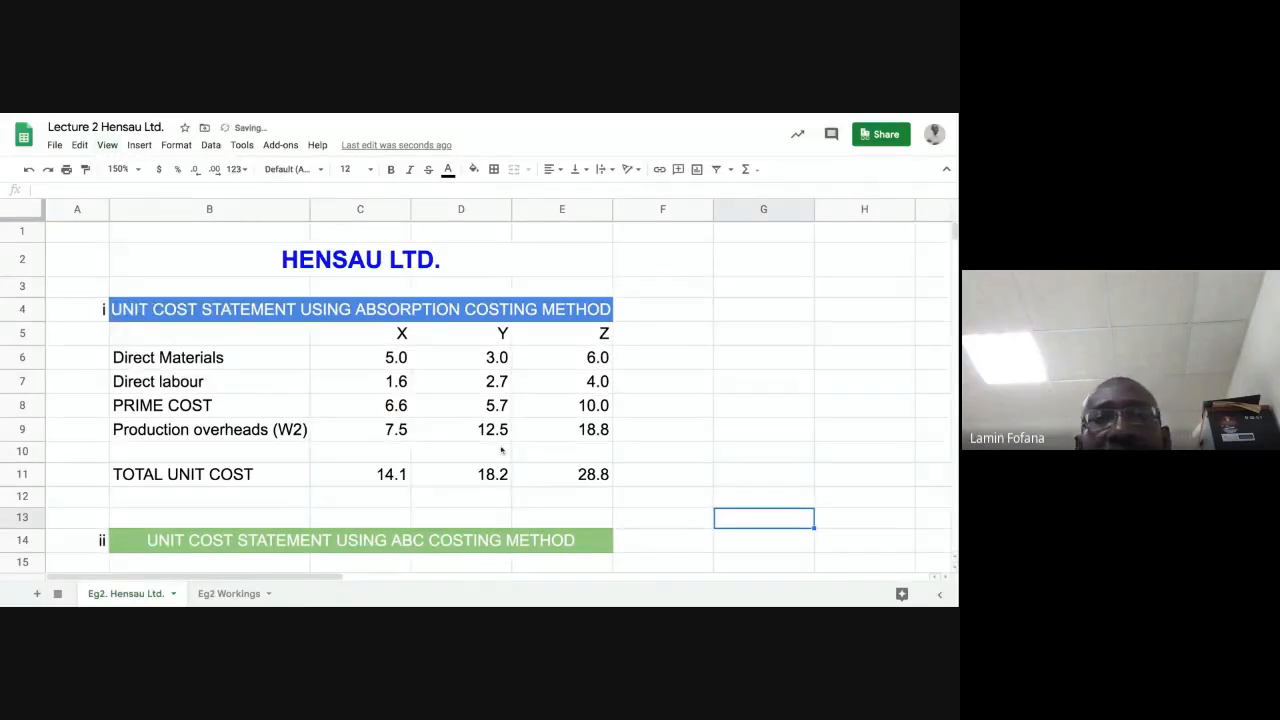
scroll(502, 451, "down", 5)
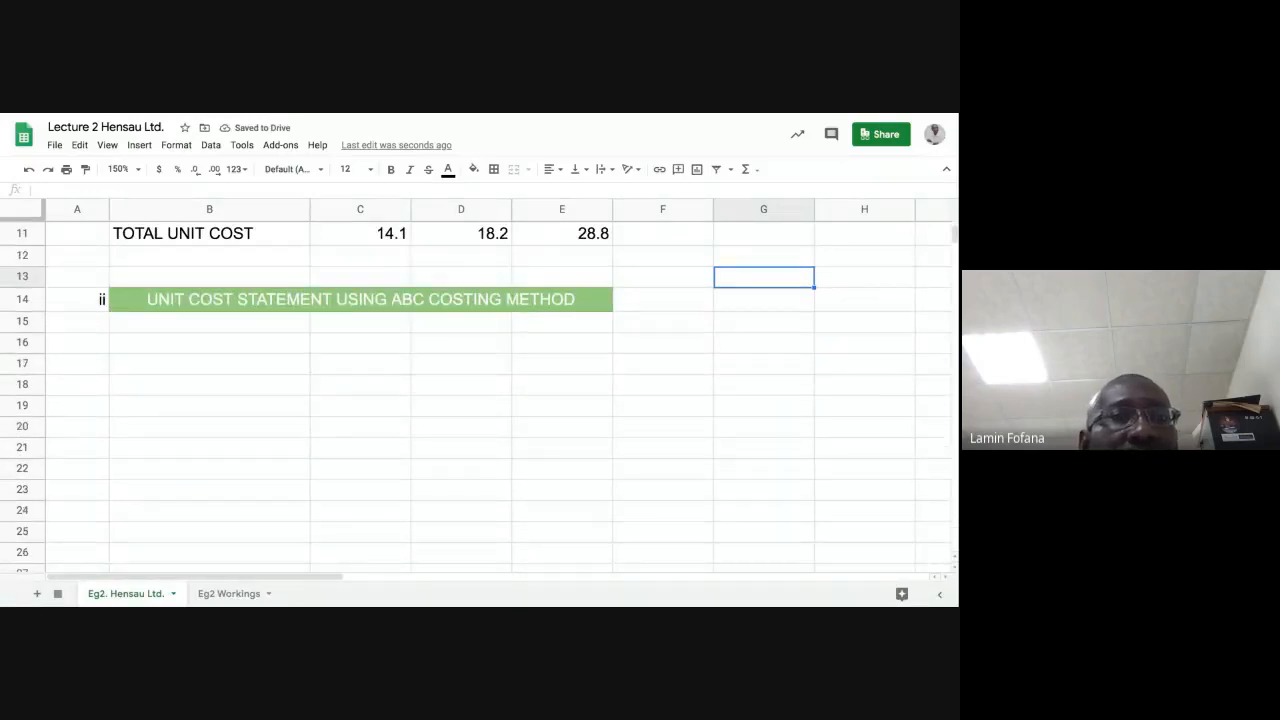
scroll(184, 360, "up", 3)
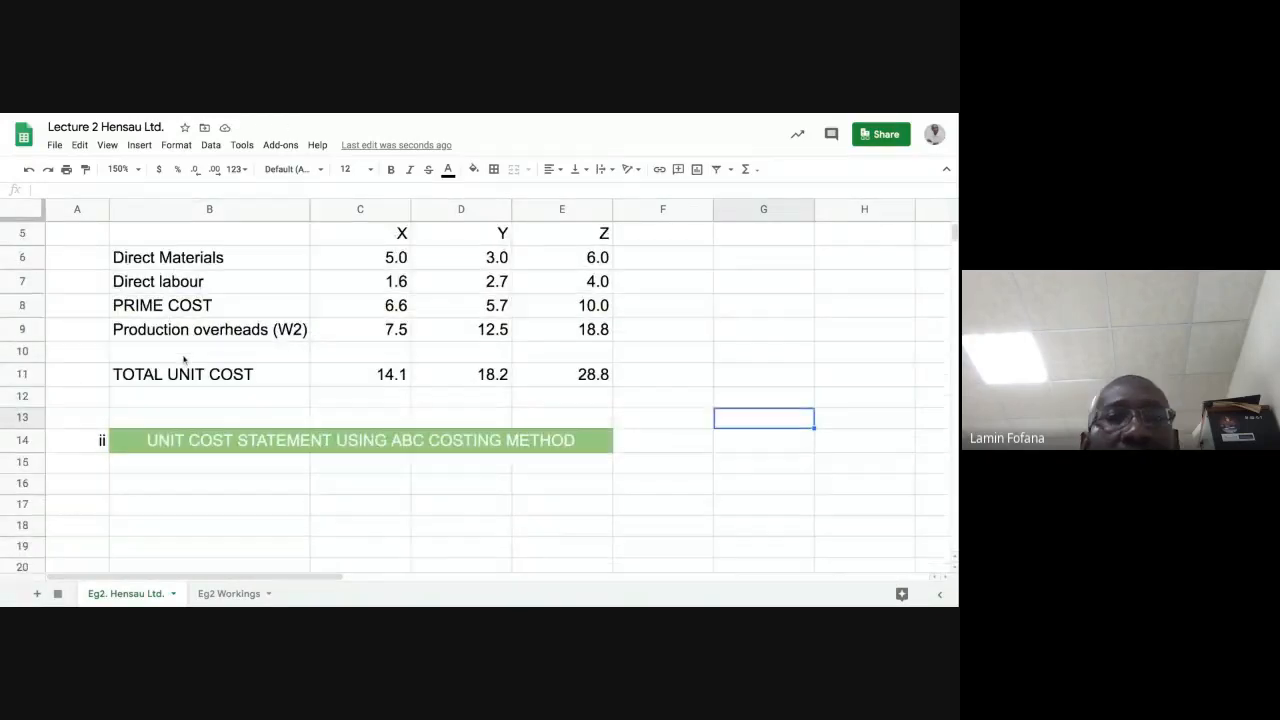
scroll(184, 360, "up", 2)
scroll(184, 360, "down", 3)
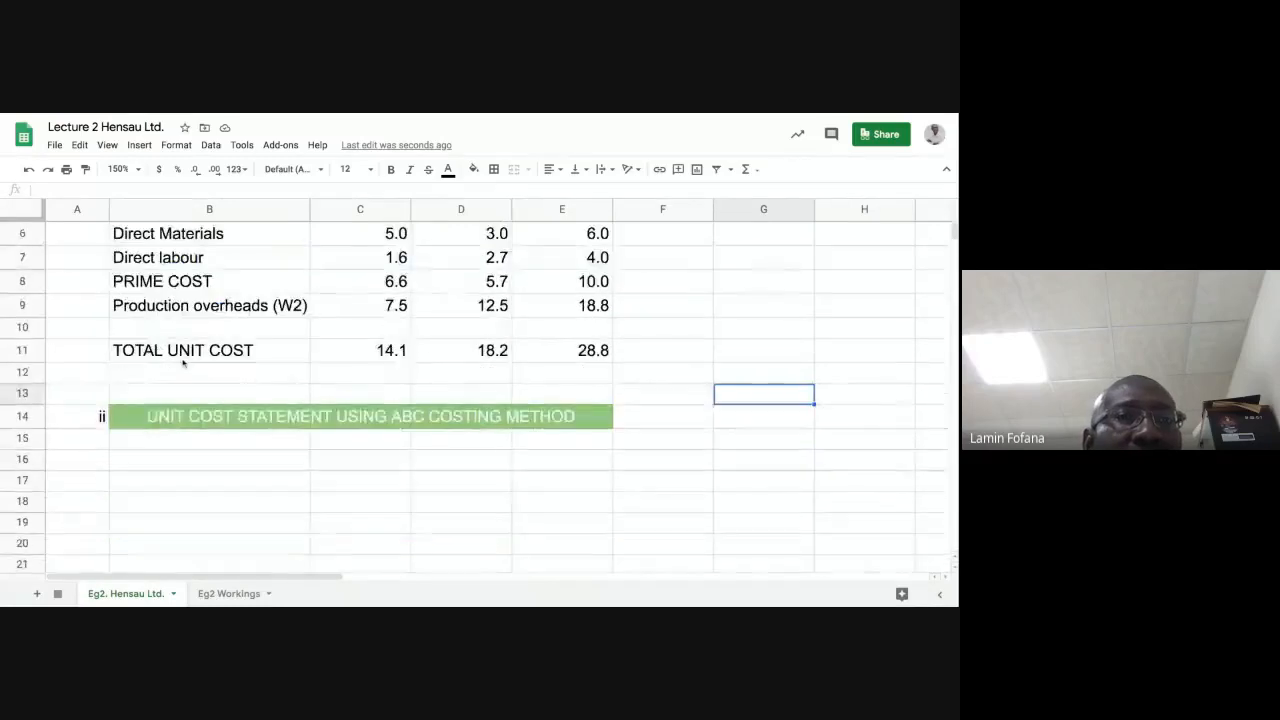
scroll(184, 363, "up", 2)
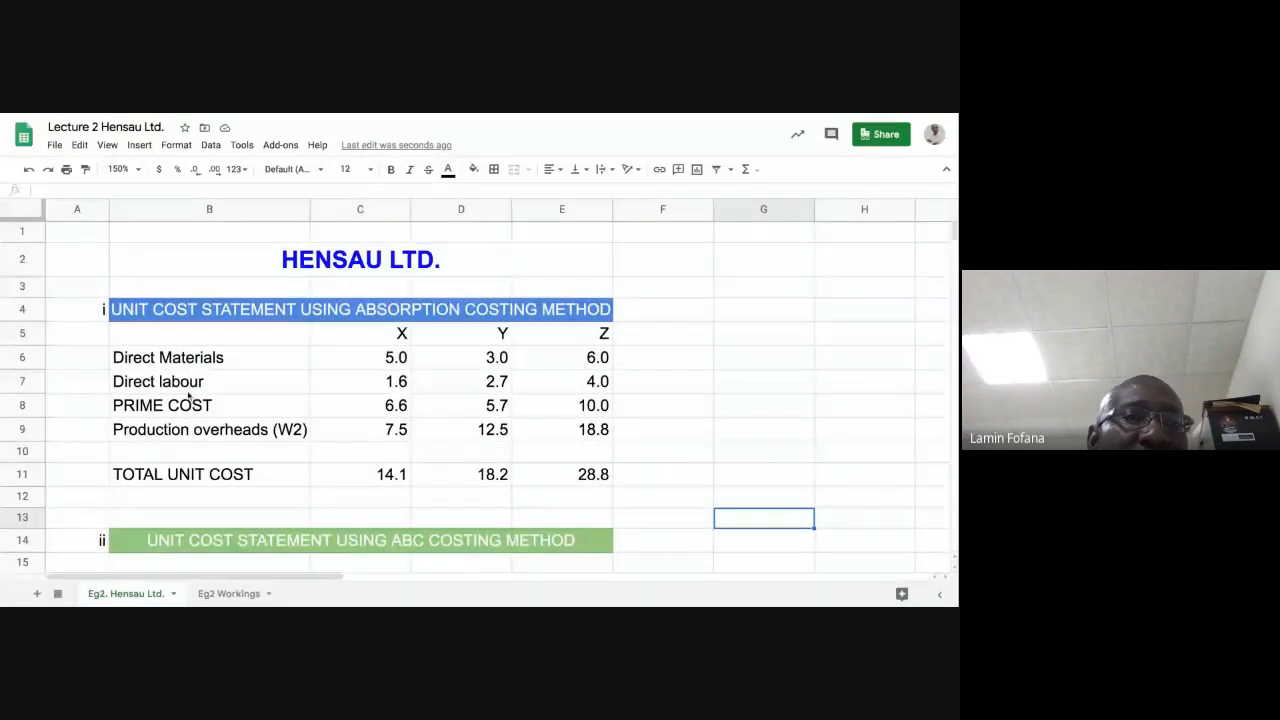
Review the prime cost rows and product headings of the absorption costing statement against the empty area under the ABC costing heading
left_click(209, 366)
left_click_drag(203, 363, 595, 408)
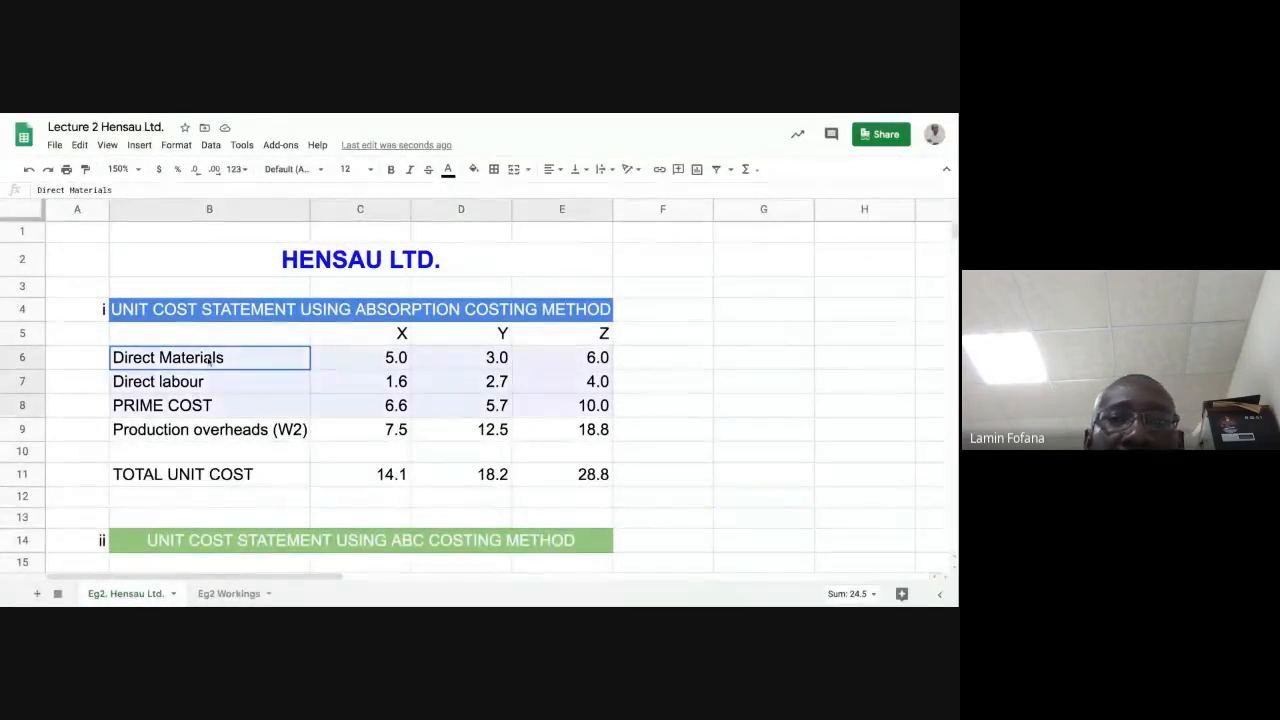
scroll(344, 555, "down", 2)
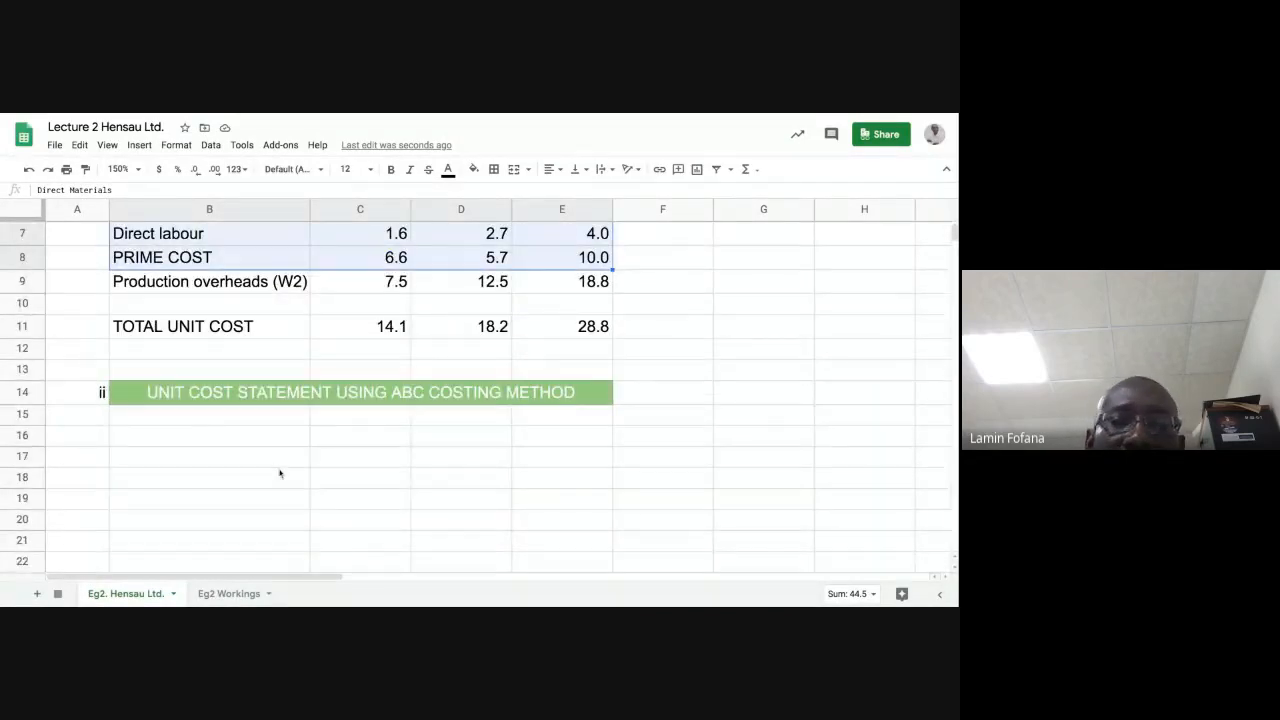
left_click(252, 440)
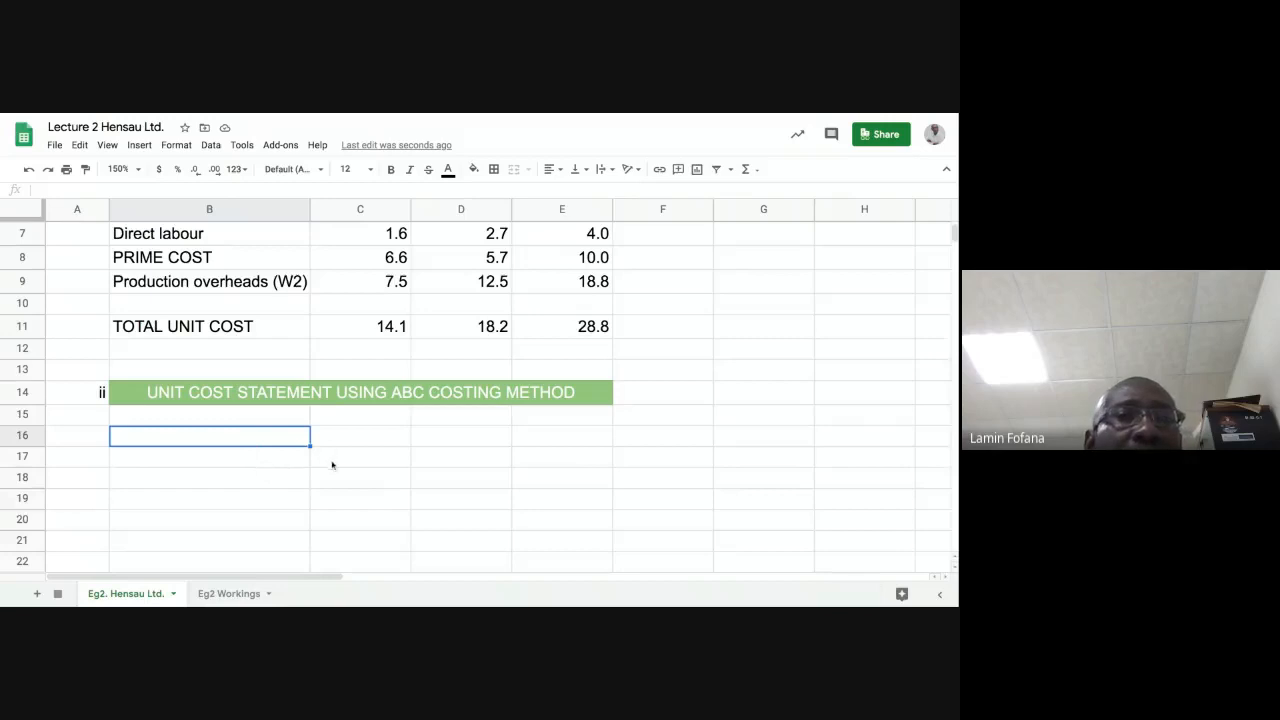
scroll(334, 464, "up", 1)
scroll(334, 464, "up", 1)
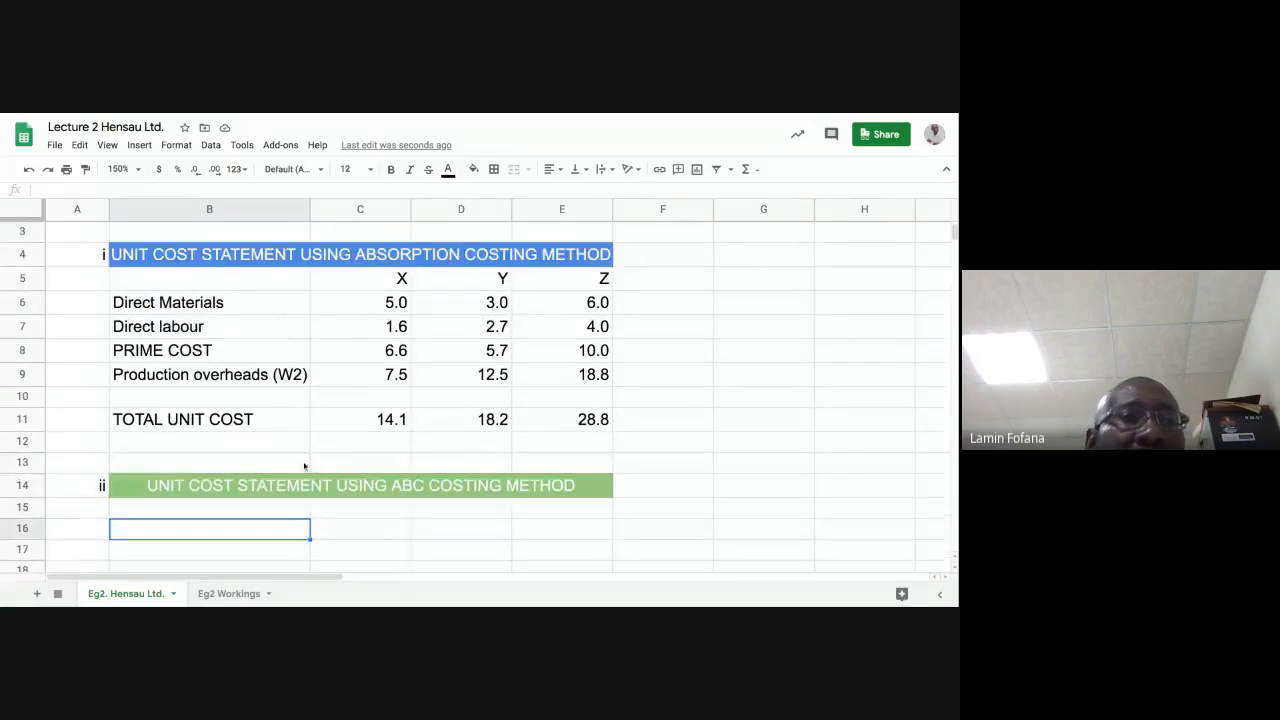
left_click(198, 310)
left_click(198, 530)
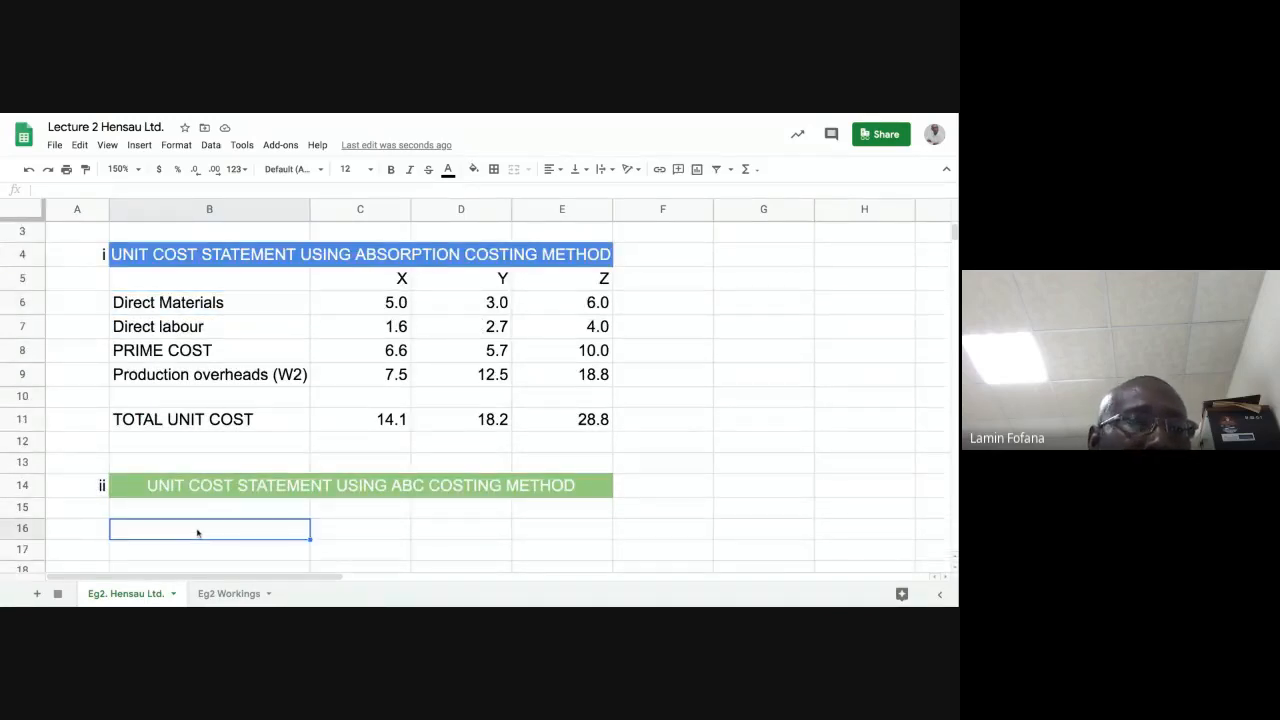
left_click(197, 549)
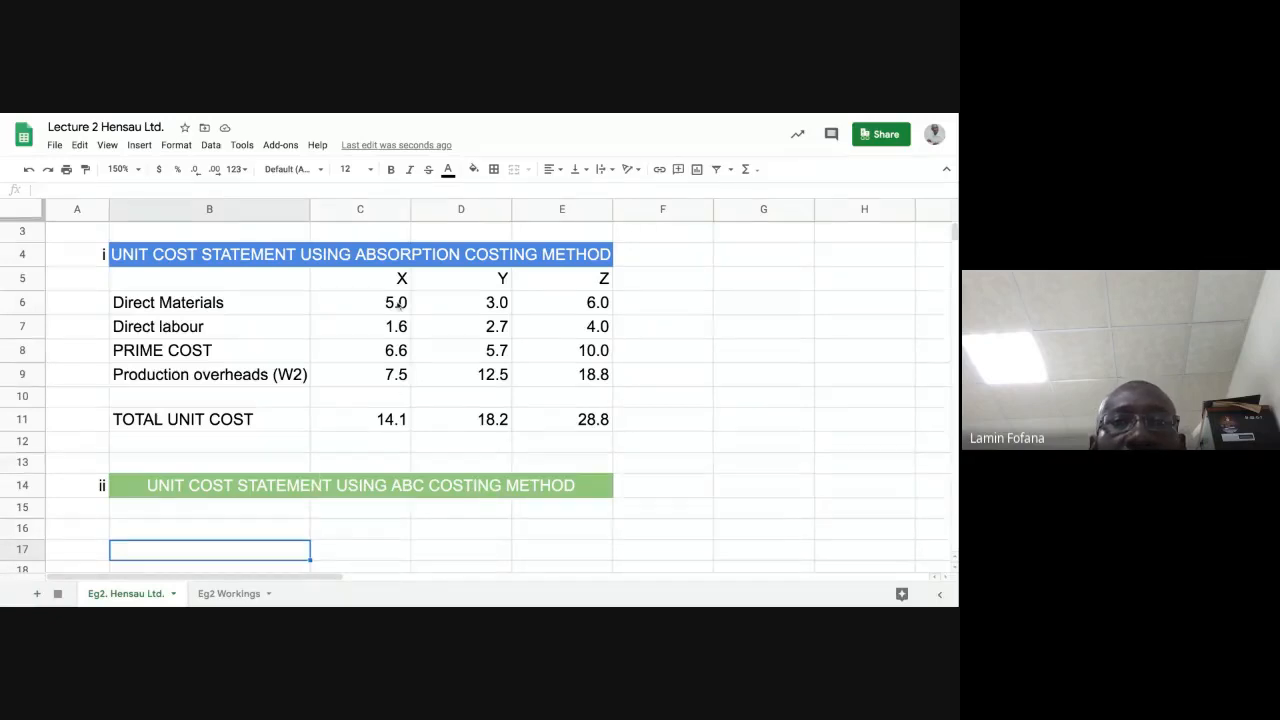
left_click(483, 279)
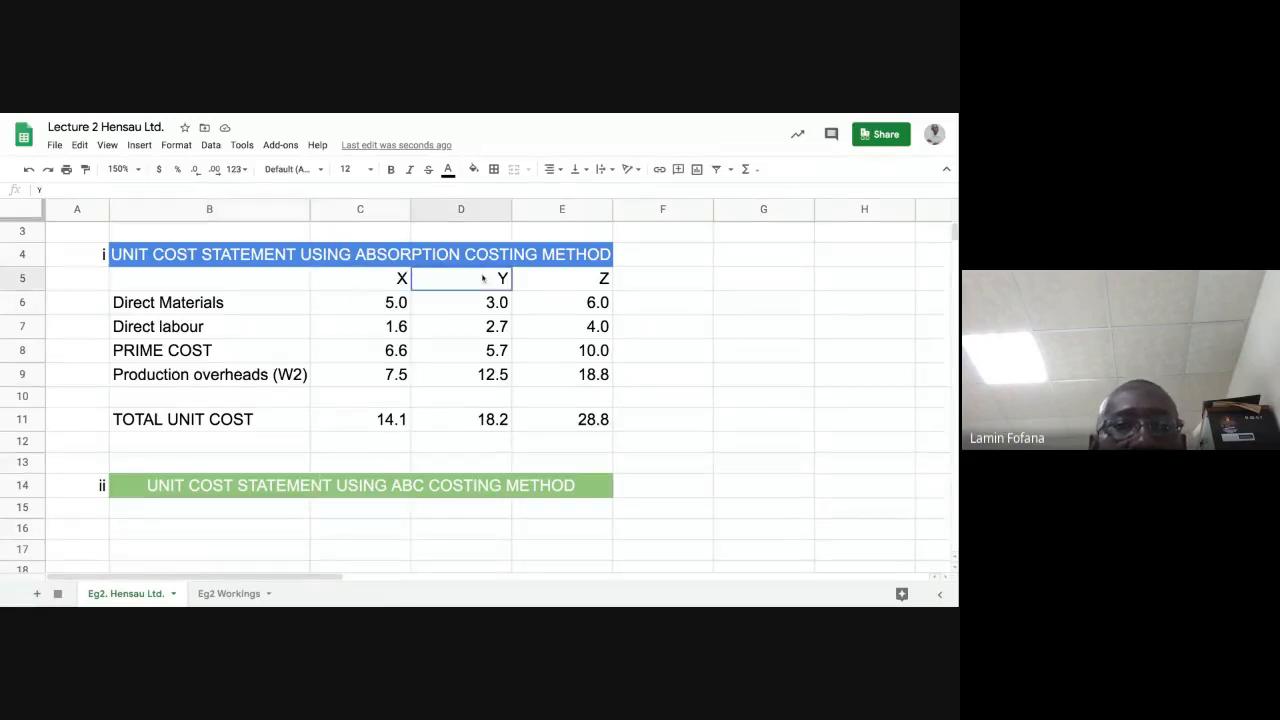
left_click(352, 515)
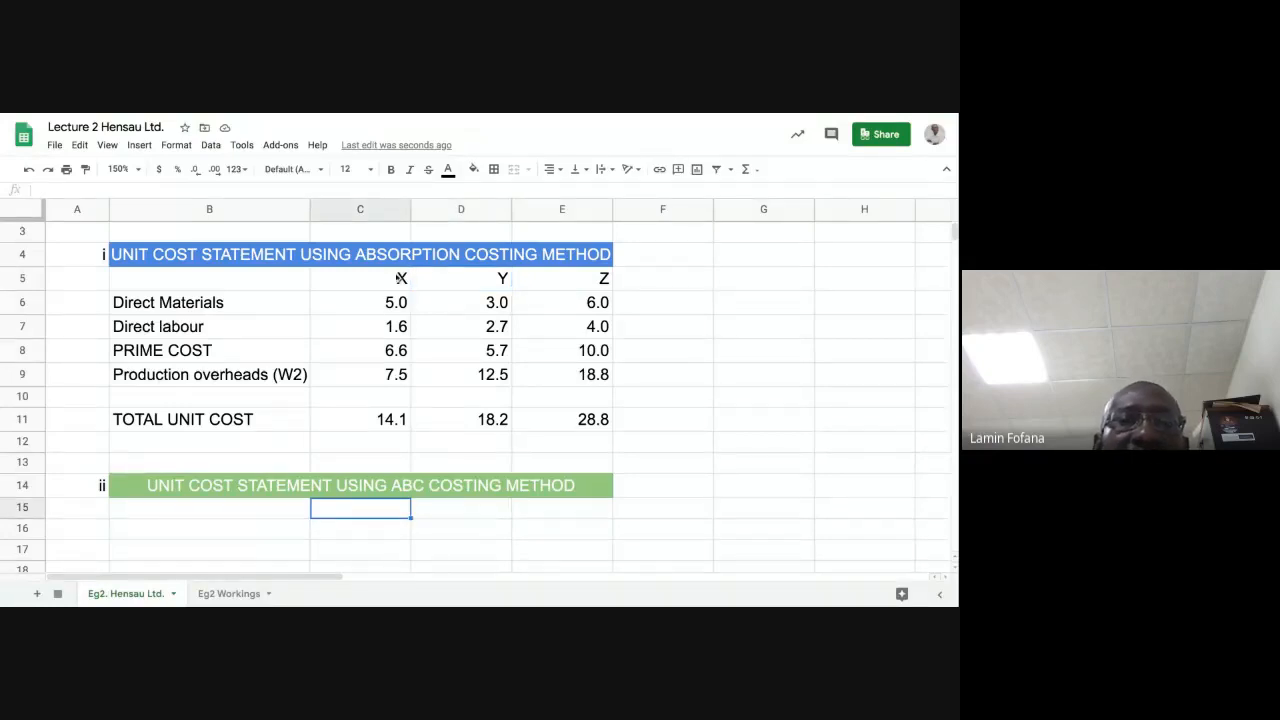
left_click(587, 280)
left_click(378, 285)
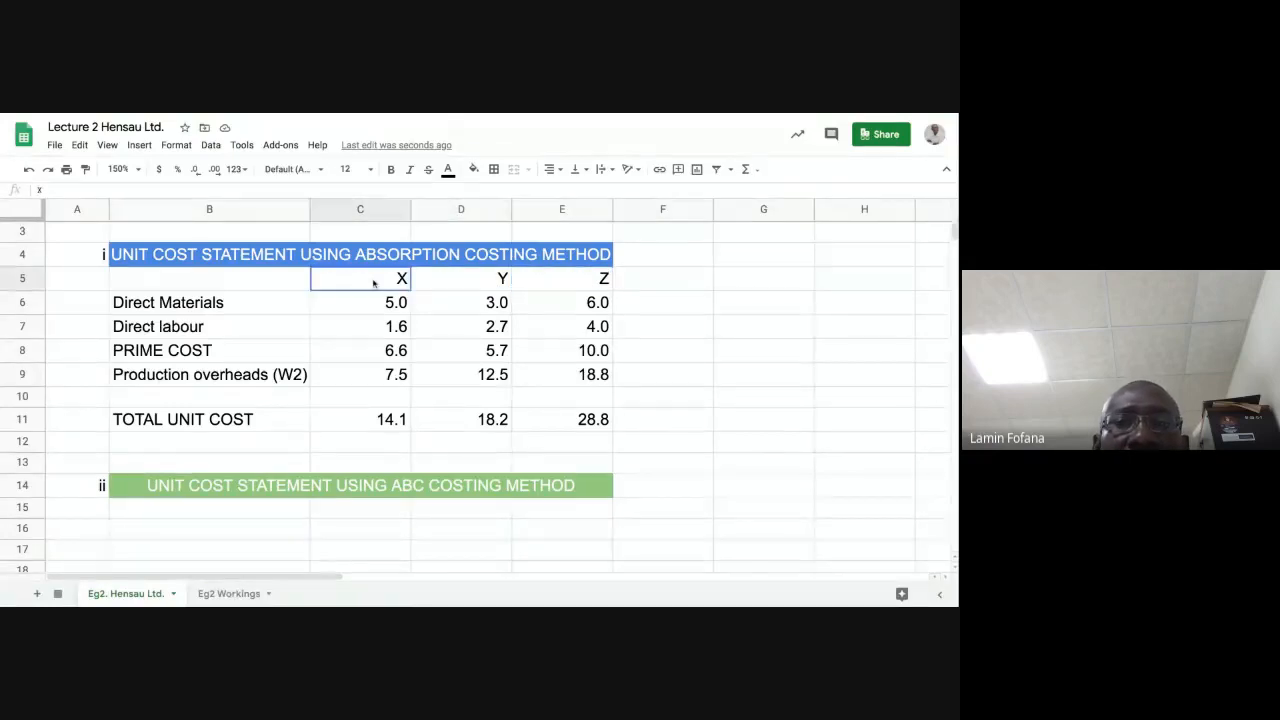
left_click(474, 282)
left_click(520, 283)
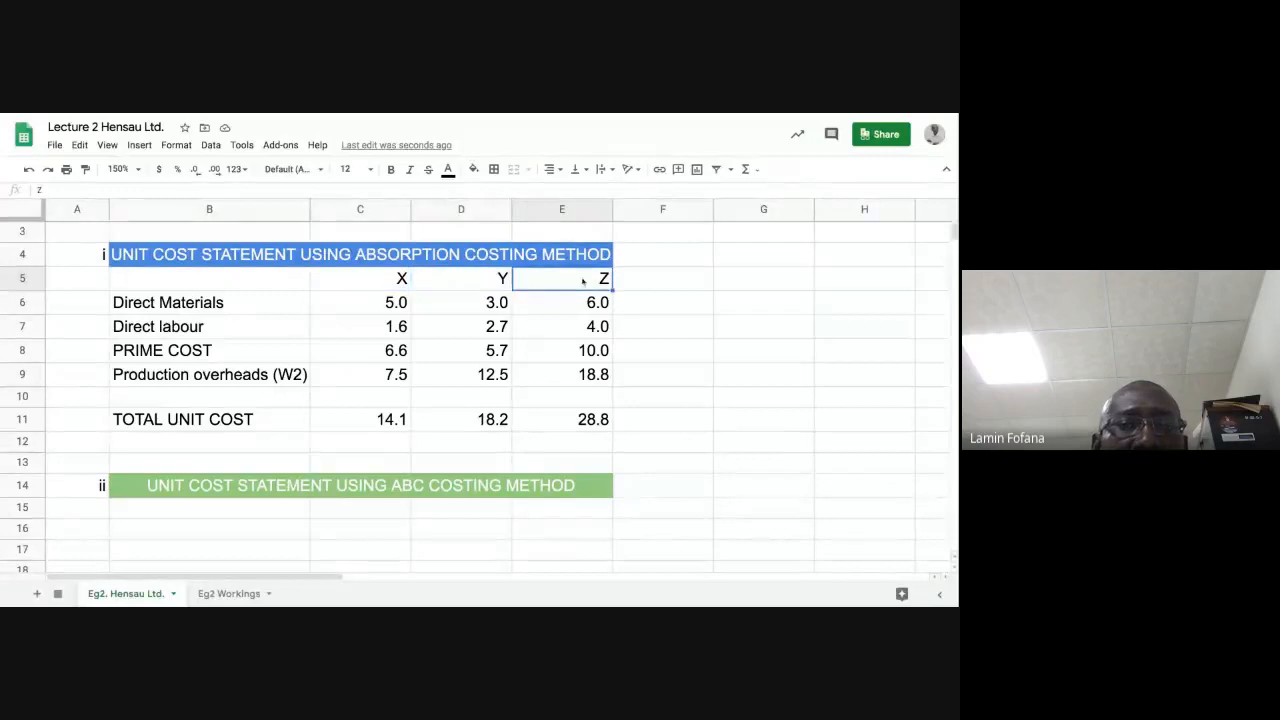
Link C15 to product heading X in C5 and fill the link across to E15 for products Y and Z
left_click(357, 510)
type("=")
left_click(366, 283)
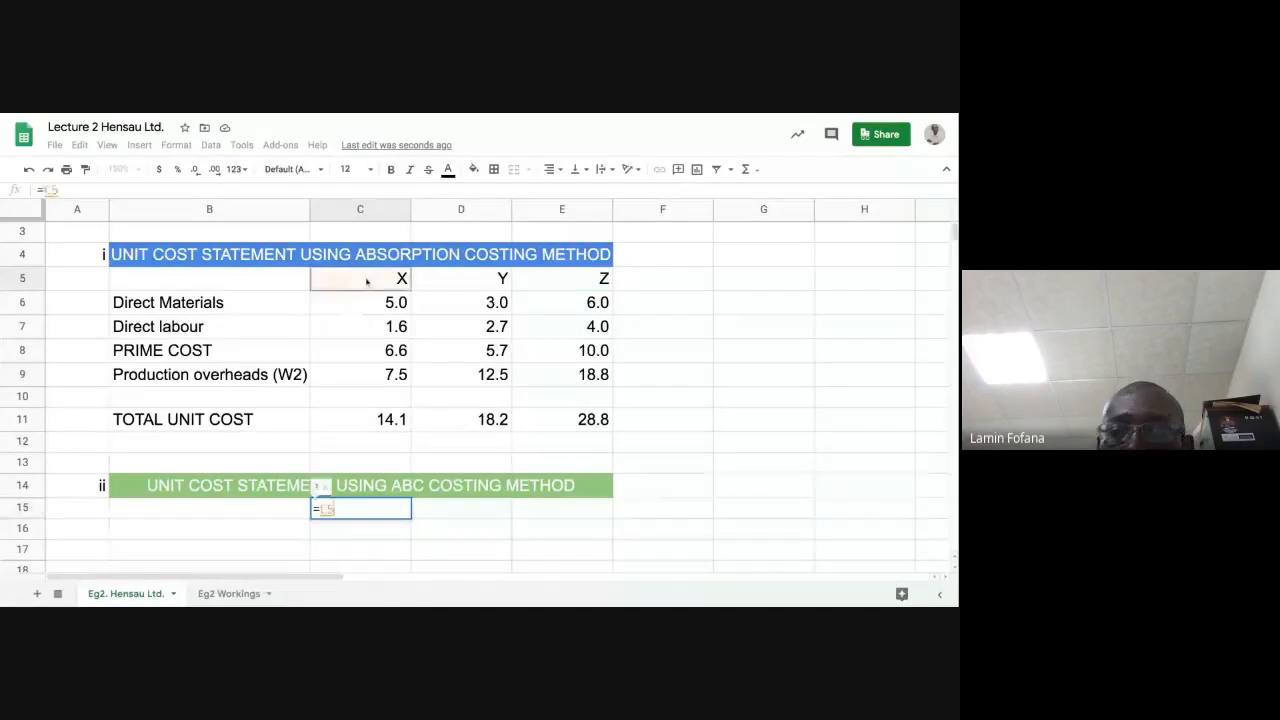
key("Return")
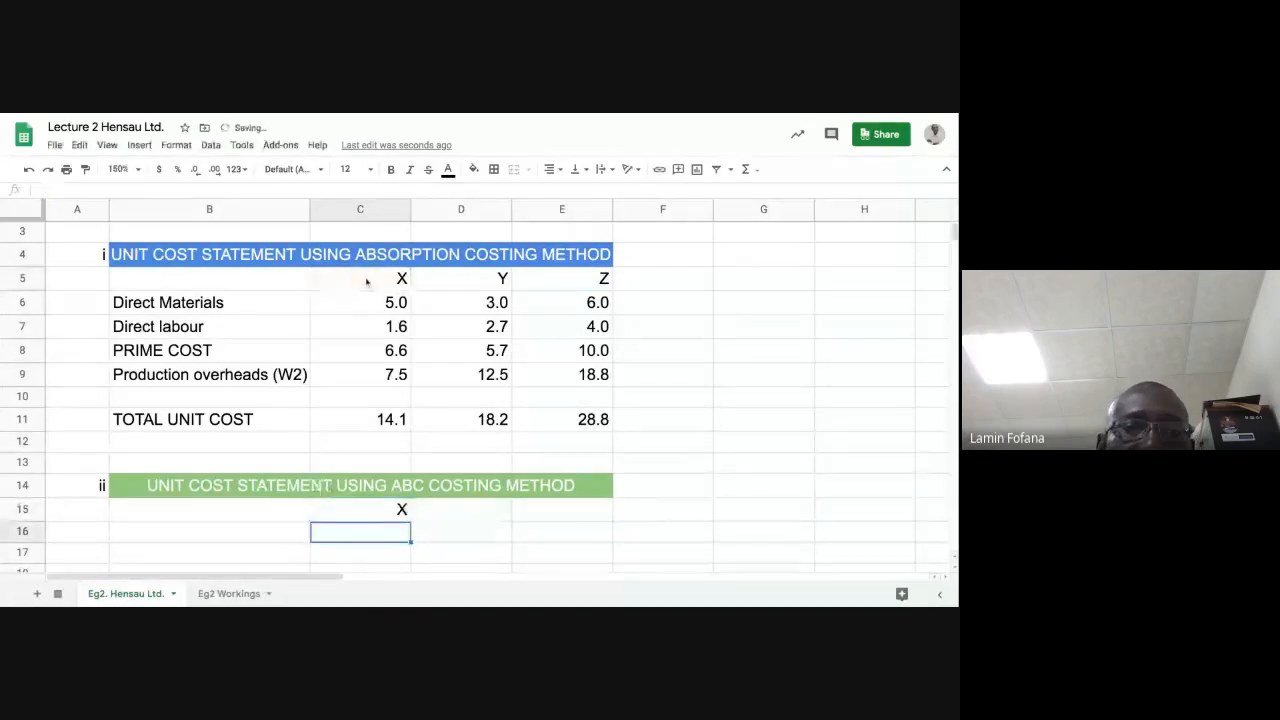
left_click(401, 510)
left_click_drag(409, 520, 600, 520)
left_click(503, 551)
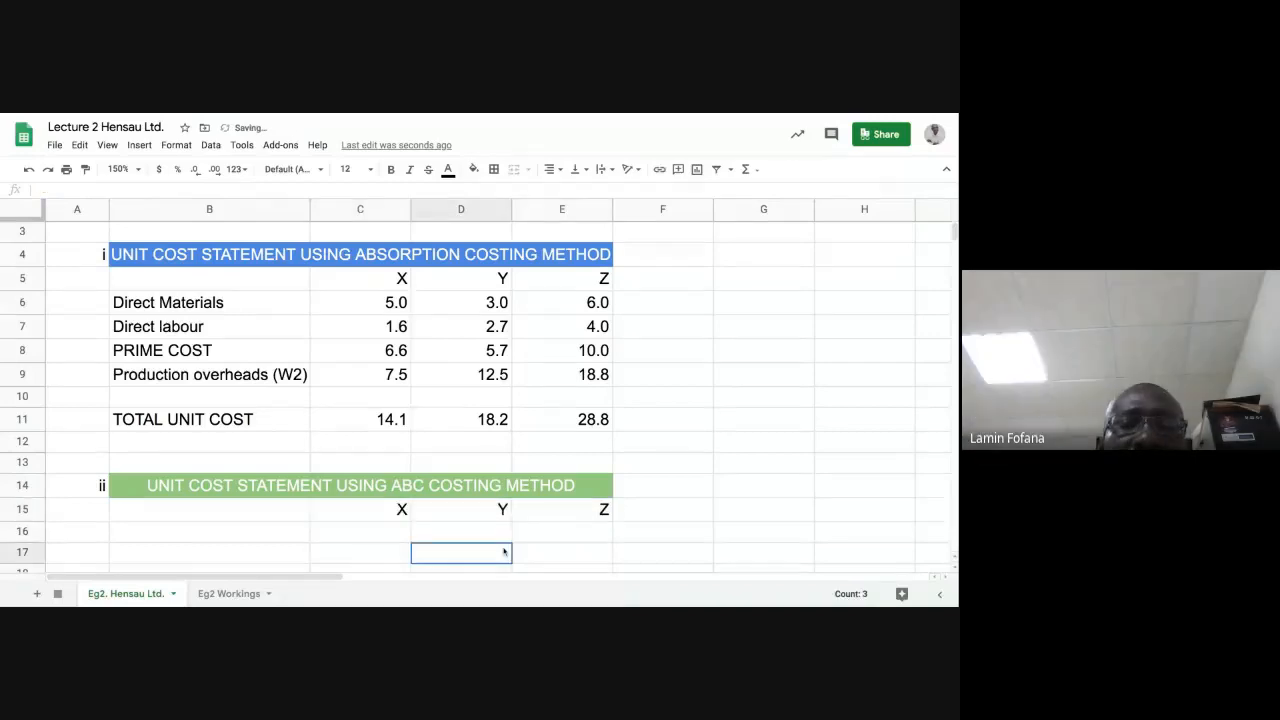
Test the linked heading by changing the product name in C5 to A, and undo the change
left_click(401, 279)
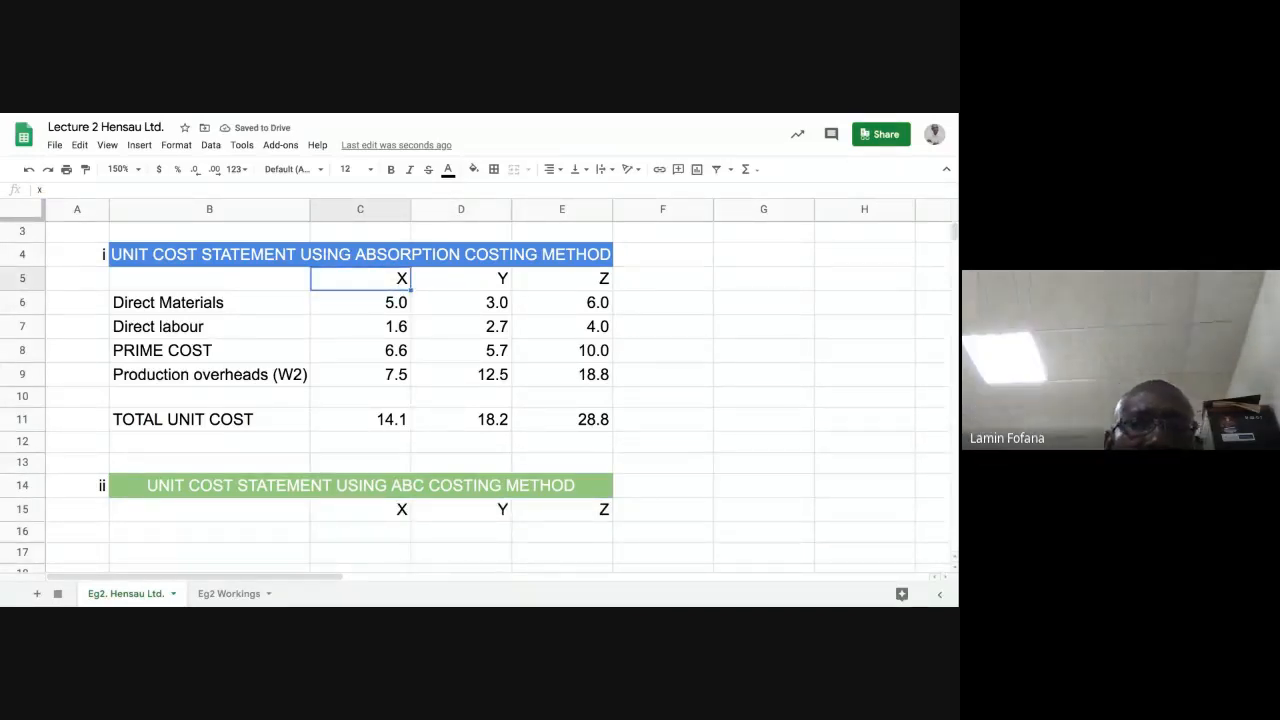
type("A")
key("Return")
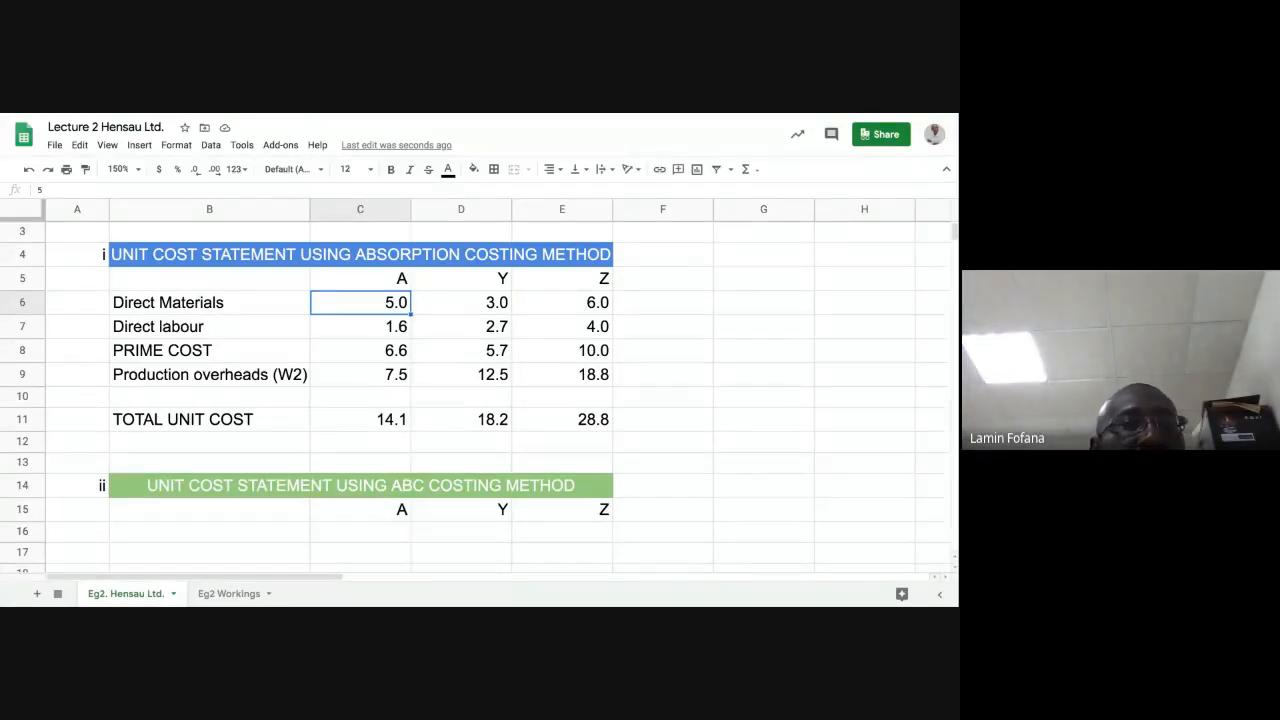
left_click(29, 171)
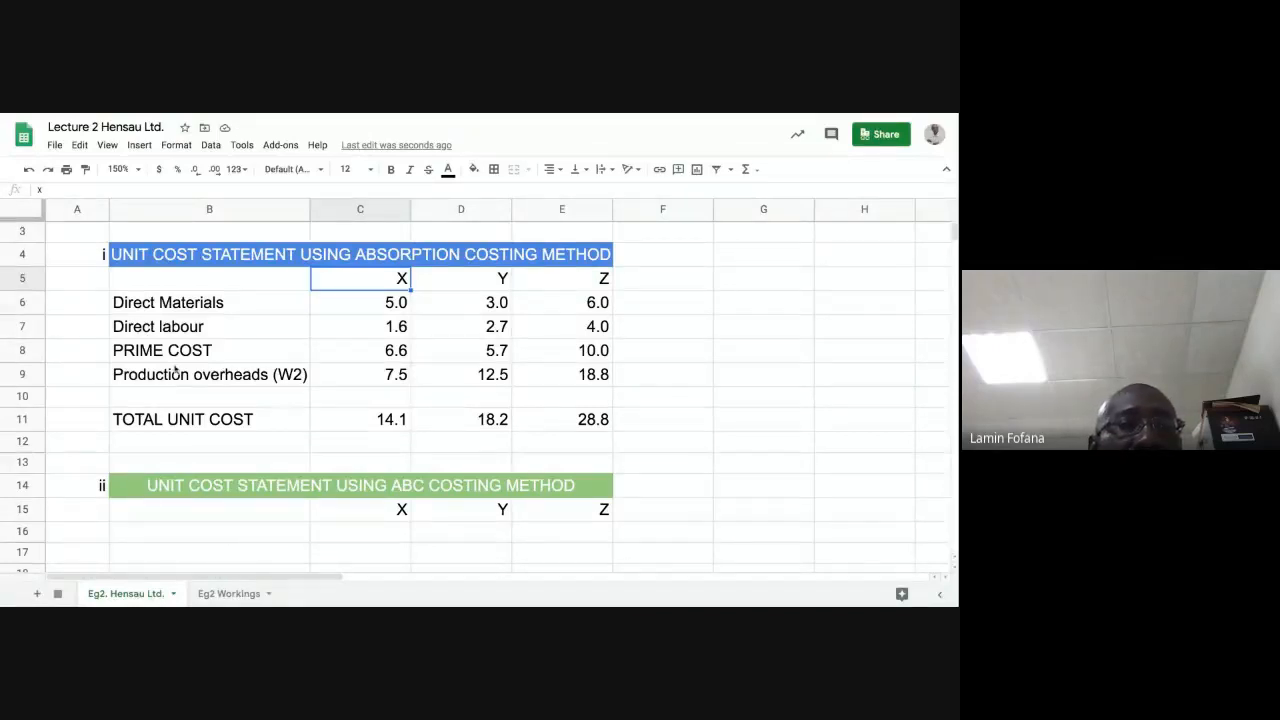
Link B16 under the ABC costing heading to the PRIME COST label in B8
left_click(231, 541)
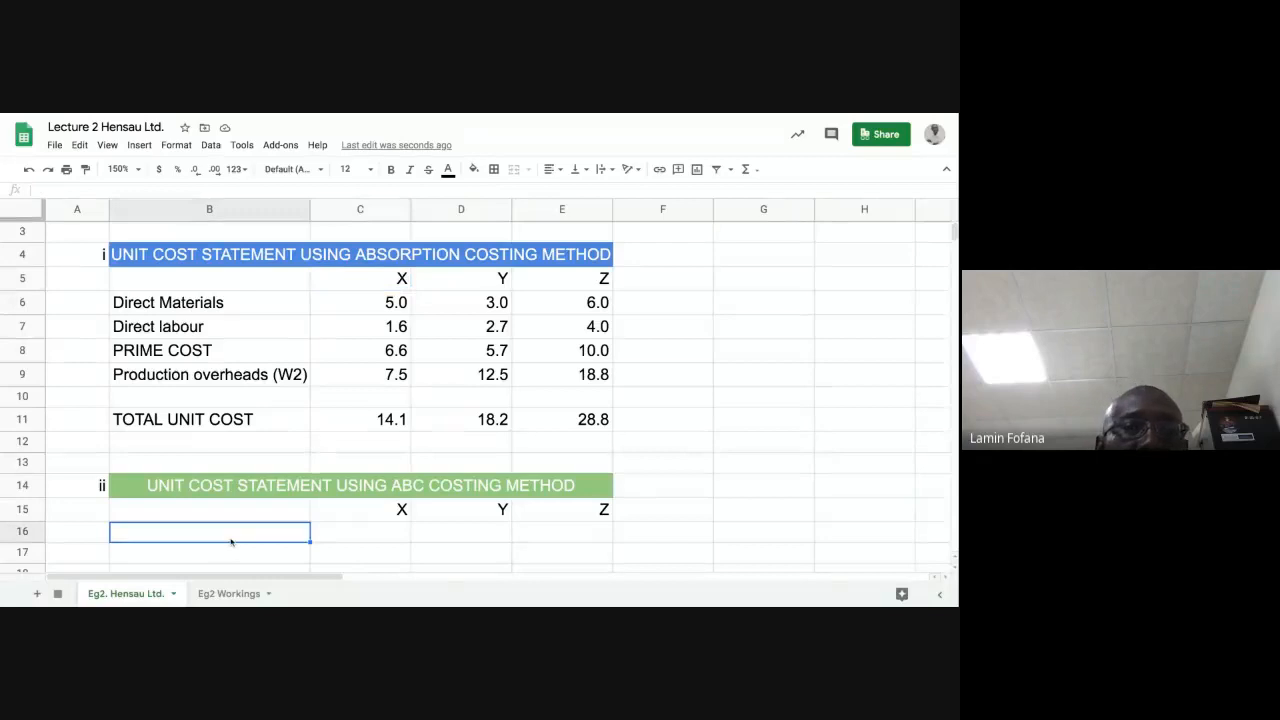
type("=")
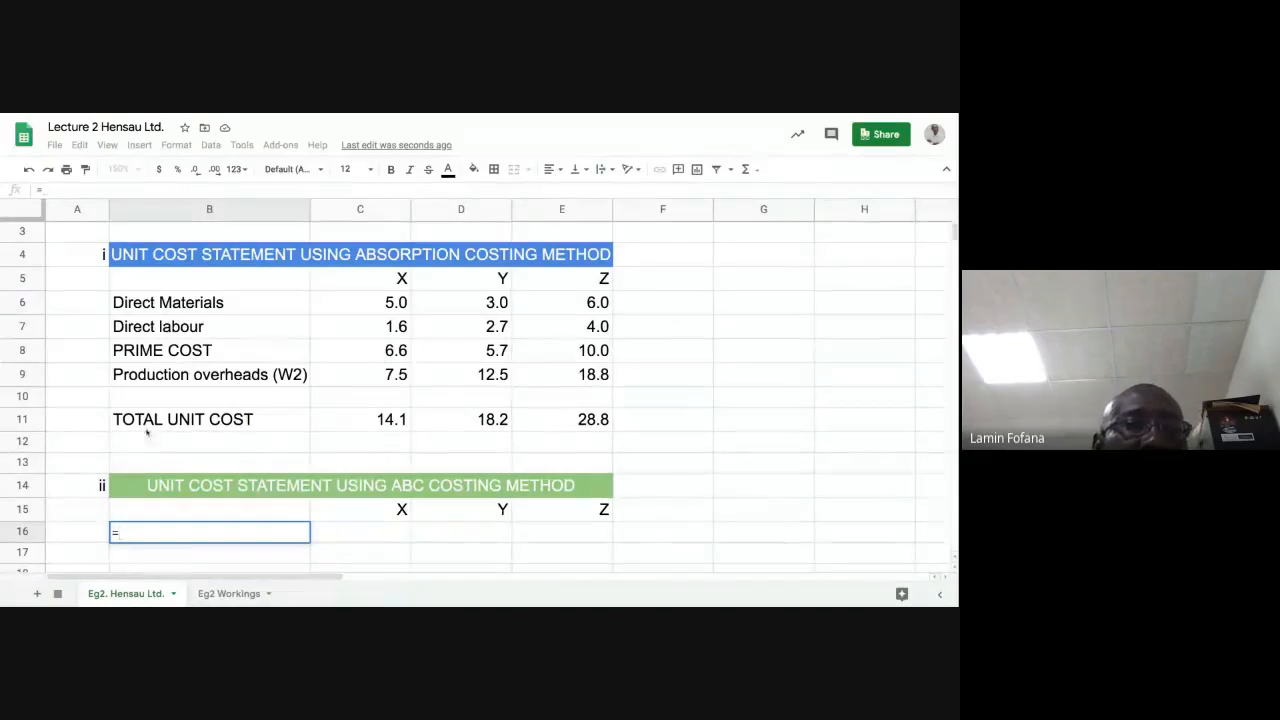
left_click(165, 354)
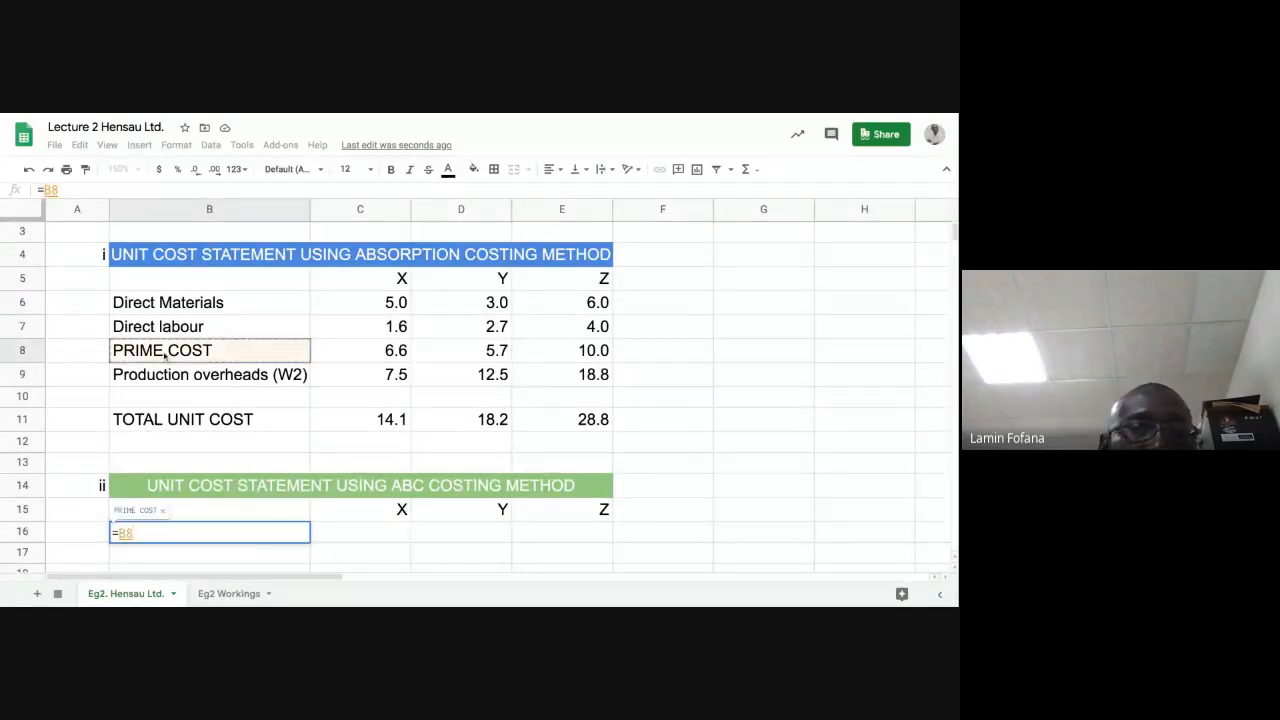
key("Return")
left_click(264, 541)
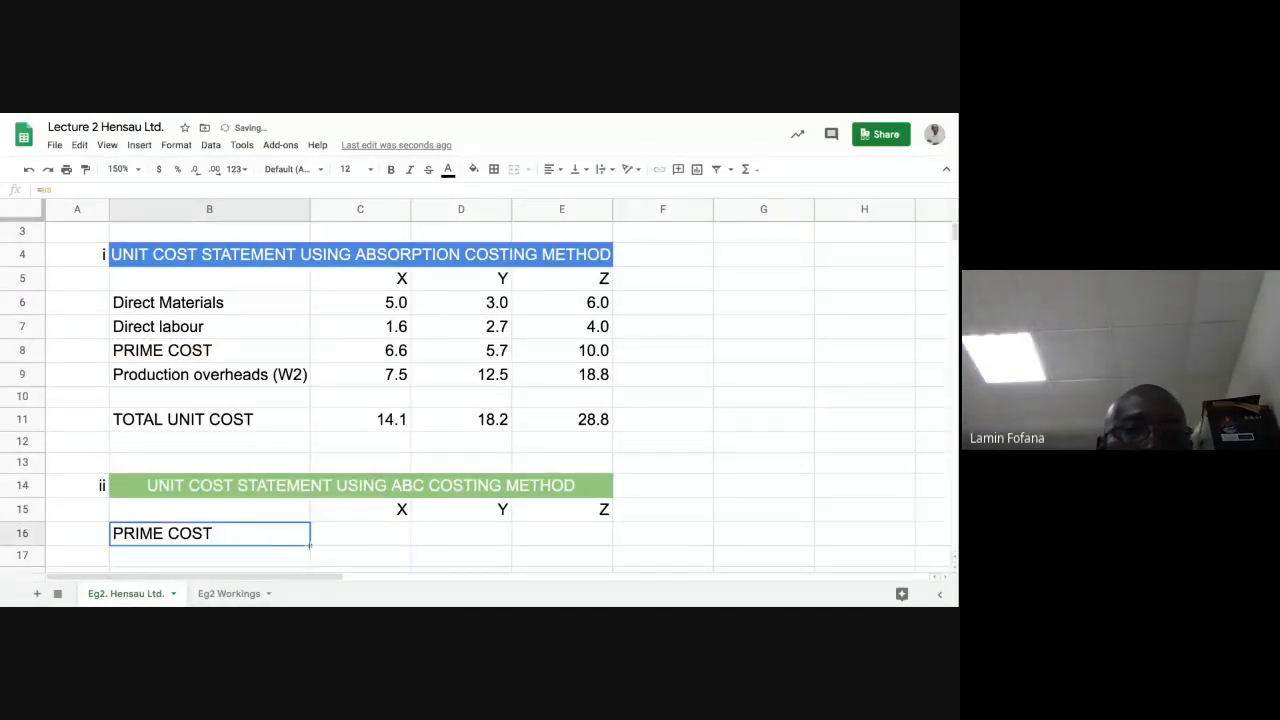
Fill the link in B16 across to E16 to bring in the prime costs of products X, Y and Z
left_click_drag(310, 544, 605, 545)
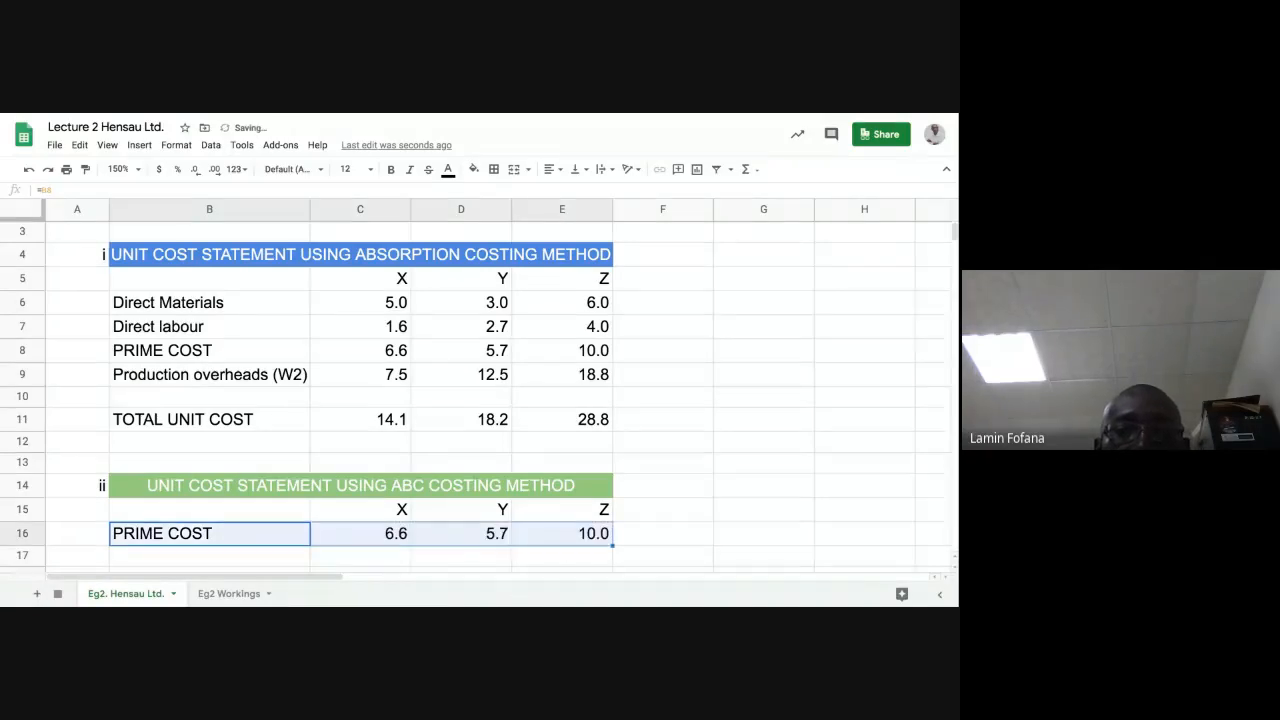
left_click(391, 536)
left_click(401, 328)
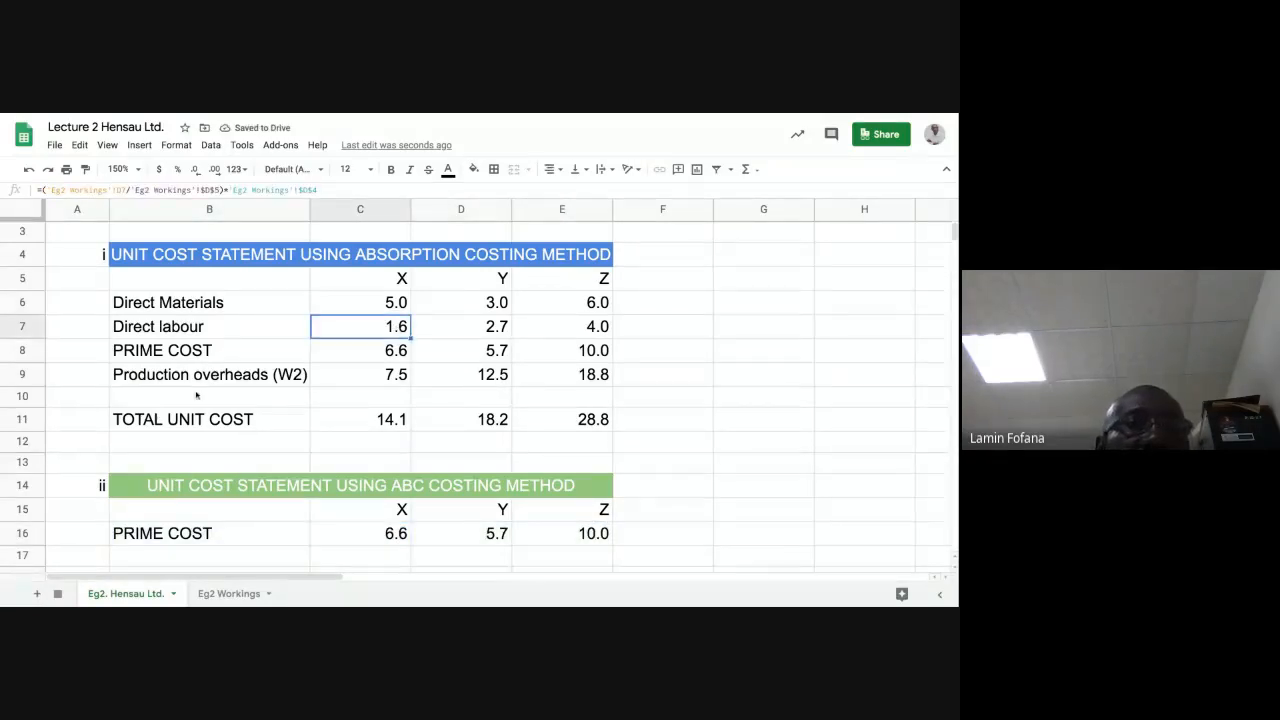
Test the linked prime cost by setting product X's direct materials in C6 to 10
left_click(232, 305)
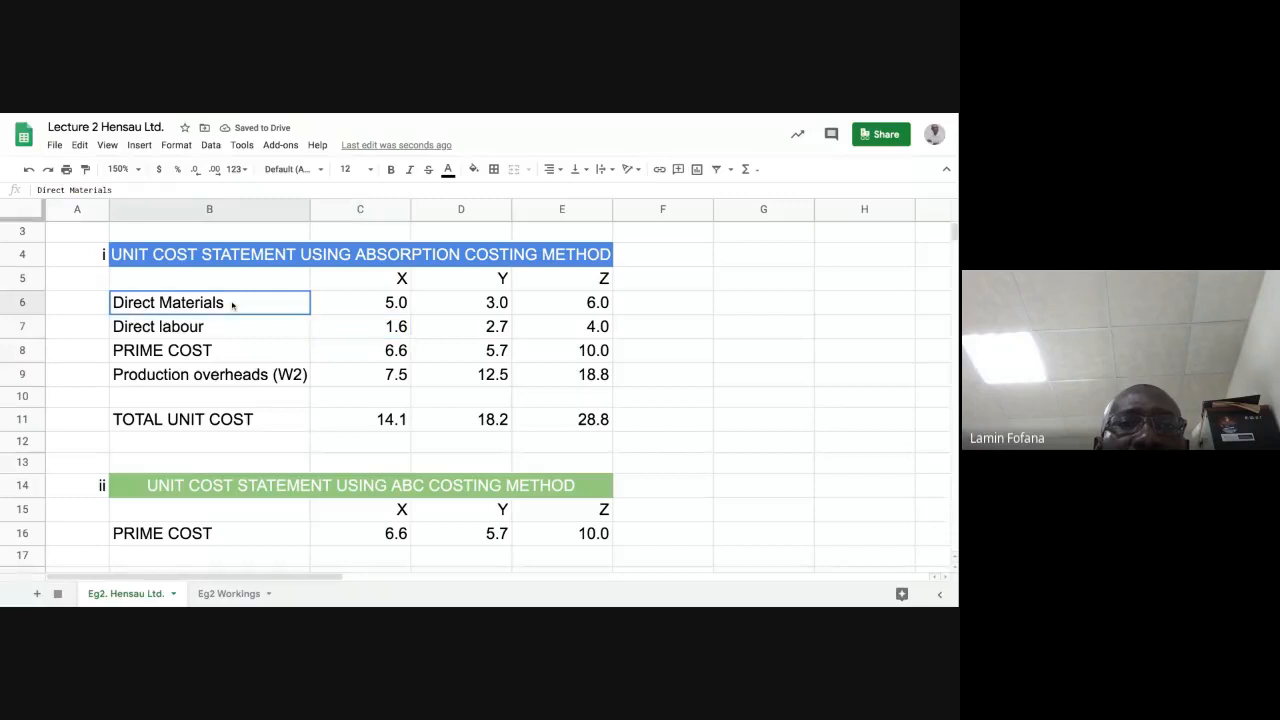
key("Right")
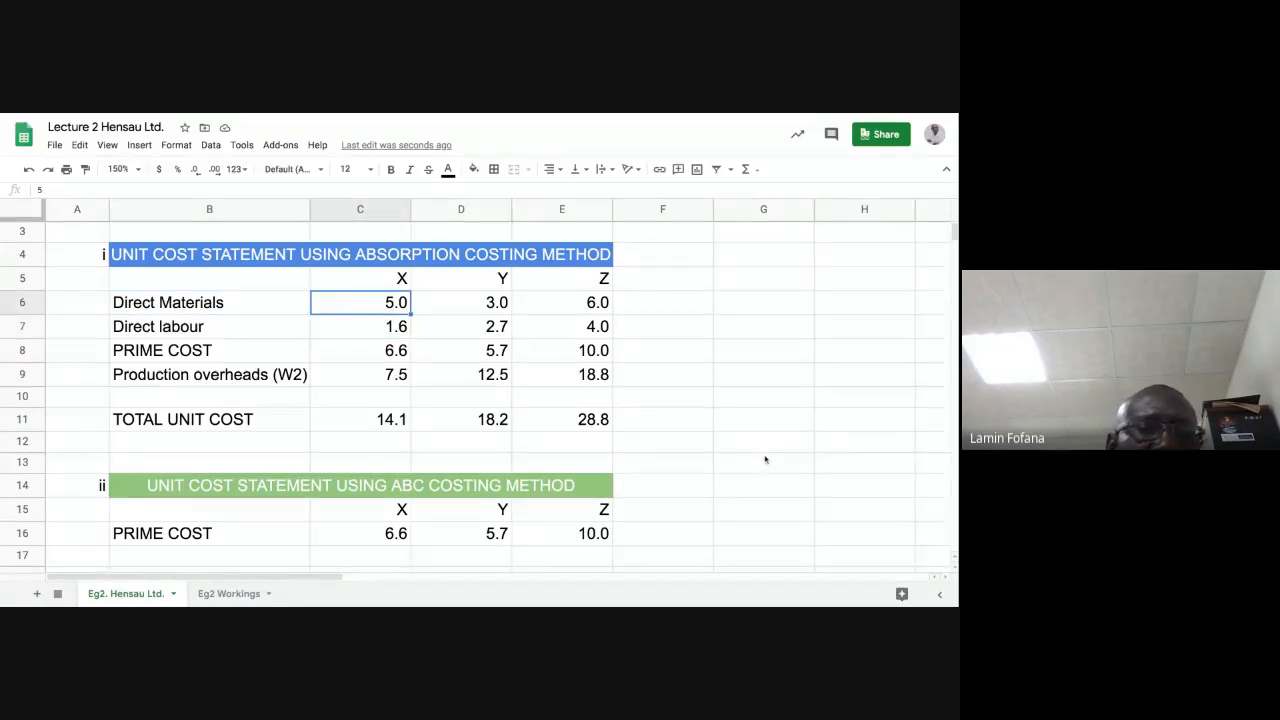
type("10")
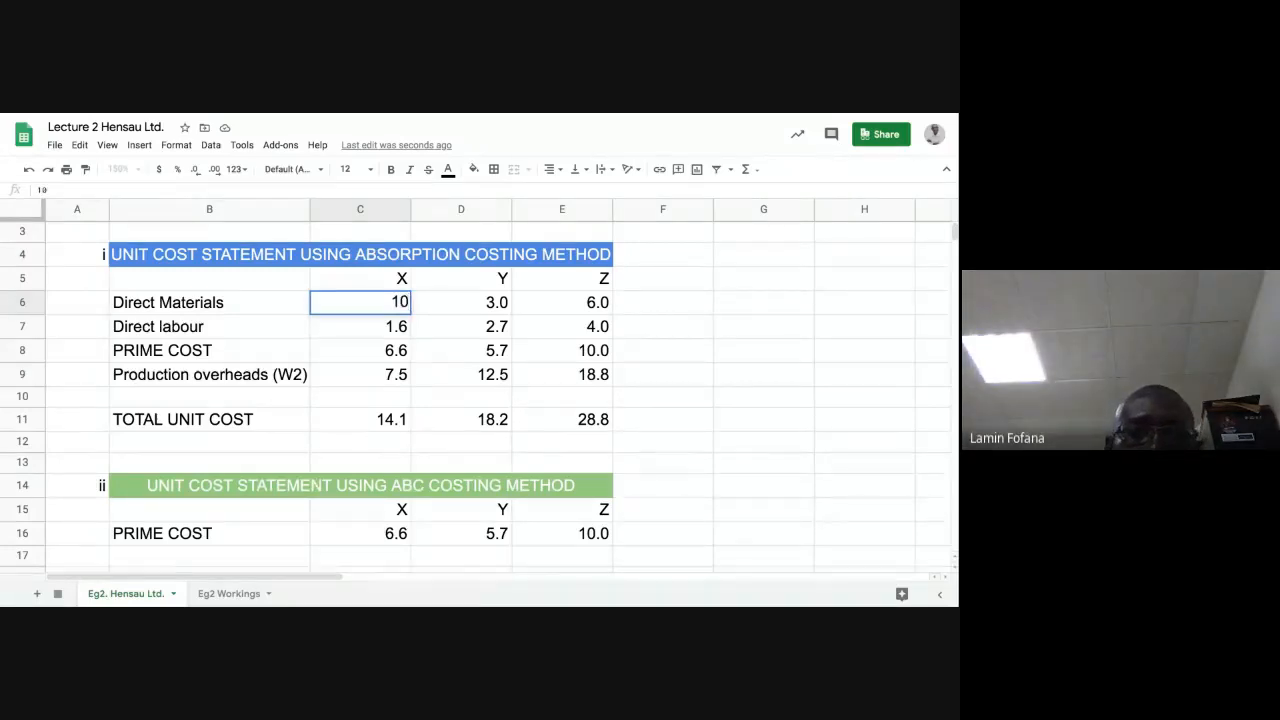
key("Return")
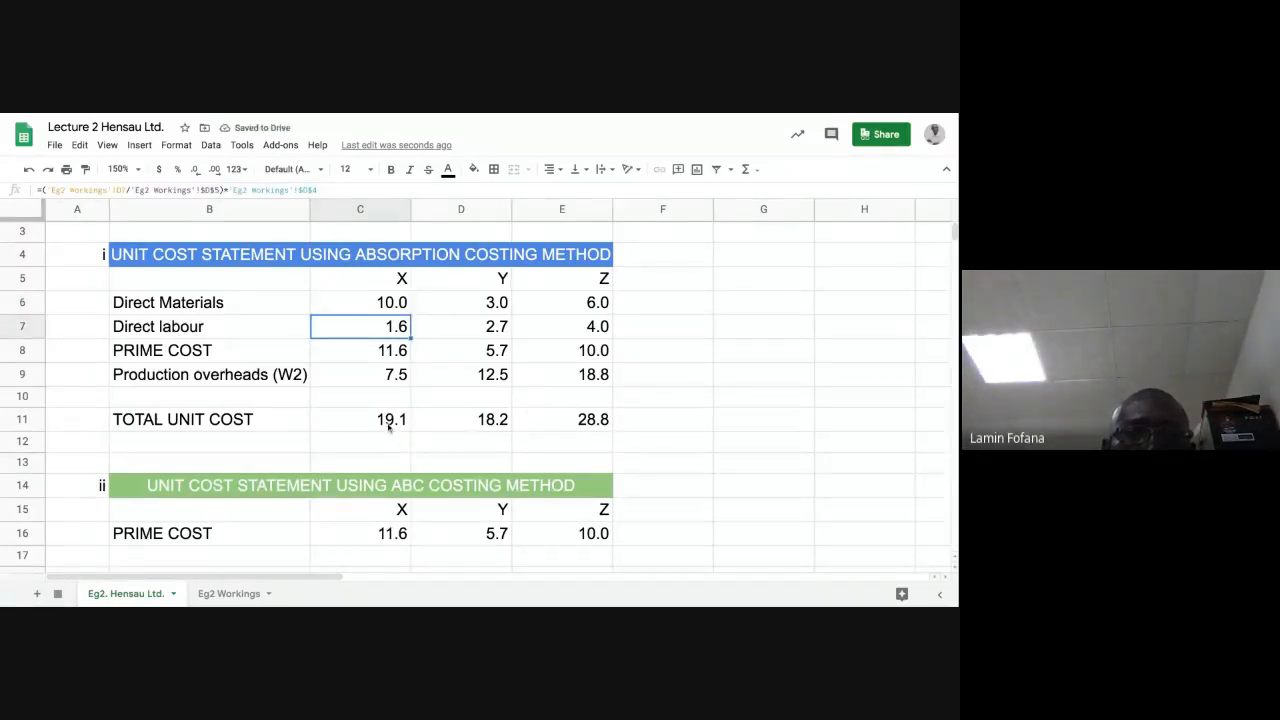
Compare the prime cost cells for products X and Y in the absorption statement with their linked cells in row 16
left_click(377, 309)
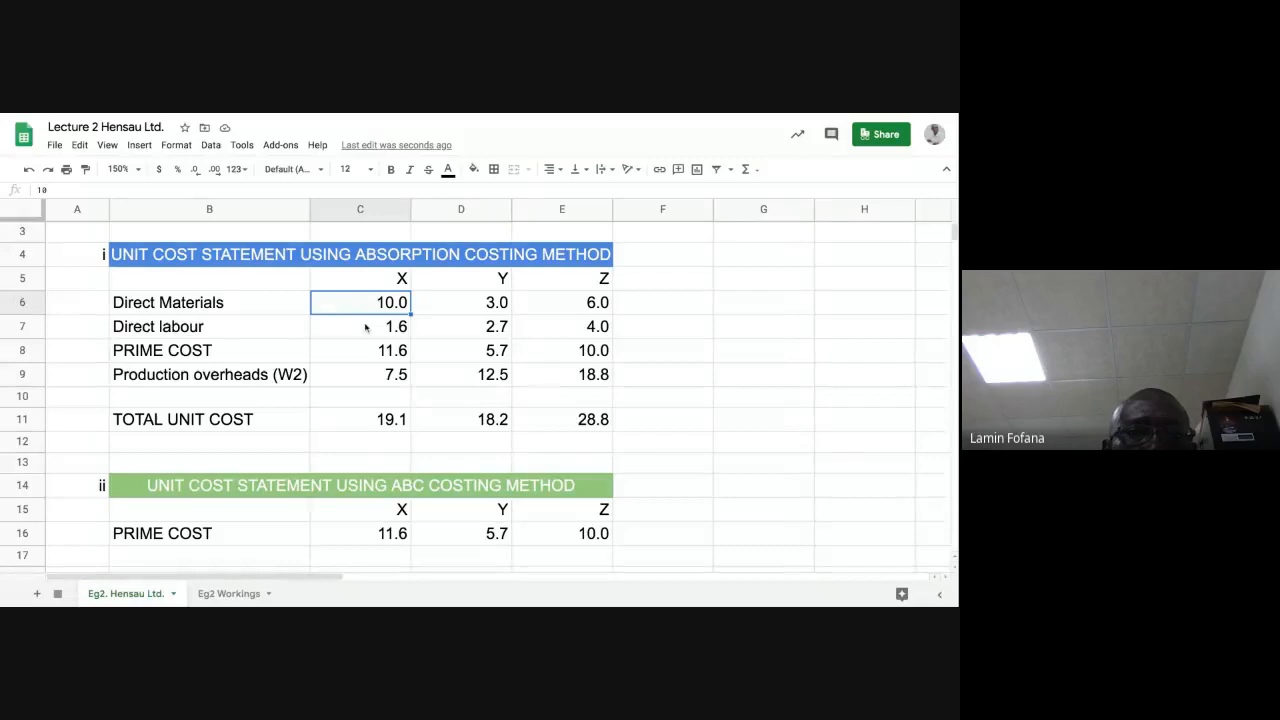
scroll(370, 432, "down", 1)
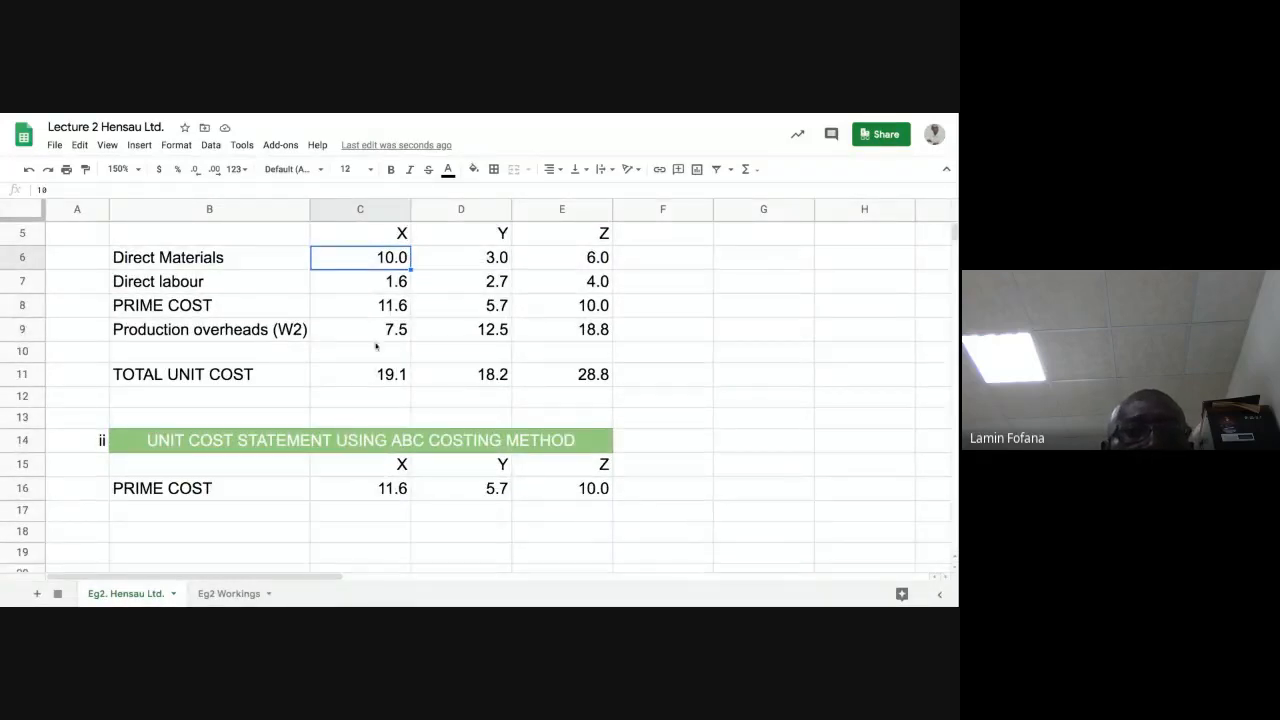
left_click(370, 310)
left_click(381, 489)
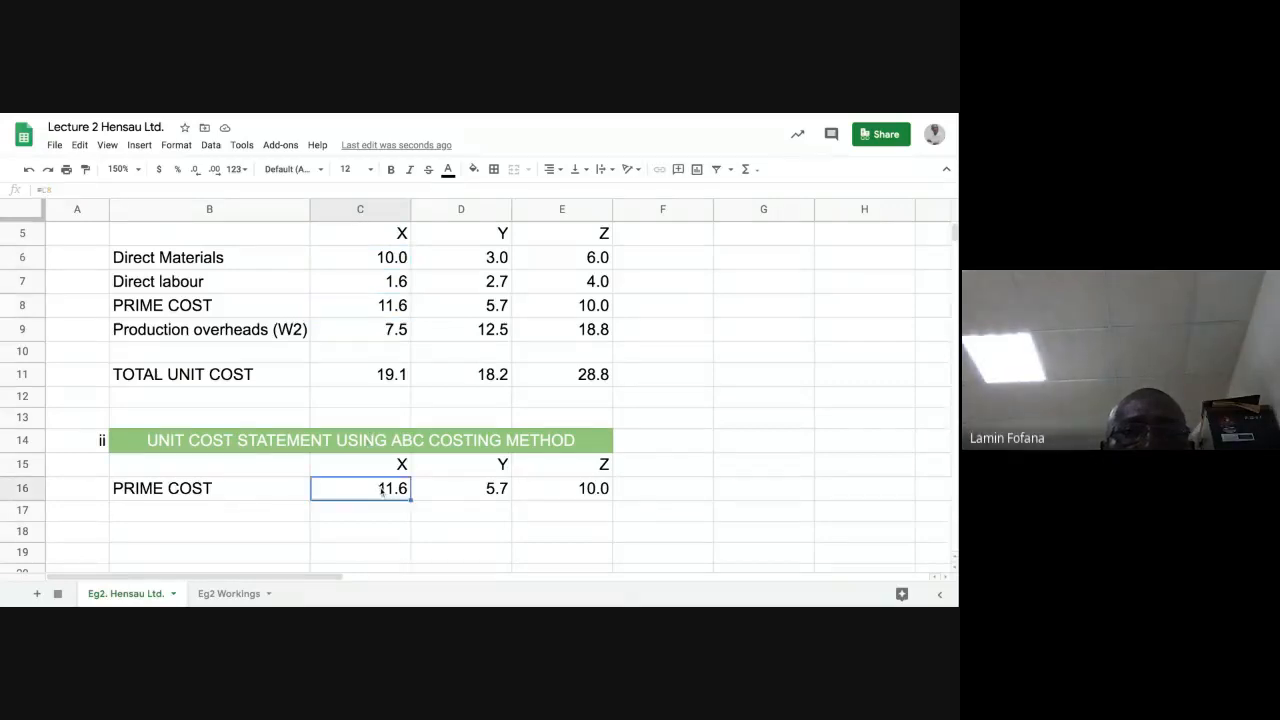
left_click(456, 311)
left_click(474, 489)
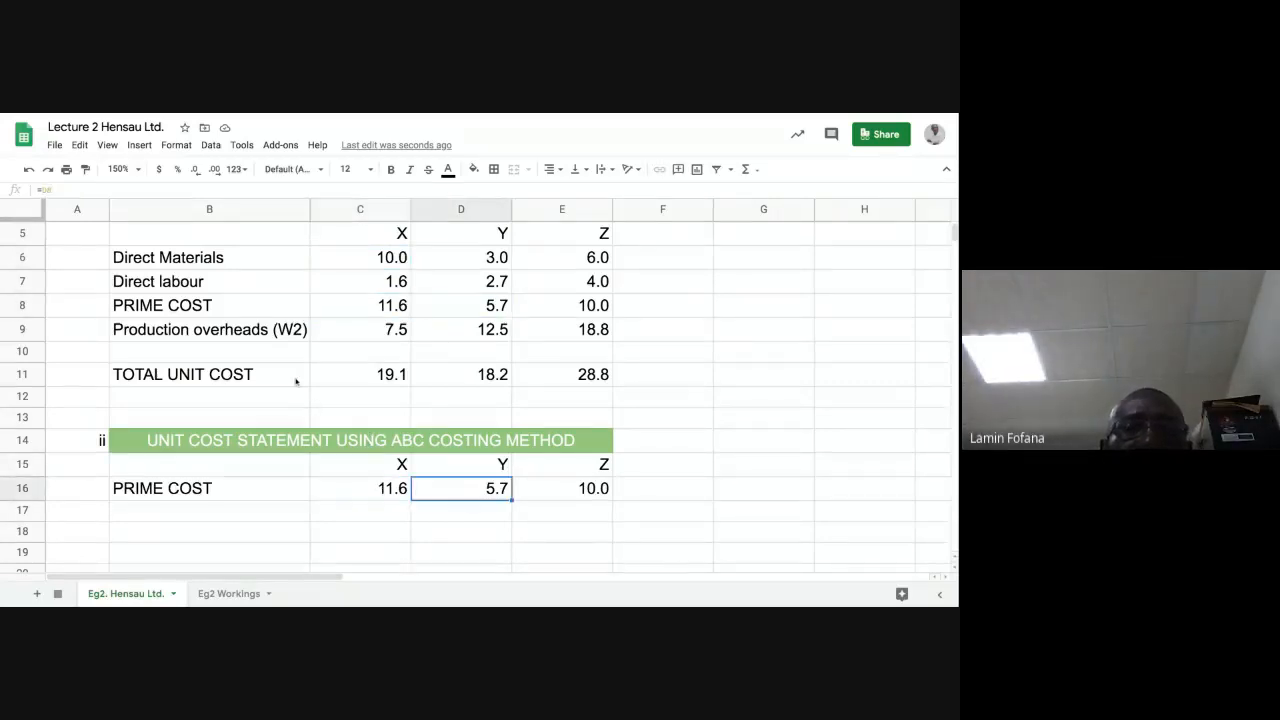
Undo the change to product X's direct materials cost
scroll(296, 382, "down", 3)
scroll(286, 420, "up", 5)
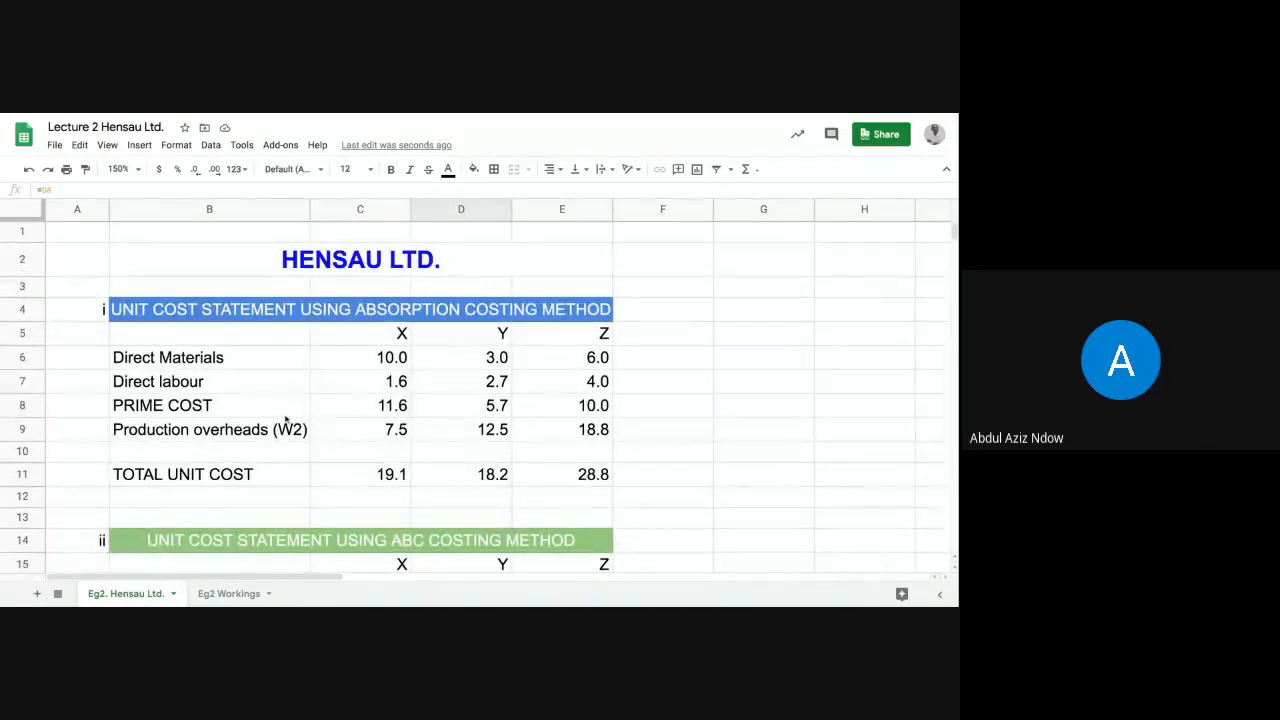
left_click(30, 170)
left_click(864, 405)
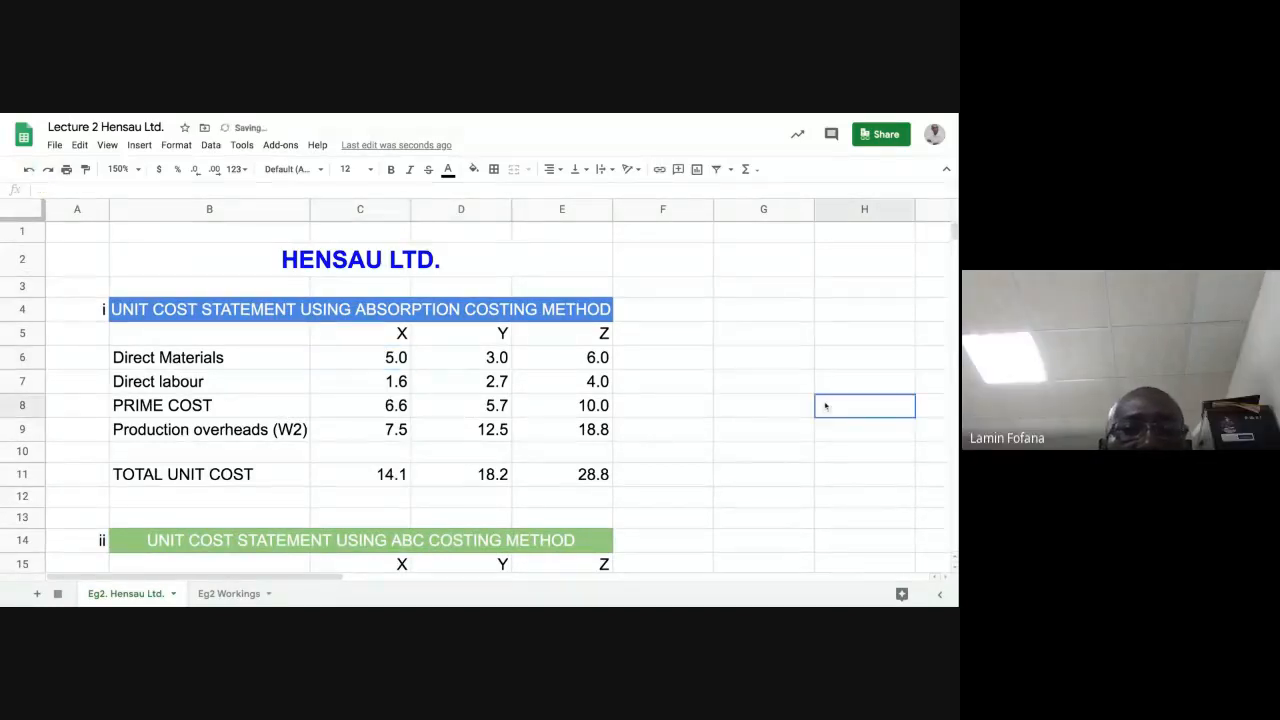
Undo the fill of the prime cost values across C16 to E16
scroll(448, 514, "down", 2)
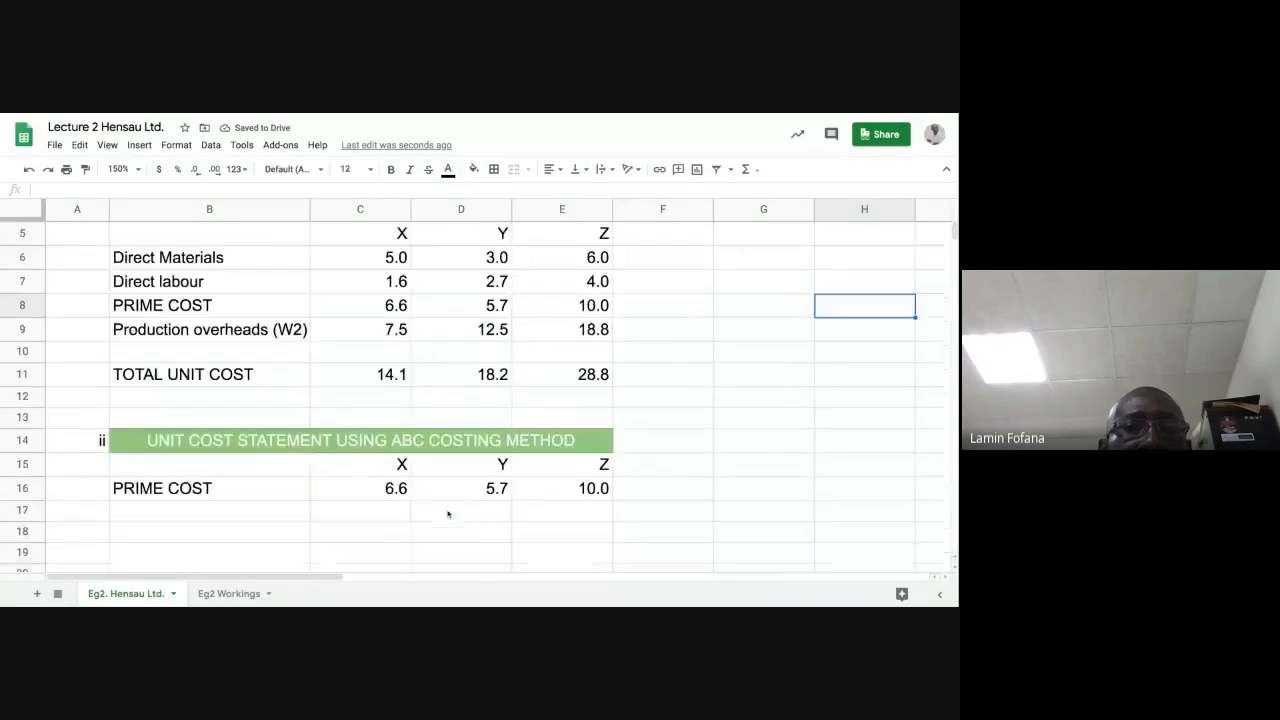
left_click(391, 468)
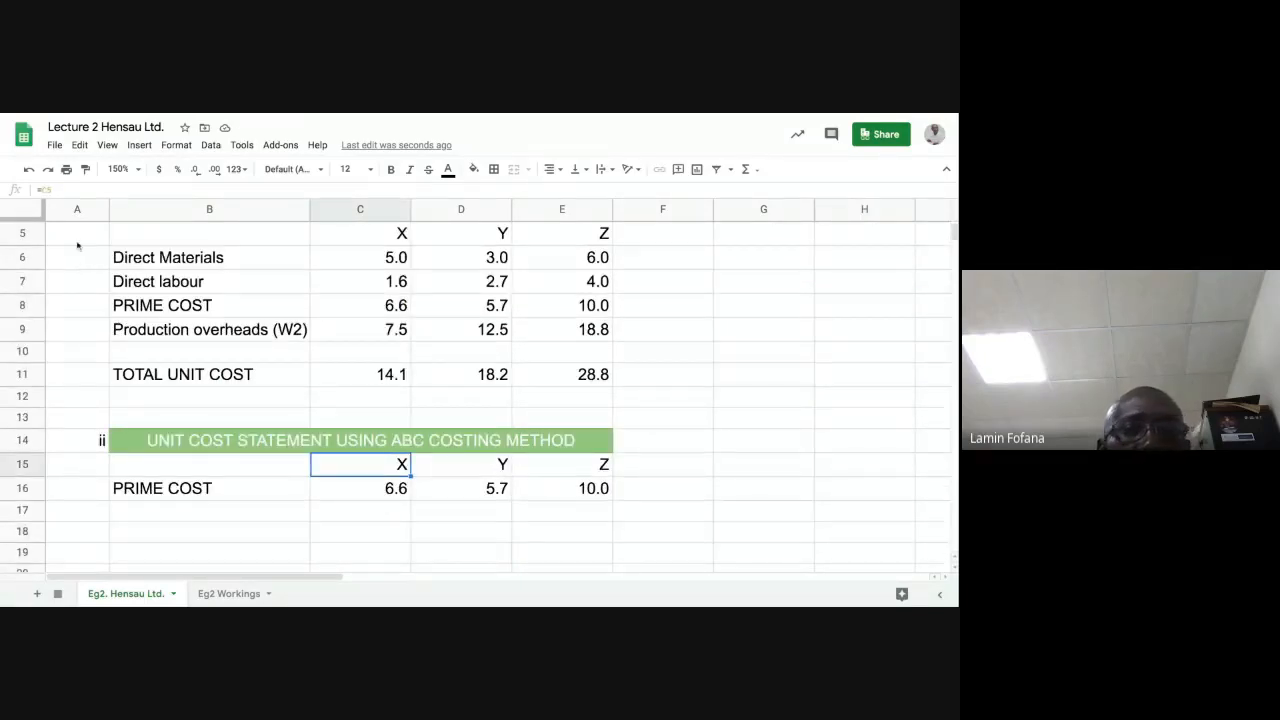
left_click(29, 169)
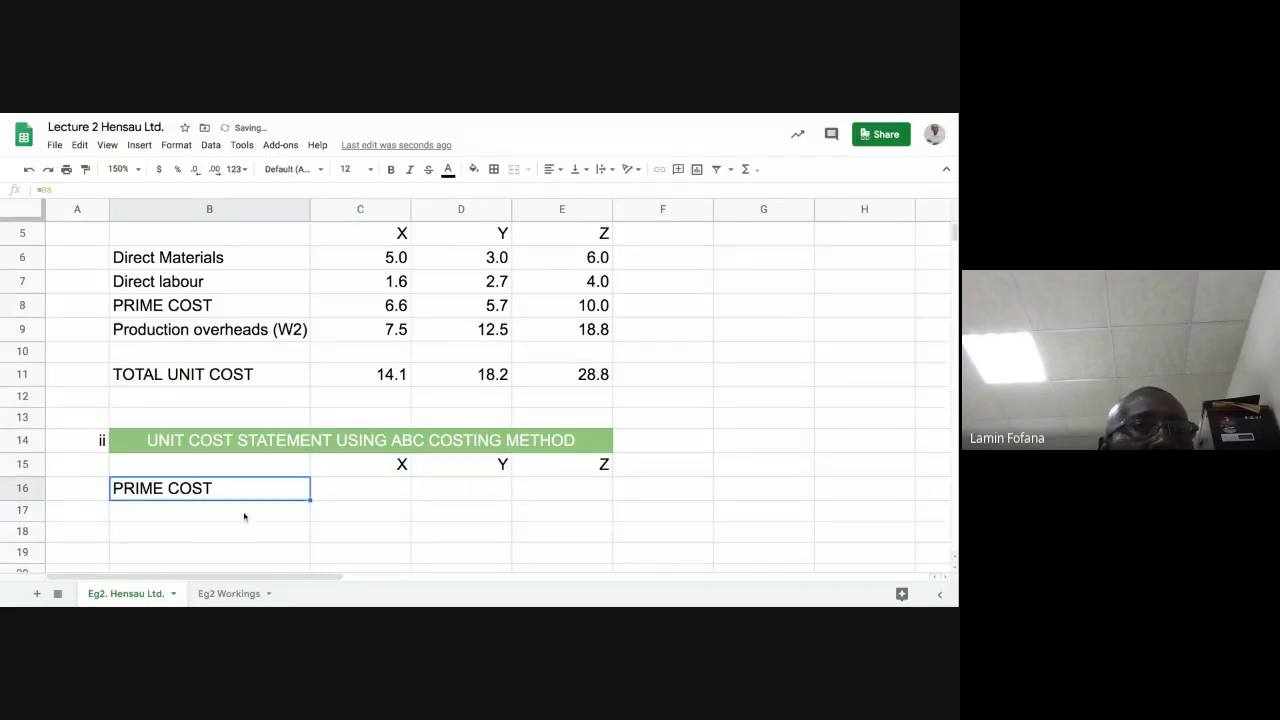
Undo the linked PRIME COST heading in B16 of the ABC statement
left_click(29, 169)
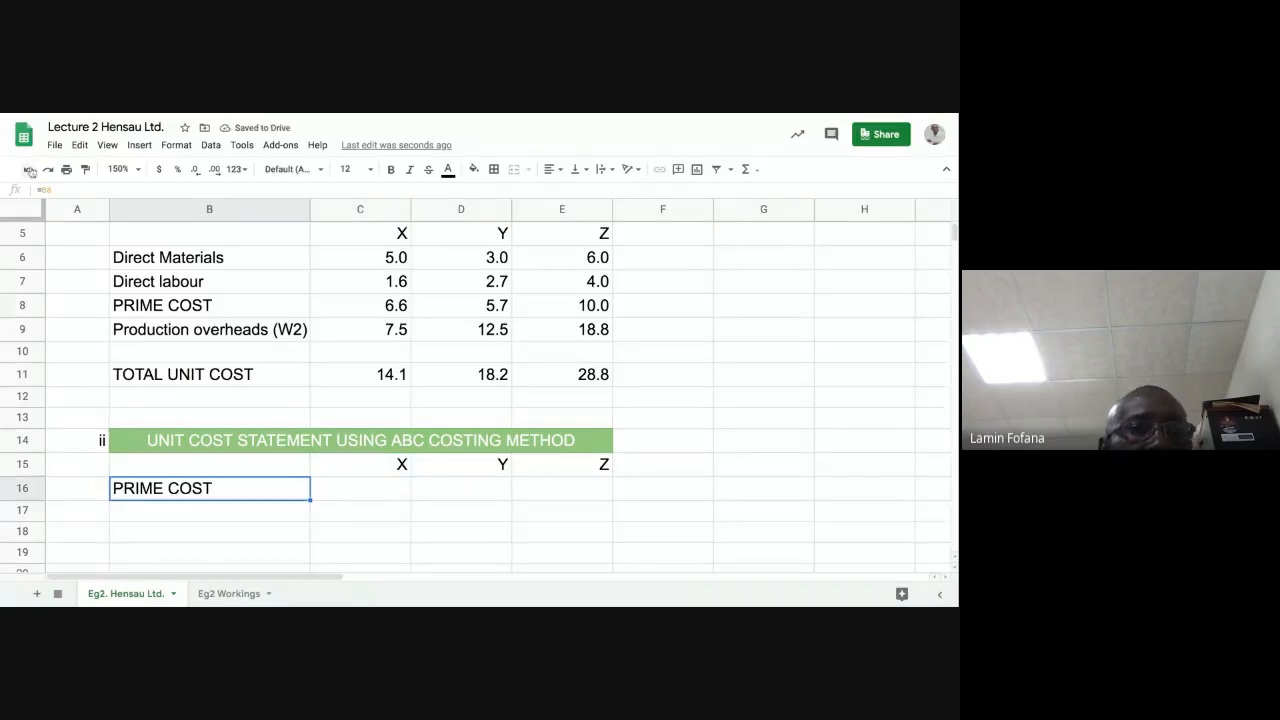
left_click(241, 511)
left_click(236, 473)
scroll(184, 337, "up", 1)
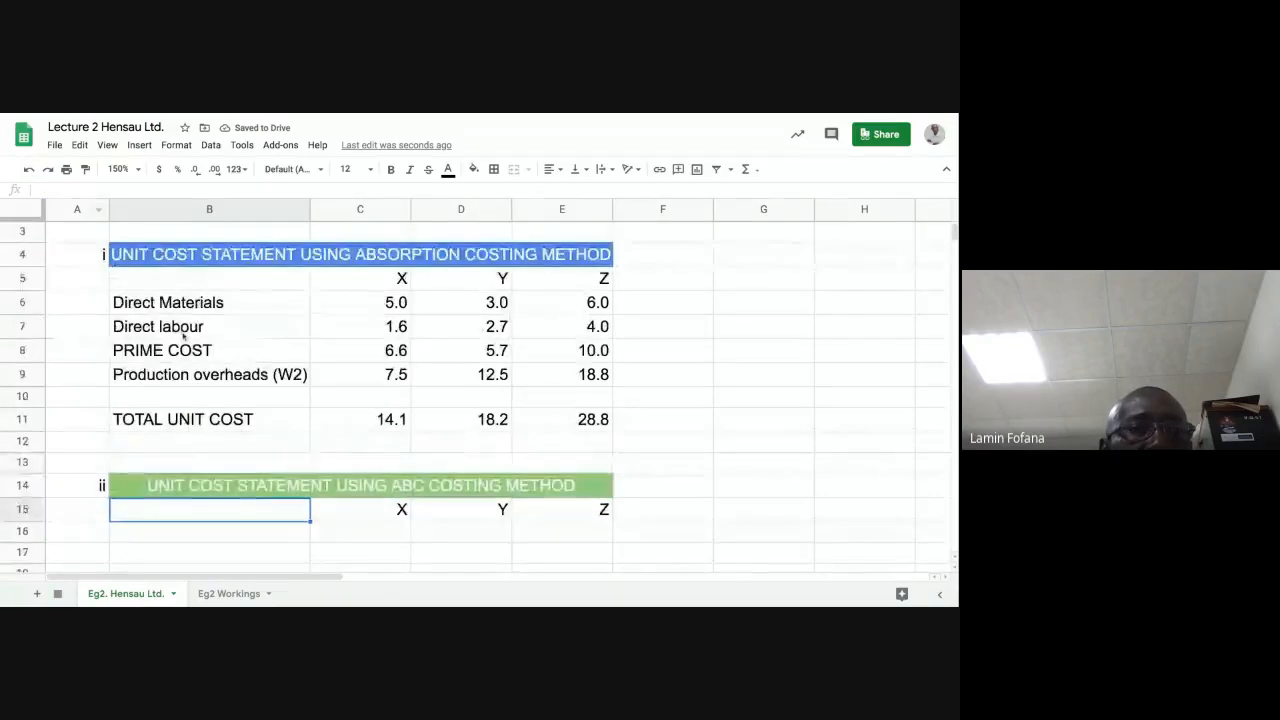
left_click(232, 531)
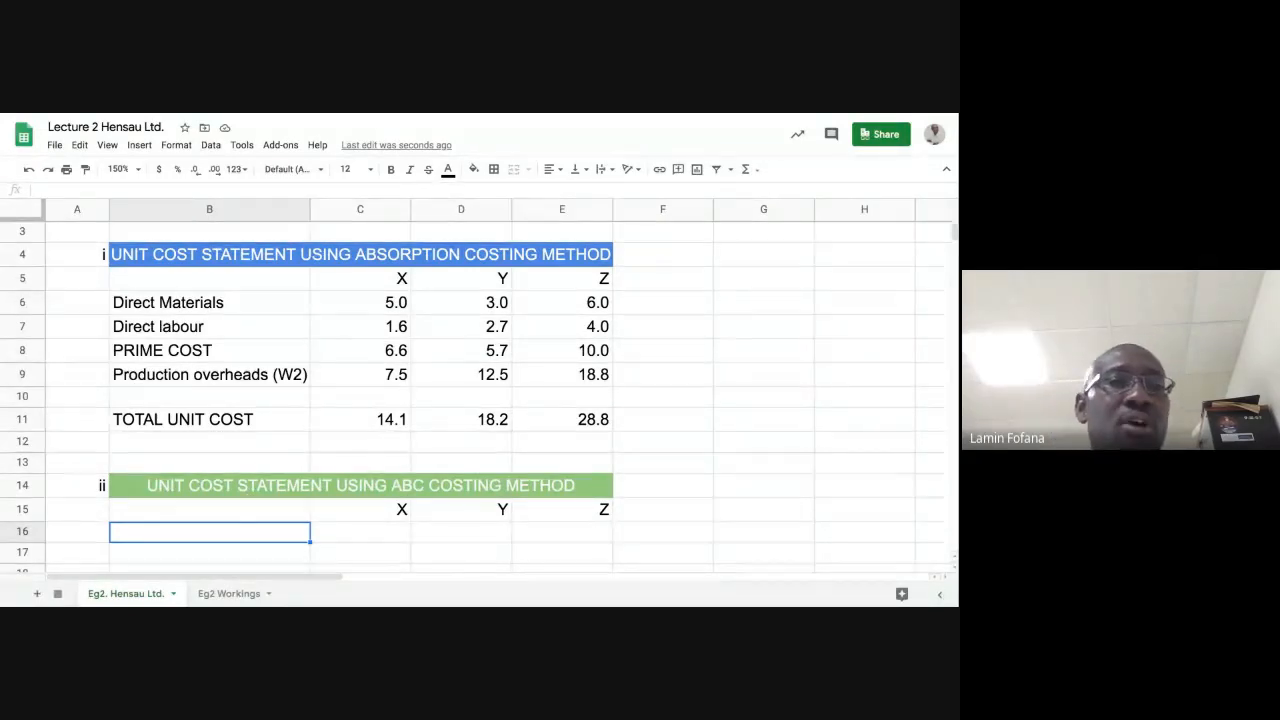
Review the prime cost row of the absorption costing statement for products X, Y and Z
left_click(226, 356)
left_click(355, 354)
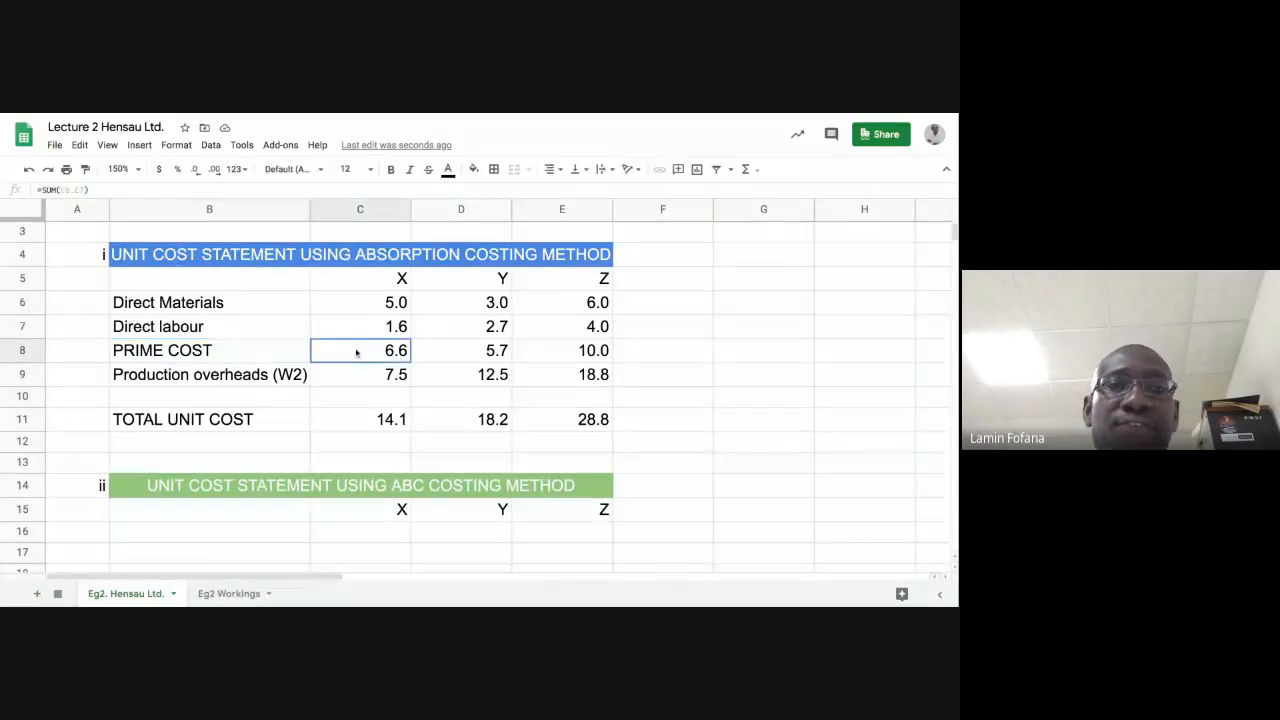
left_click(450, 355)
left_click(546, 353)
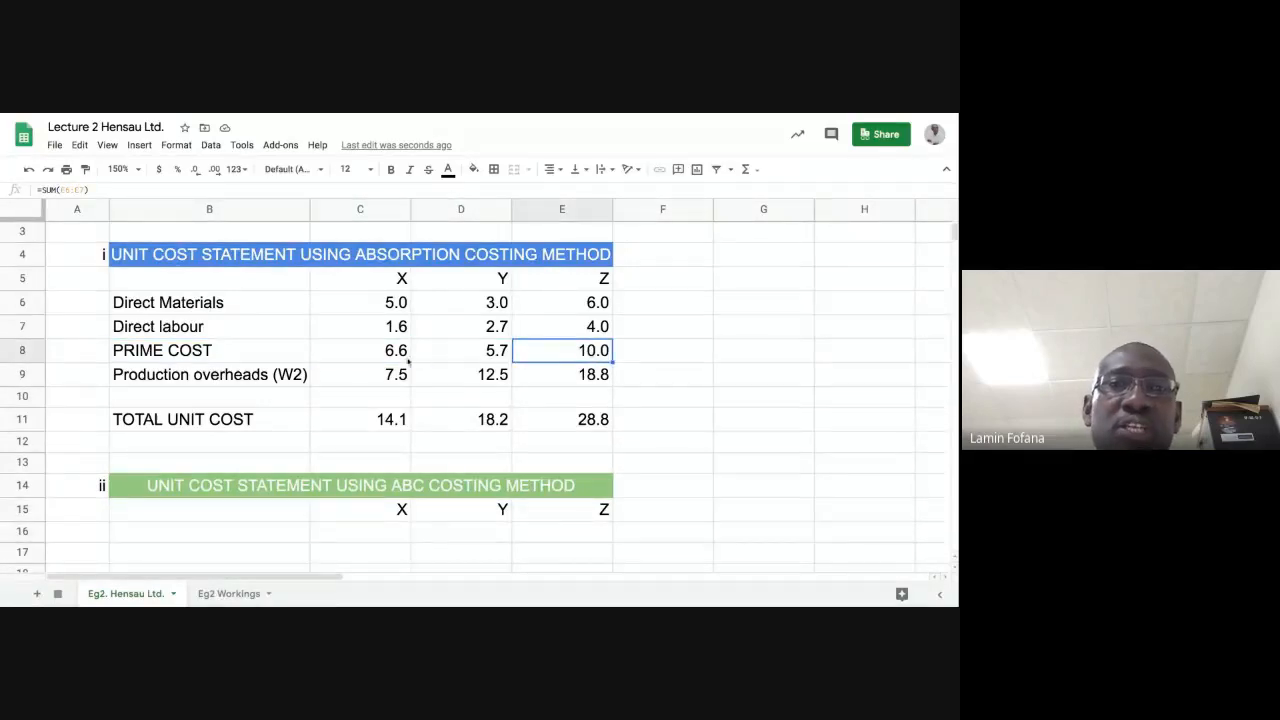
left_click(390, 355)
left_click(351, 538)
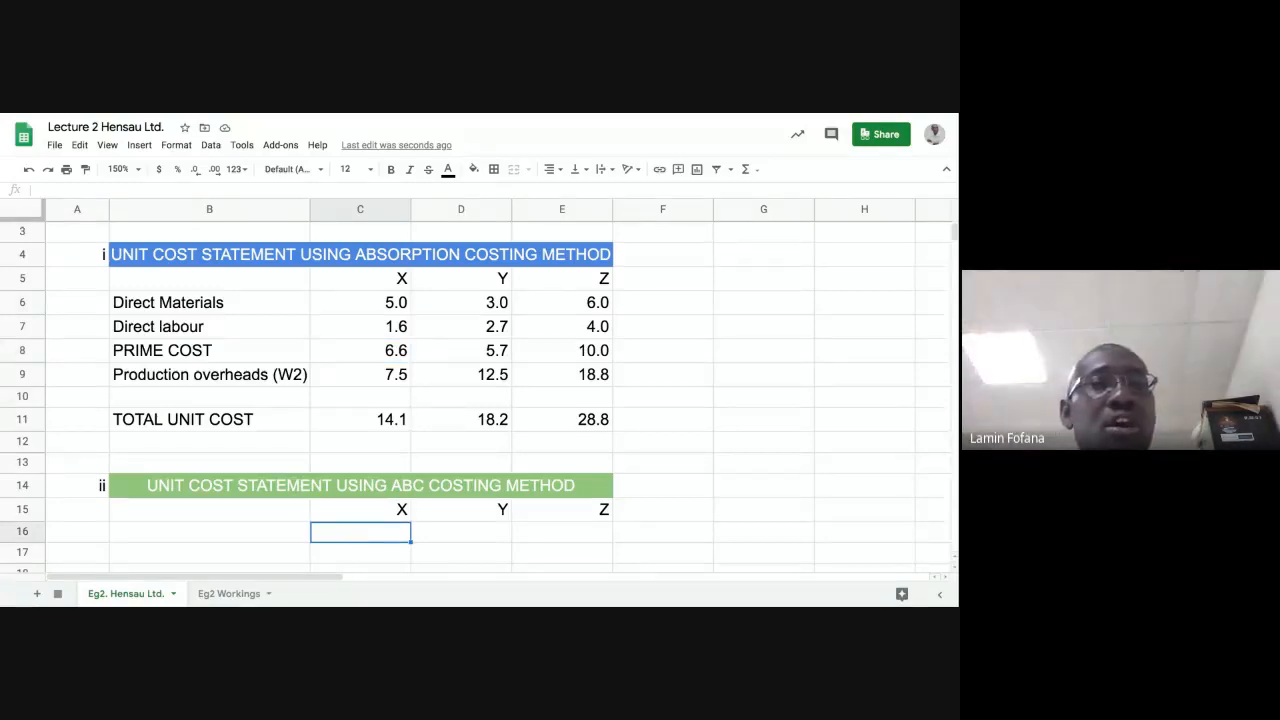
Link B16 to the PRIME COST heading in B8 and fill the formula across to E16 for all three products
left_click(254, 536)
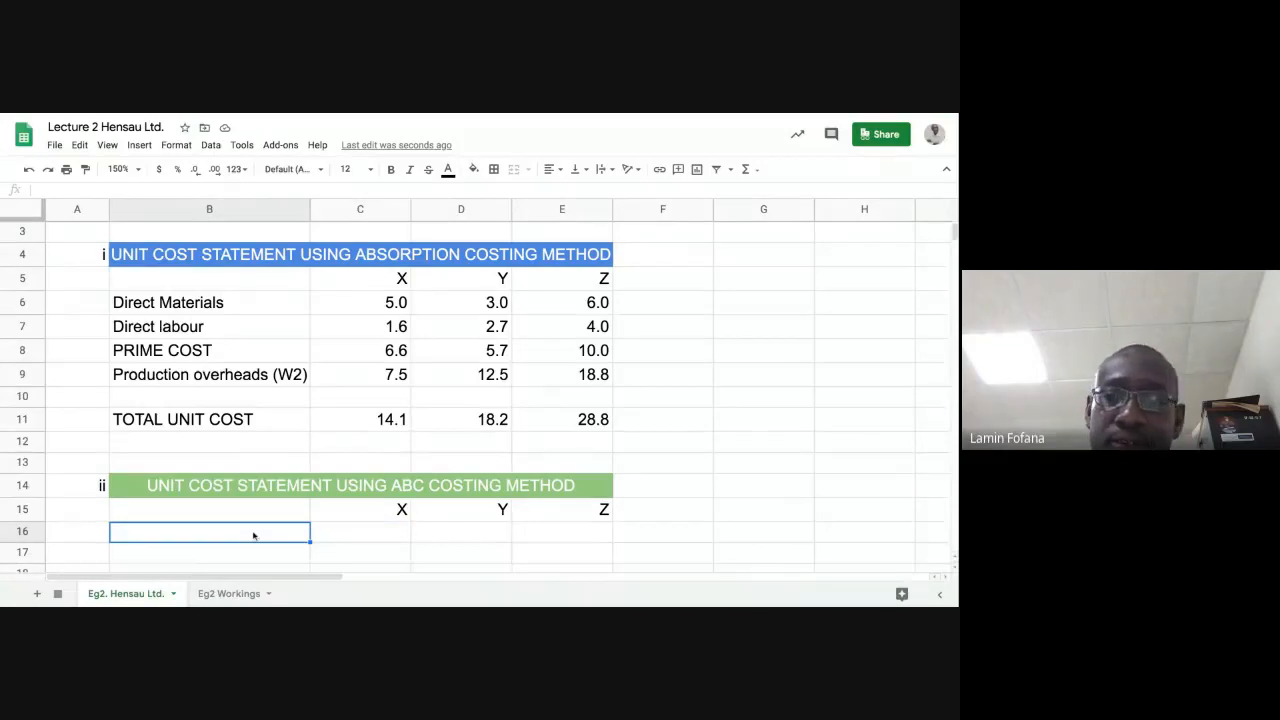
type("=")
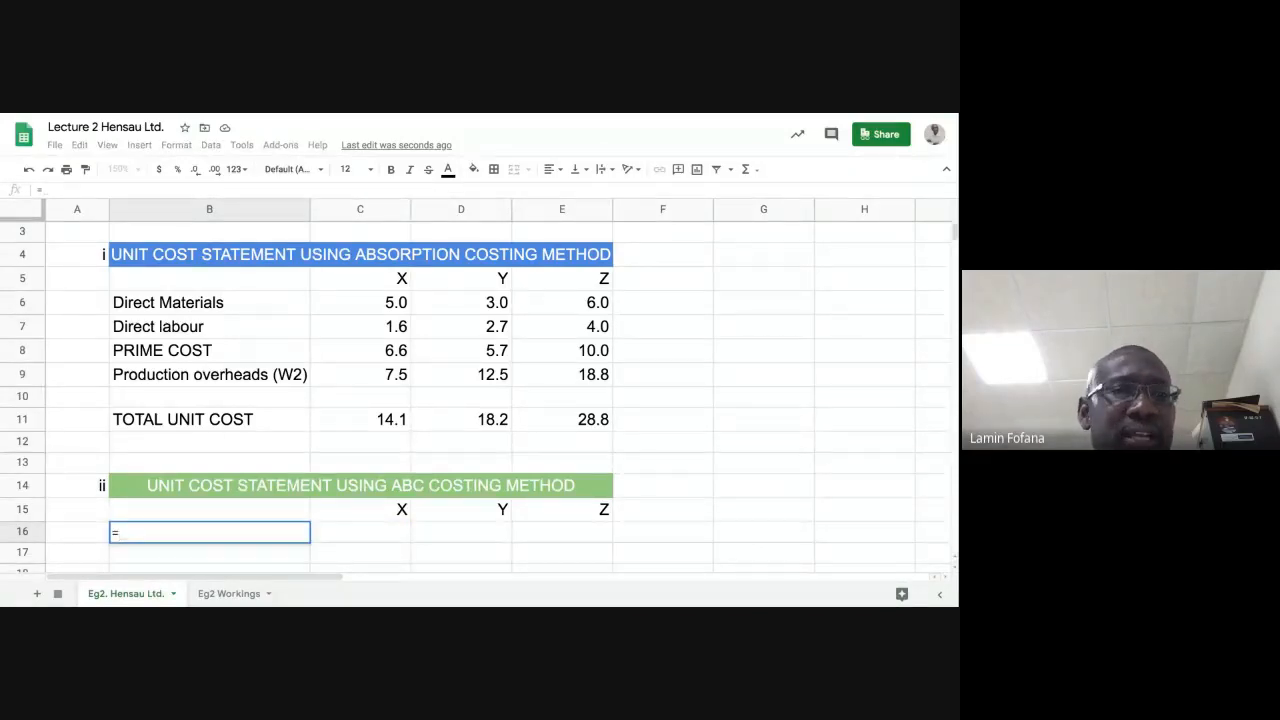
left_click(209, 352)
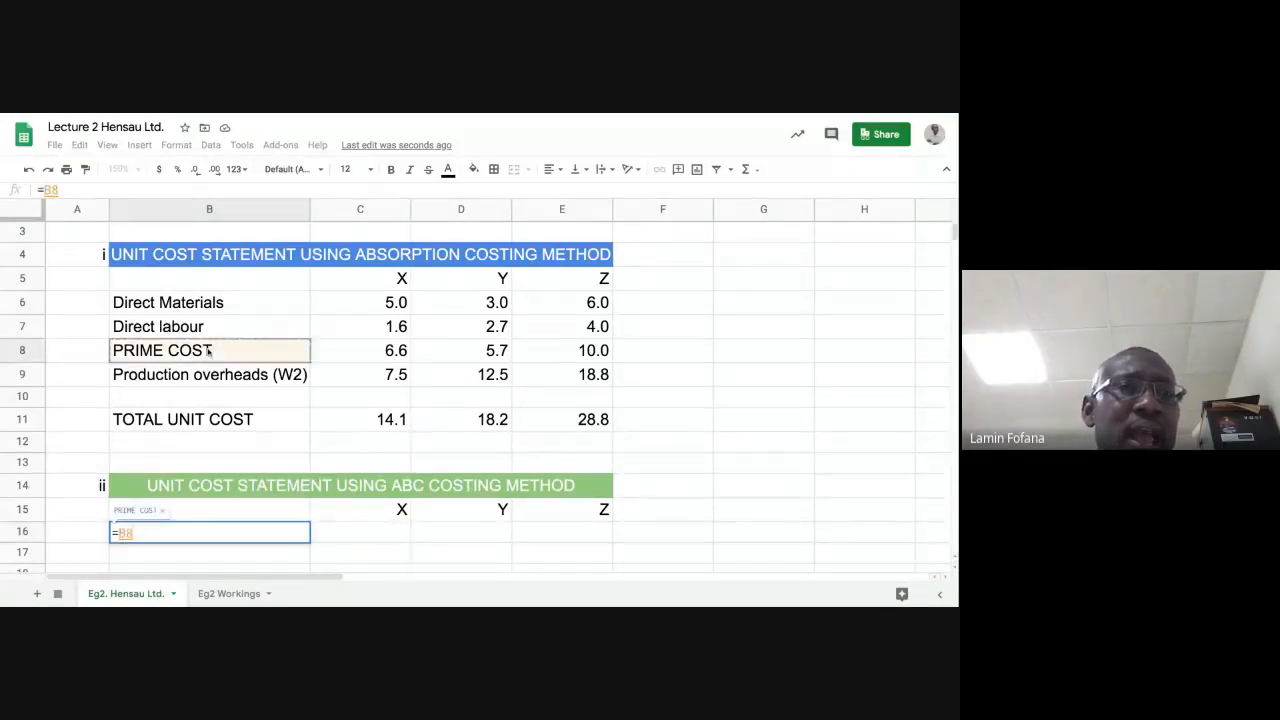
key("Return")
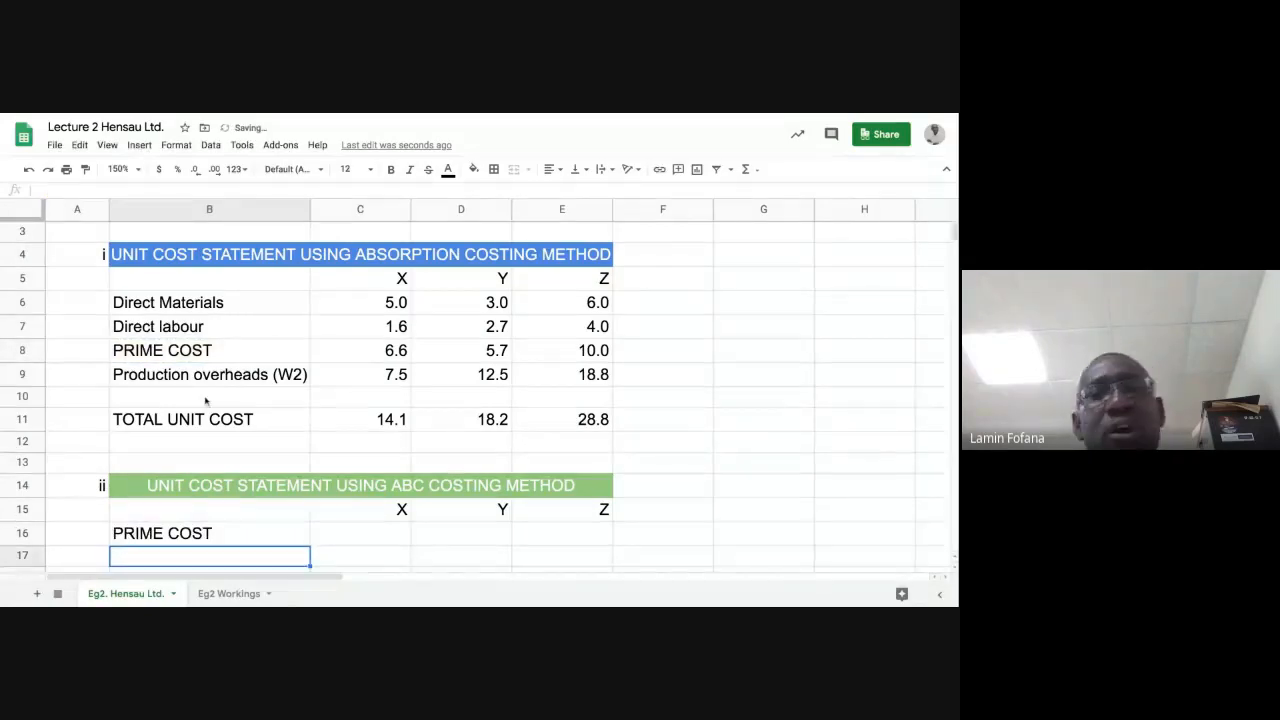
left_click(259, 530)
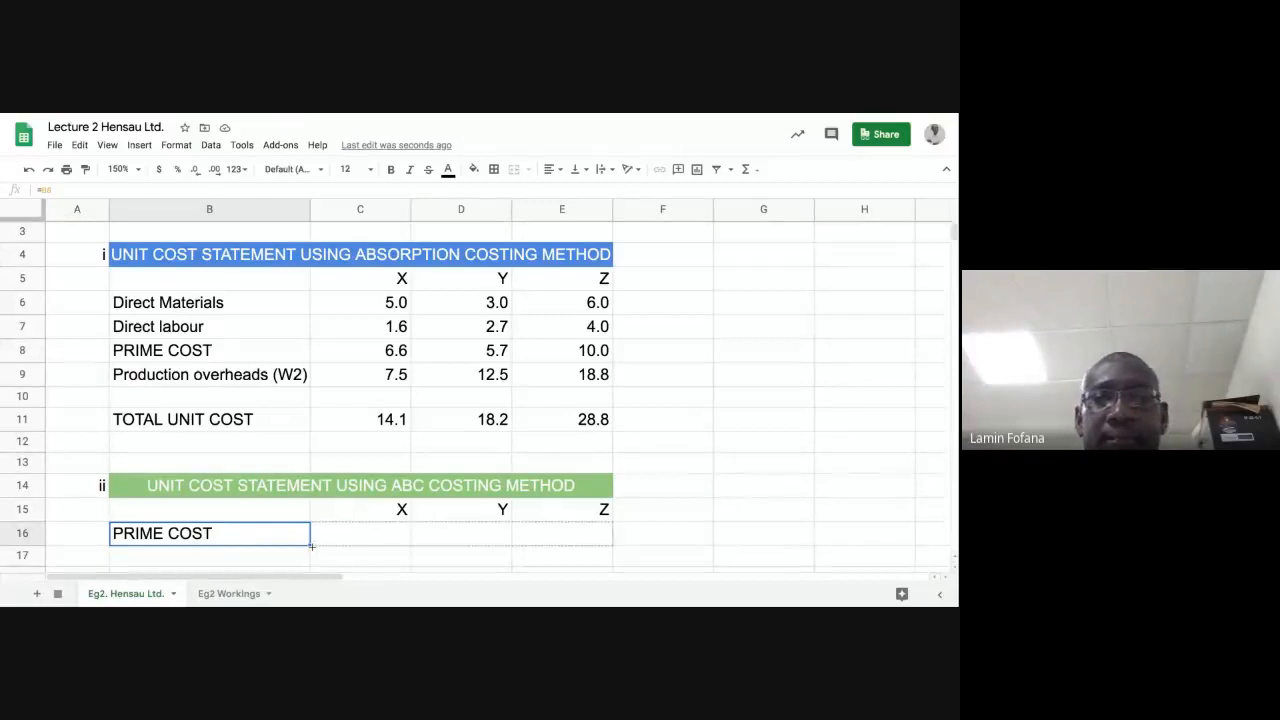
left_click_drag(311, 545, 612, 545)
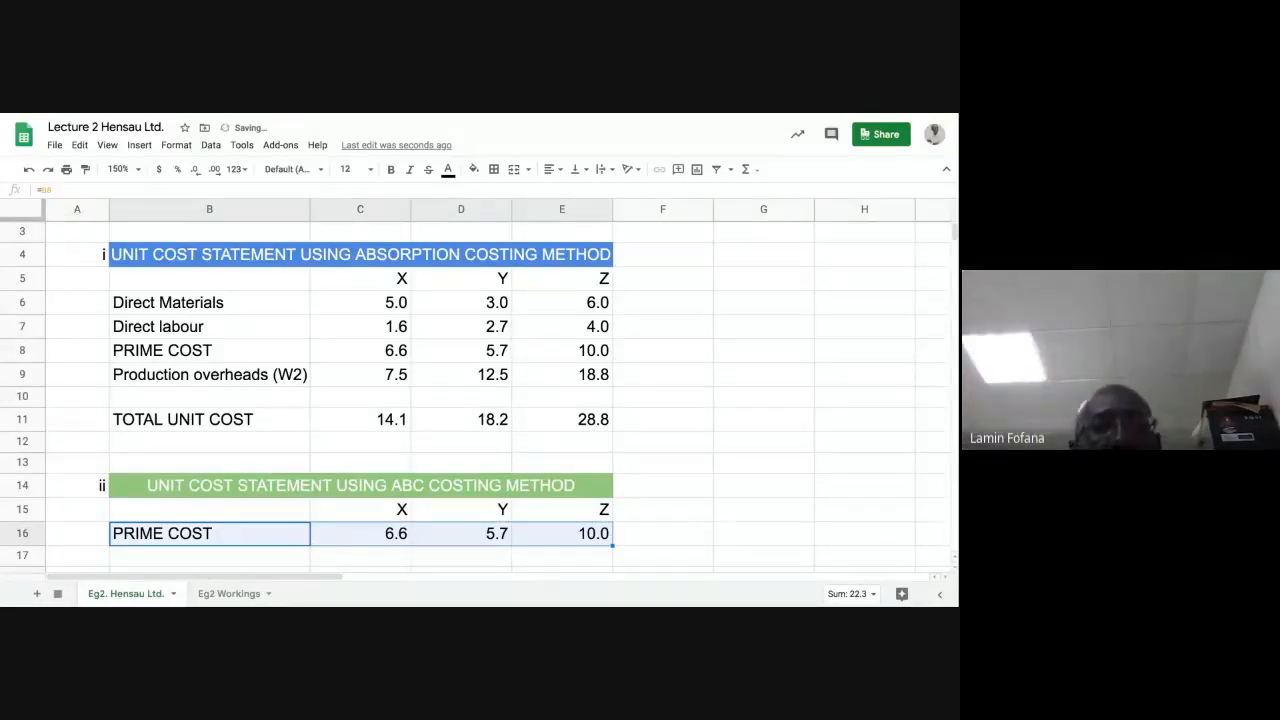
left_click(388, 348)
left_click(490, 355)
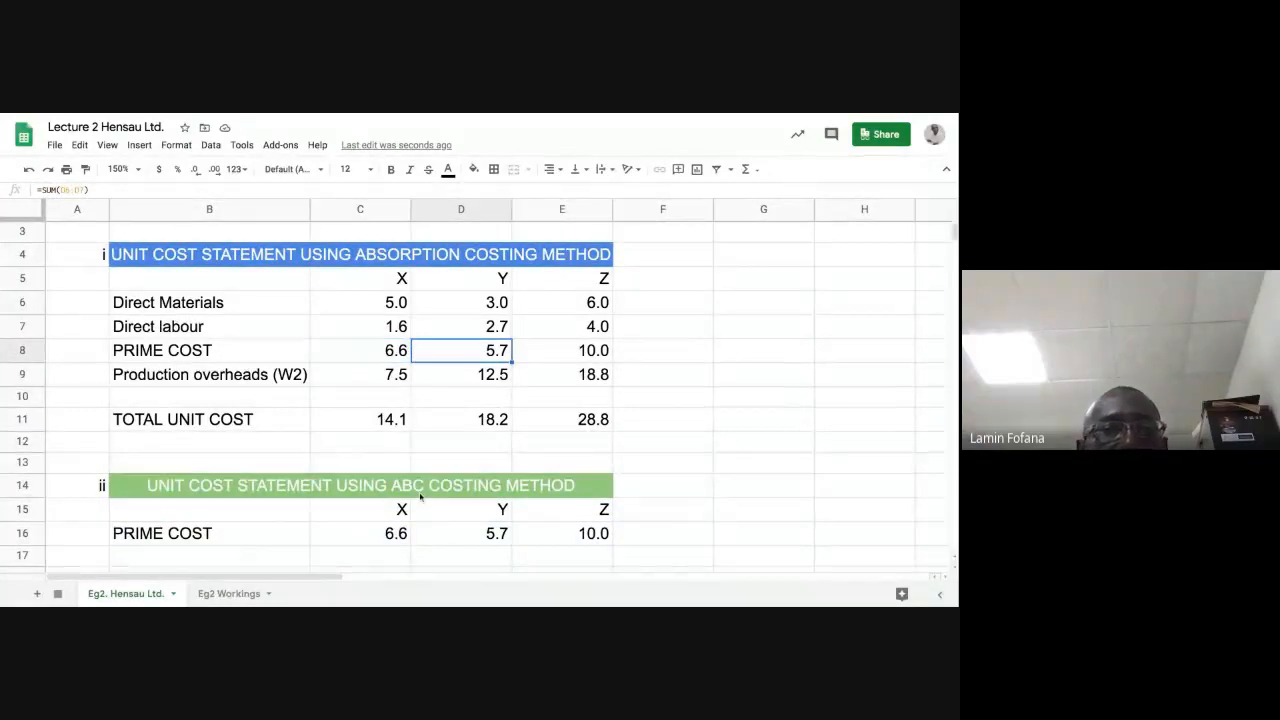
Enter the subheading "Overheads:" in B17, below the ABC statement's prime cost
scroll(420, 497, "down", 1)
left_click(232, 512)
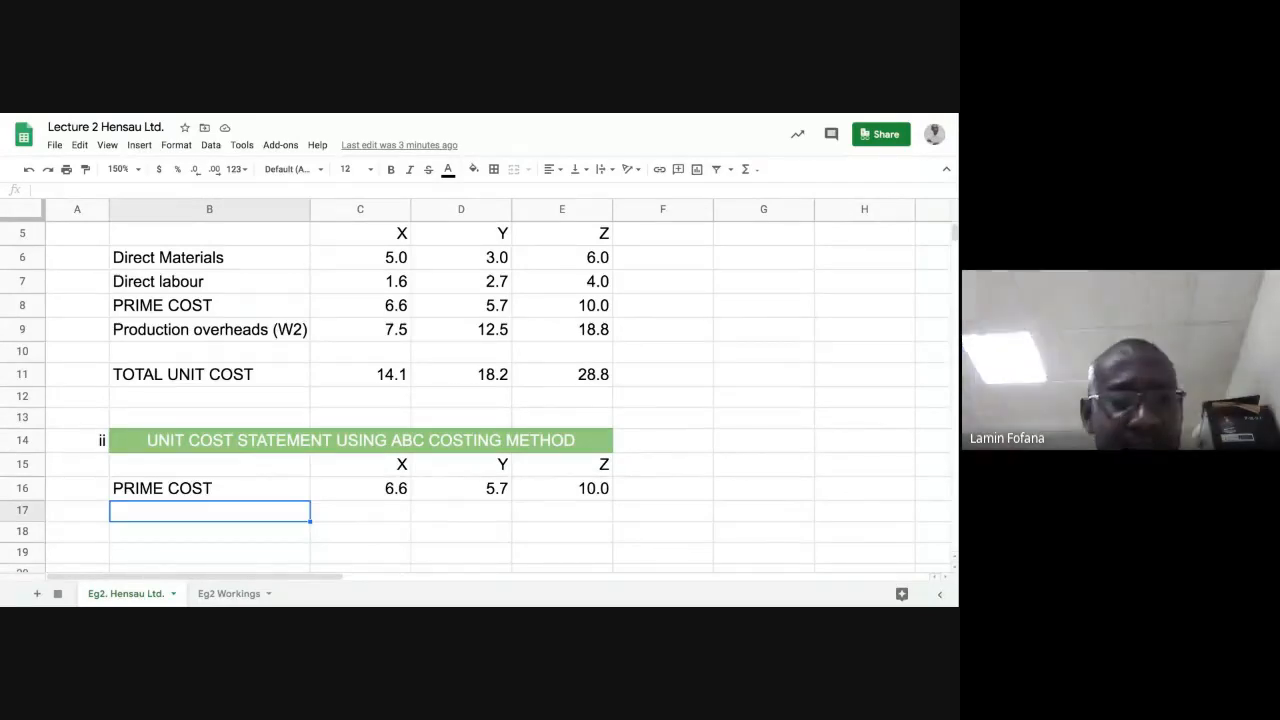
type("Ove")
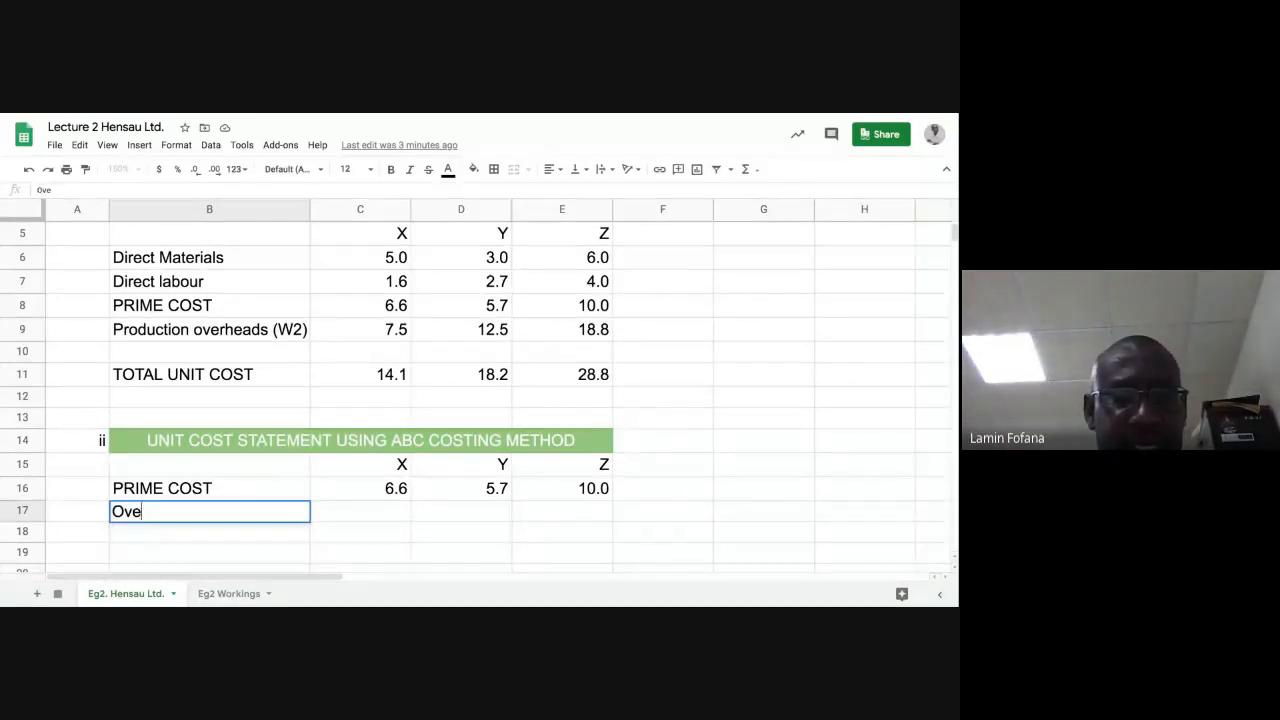
type("rhead")
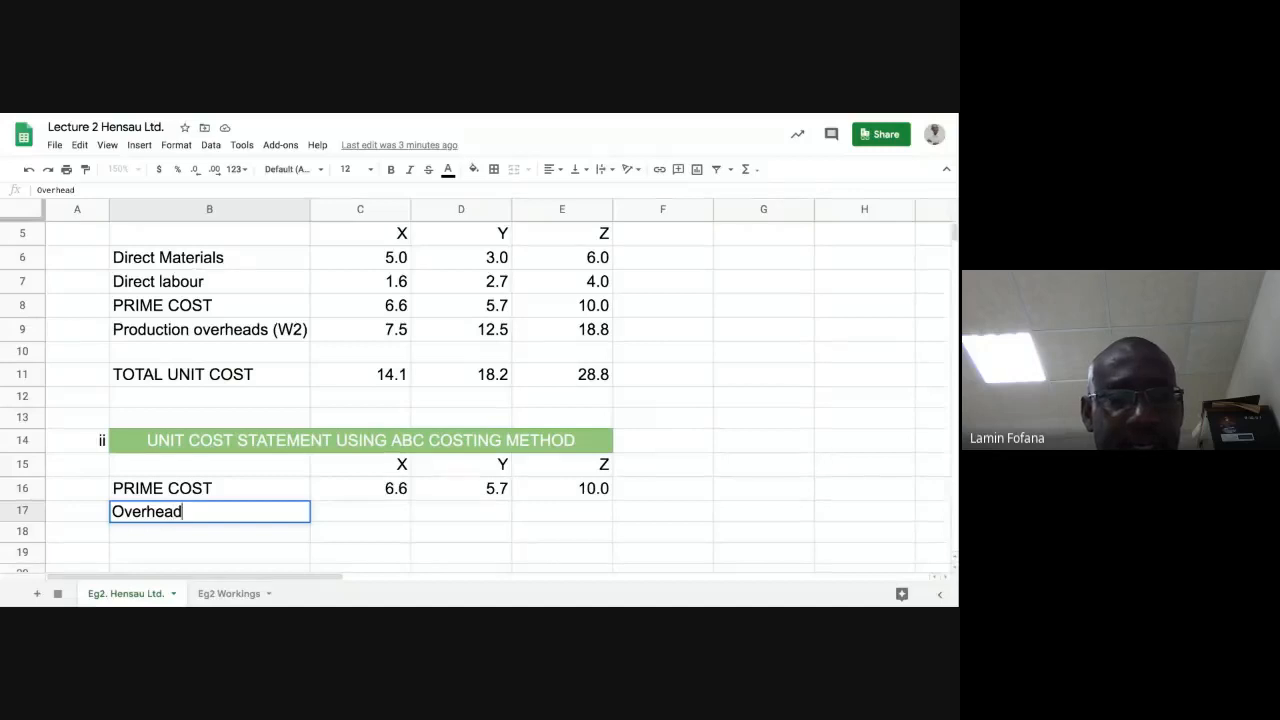
type("s:")
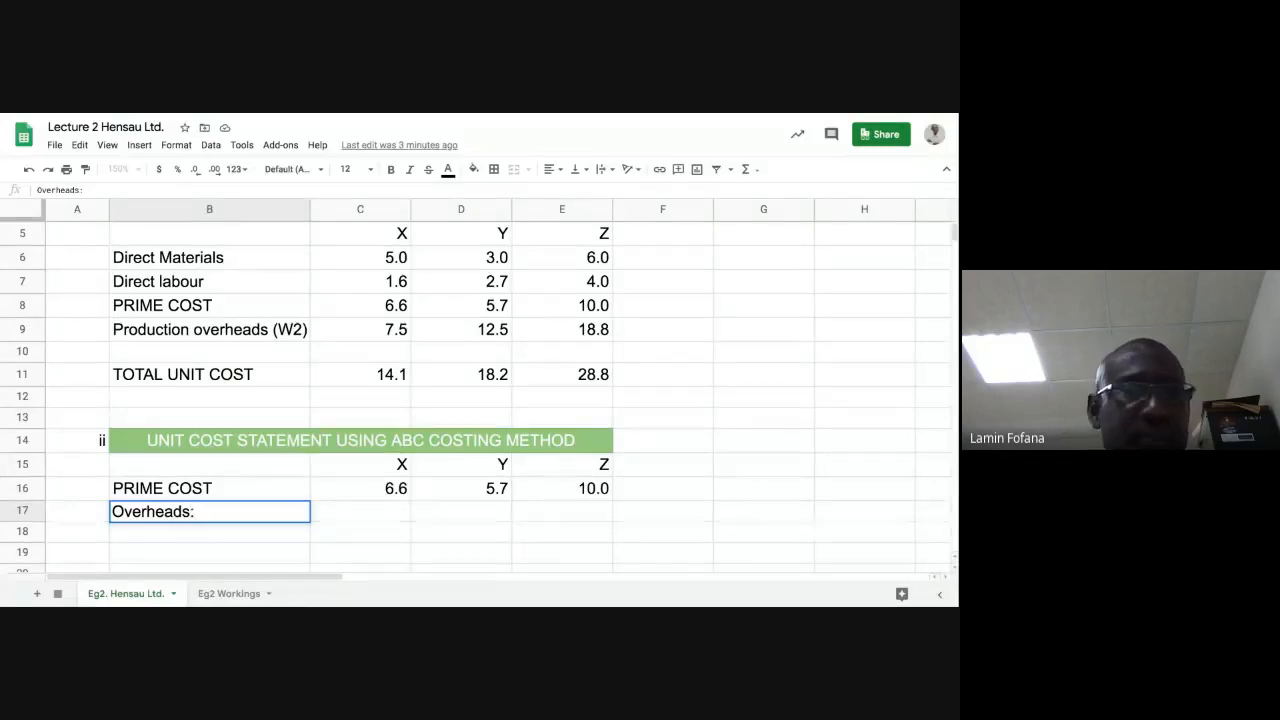
key("Return")
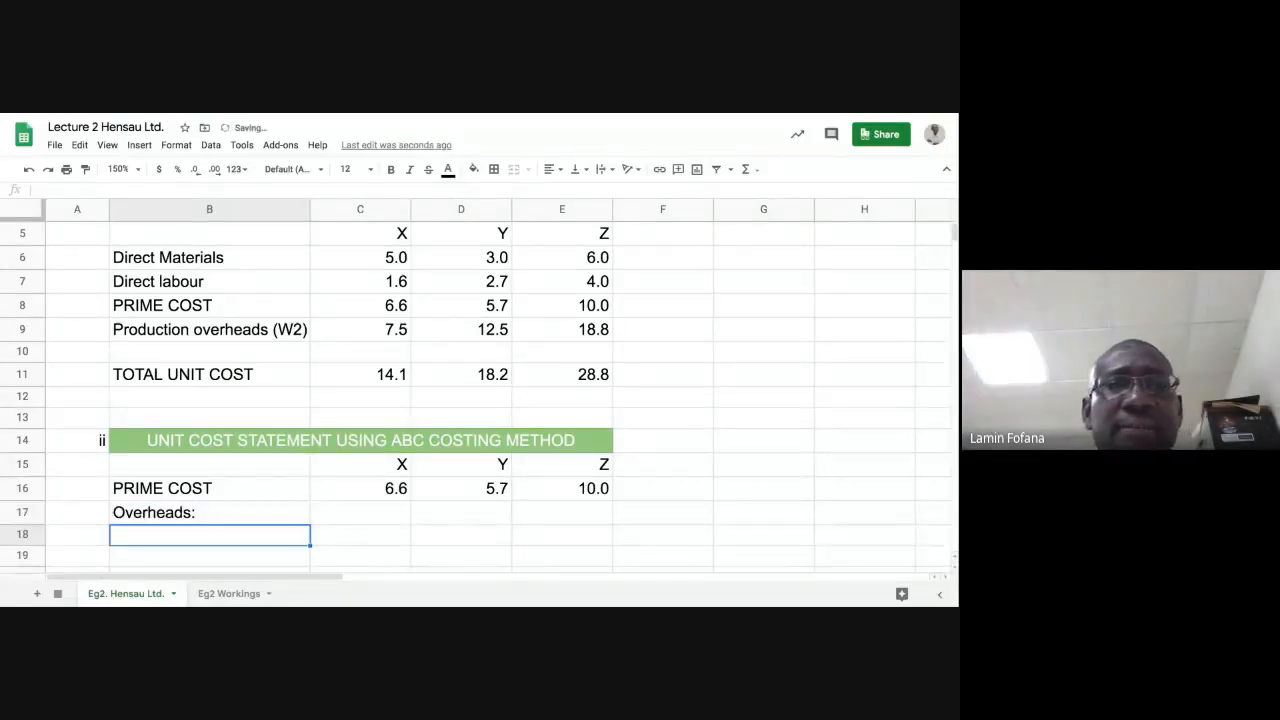
Link B18 to "Material rect and insp" in C14 of the Eg2 Workings sheet and fill the overhead labels down to B20
scroll(475, 400, "down", 1)
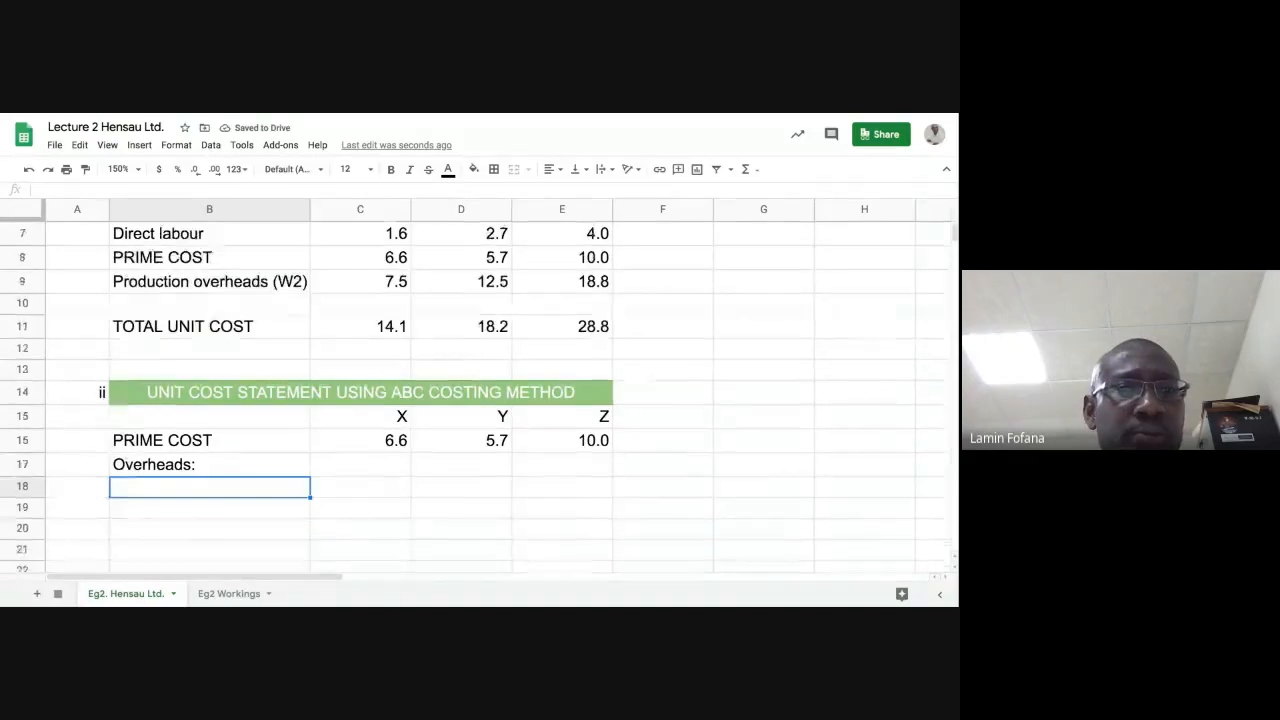
scroll(475, 400, "down", 2)
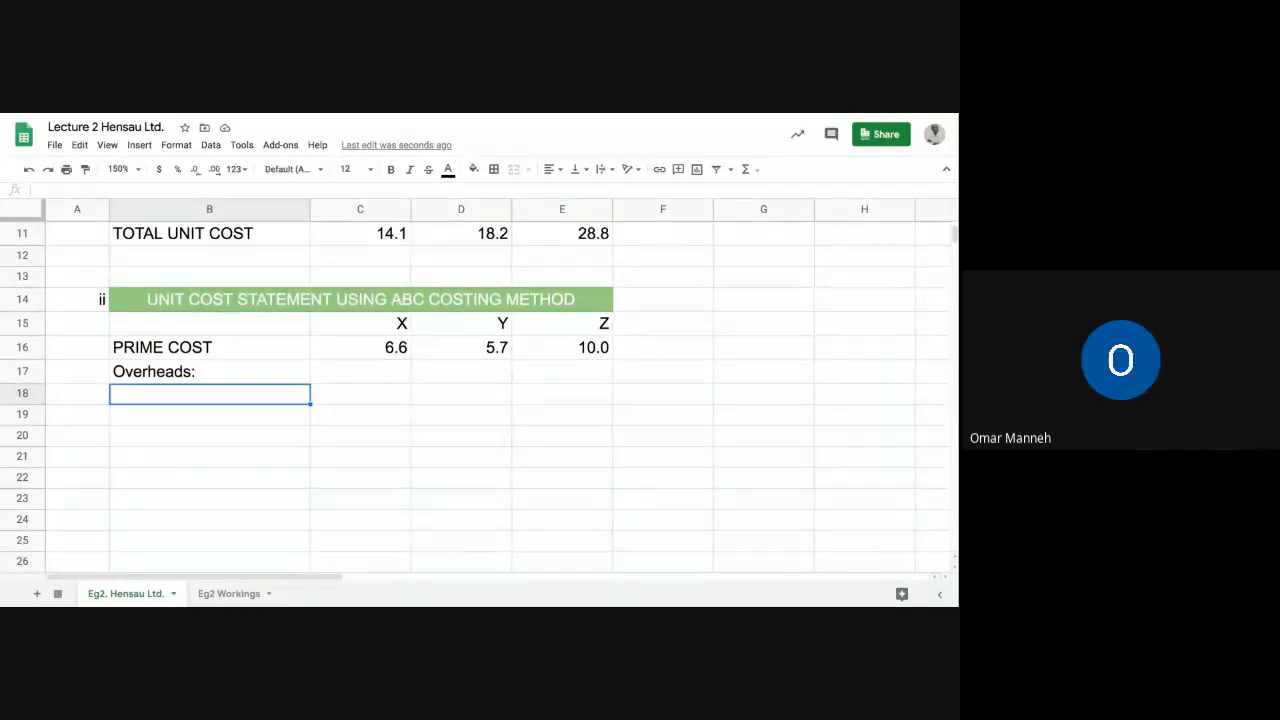
scroll(227, 498, "up", 5)
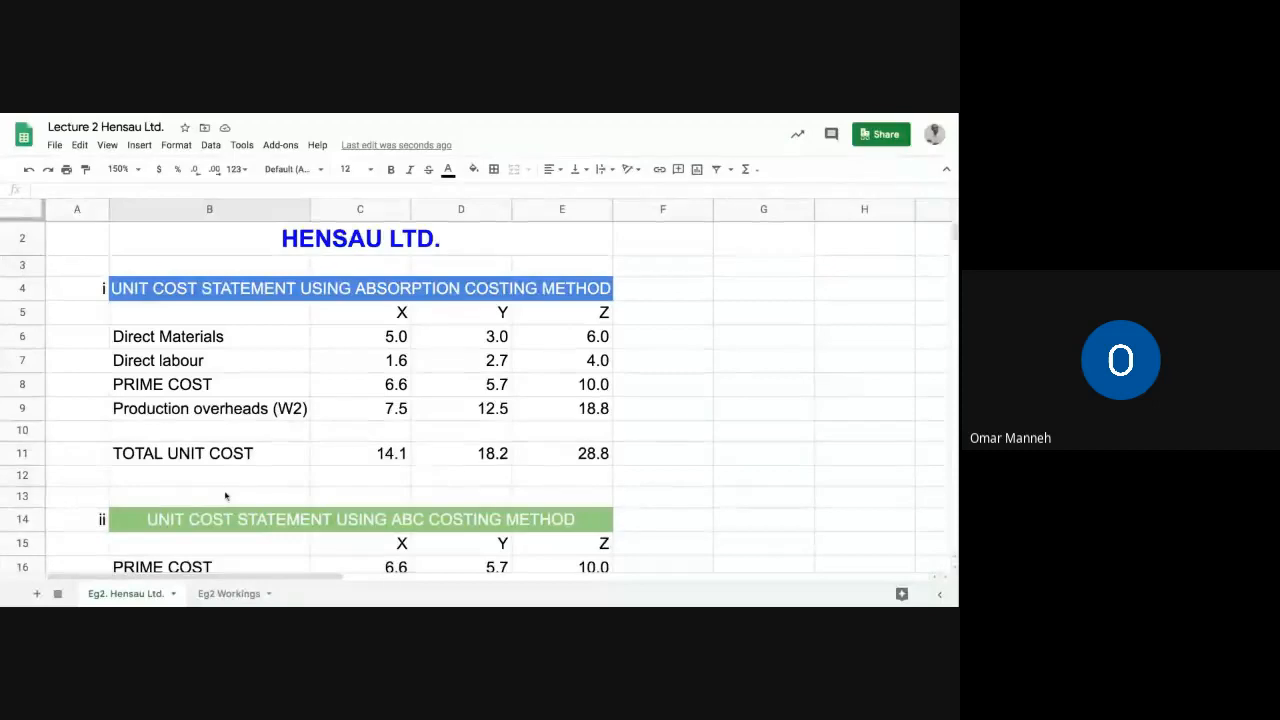
scroll(230, 495, "down", 3)
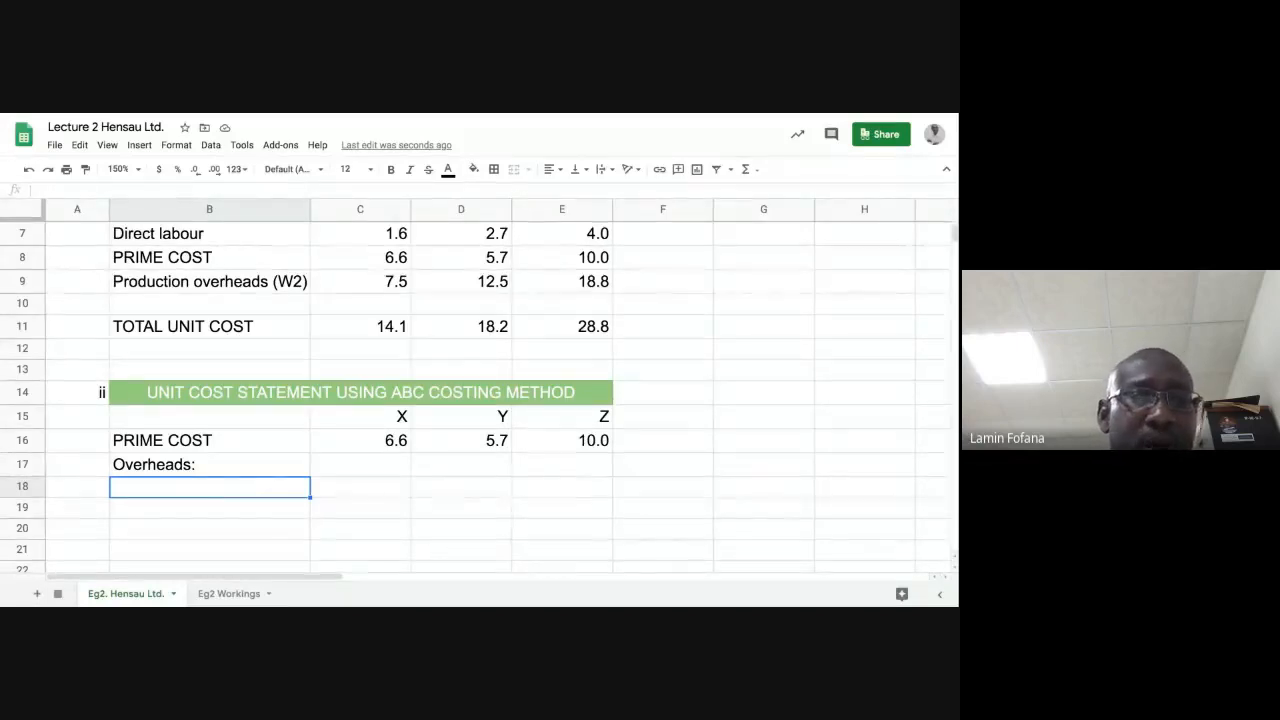
type("=")
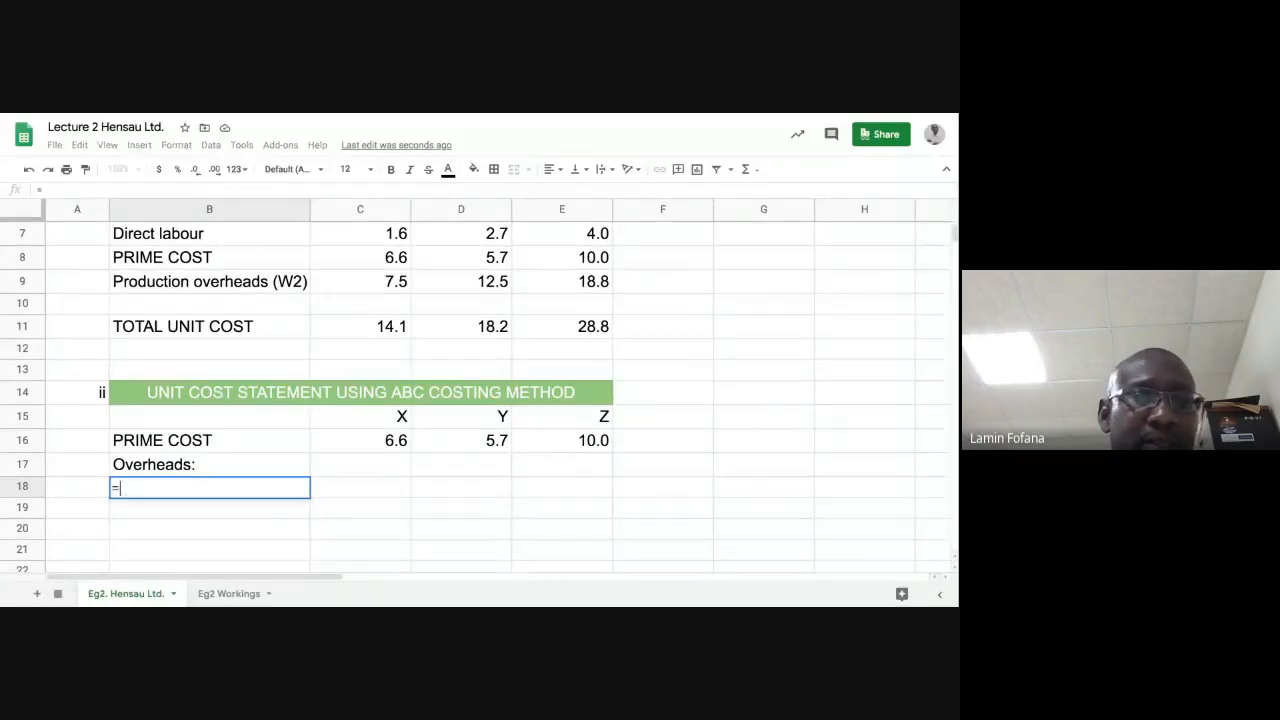
left_click(231, 593)
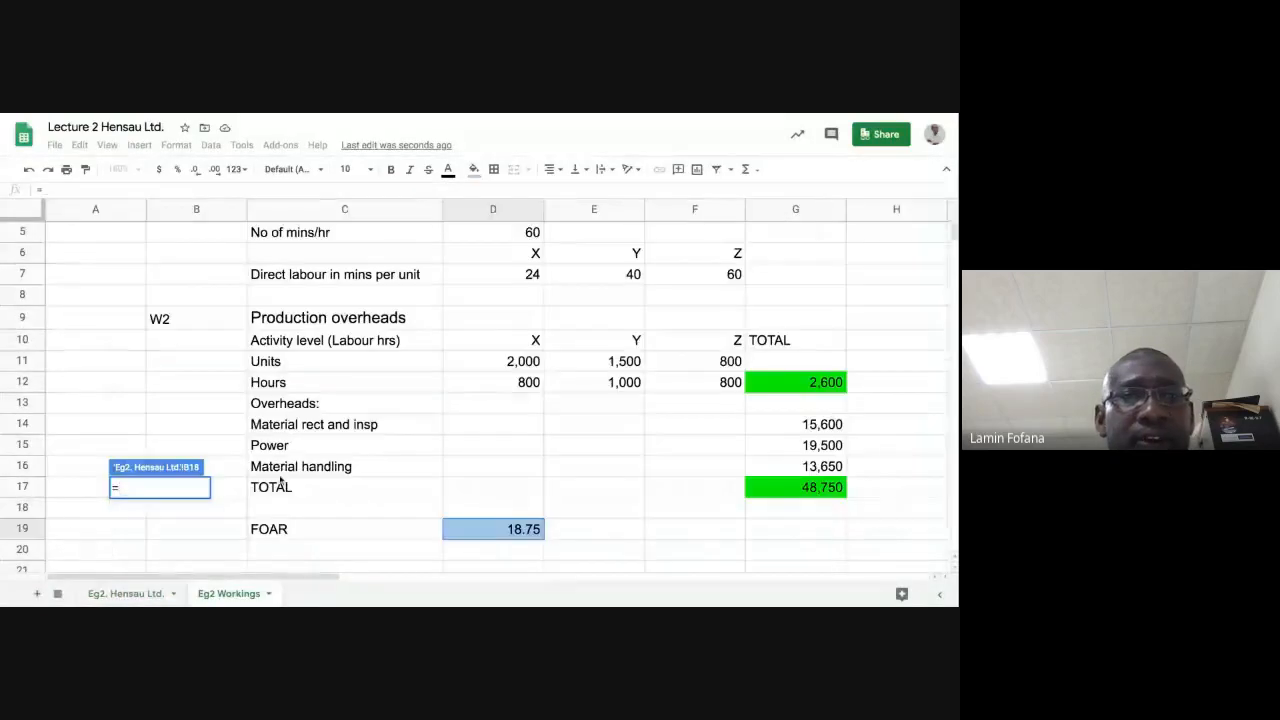
left_click(327, 428)
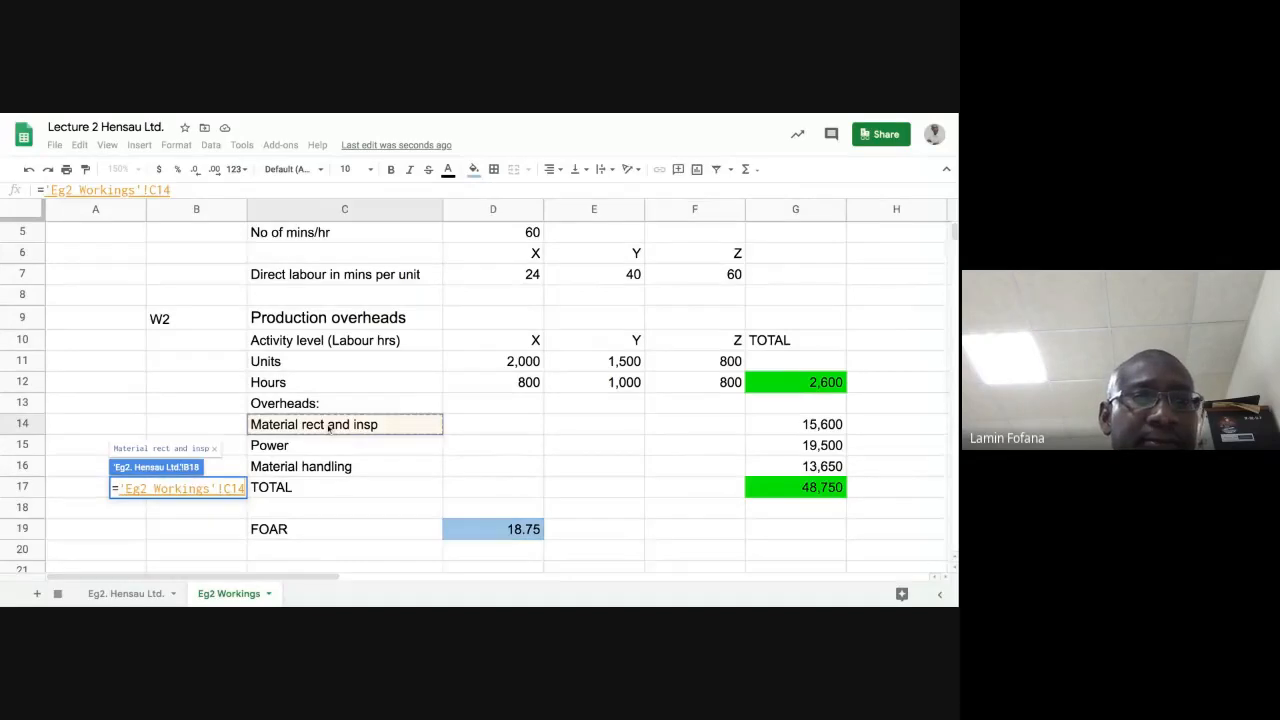
key("Return")
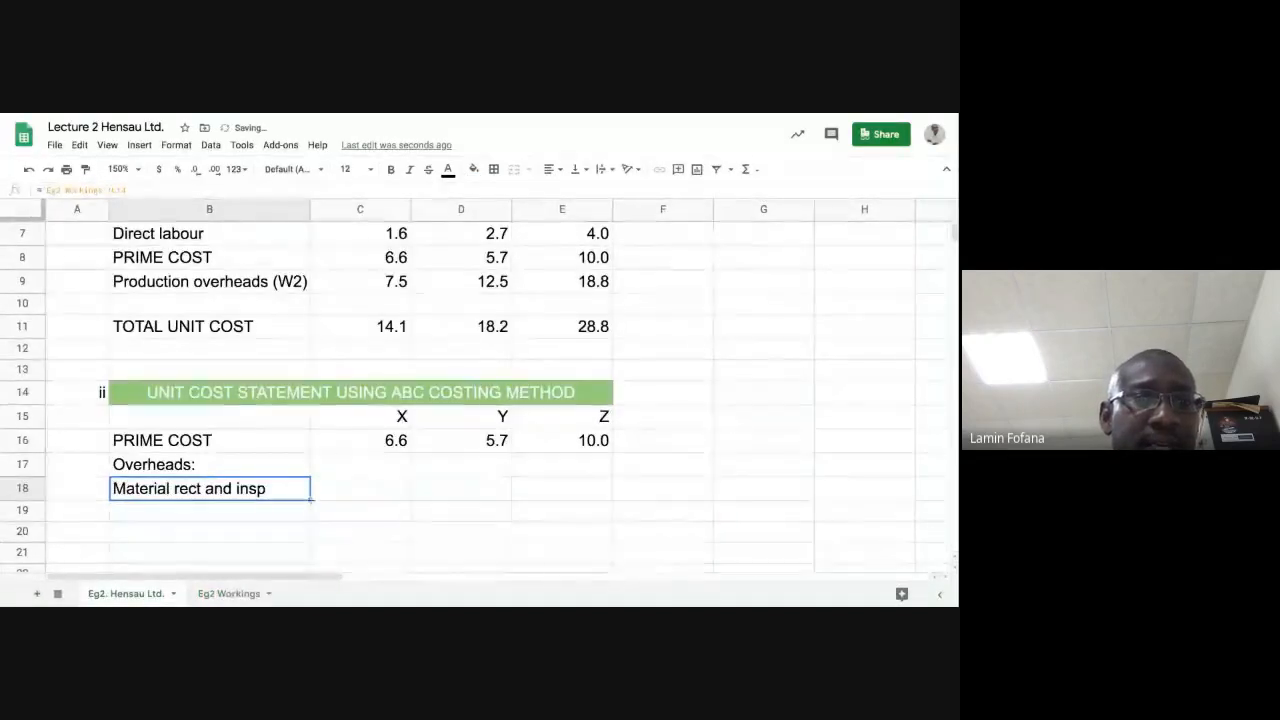
left_click_drag(310, 498, 290, 535)
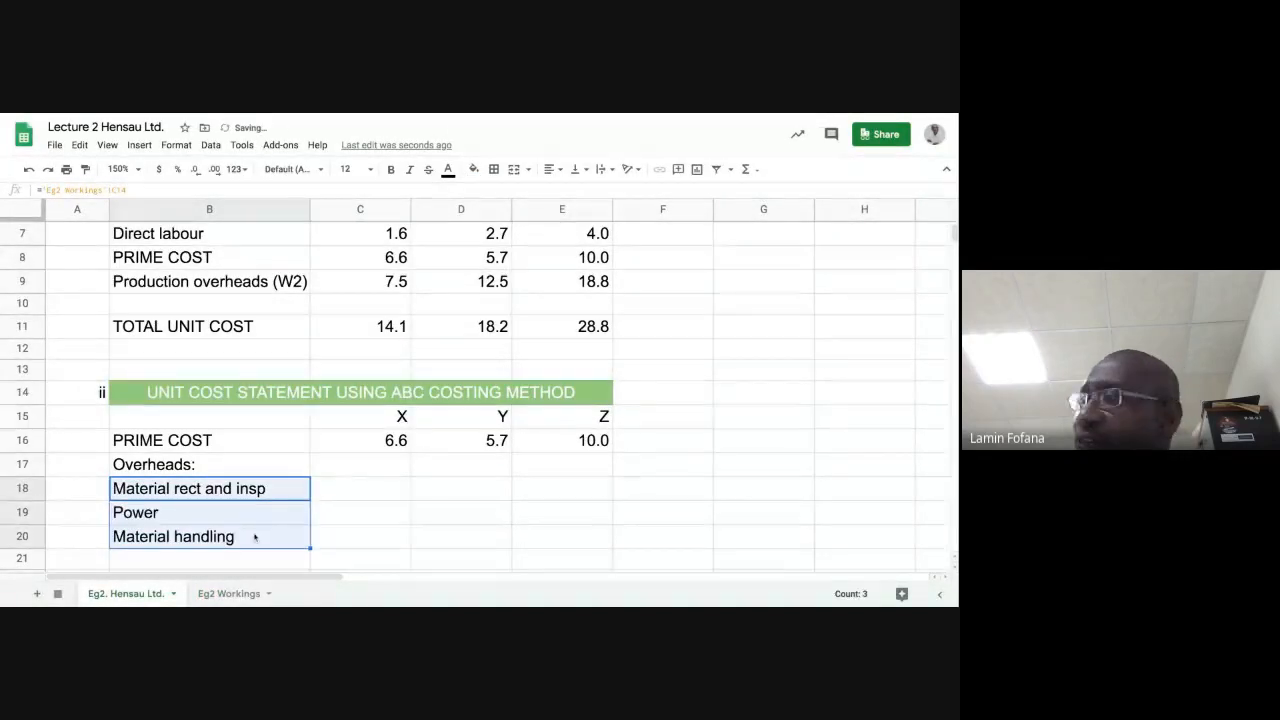
left_click(256, 540)
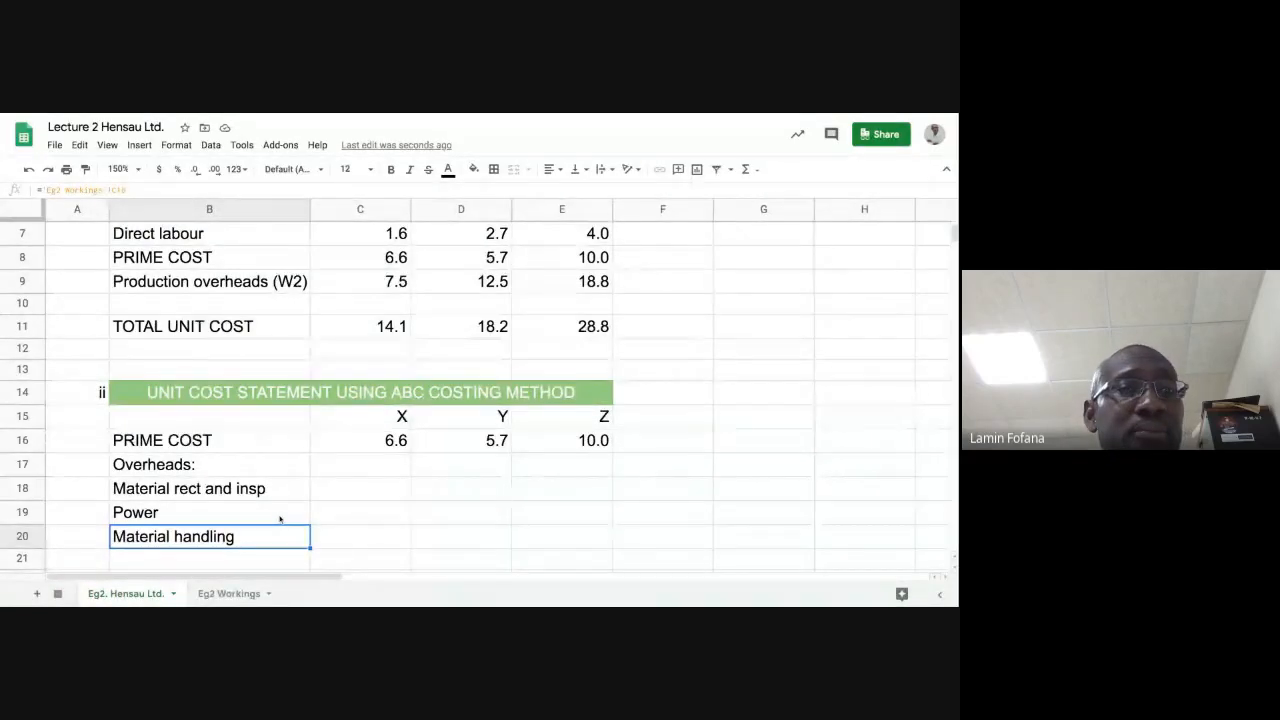
Link B22 to the TOTAL UNIT COST heading in B11 of the absorption costing statement
scroll(279, 519, "down", 1)
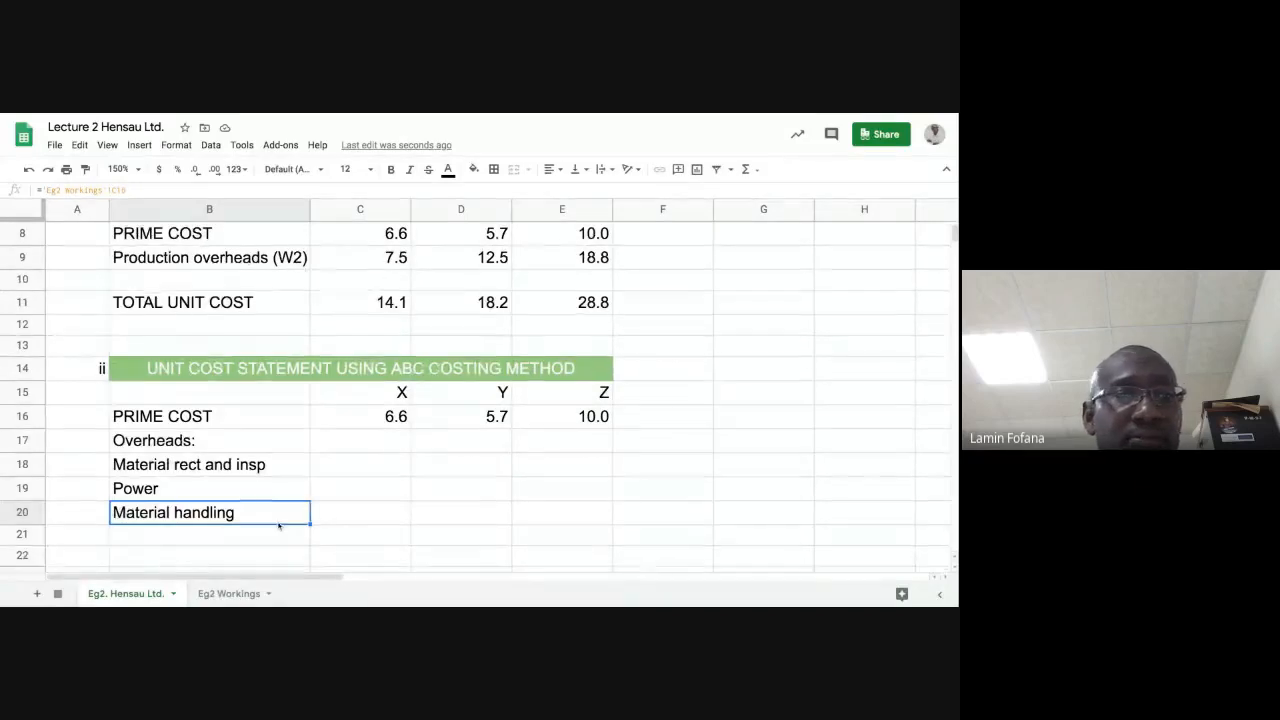
scroll(239, 549, "down", 1)
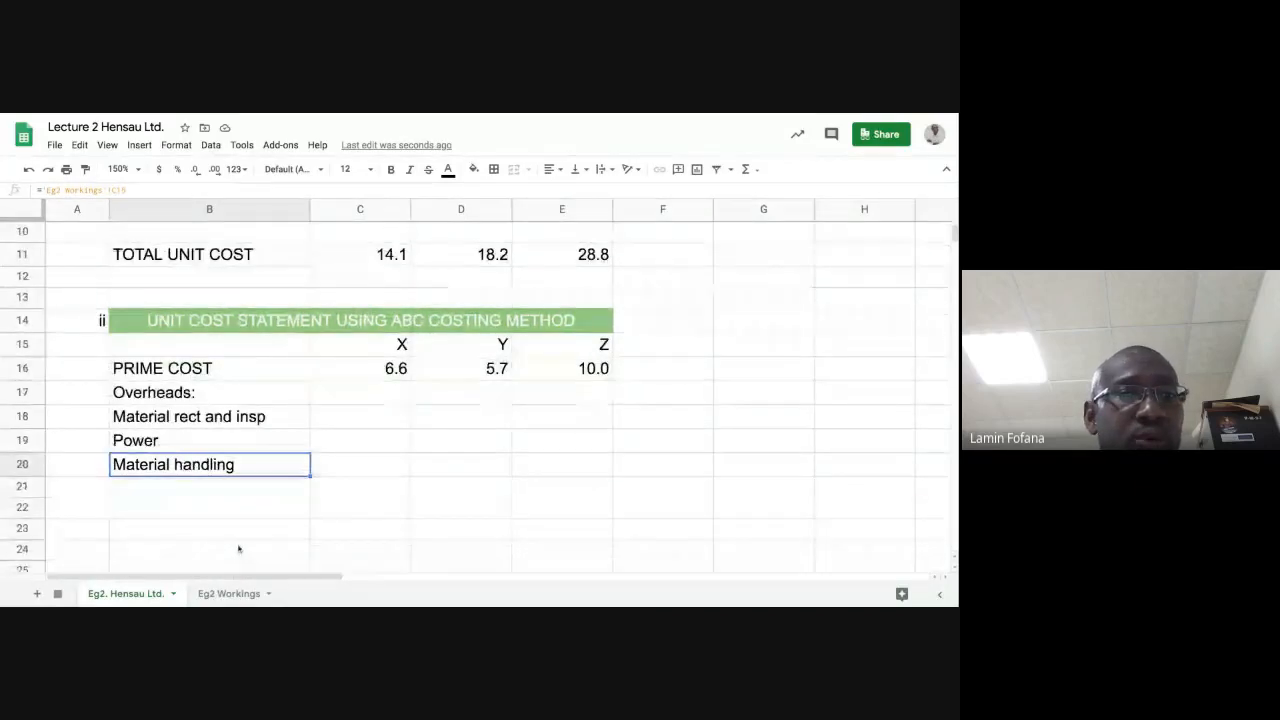
left_click(205, 507)
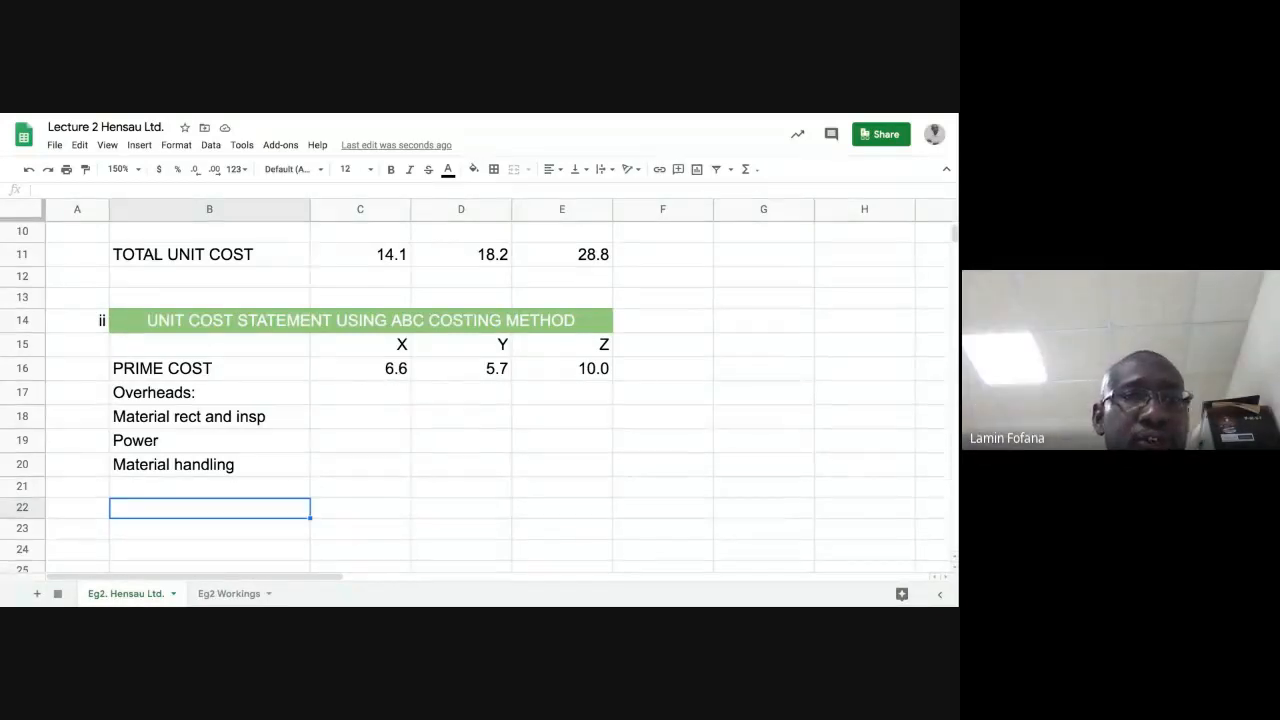
type("=")
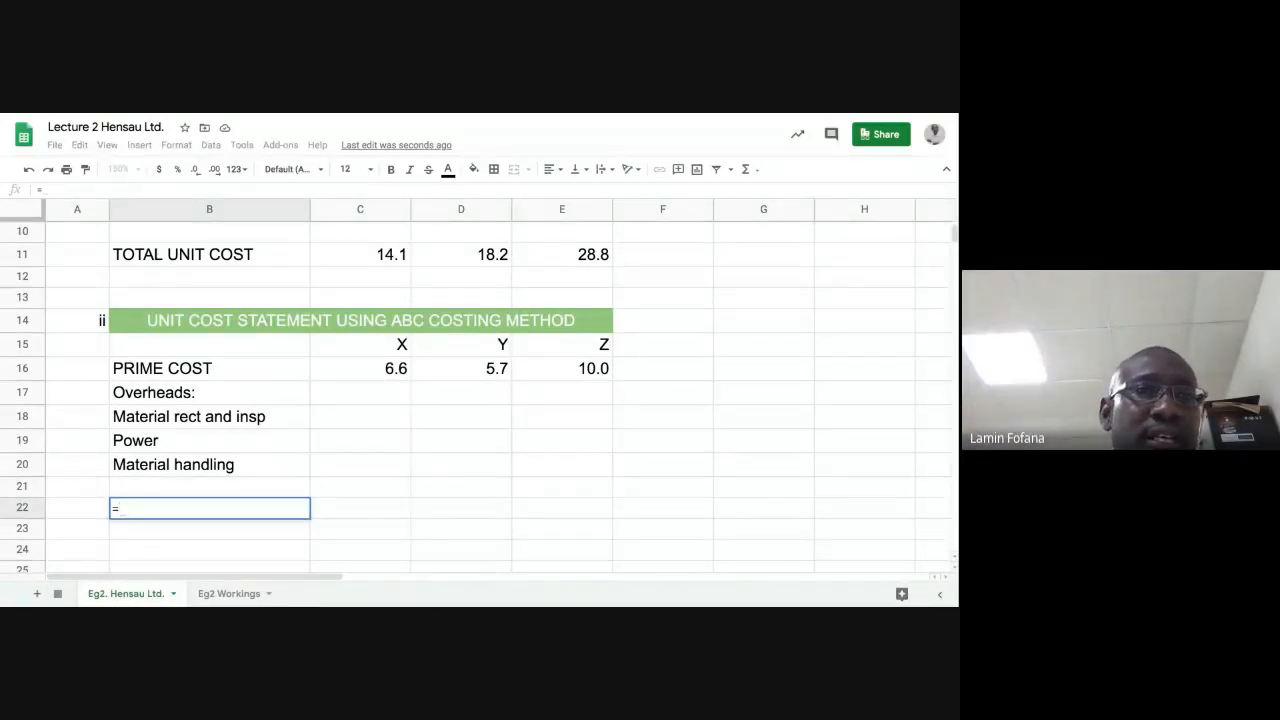
left_click(147, 257)
key("Return")
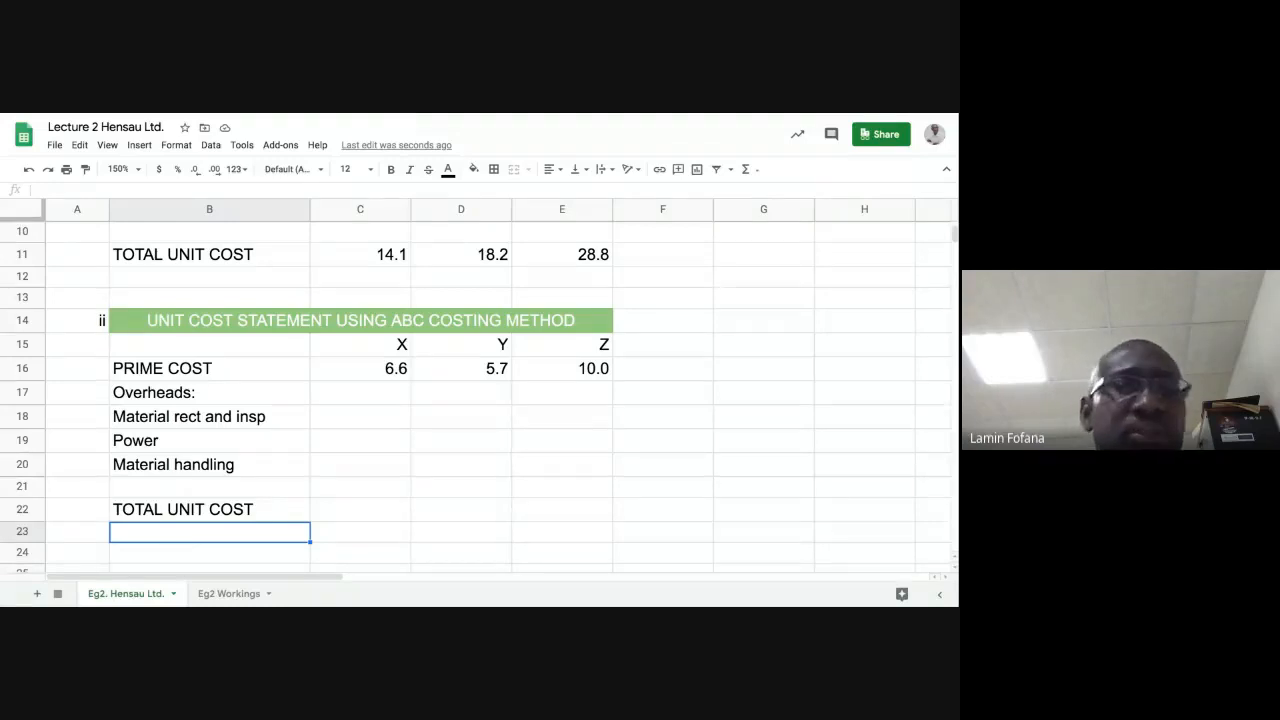
left_click(323, 517)
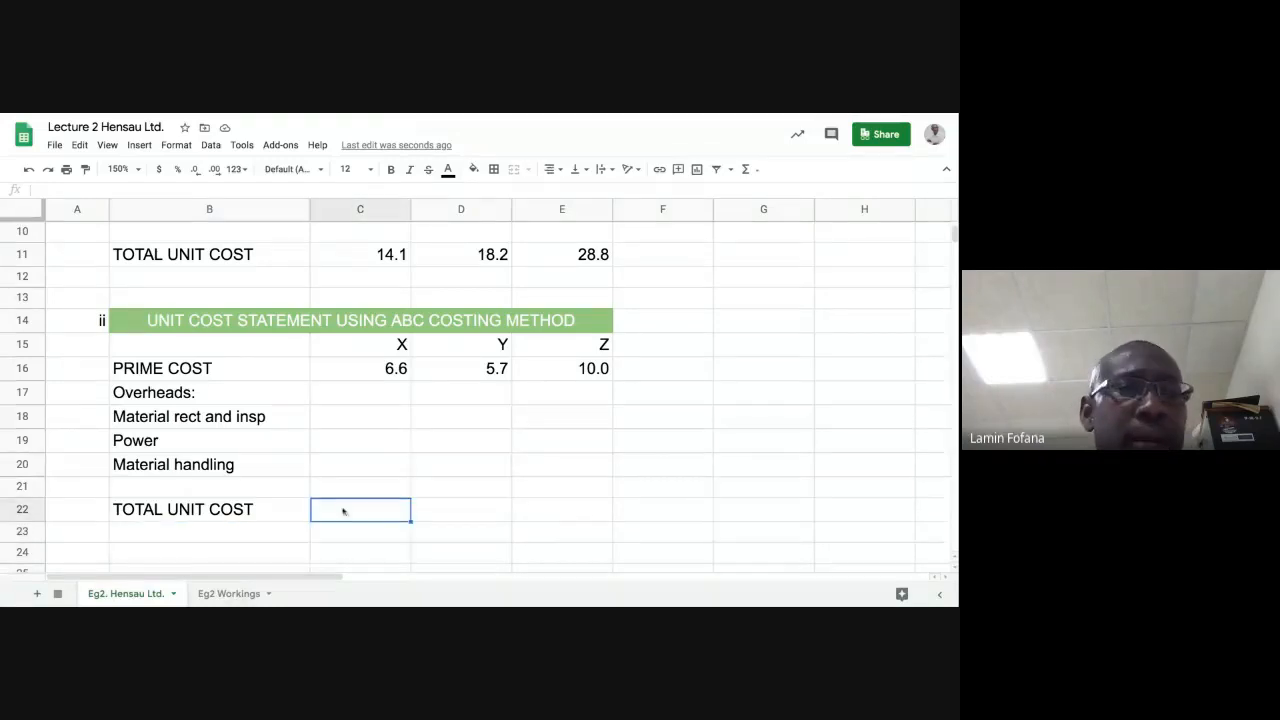
left_click(255, 515)
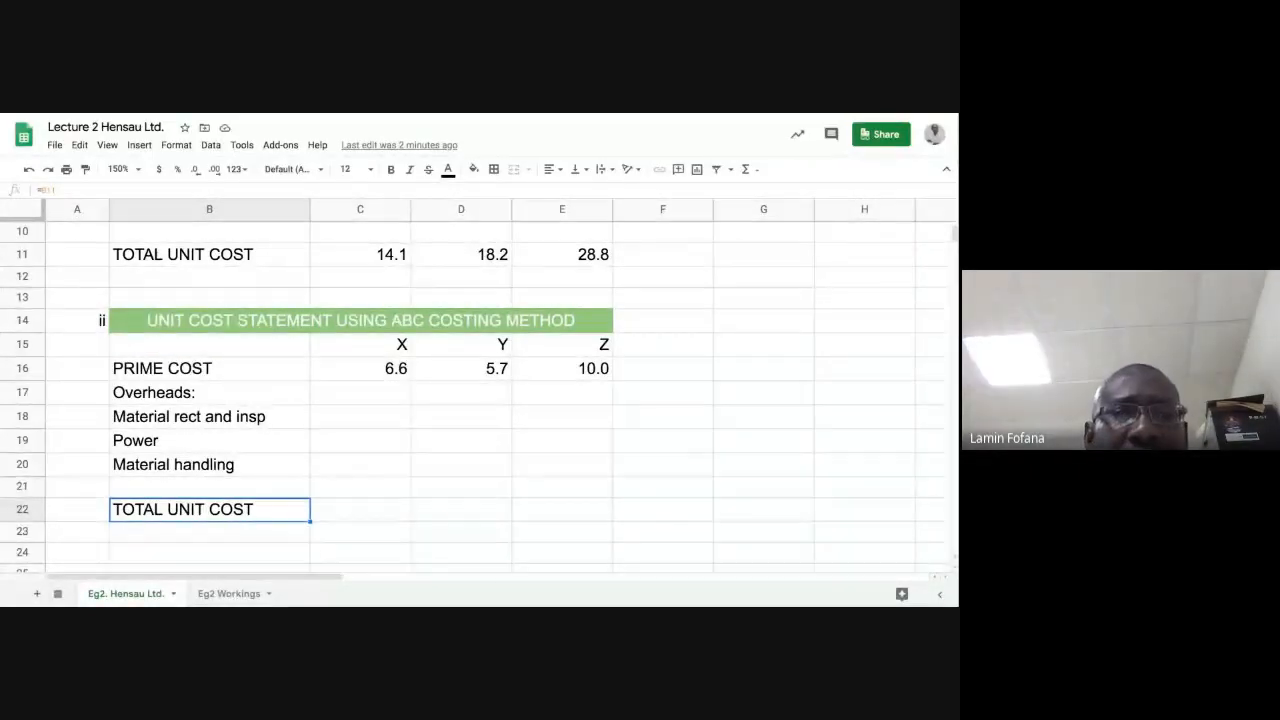
Total the ABC unit cost in C22 by summing C16 to C20 and fill the formula across to E22
left_click(351, 515)
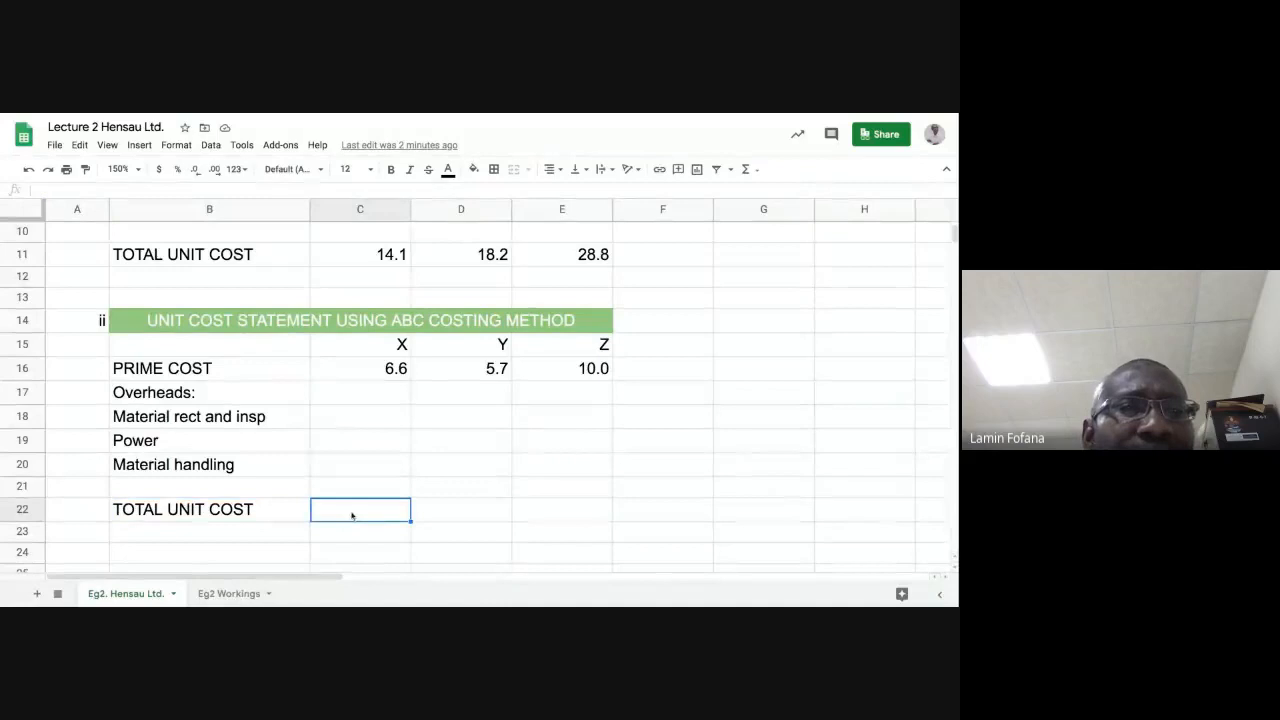
left_click(276, 513)
left_click(358, 511)
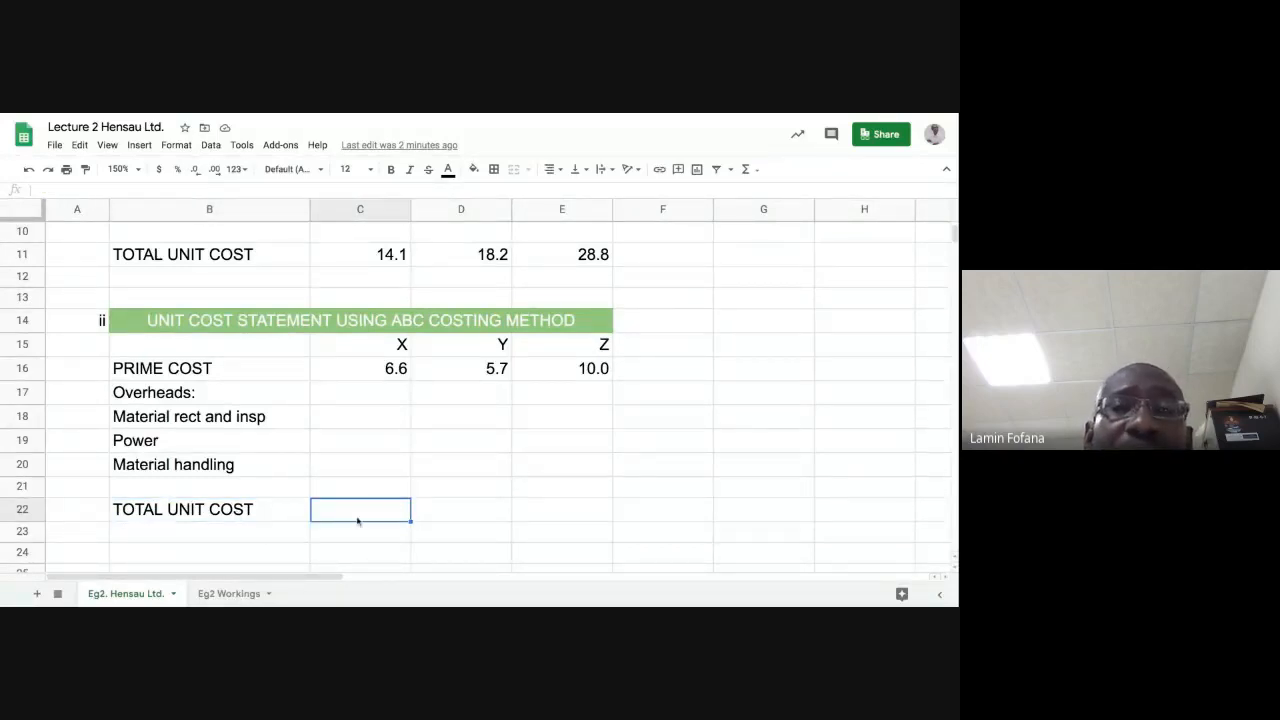
left_click(432, 505)
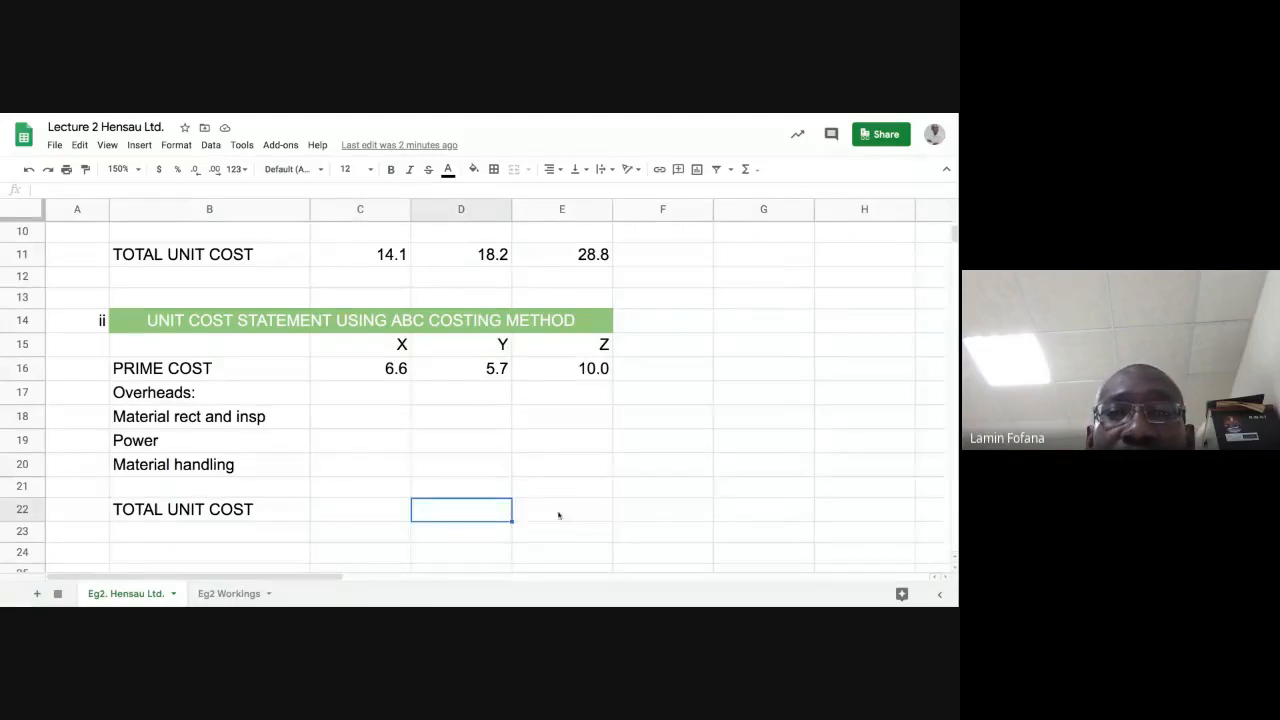
left_click(371, 518)
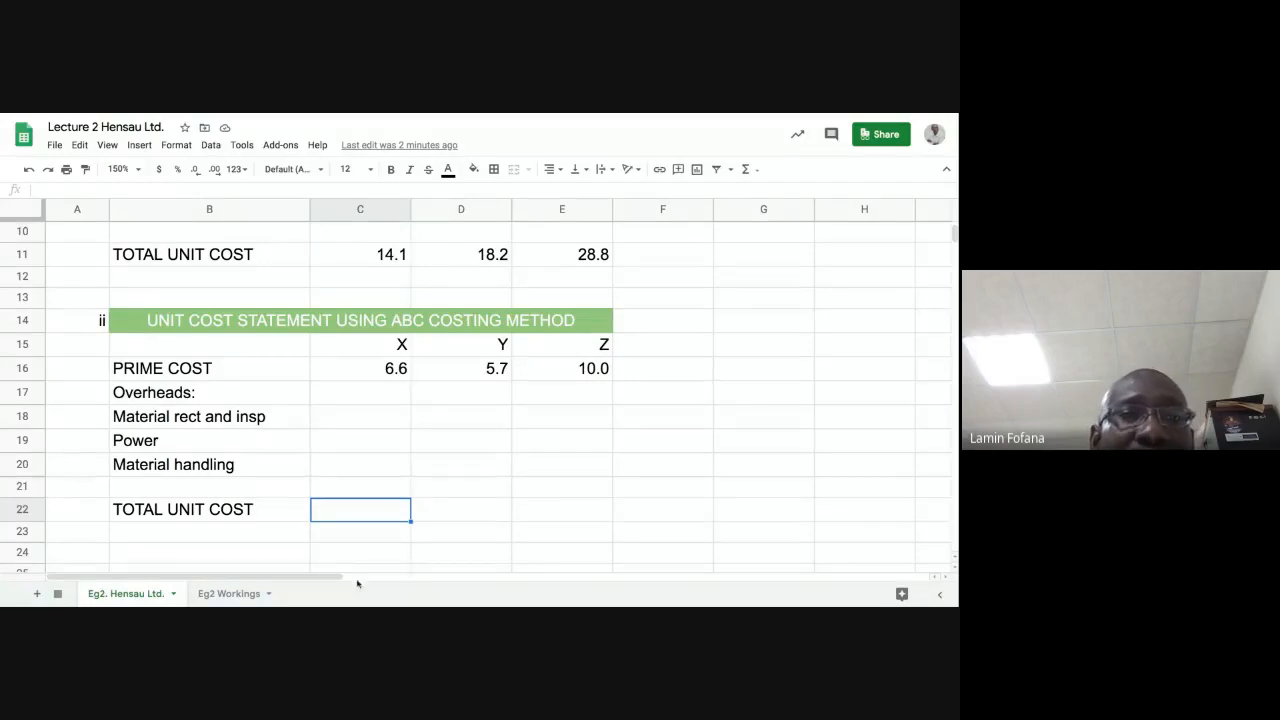
type("=sum")
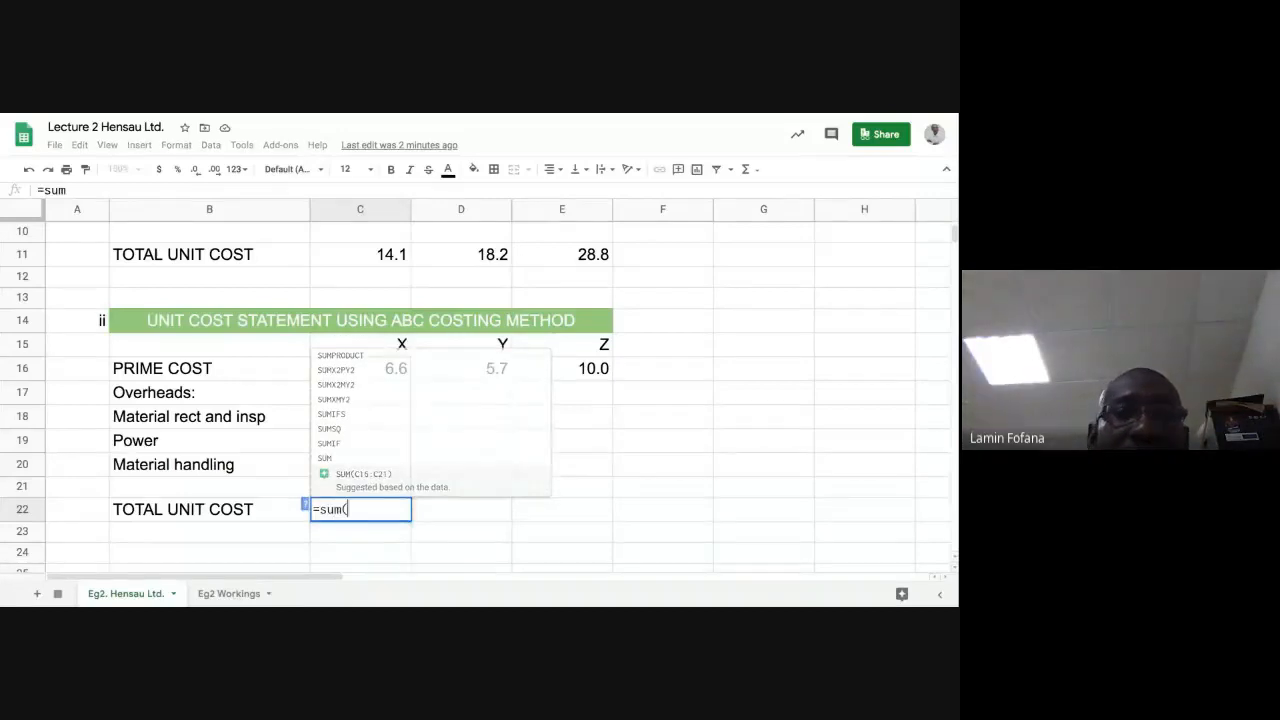
type("(")
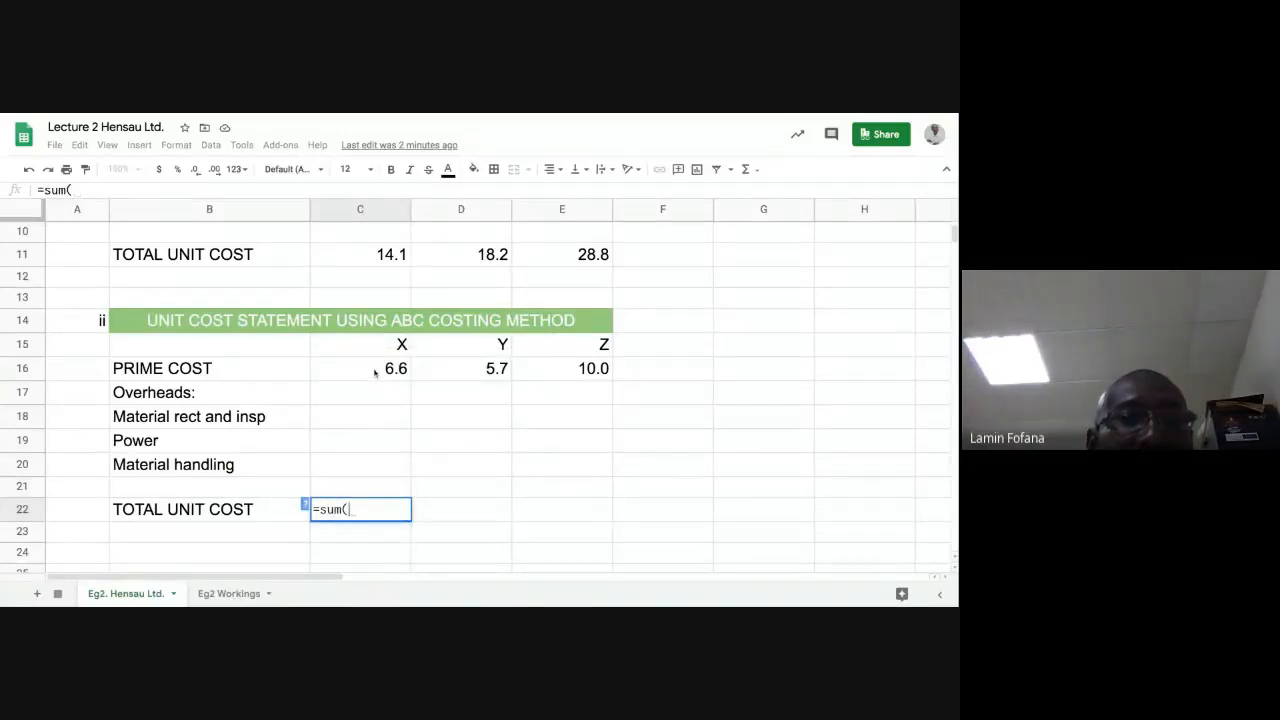
left_click_drag(374, 370, 375, 469)
key("Return")
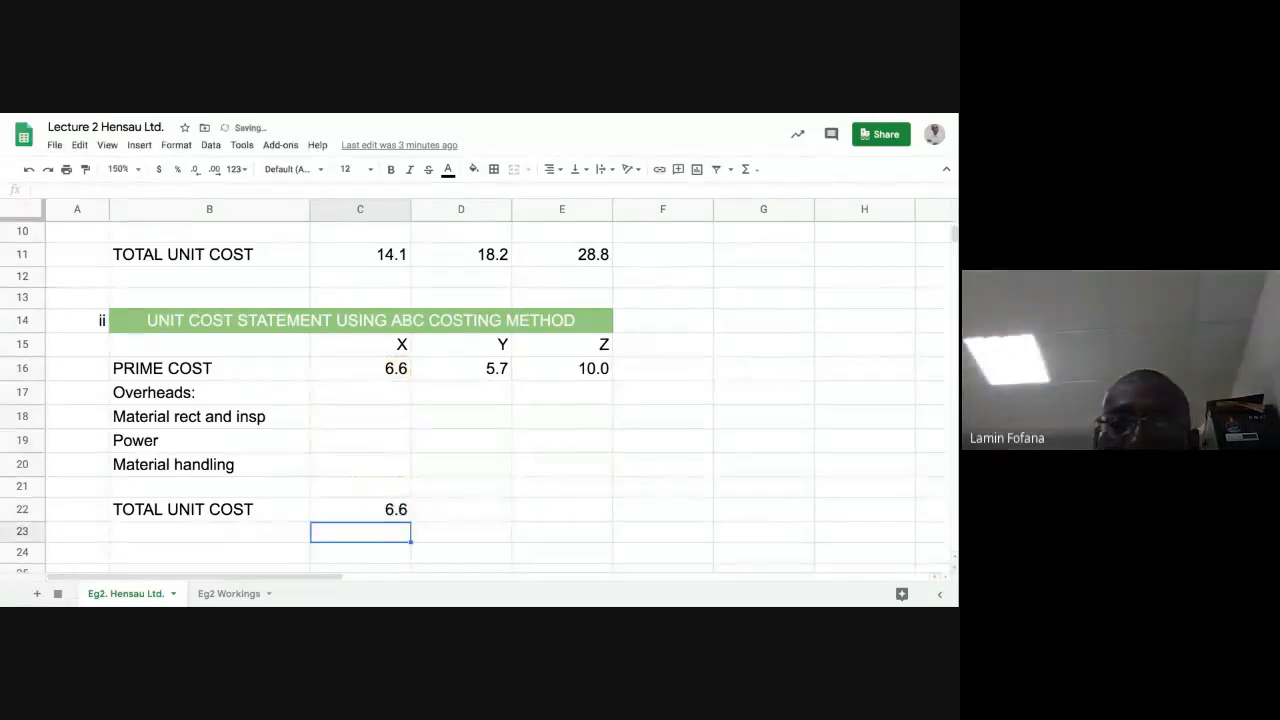
left_click(388, 510)
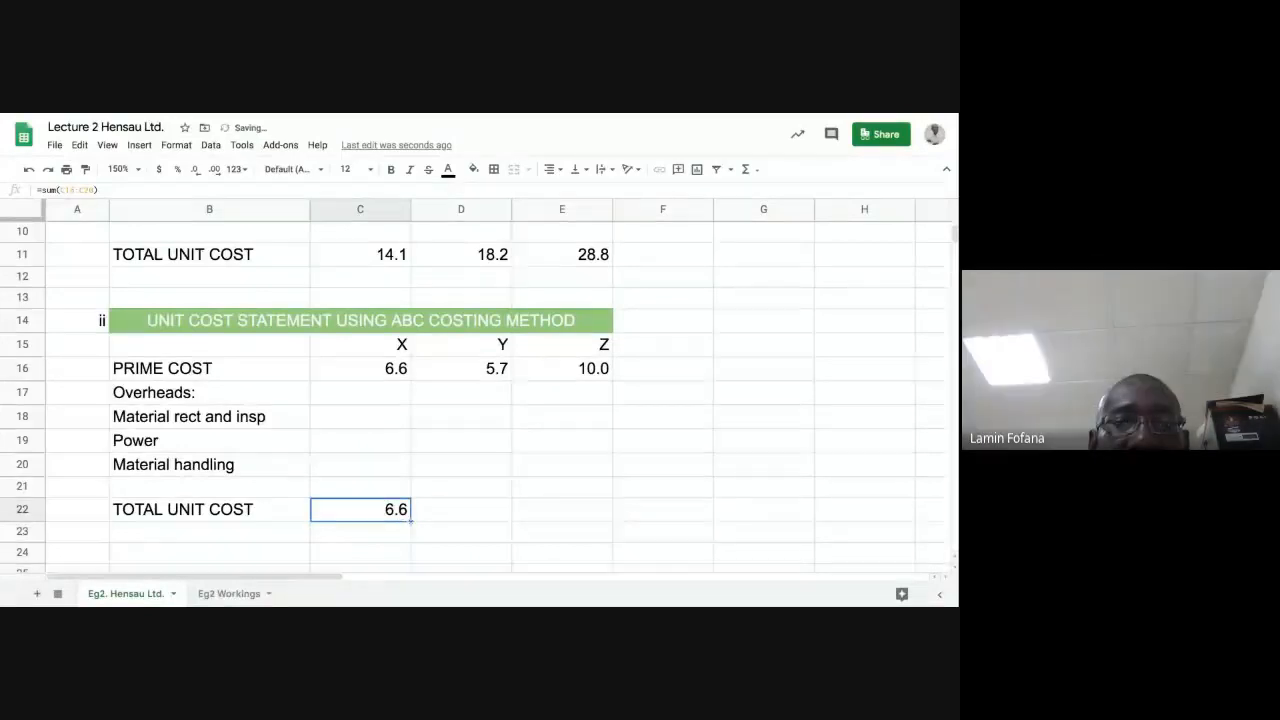
left_click_drag(411, 521, 590, 522)
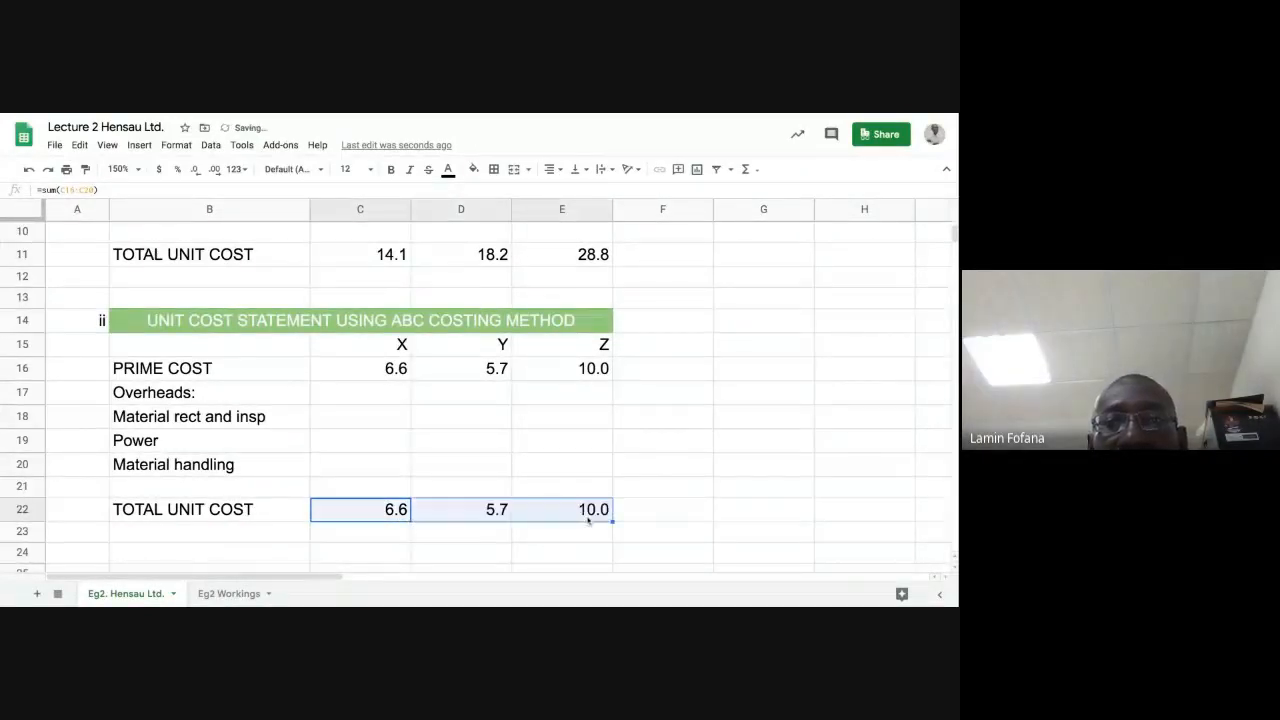
left_click(586, 533)
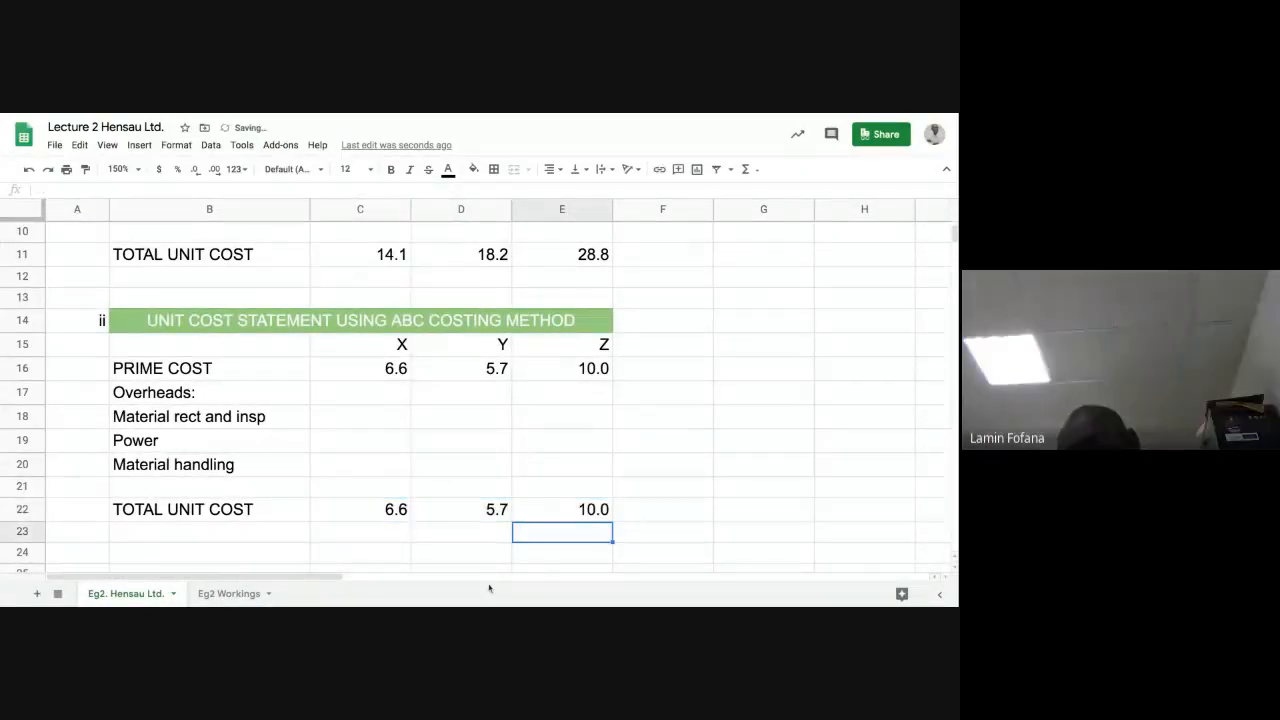
Enter the working reference "W3" in B21 of the Eg2 Workings sheet, below the FOAR row
left_click(224, 593)
scroll(240, 471, "down", 2)
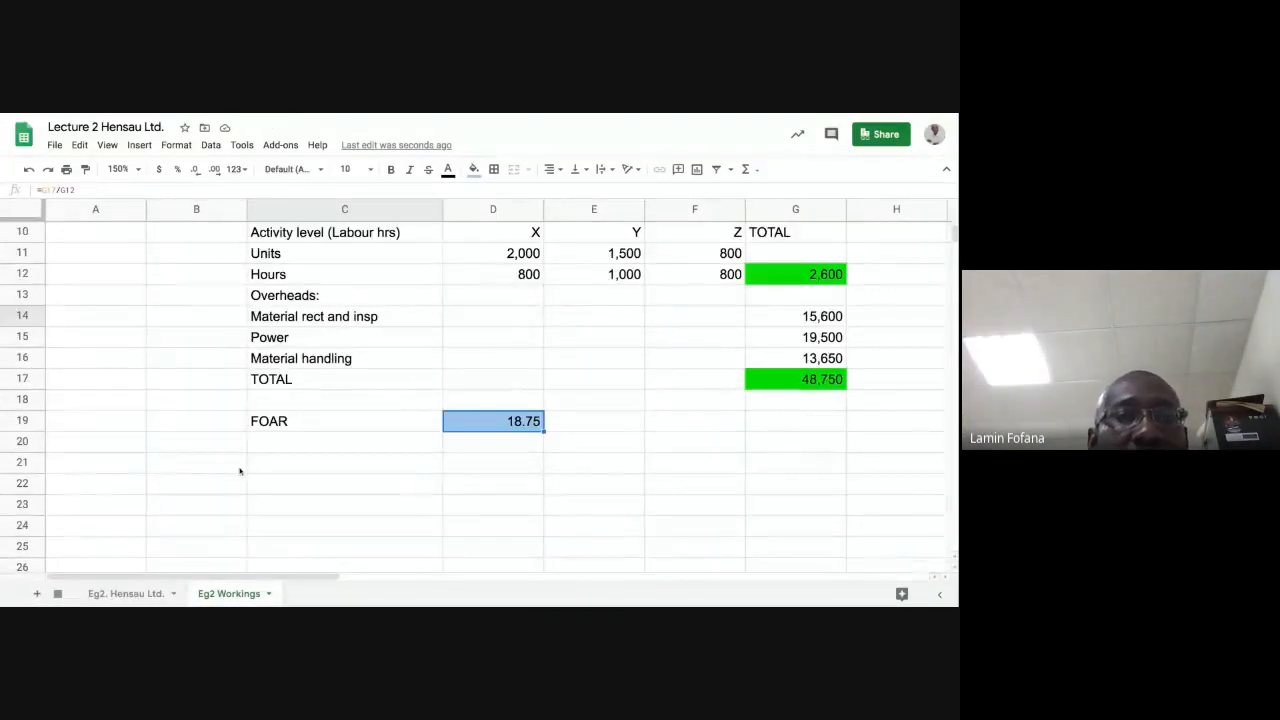
left_click(414, 447)
scroll(220, 310, "up", 2)
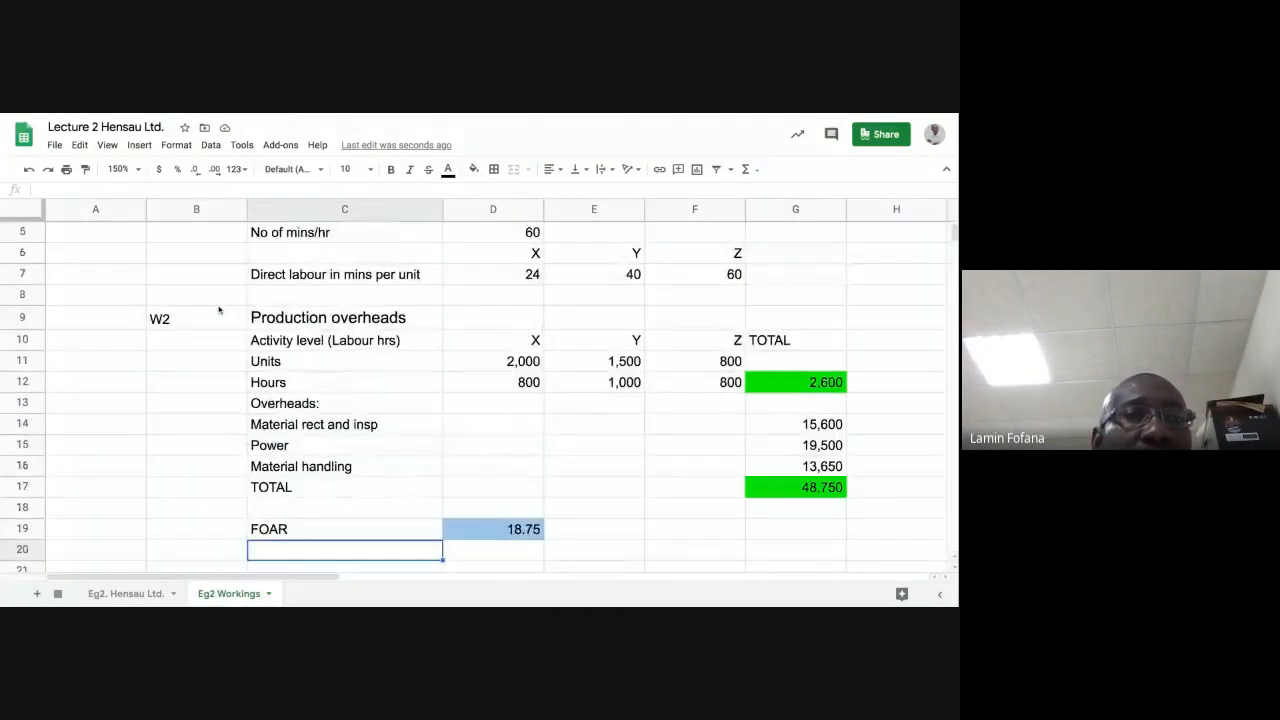
scroll(219, 314, "down", 2)
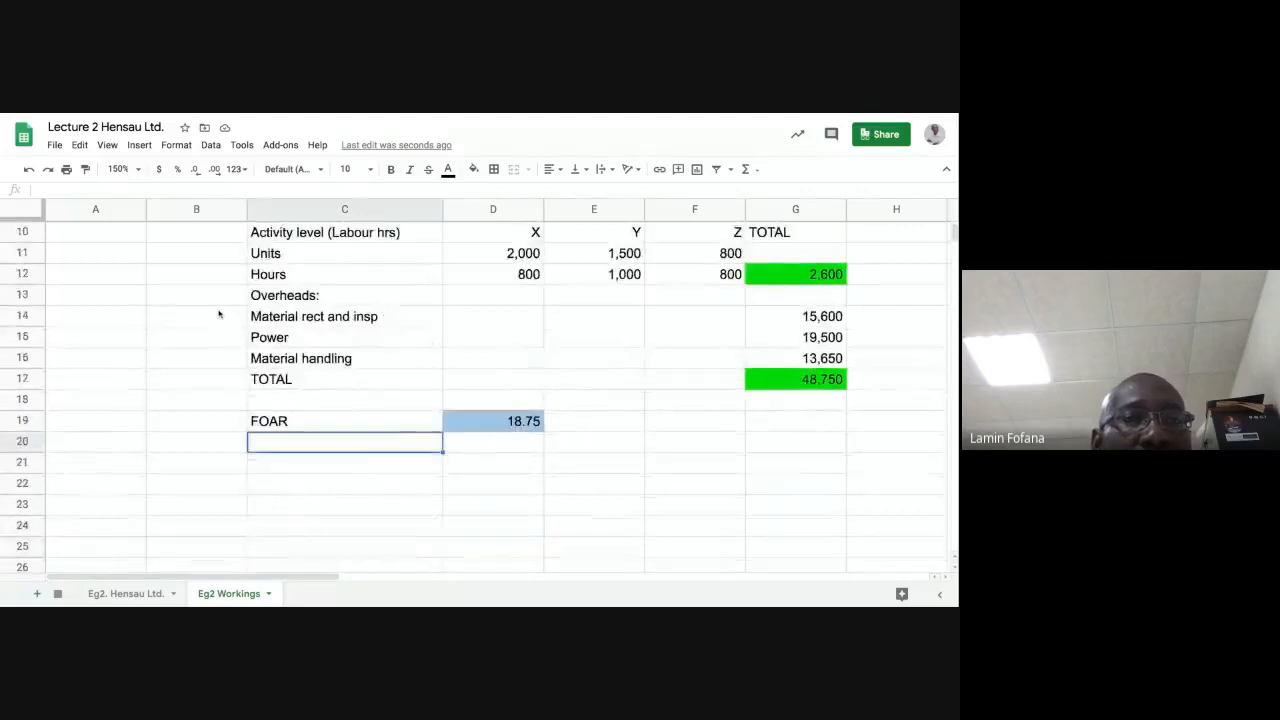
left_click(189, 466)
type("w3")
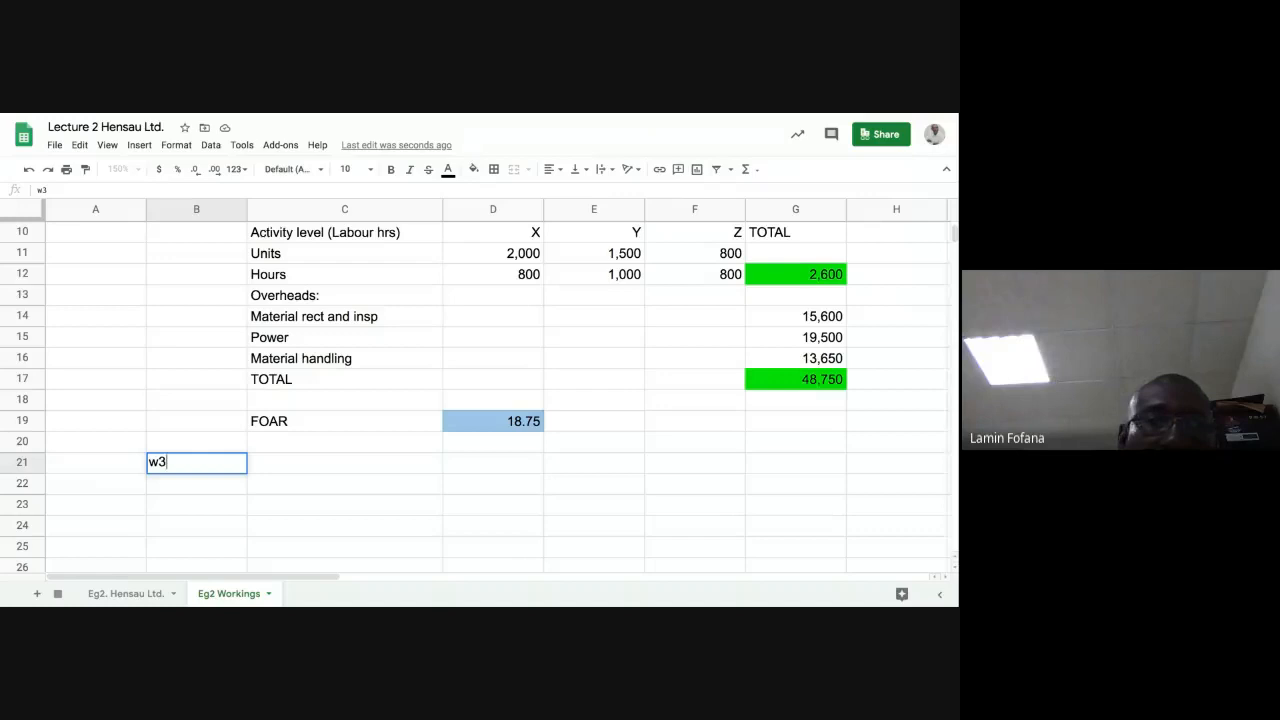
key("Escape")
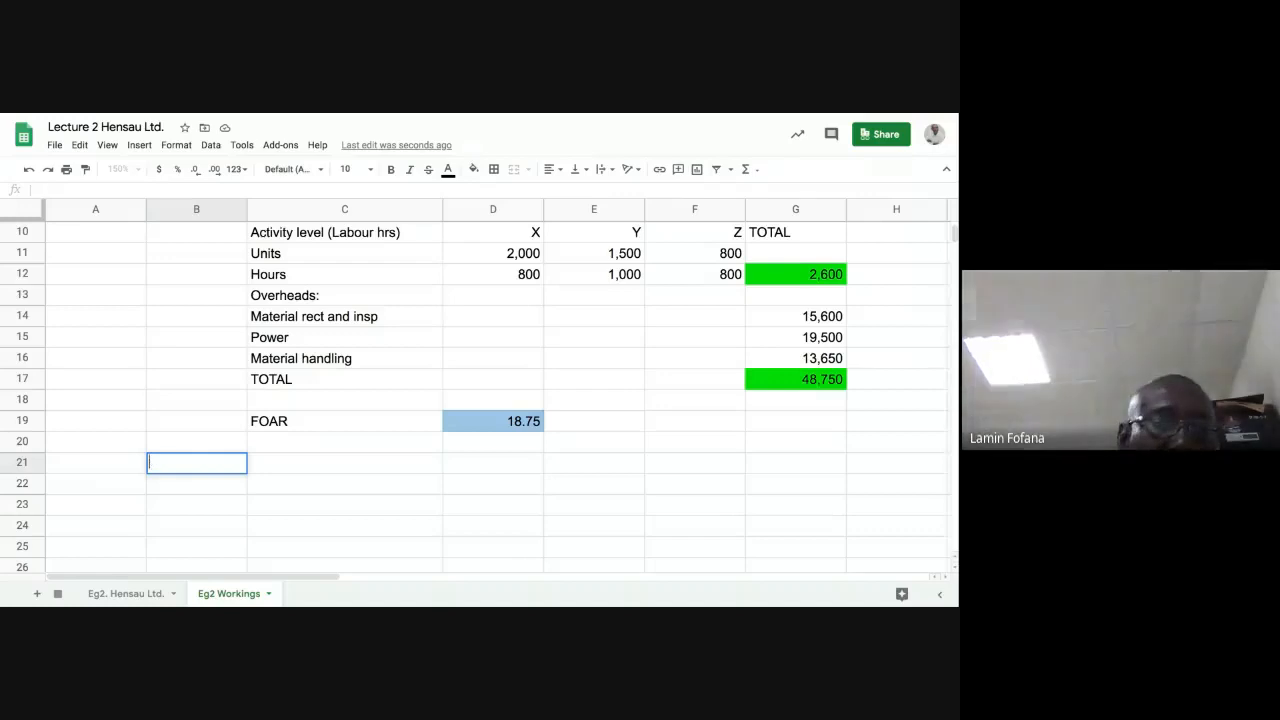
type("W")
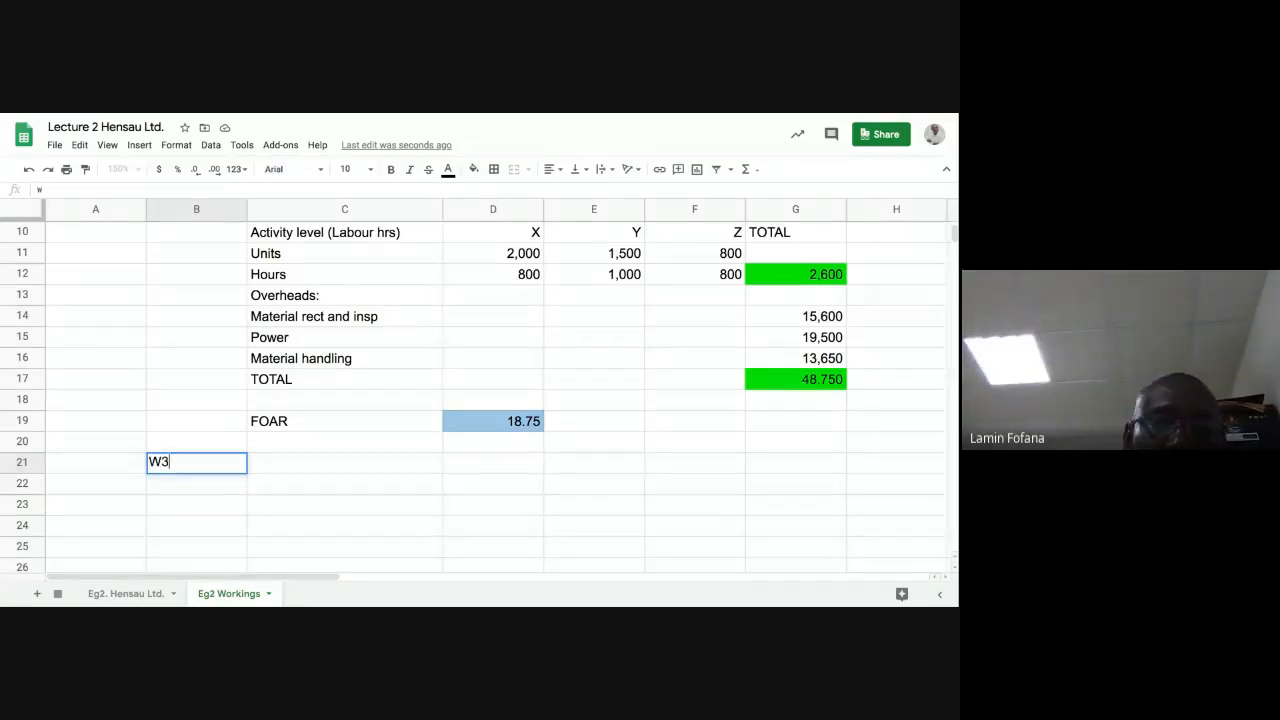
type("3")
key("Return")
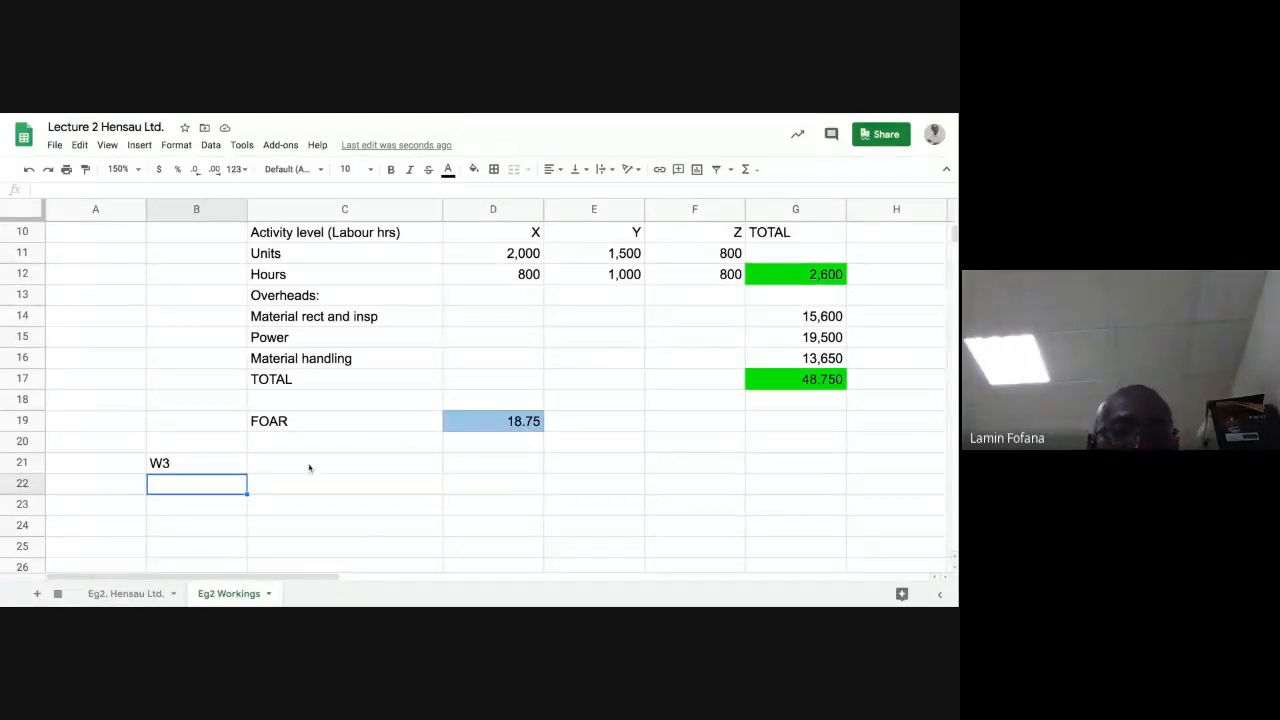
Enter the heading "Cost driver calculations" in C21 beside the W3 reference
left_click(188, 464)
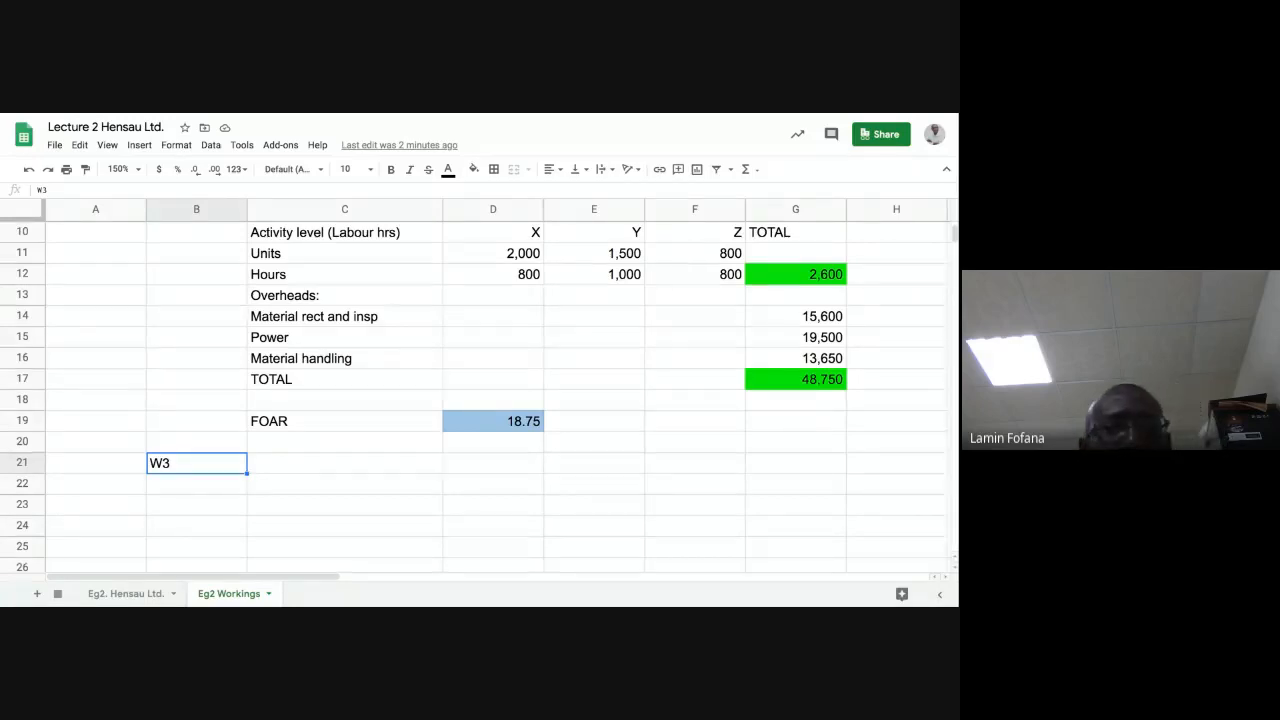
left_click(345, 463)
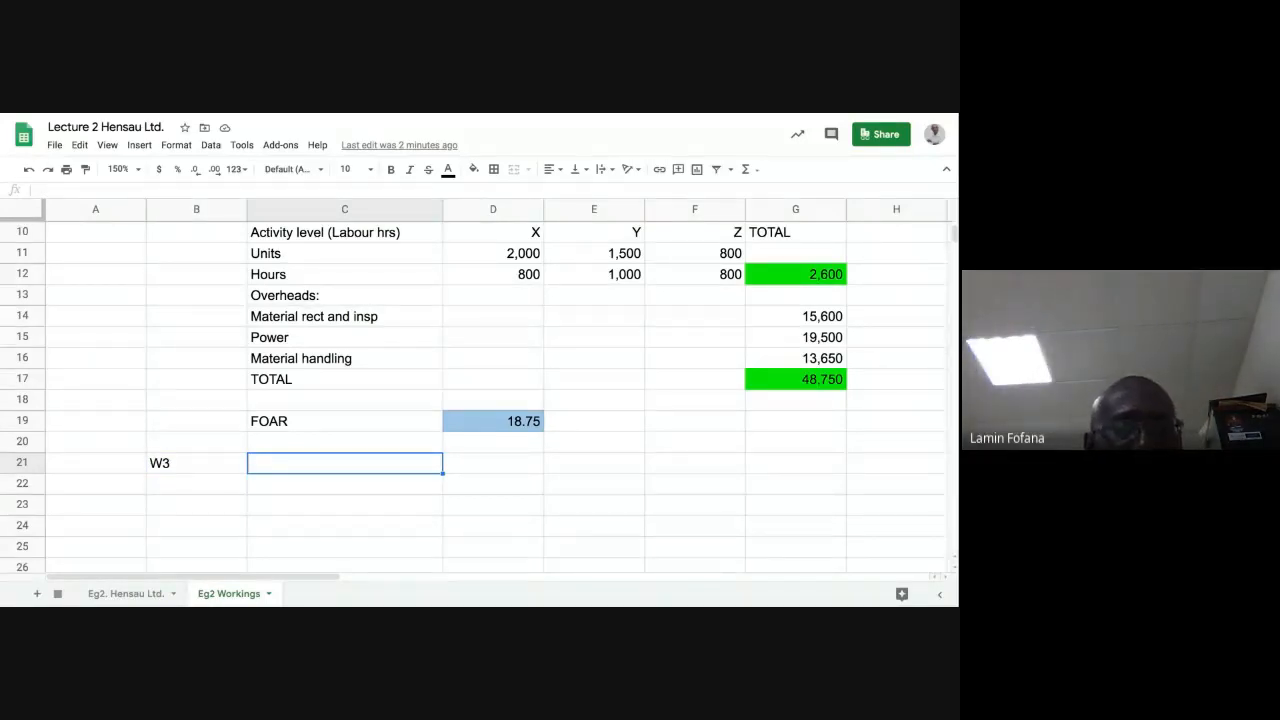
type("COST")
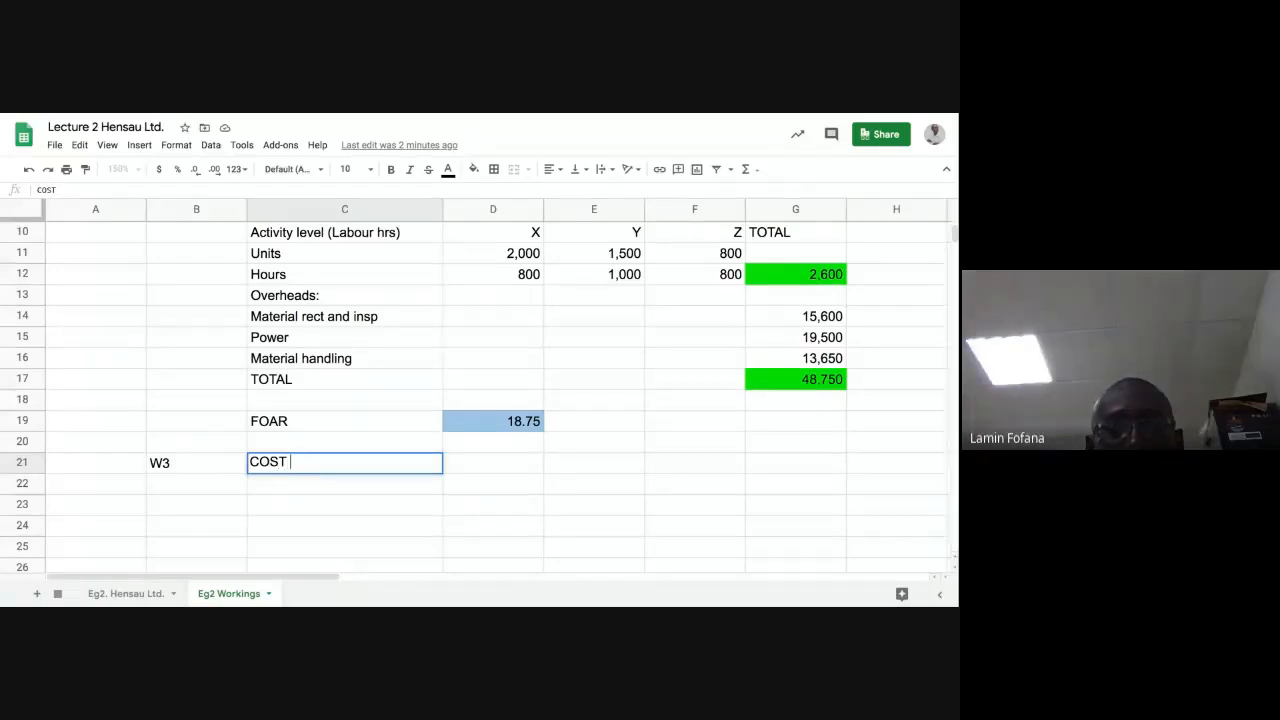
key("BackSpace")
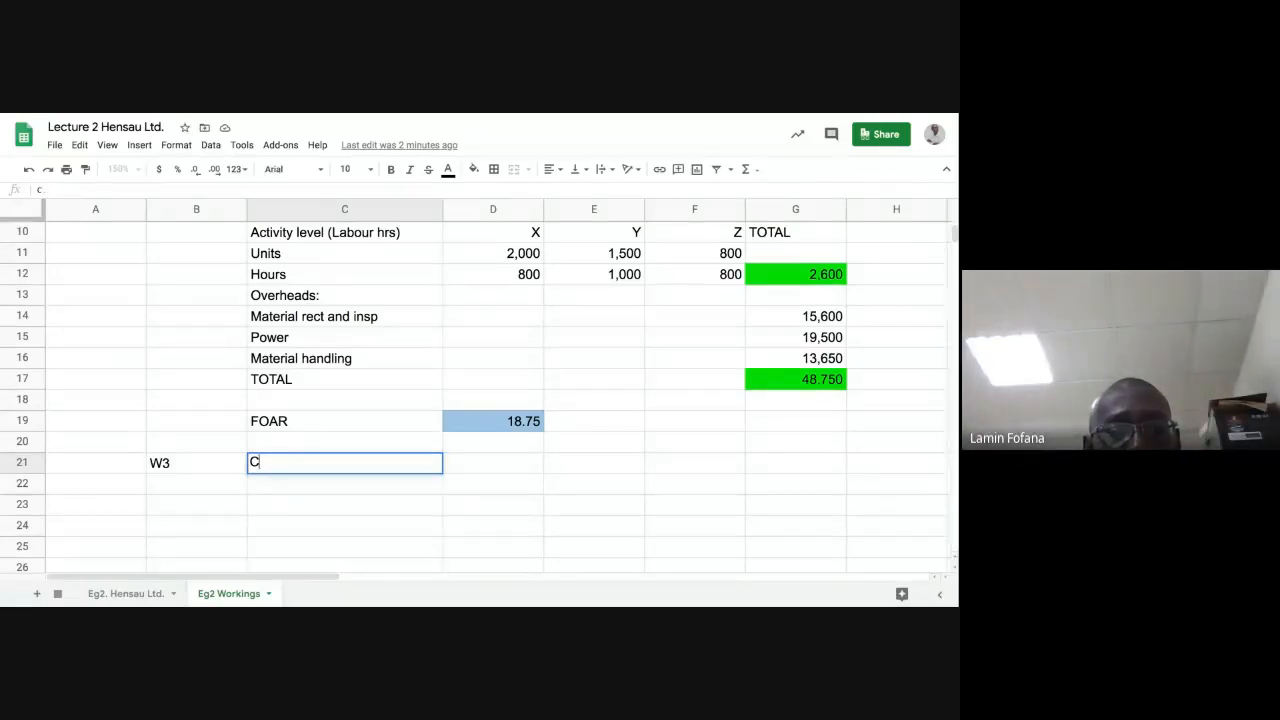
type("ost")
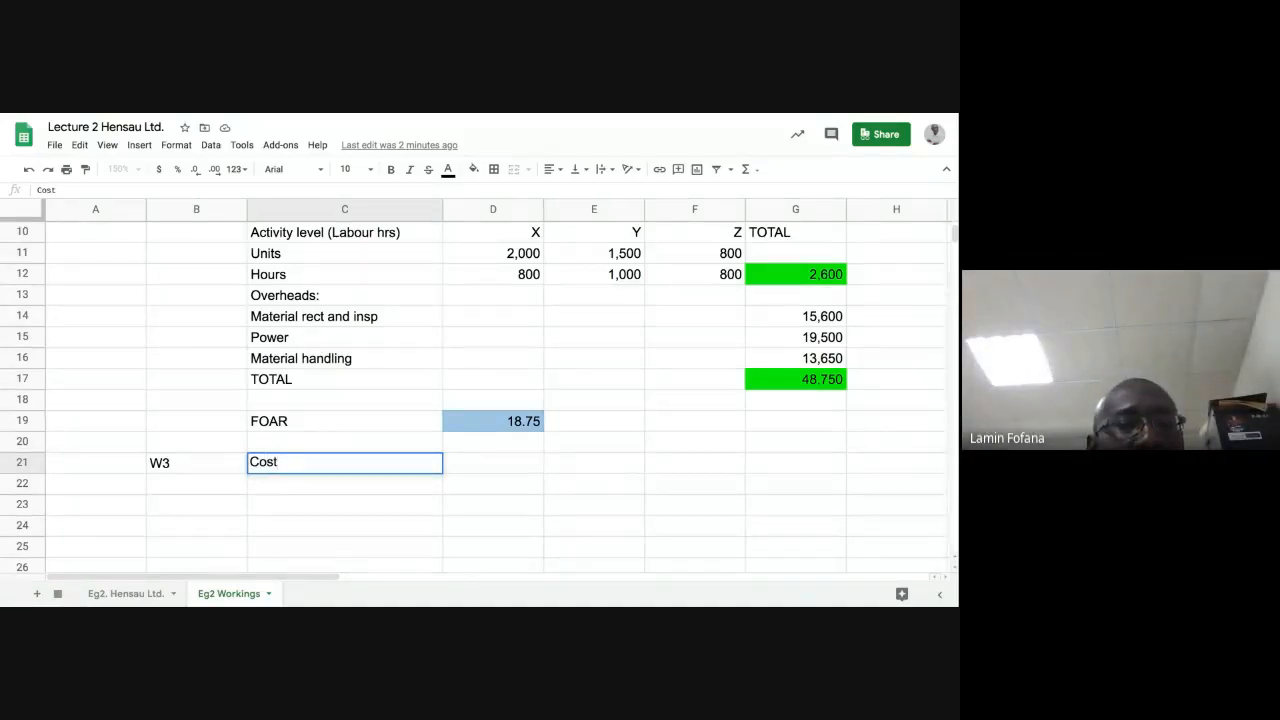
type("dr")
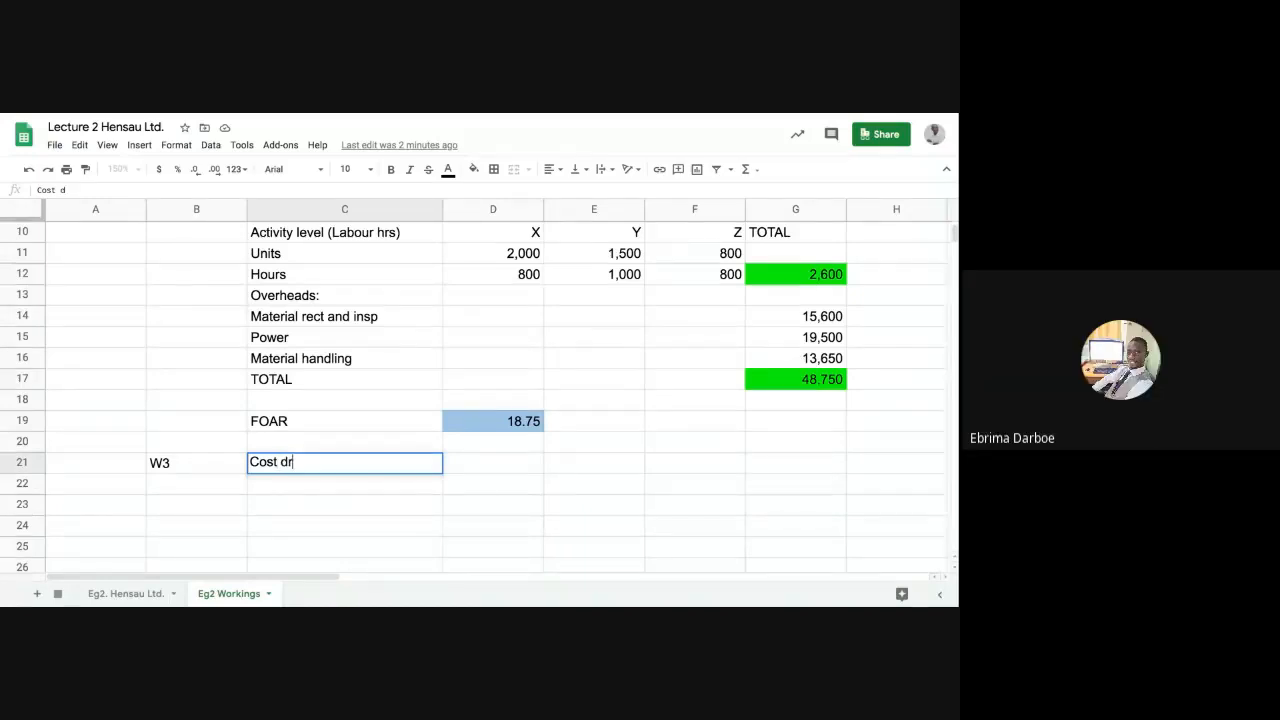
type("iver")
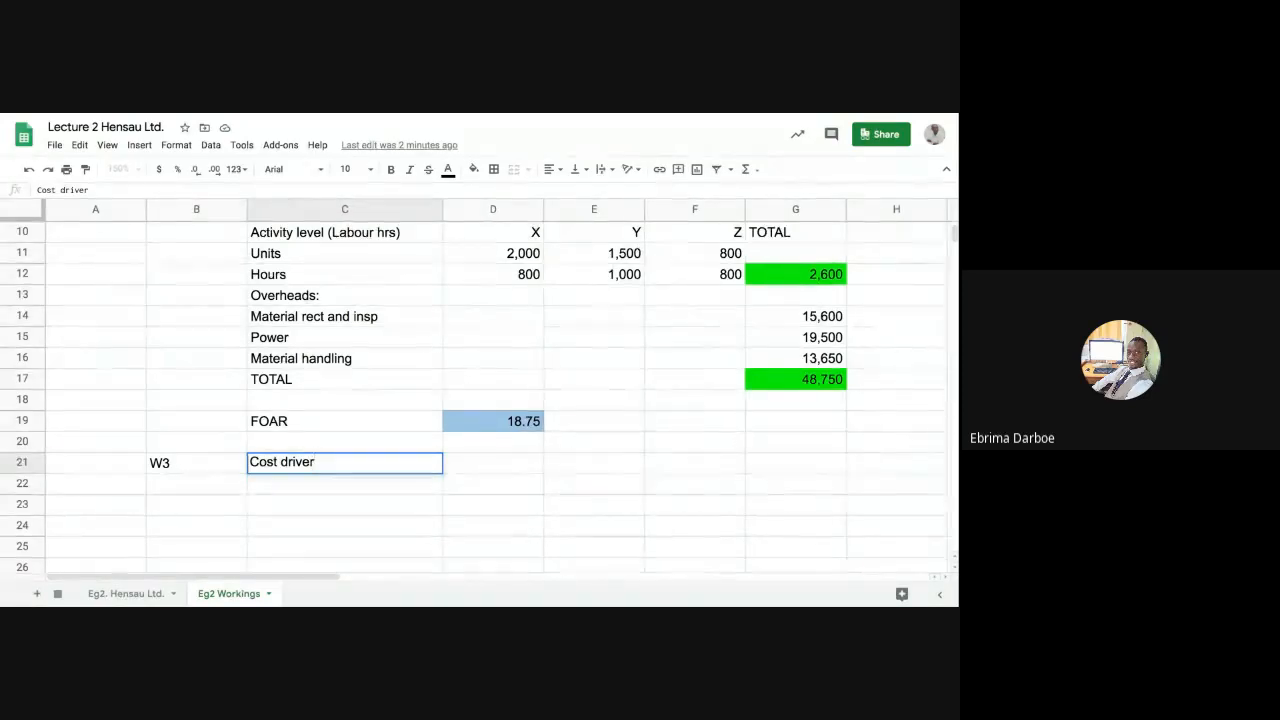
type(" cal")
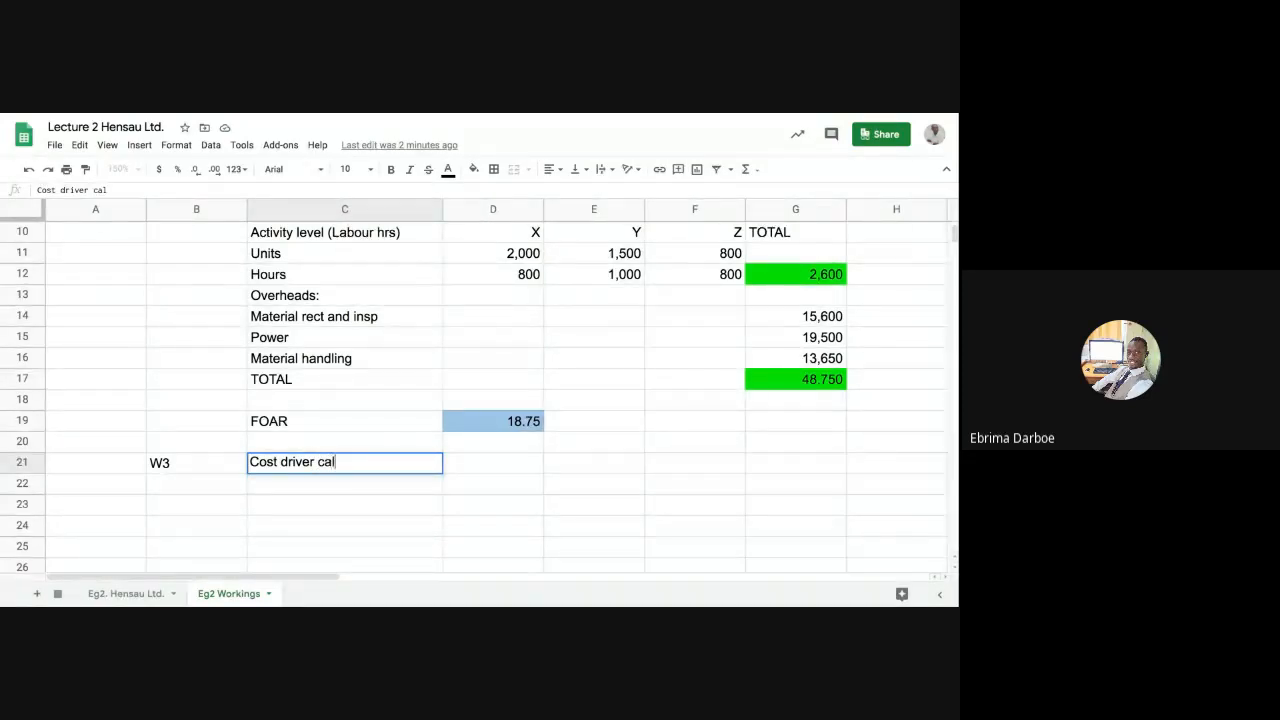
type("culations")
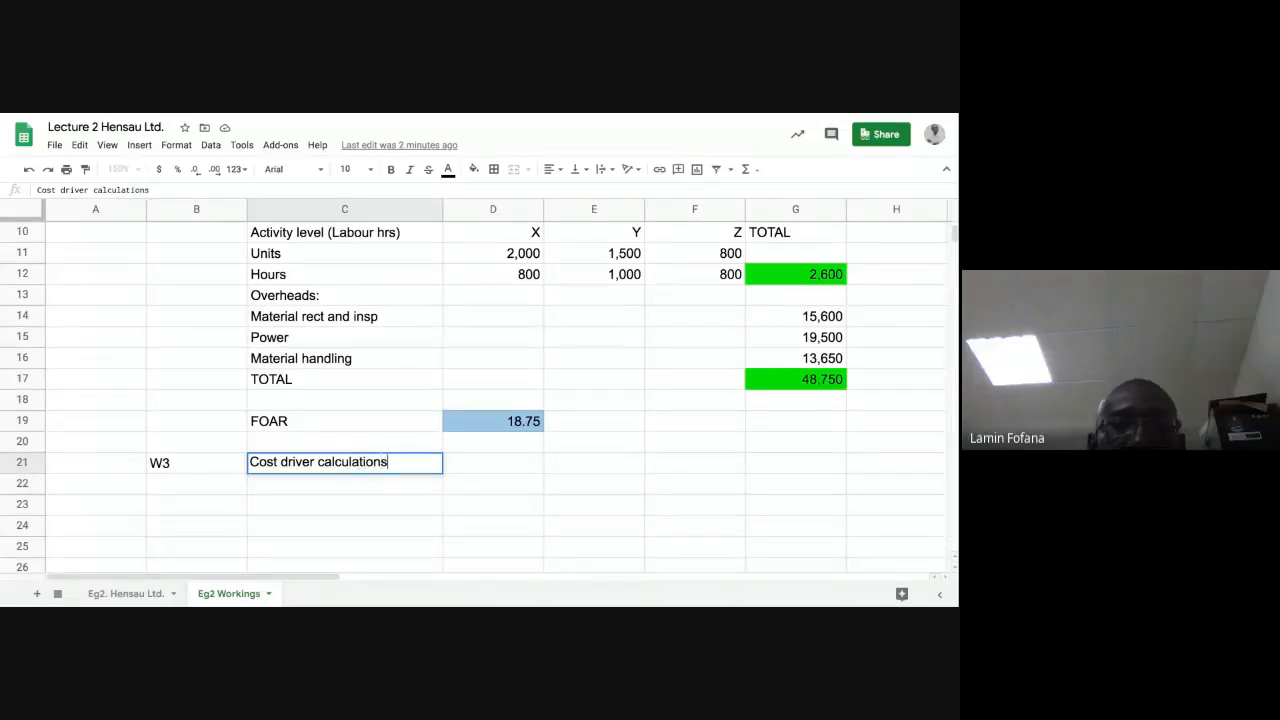
key("Return")
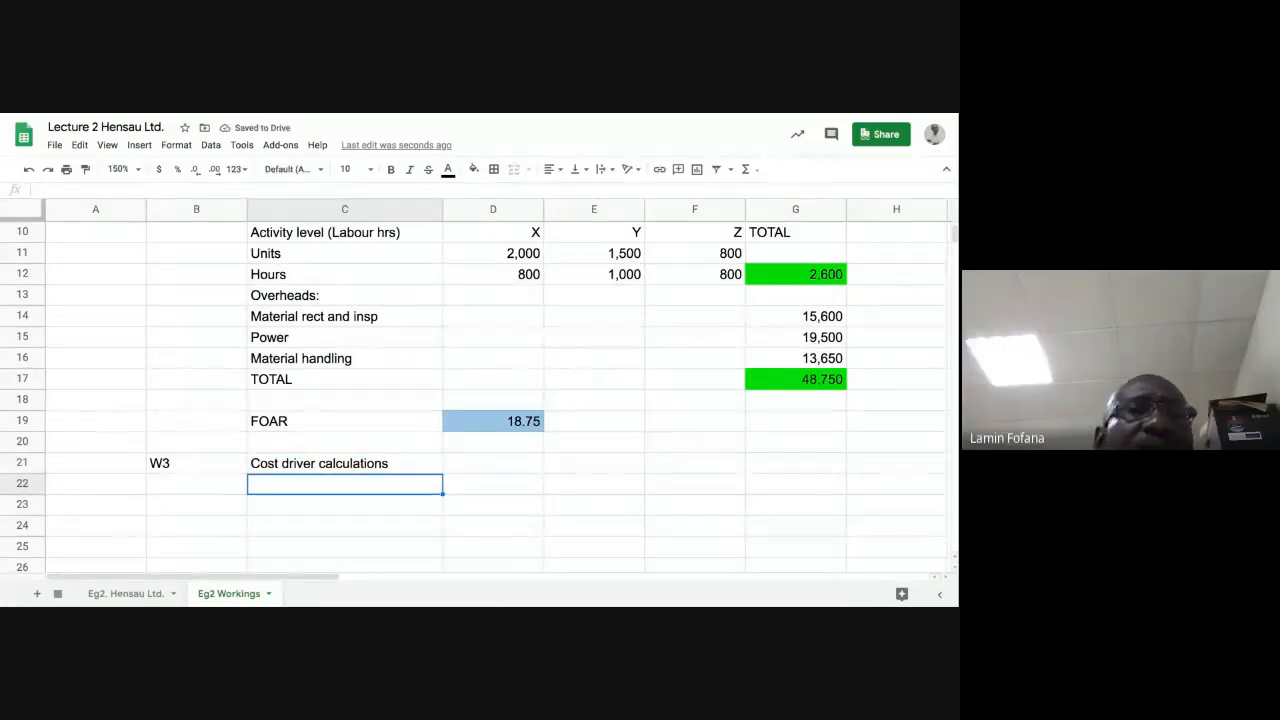
Enter the row label "No of batches" in C22, under the Cost driver calculations heading
left_click(340, 467)
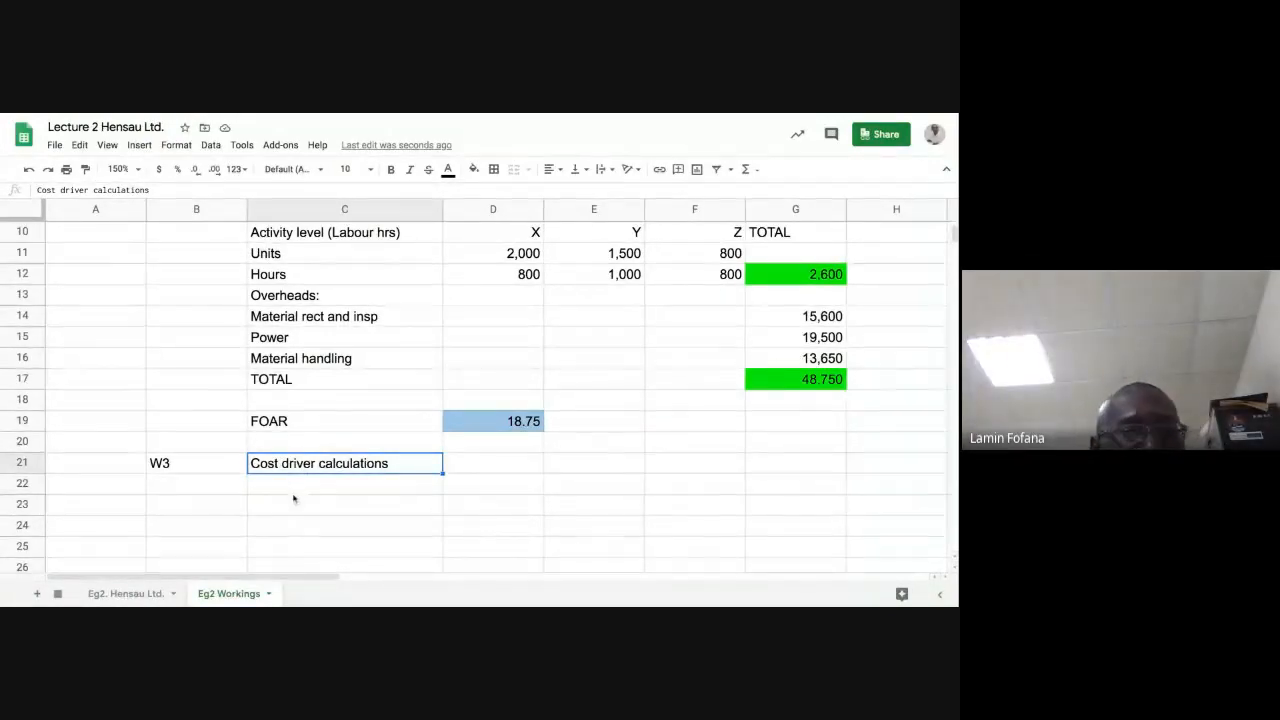
key("Down")
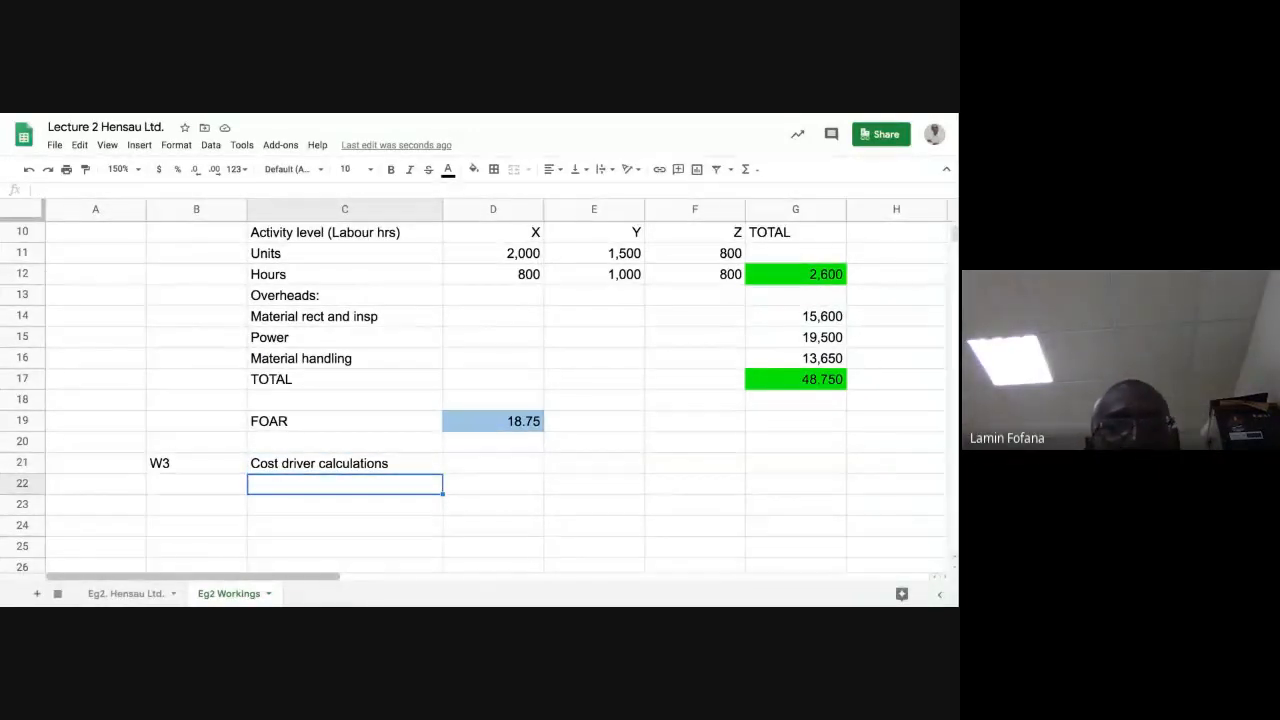
type("No")
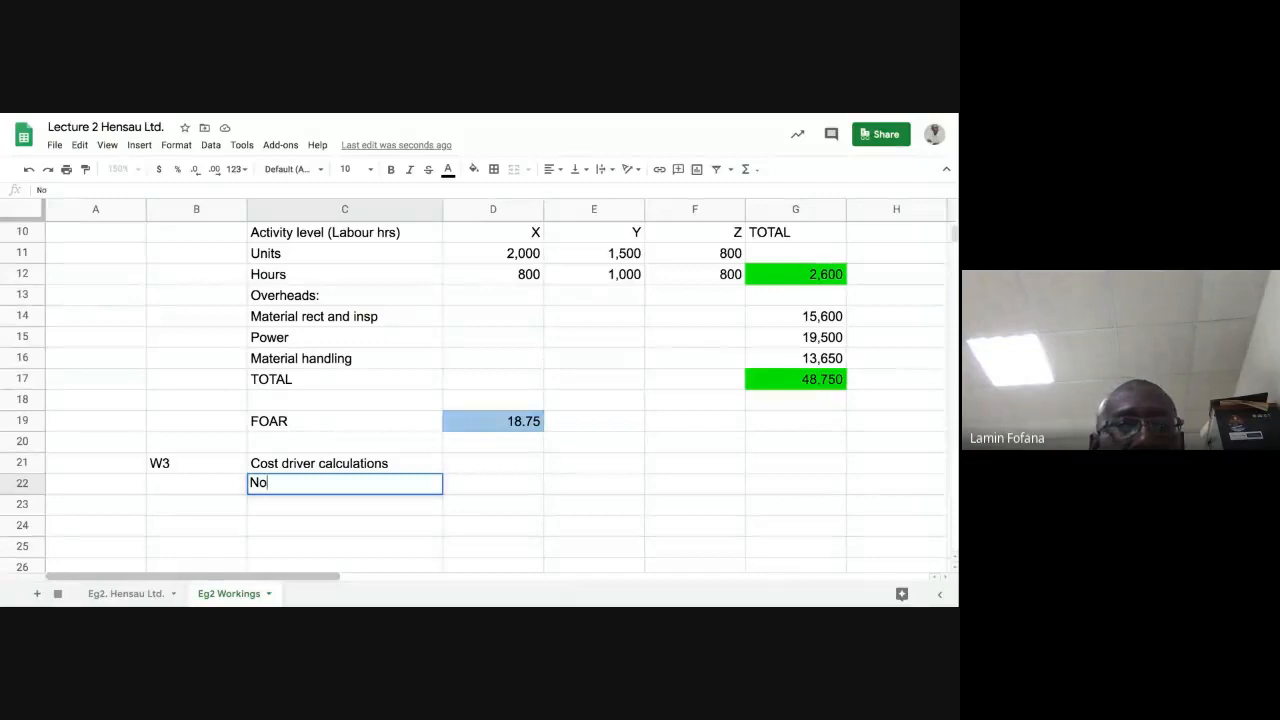
type(" of batch")
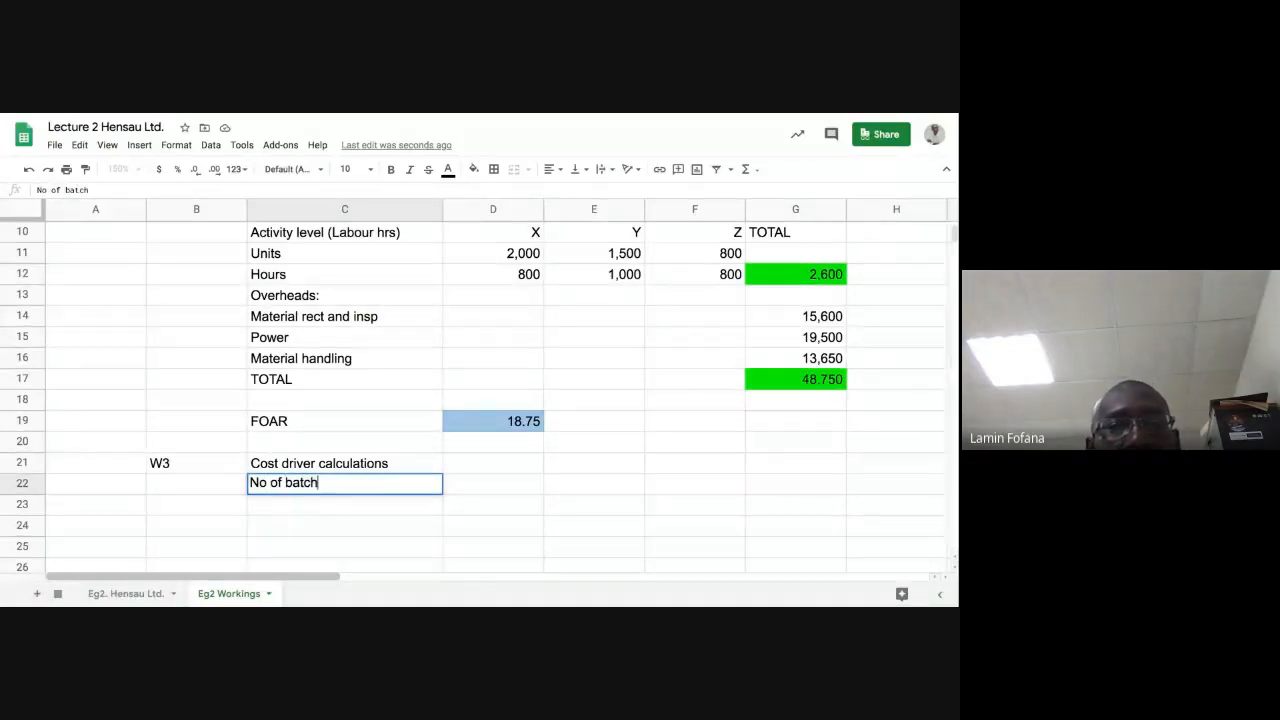
type("e")
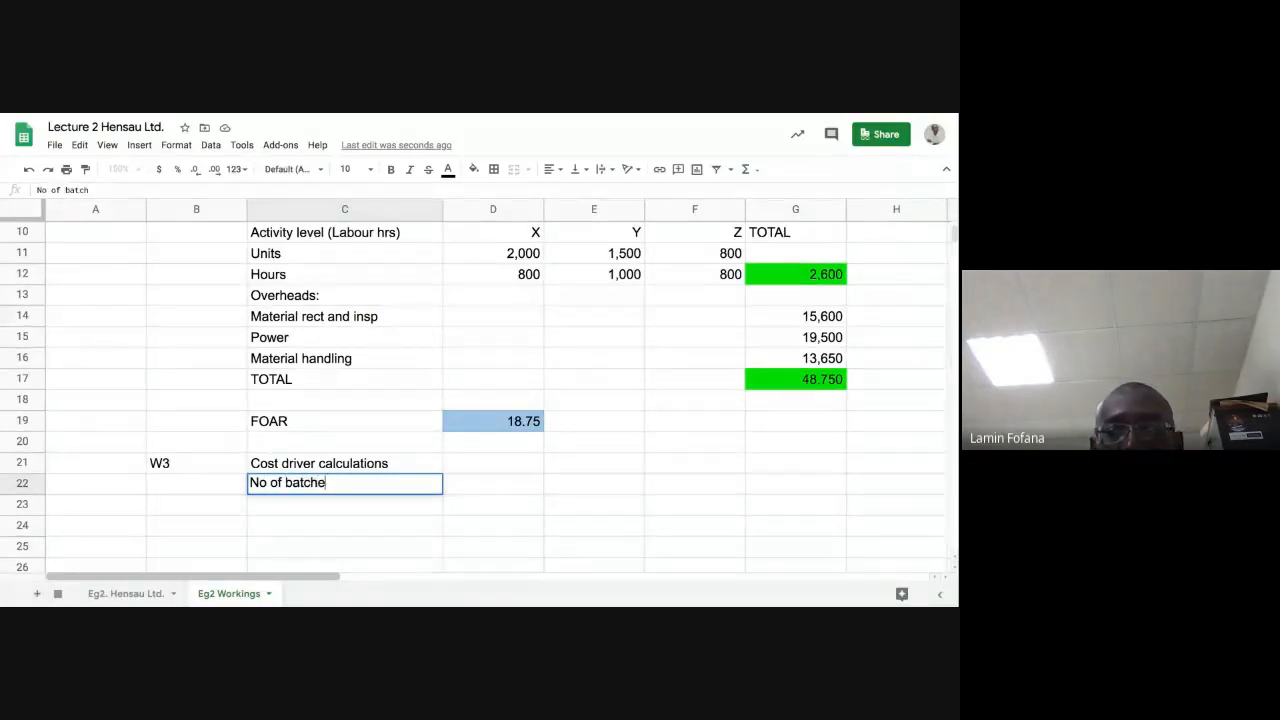
type("s")
key("Return")
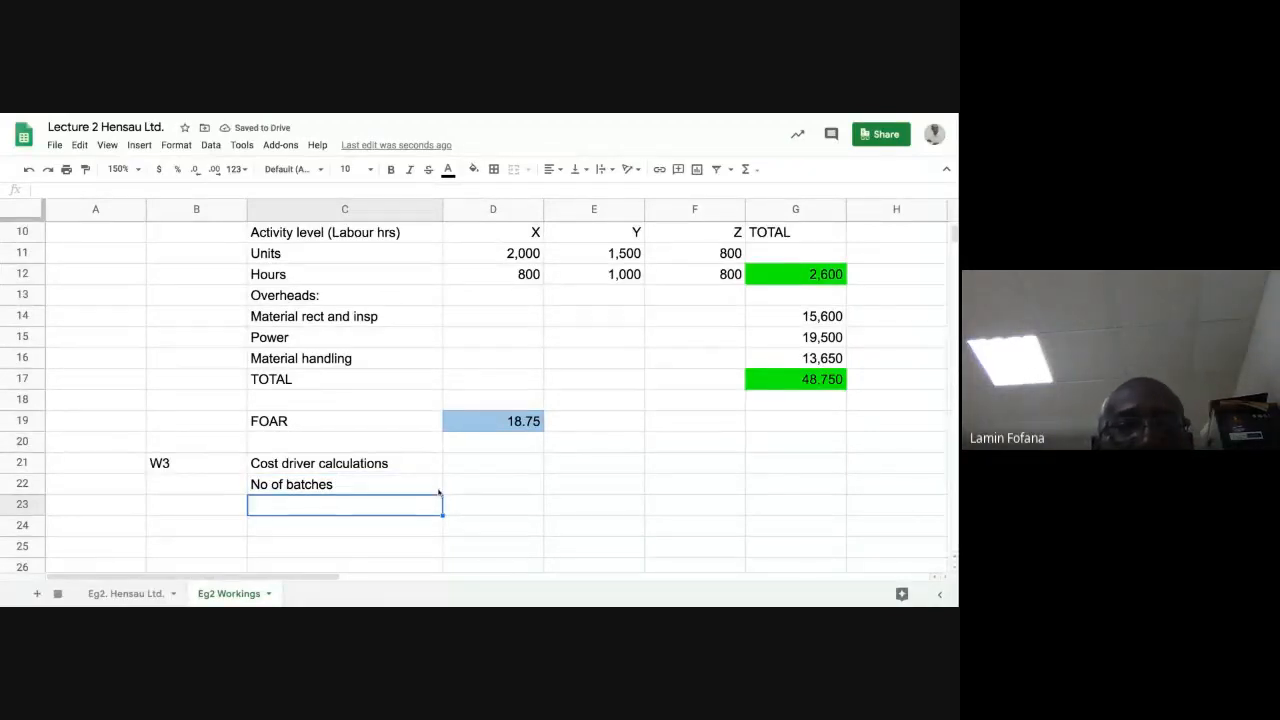
Link D21 to the X heading in D10 and fill the formula across to G21 for the product and TOTAL headings
left_click(485, 464)
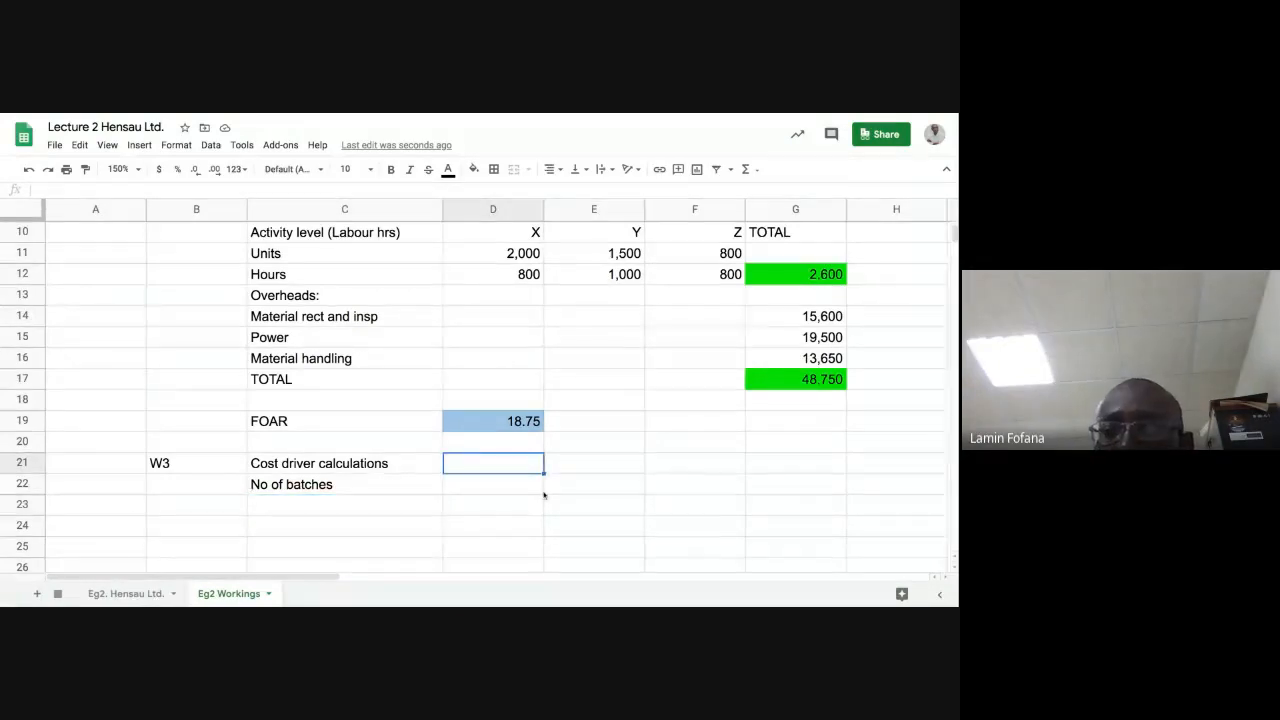
type("=")
scroll(588, 491, "up", 3)
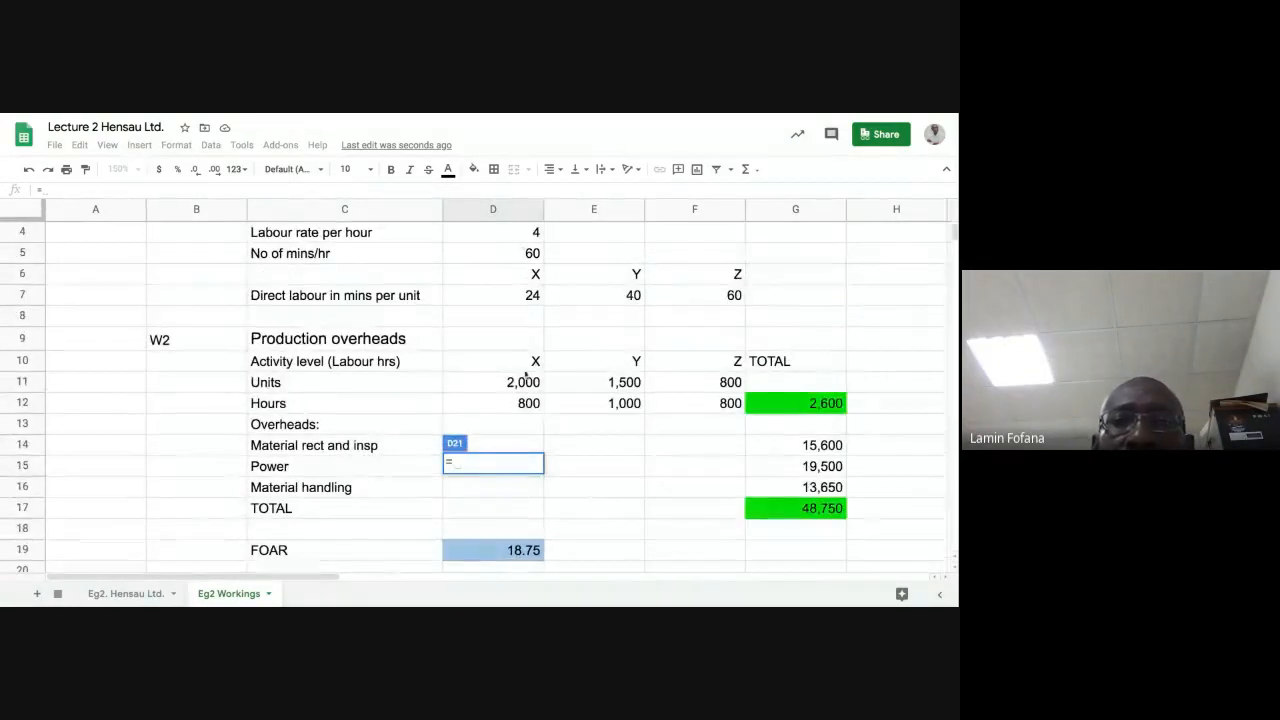
left_click(522, 361)
key("Return")
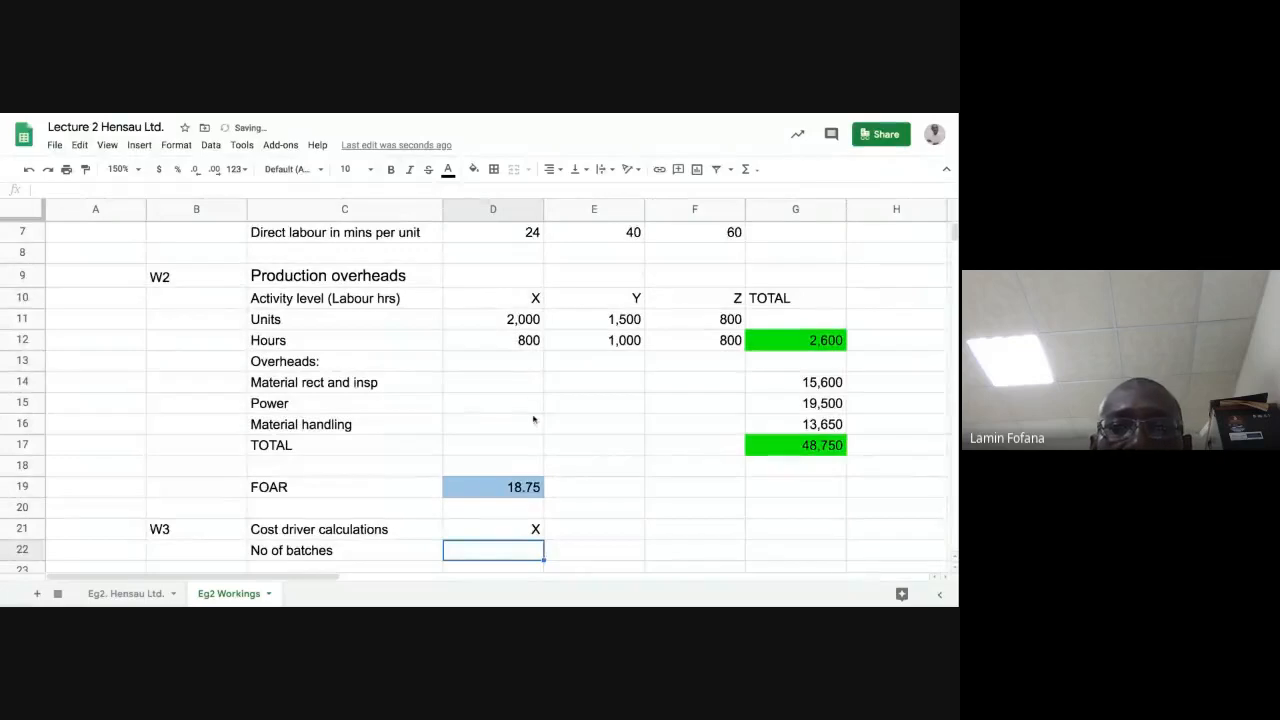
left_click(514, 533)
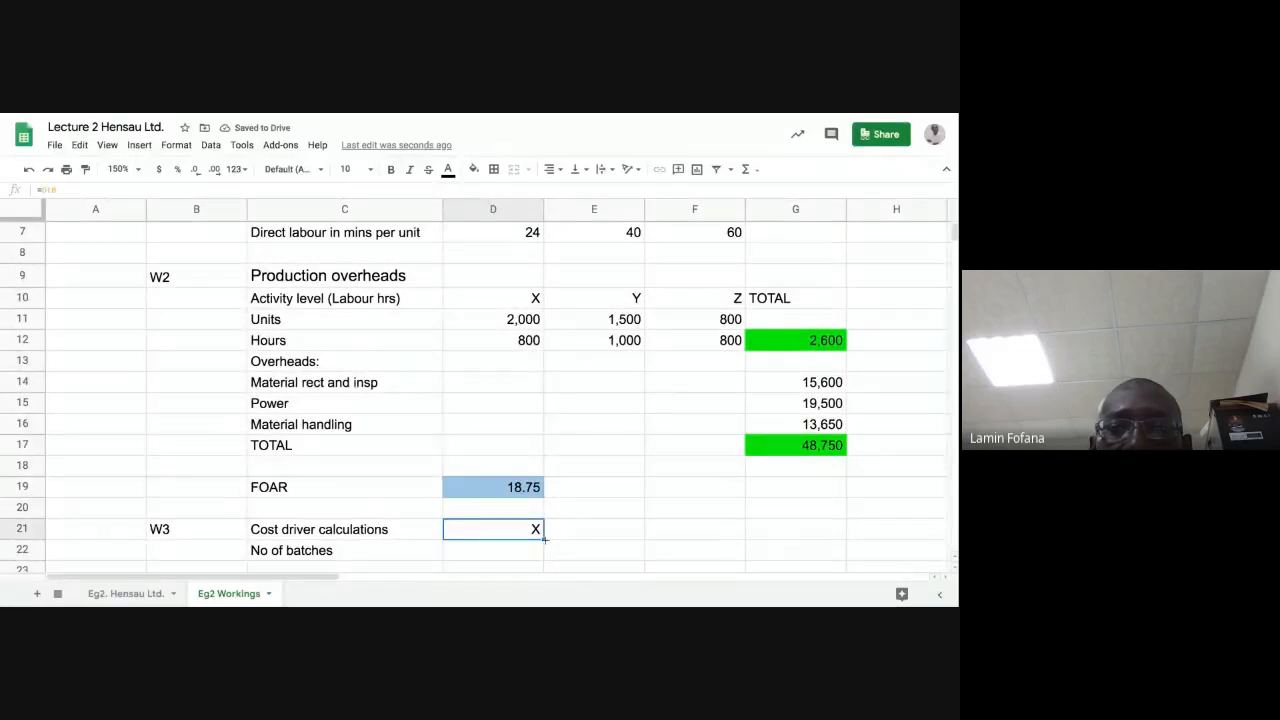
left_click_drag(544, 539, 783, 537)
left_click(766, 551)
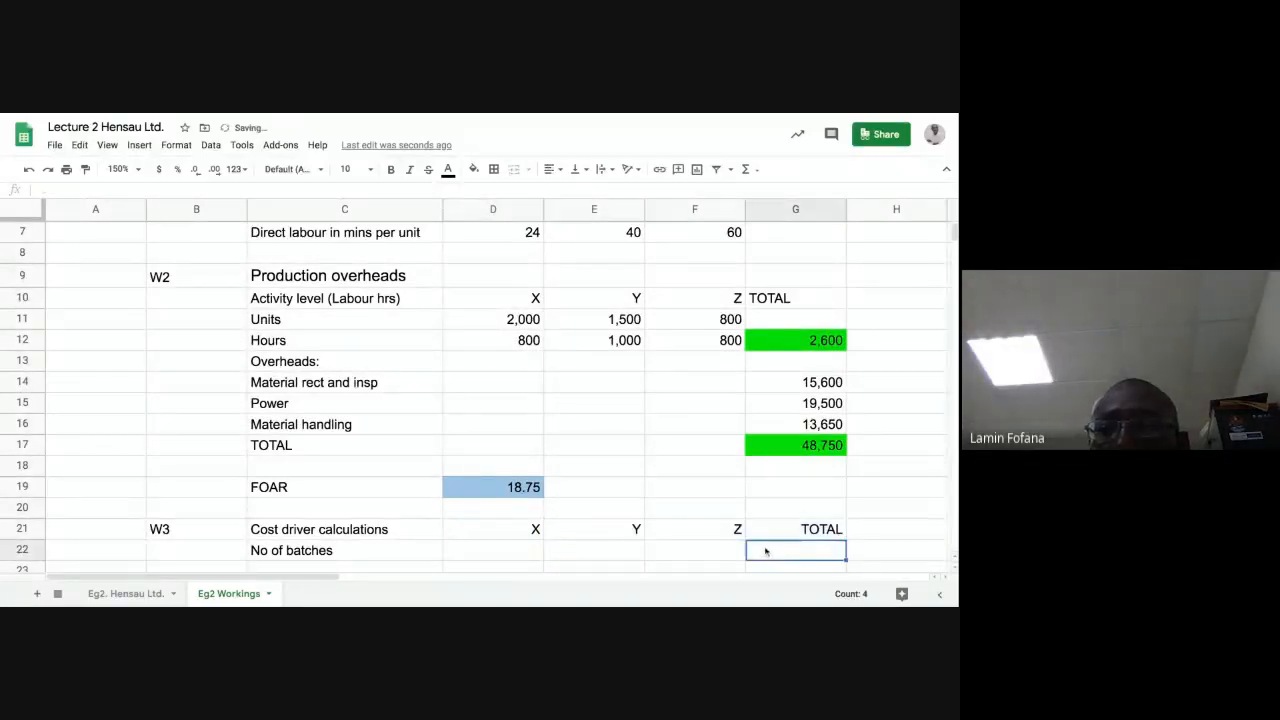
Enter the number of batches in row 22 as 10 for X, 5 for Y and 16 for Z
scroll(499, 570, "down", 1)
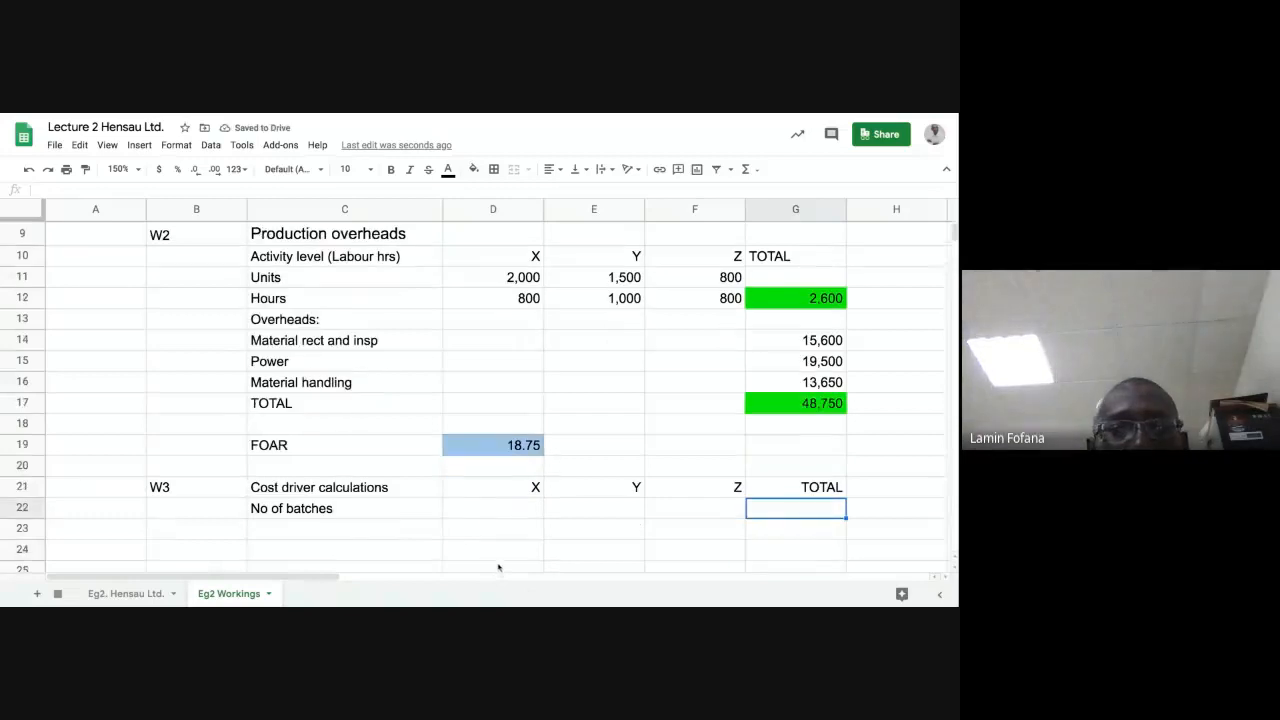
left_click(495, 513)
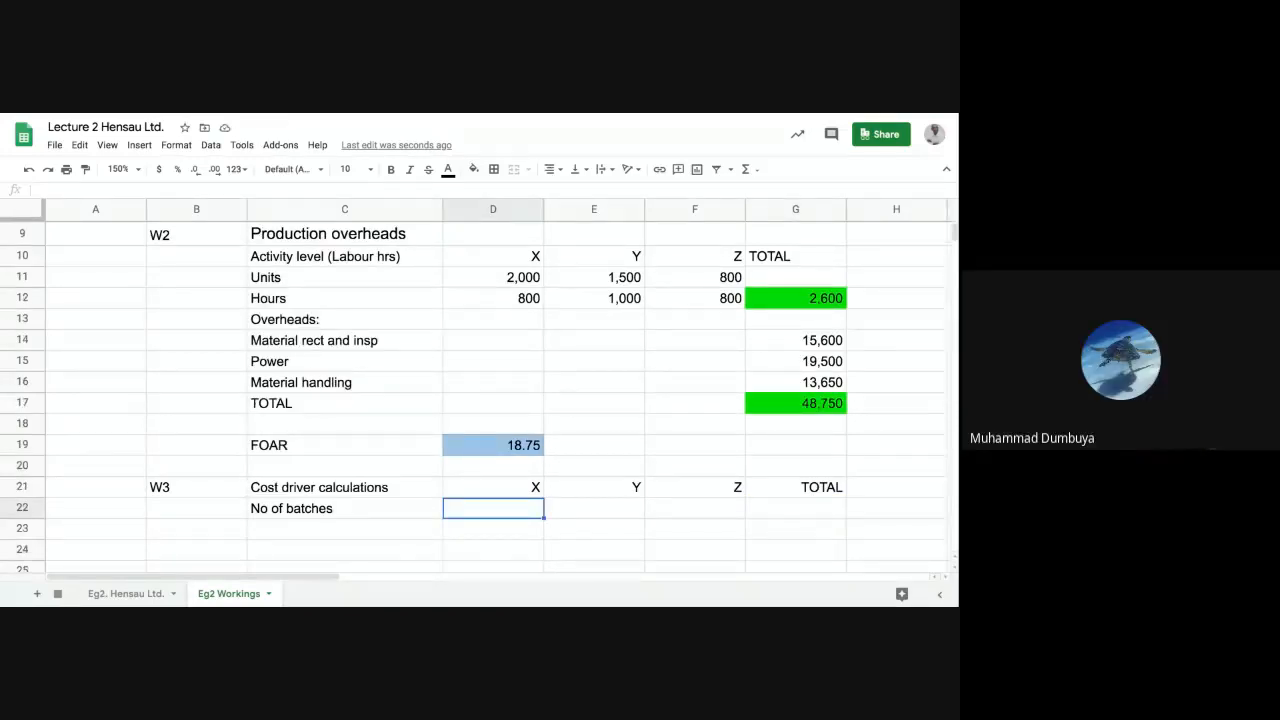
type("10")
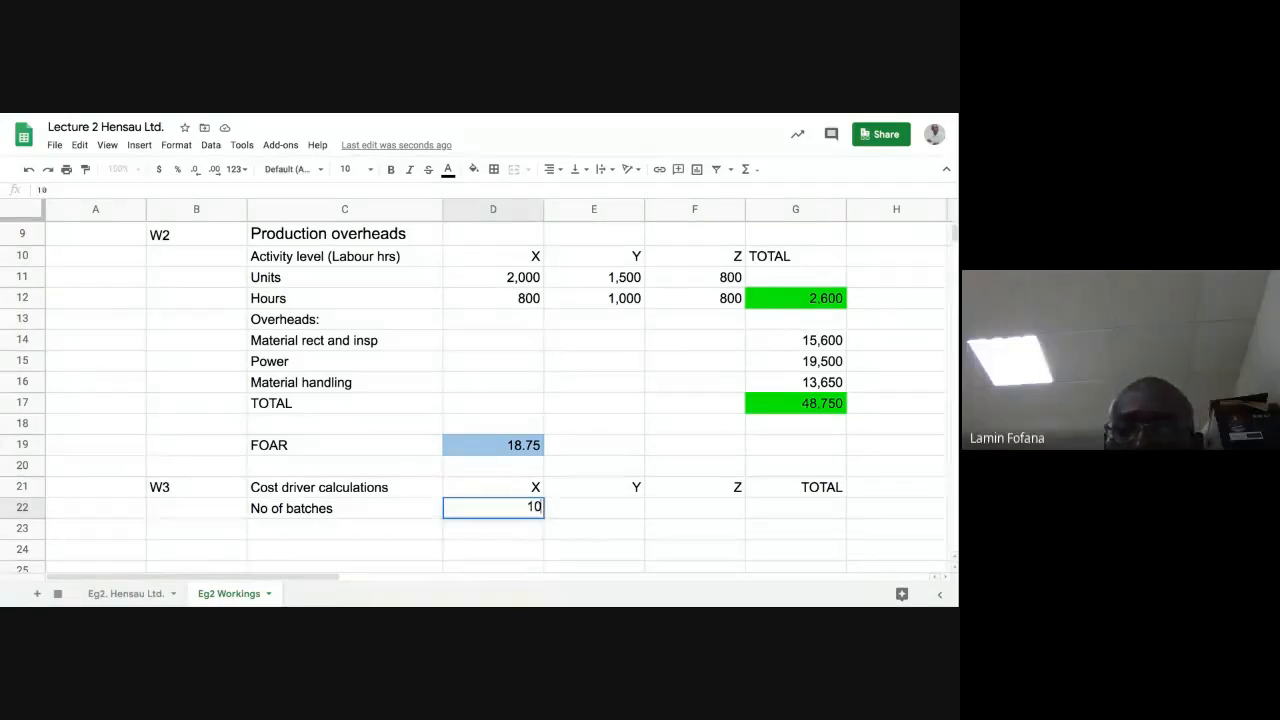
key("Tab")
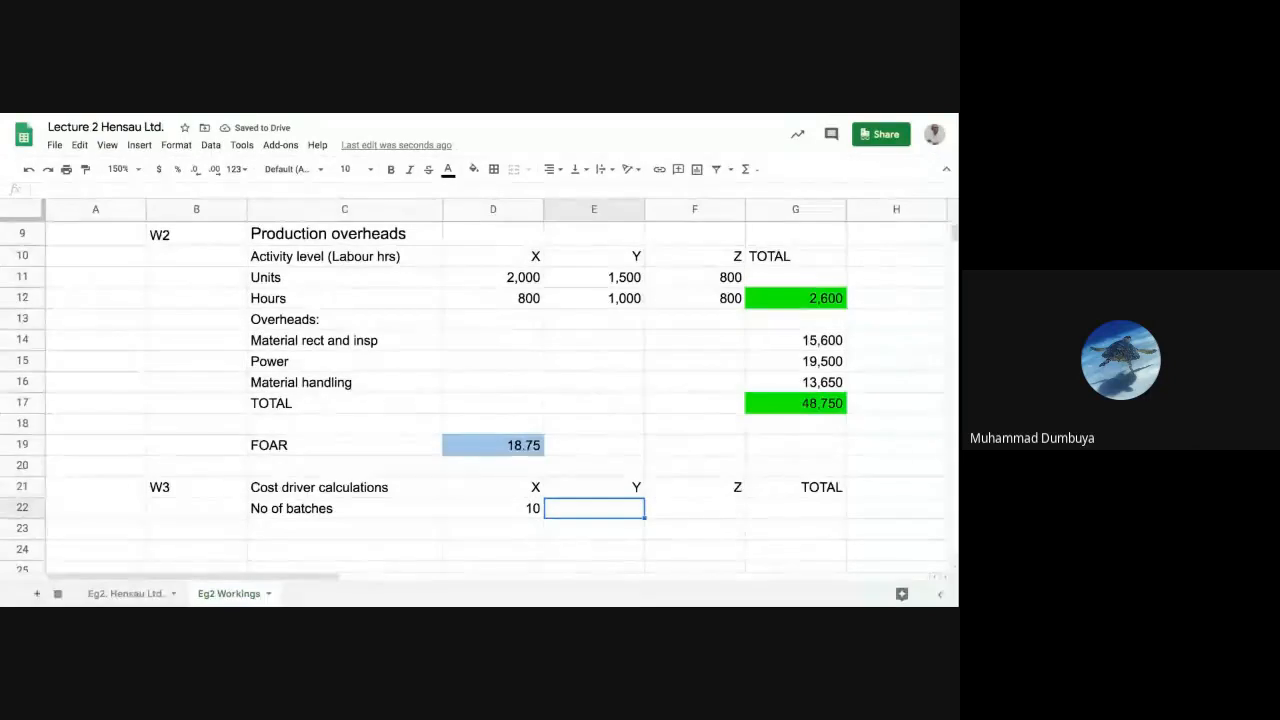
type("5")
key("Tab")
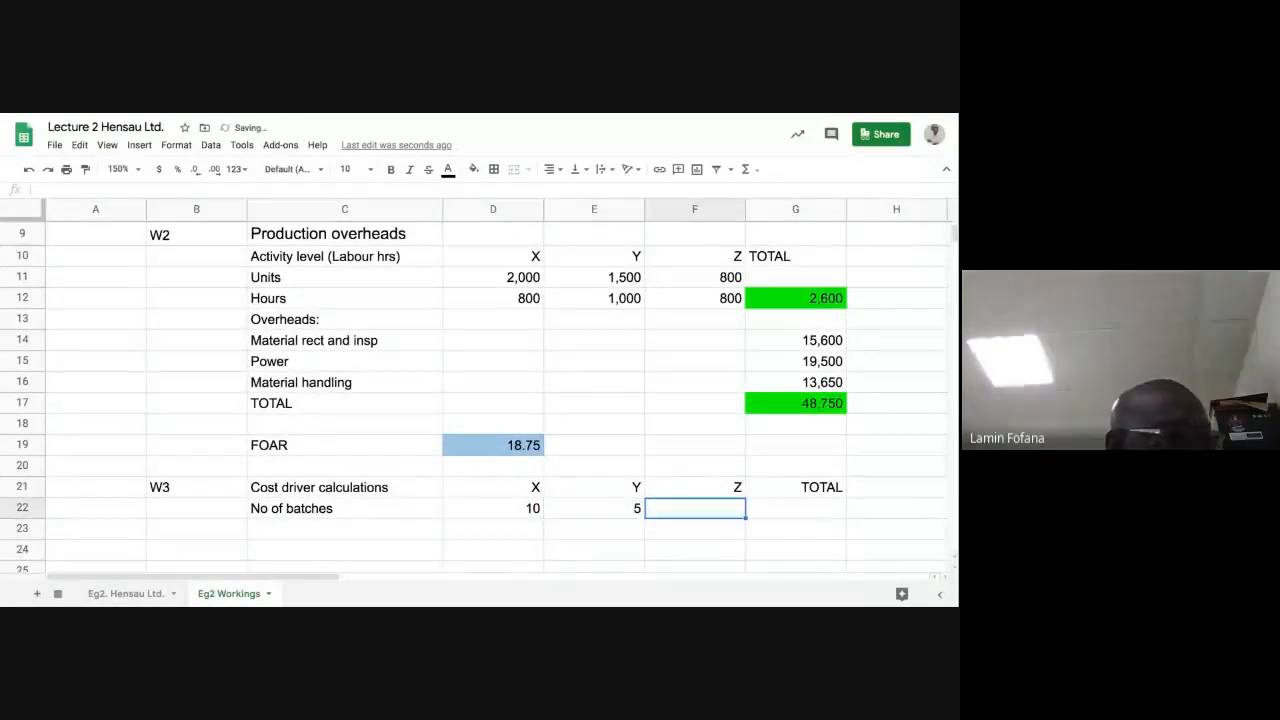
type("16")
key("Return")
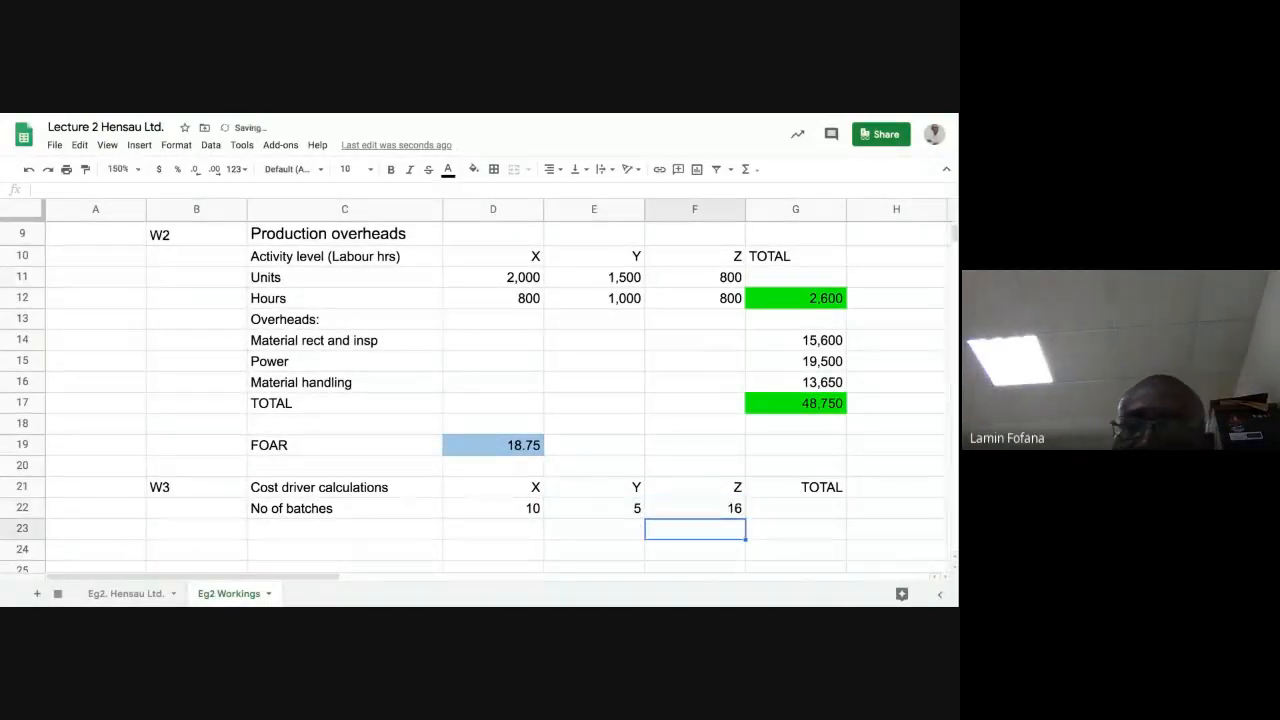
Total the number of batches in G22 with a SUM of D22:F22
left_click(793, 511)
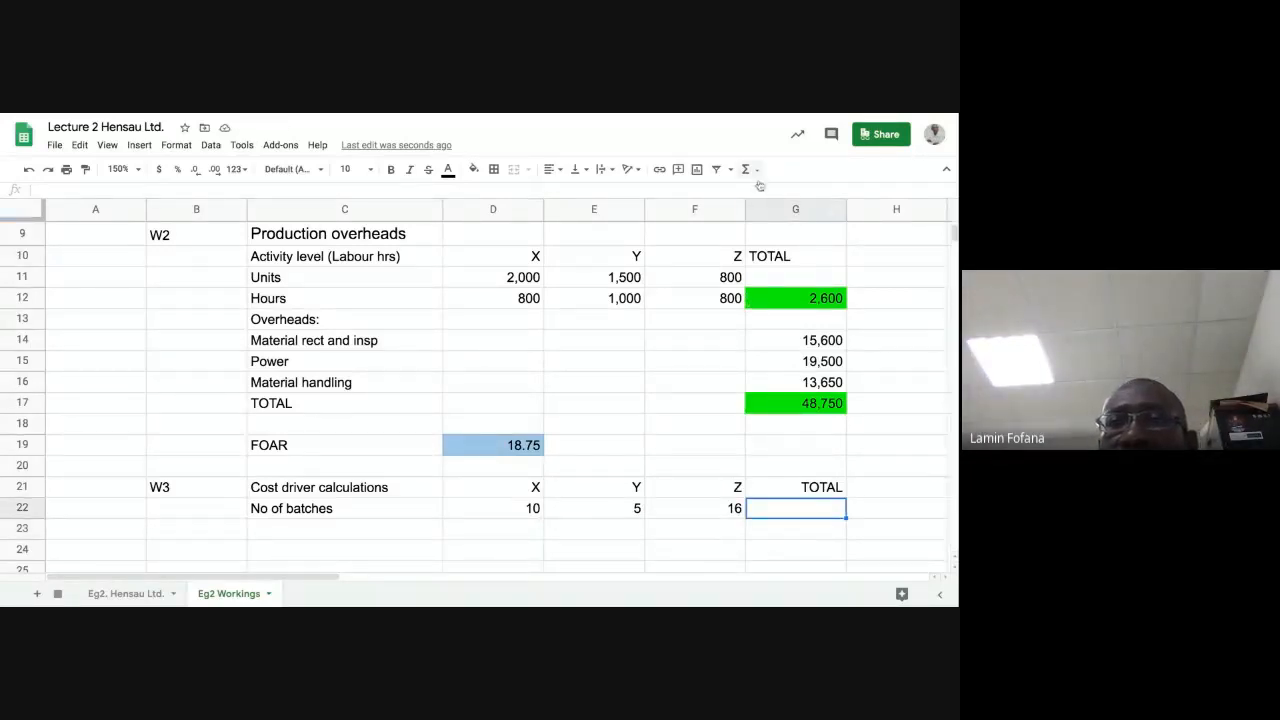
type("=s")
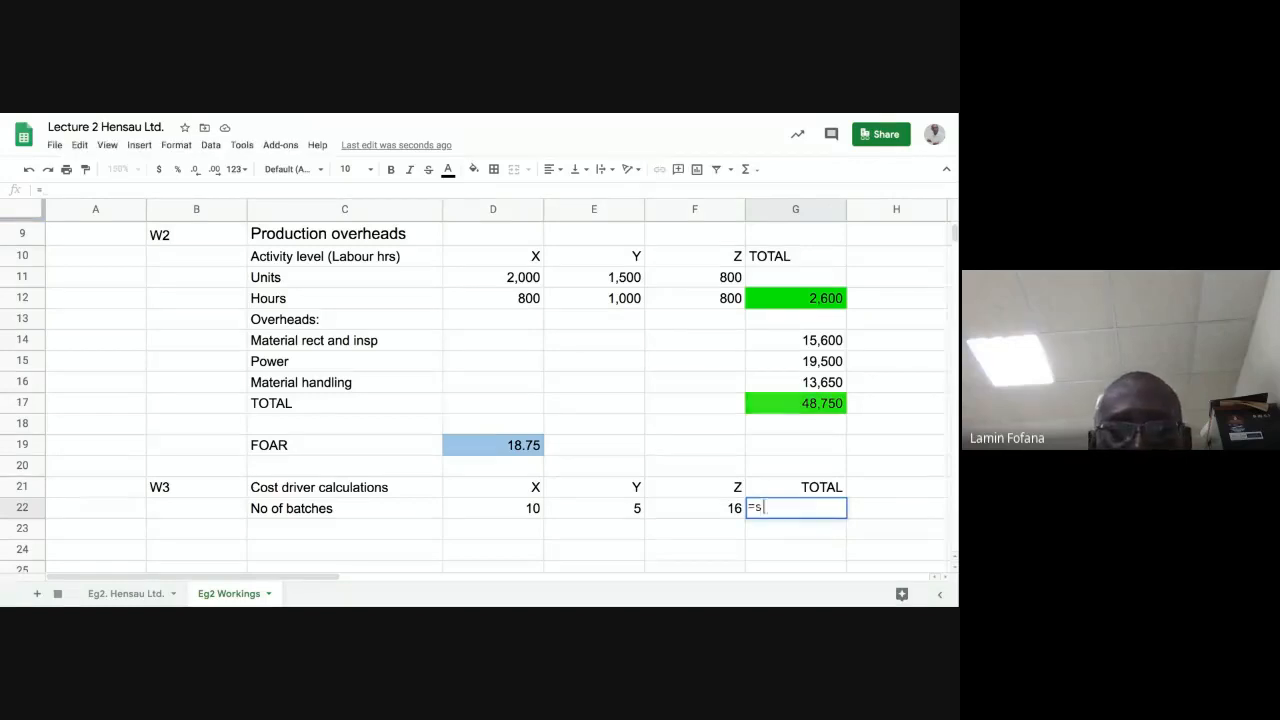
type("um(")
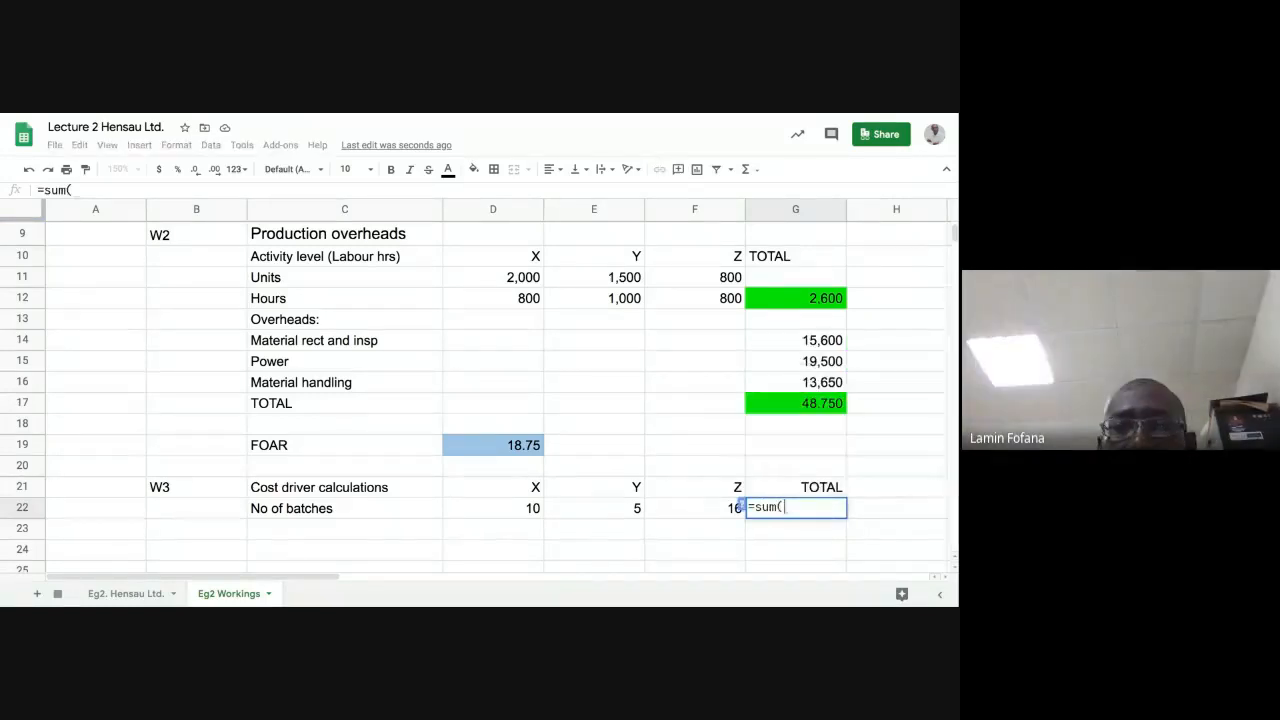
left_click(518, 510)
key("ctrl+shift+Right")
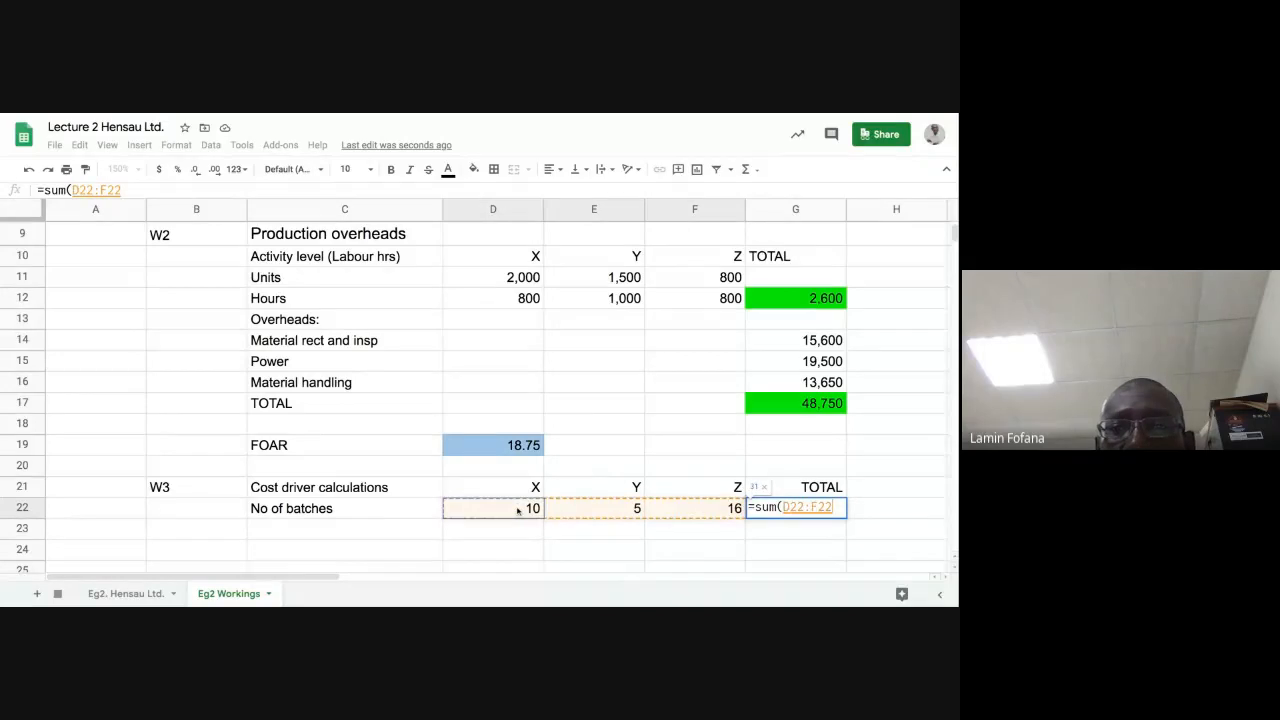
type(")")
key("Return")
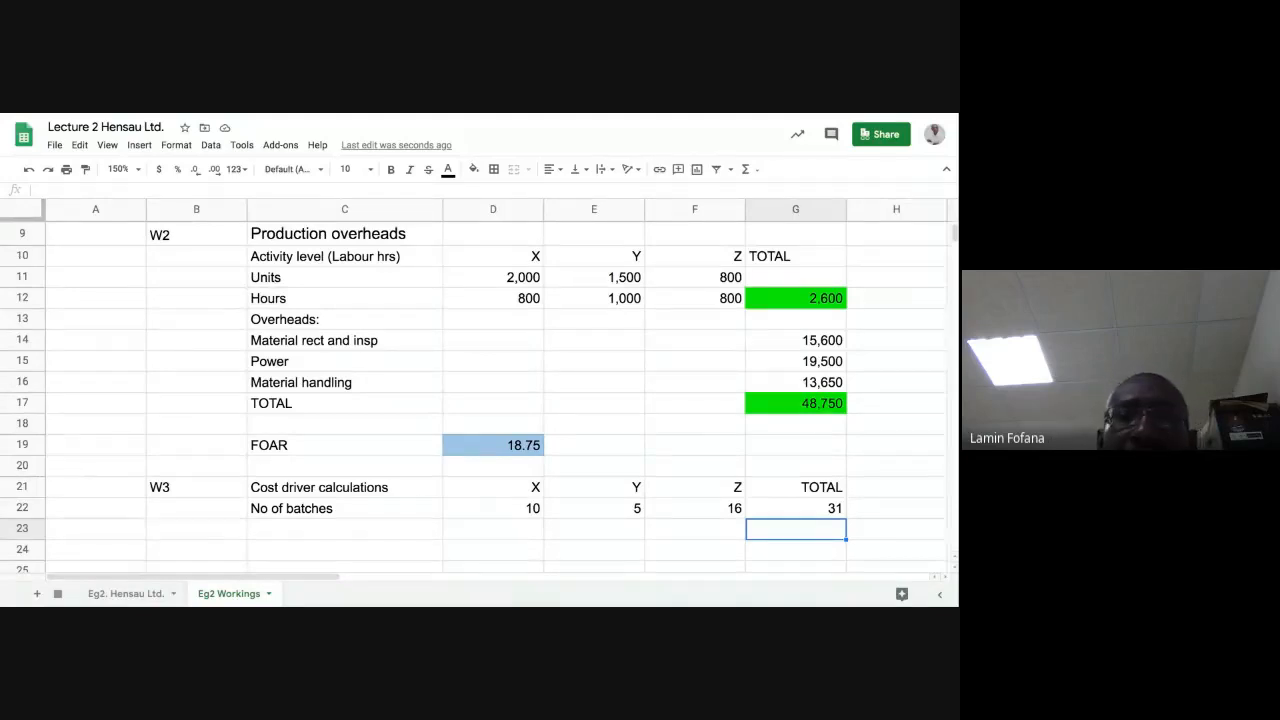
Enter the row label "No of drill ops" in C23, below the No of batches label
key("Left")
key("Left")
key("Left")
key("Left")
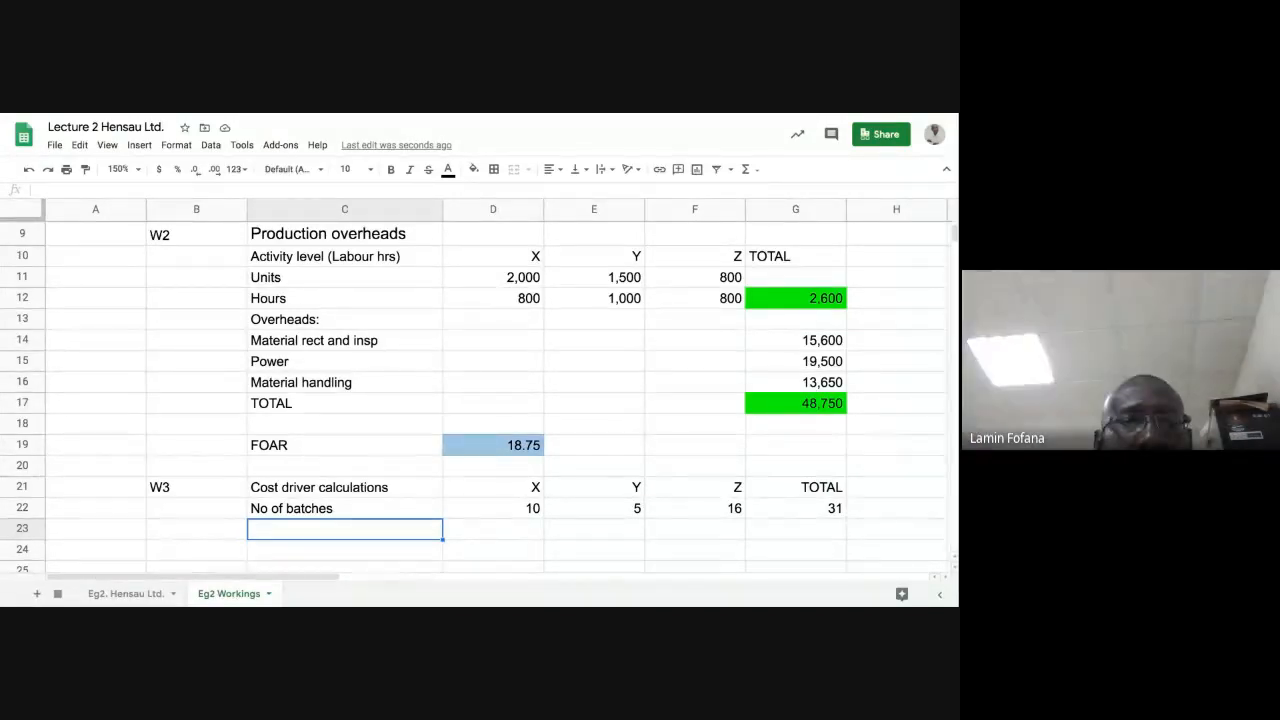
type("No of ")
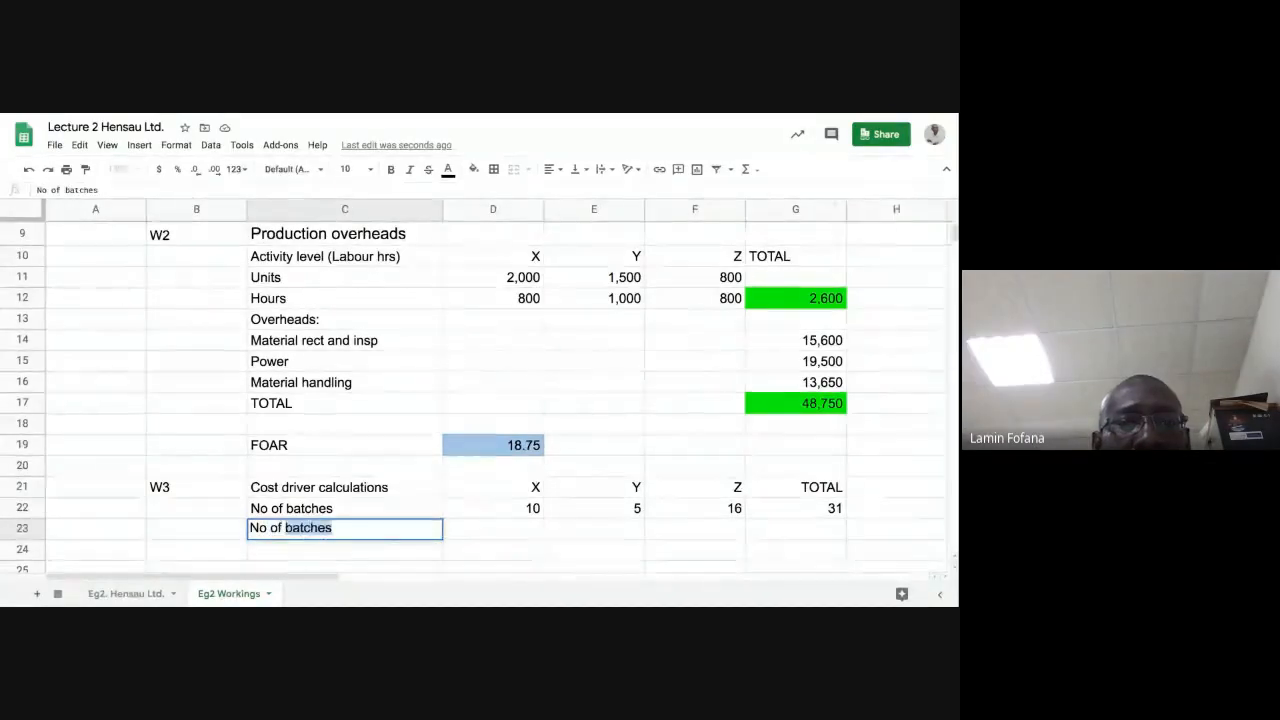
type("drill")
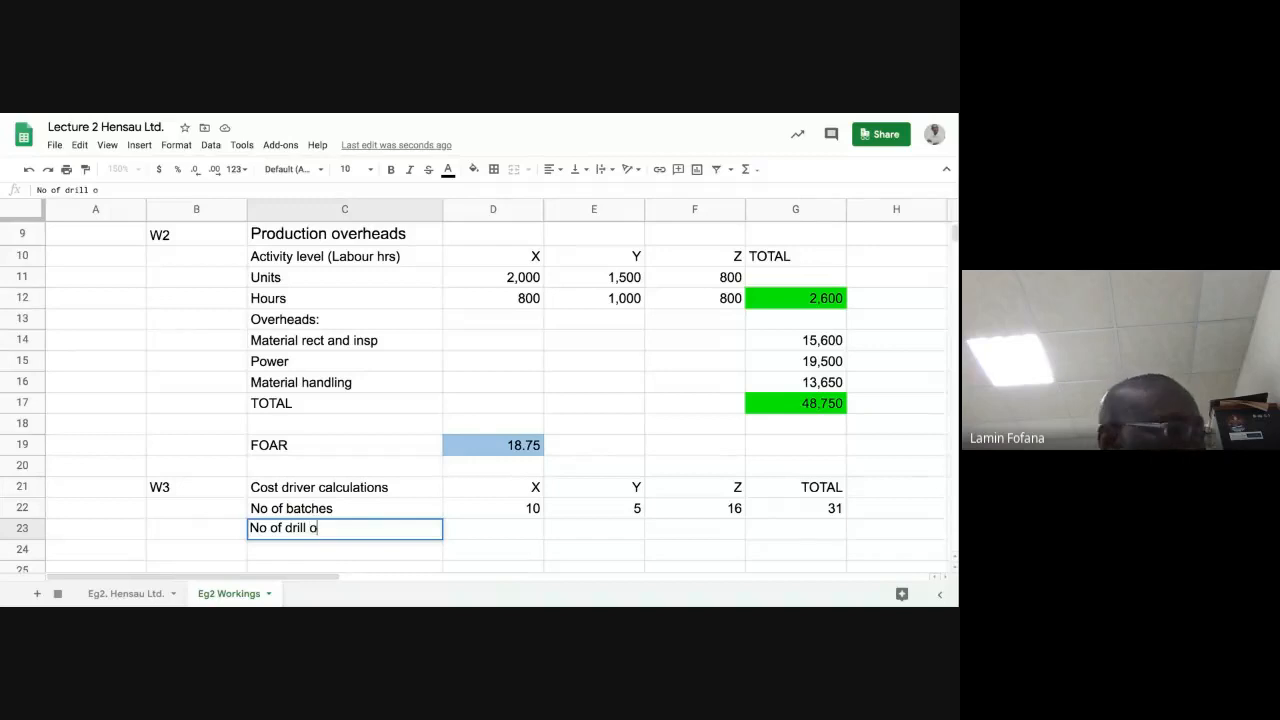
type(" ops")
key("Tab")
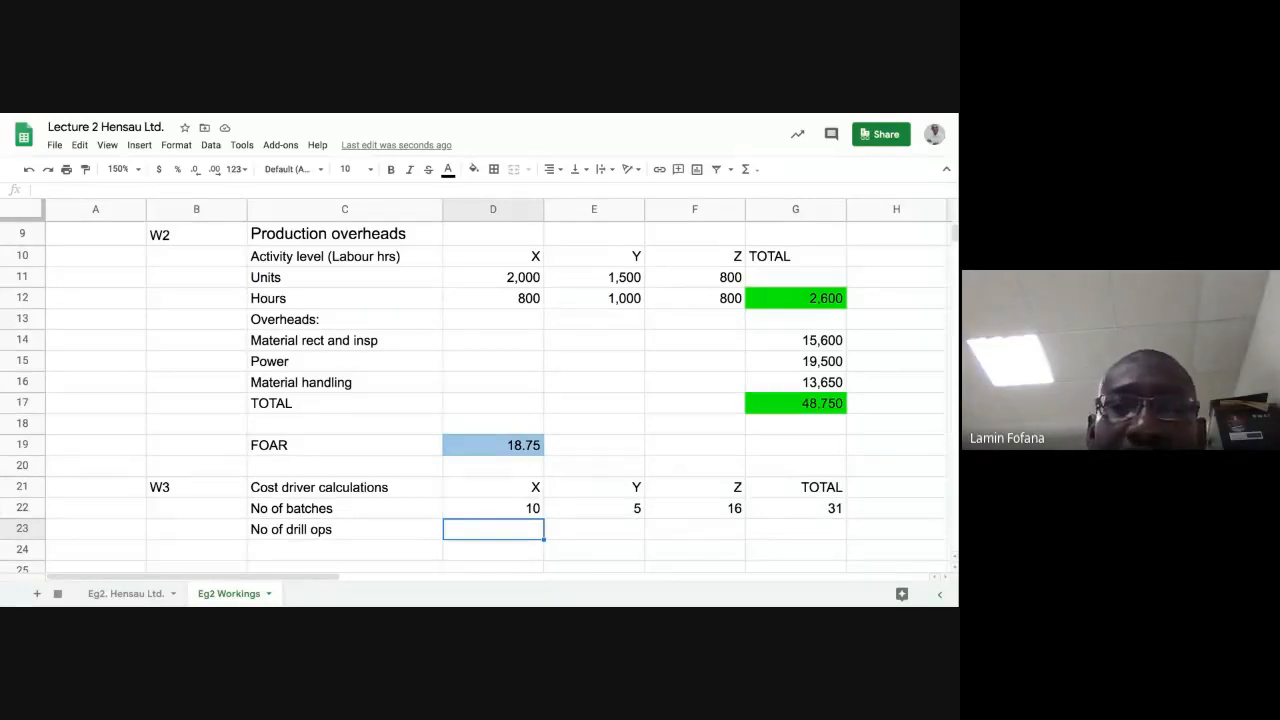
Calculate product X's drill operations in D23 as 6 times the X units in D11
type("=")
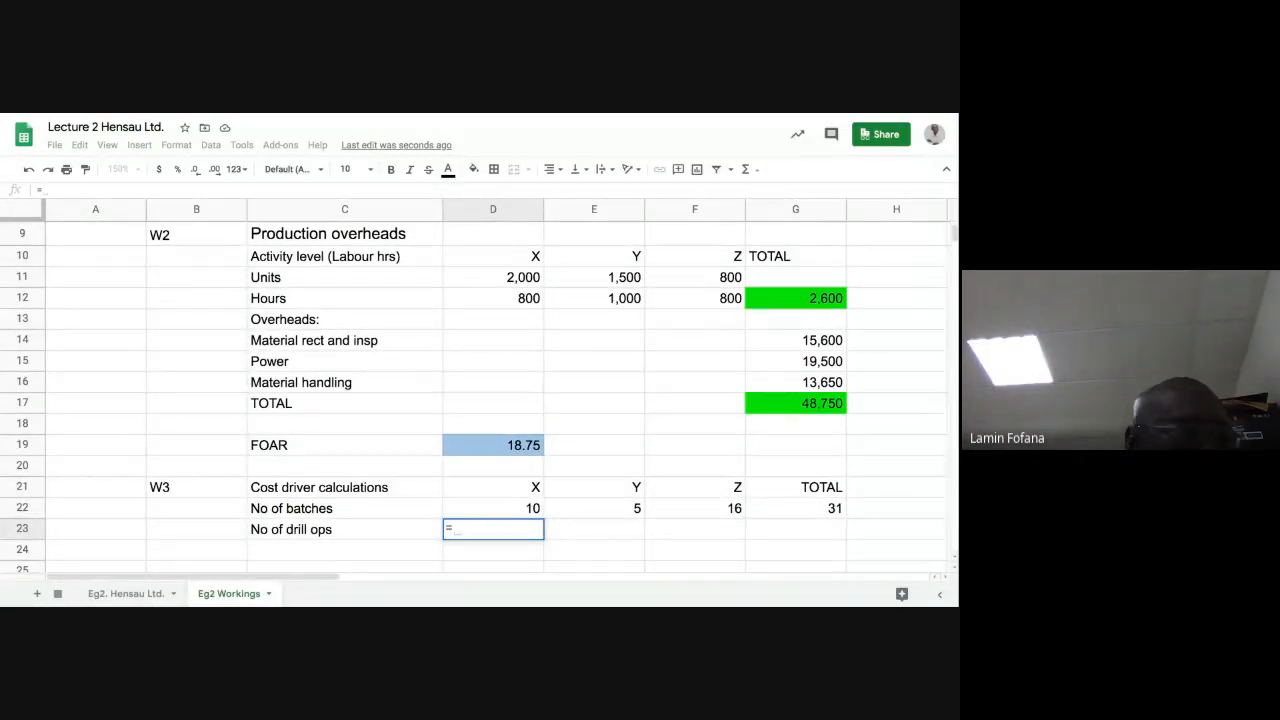
type("6")
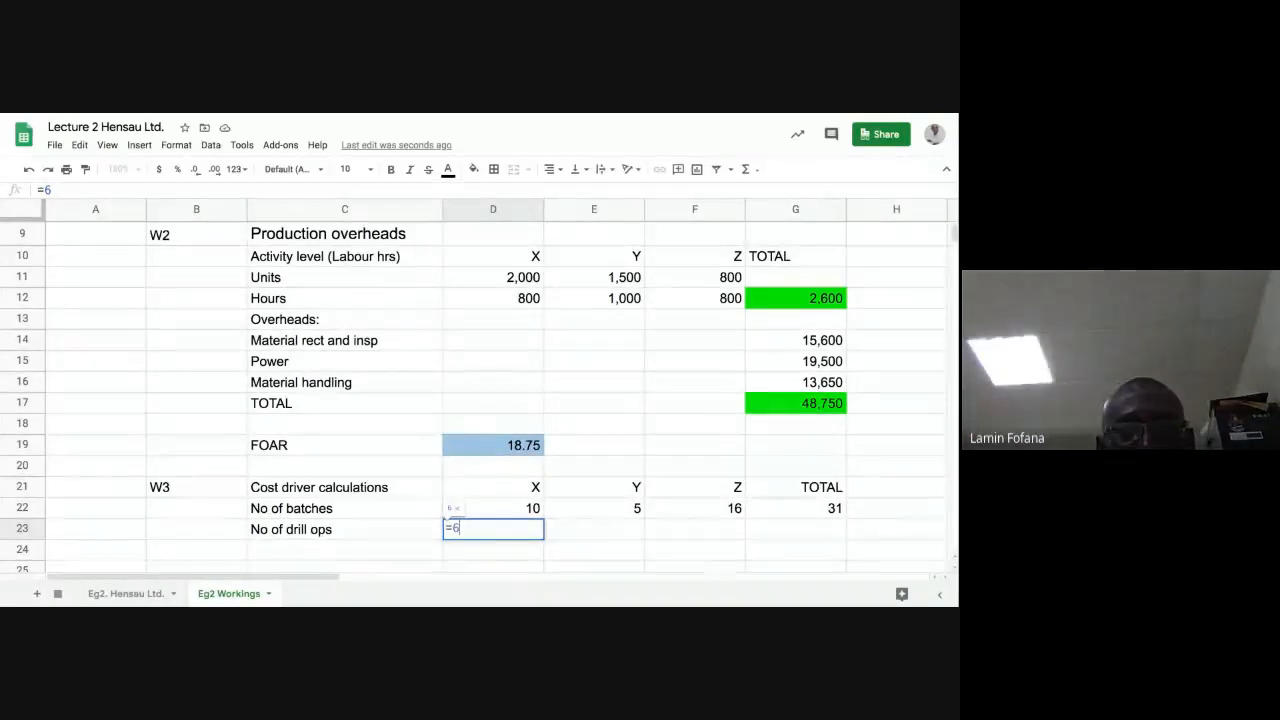
type("*")
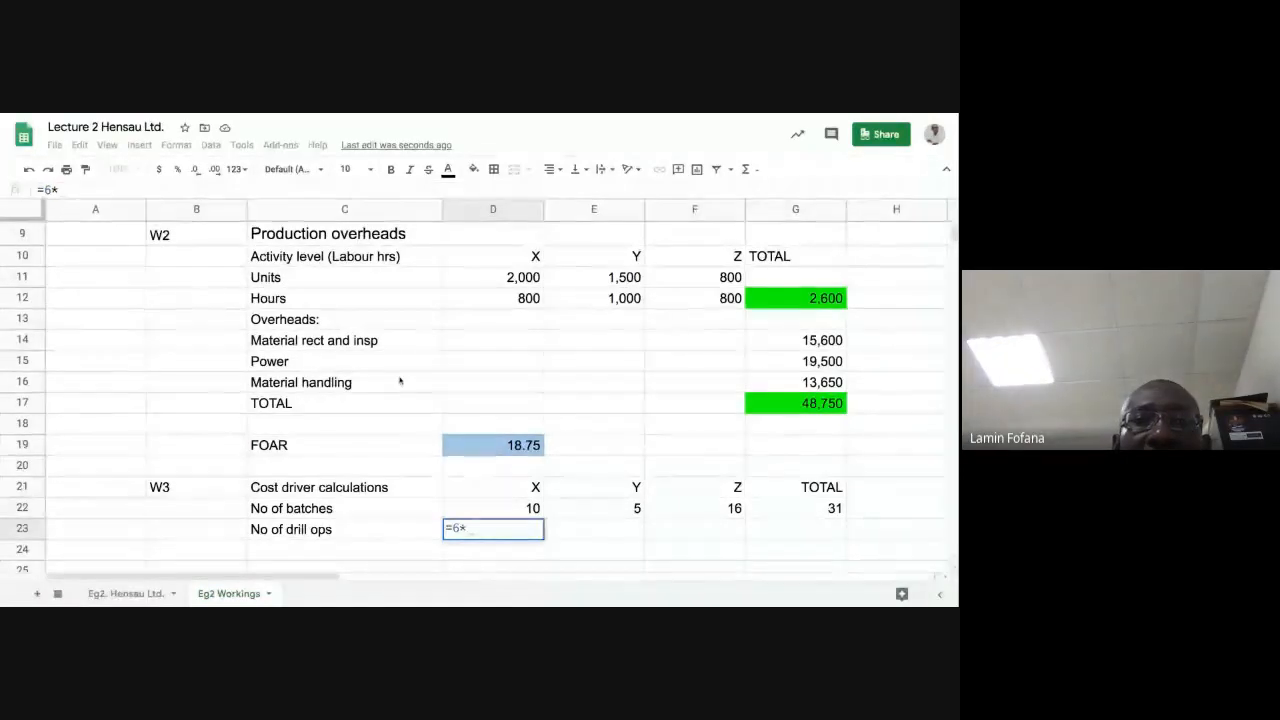
left_click(517, 280)
key("Return")
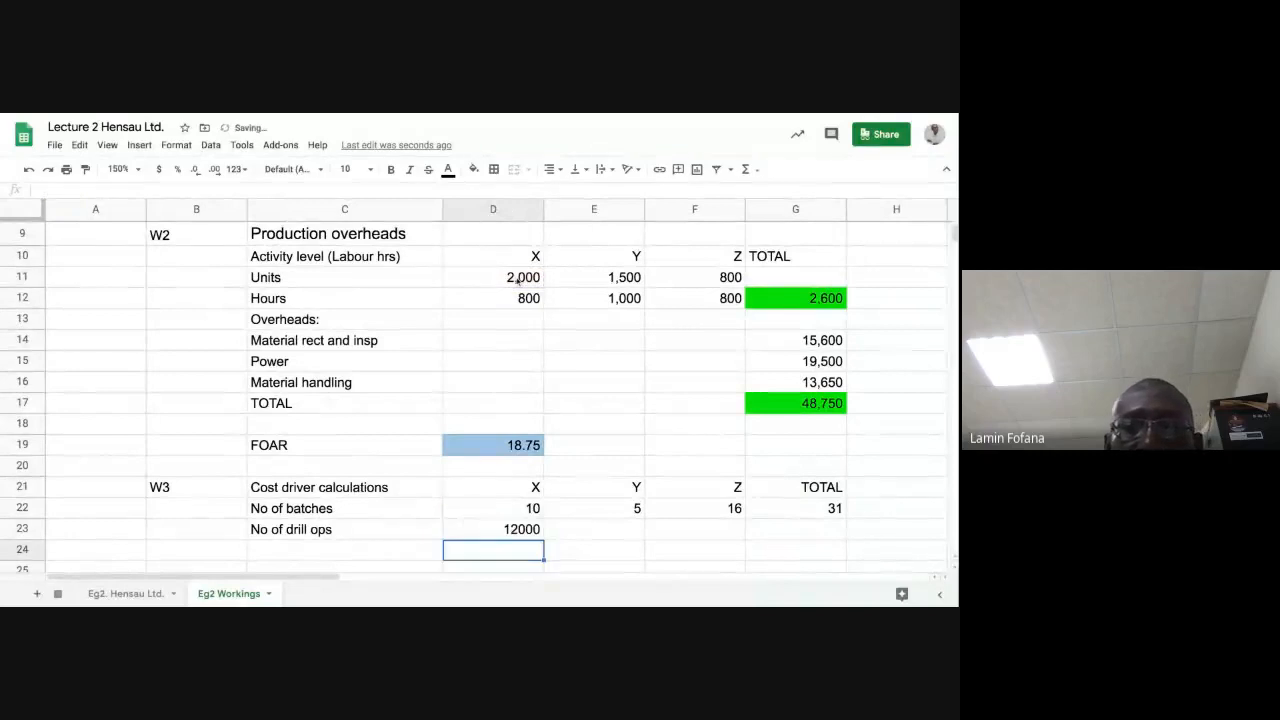
left_click(536, 526)
Calculate product Y's drill operations in E23 as 5 times the Y units in E11
left_click(572, 533)
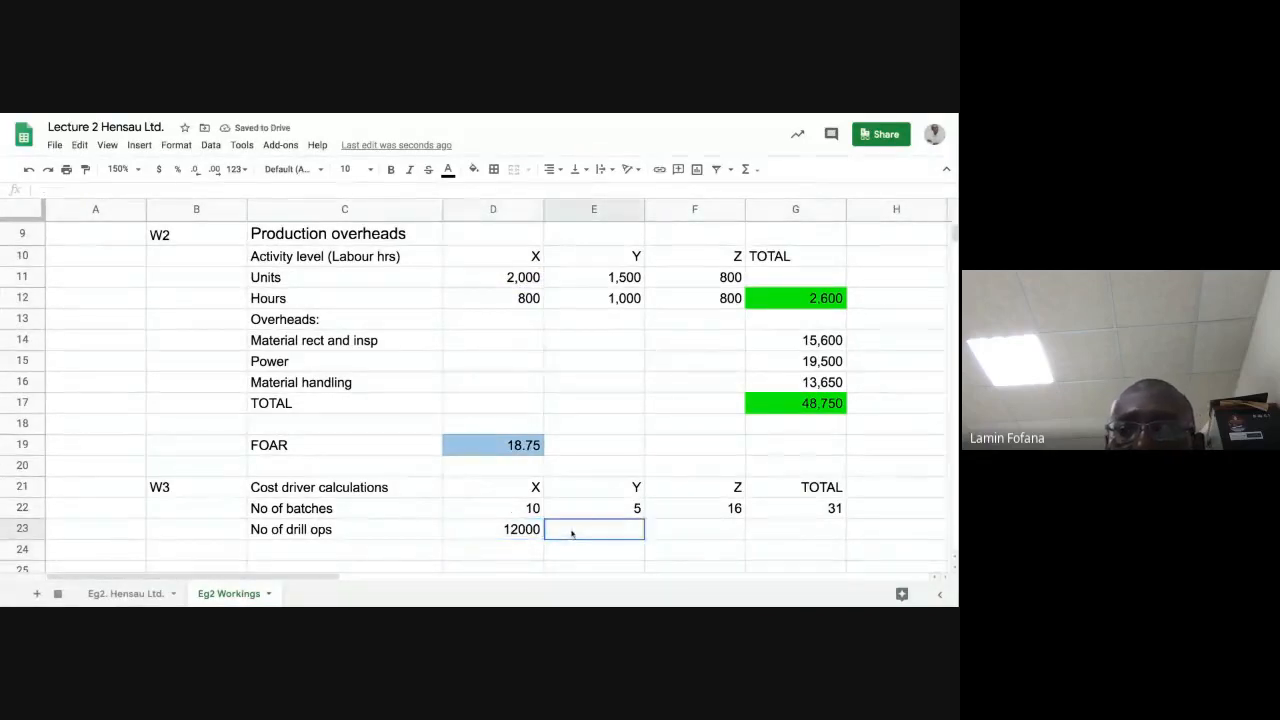
type("=")
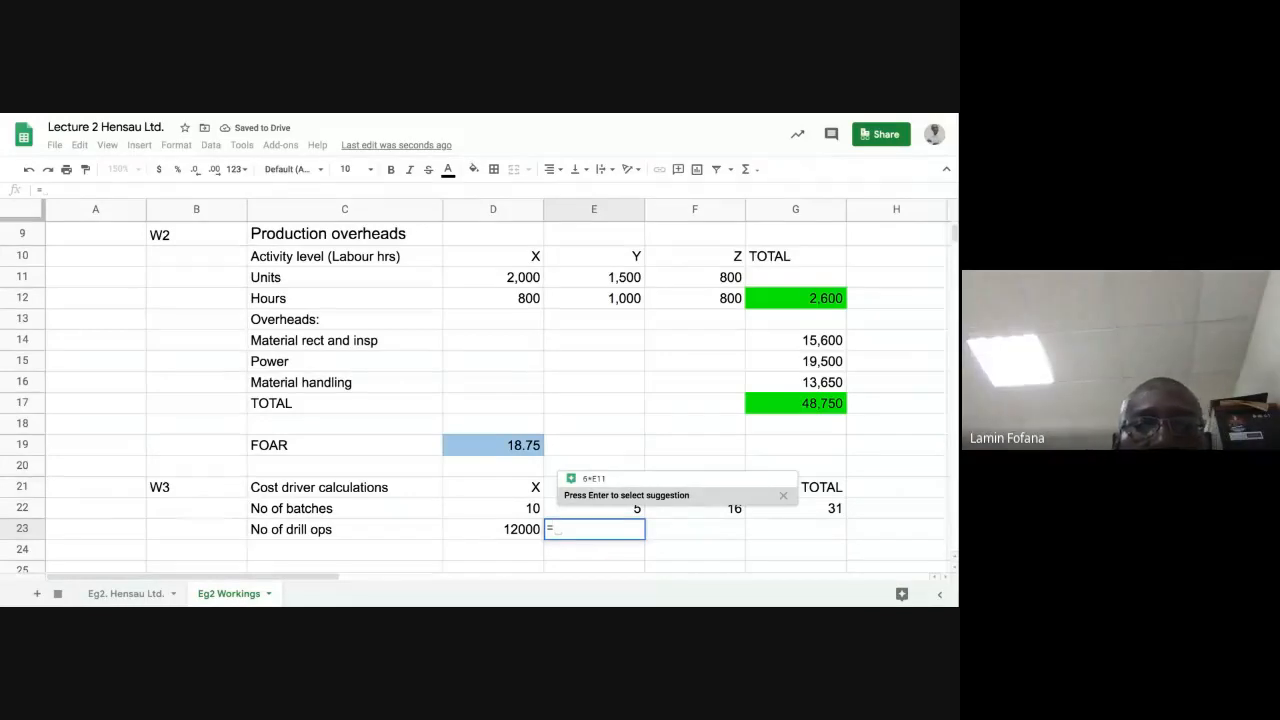
type("5*")
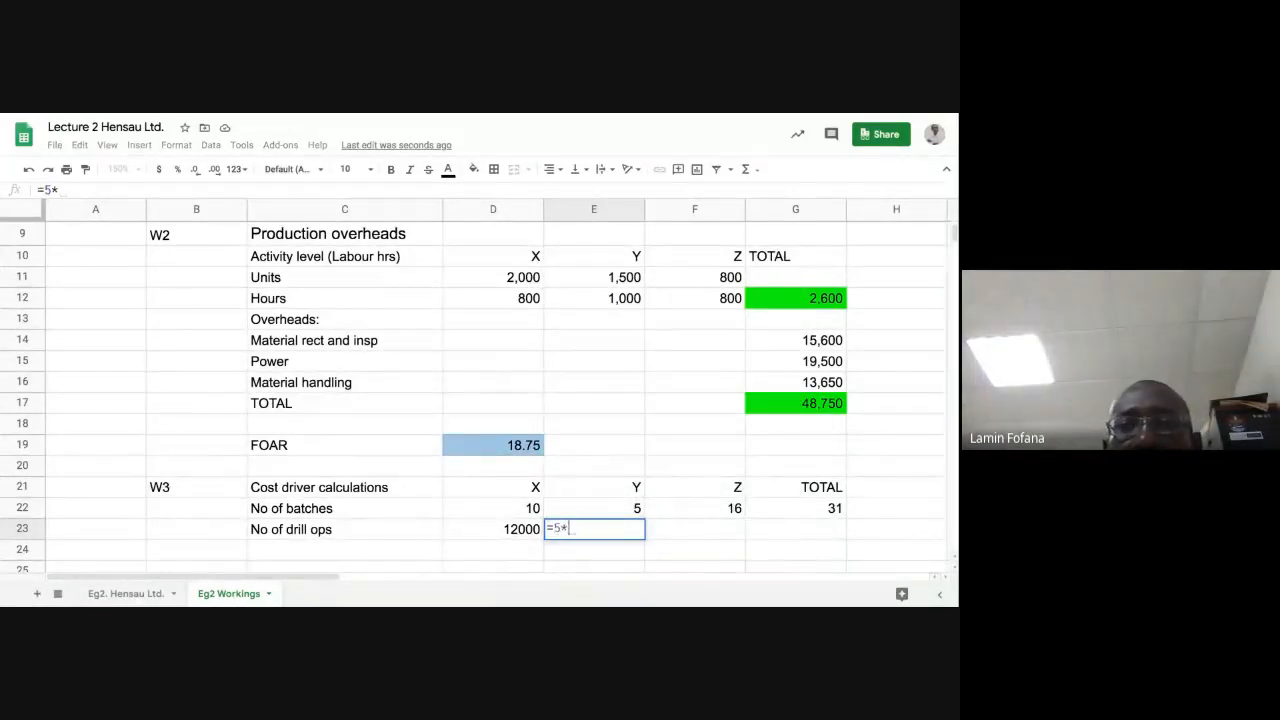
left_click(608, 281)
key("Return")
Calculate product Z's drill operations in F23 as 2 times the Z units in F11
left_click(711, 538)
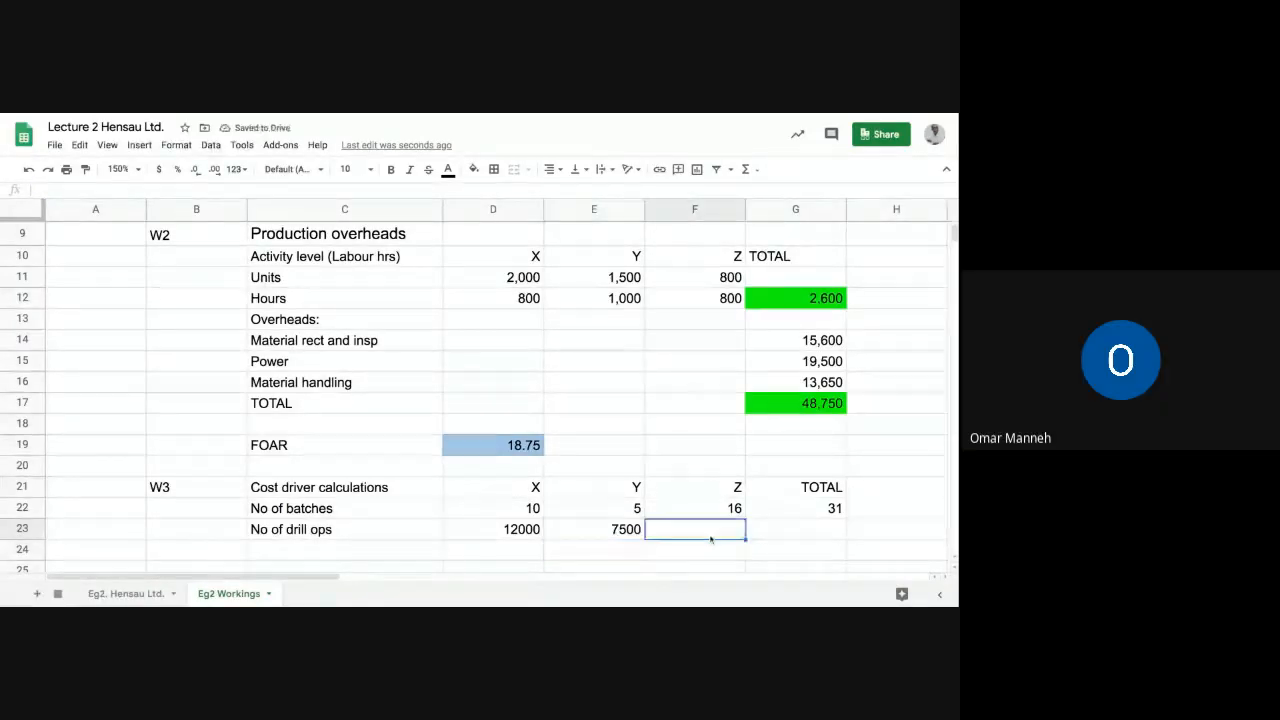
type("=")
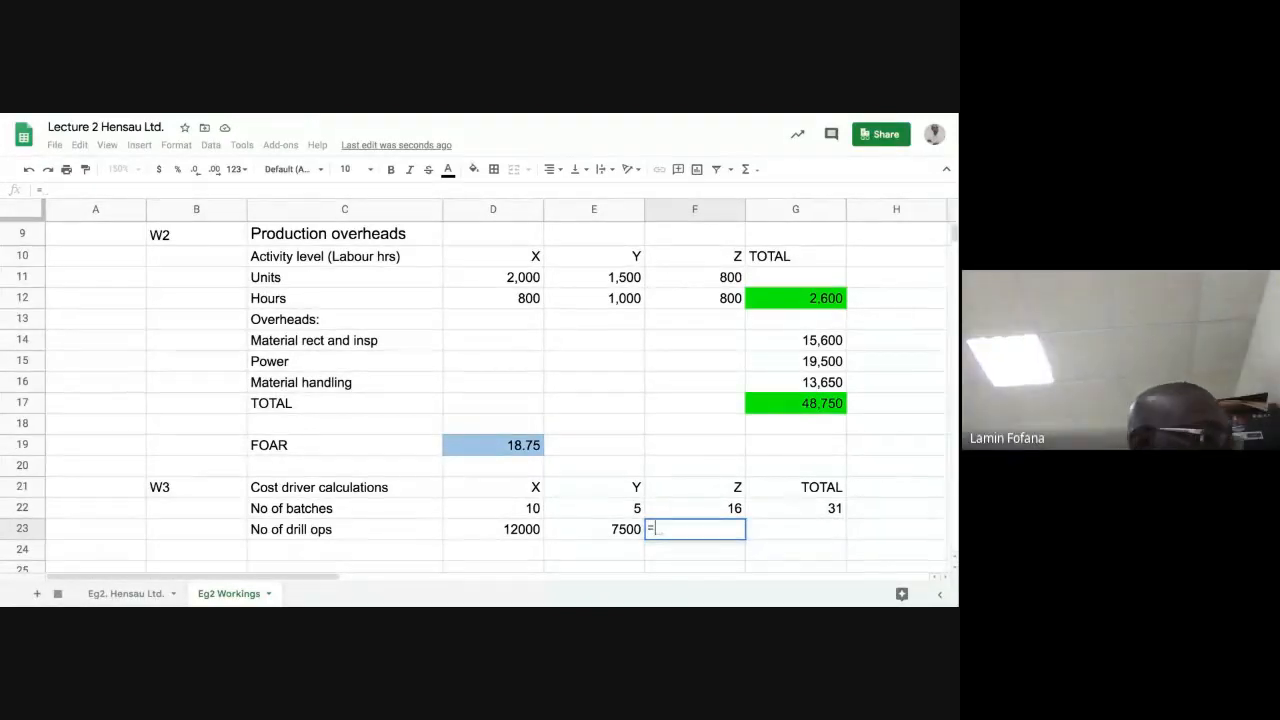
type("2*")
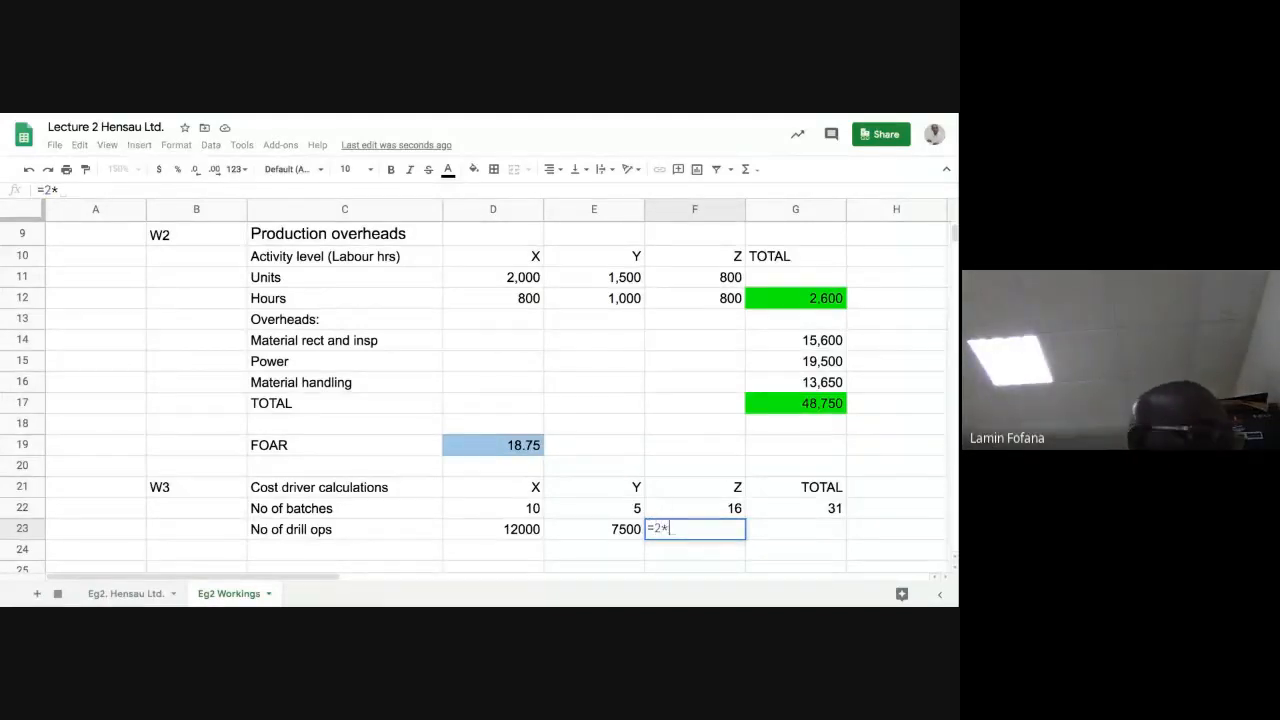
left_click(708, 281)
key("Return")
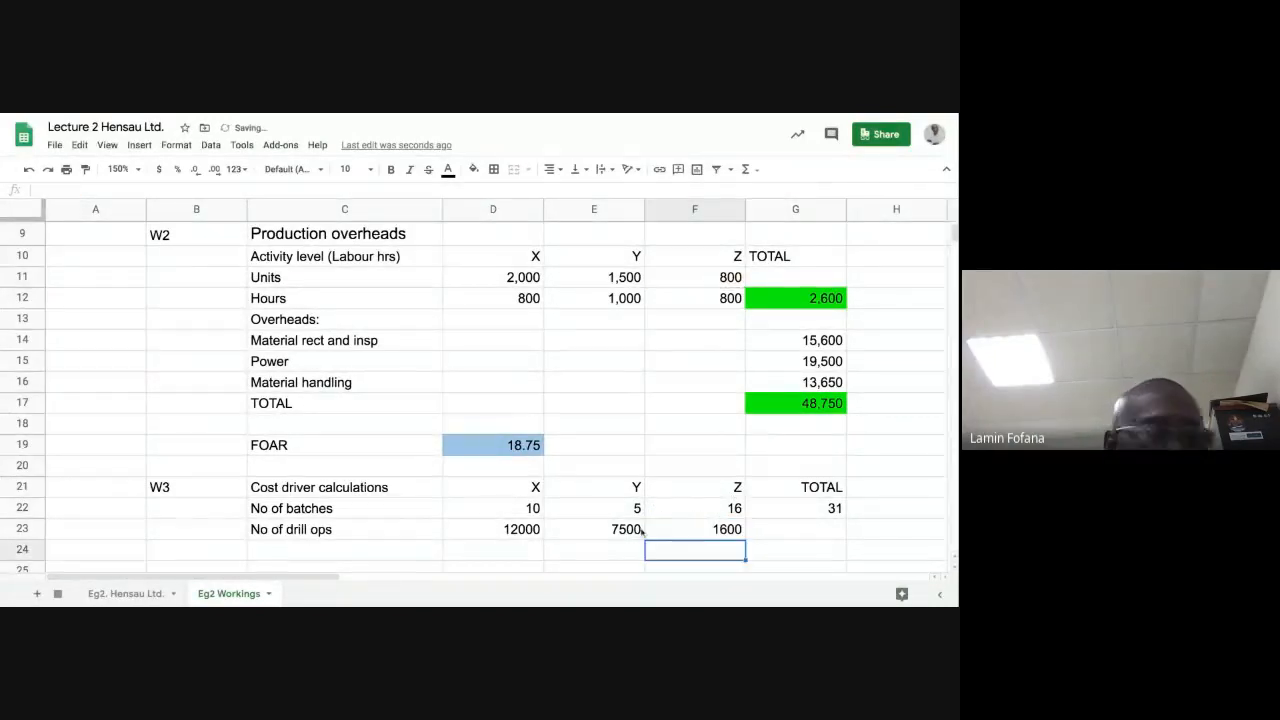
Change the multiplier in product Y's drill operations formula in E23 to 3
left_click(628, 536)
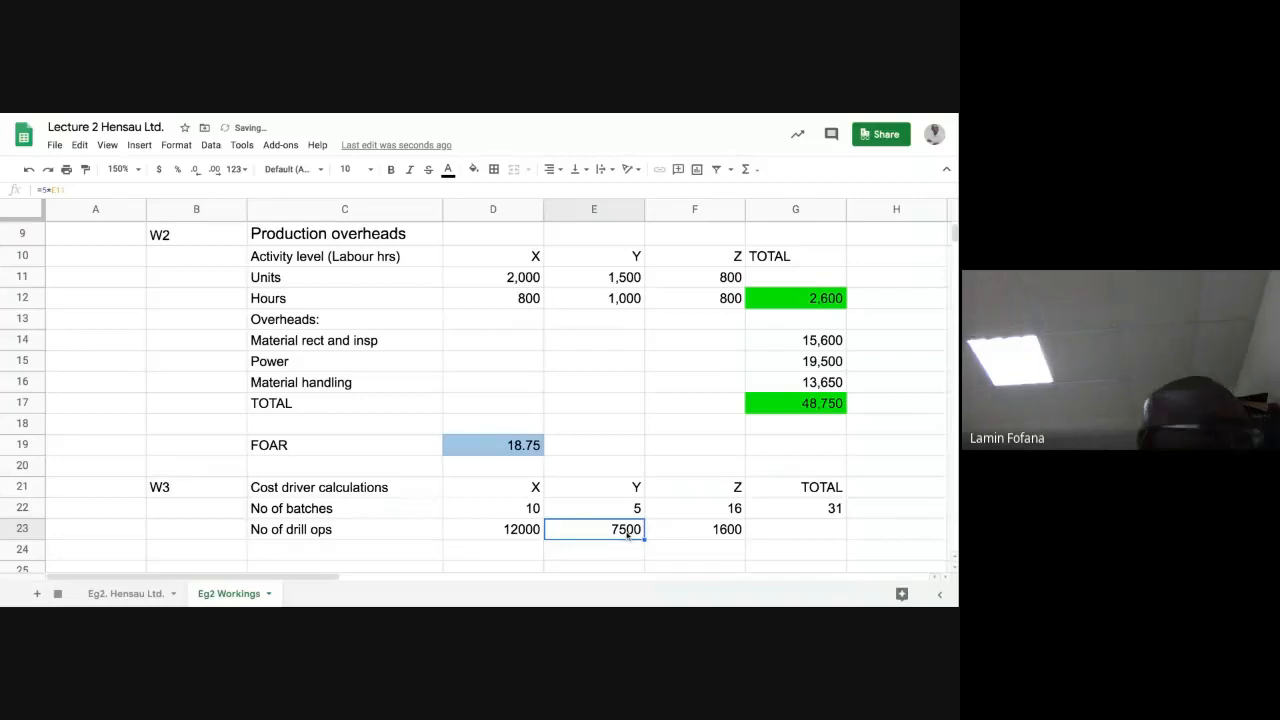
left_click(48, 190)
key("BackSpace")
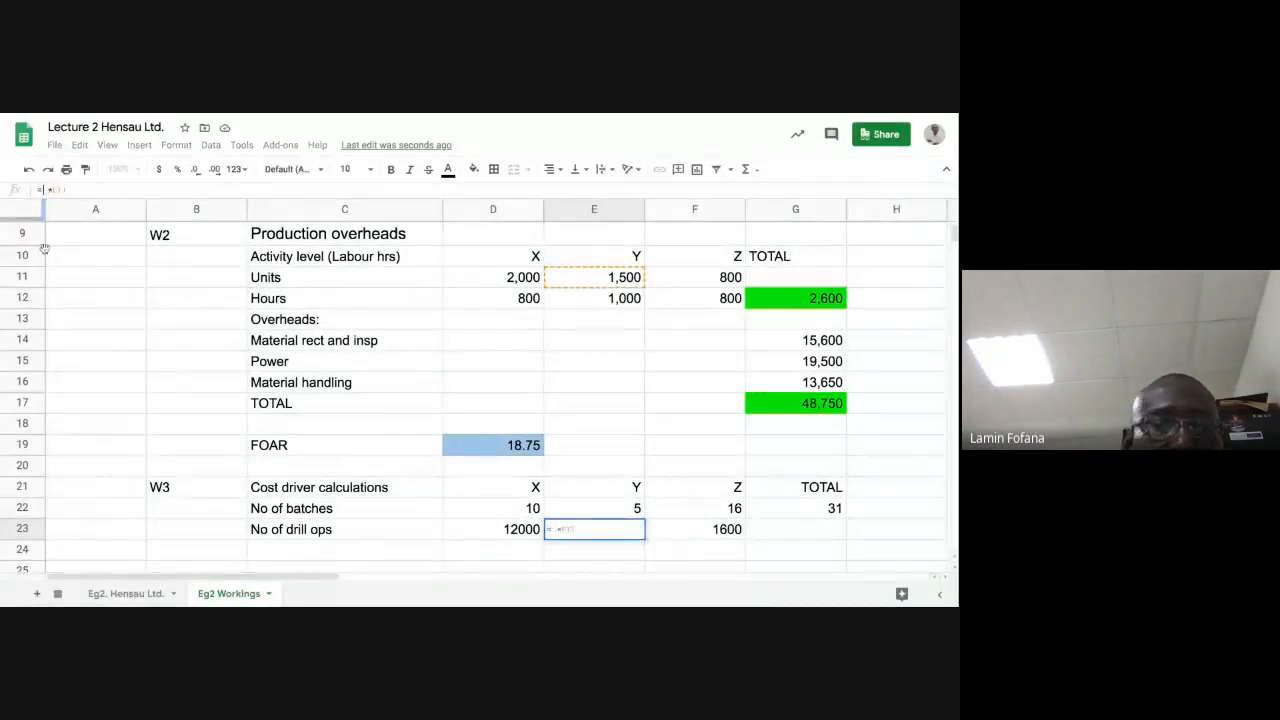
key("Return")
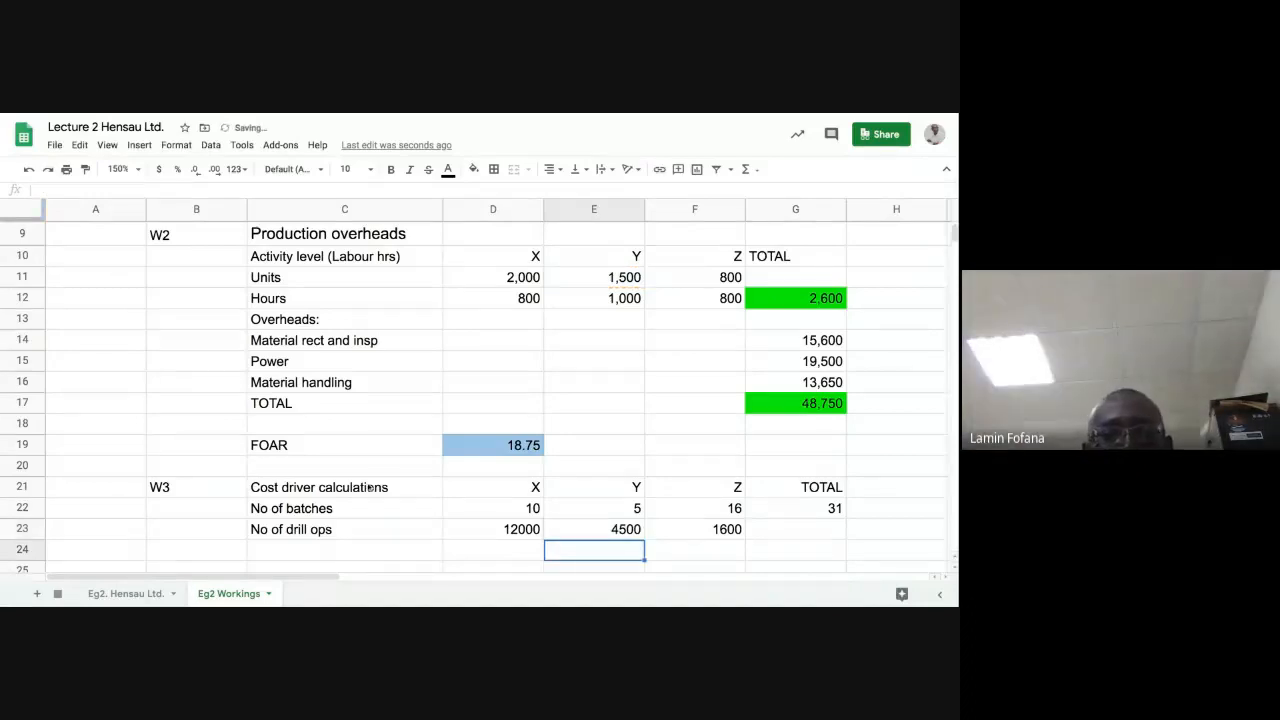
Format the drill operations cells D23:G23 as numbers with a thousands separator and no decimal places
left_click(500, 530)
key("shift+Right")
key("shift+Right")
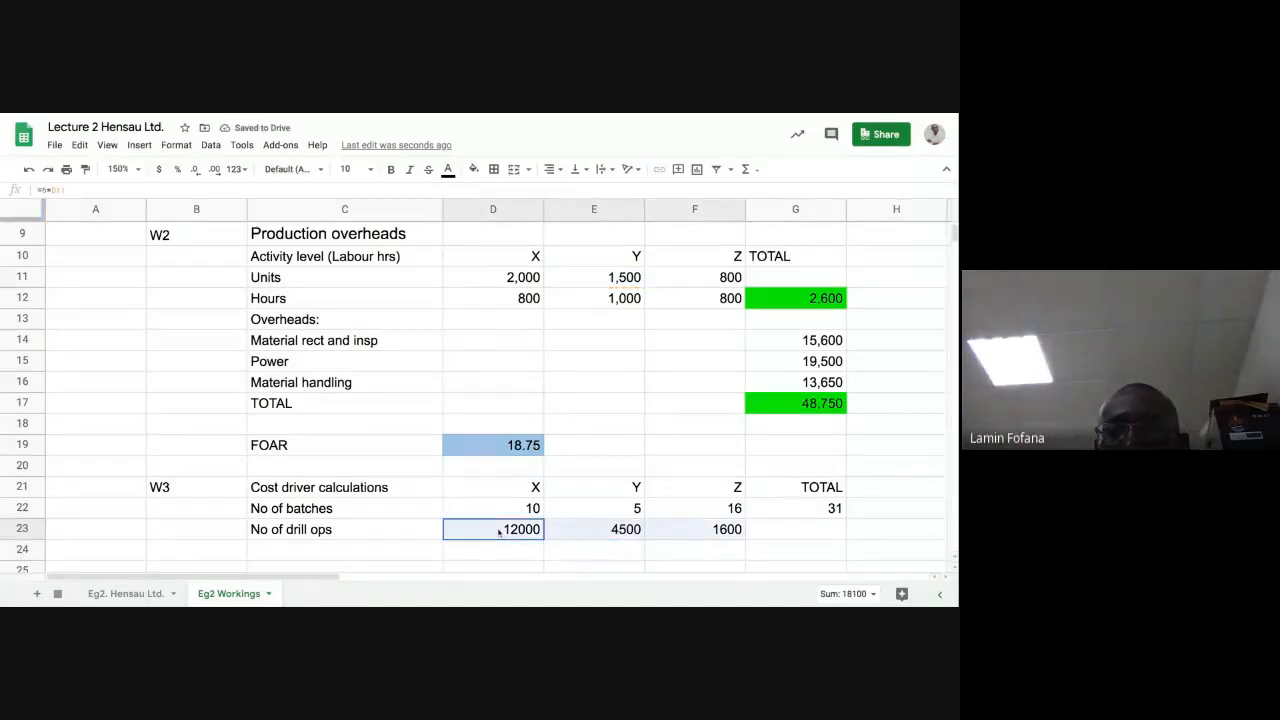
key("shift+Right")
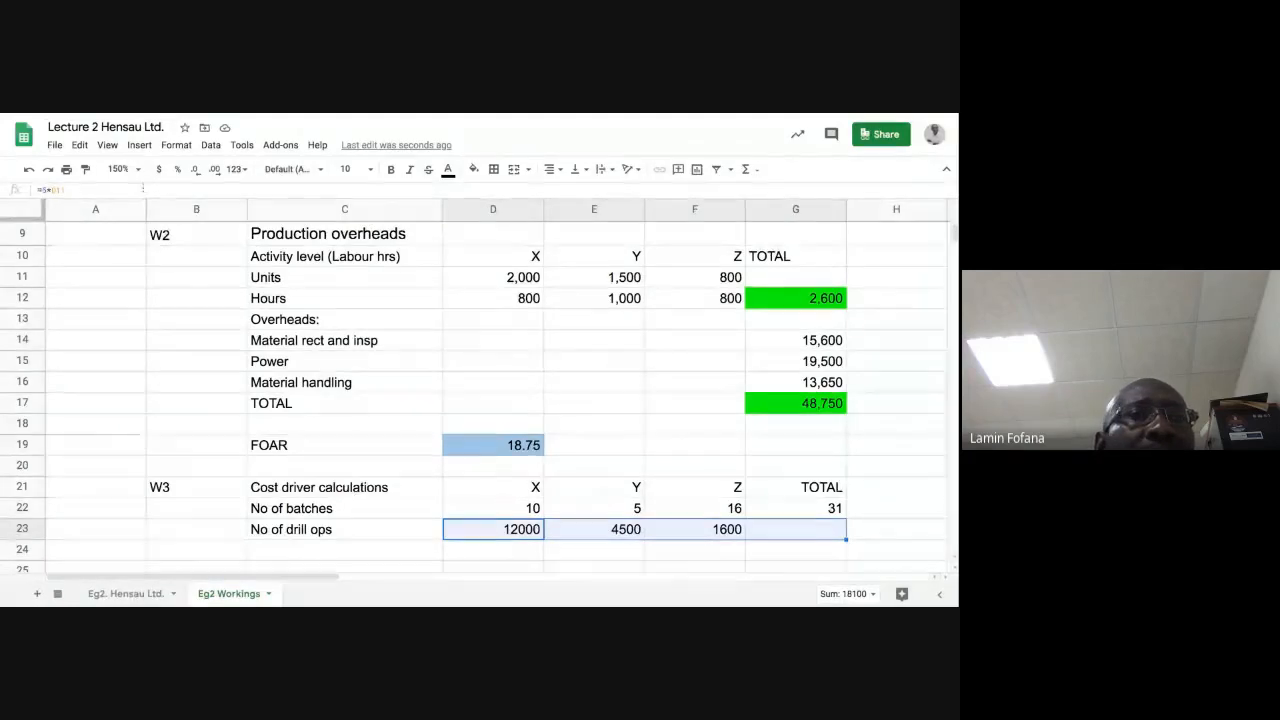
left_click(214, 171)
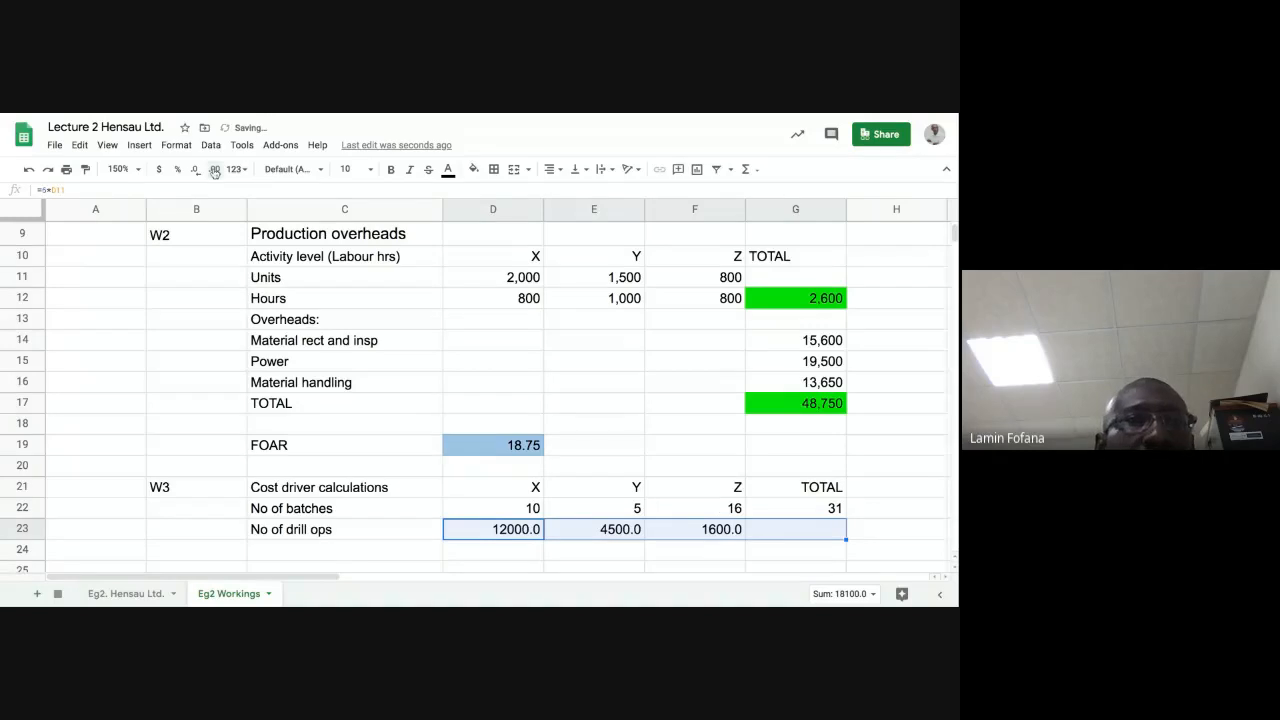
left_click(196, 171)
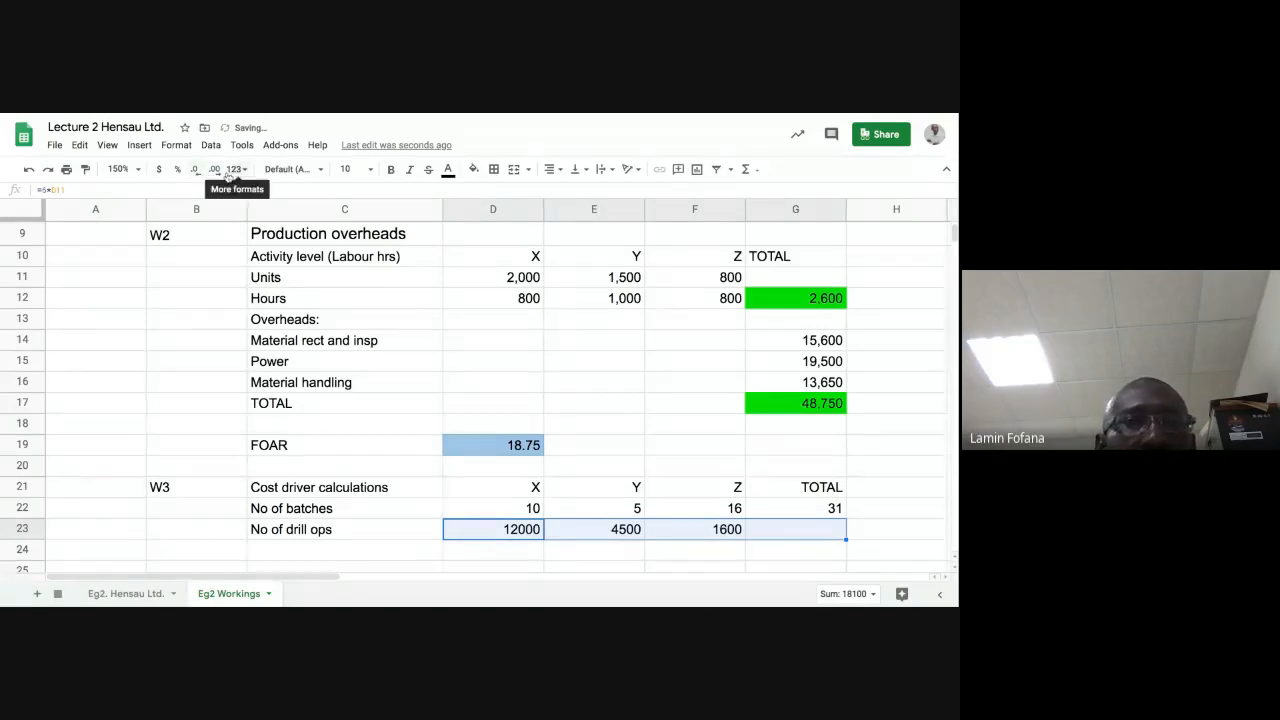
left_click(215, 170)
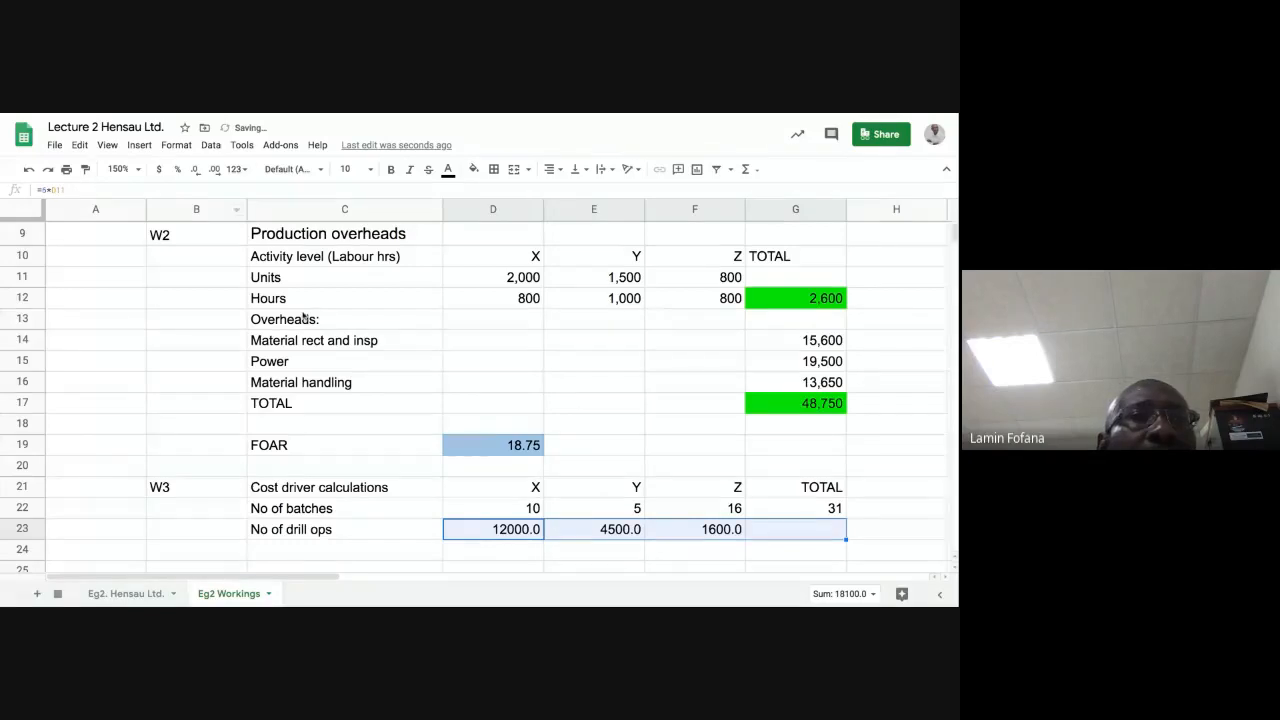
left_click(176, 146)
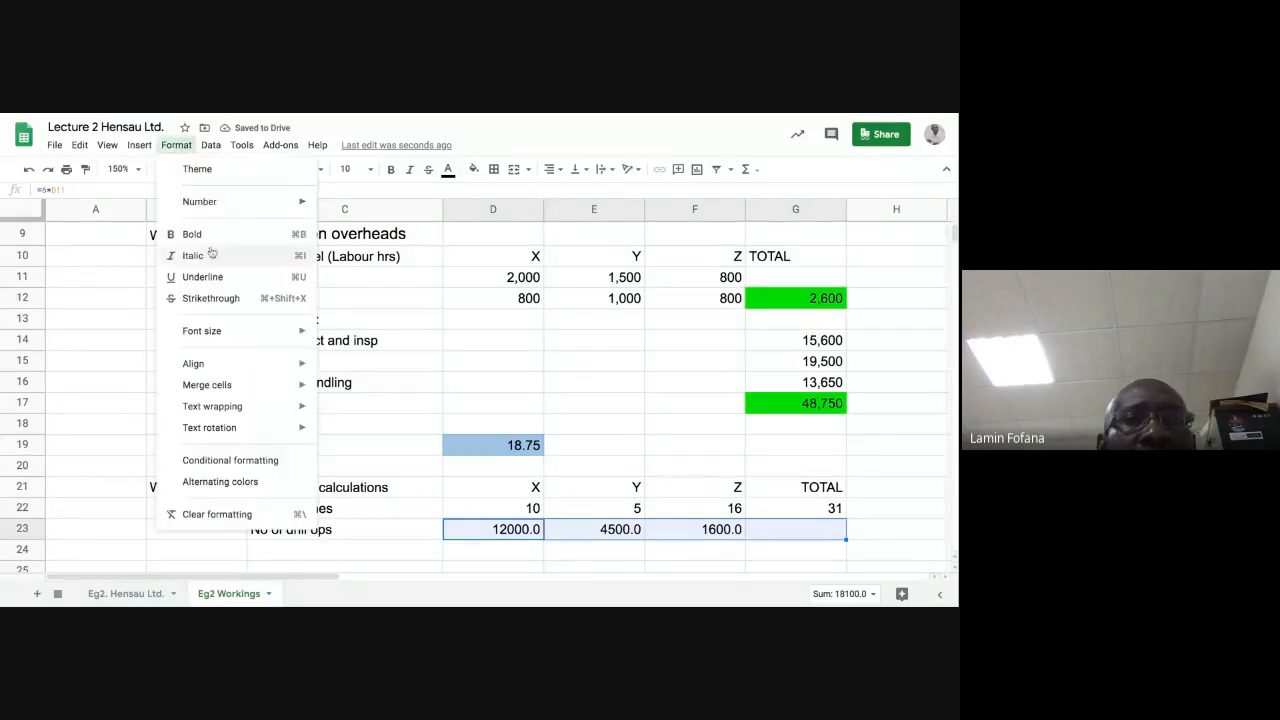
mouse_move(234, 205)
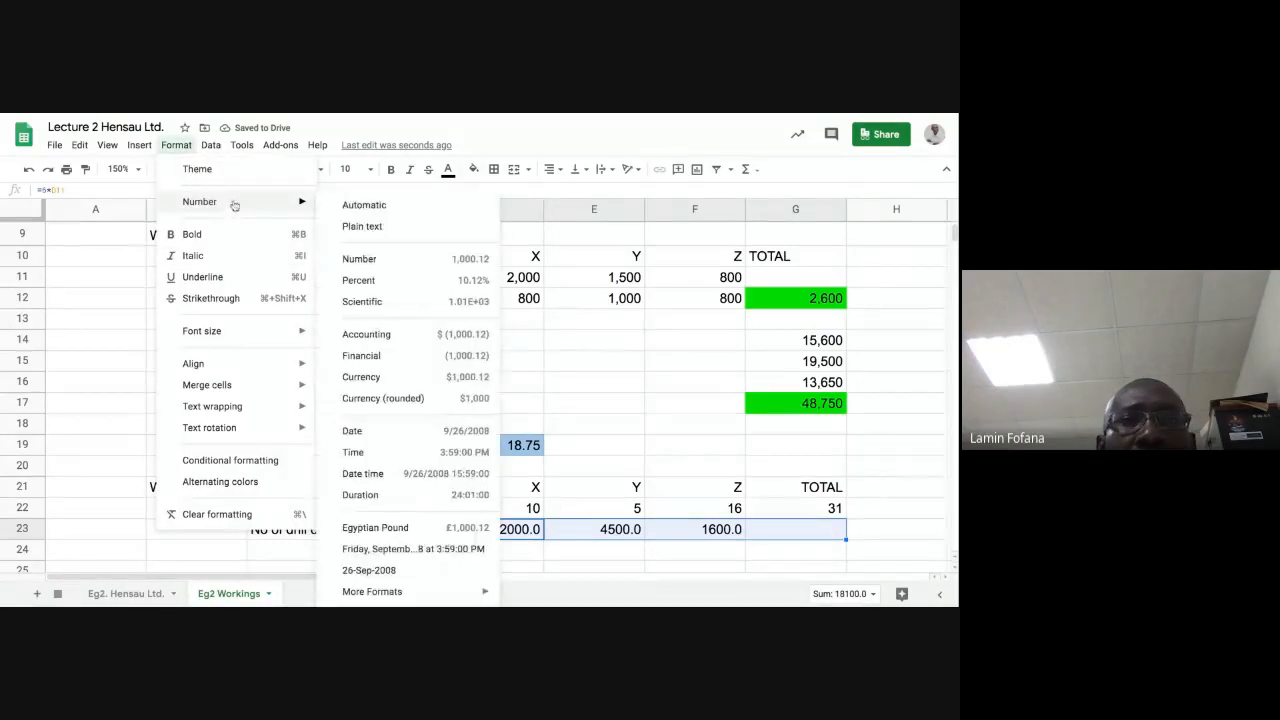
left_click(380, 259)
left_click(196, 170)
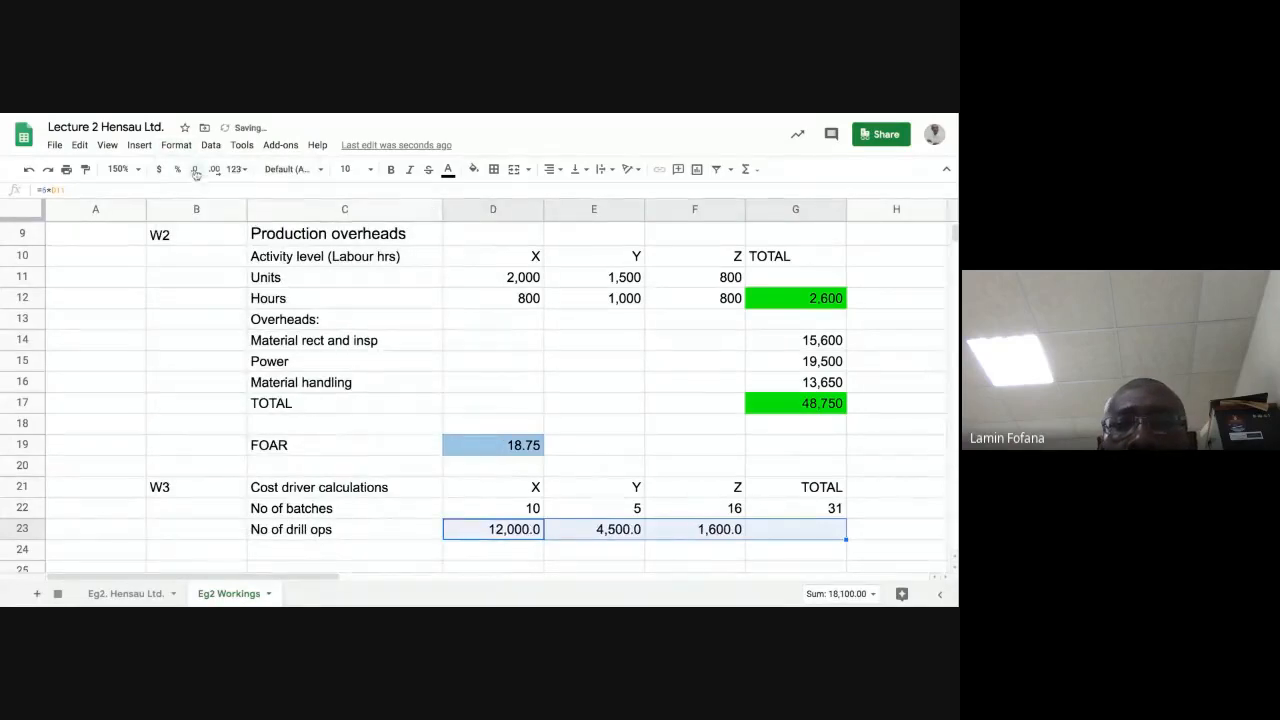
left_click(196, 170)
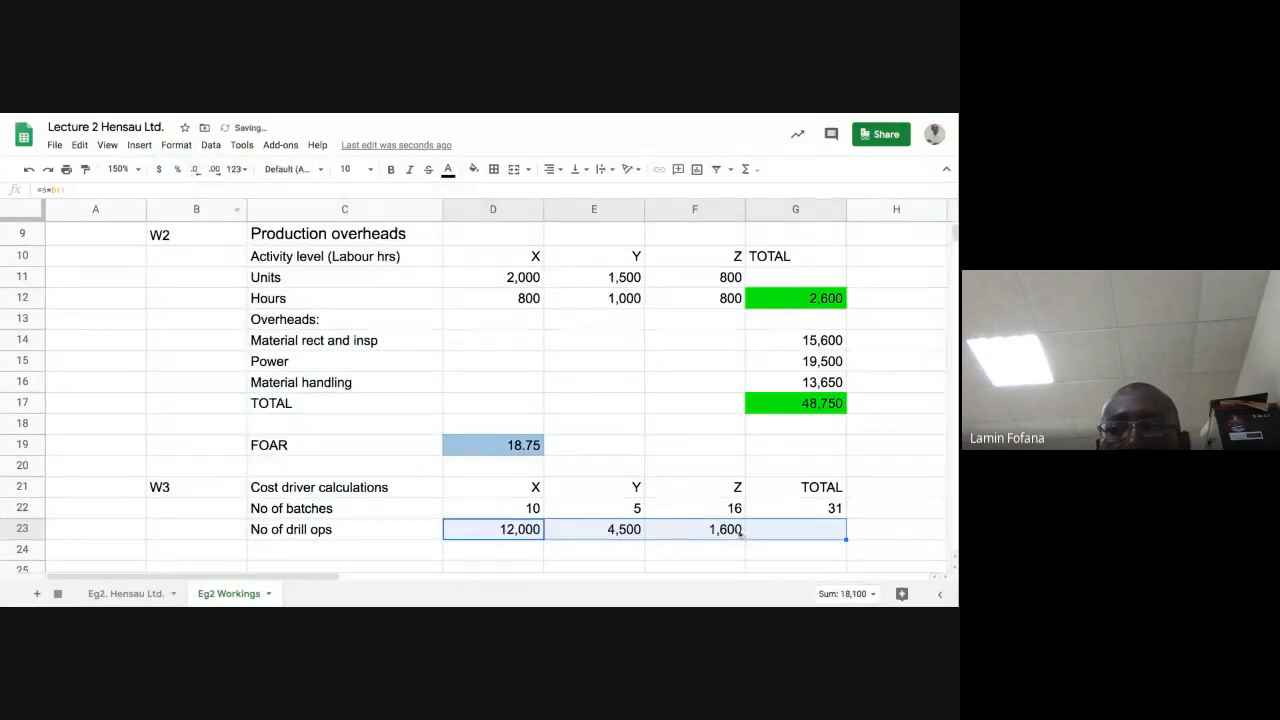
Total the drill operations in G23 by filling the batches sum formula down from G22
left_click(700, 529)
left_click(795, 529)
left_click(829, 509)
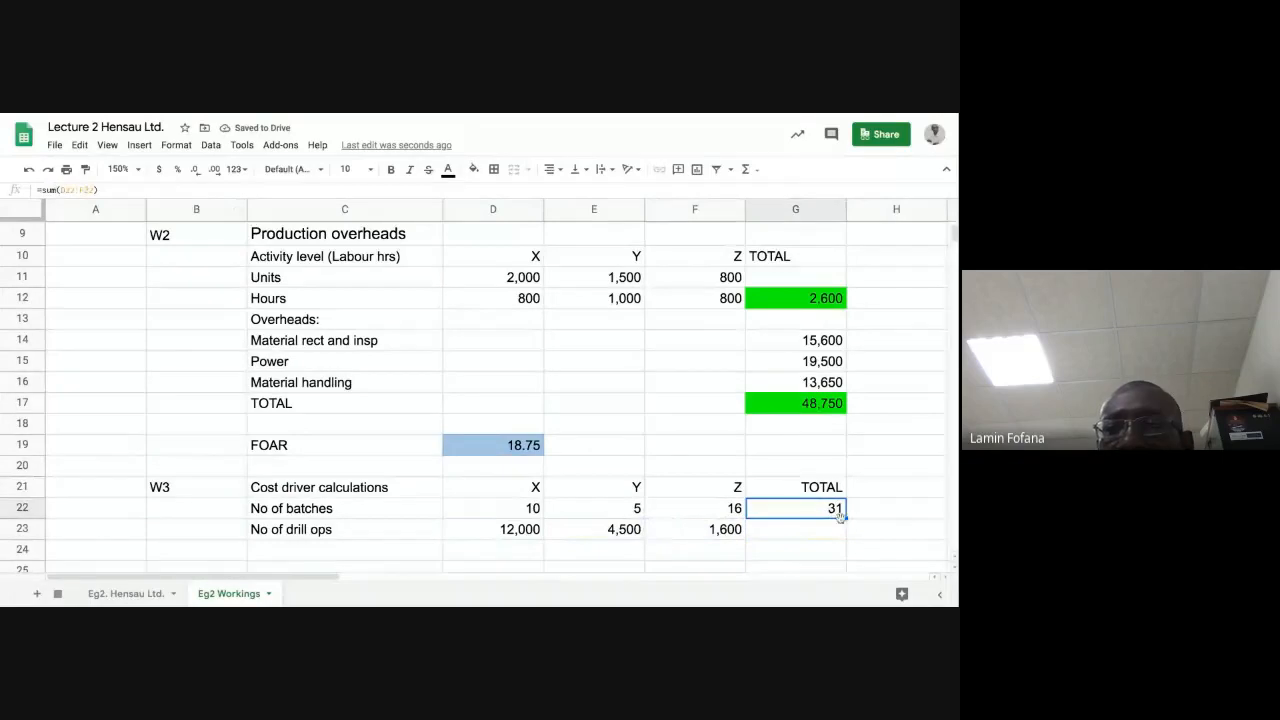
left_click_drag(838, 531, 836, 531)
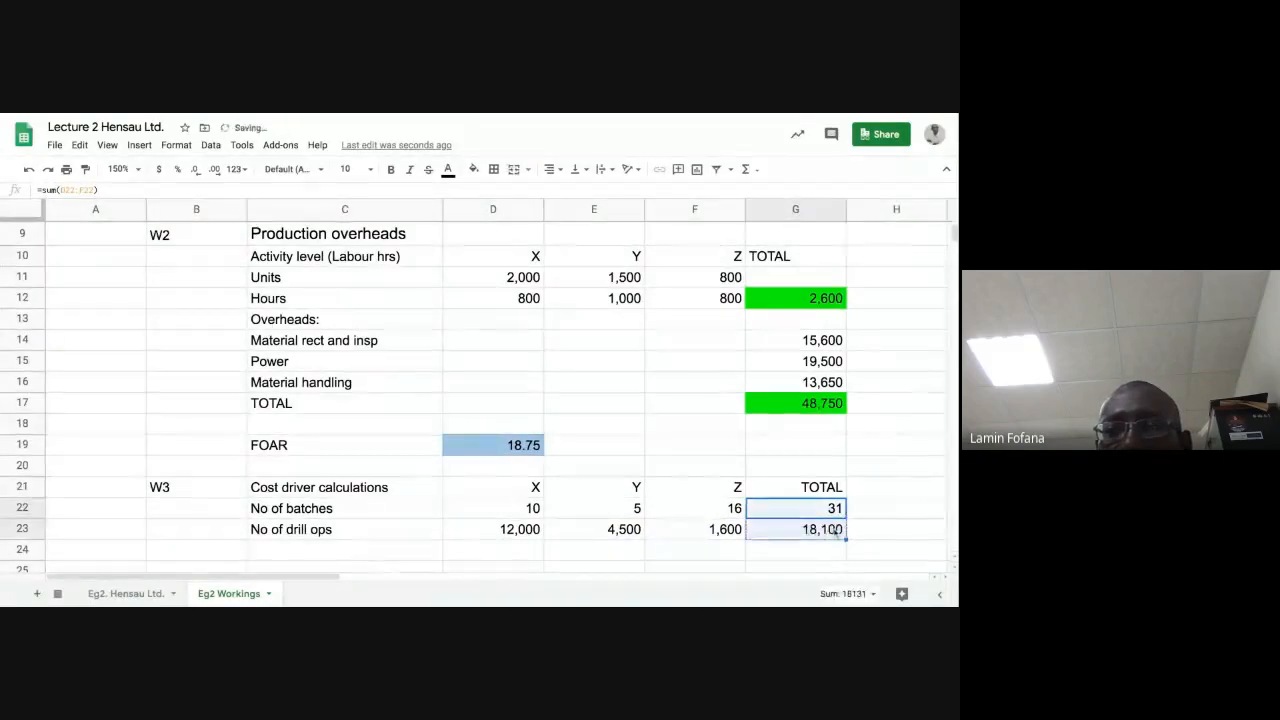
left_click(835, 531)
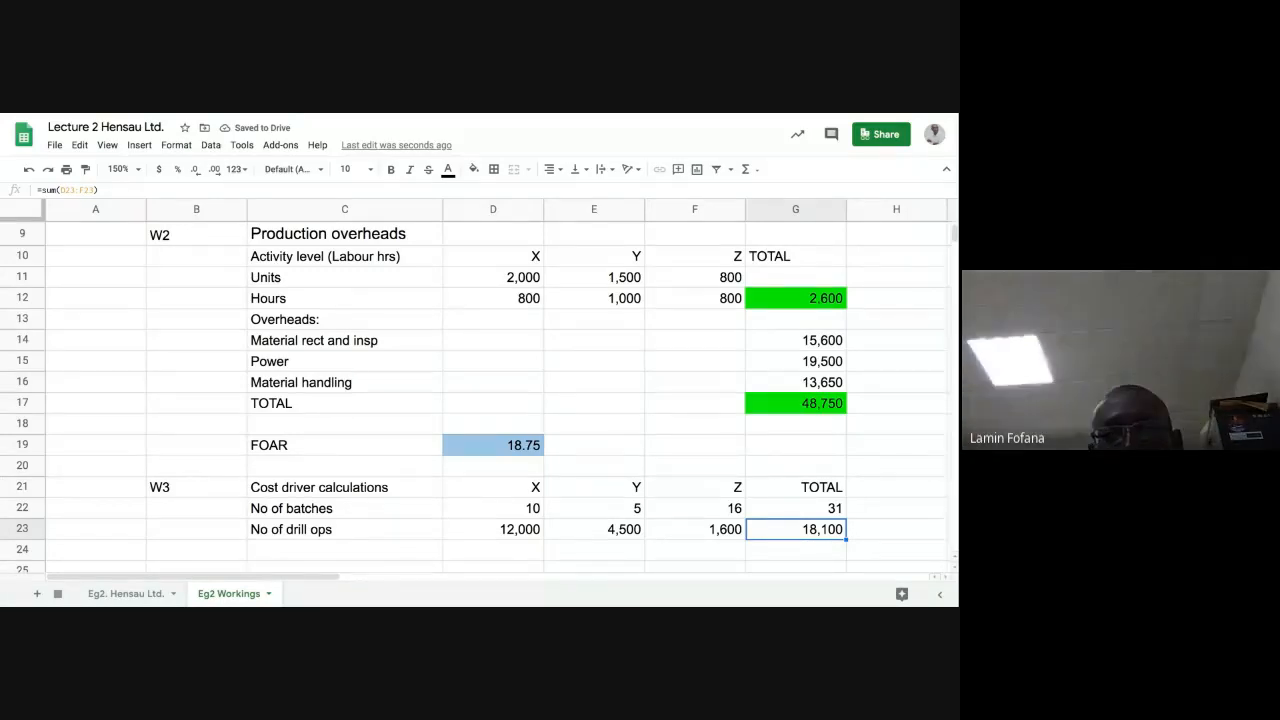
Enter the row label "Mat. Qty" in C24, below the number of drill operations
key("Down")
key("Down")
key("Down")
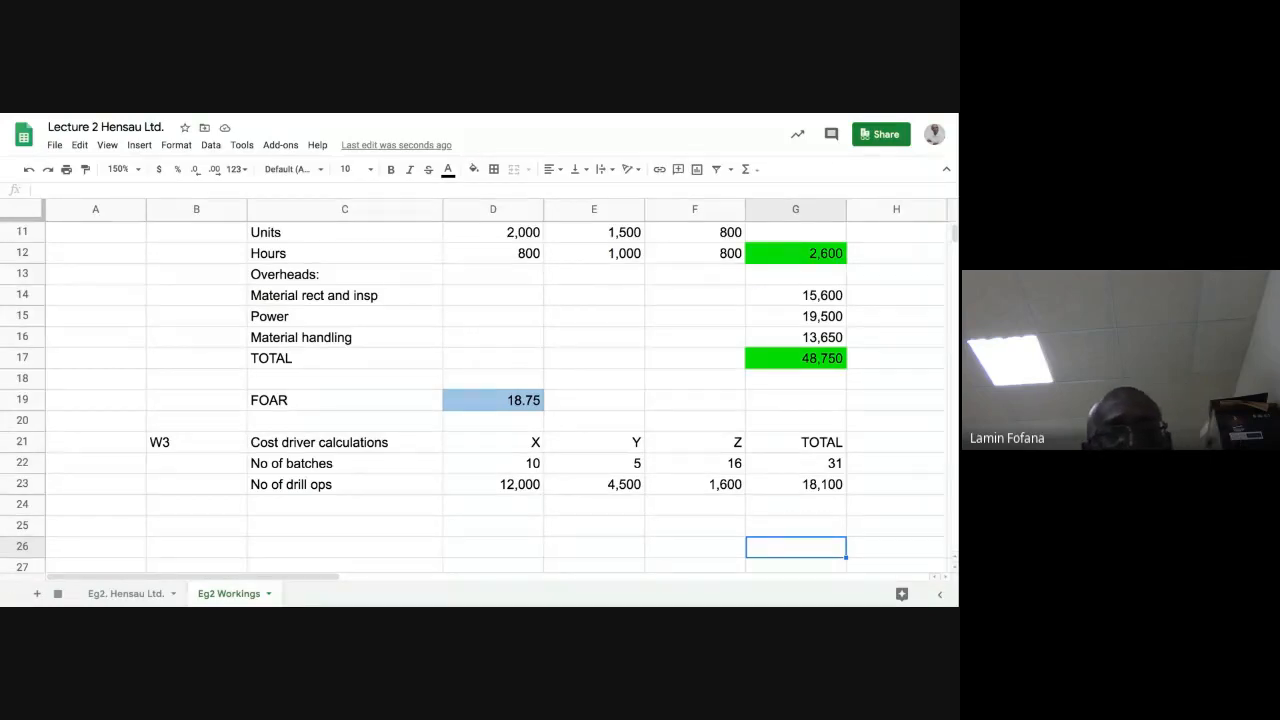
left_click(288, 510)
type("Mat")
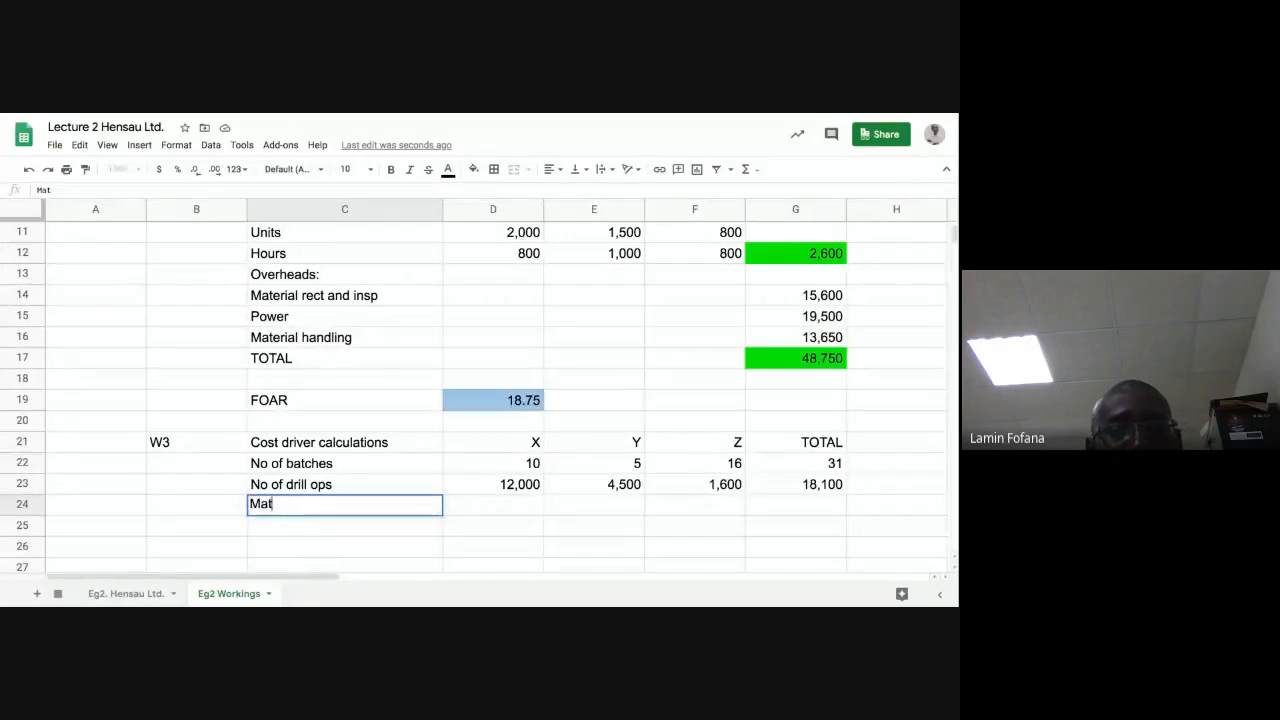
type(". ")
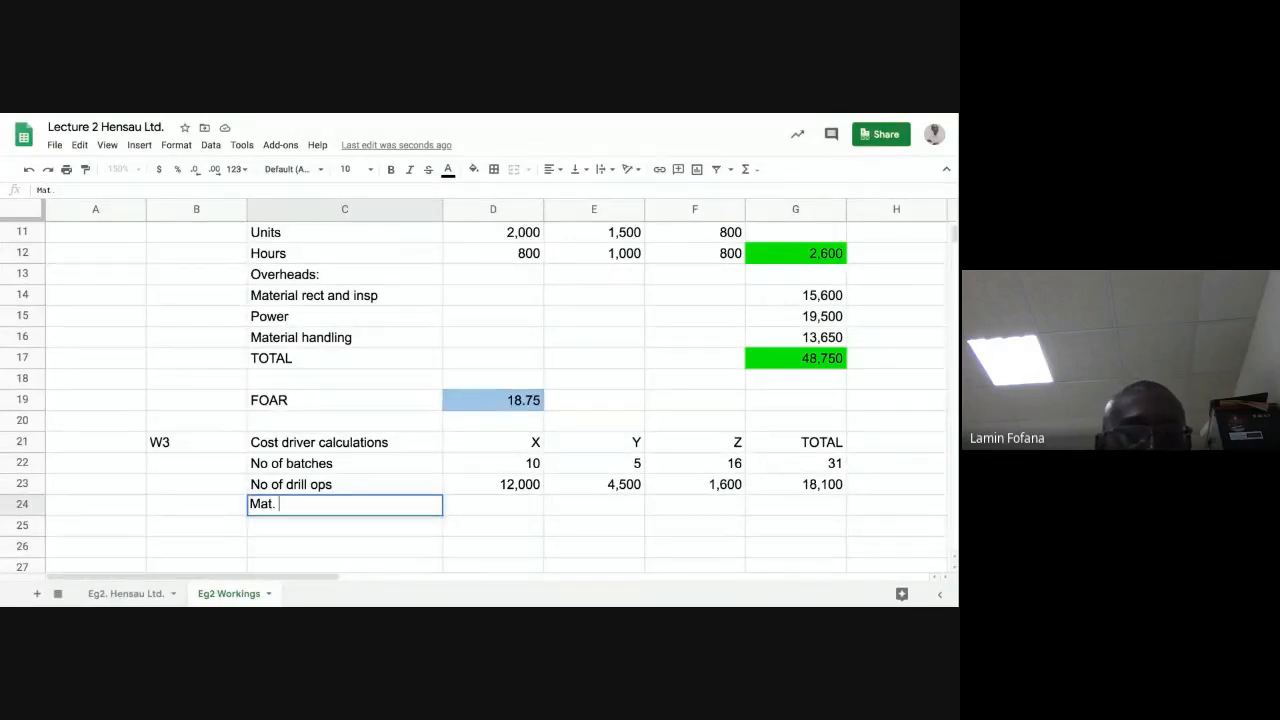
type("Qt")
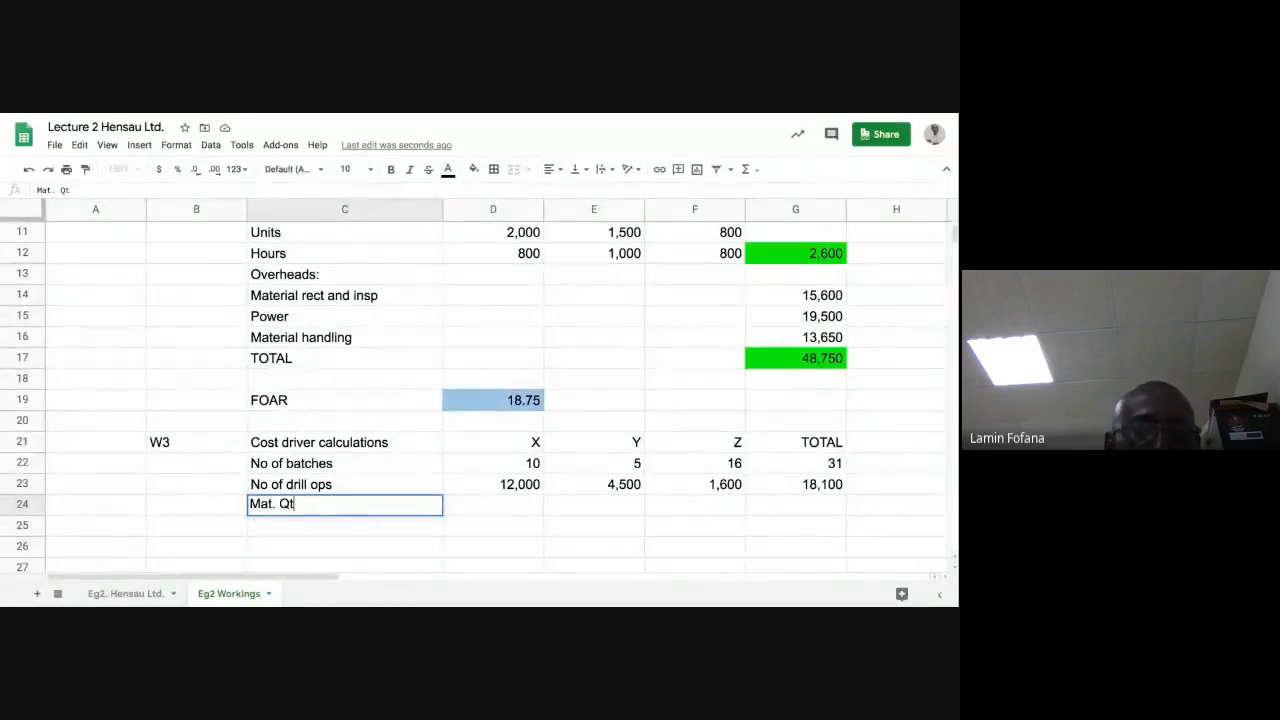
type("y")
key("Tab")
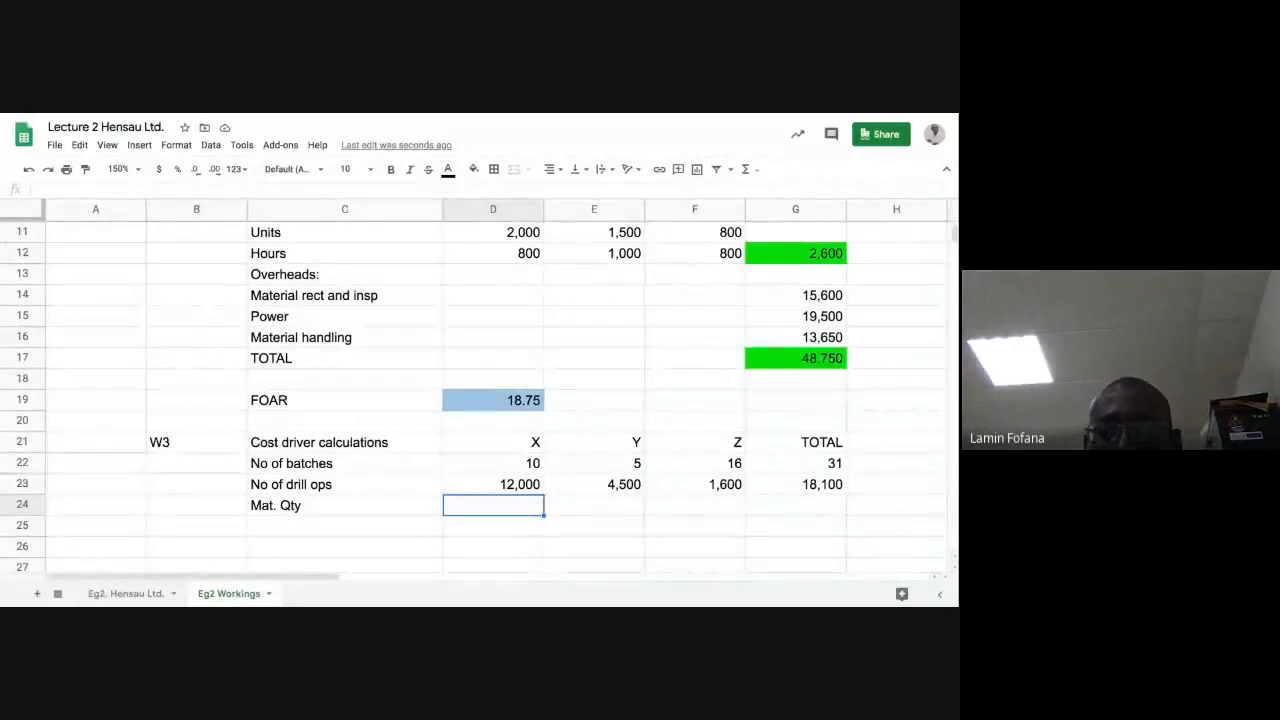
Calculate product X's material quantity in D24 as 4 times the X units in D11
type("=")
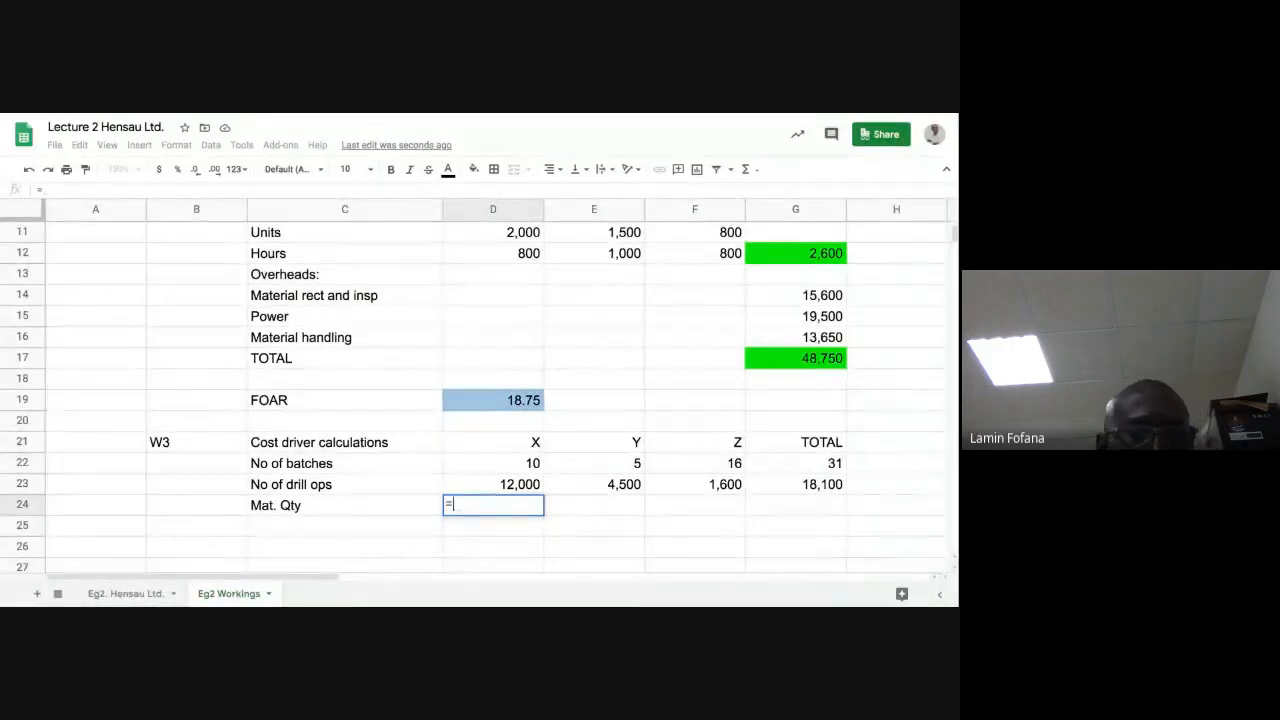
type("4*")
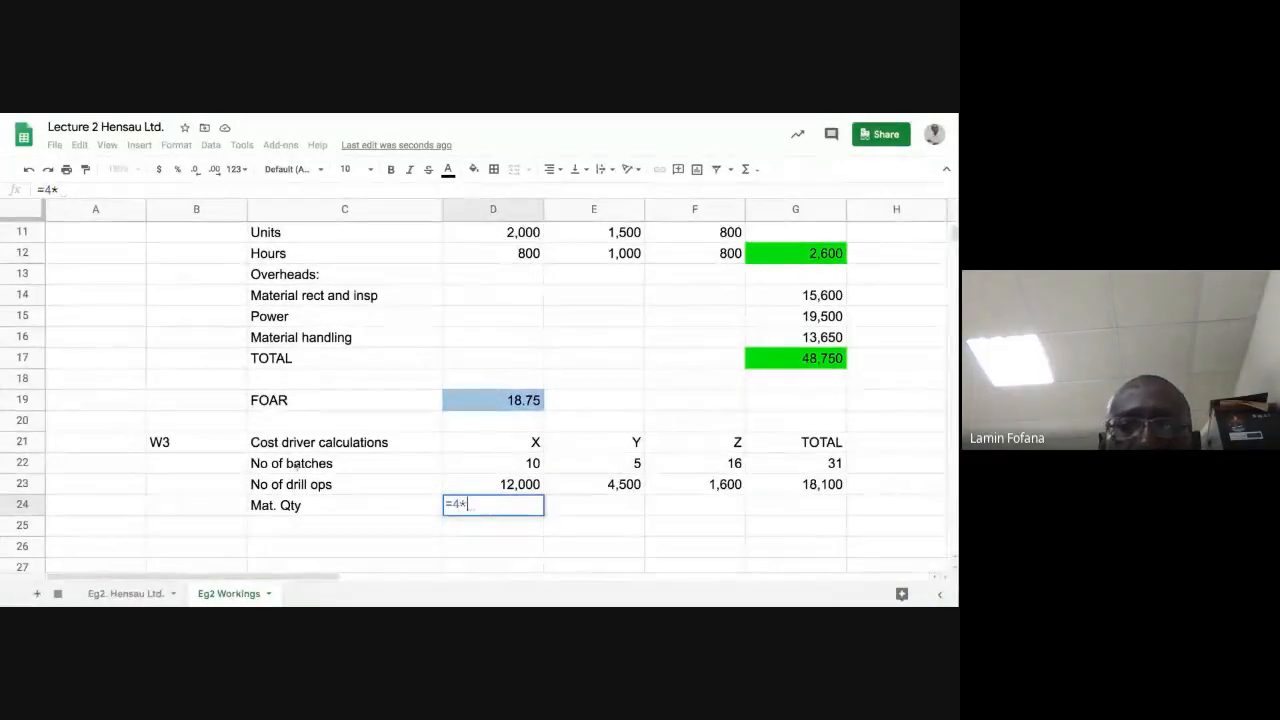
left_click(492, 234)
key("Return")
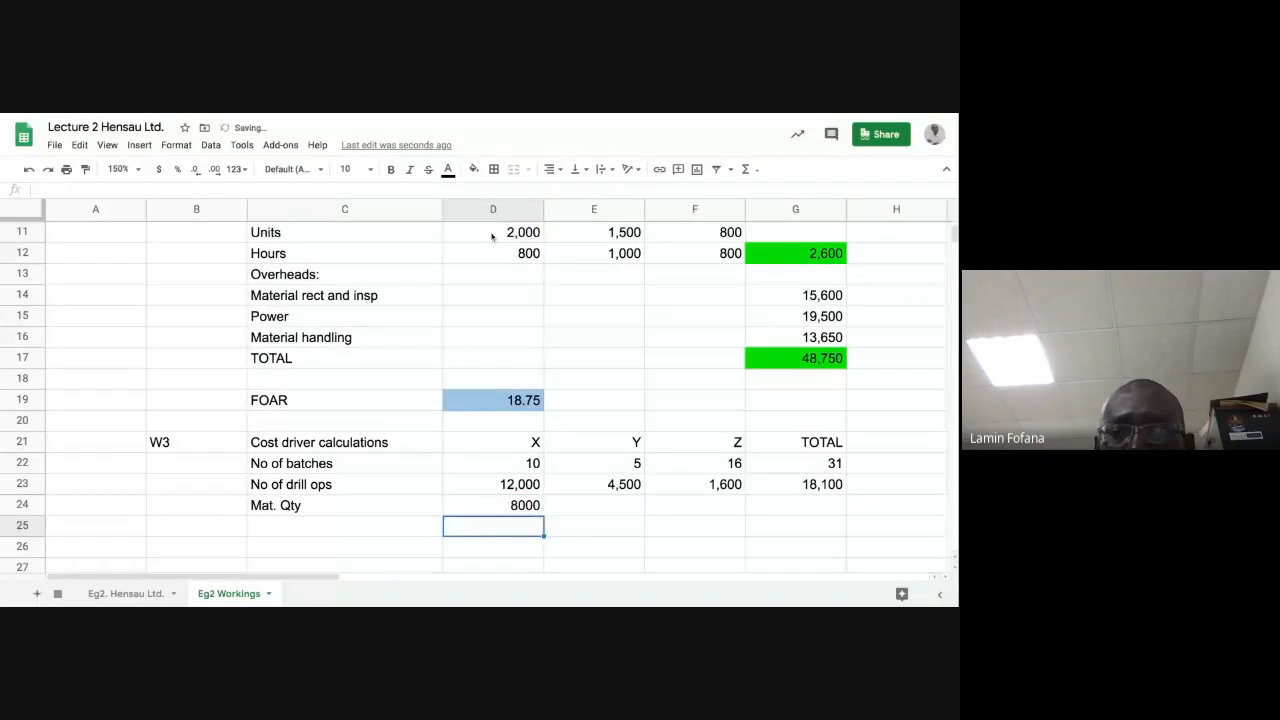
Calculate product Y's material quantity in E24 as 6 times the Y units in E11
left_click(589, 509)
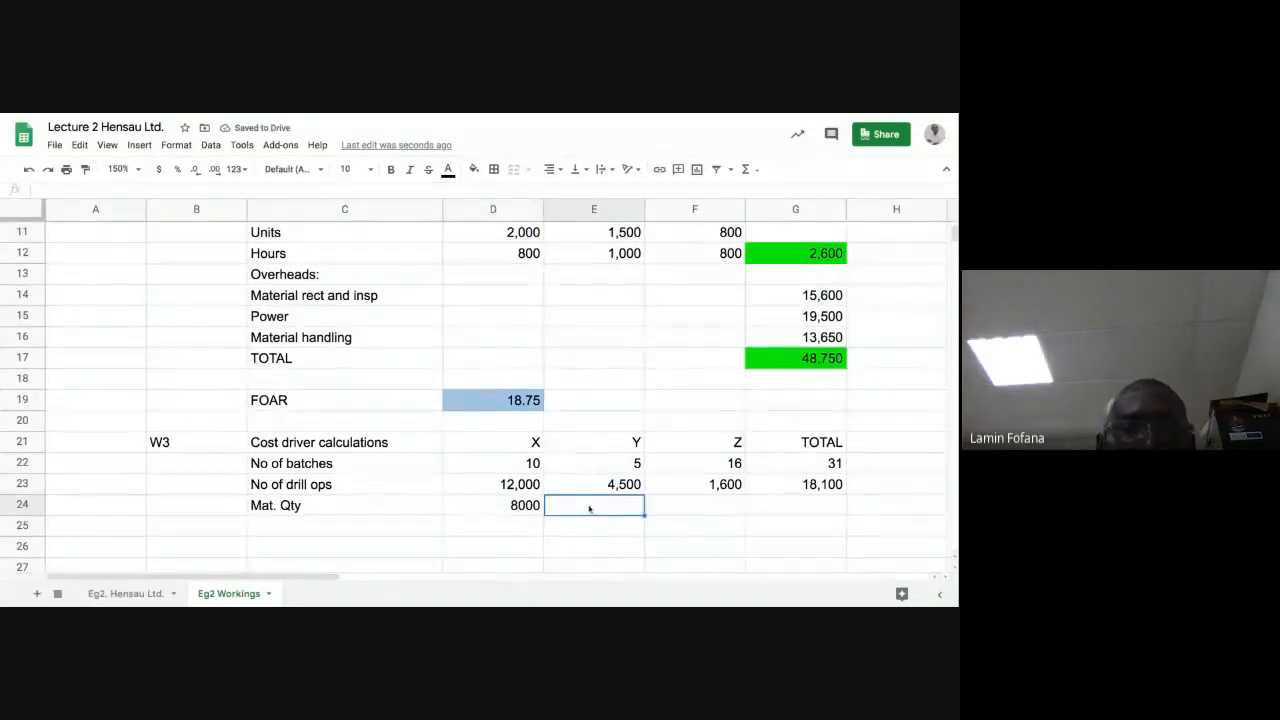
type("=")
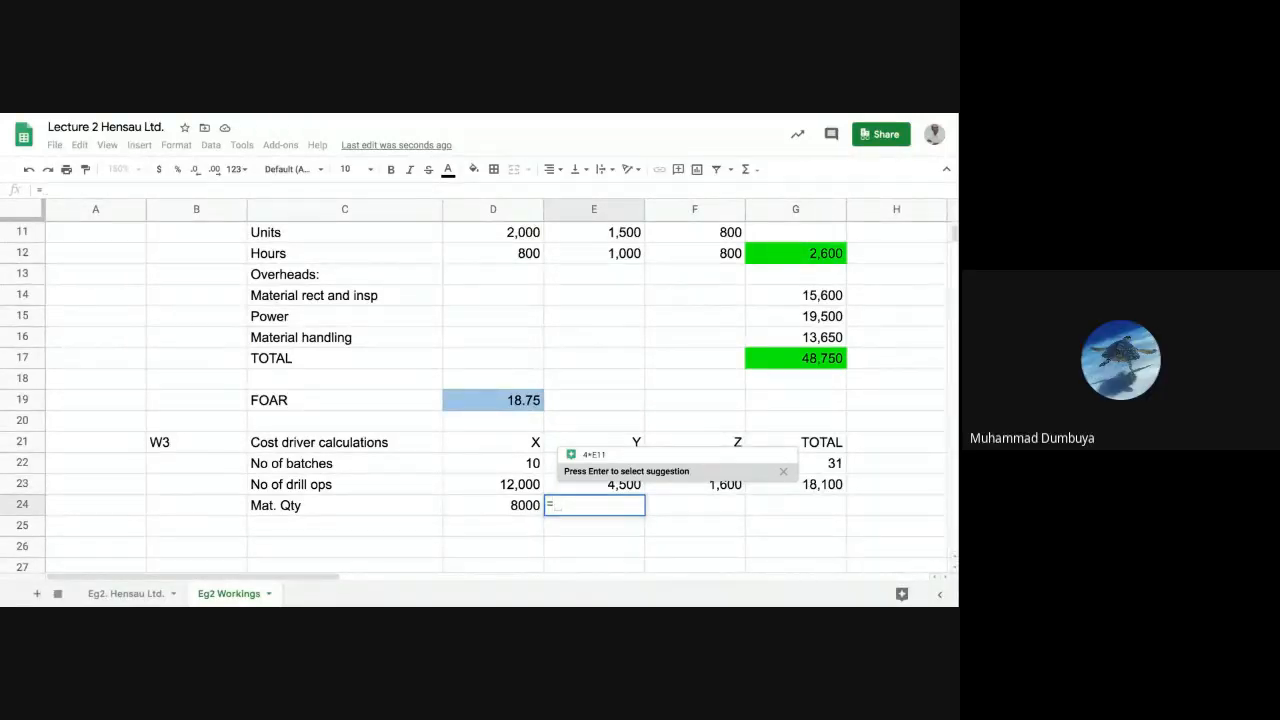
type("6*")
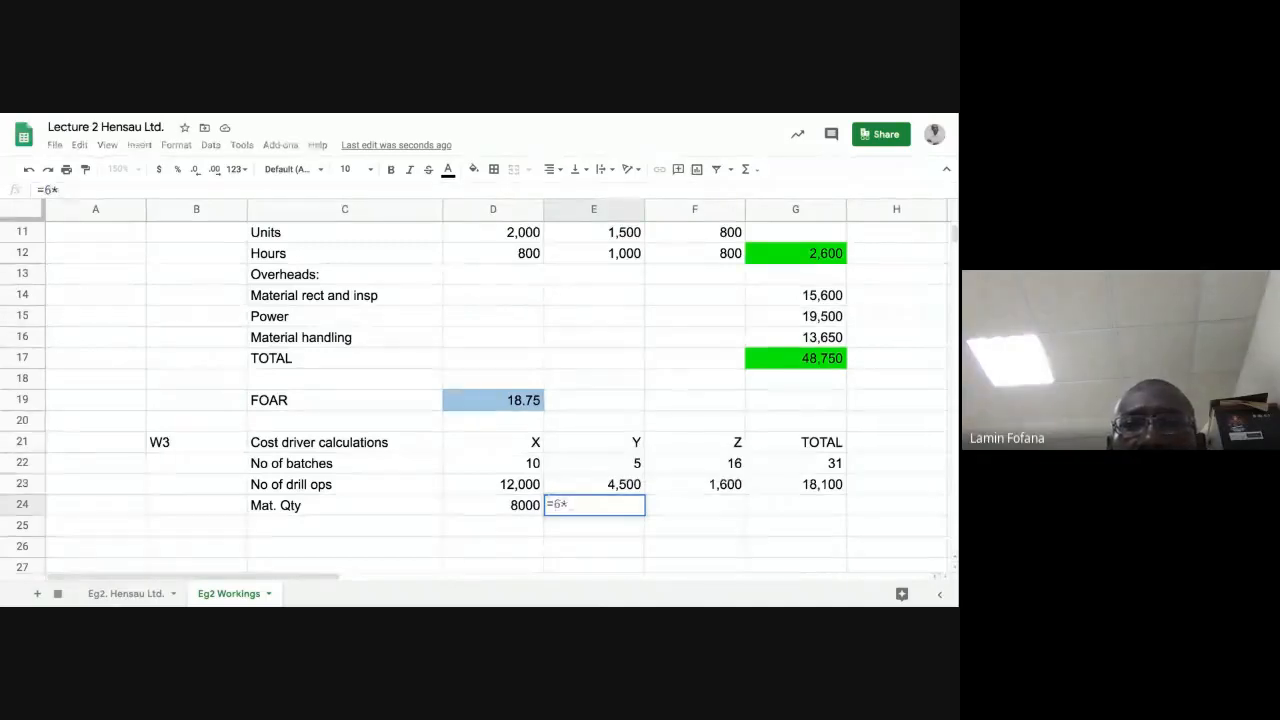
left_click(613, 232)
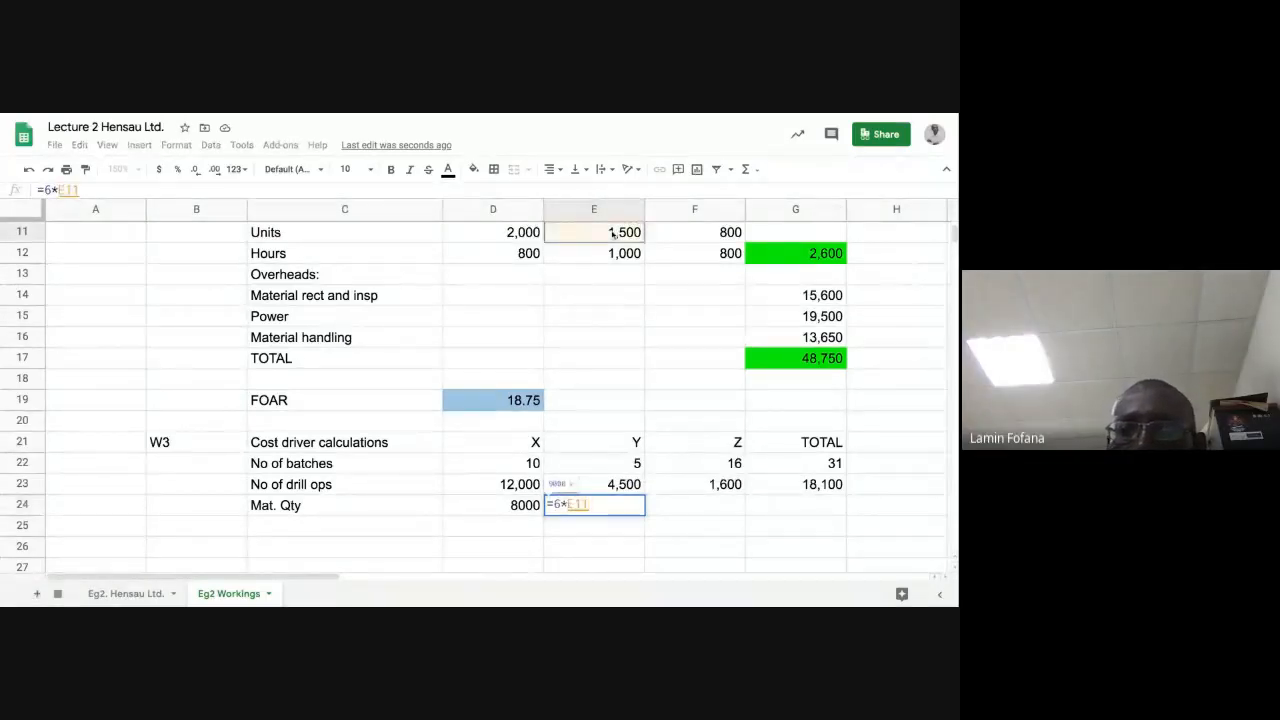
key("Return")
Calculate product Z's material quantity in F24 as 3 times the Z units in F11
key("Up")
key("Right")
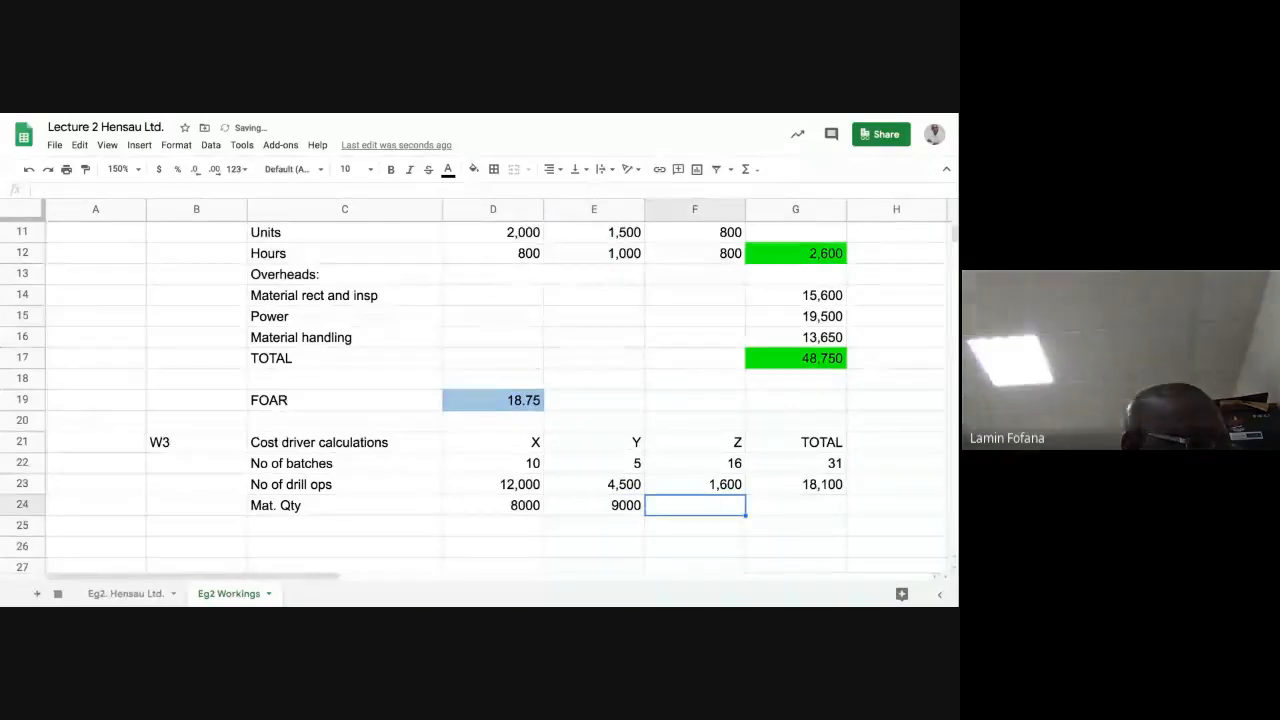
type("=")
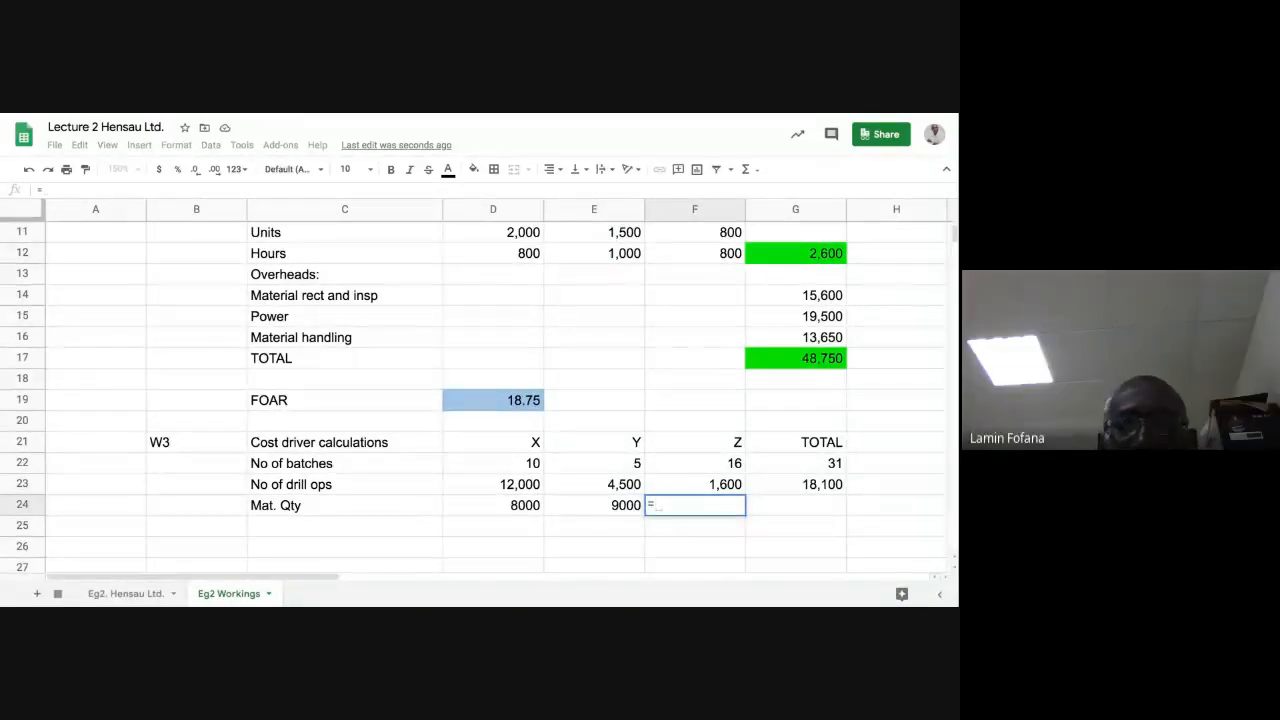
type("3")
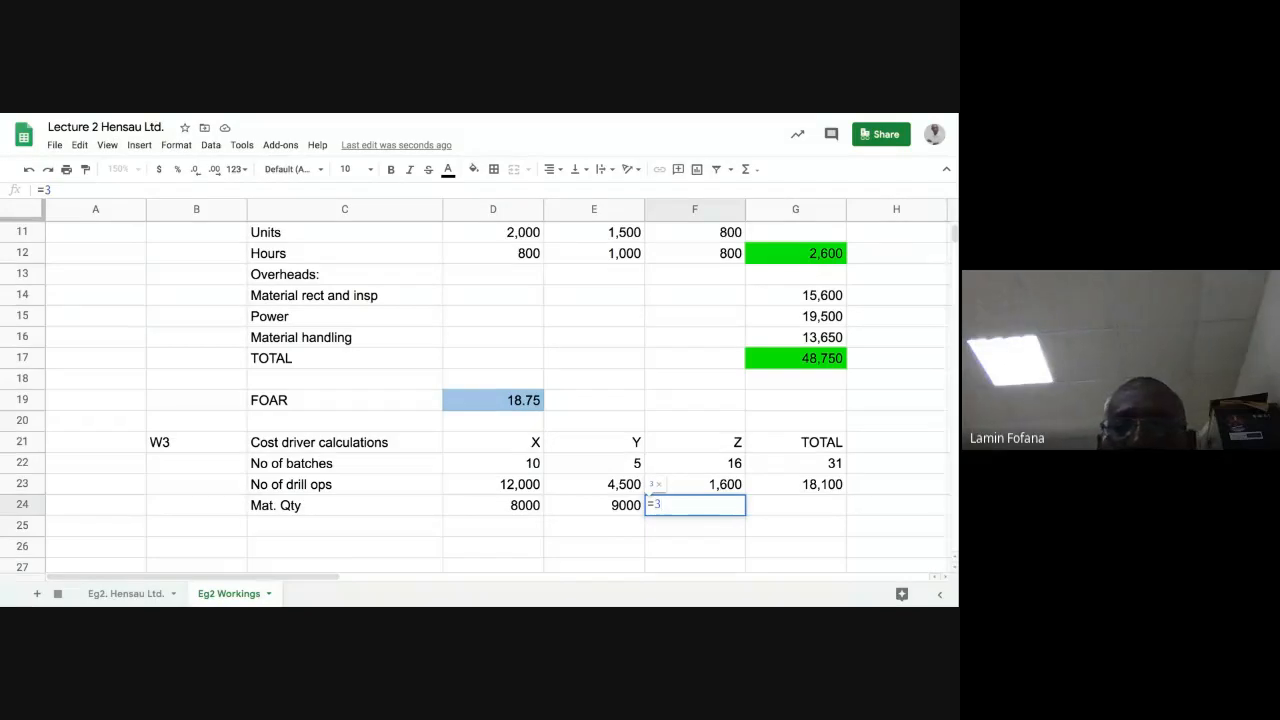
type("*")
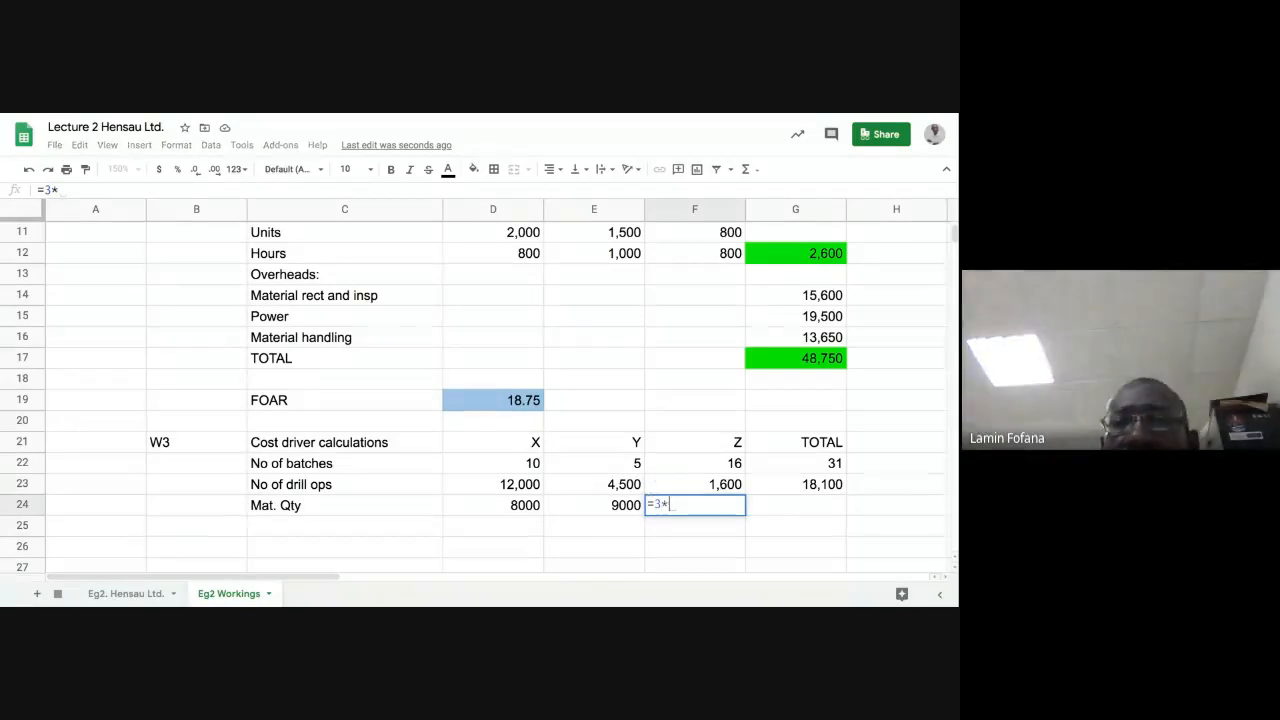
left_click(690, 235)
key("Return")
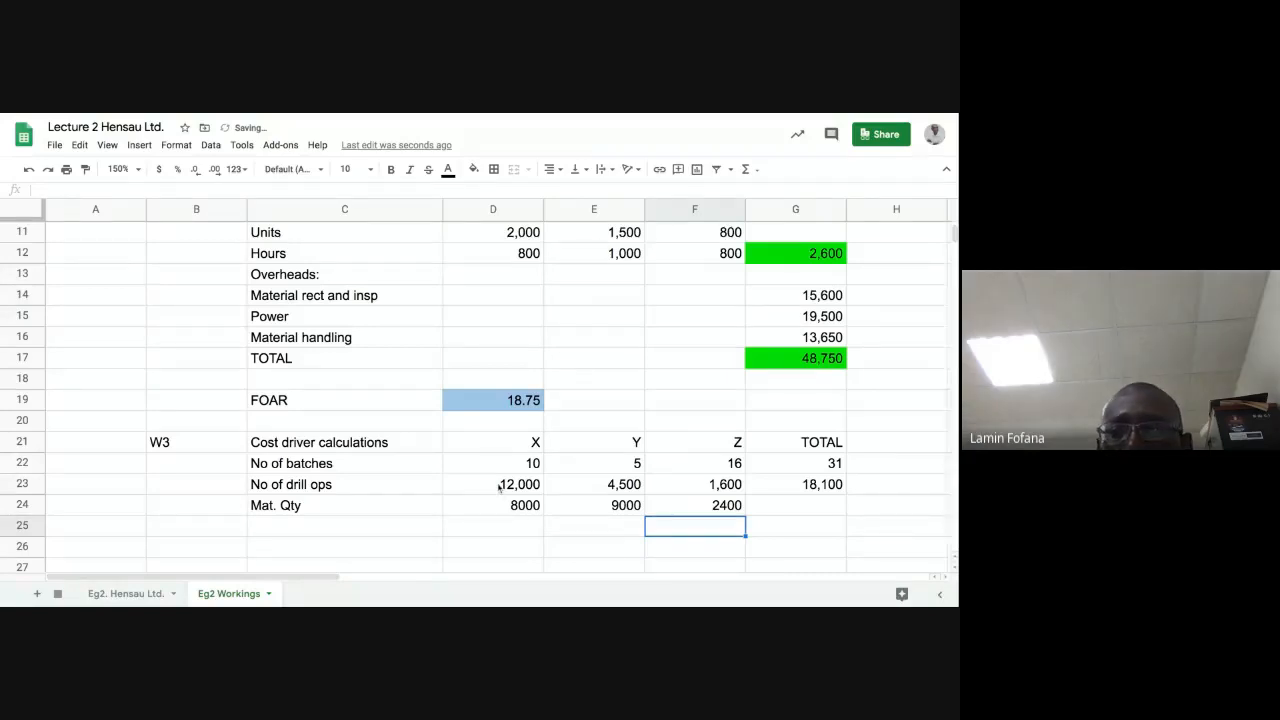
Copy the number formatting of the drill operations cells D23:G23 onto the material quantity row starting at D24
left_click_drag(499, 487, 785, 487)
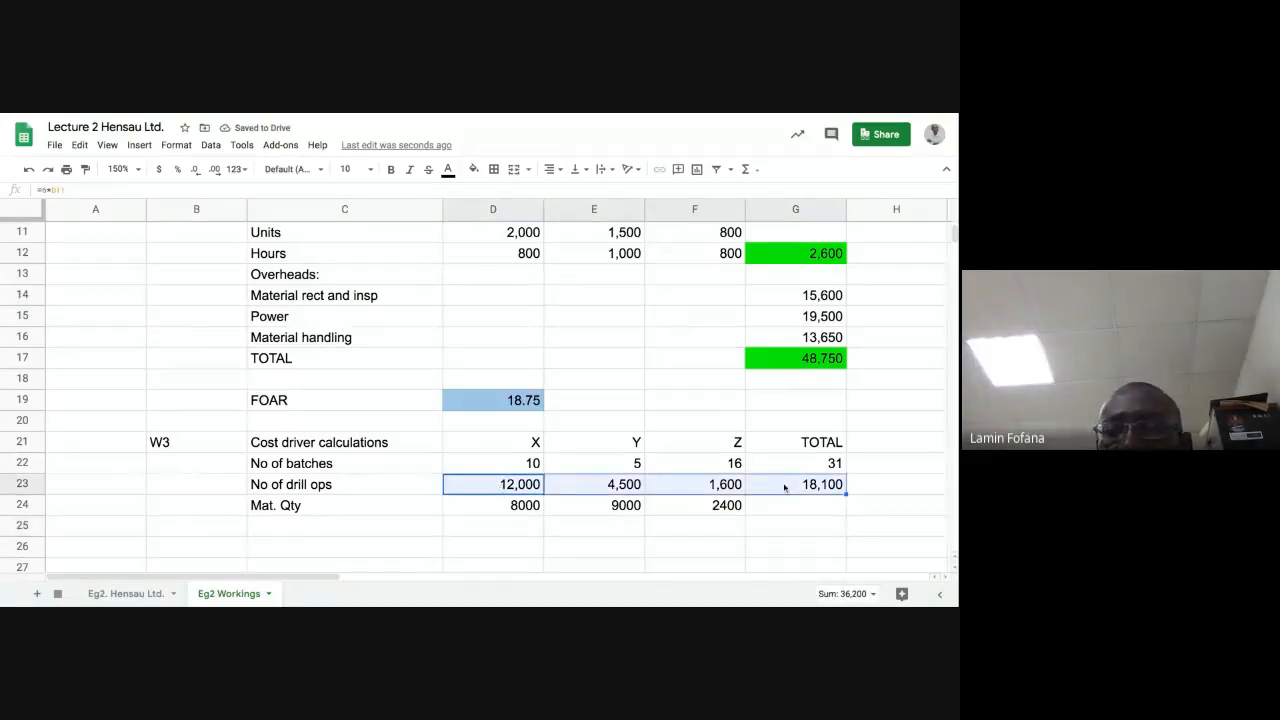
left_click(87, 170)
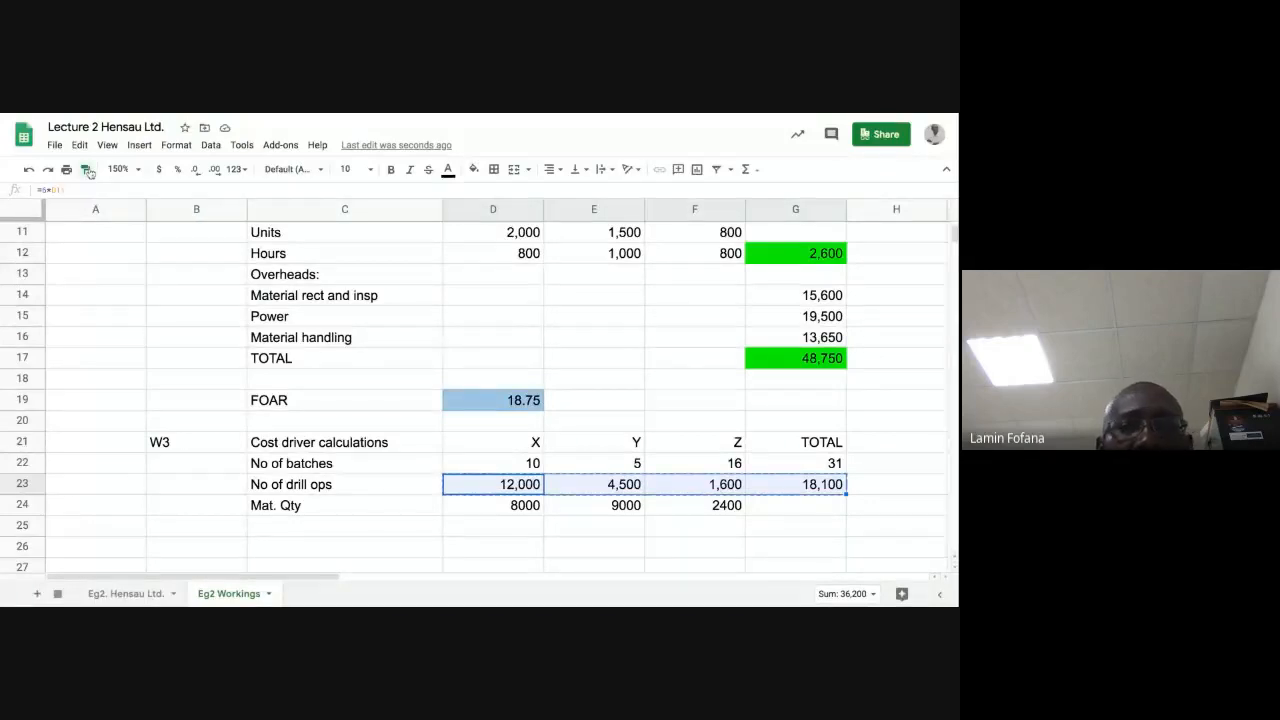
left_click(492, 506)
left_click(577, 550)
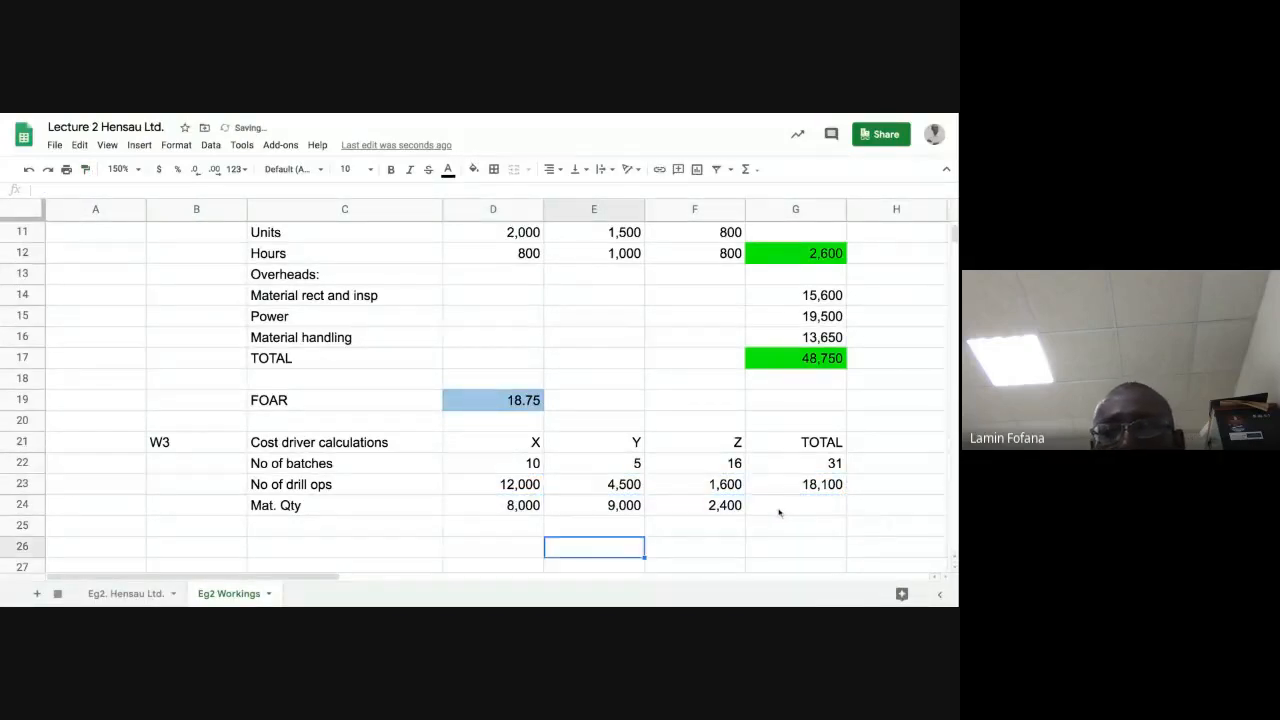
Total the material quantities in G24 by filling the drill operations sum formula down from G23
left_click(780, 508)
left_click(815, 489)
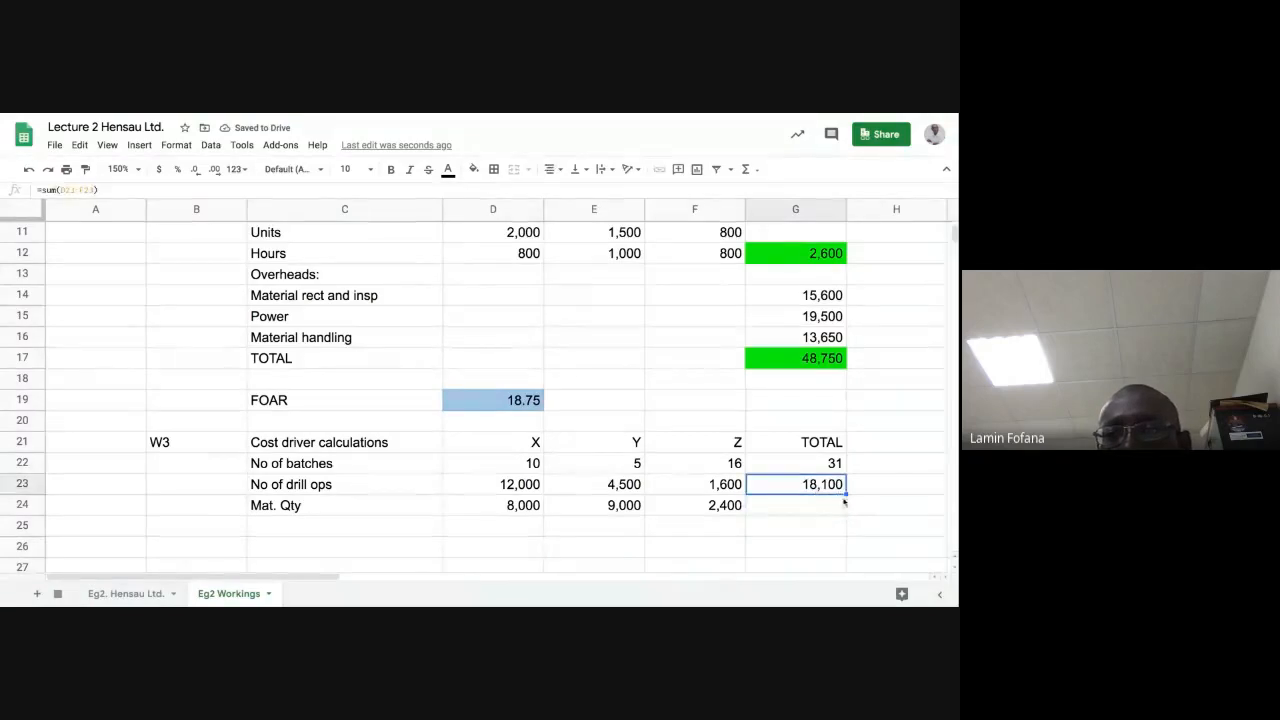
left_click_drag(846, 490, 835, 510)
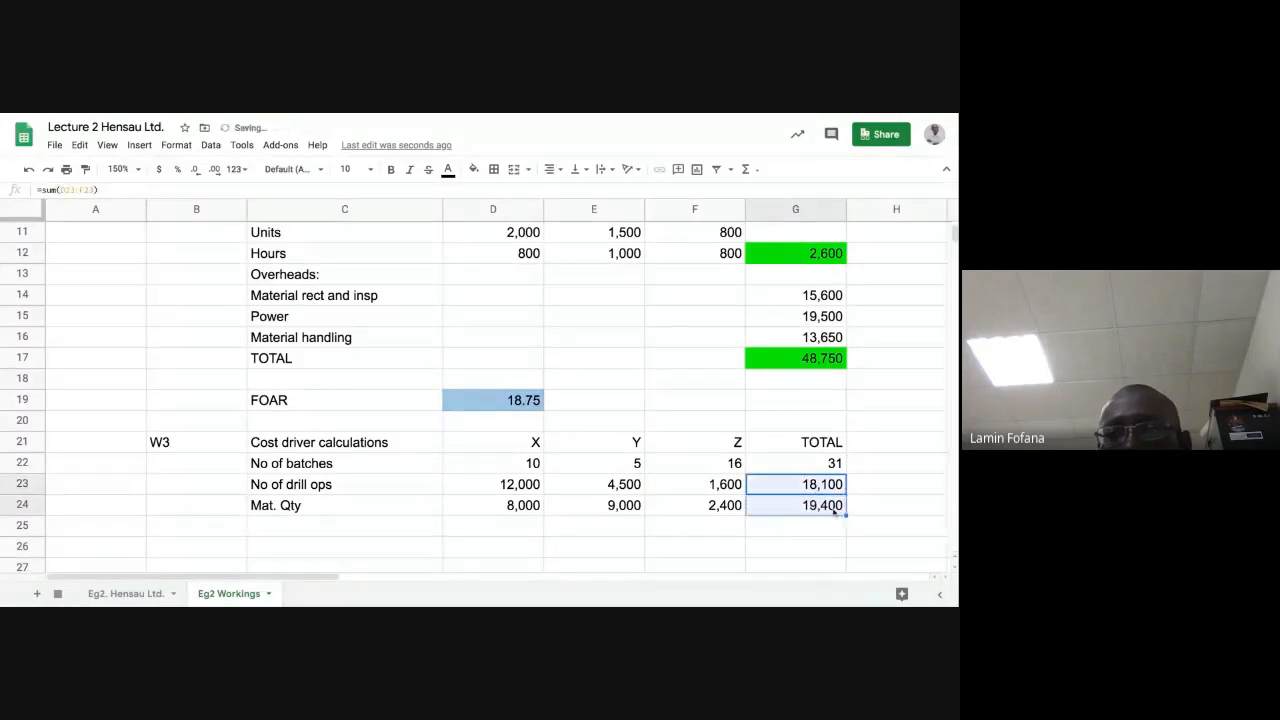
left_click(829, 510)
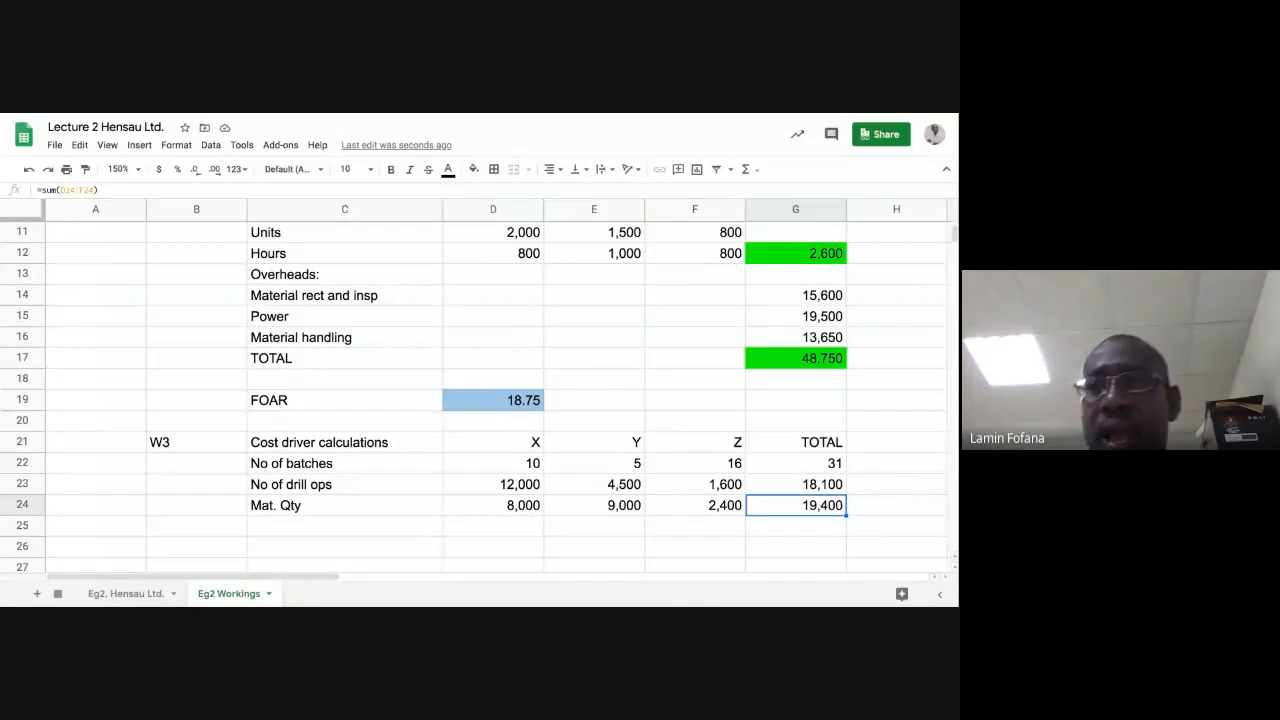
Narrow column C of the workings sheet slightly so it fits the row labels more closely
left_click(294, 528)
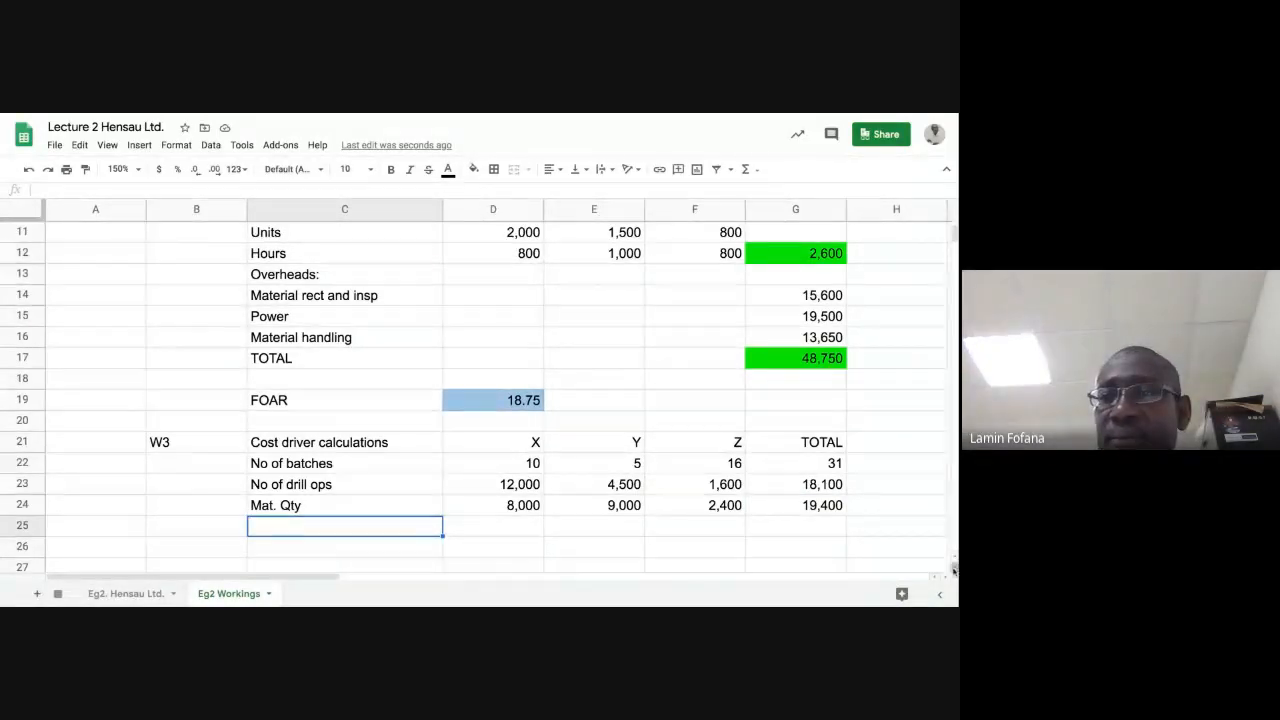
scroll(943, 578, "right", 2)
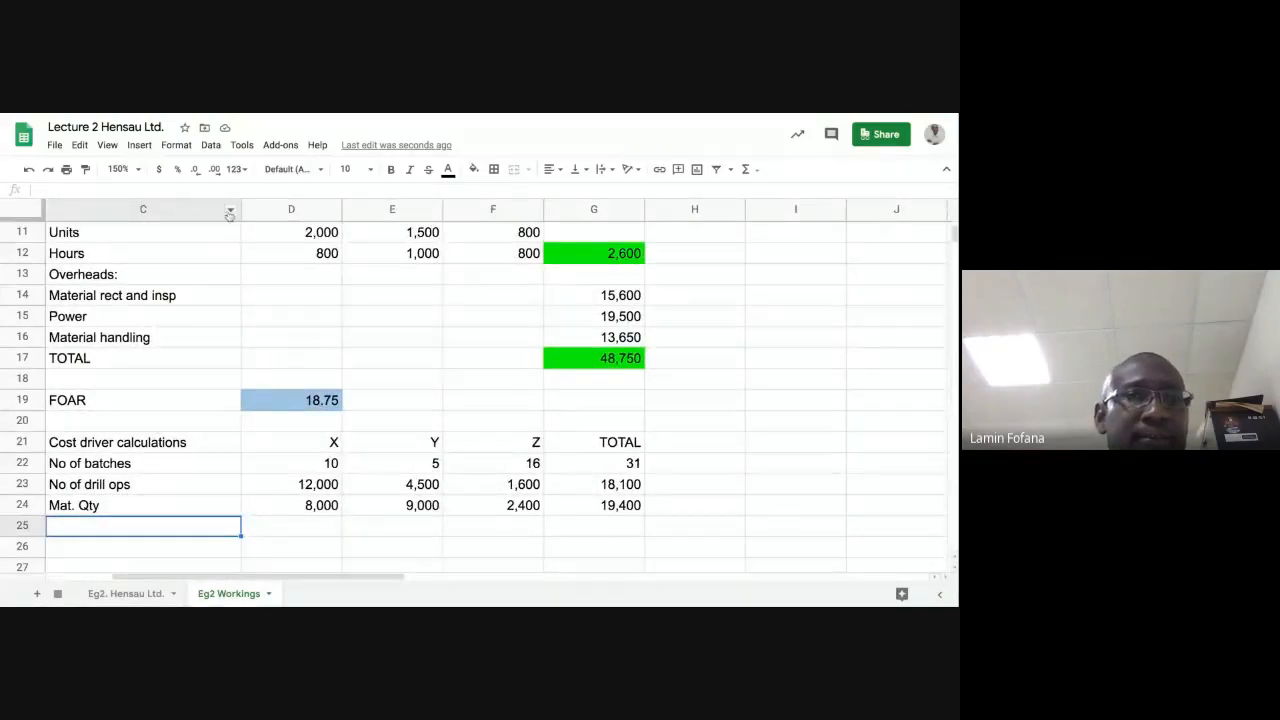
left_click_drag(240, 208, 214, 208)
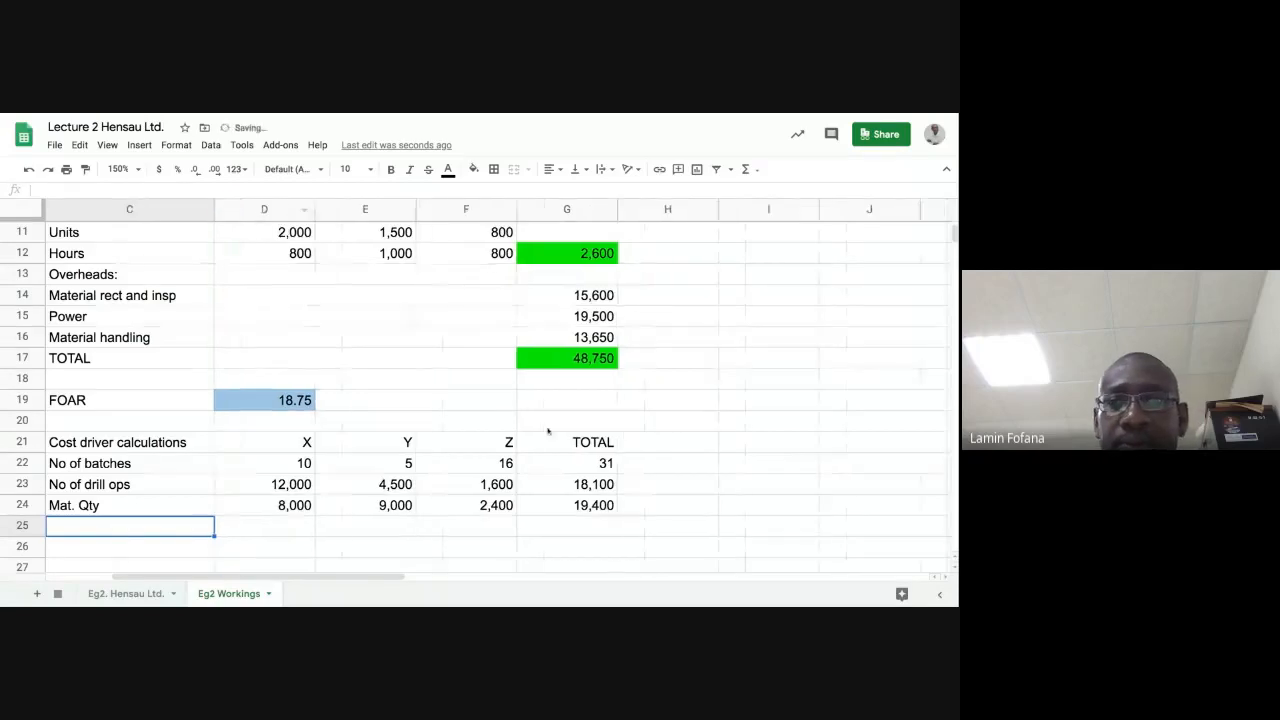
Add the heading "Cost driver rate" in H21, beside the TOTAL heading of the cost driver calculations
left_click(653, 447)
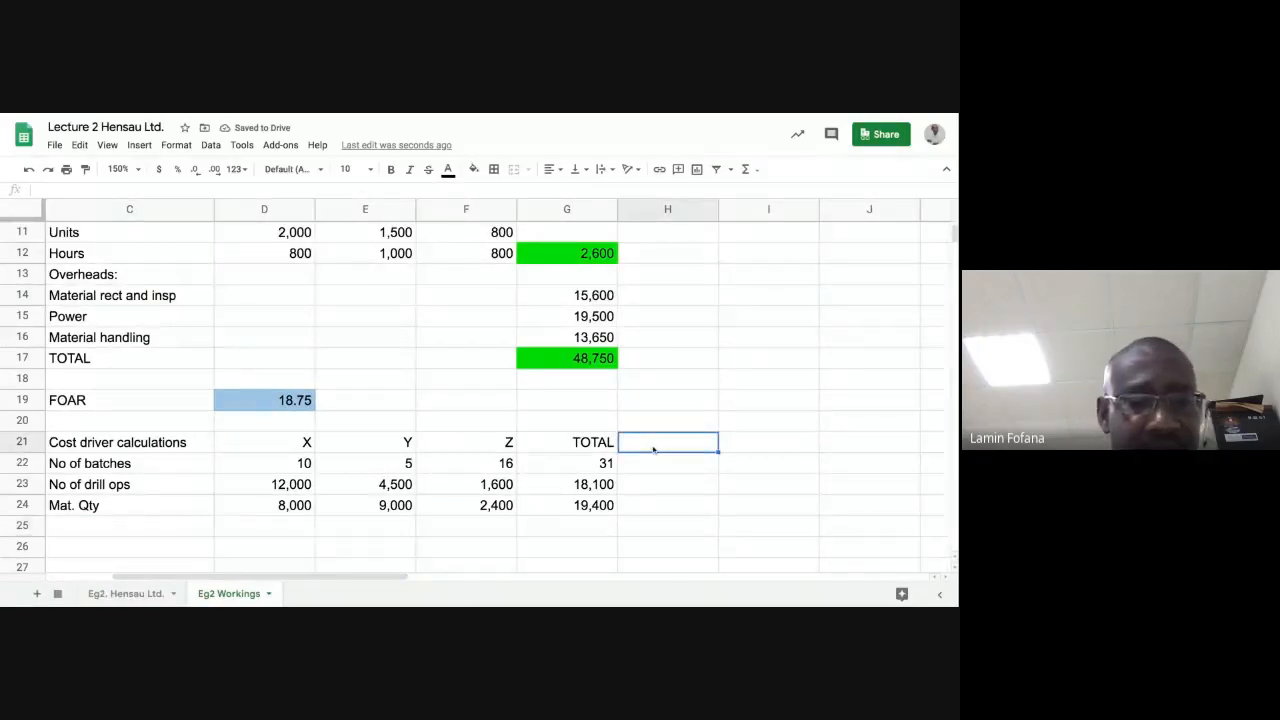
type("Co")
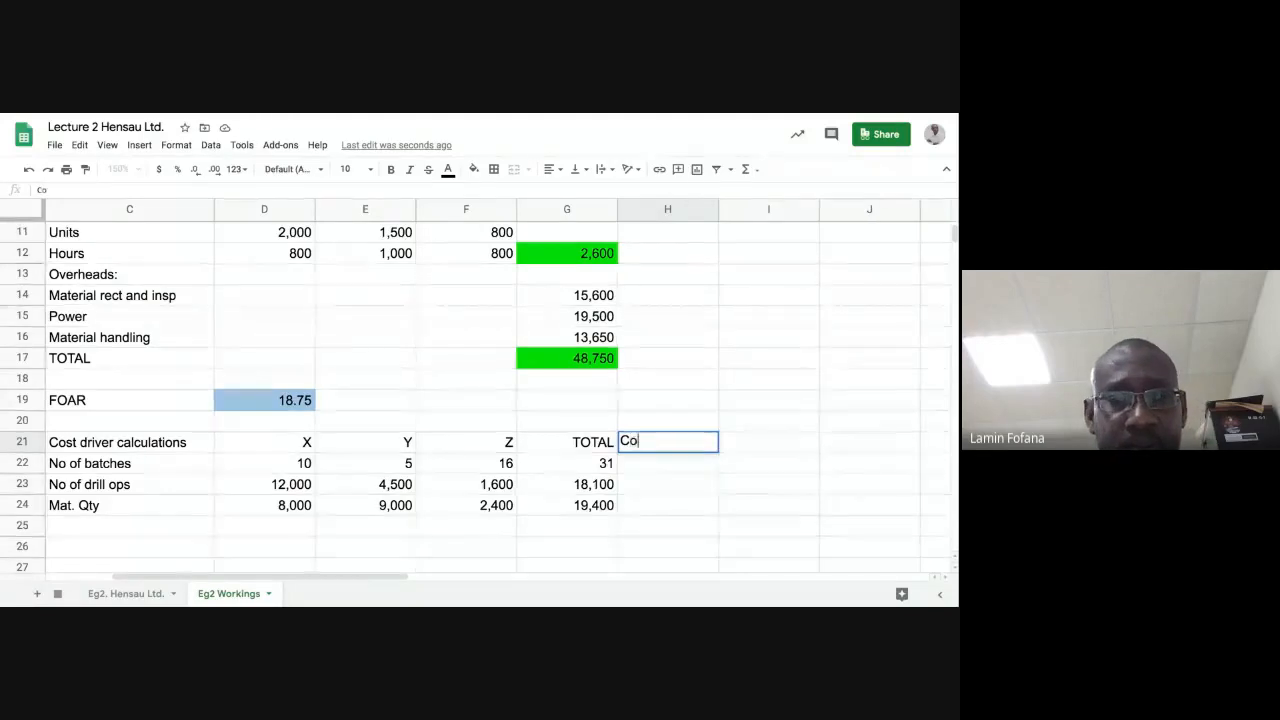
type("st d")
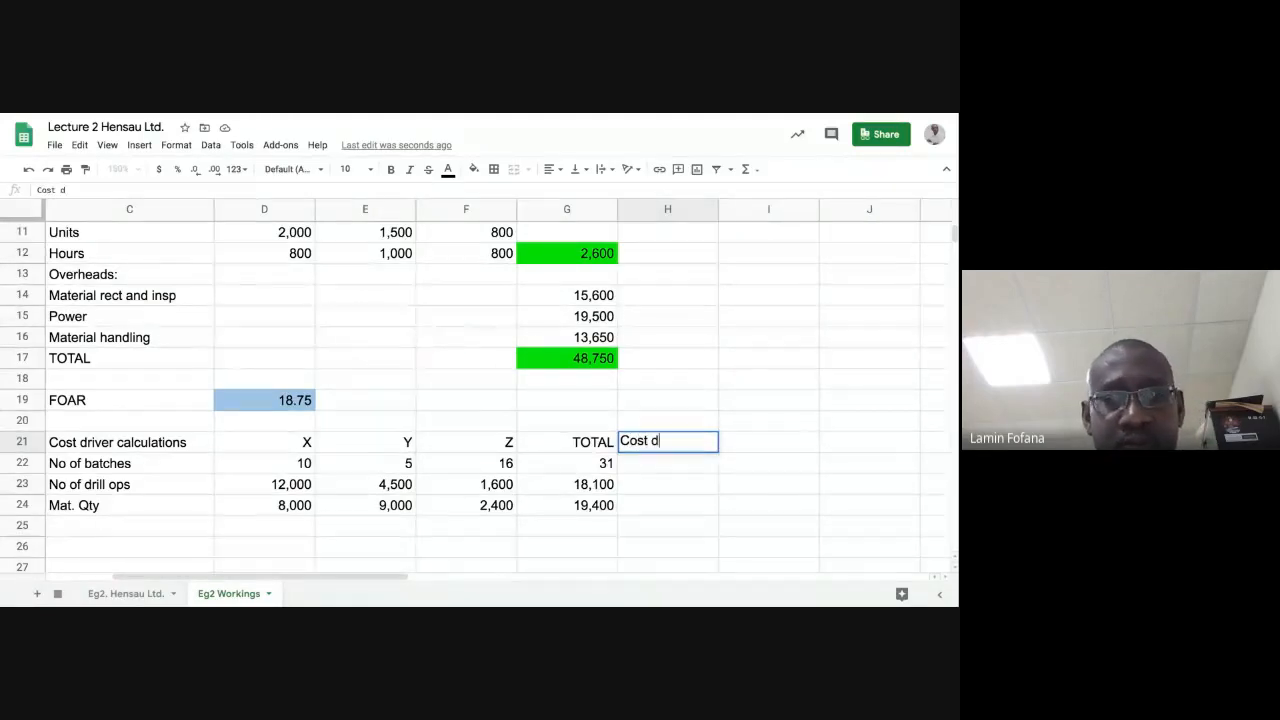
type("river rate")
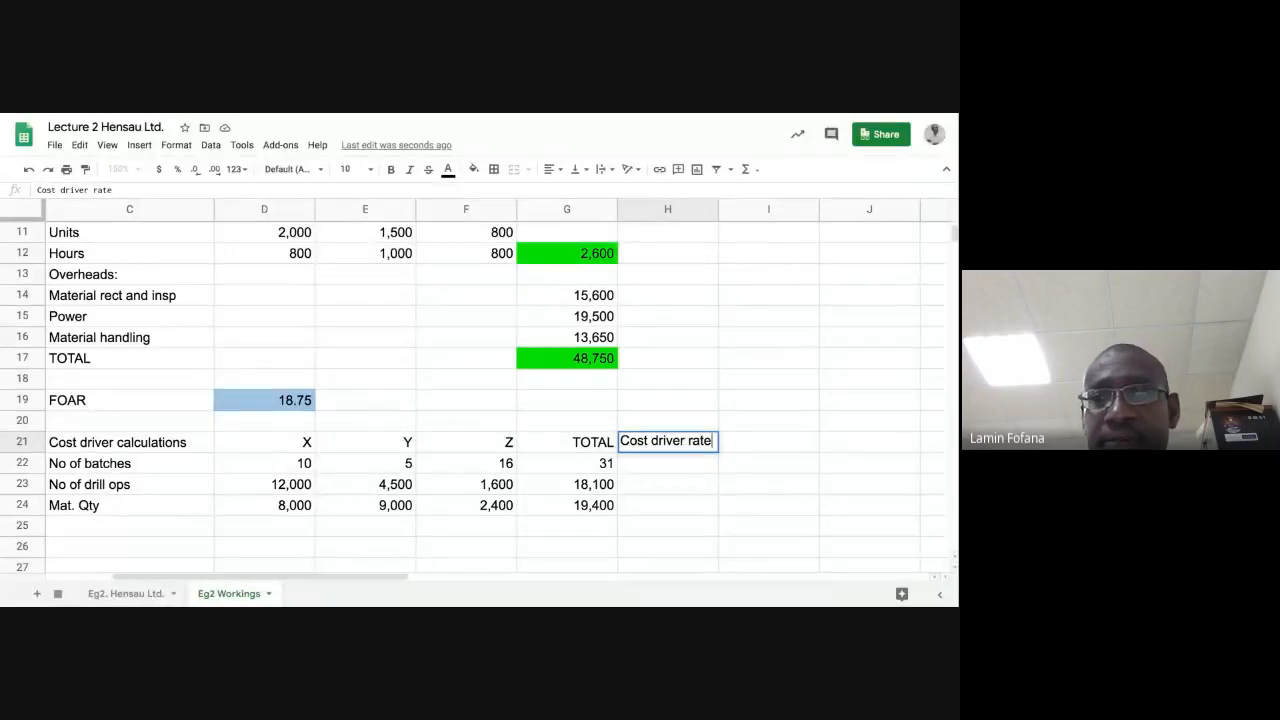
key("Return")
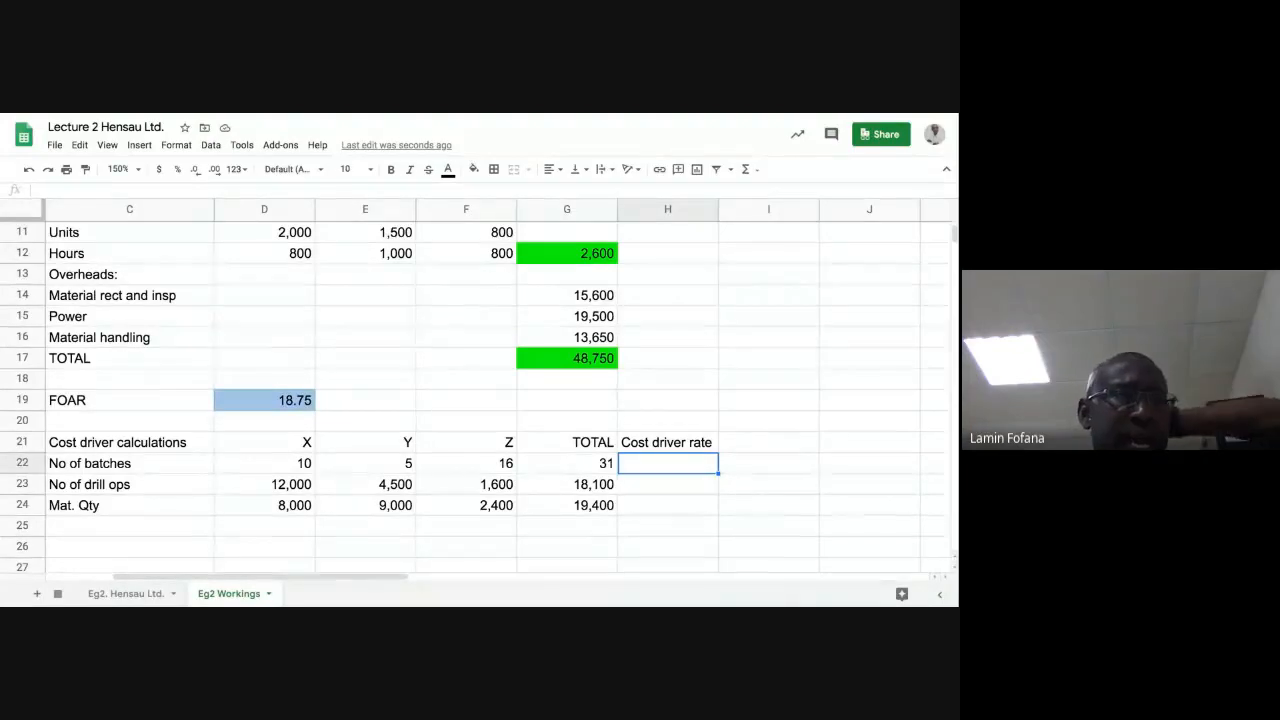
Review the number of batches row across products X, Y and Z and its total
left_click(365, 463)
key("Left")
key("Left")
key("Left")
key("Left")
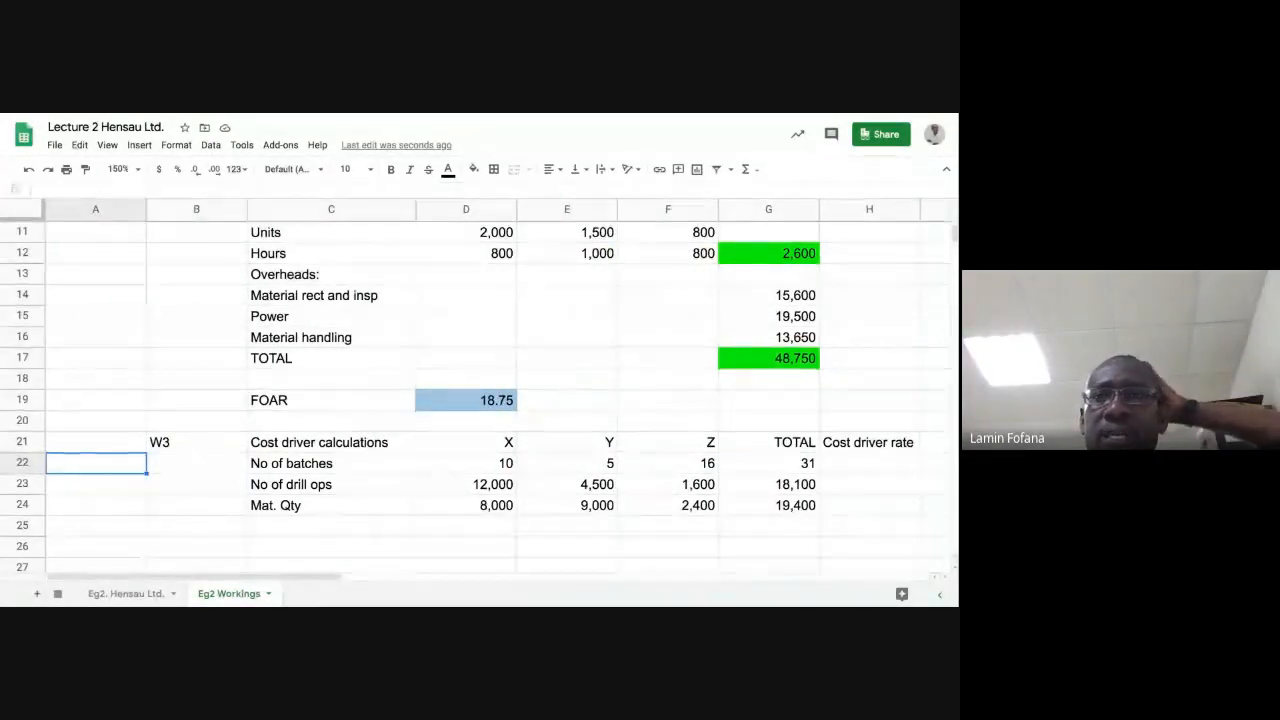
key("Right")
key("Right")
key("Right")
key("Right")
key("Right")
key("Right")
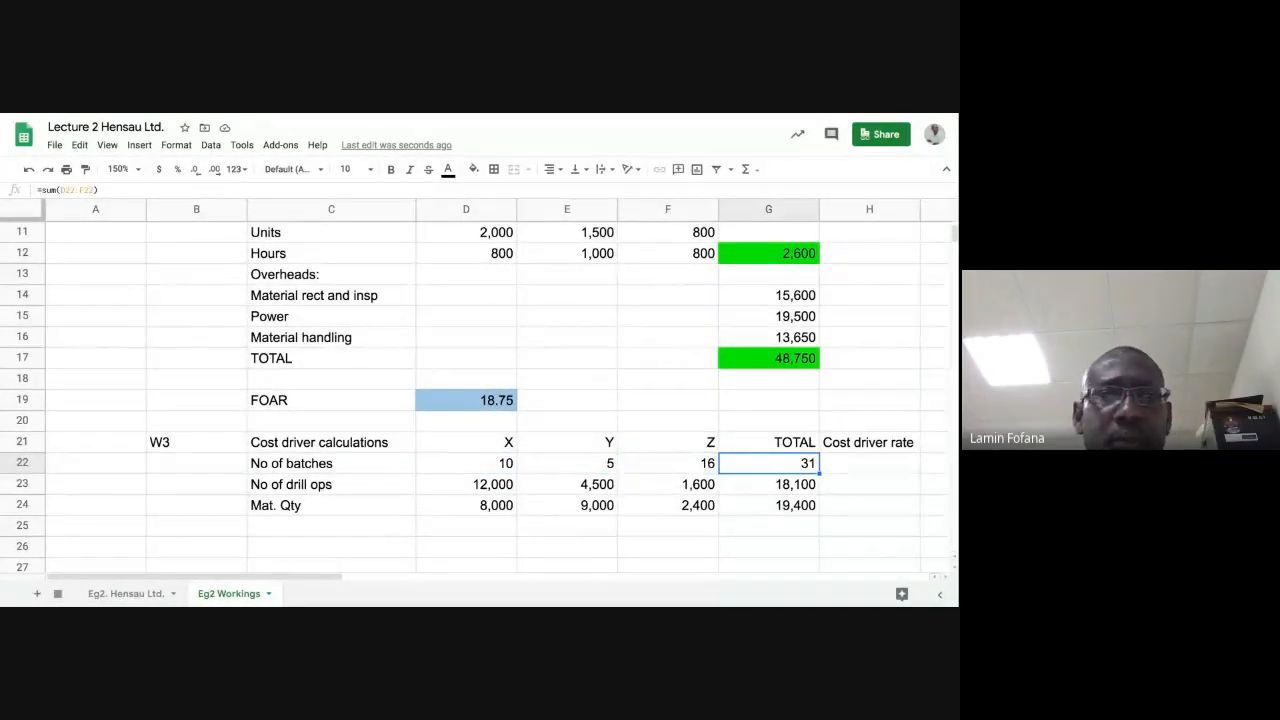
key("Right")
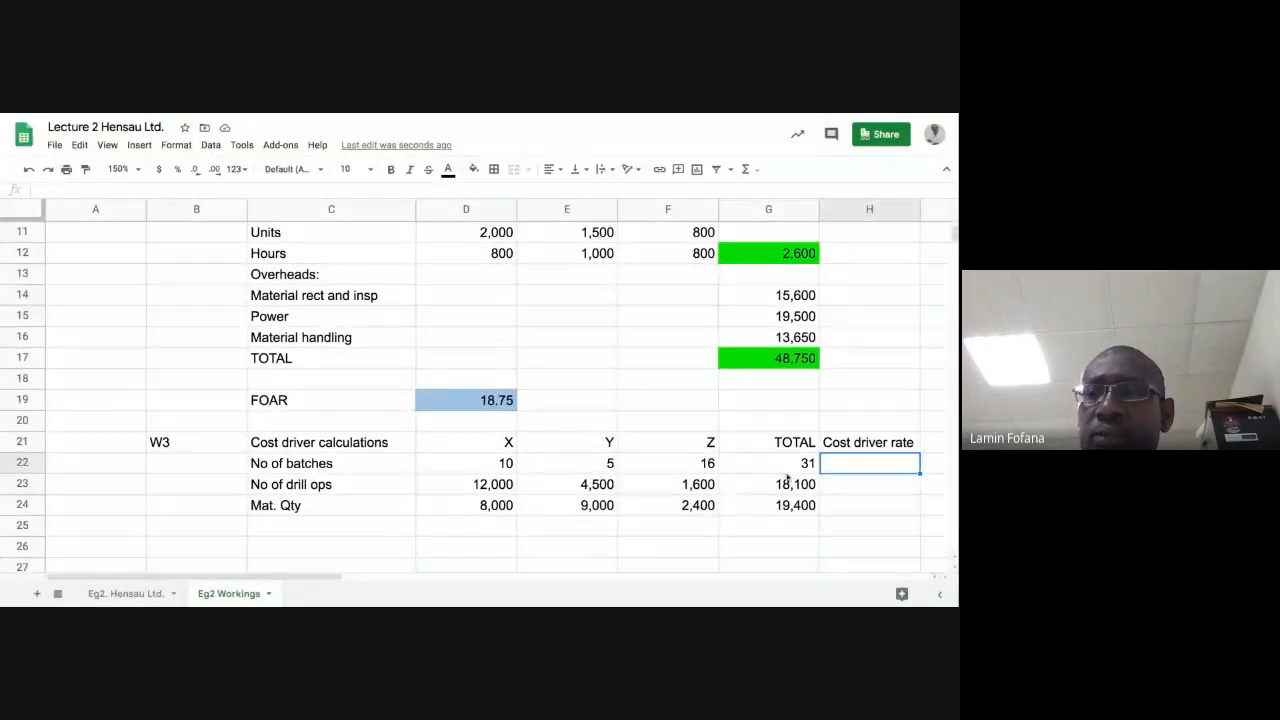
left_click(878, 446)
key("Delete")
left_click(287, 547)
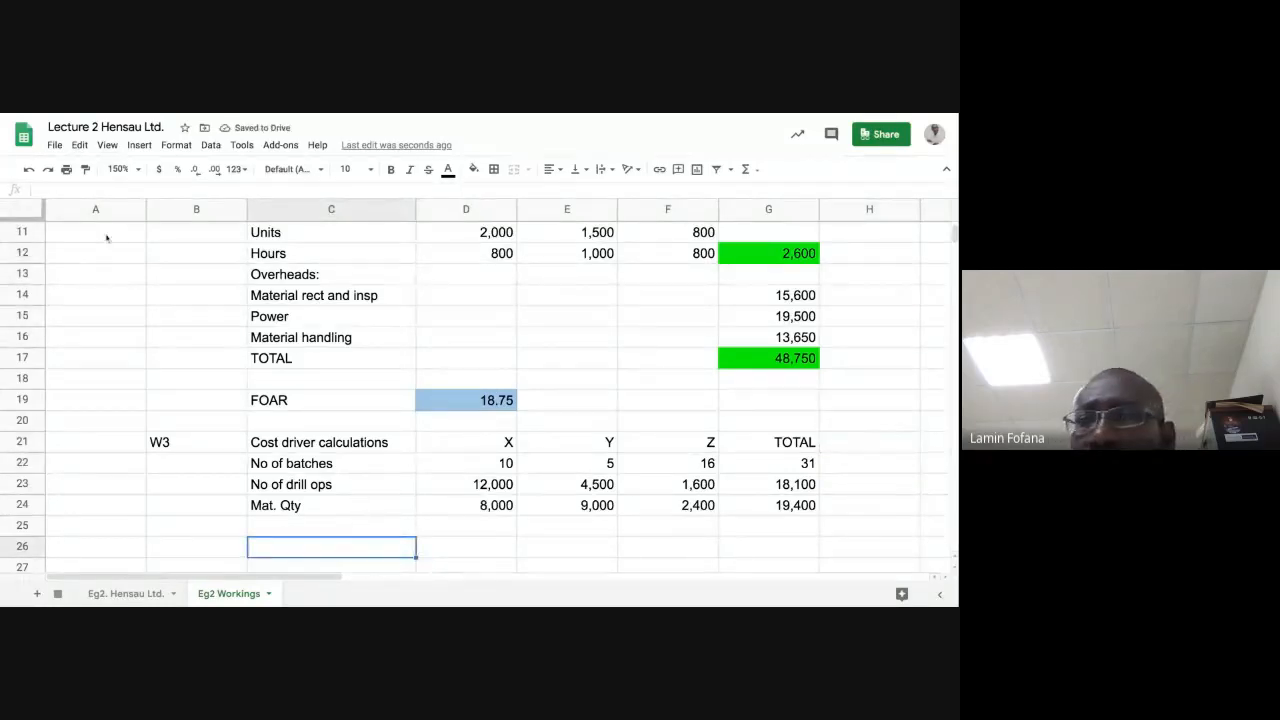
key("ctrl+z")
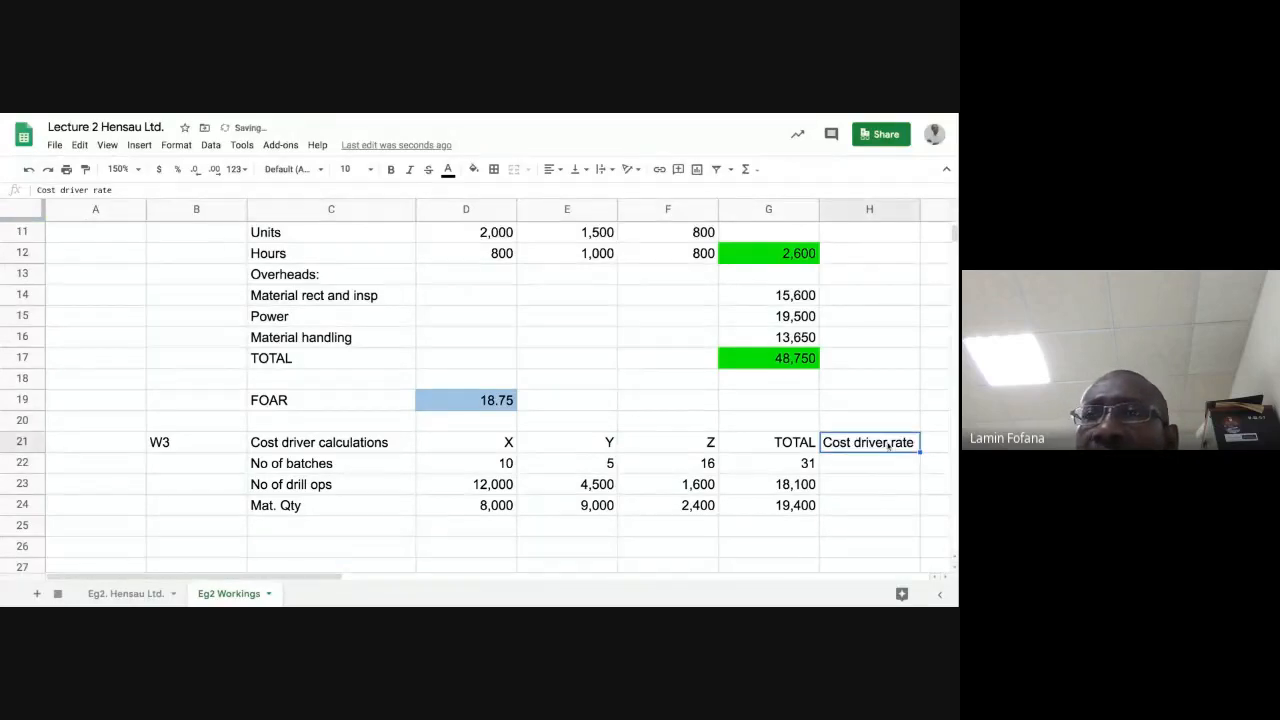
Move the "Cost driver rate" heading from H21 to C26, below the cost driver calculations
right_click(888, 446)
key("Escape")
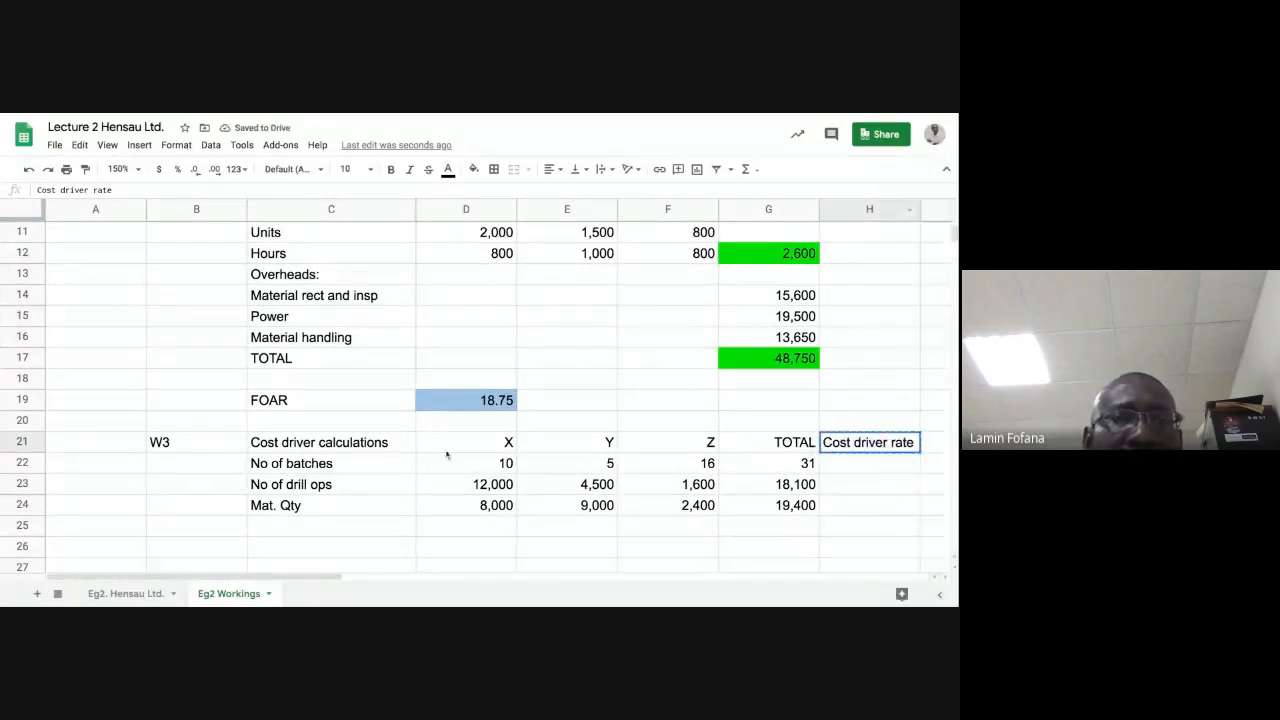
key("ctrl+c")
left_click(333, 549)
right_click(331, 547)
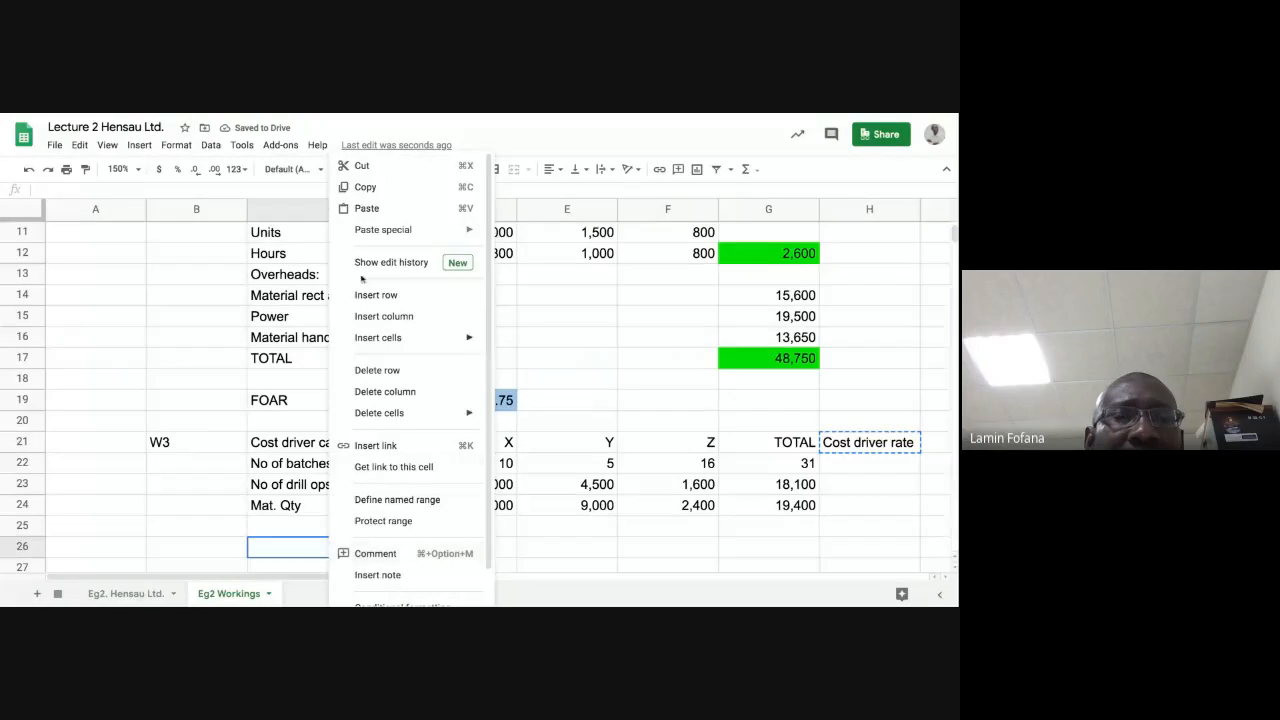
left_click(367, 209)
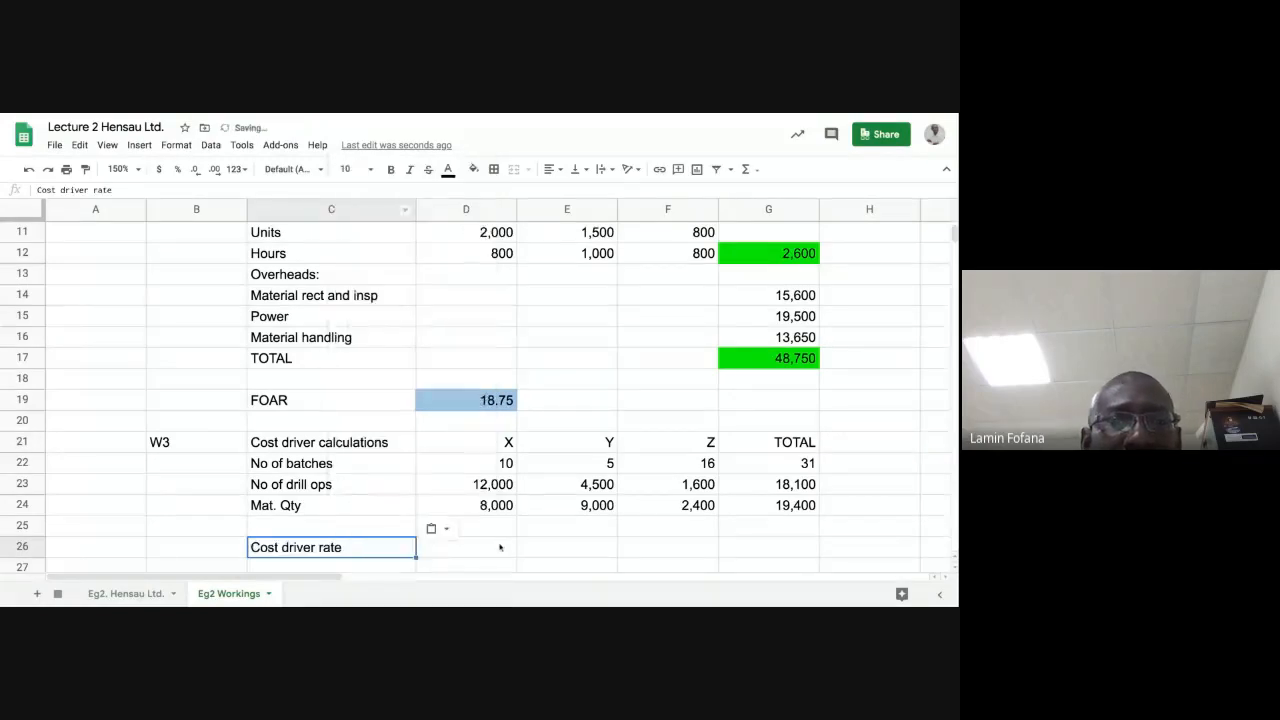
left_click(500, 547)
scroll(499, 548, "down", 1)
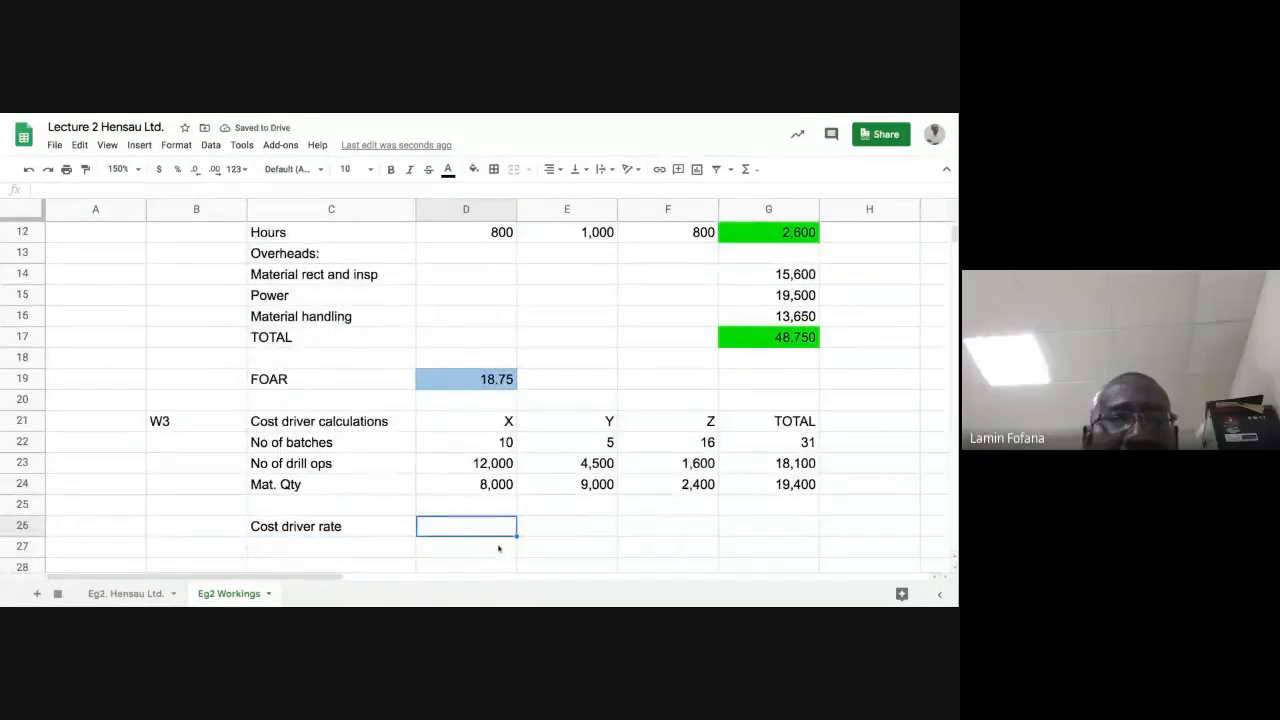
List the three overhead names in C27:C29 by linking C27 to C14 and filling the formula down
left_click(364, 532)
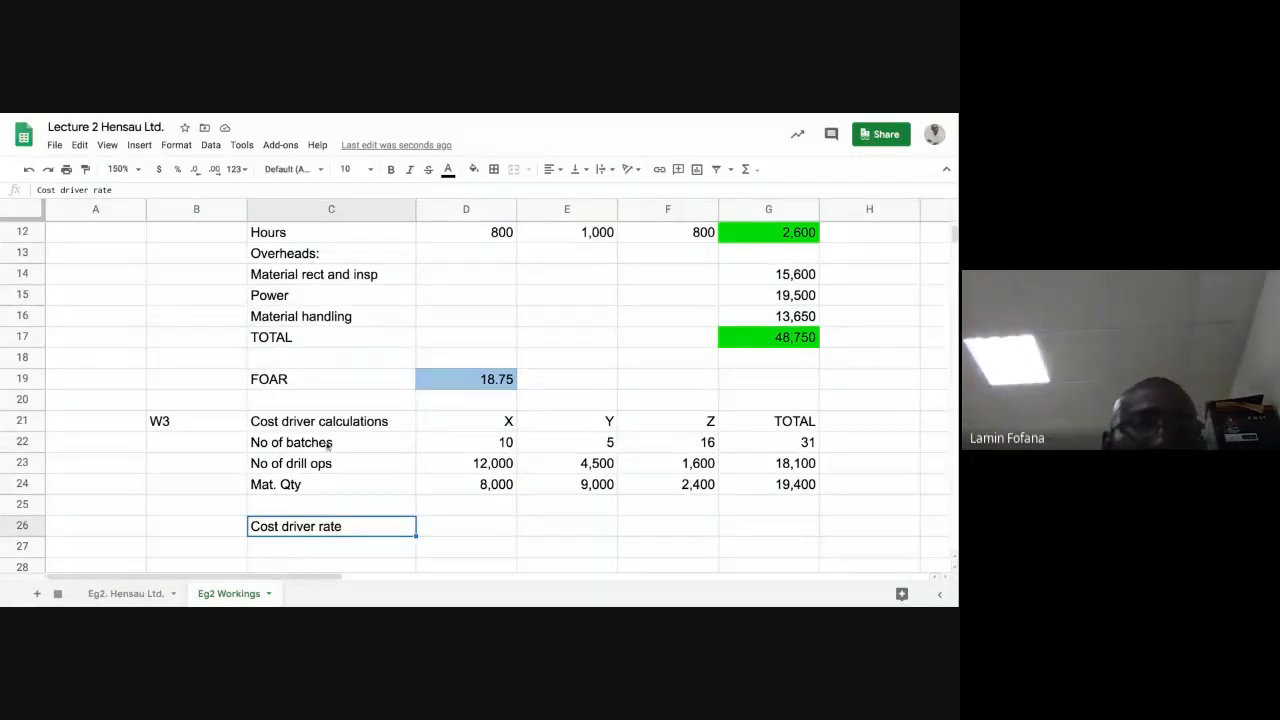
left_click(340, 547)
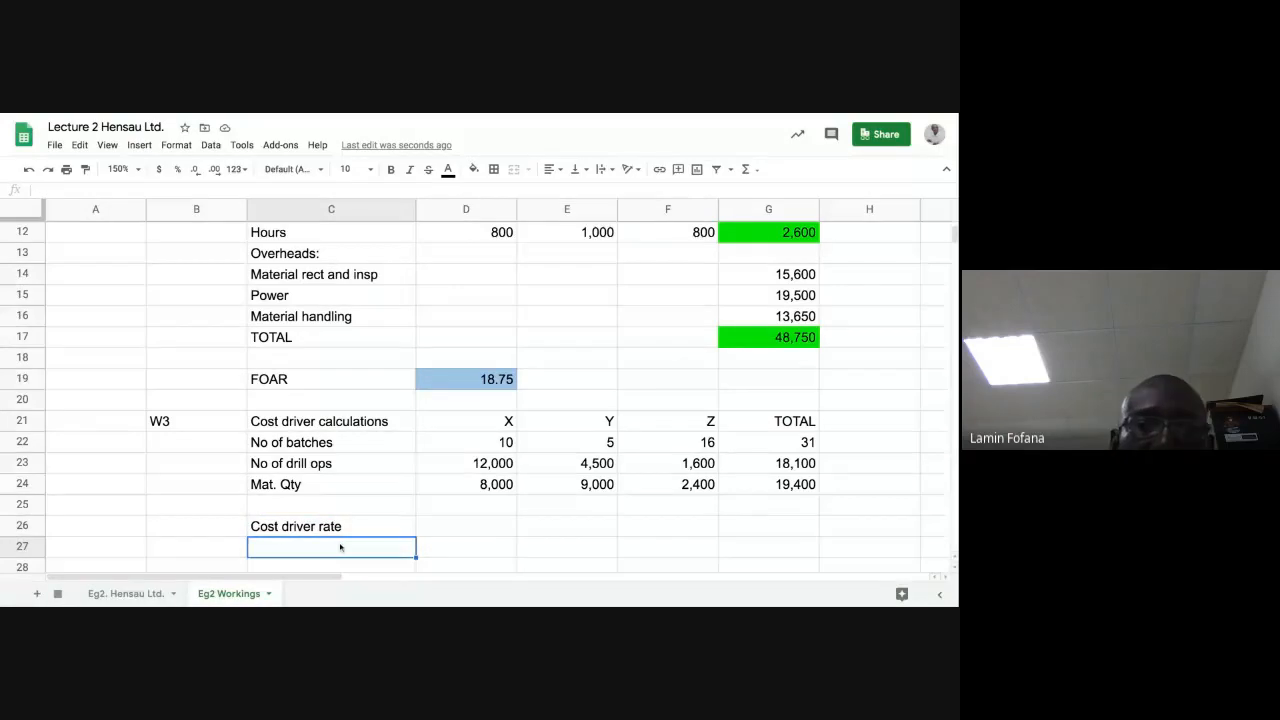
type("=")
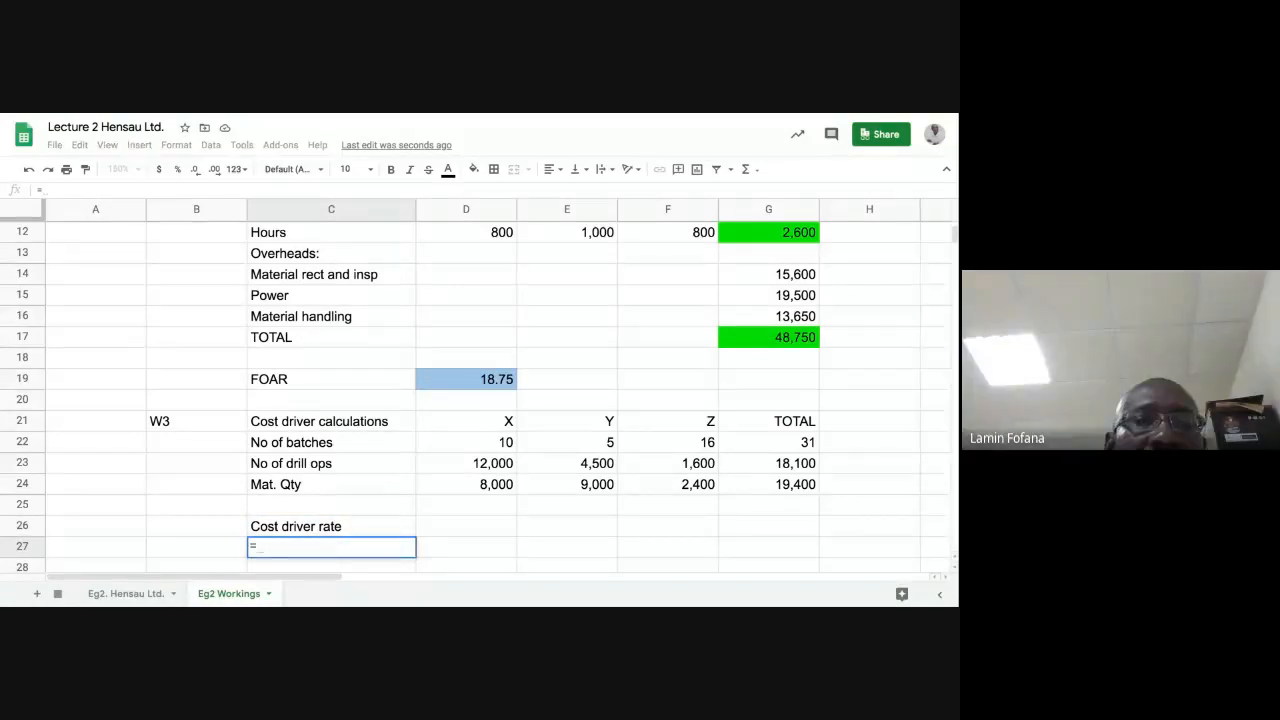
left_click(337, 278)
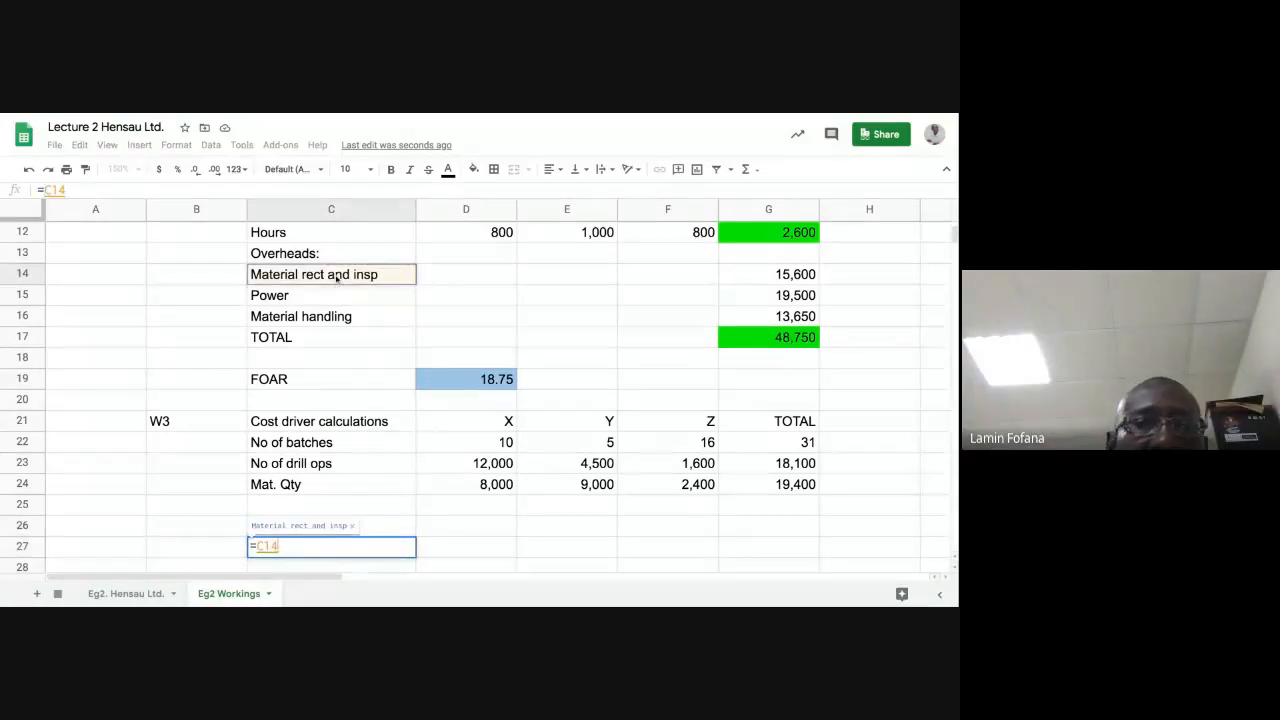
key("Return")
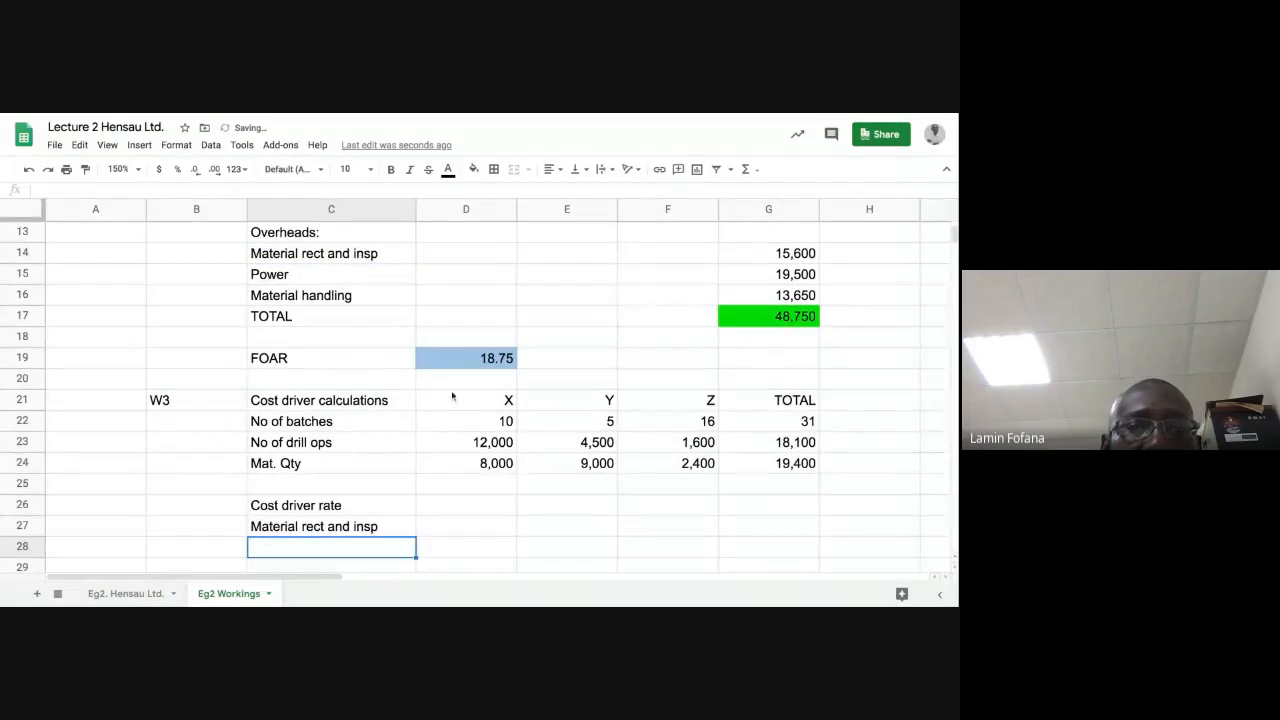
scroll(440, 415, "down", 1)
left_click(405, 488)
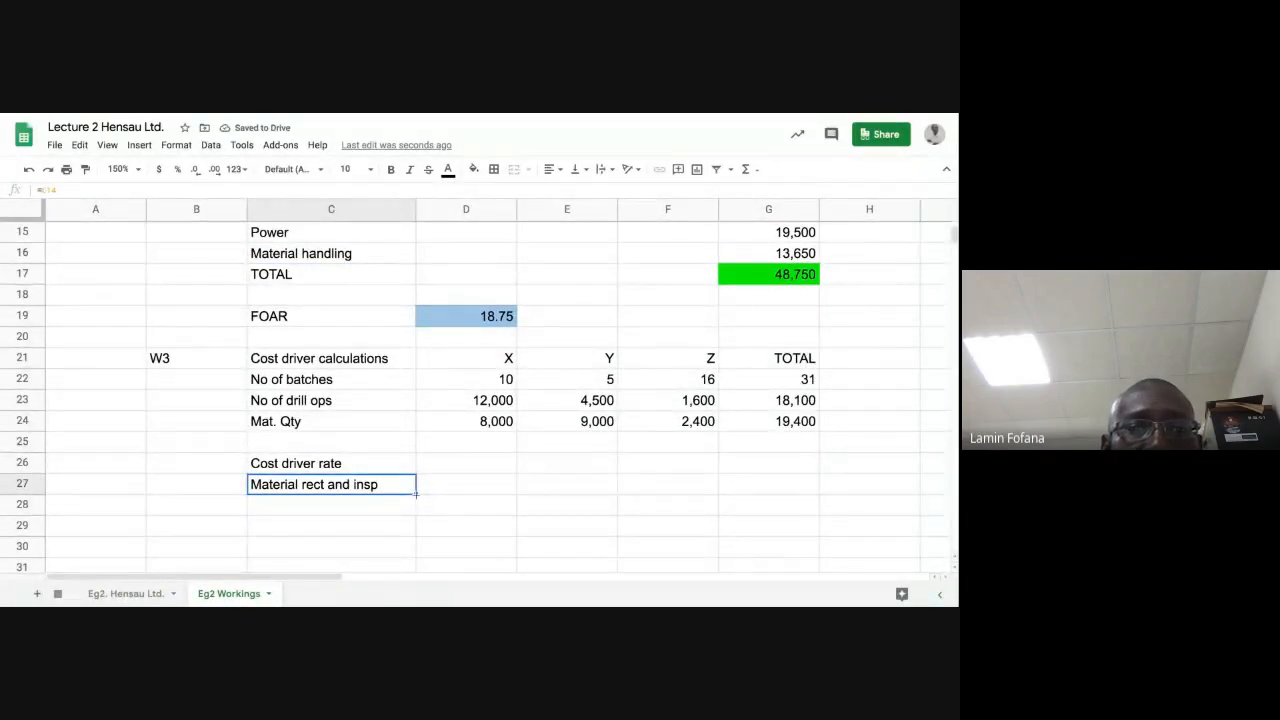
left_click_drag(416, 492, 416, 528)
Make the "Cost driver rate" heading in C26 and the FOAR label in C19 bold
left_click(410, 463)
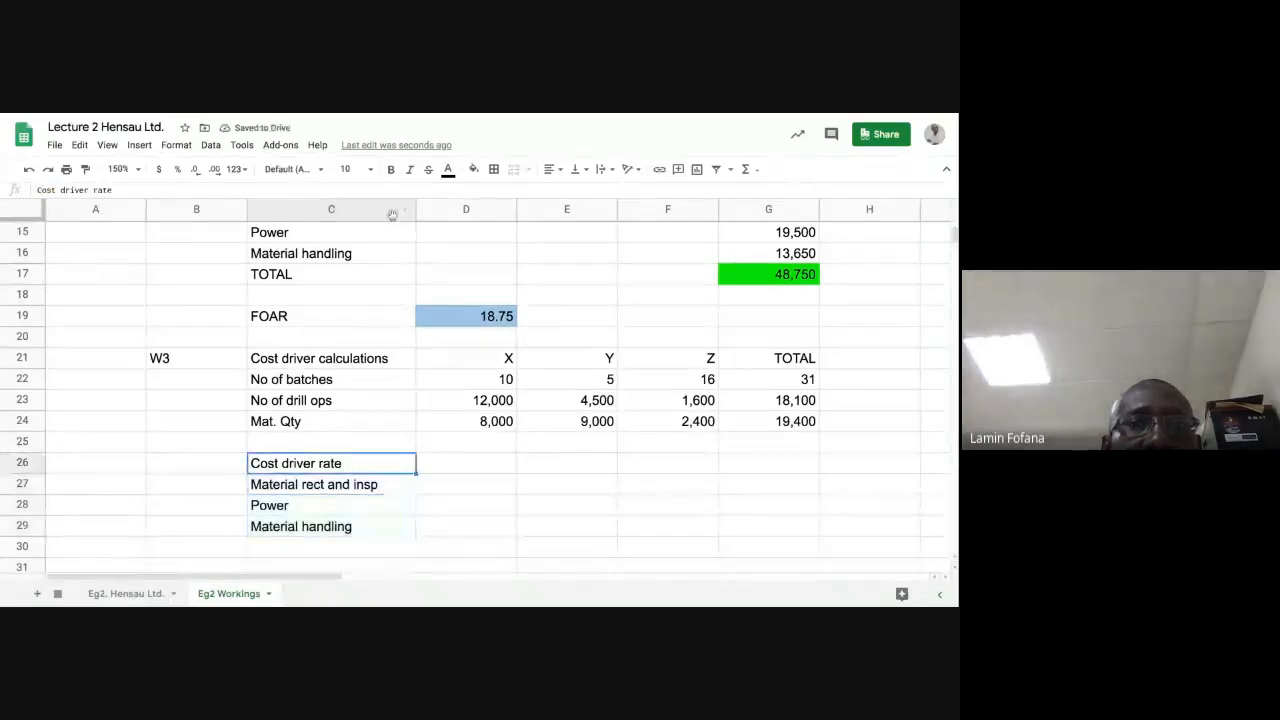
left_click(391, 169)
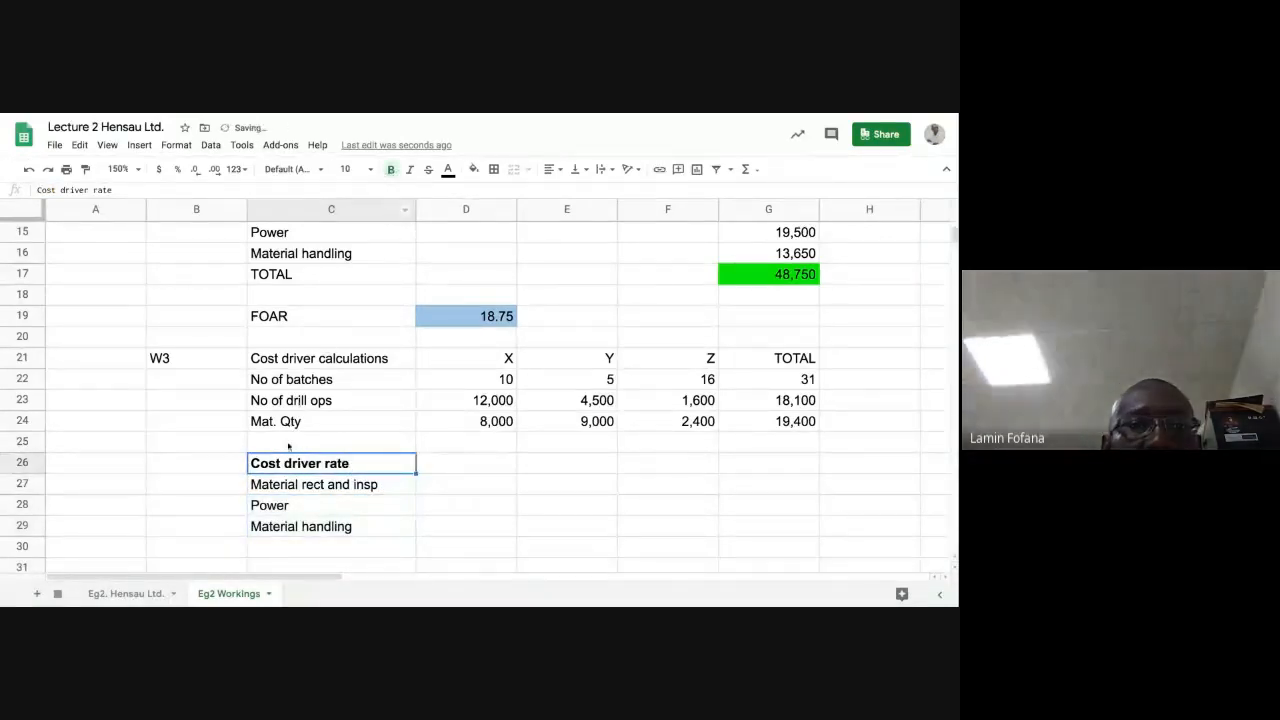
left_click(293, 316)
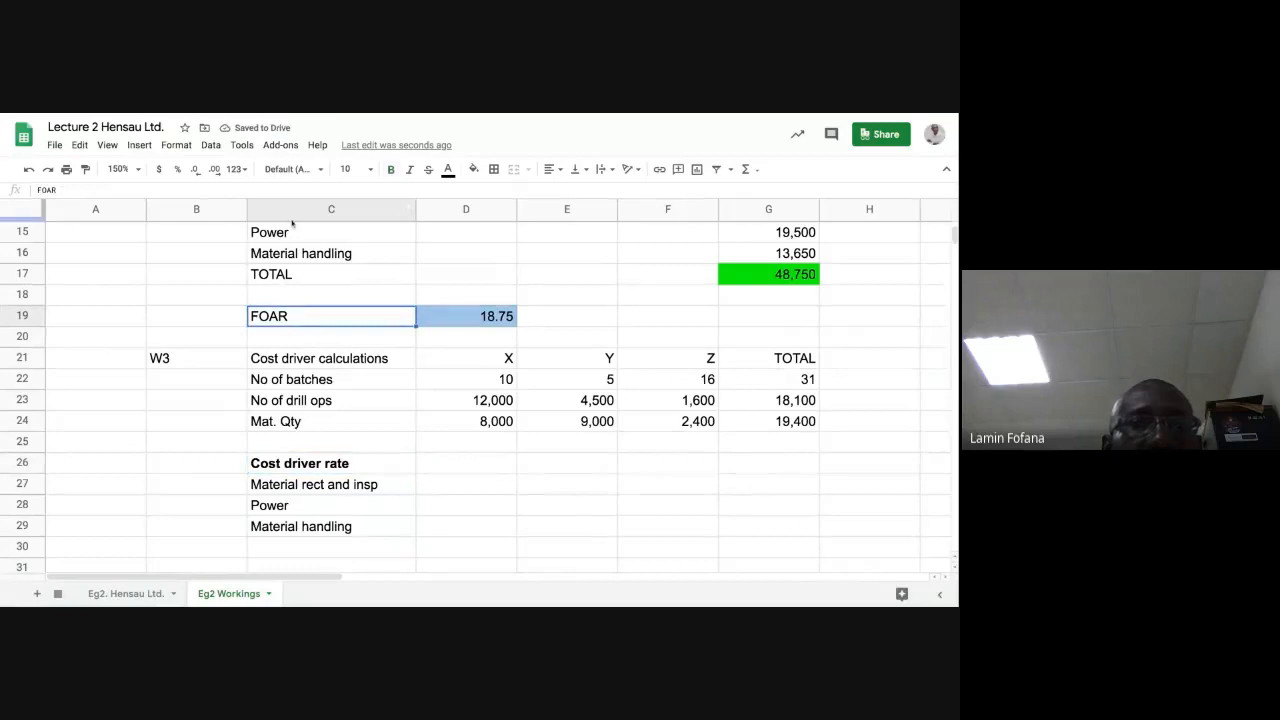
left_click(391, 170)
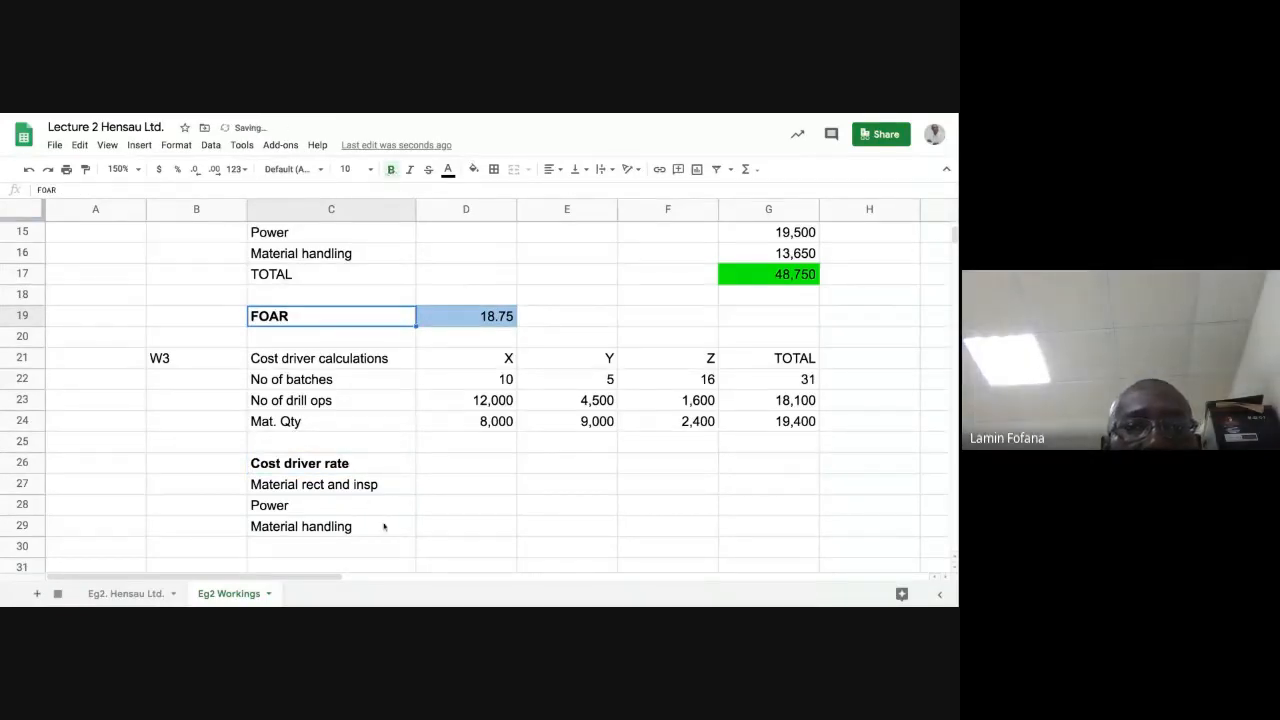
Link D27 to the Material rect and insp overhead in G14
left_click(347, 470)
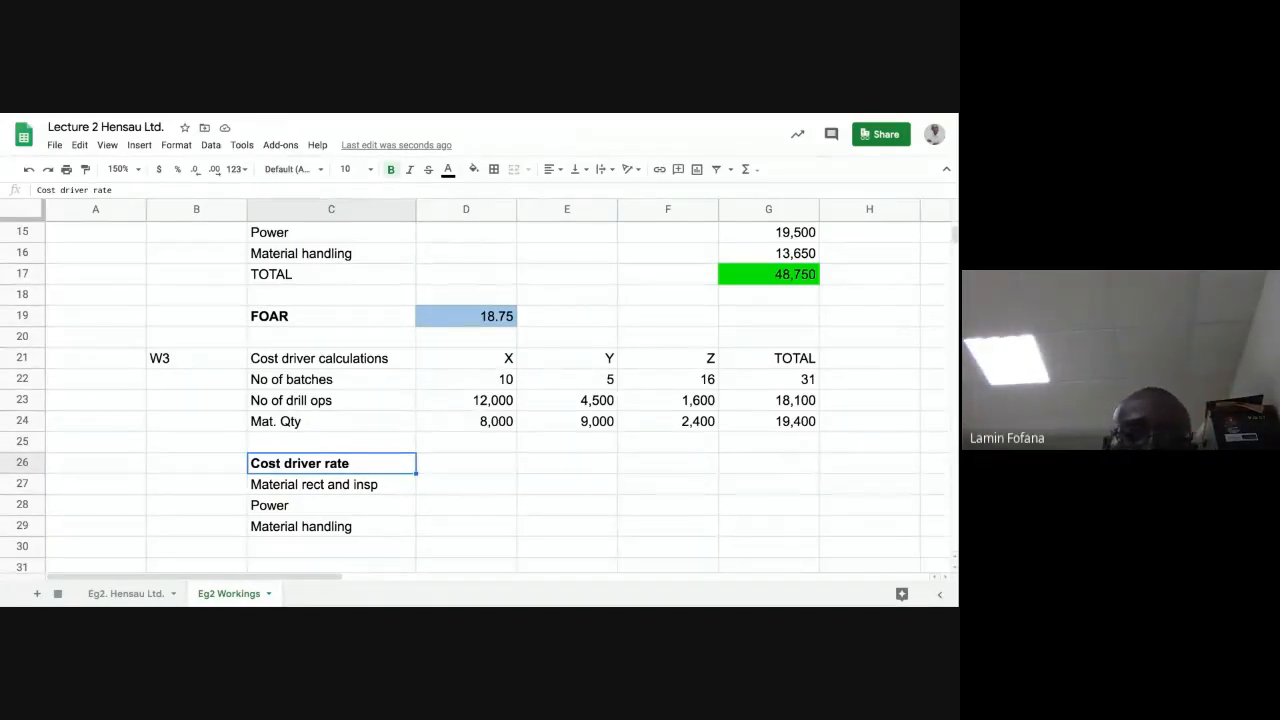
left_click(331, 484)
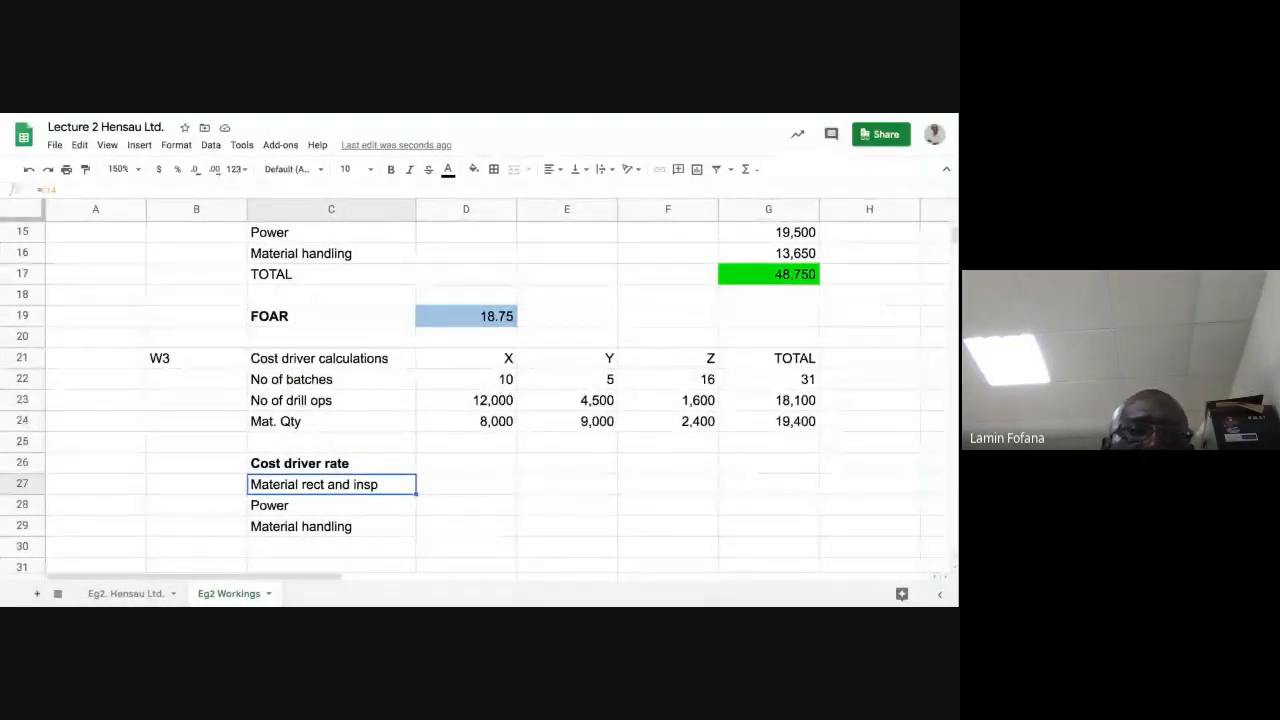
left_click(466, 484)
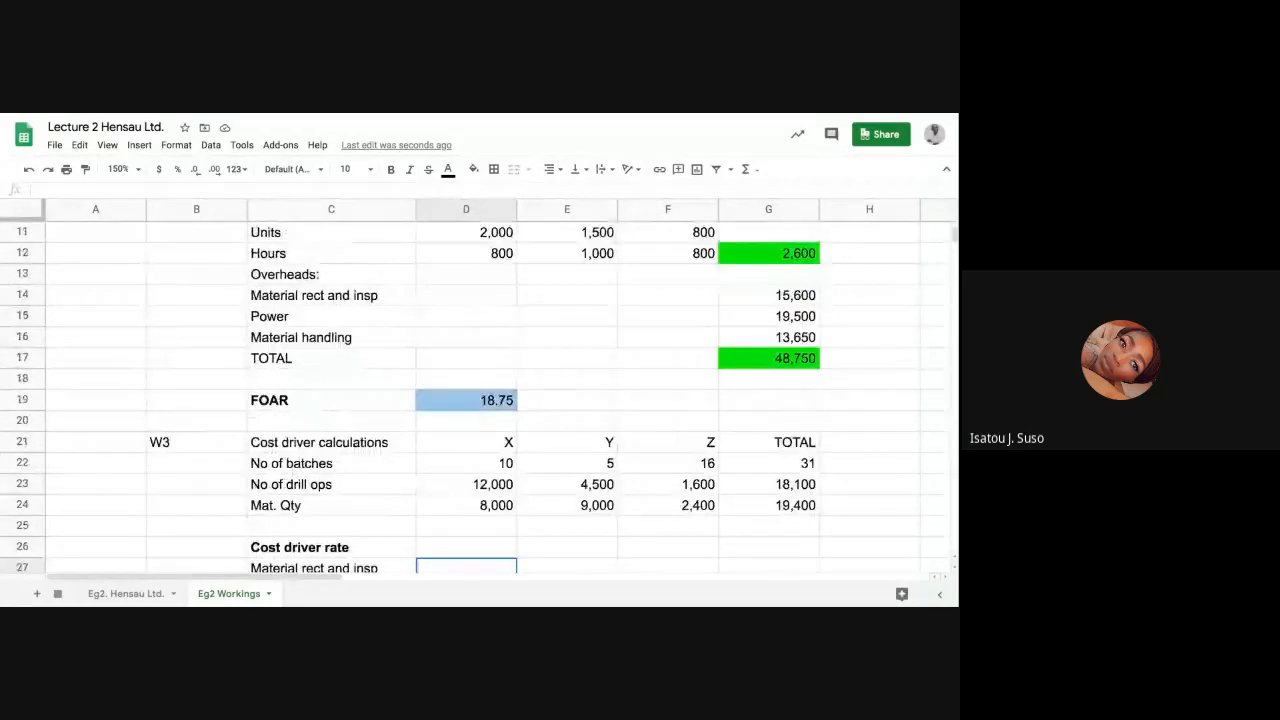
scroll(443, 463, "down", 3)
scroll(354, 443, "up", 1)
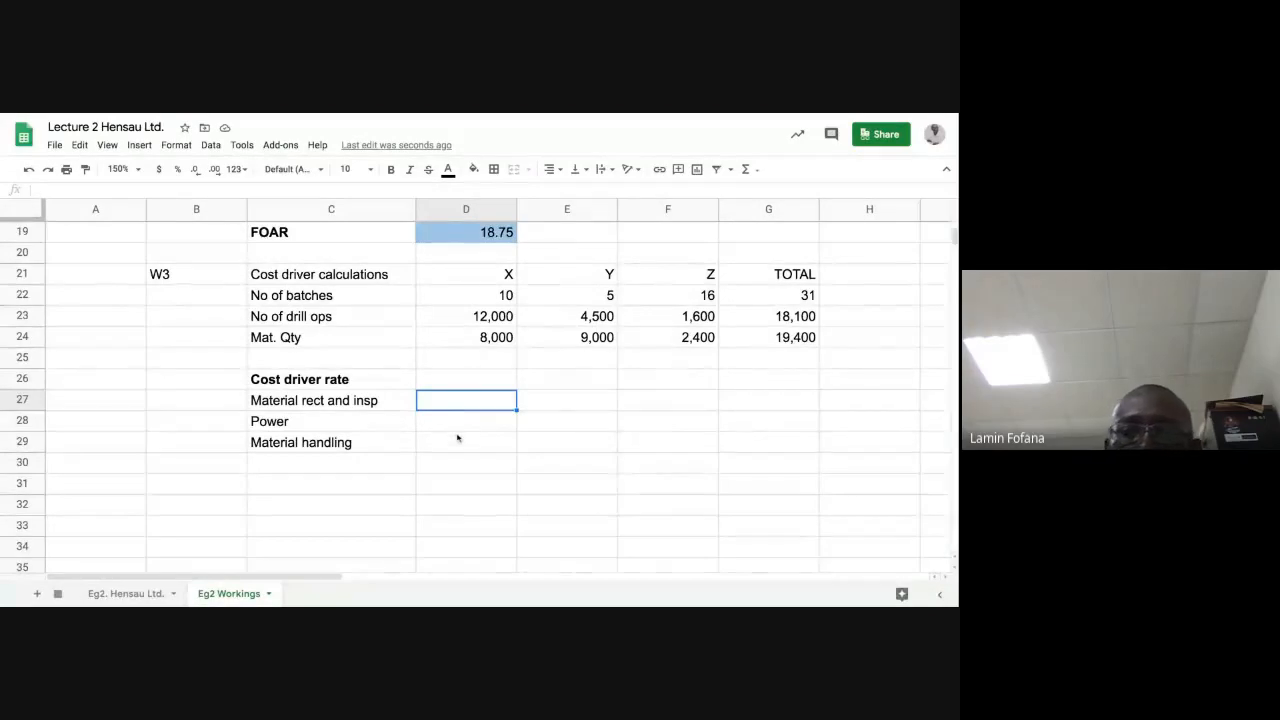
type("=")
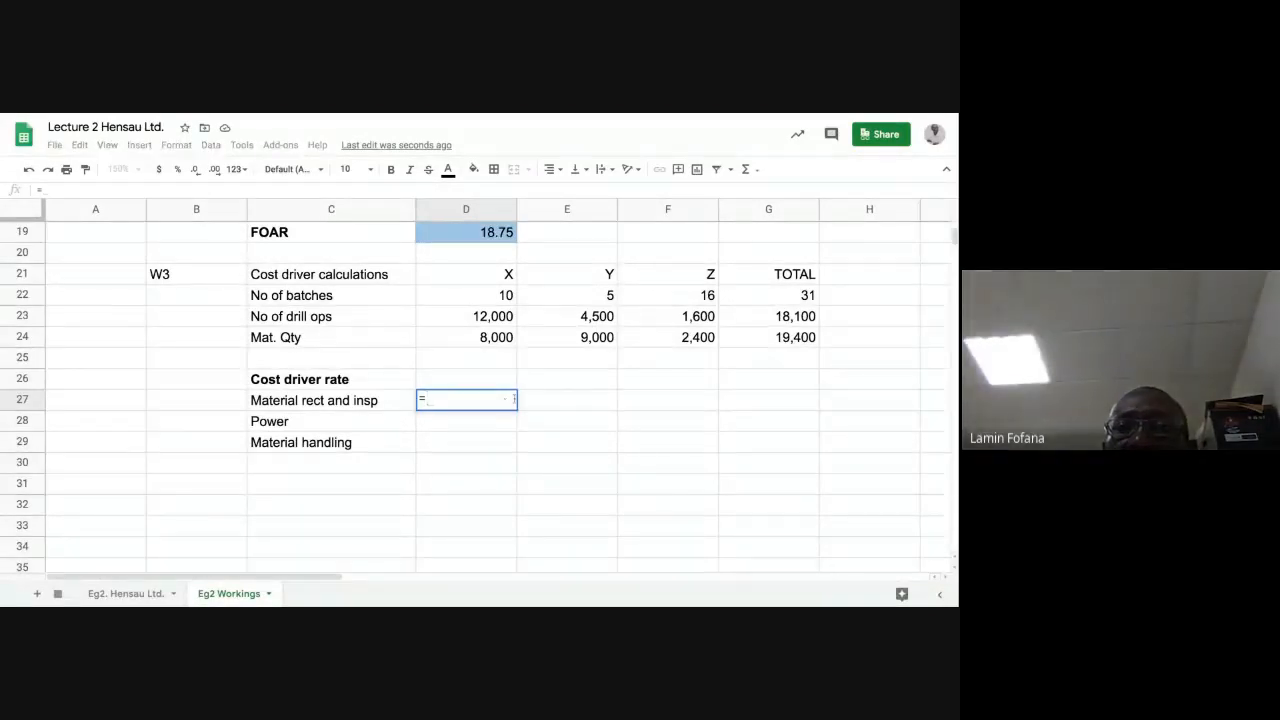
left_click_drag(955, 246, 956, 241)
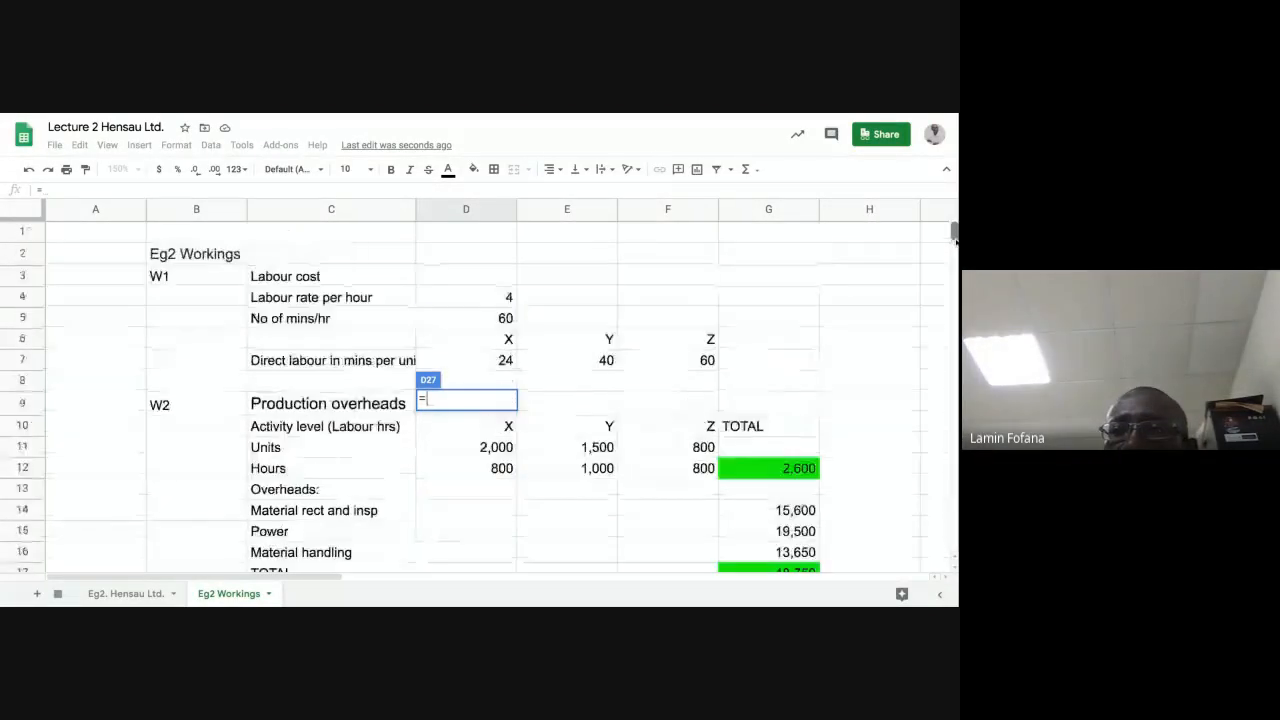
left_click(790, 511)
key("Return")
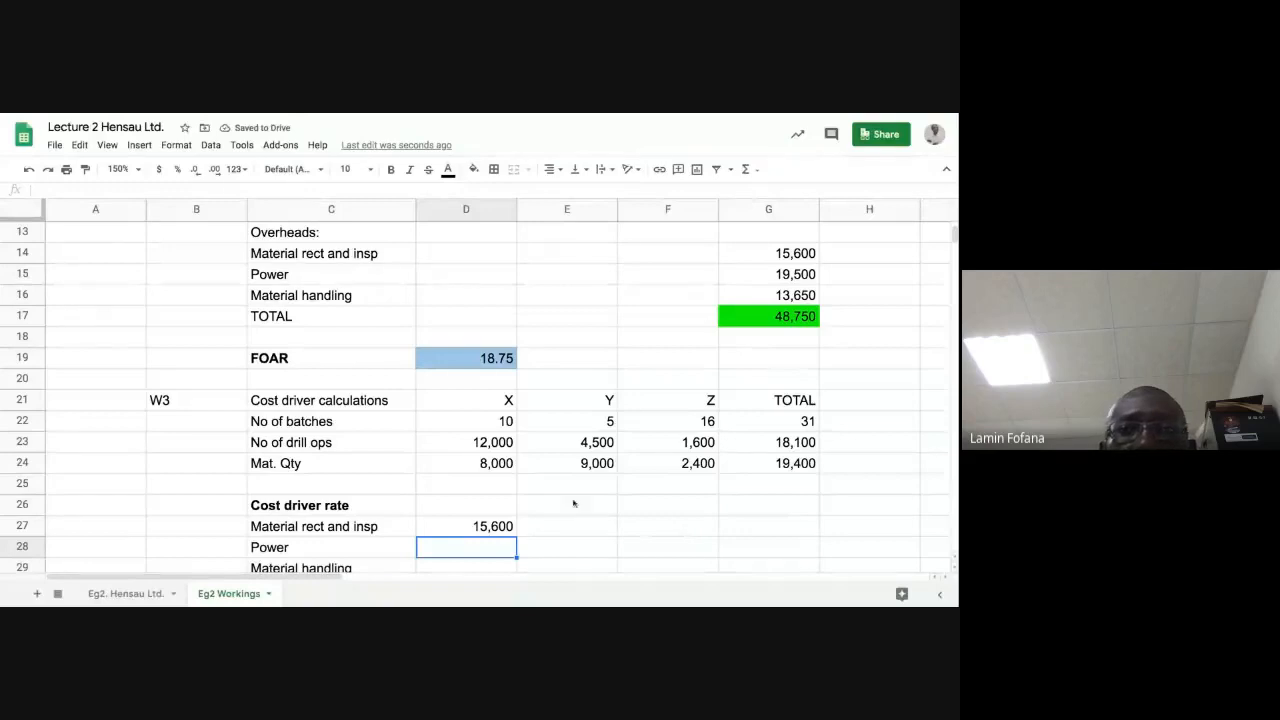
Fill the overhead link in D27 down to D29 for Power and Material handling
left_click(494, 527)
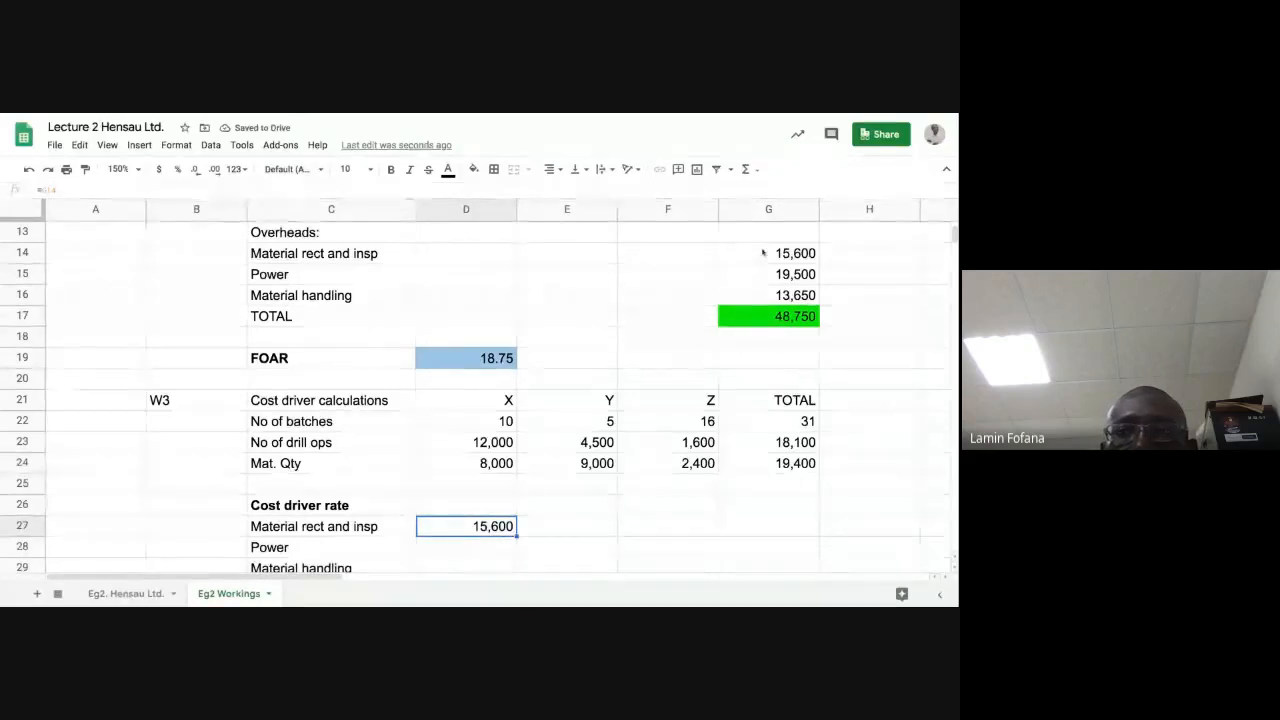
left_click(724, 253)
scroll(532, 520, "down", 2)
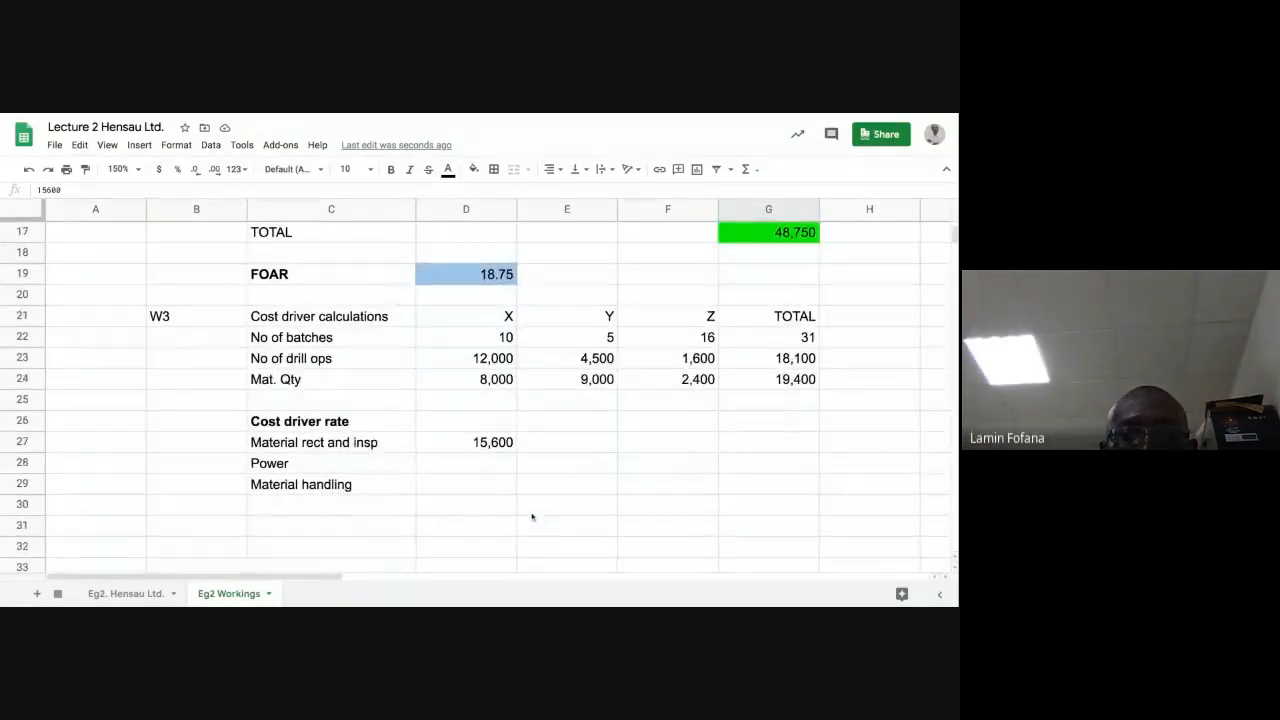
left_click(507, 443)
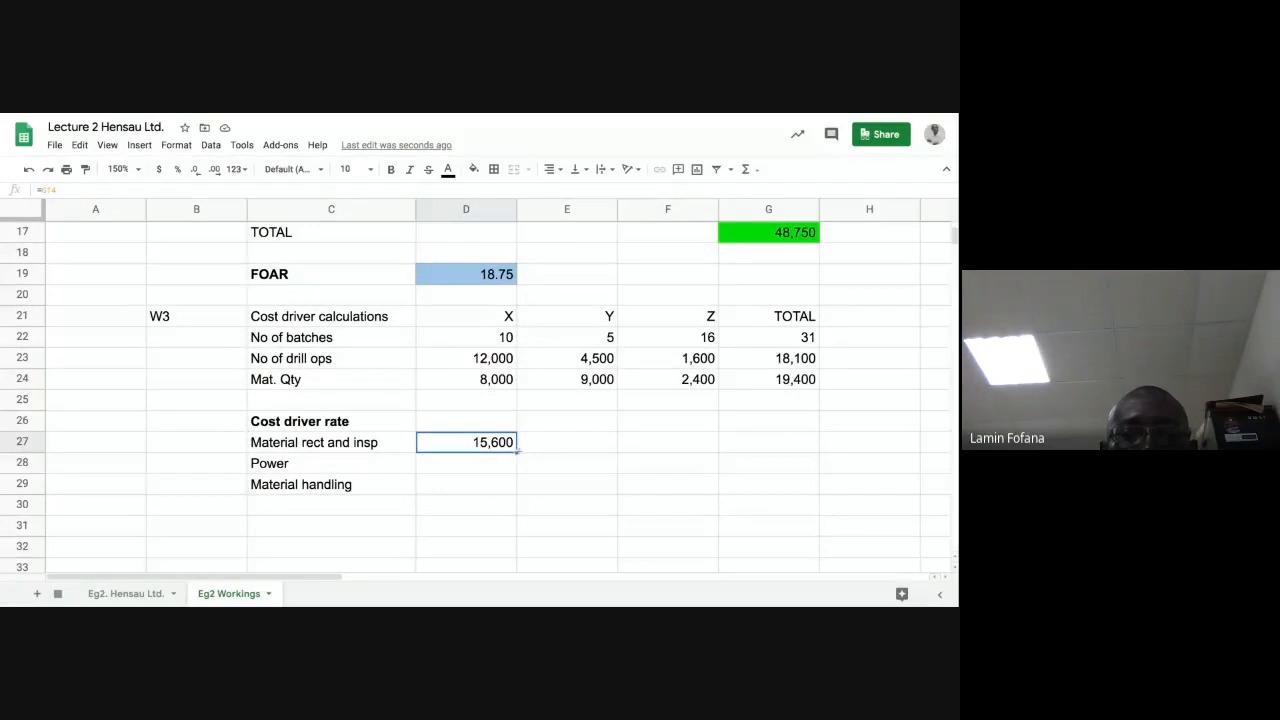
left_click_drag(517, 452, 517, 485)
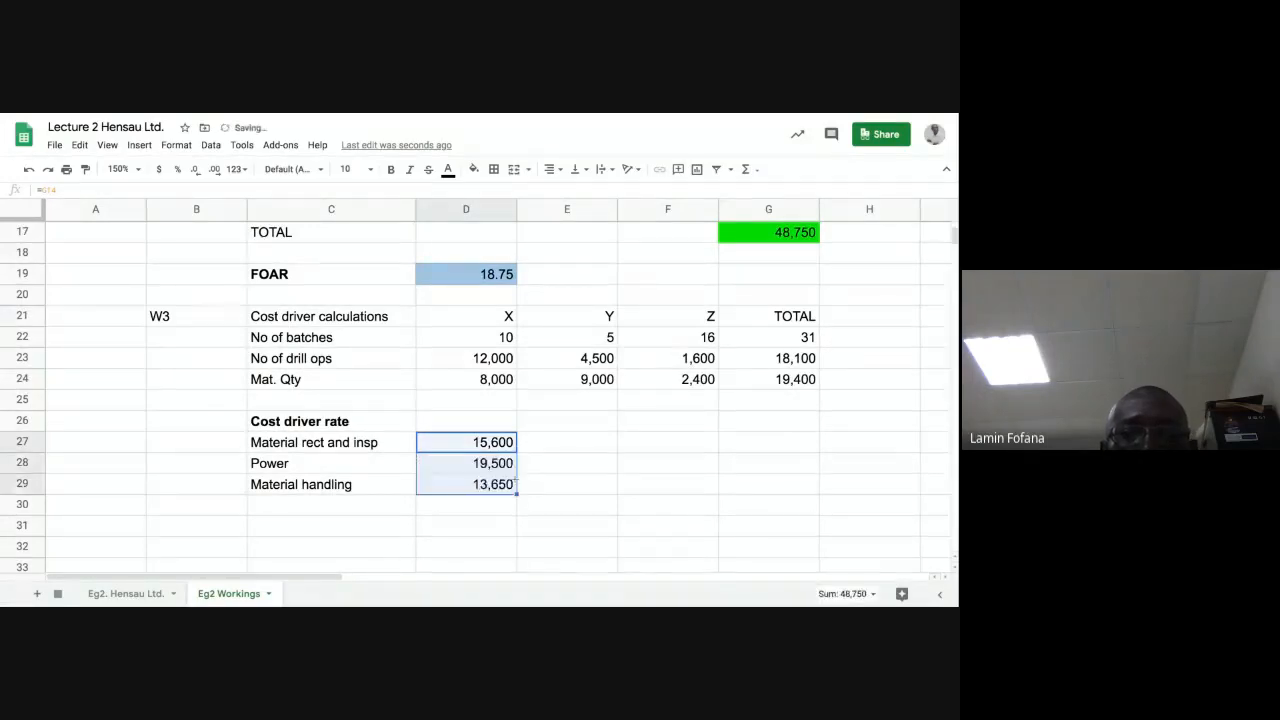
left_click(538, 445)
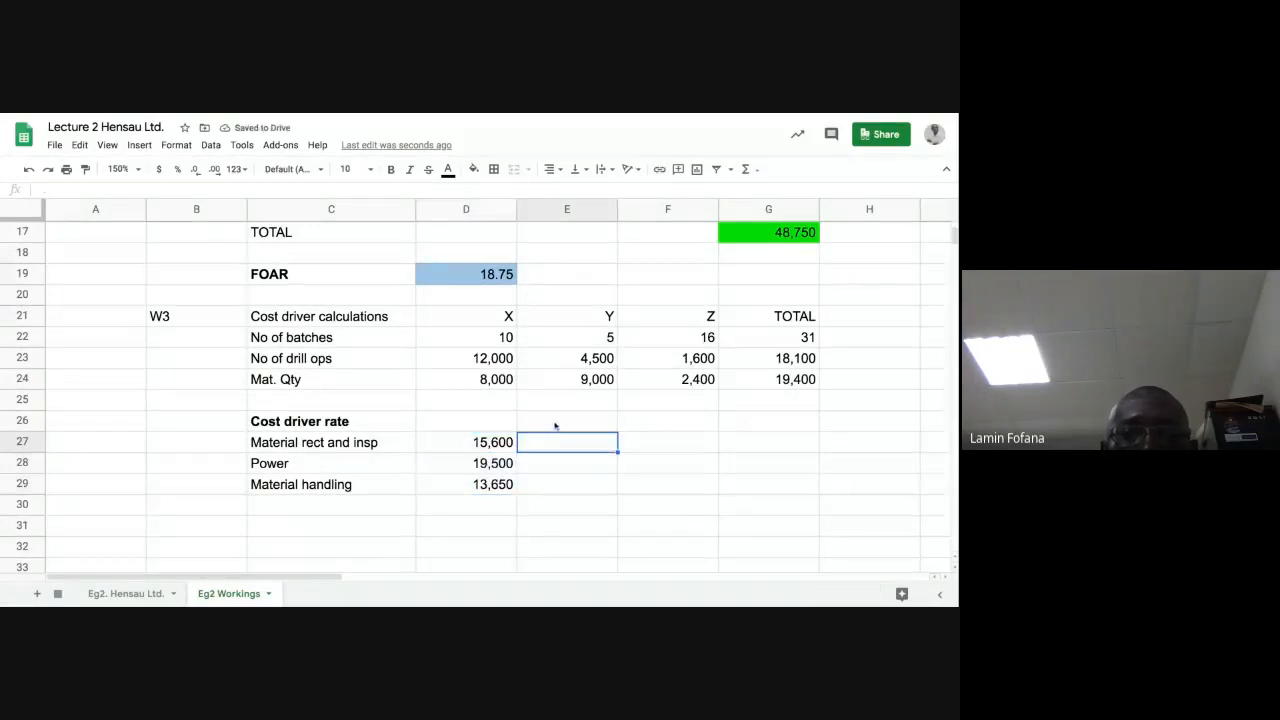
Add the column headings "Overheads" in D26 and "Rate" in E26 beside the Cost driver rate heading
left_click(491, 426)
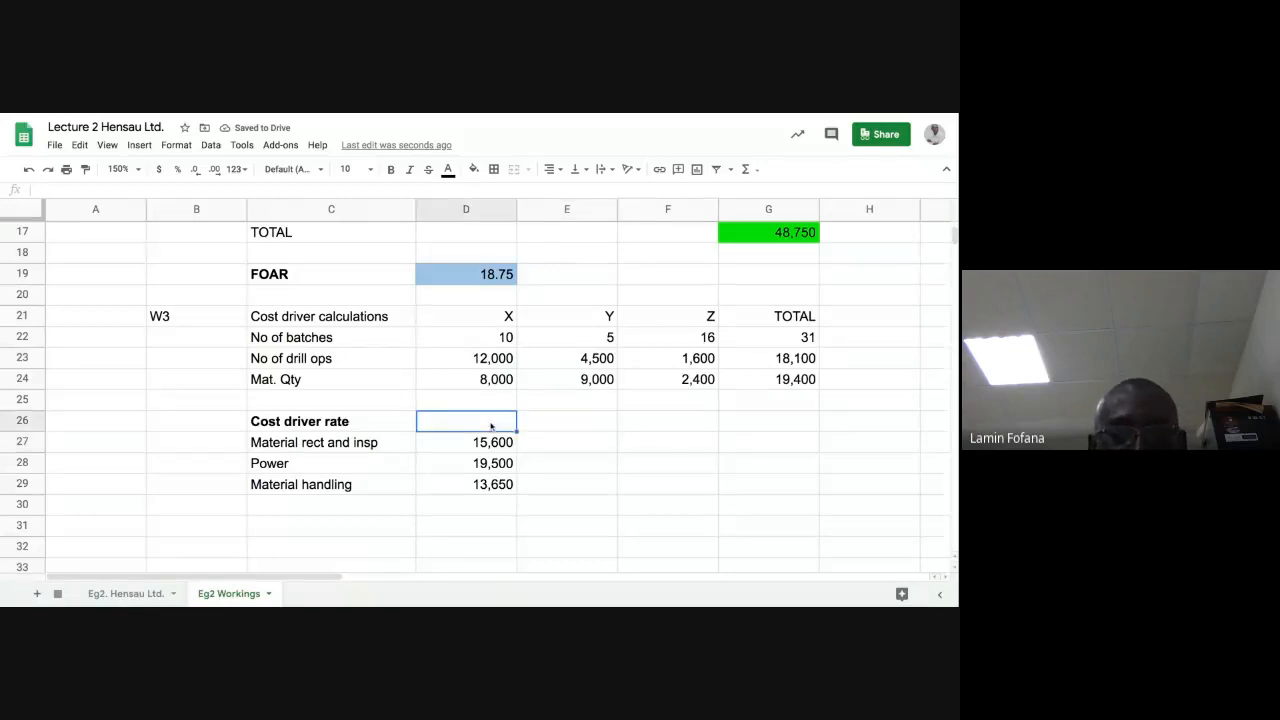
type("Over")
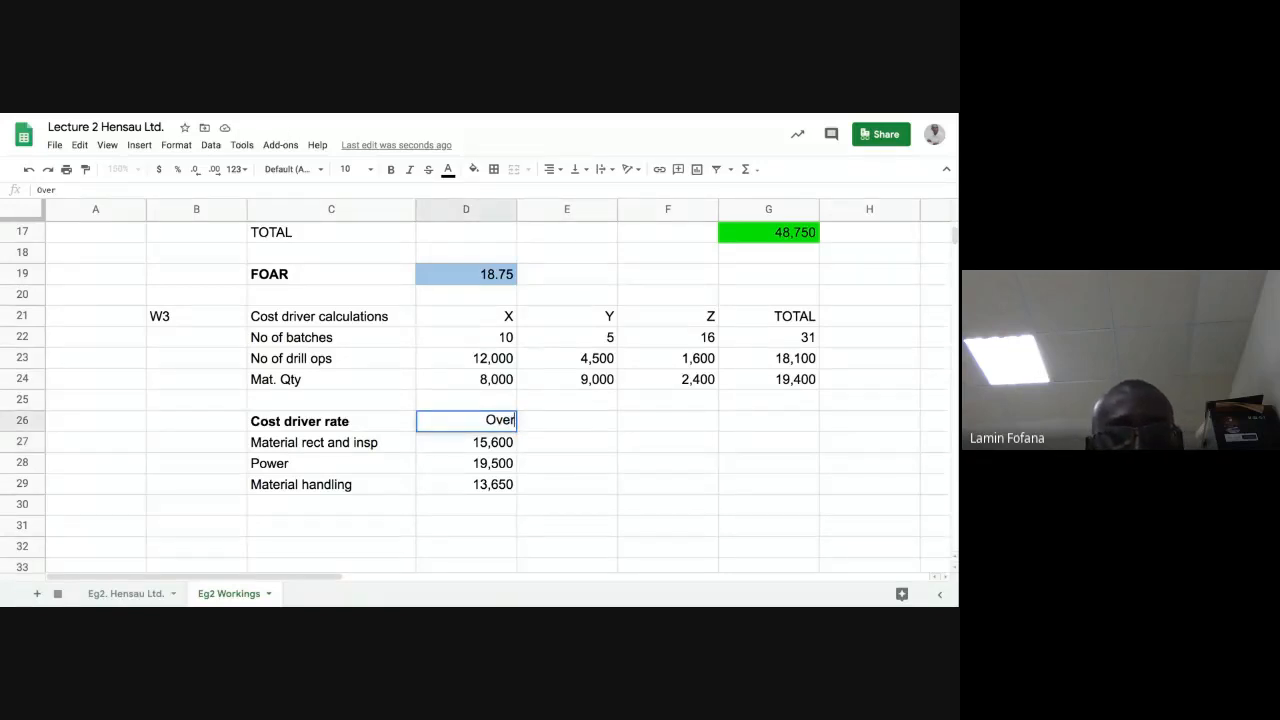
type("heads")
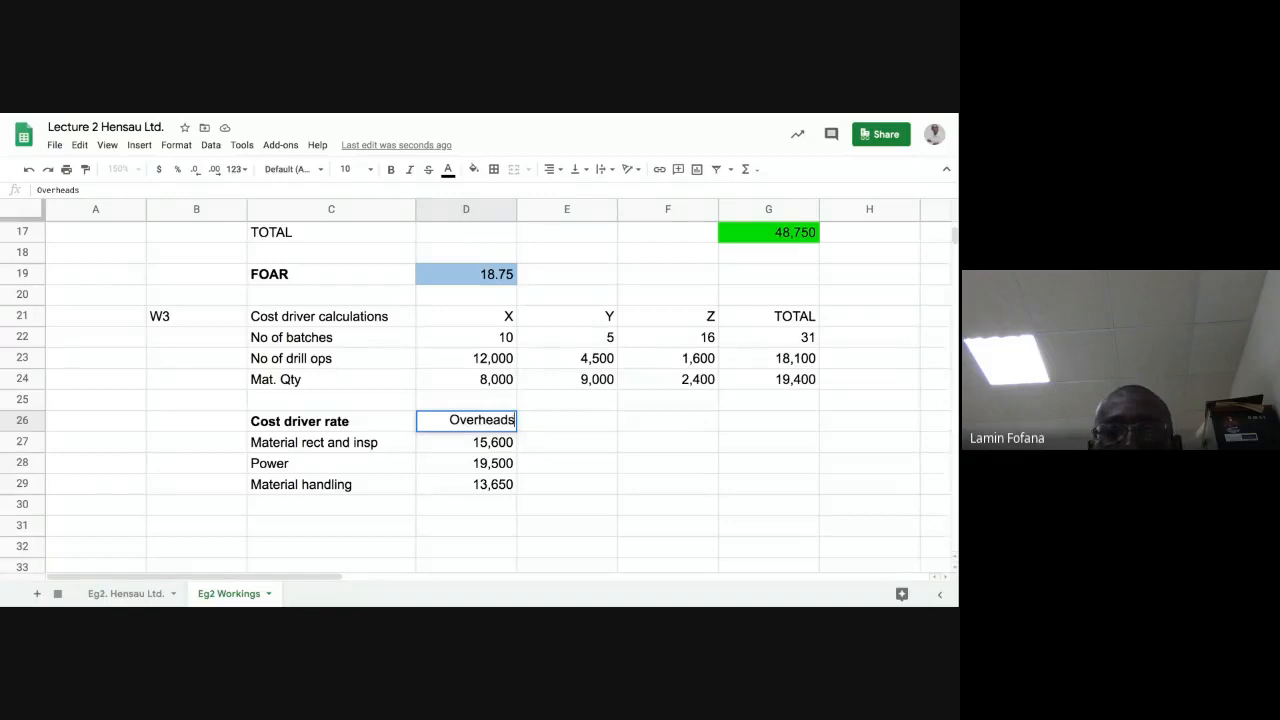
key("Tab")
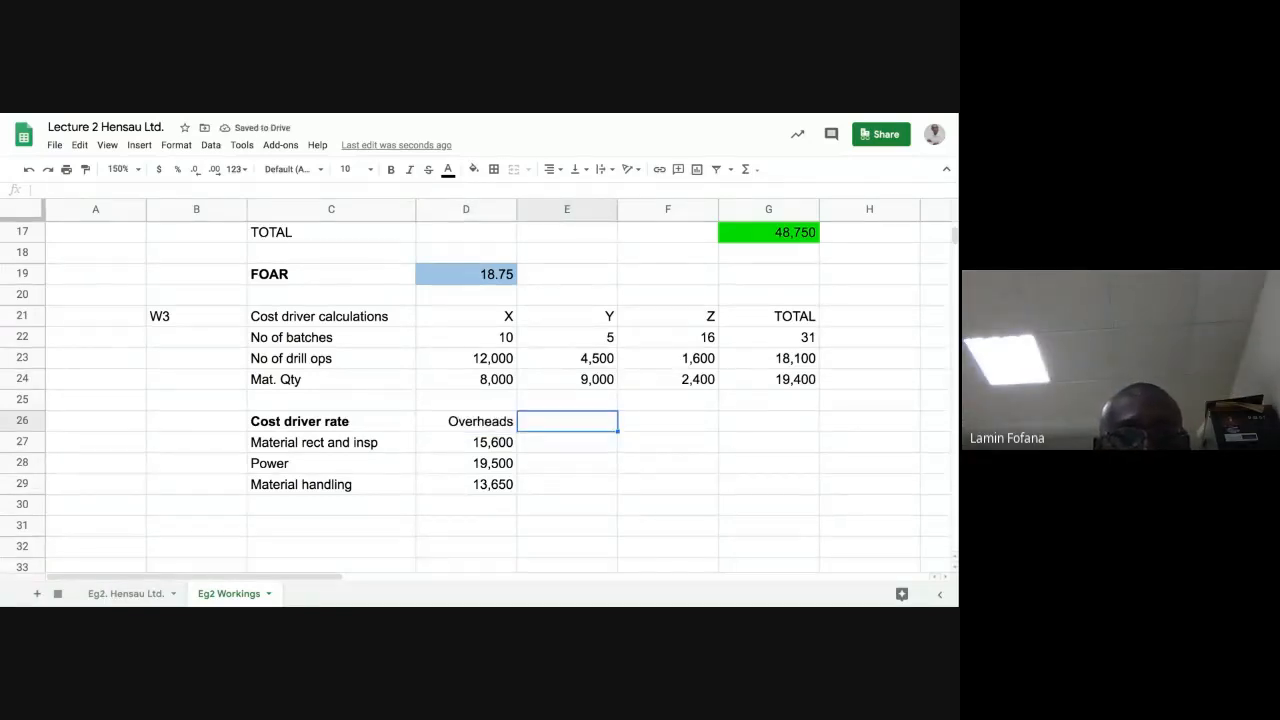
type("Rt")
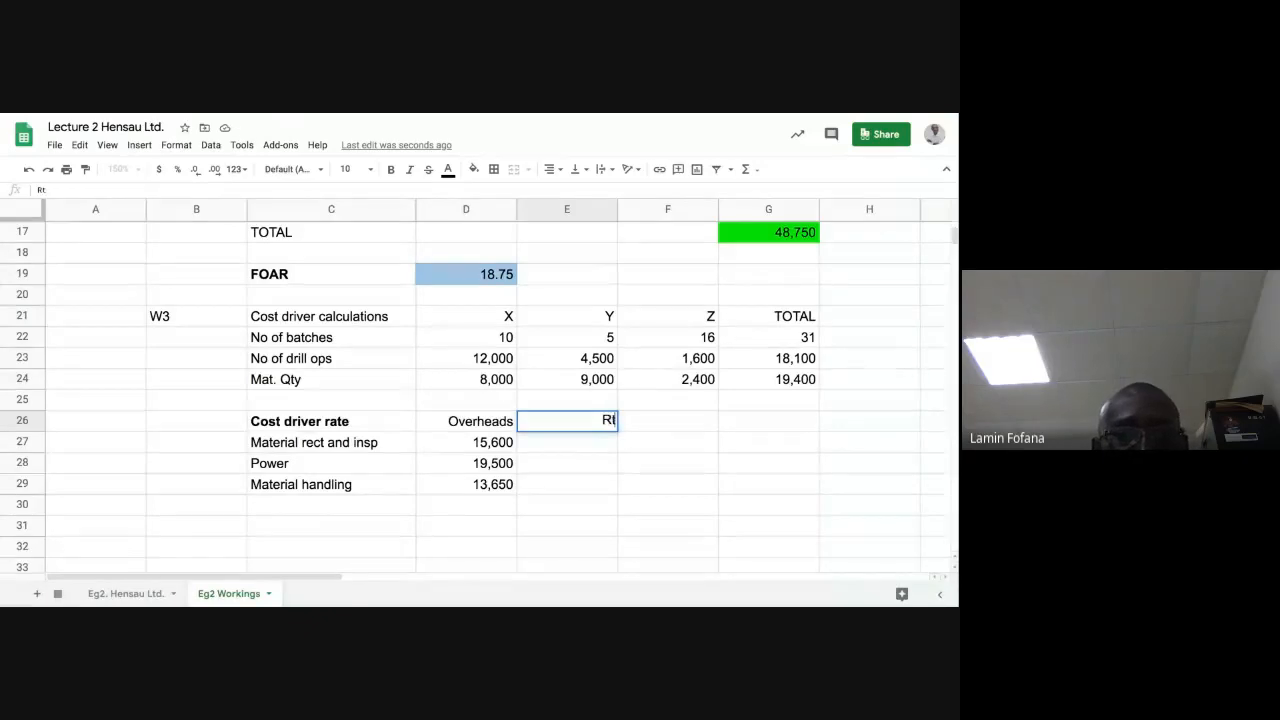
key("BackSpace")
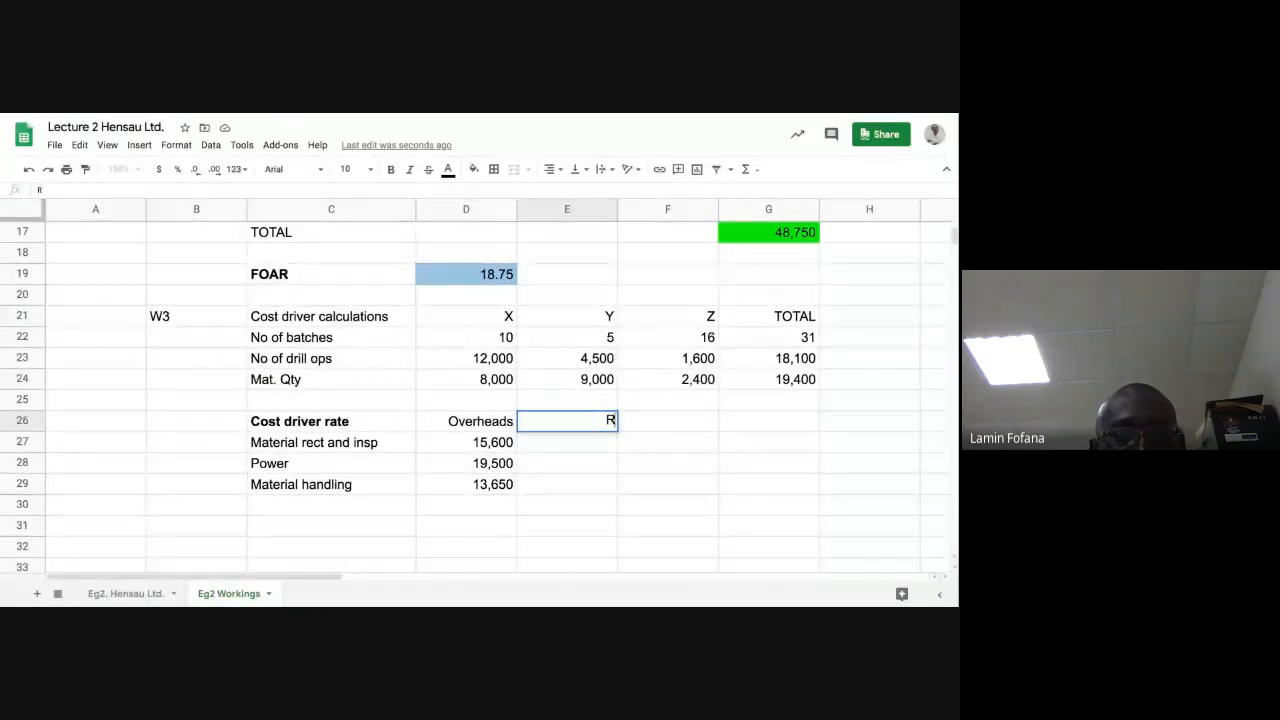
key("Return")
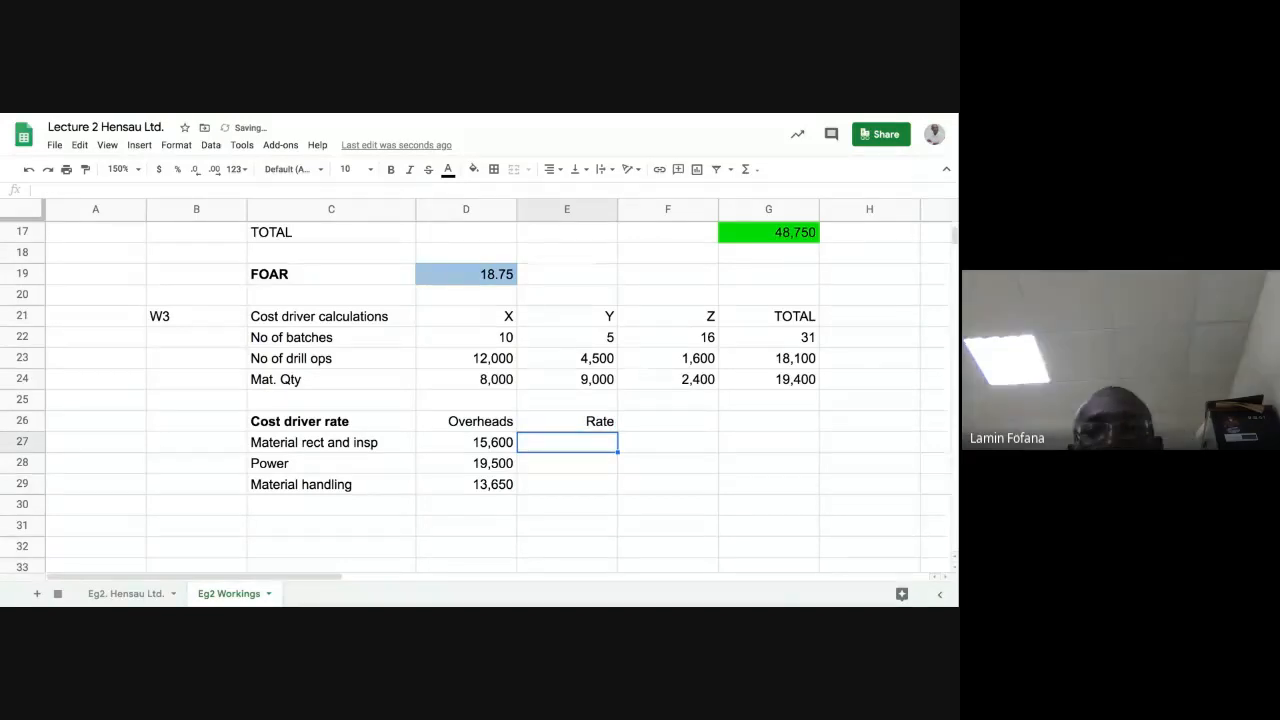
Calculate the Material rect and insp rate in E27 with =D27/G22 and fill the formula down to E29
left_click(584, 462)
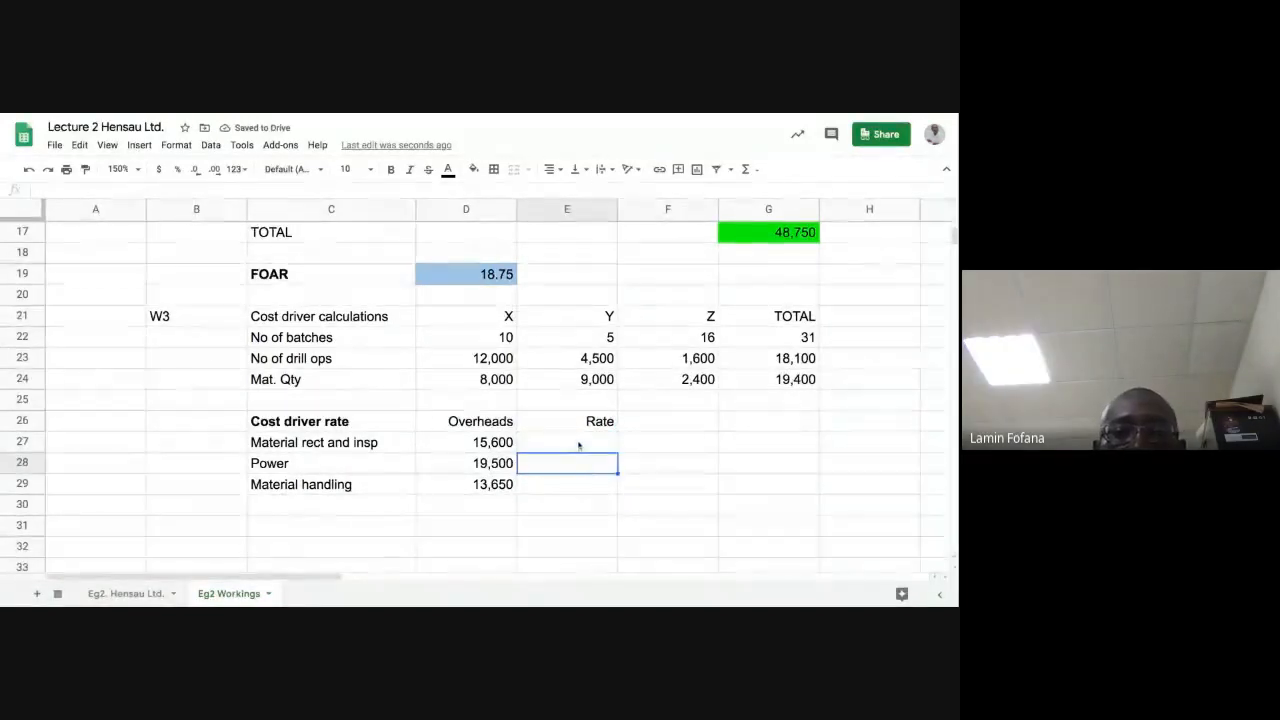
left_click(580, 443)
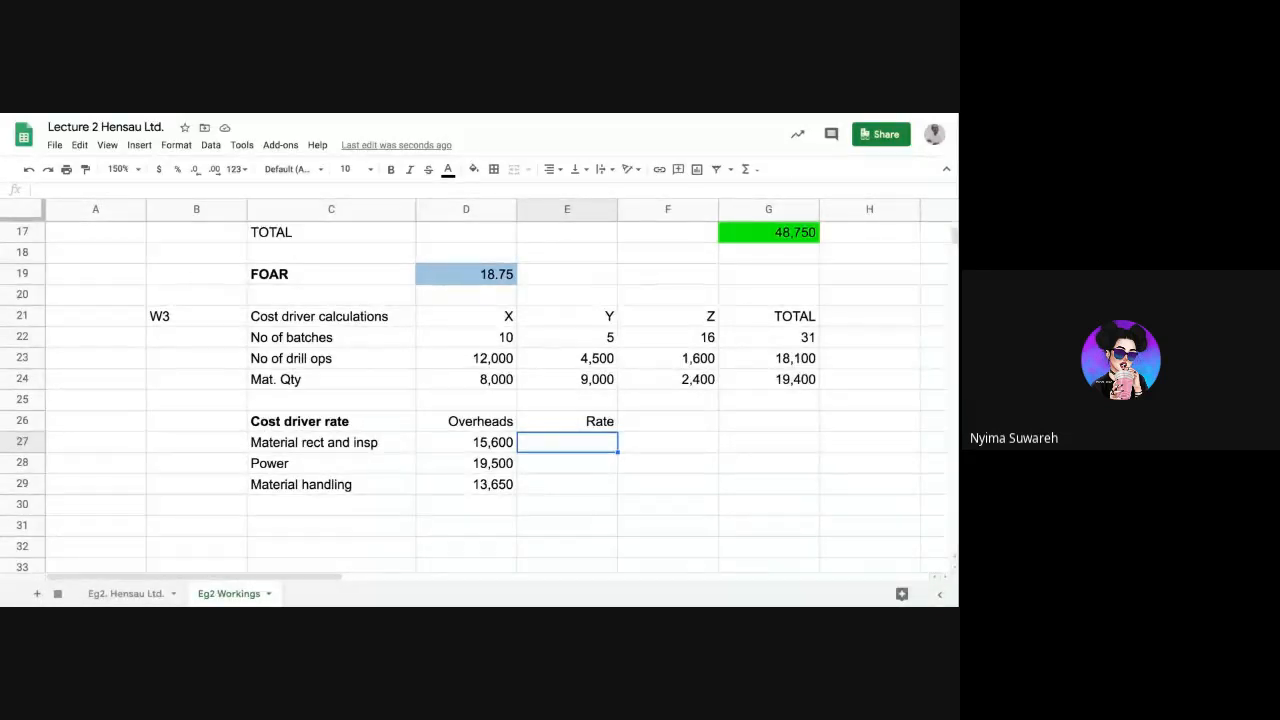
type("=")
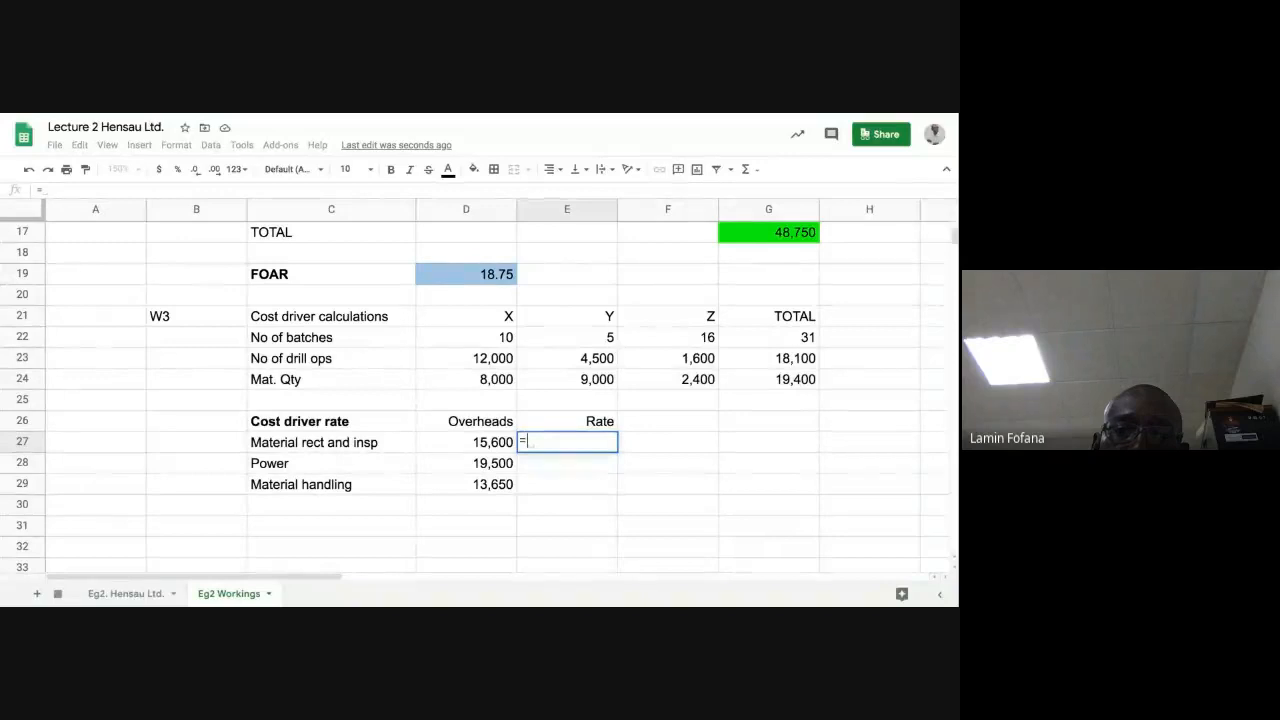
left_click(490, 446)
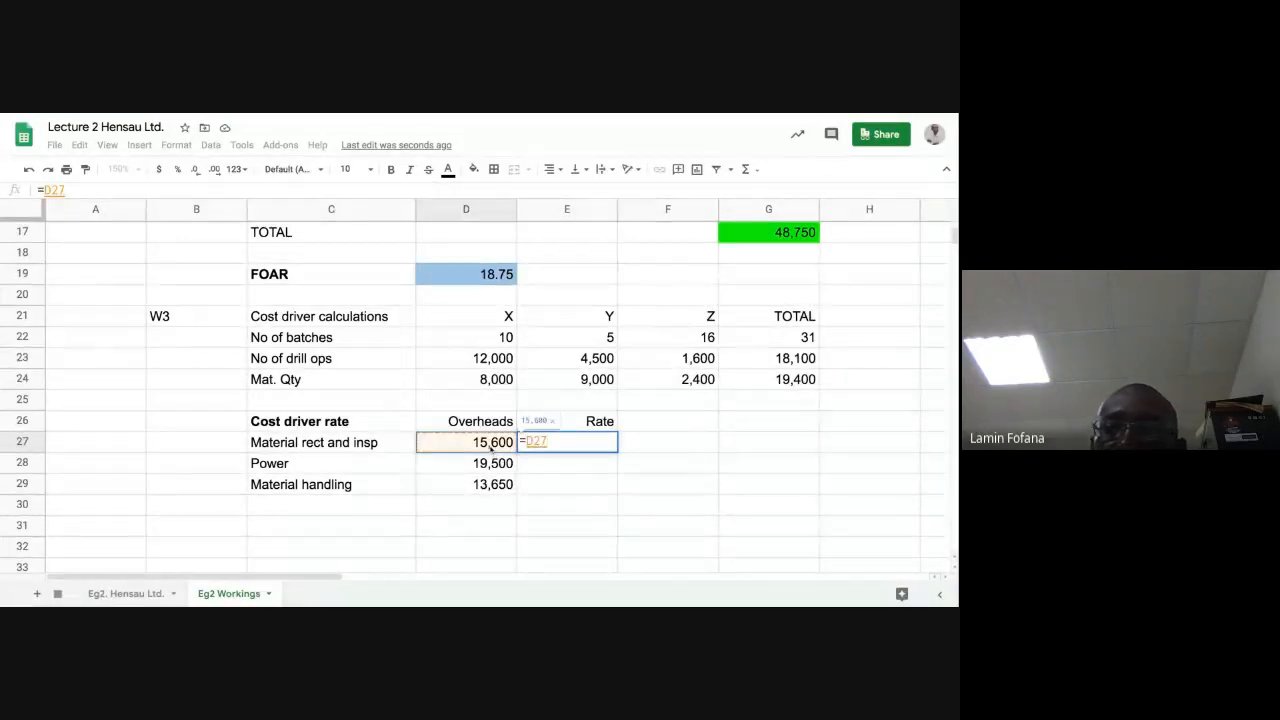
type("/")
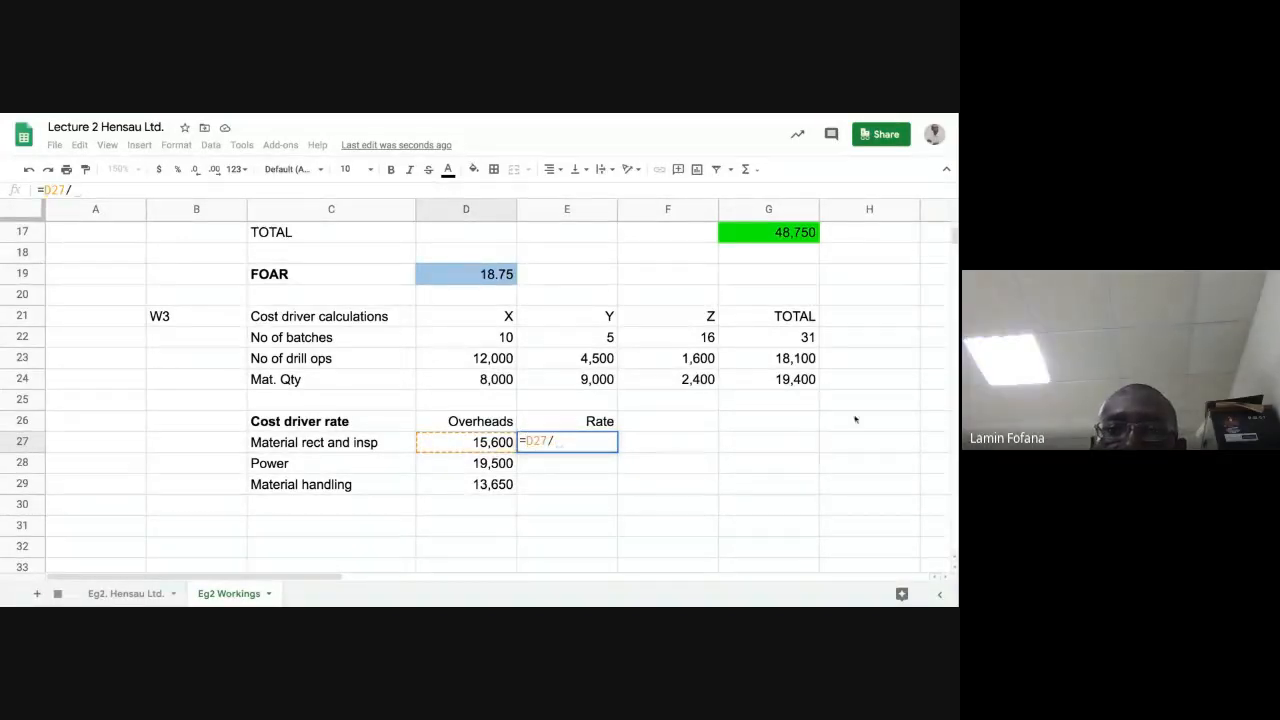
left_click(789, 342)
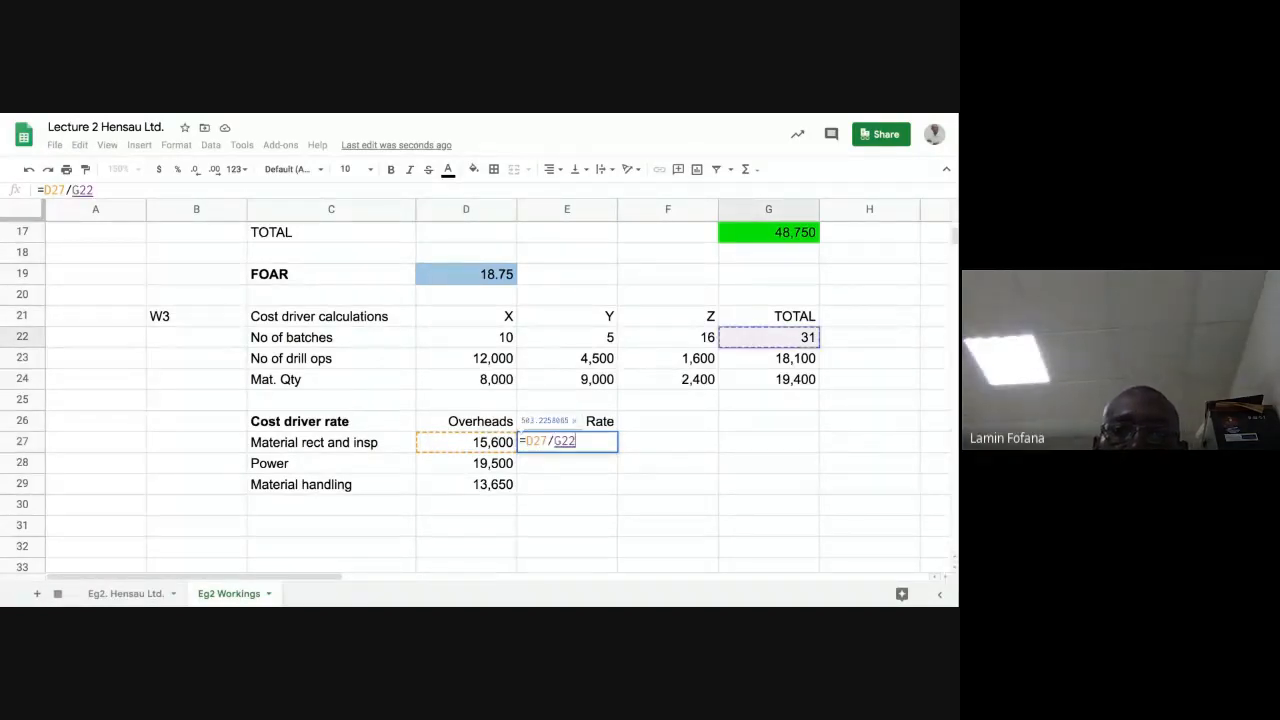
key("Return")
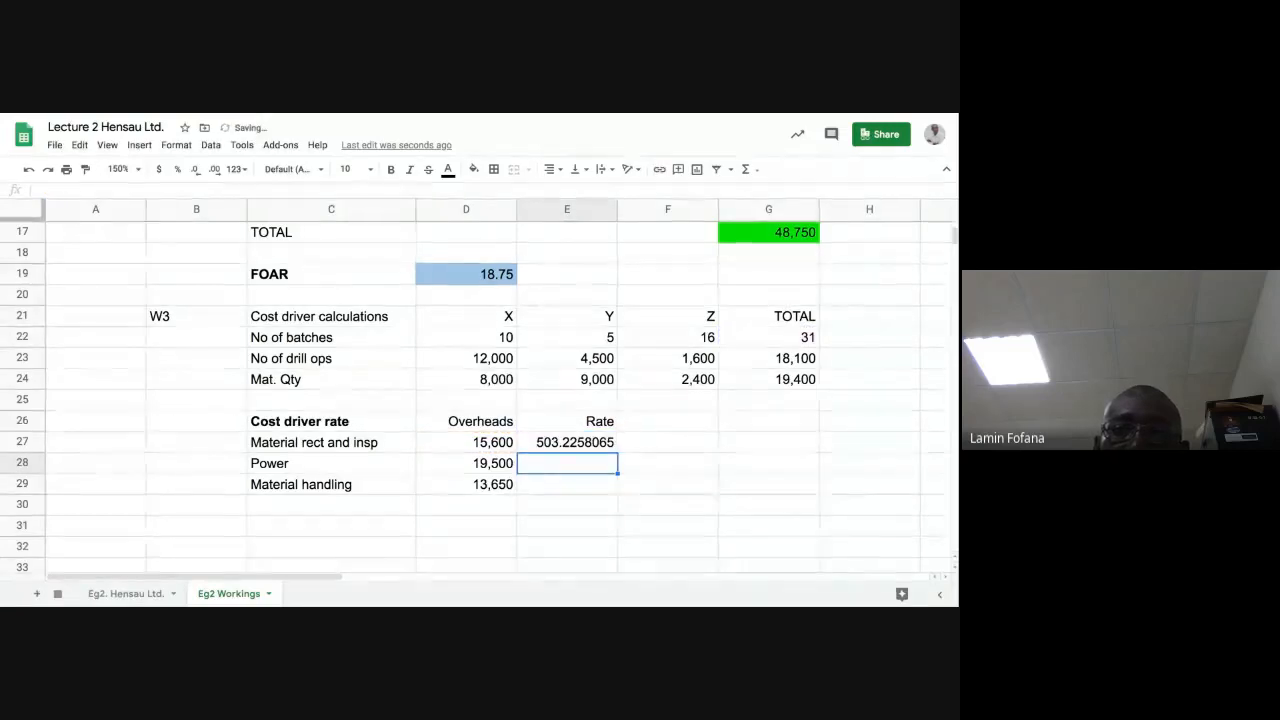
left_click(605, 447)
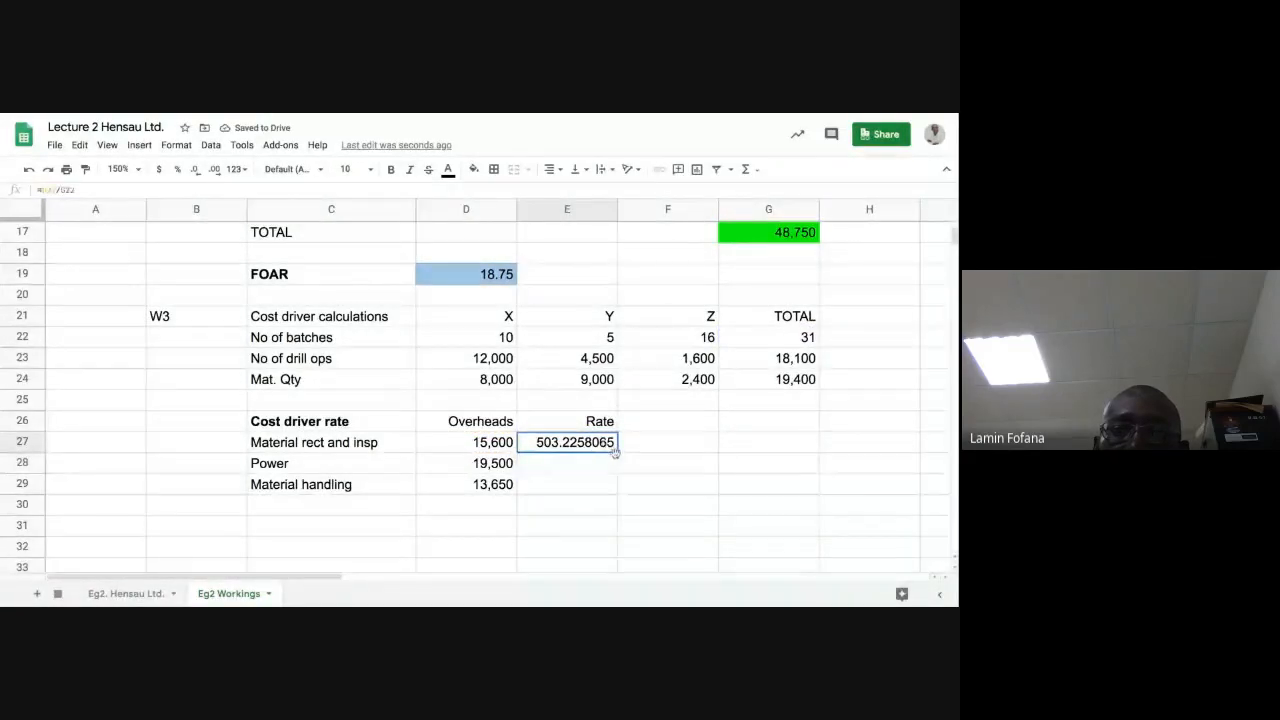
left_click_drag(617, 452, 614, 484)
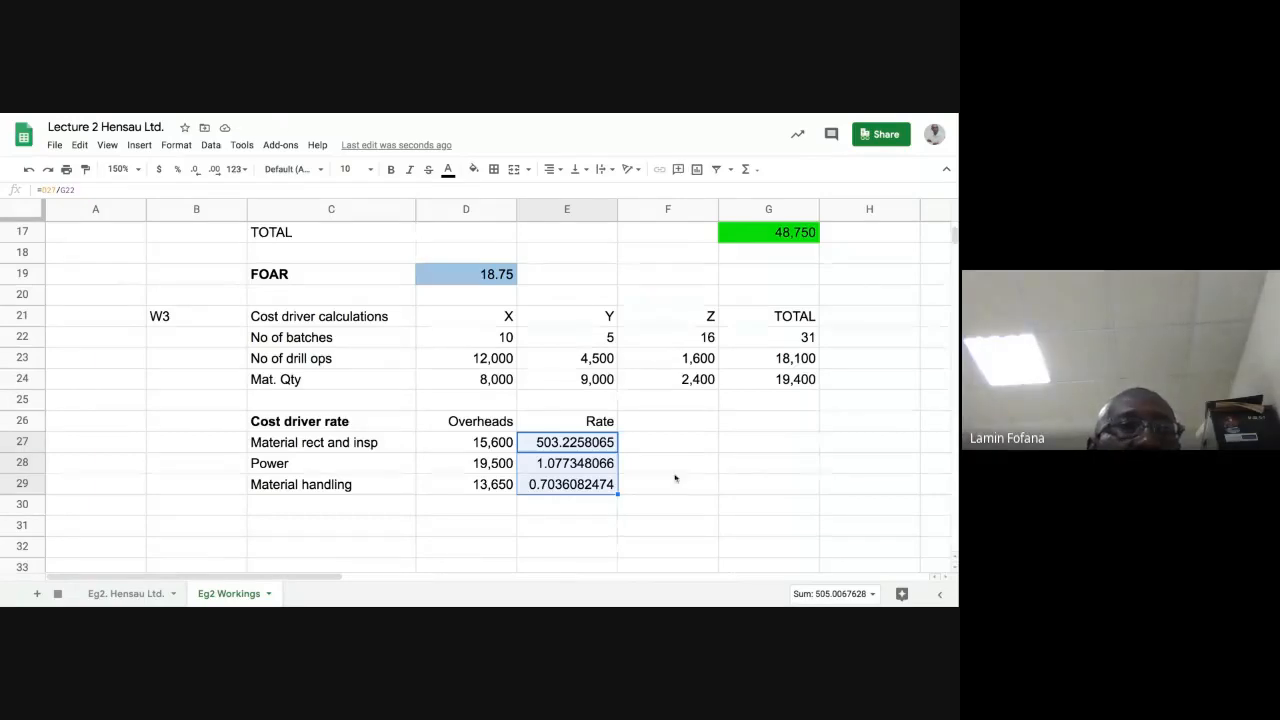
Format the rates in E27:E29 with the Number format, showing two decimal places
left_click(177, 146)
mouse_move(240, 201)
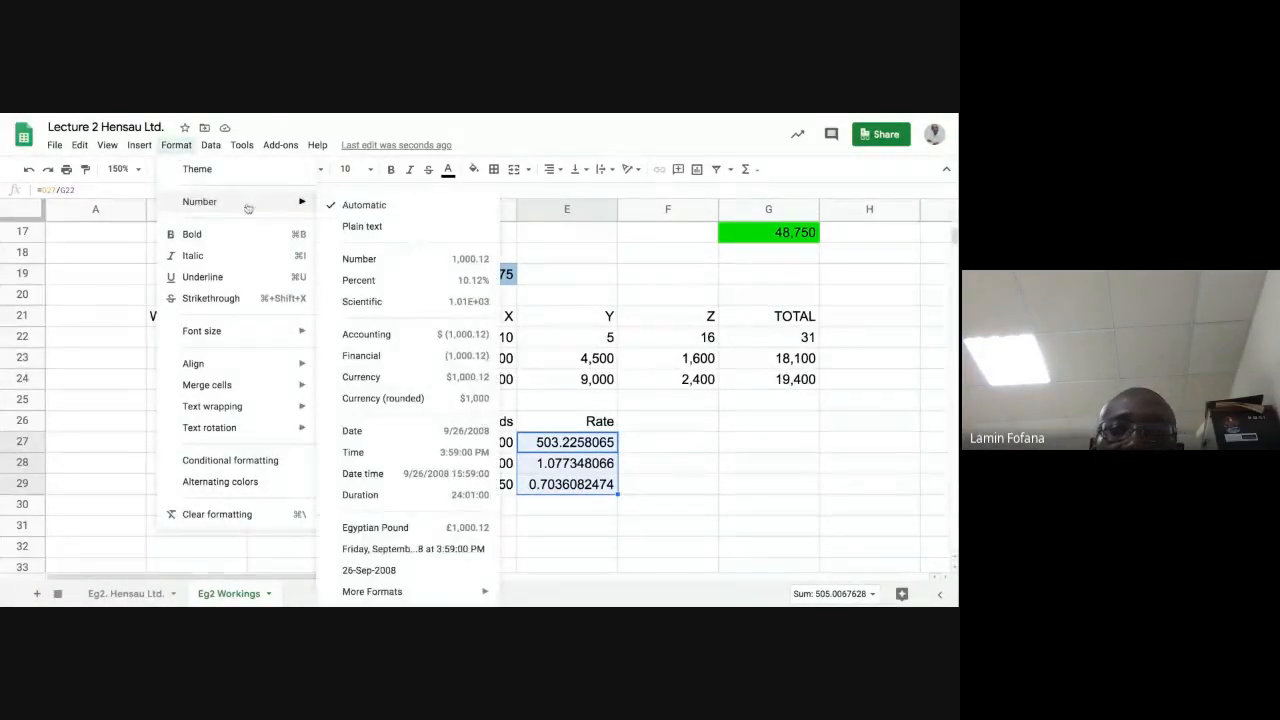
left_click(362, 259)
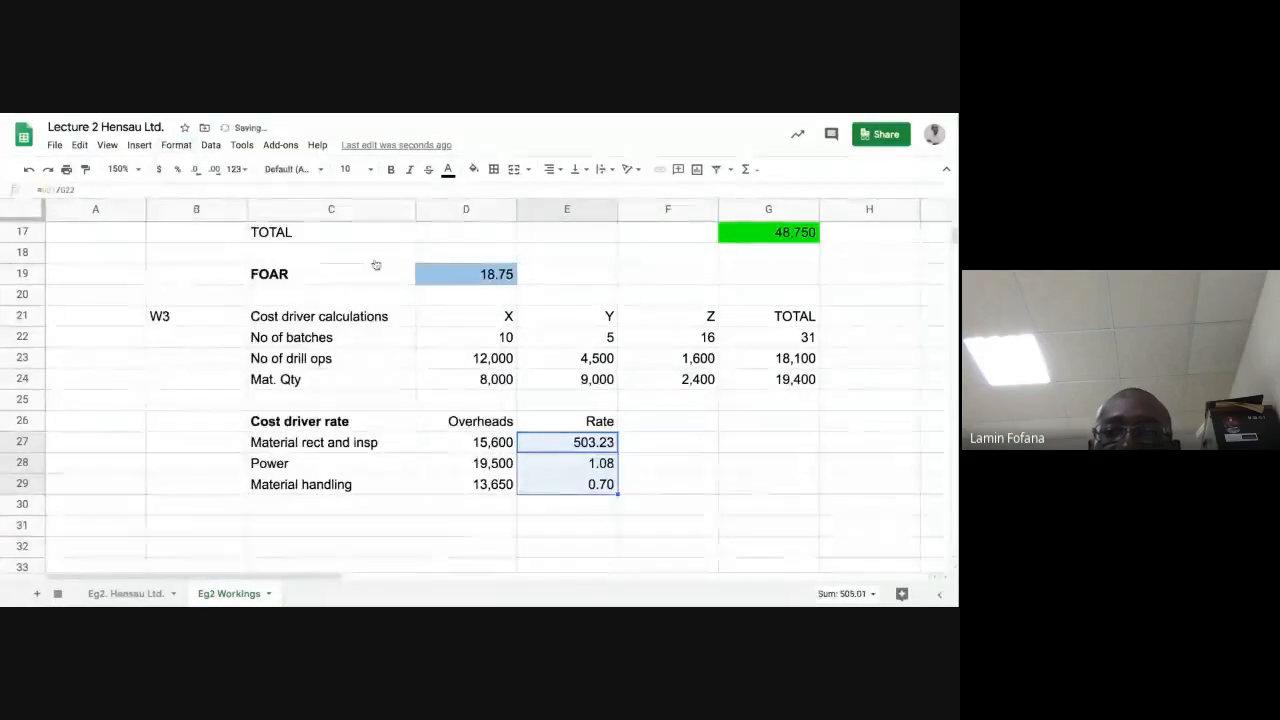
left_click(751, 487)
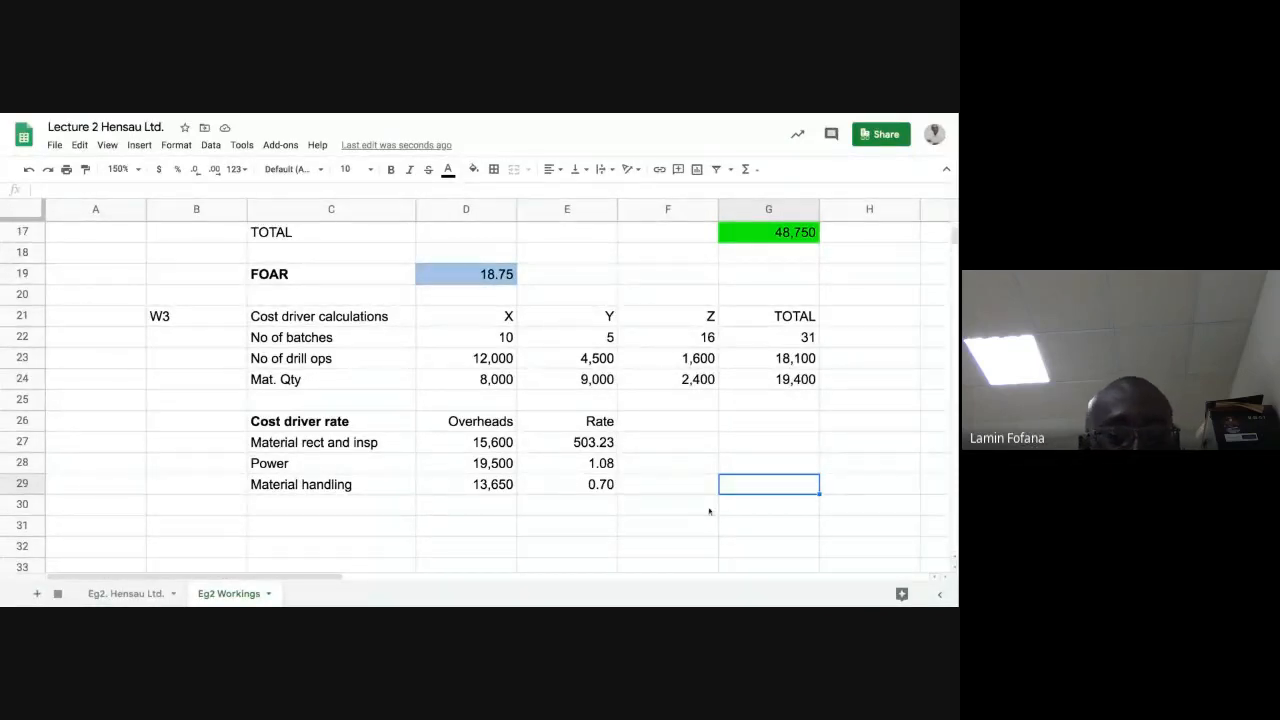
Label the Material rect and insp rate with "per batch" in F27
left_click(672, 446)
type("pe")
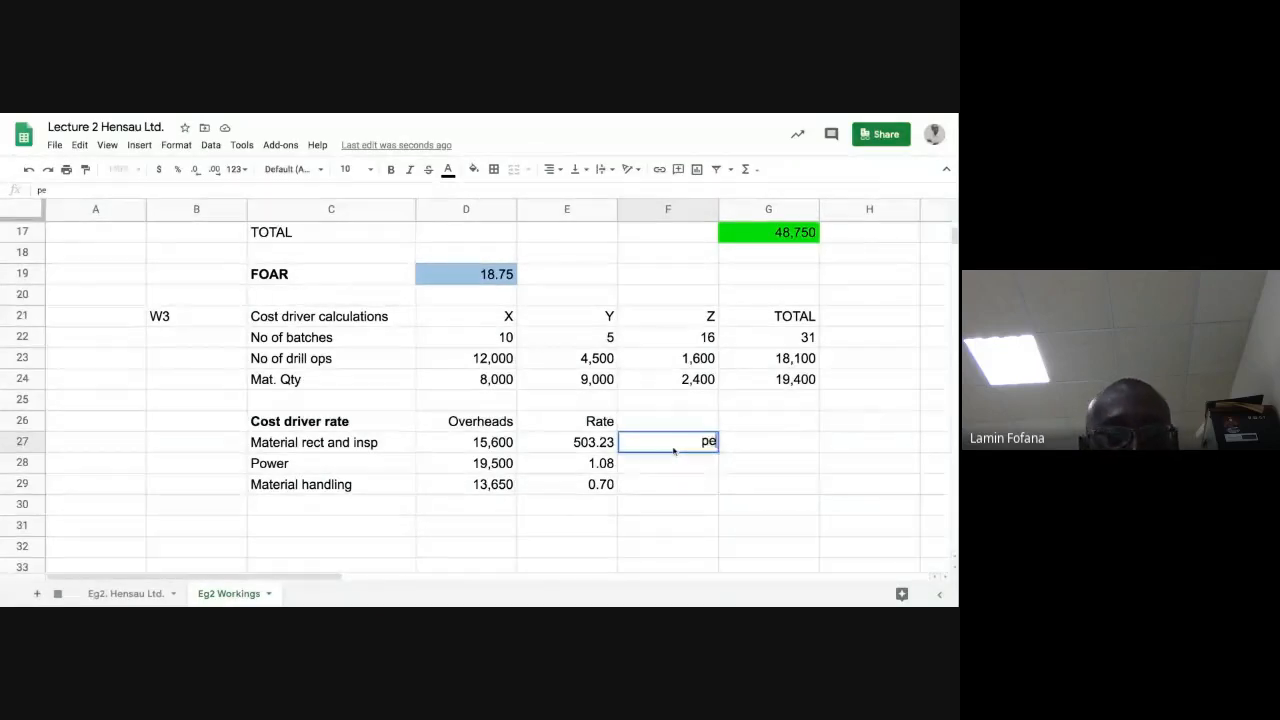
type("r ba")
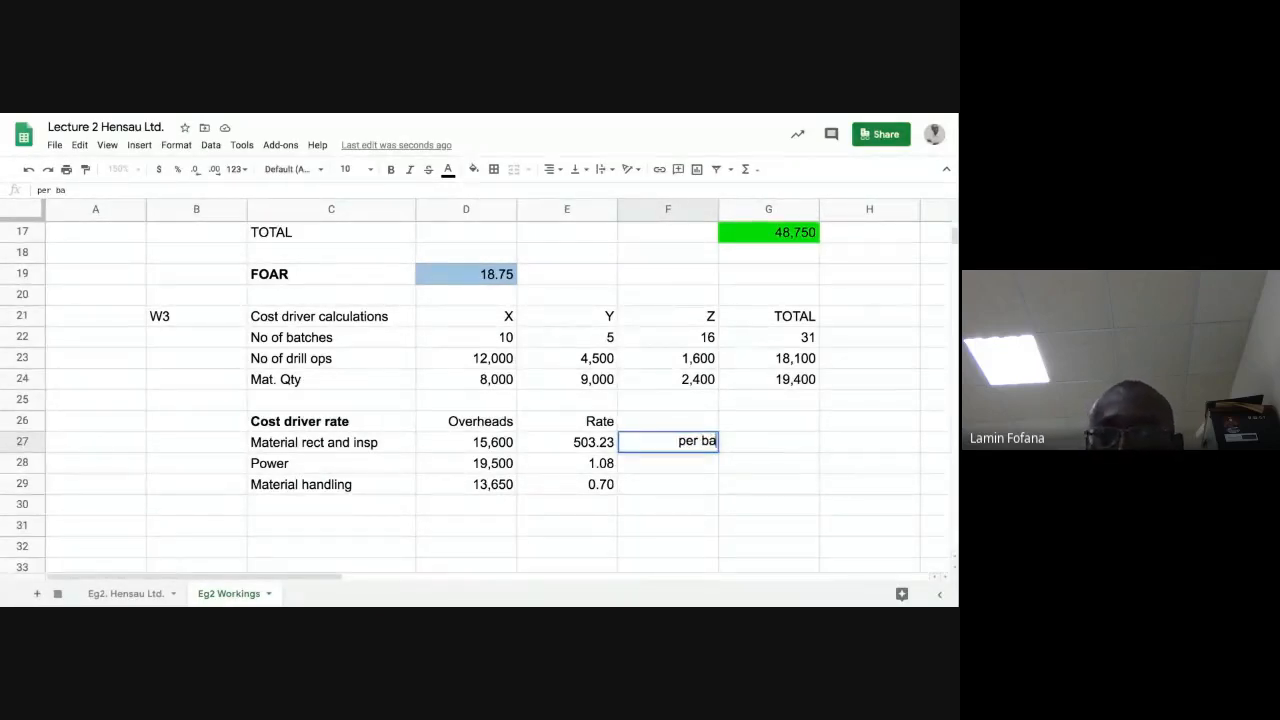
type("tch")
key("Return")
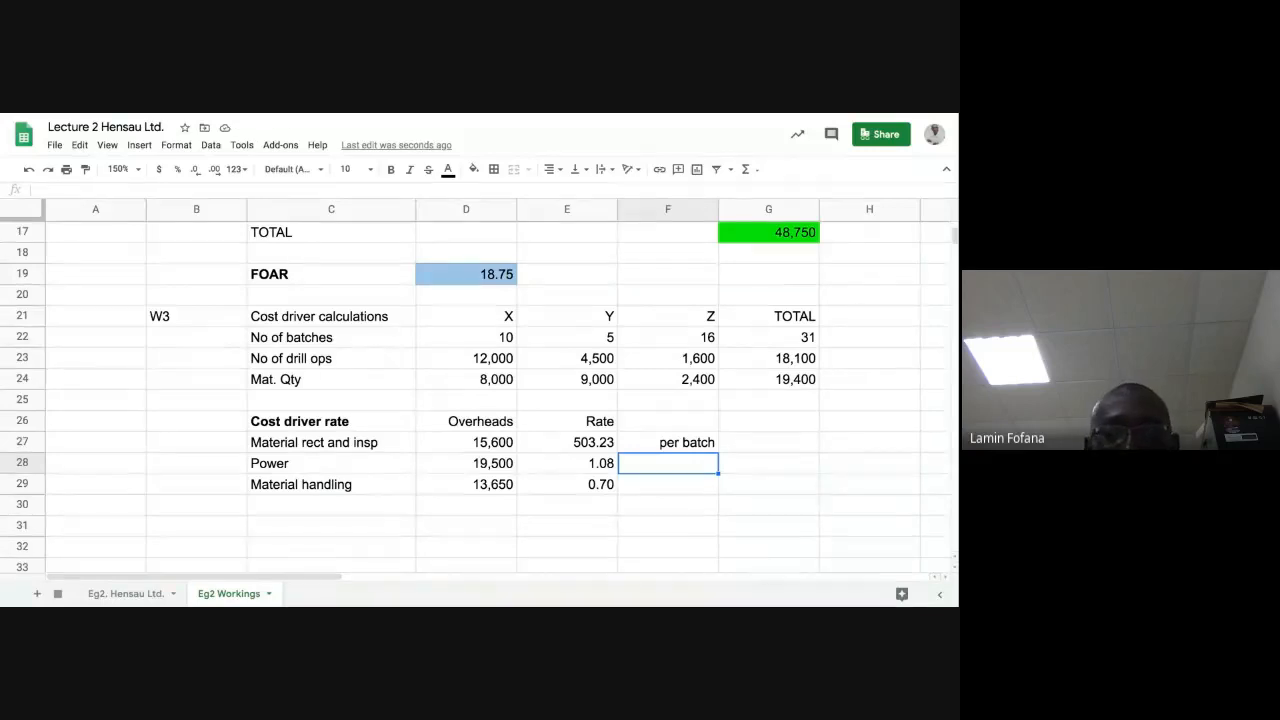
Add the unit labels "/drill ops" in F28 for Power and "Sq mtr." in F29 for Material handling
type("/dri")
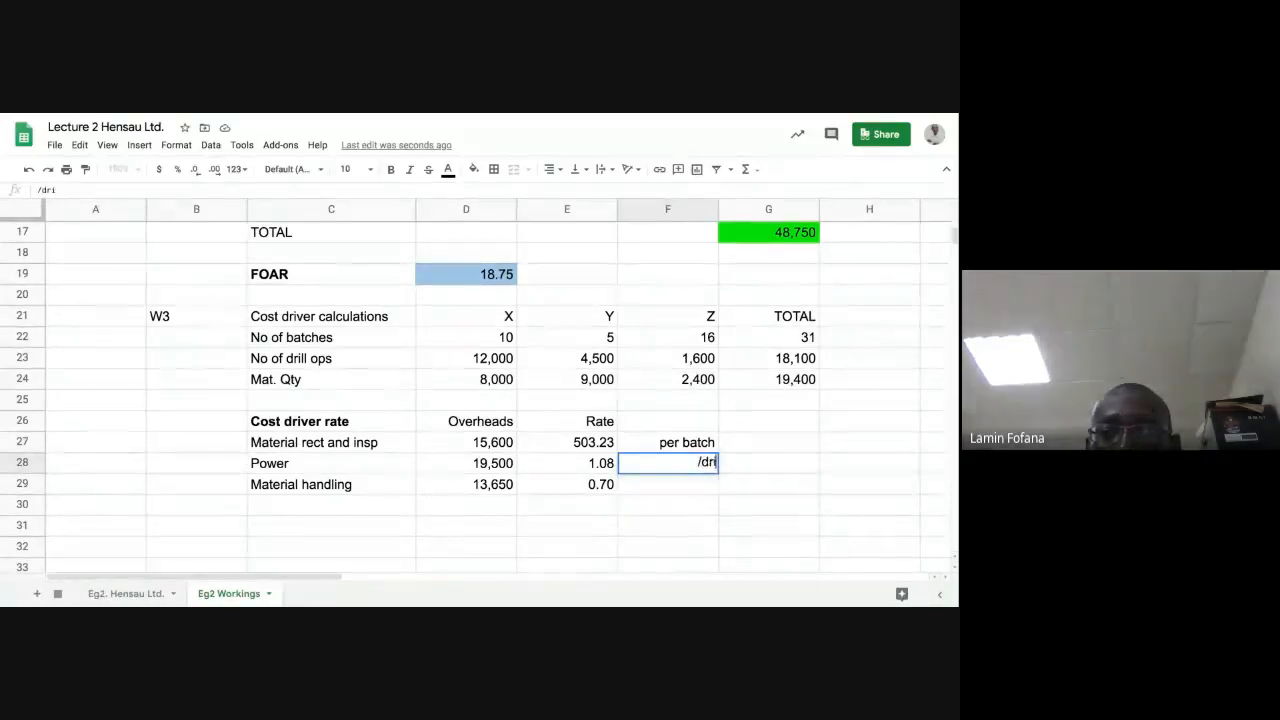
type("ll")
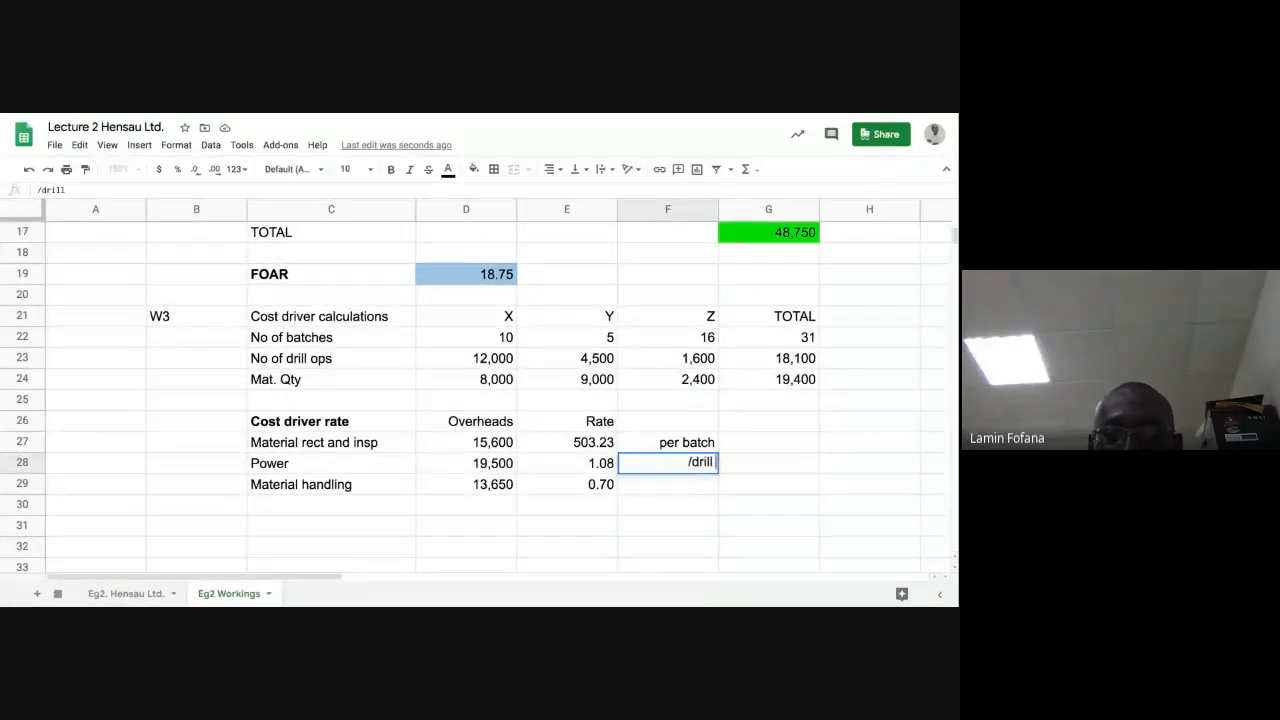
type(" ops")
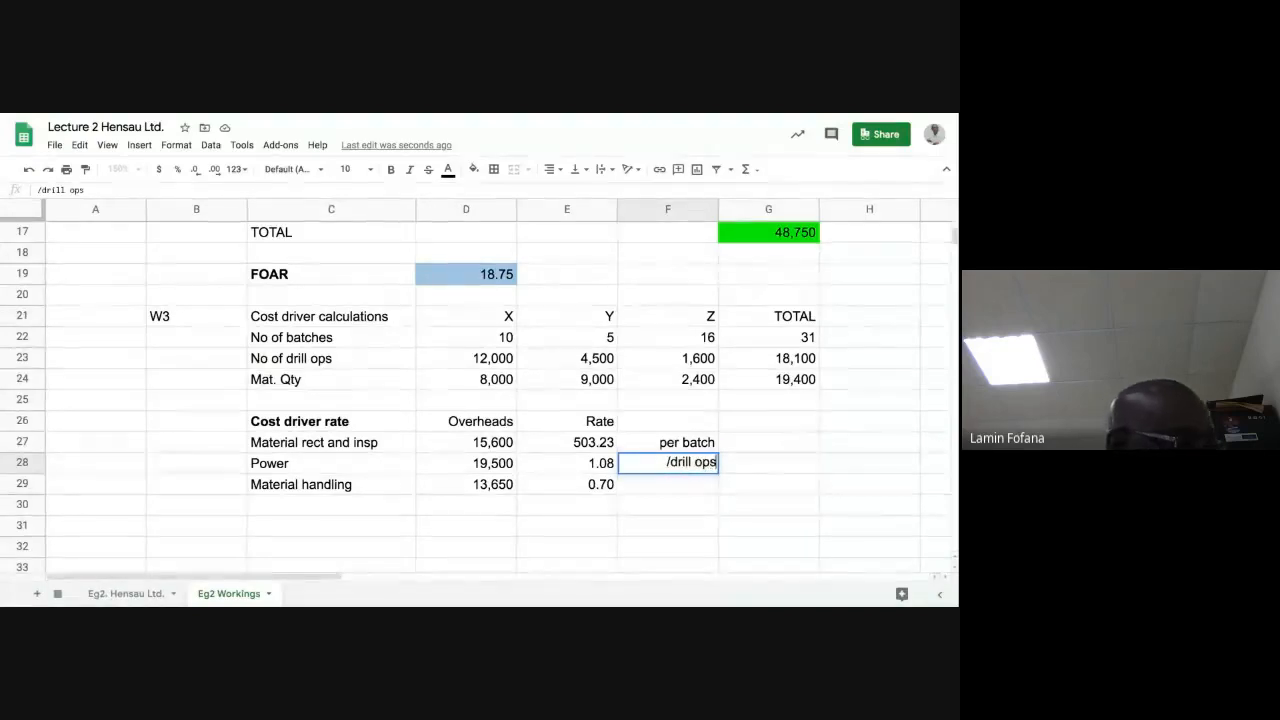
key("Return")
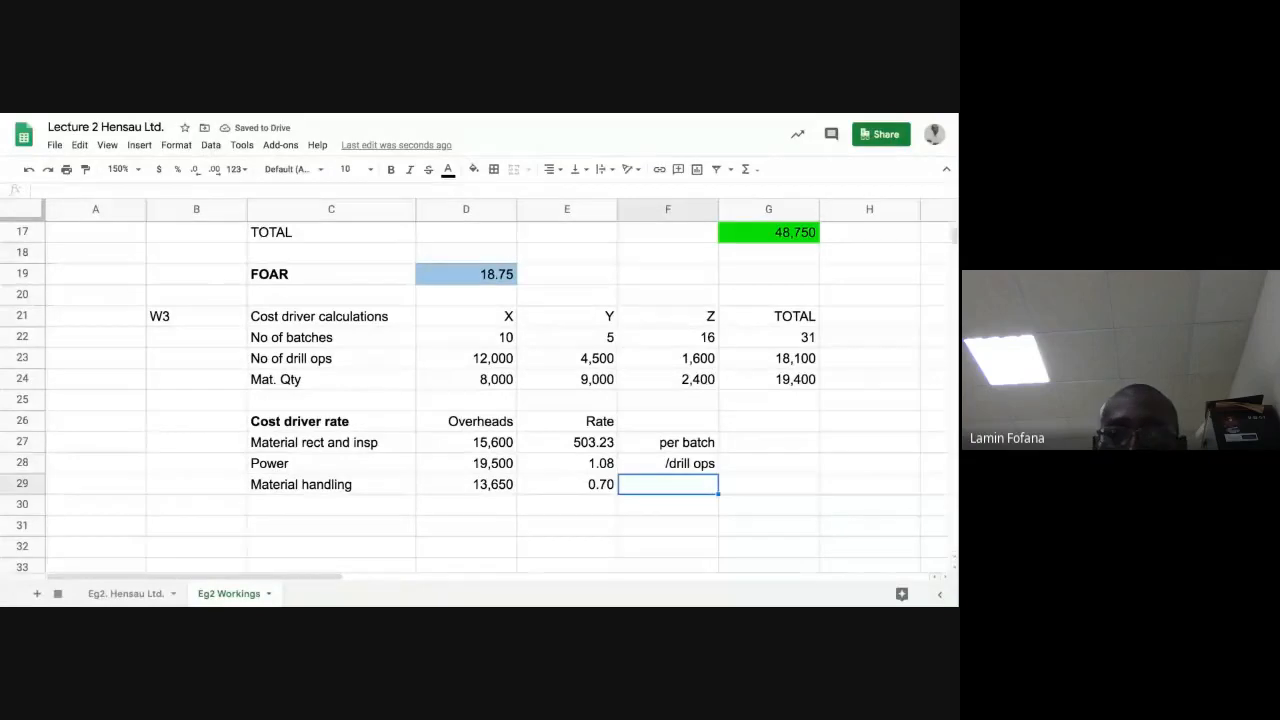
type("Sq")
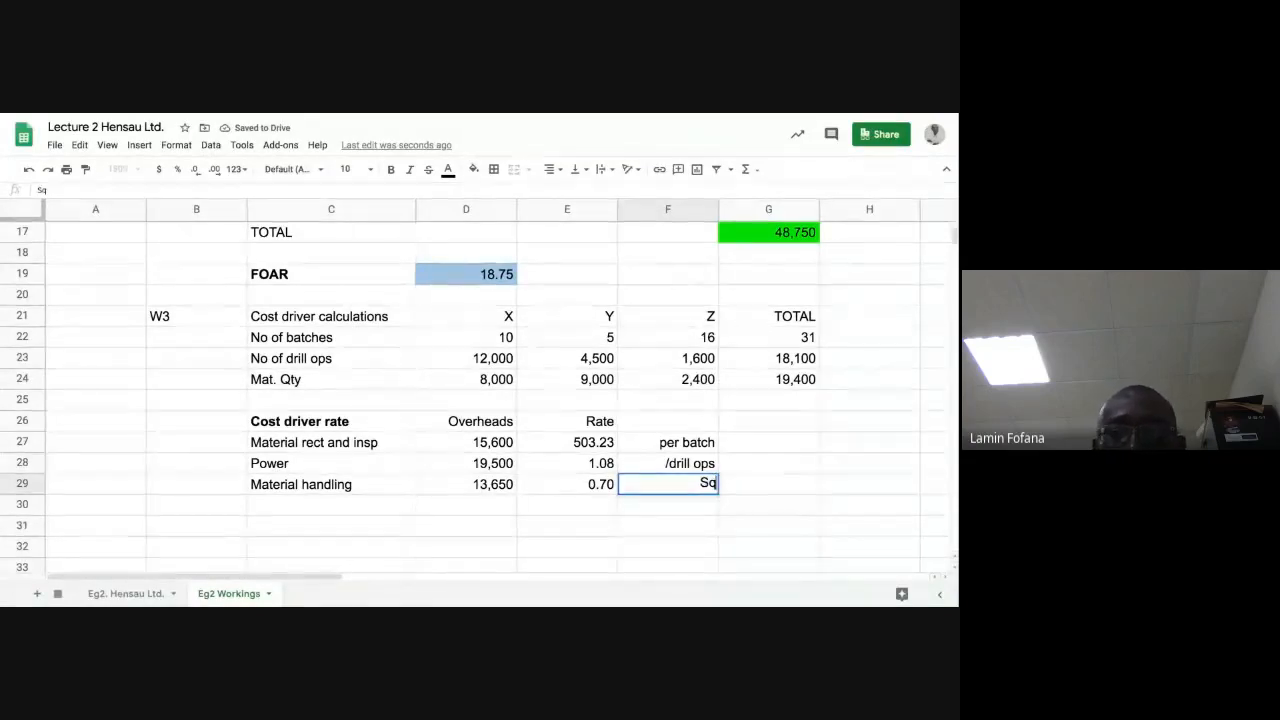
type(" m")
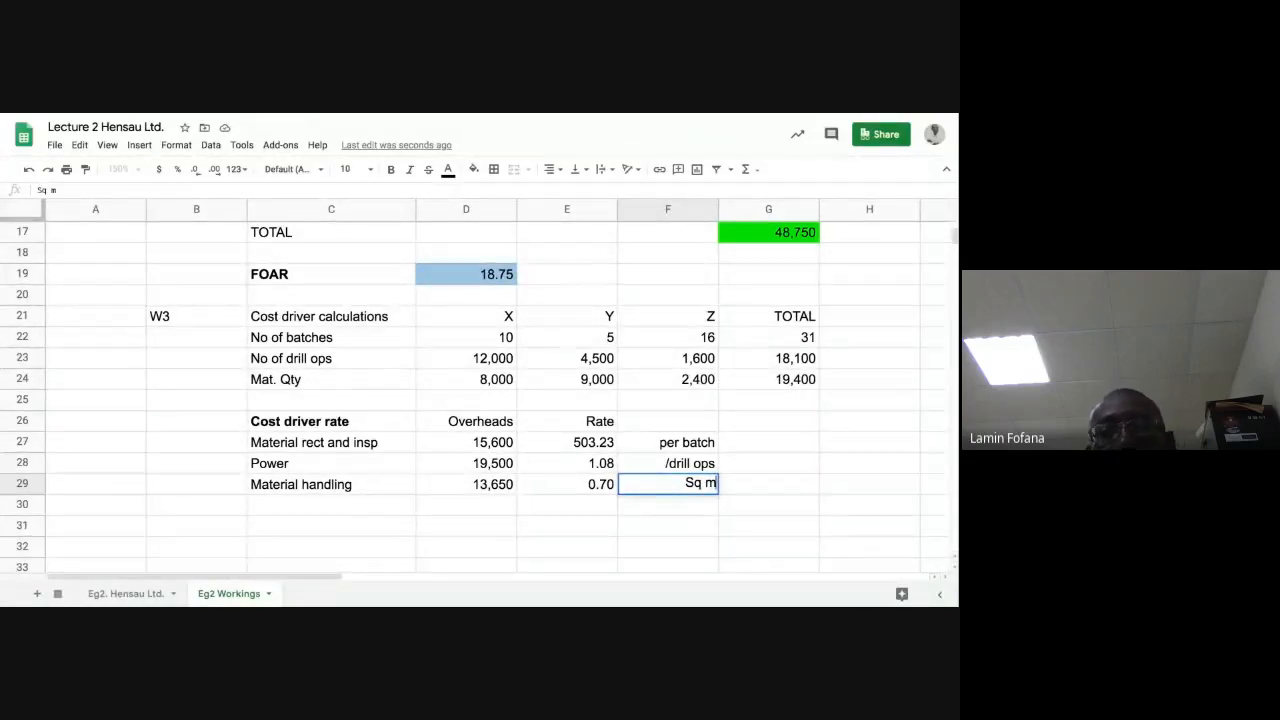
type("tr")
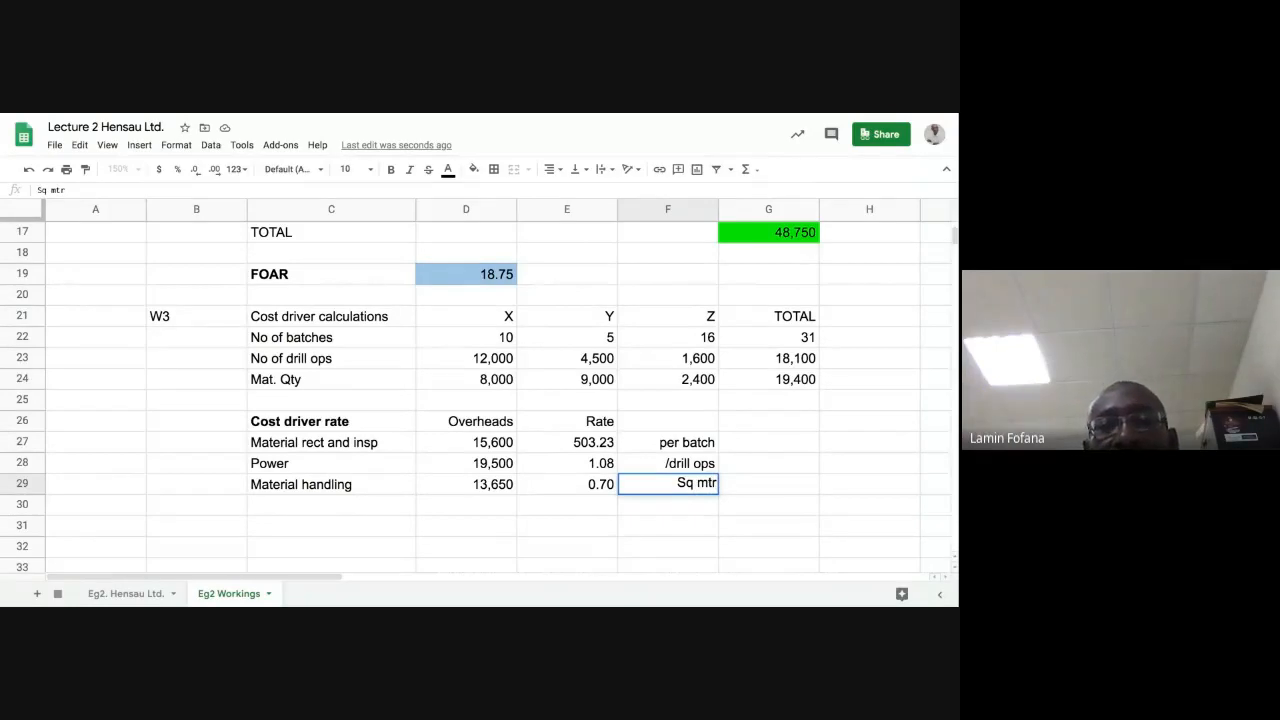
type(".")
key("Return")
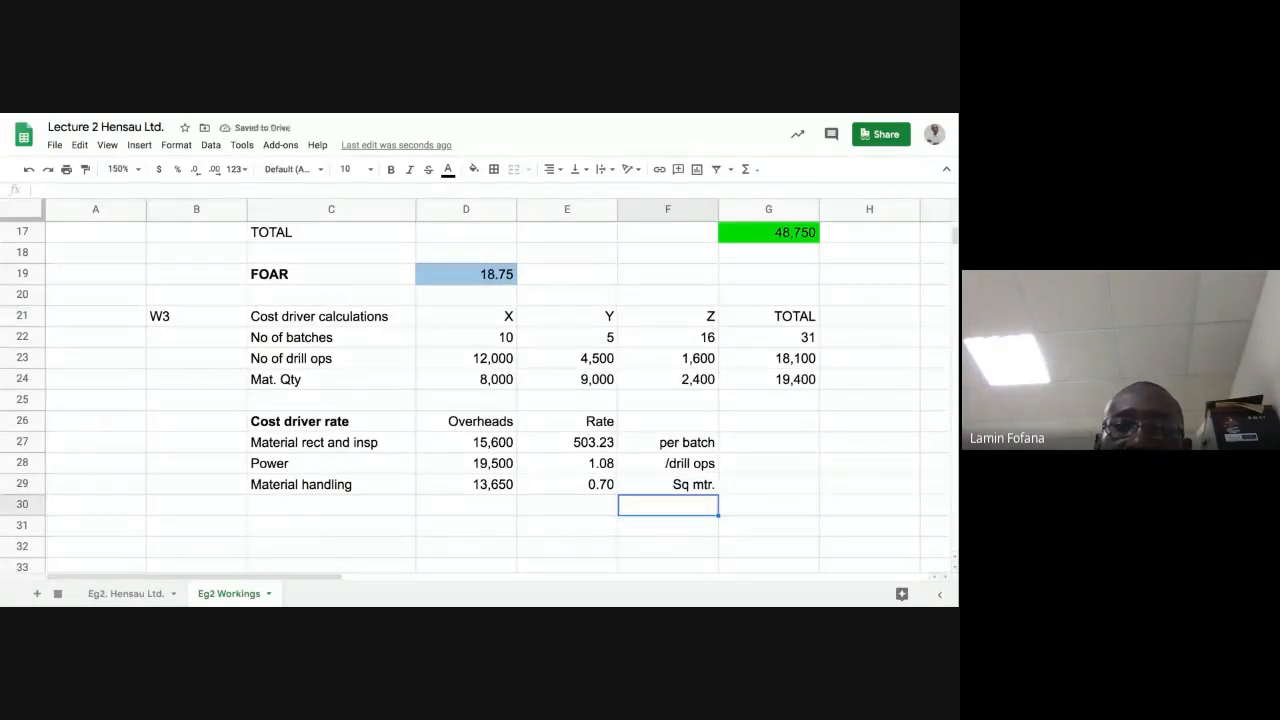
Format the Rate heading and the three rates in E26:E29 as bold with dark blue text
left_click(597, 424)
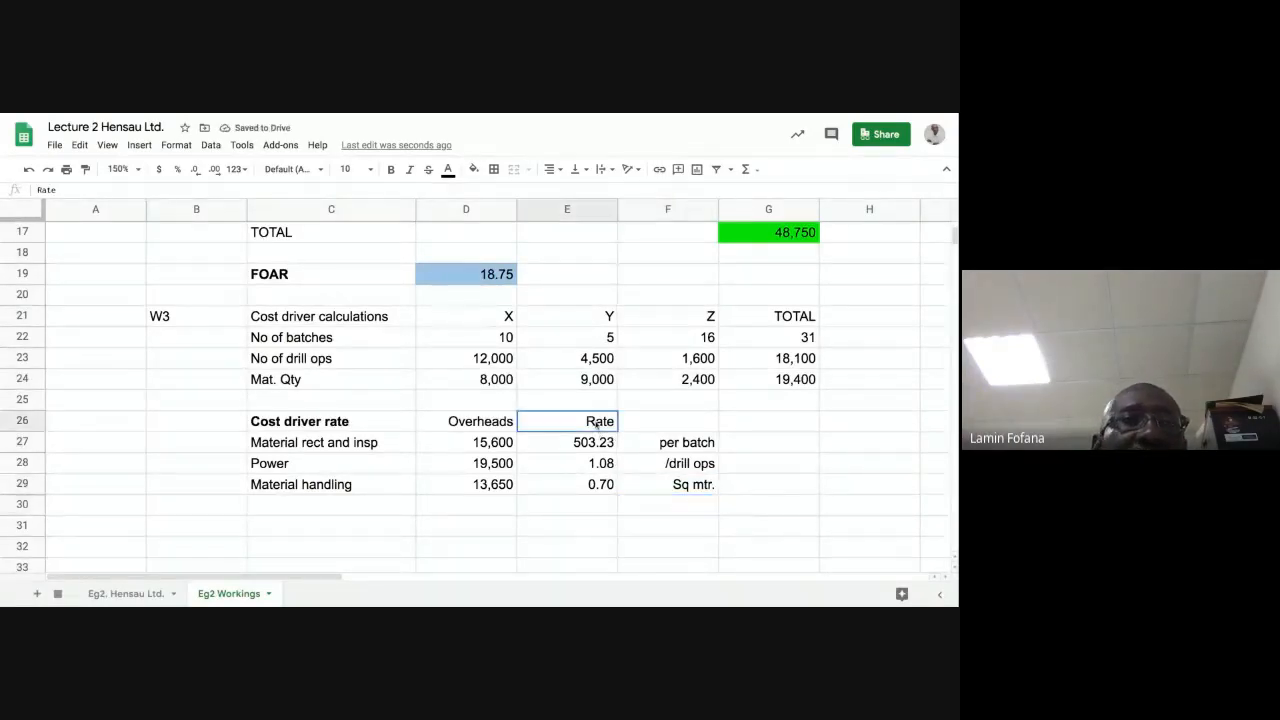
key("shift+Down")
key("shift+Down")
key("shift+Down")
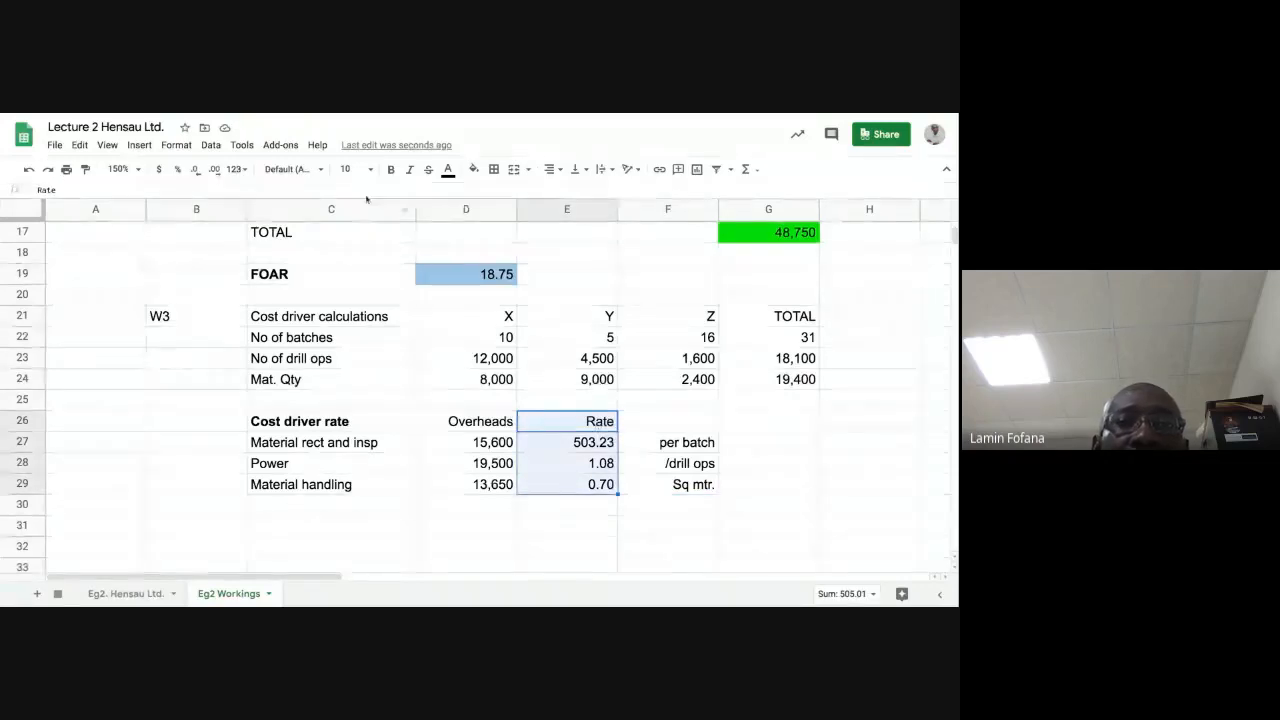
left_click(391, 170)
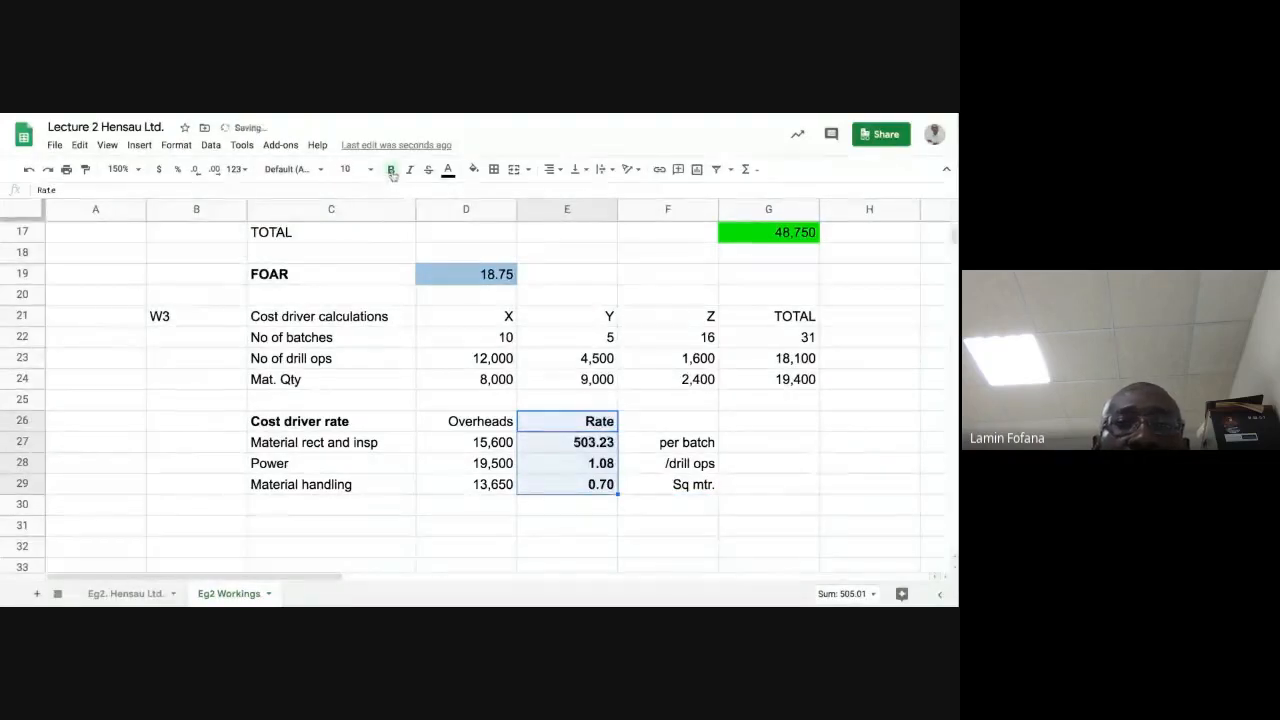
left_click(448, 170)
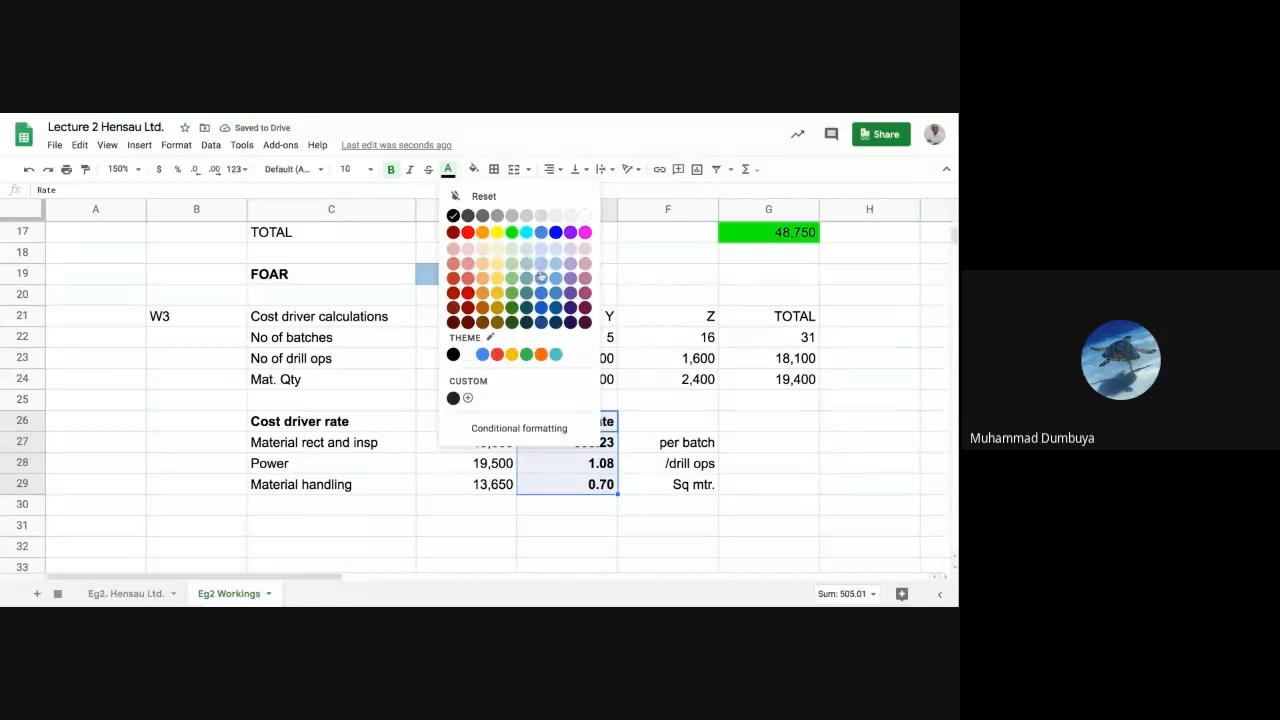
left_click(541, 310)
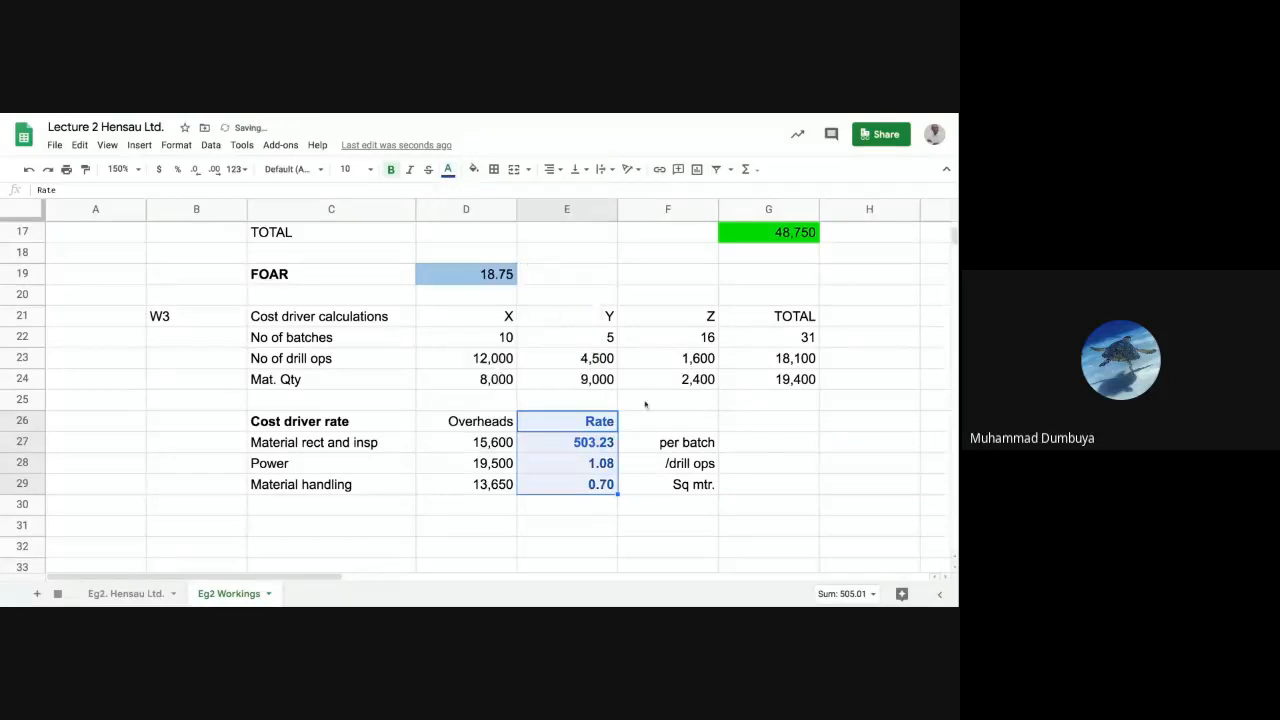
left_click(781, 472)
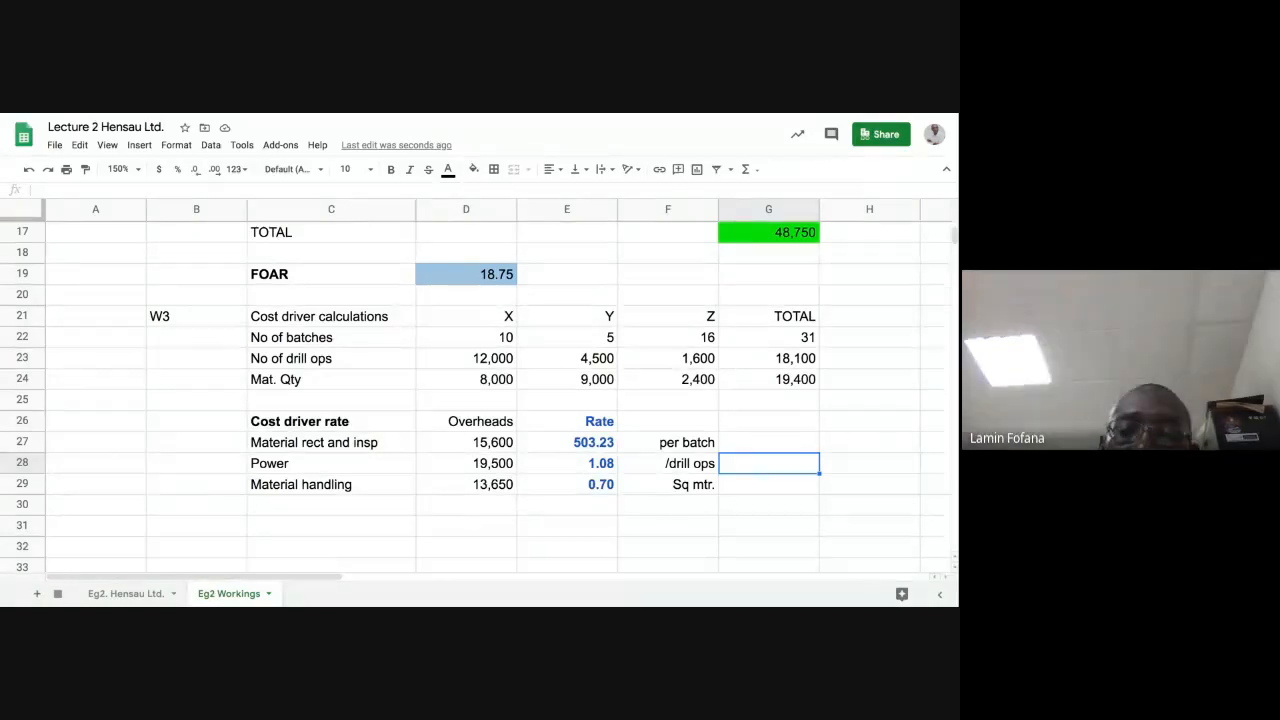
Compare the cost driver rates on the Eg2 Workings sheet with the empty overhead rows of the ABC unit cost statement
scroll(744, 467, "up", 1)
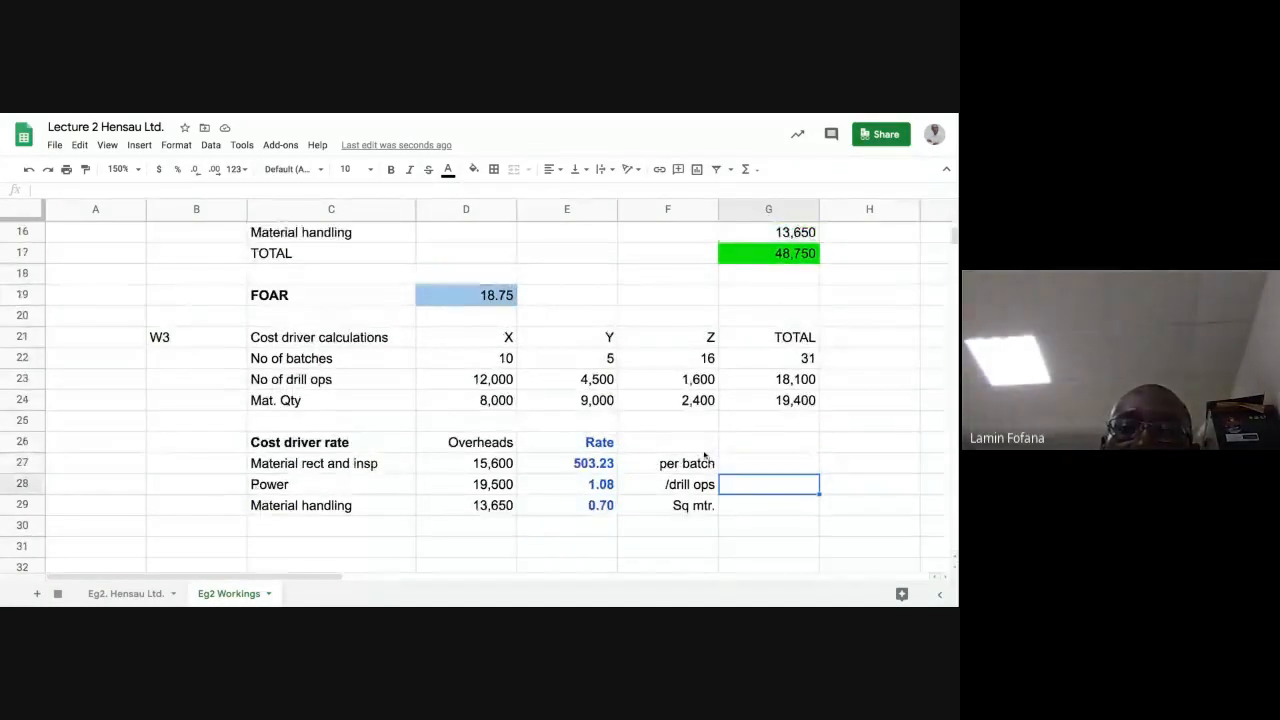
left_click(586, 467)
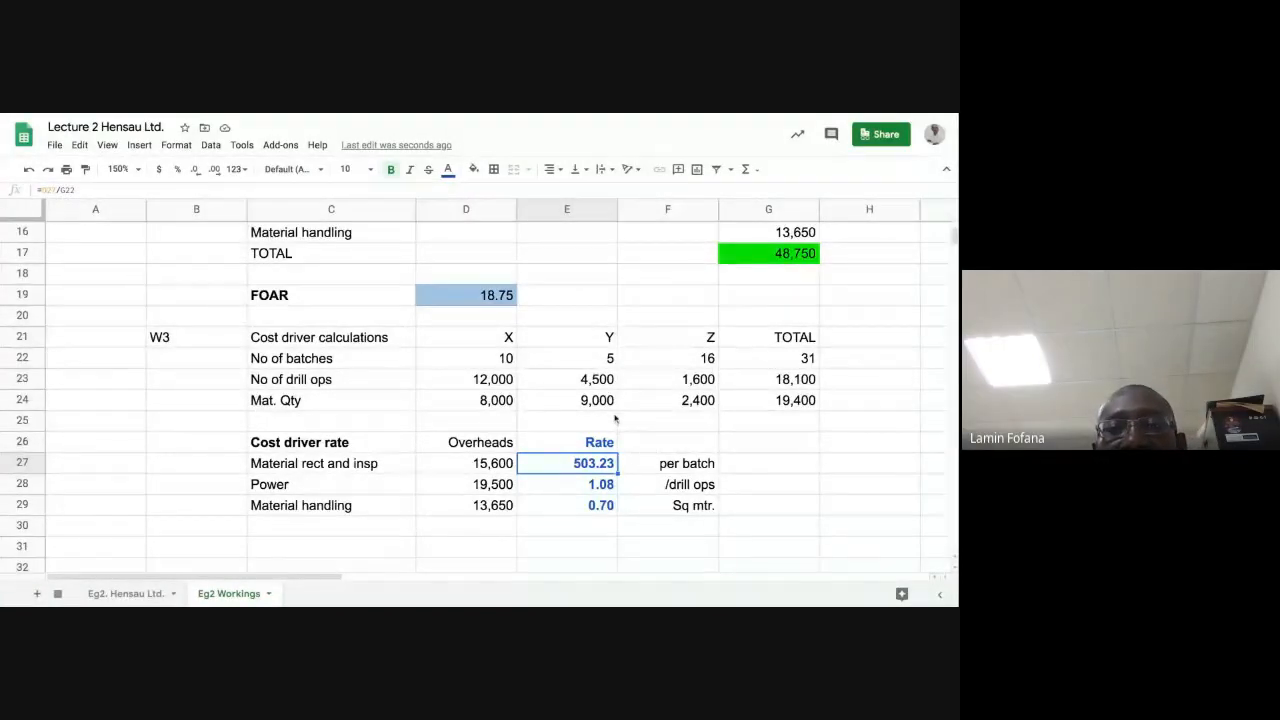
scroll(615, 419, "up", 2)
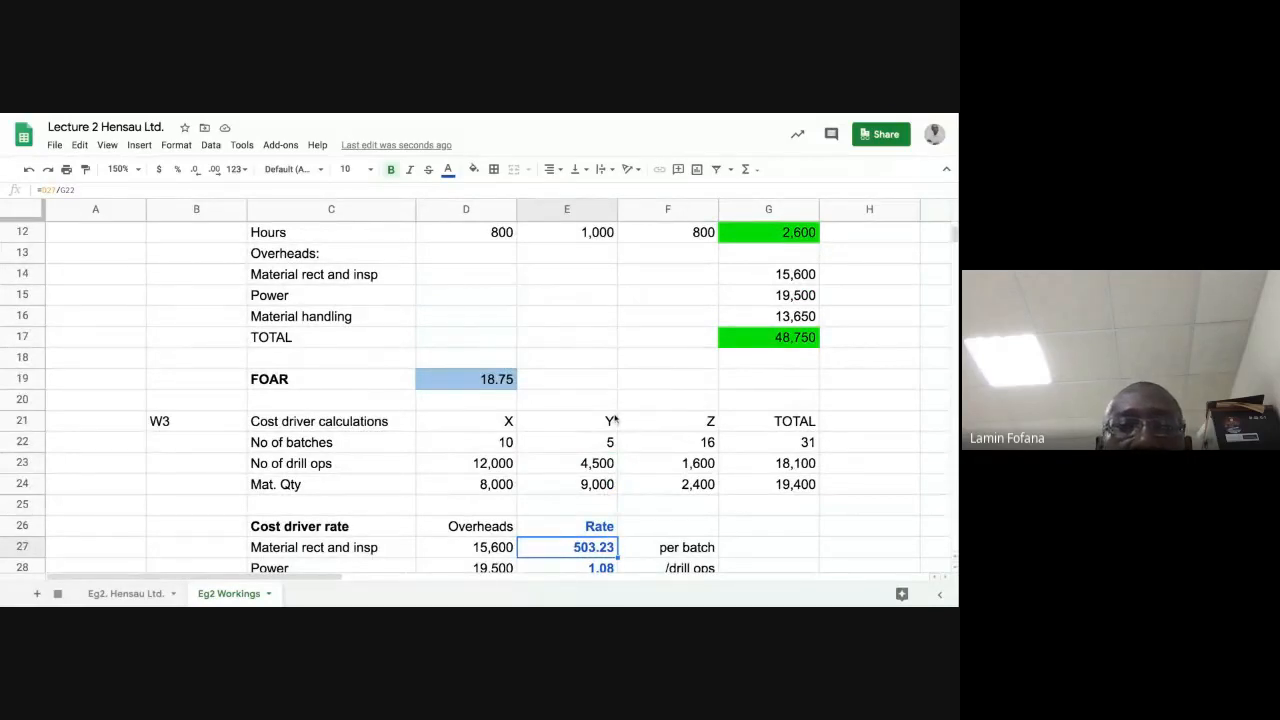
scroll(615, 420, "down", 1)
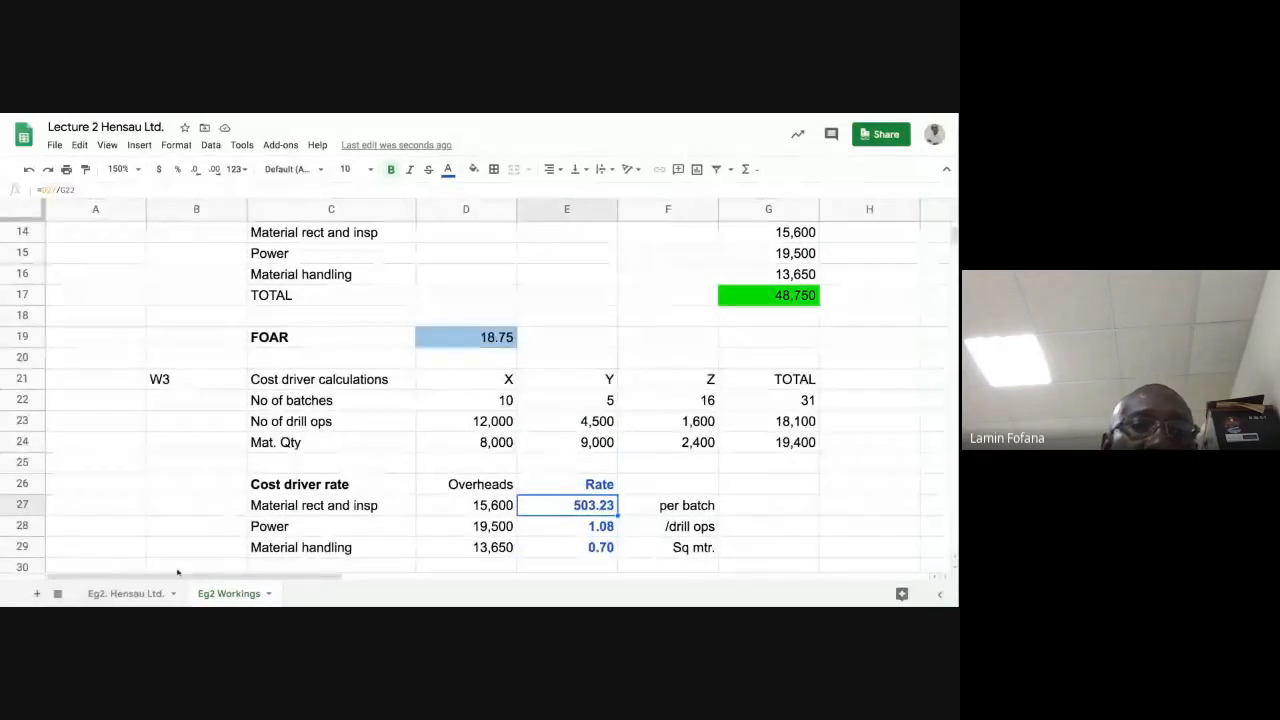
left_click(125, 593)
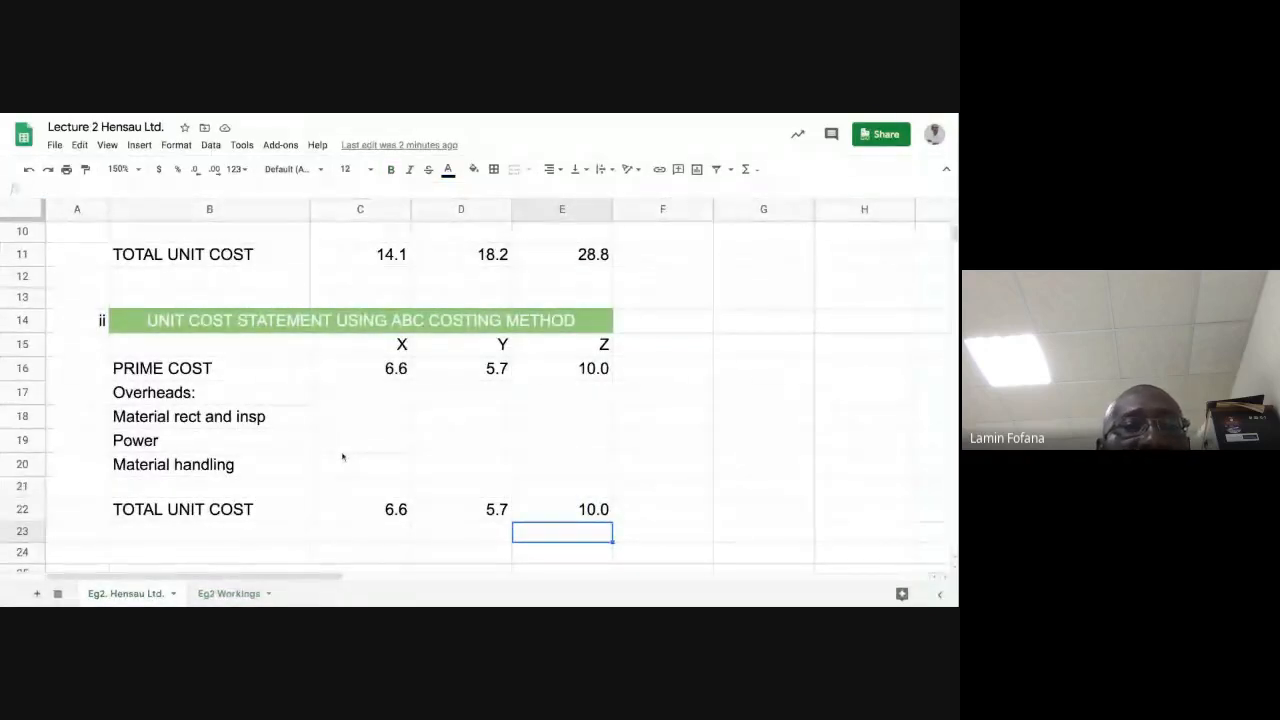
left_click(369, 417)
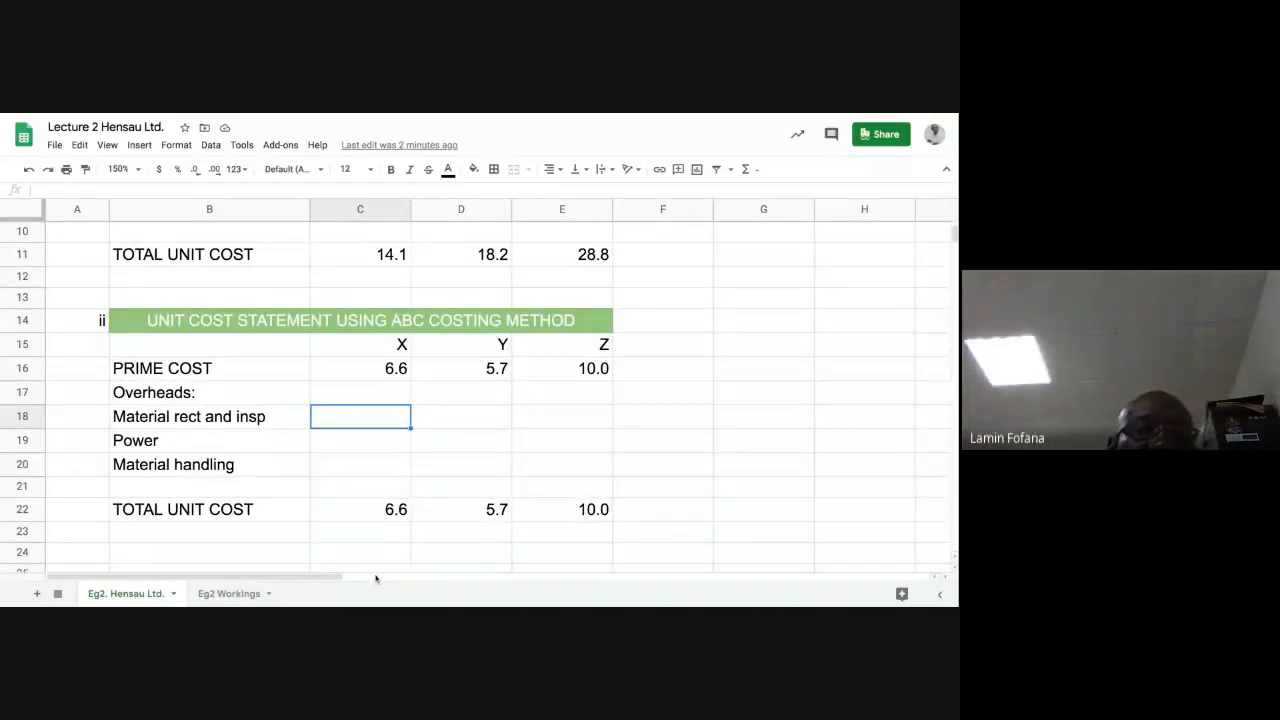
left_click(229, 594)
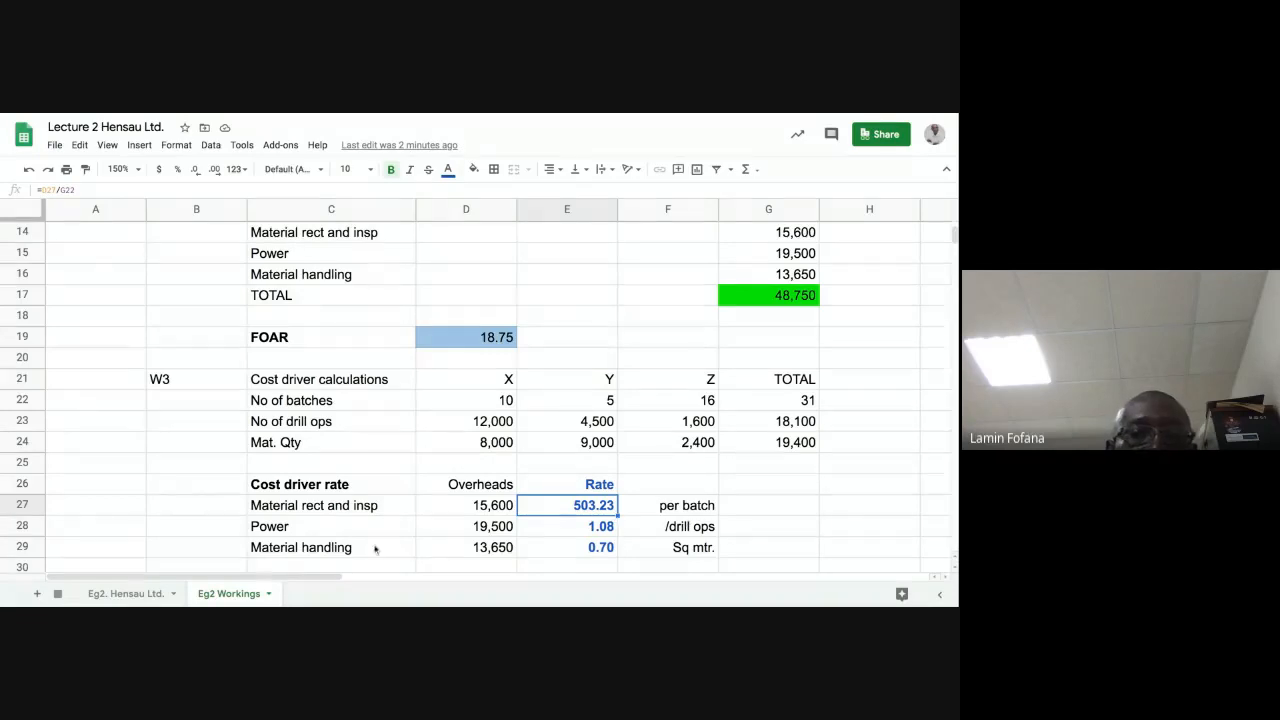
left_click(125, 594)
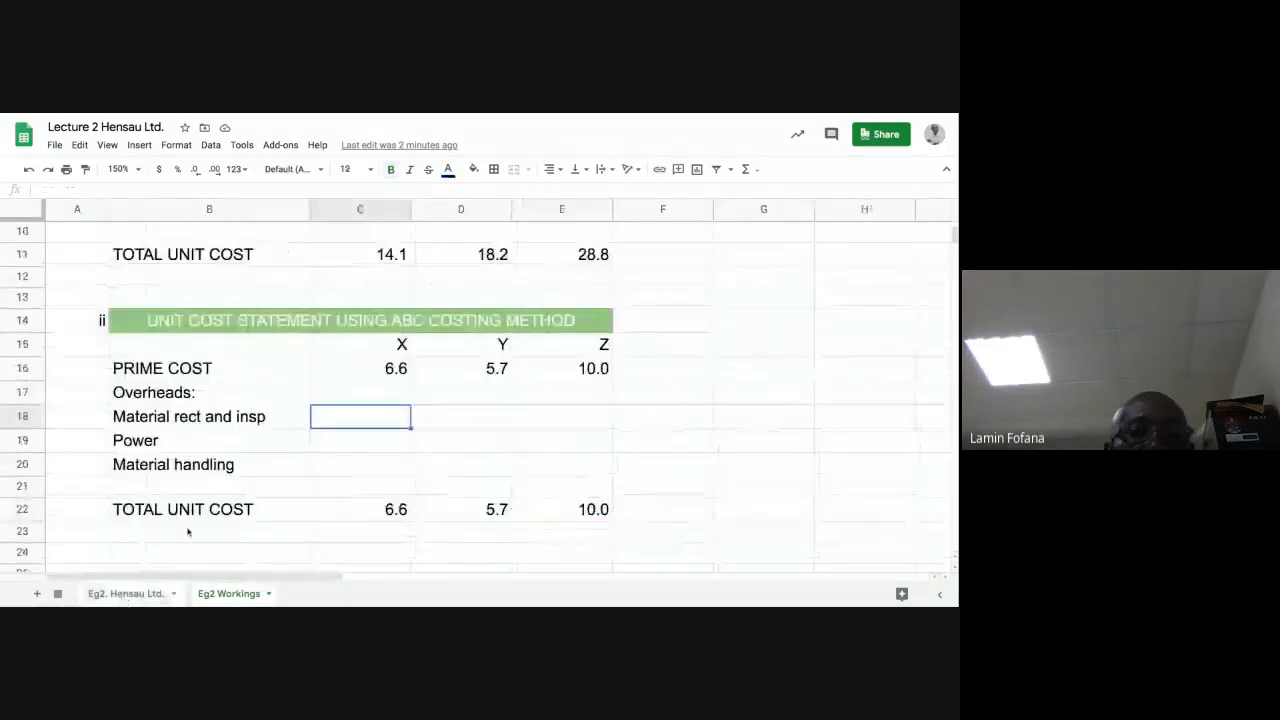
left_click(212, 449)
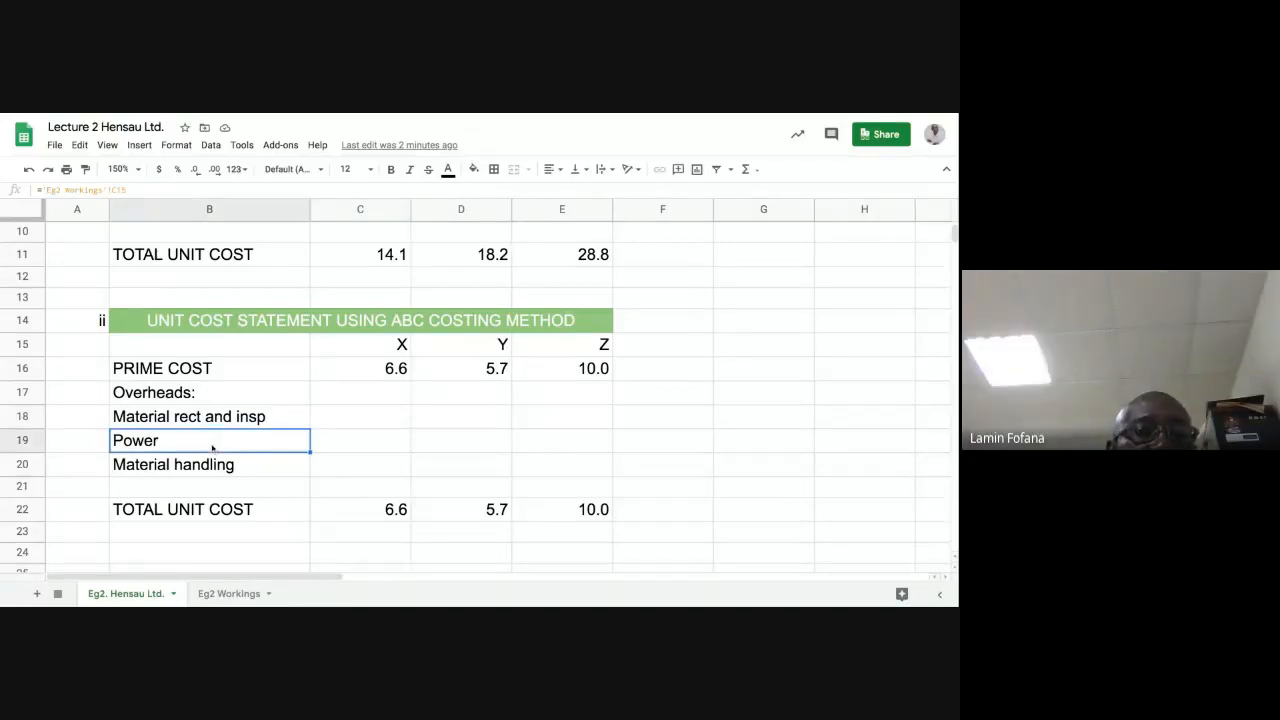
left_click(229, 594)
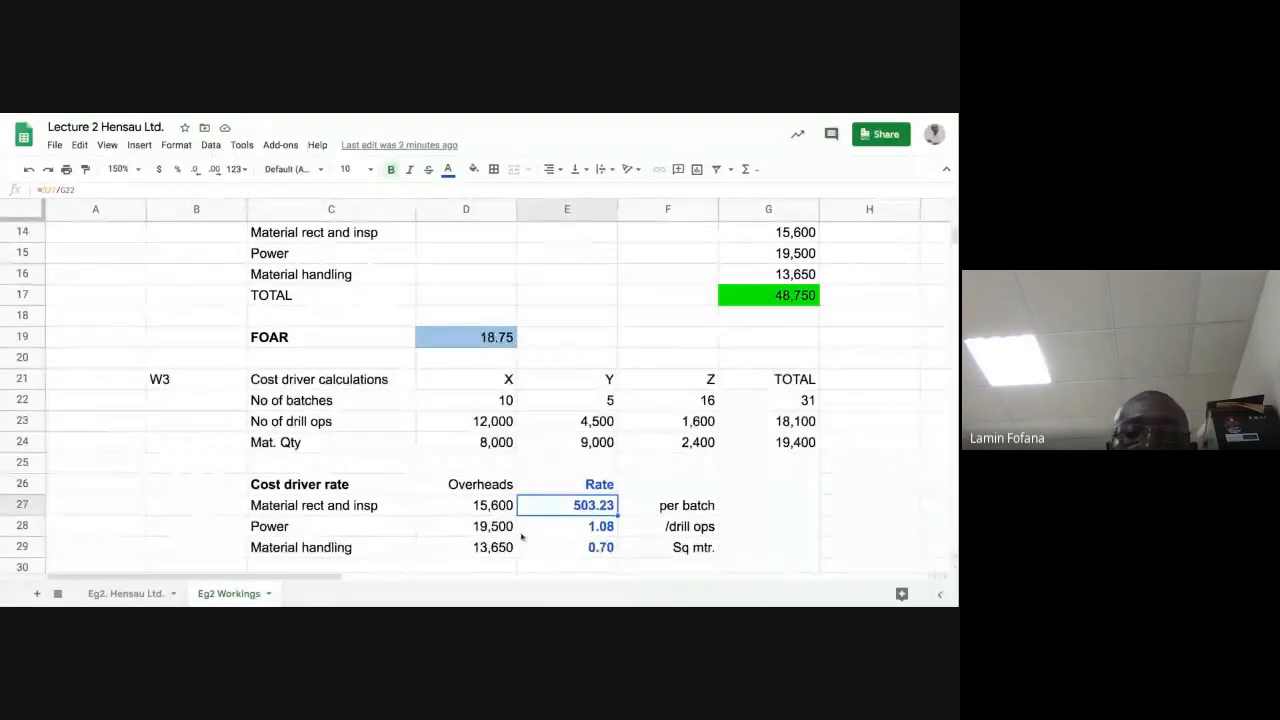
left_click(594, 528)
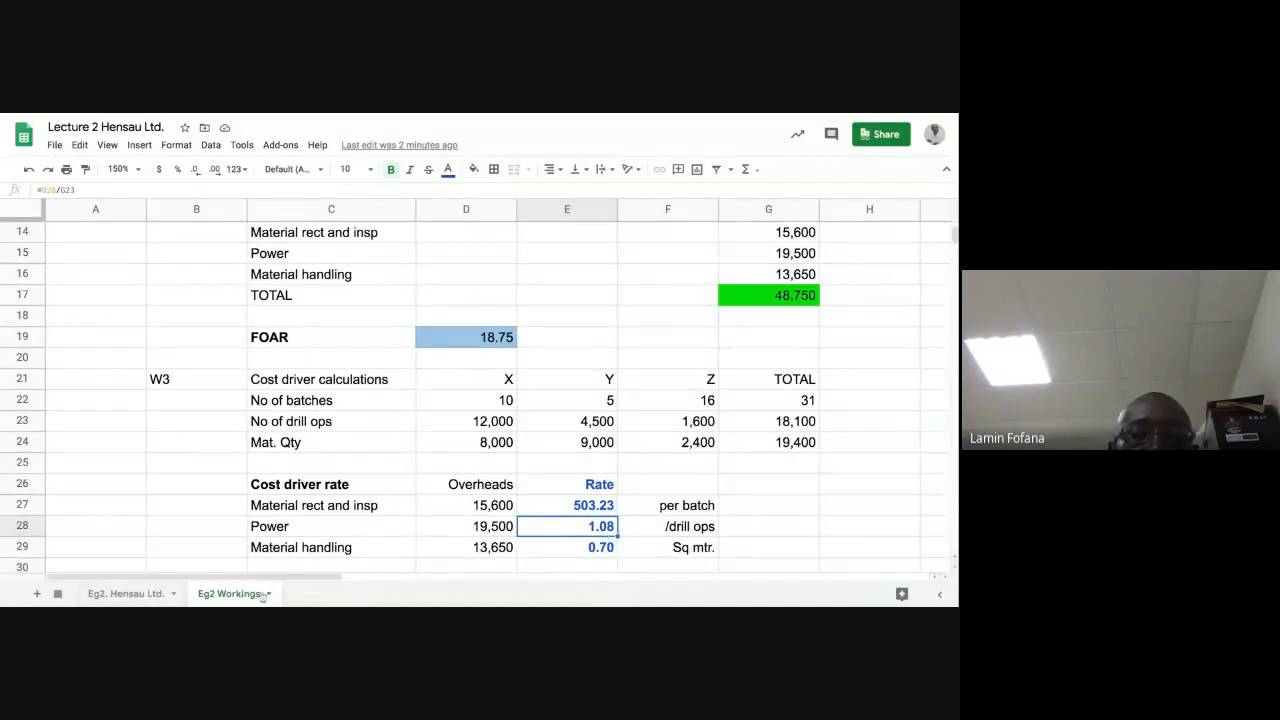
Review the W2 production overheads and the W3 drill operations and material quantities, and return to the Eg2. Hensau Ltd. sheet
scroll(463, 457, "up", 1)
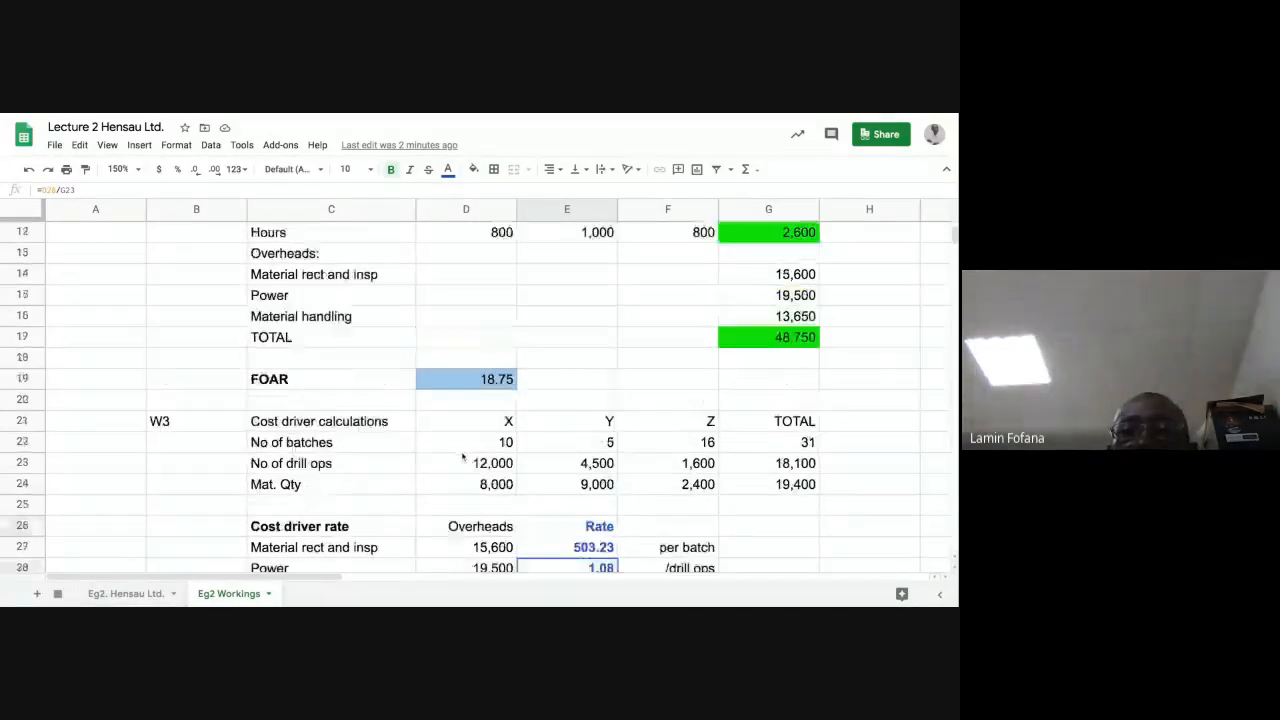
scroll(463, 457, "up", 2)
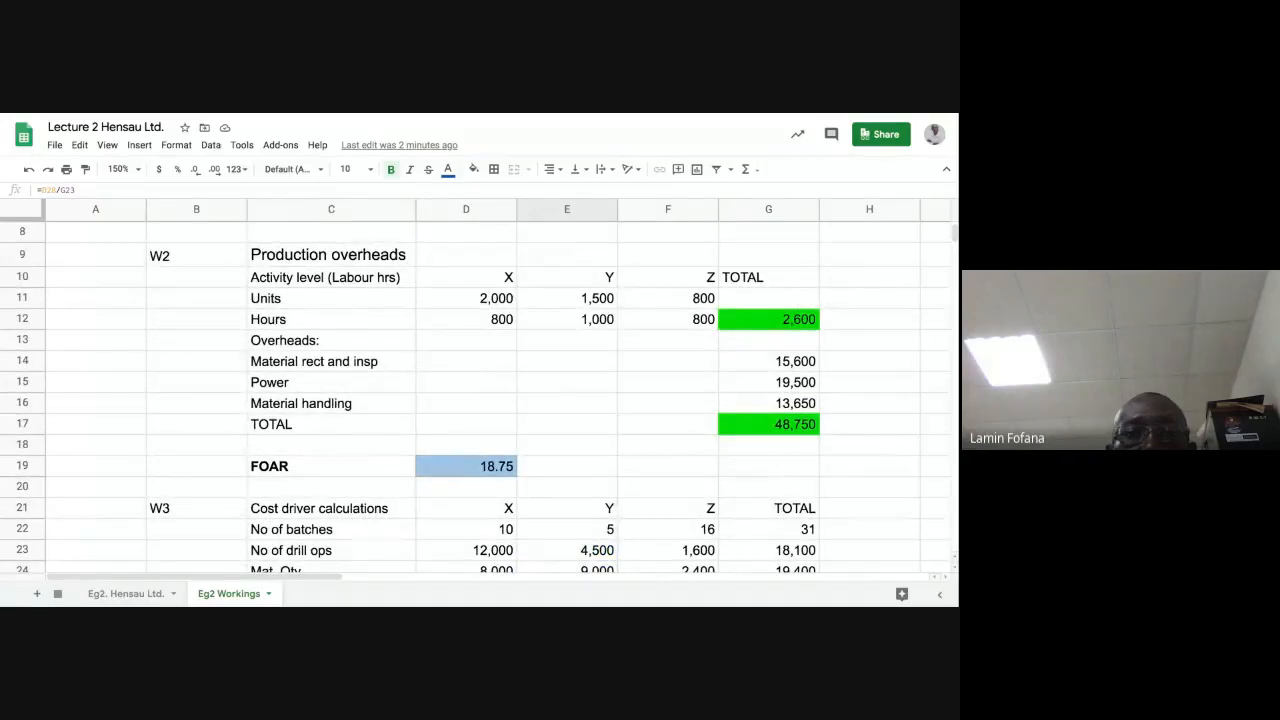
scroll(476, 400, "down", 2)
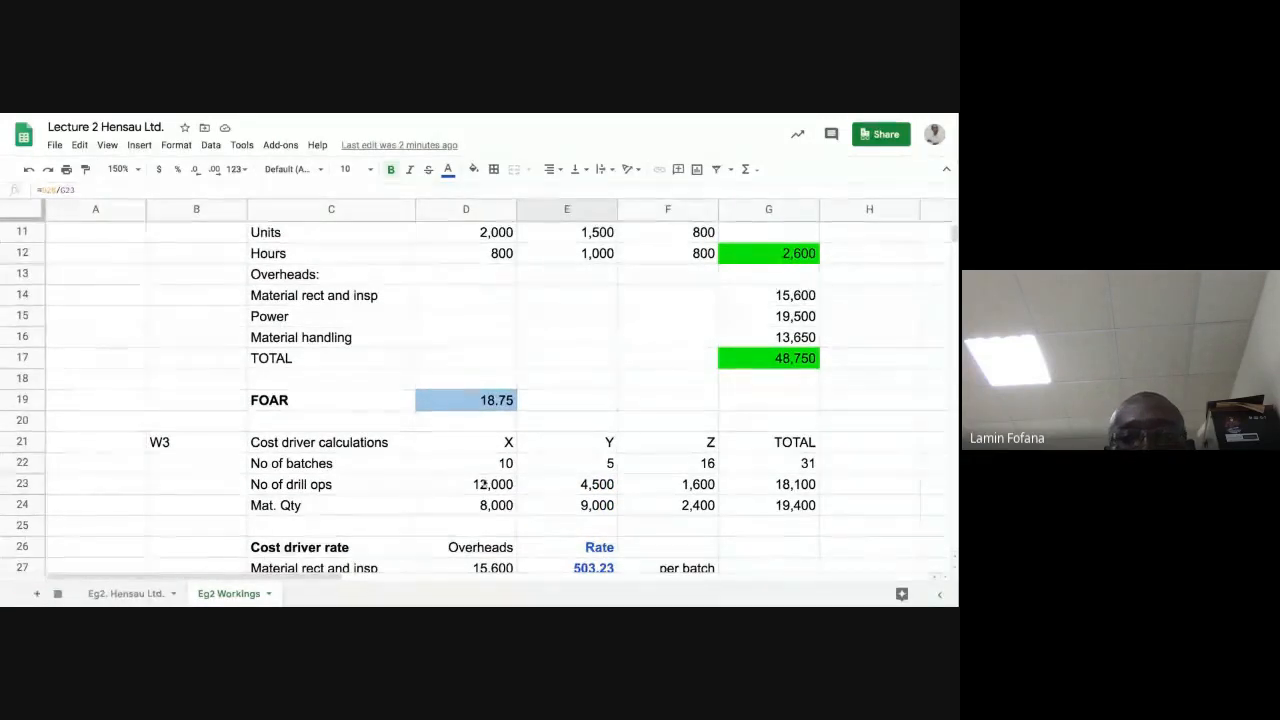
left_click(490, 484)
left_click(561, 488)
left_click(668, 486)
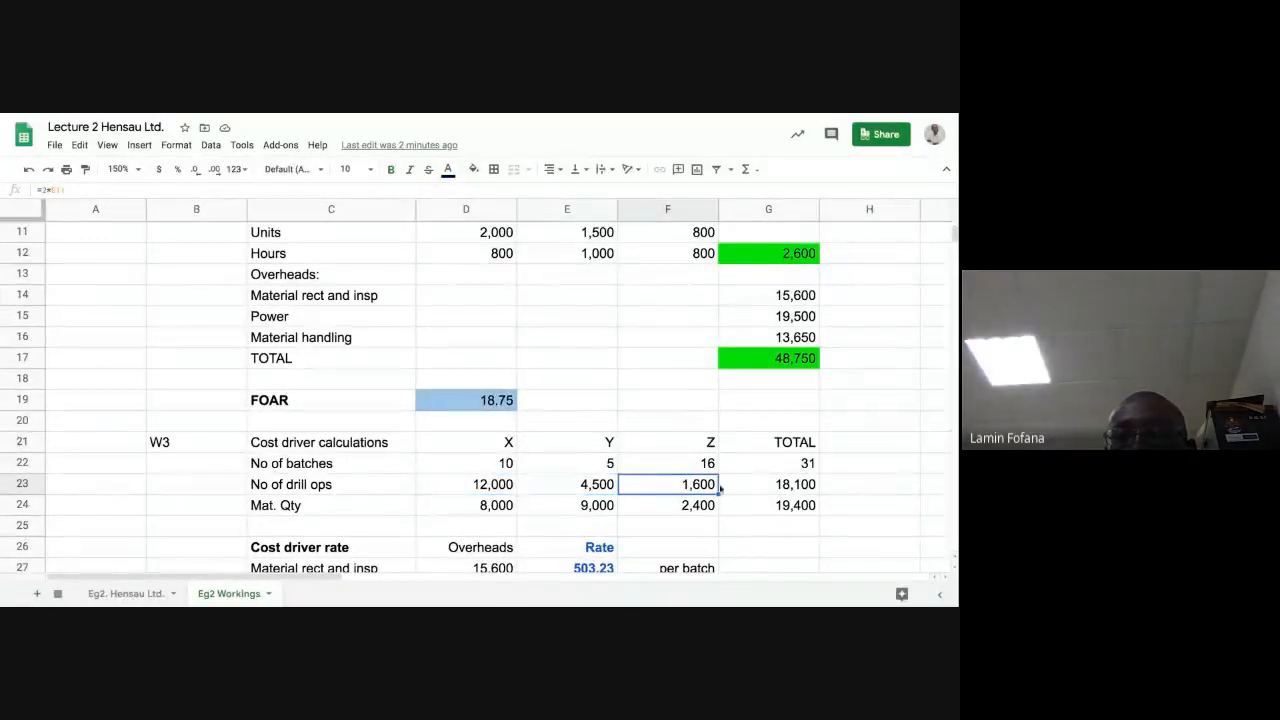
left_click(785, 493)
left_click(492, 512)
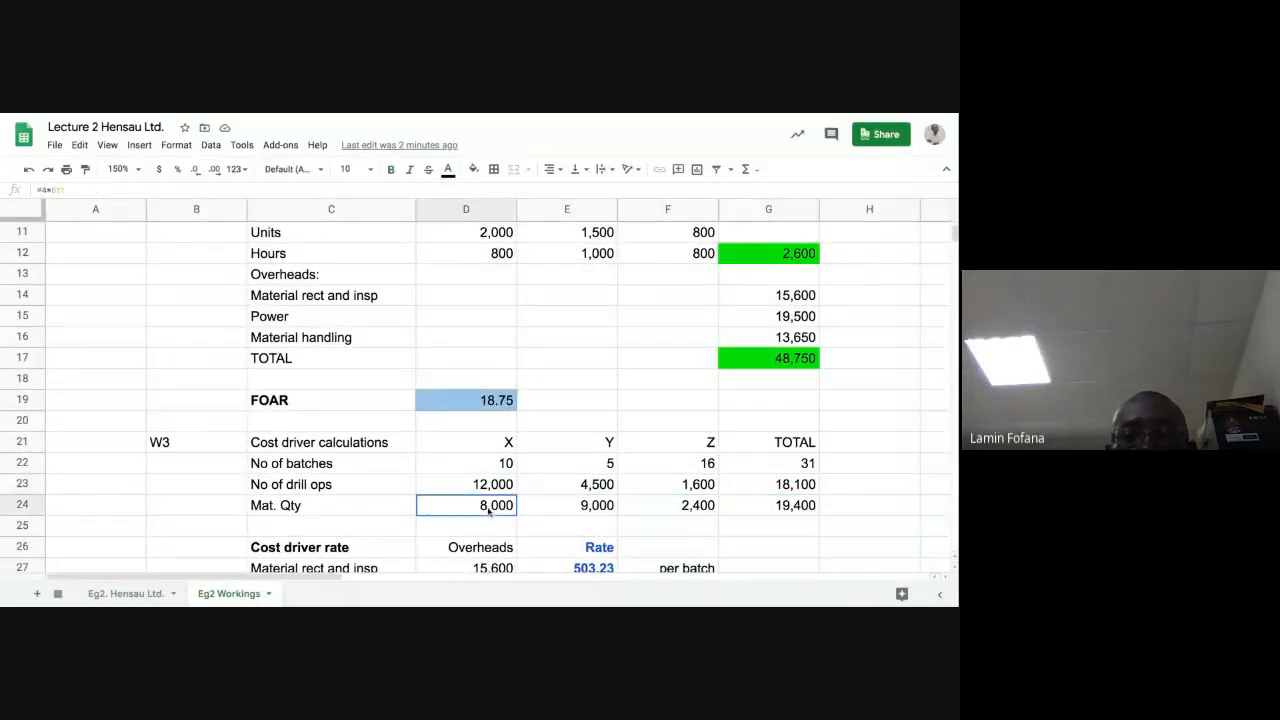
left_click(540, 514)
scroll(392, 532, "down", 1)
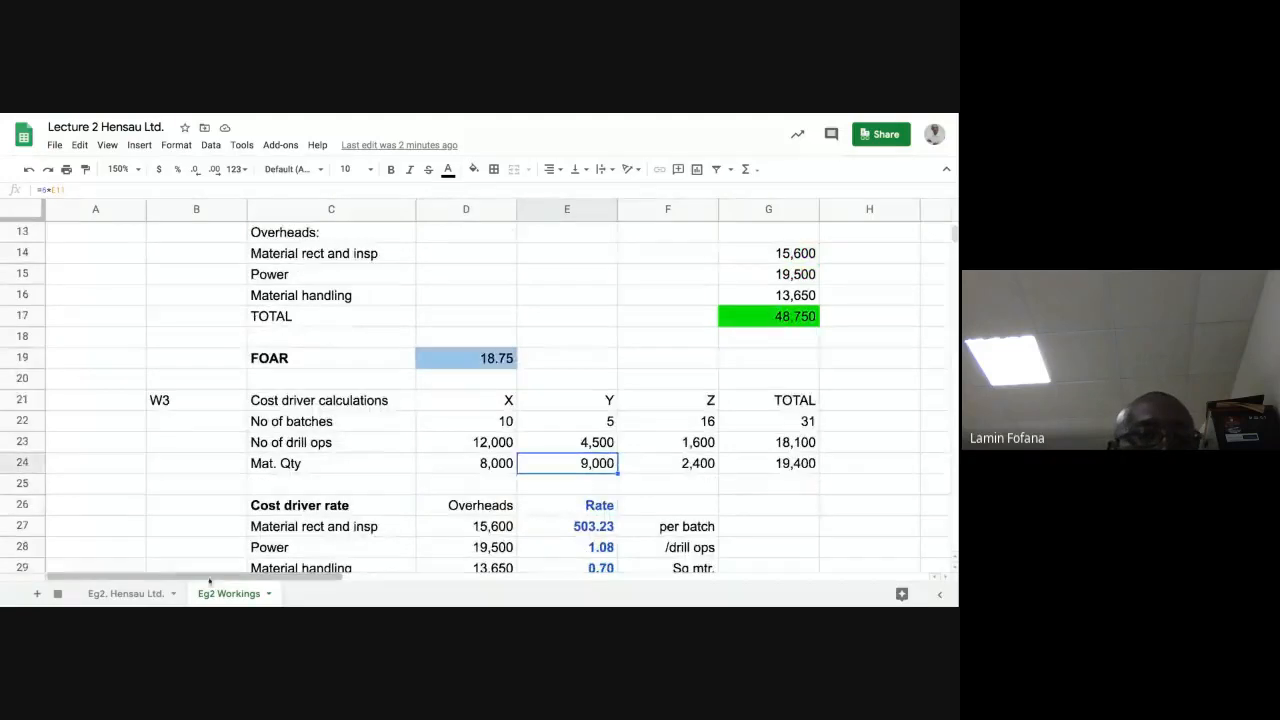
left_click(150, 594)
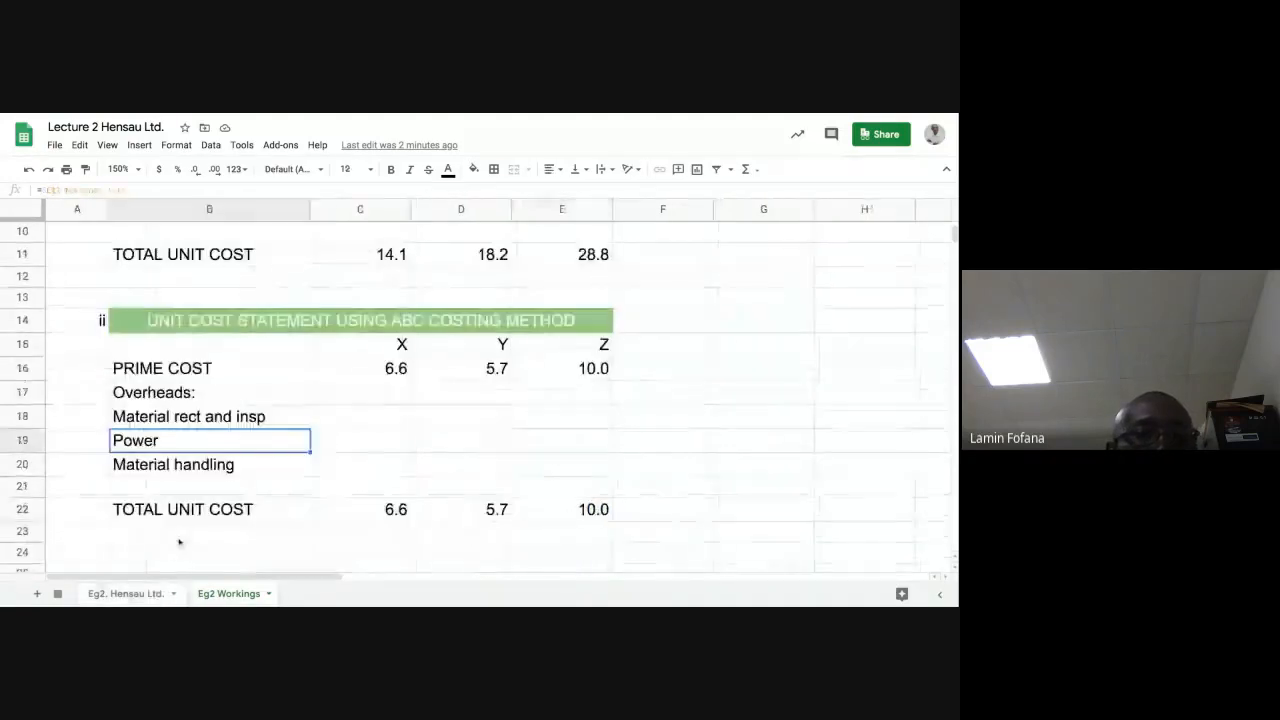
Review the Material handling rate, its unit and the material quantities of X, Y and Z on Eg2 Workings against the ABC statement's overhead row
left_click(188, 474)
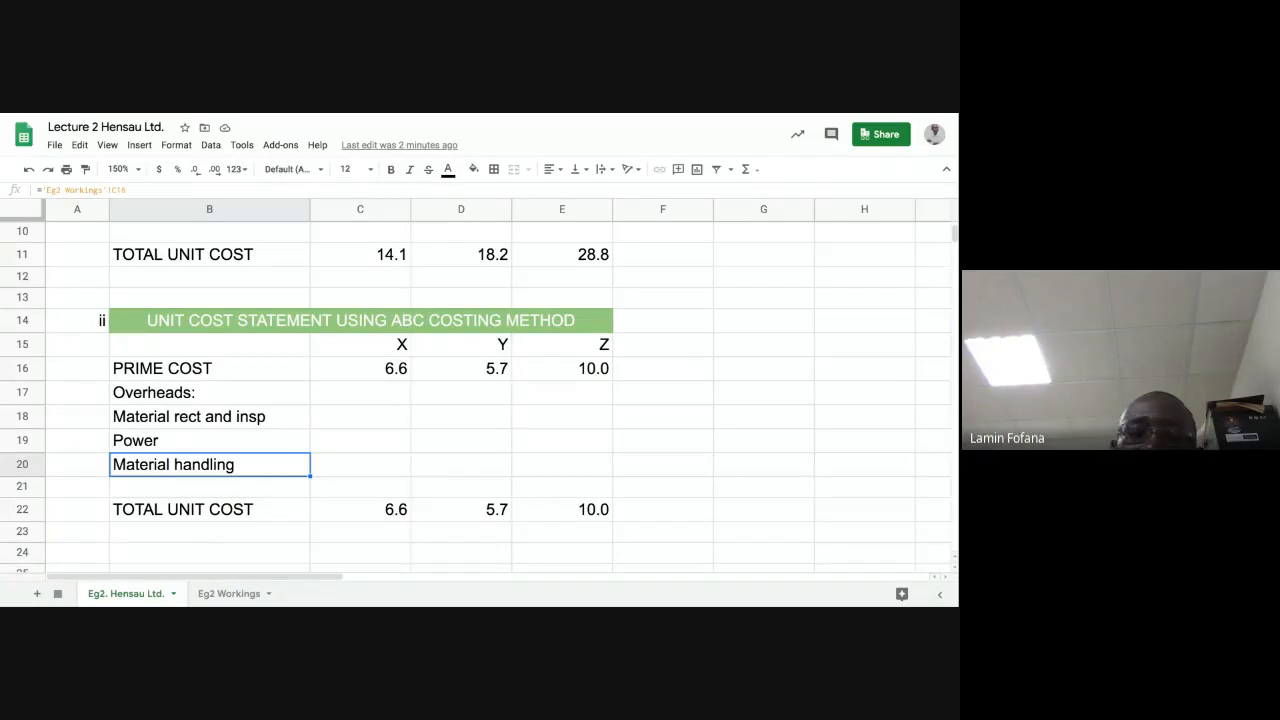
left_click(230, 594)
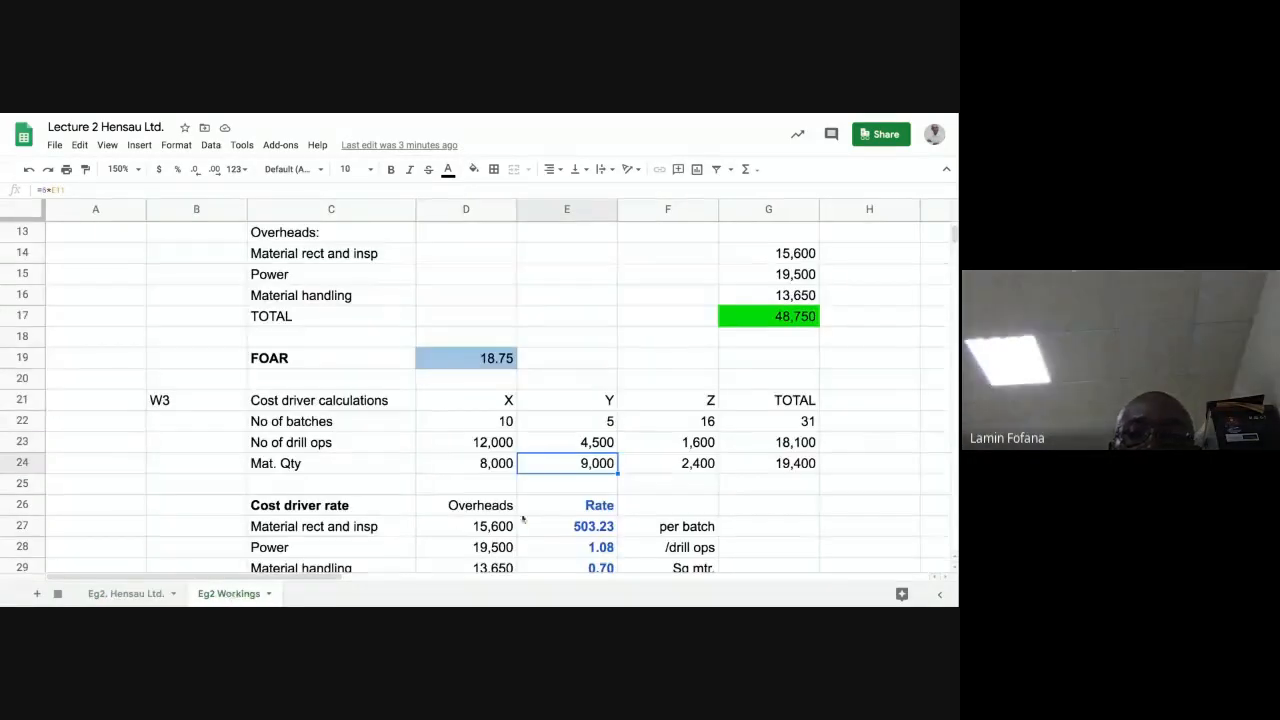
scroll(688, 471, "down", 1)
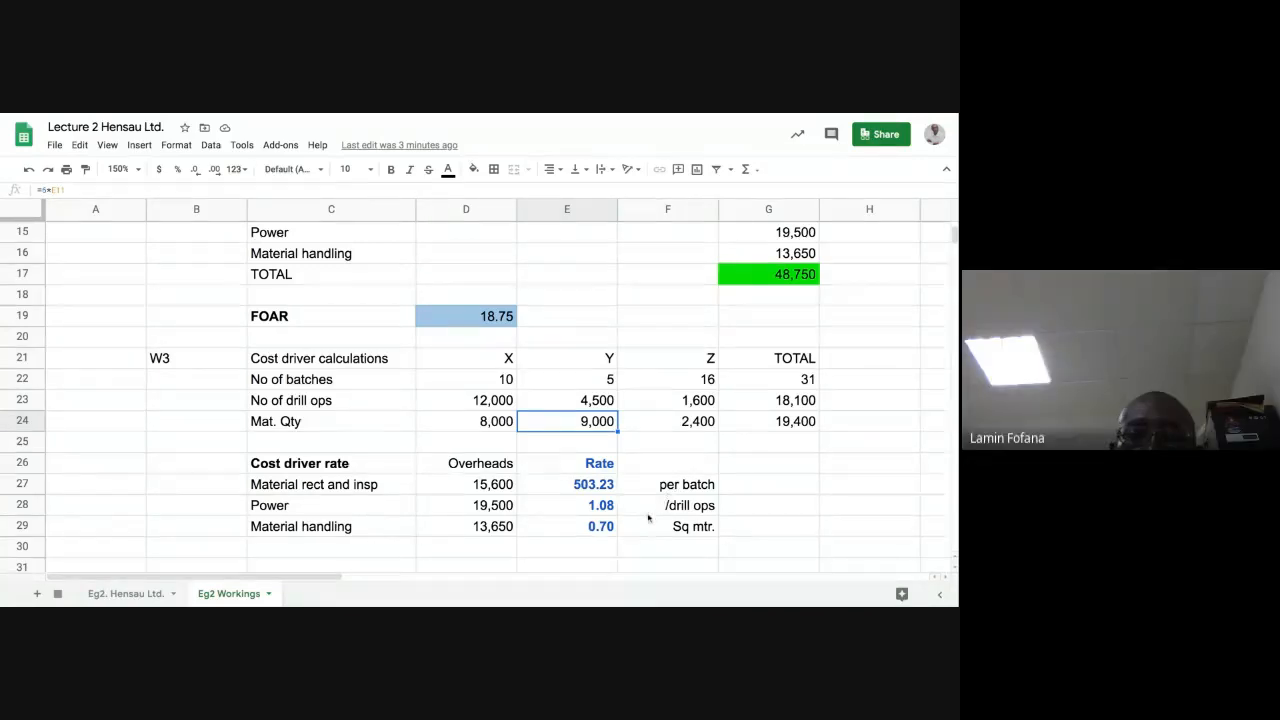
left_click(309, 530)
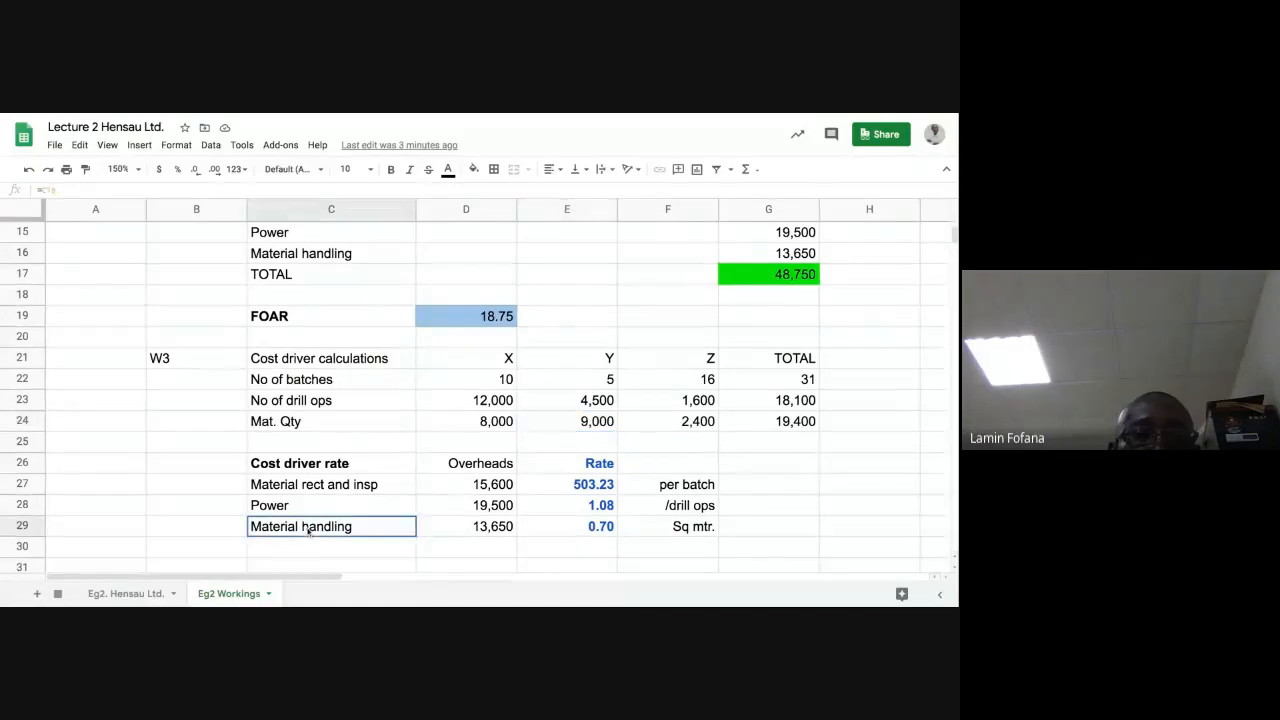
left_click(131, 596)
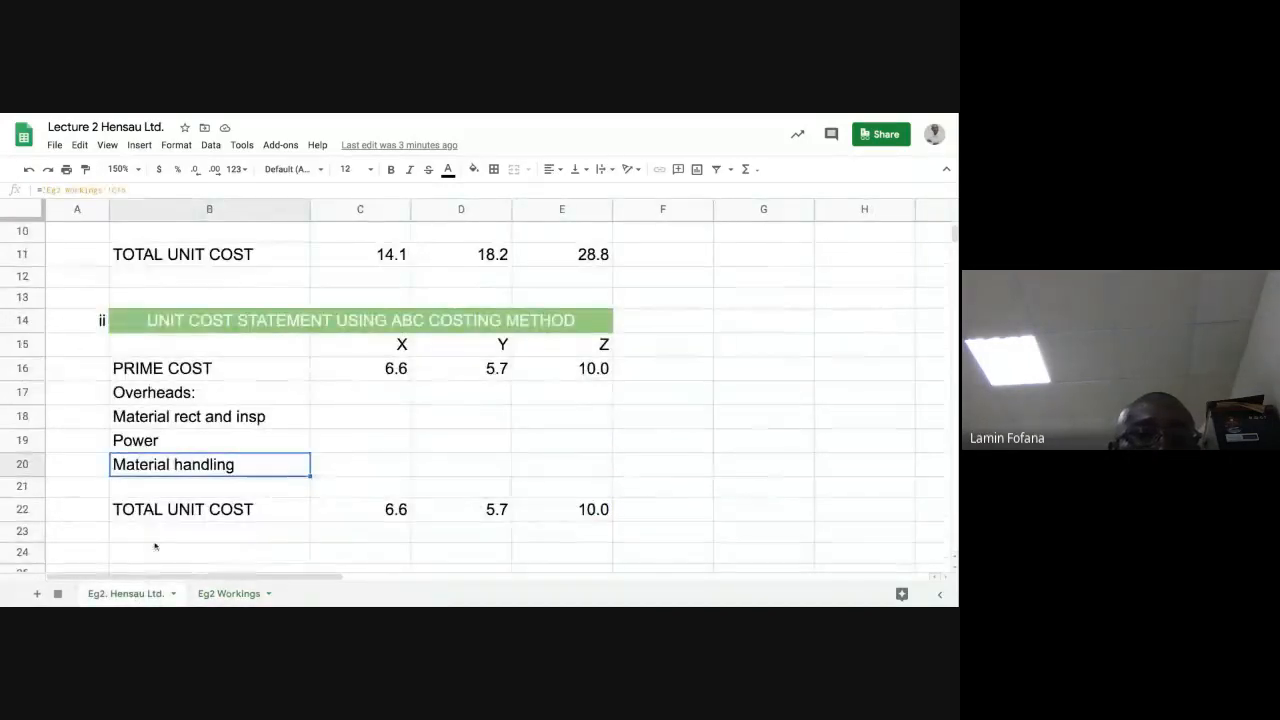
left_click(222, 596)
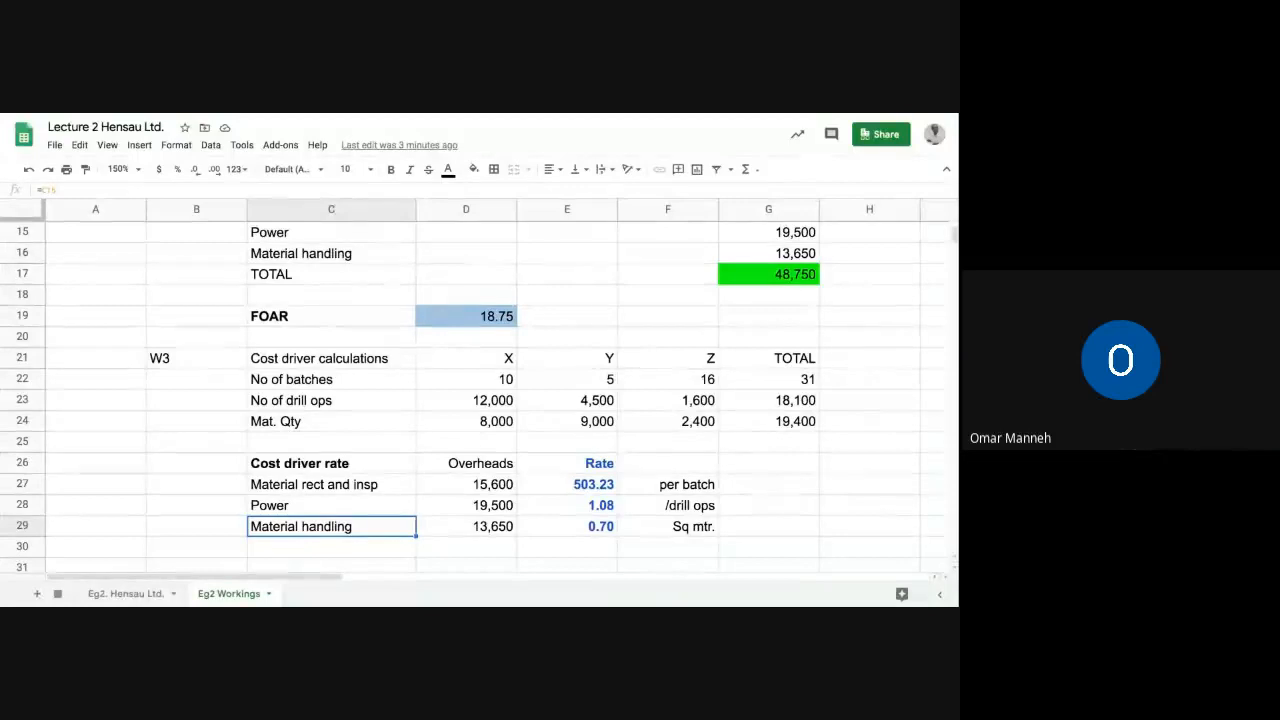
left_click(567, 526)
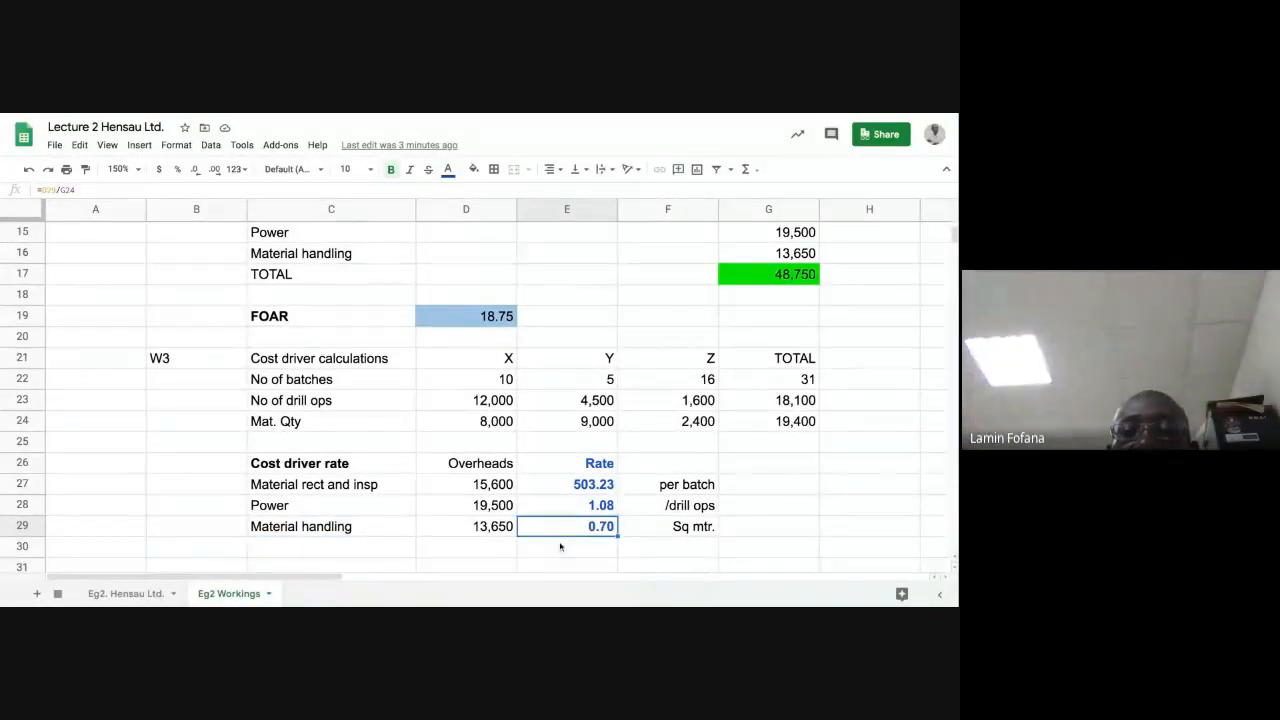
left_click(670, 529)
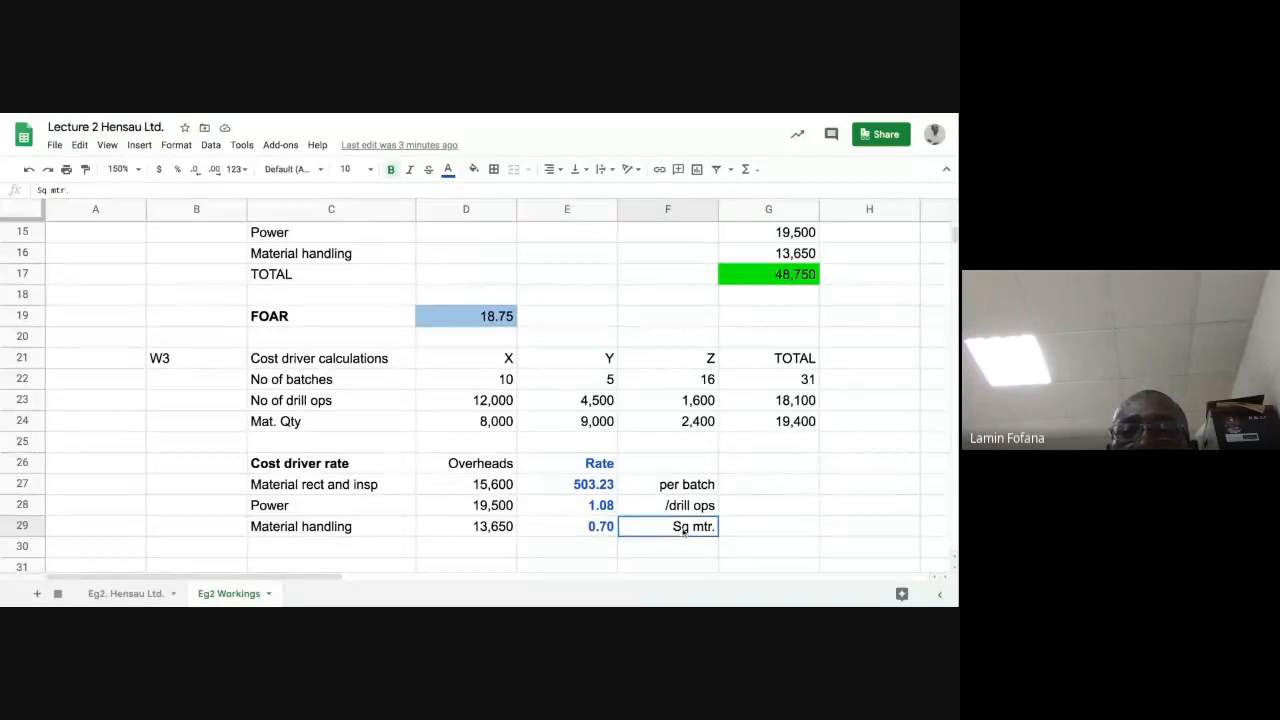
left_click(590, 530)
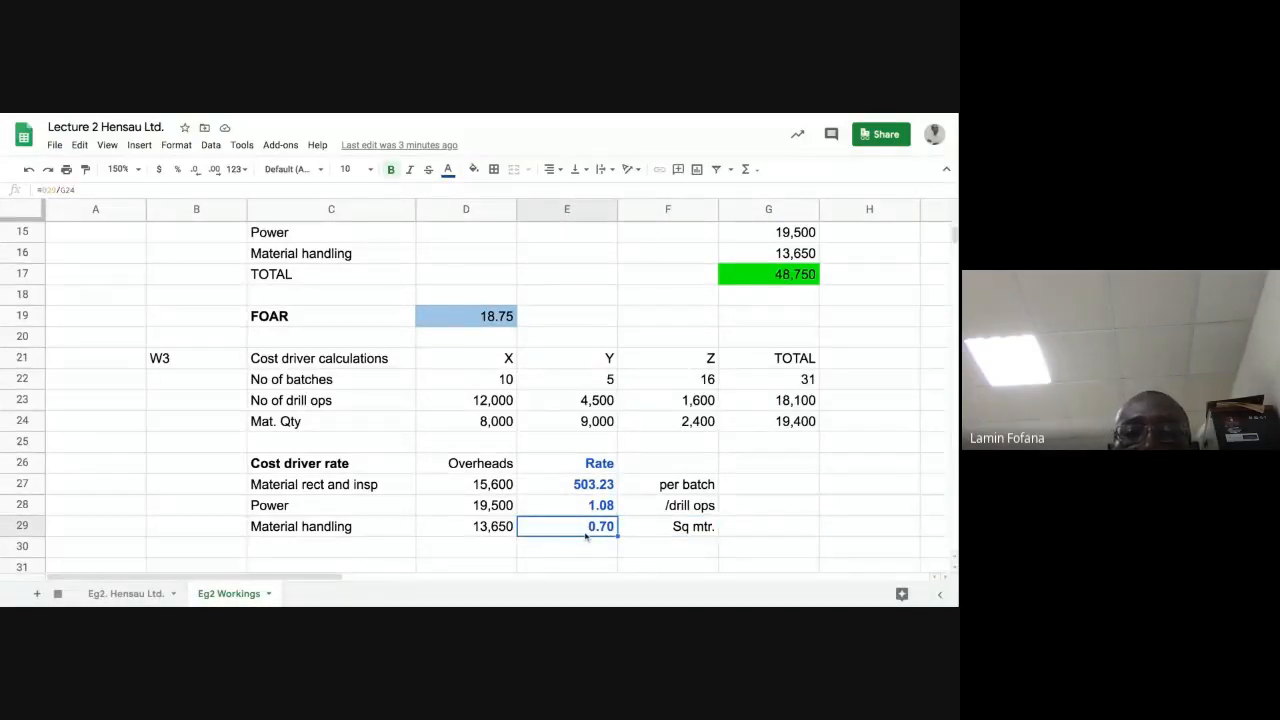
left_click(476, 421)
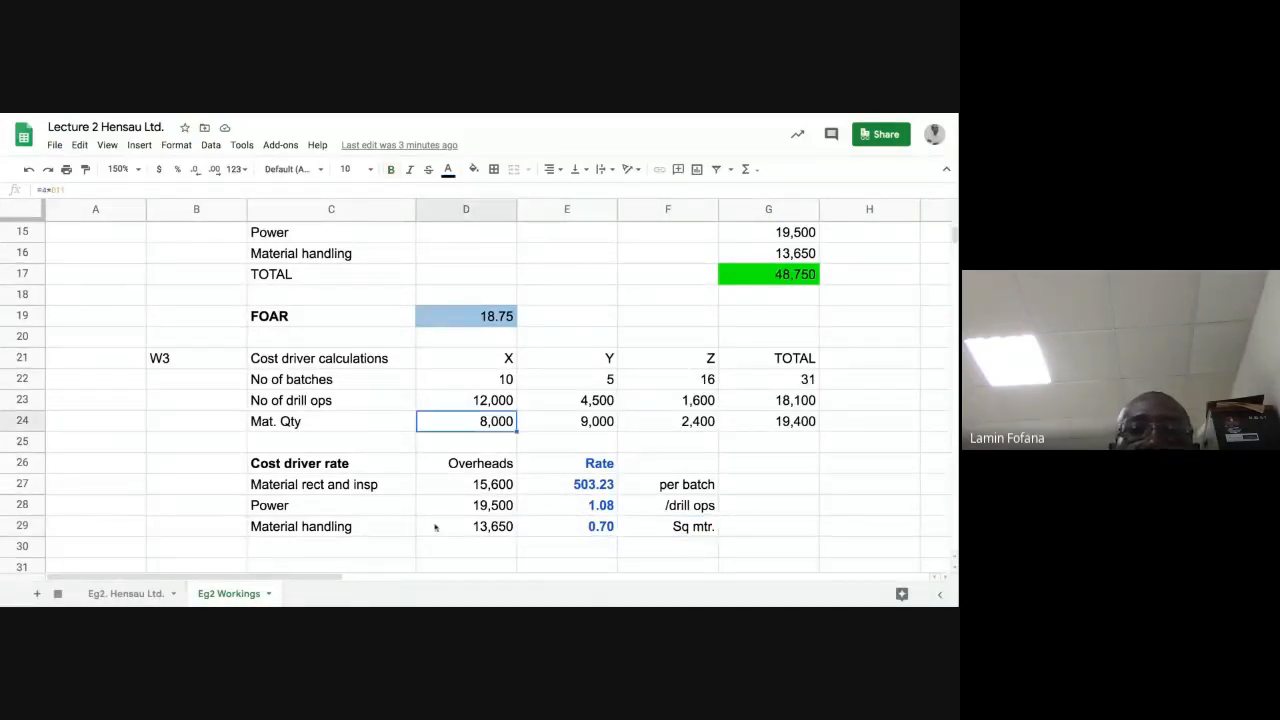
left_click(565, 424)
left_click(684, 424)
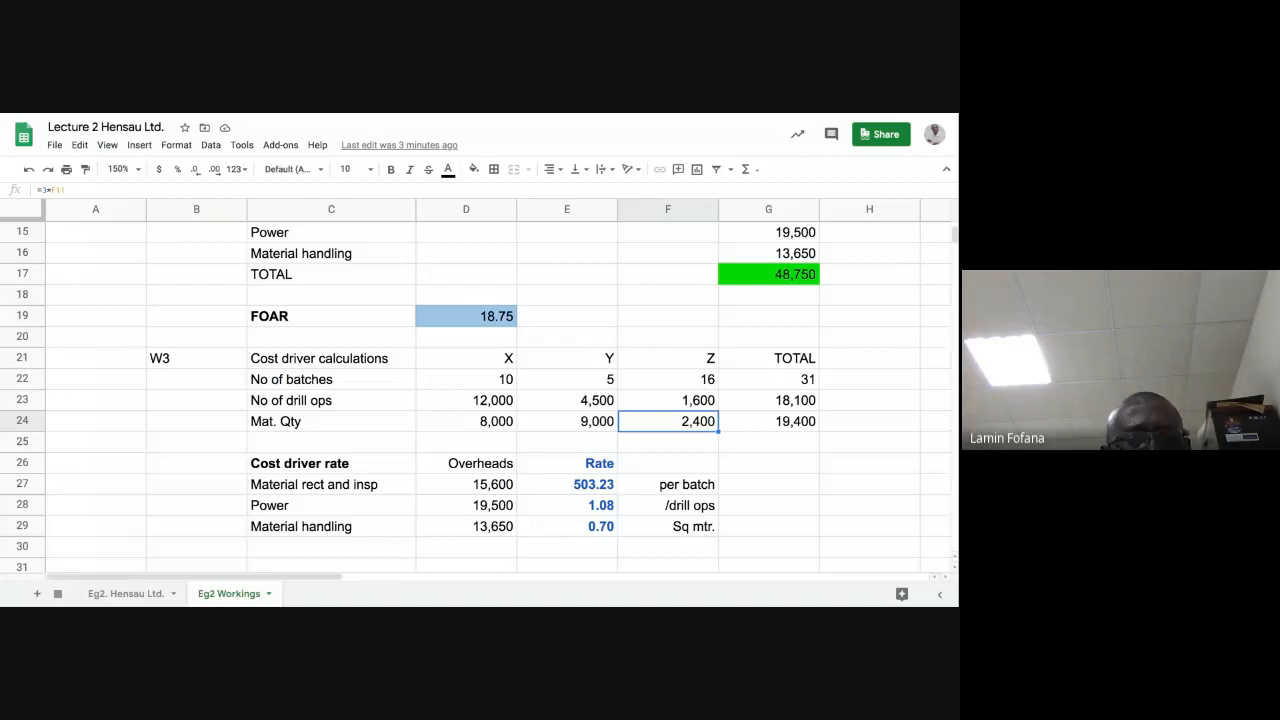
left_click(95, 594)
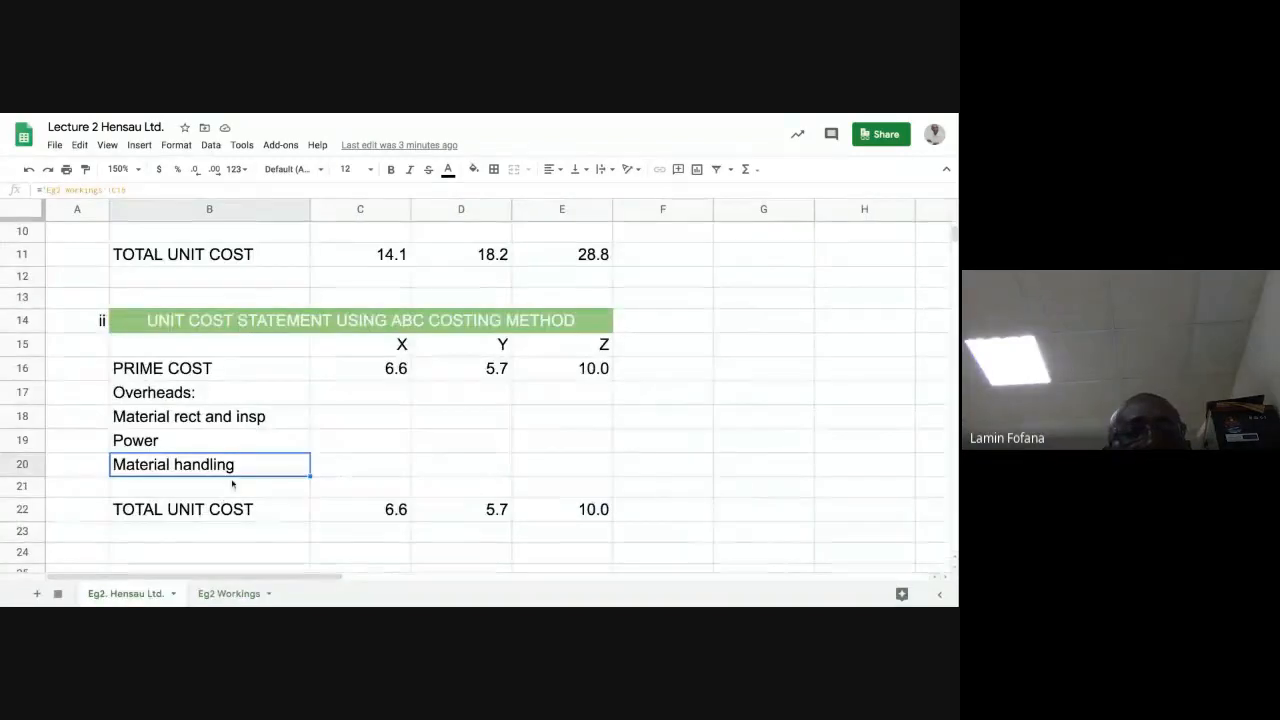
left_click(353, 420)
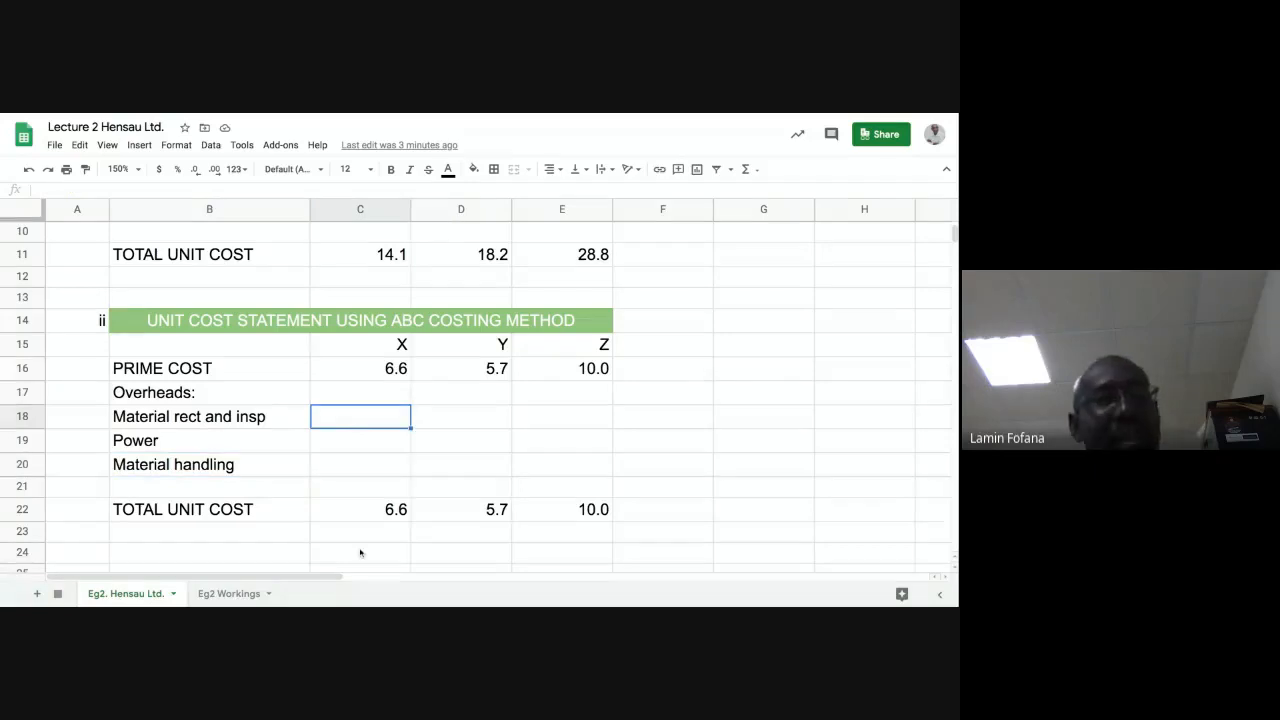
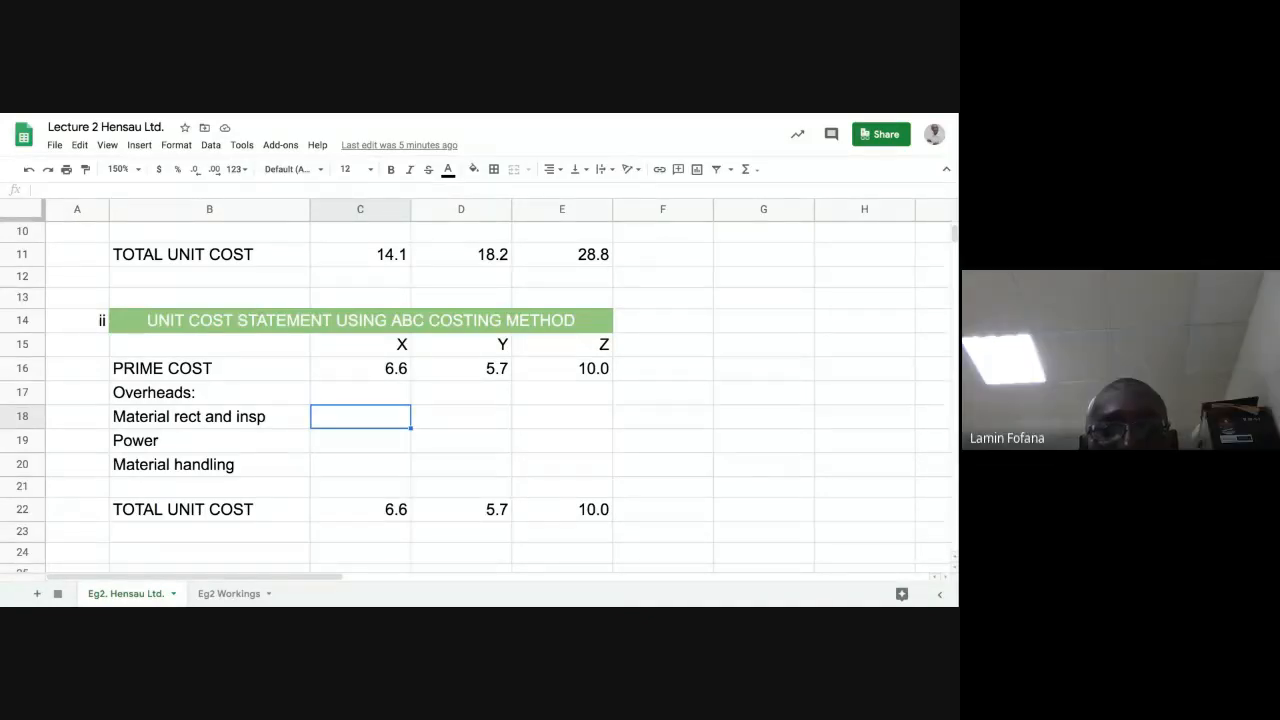
type("=")
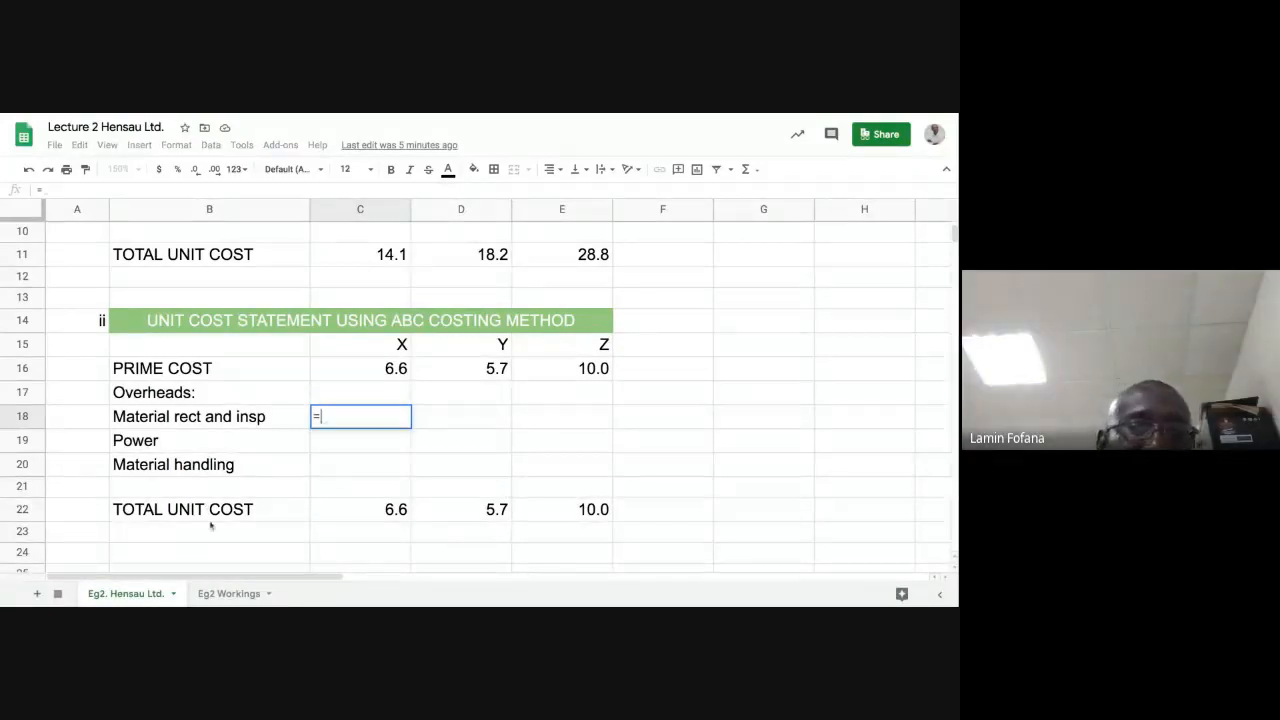
left_click(228, 593)
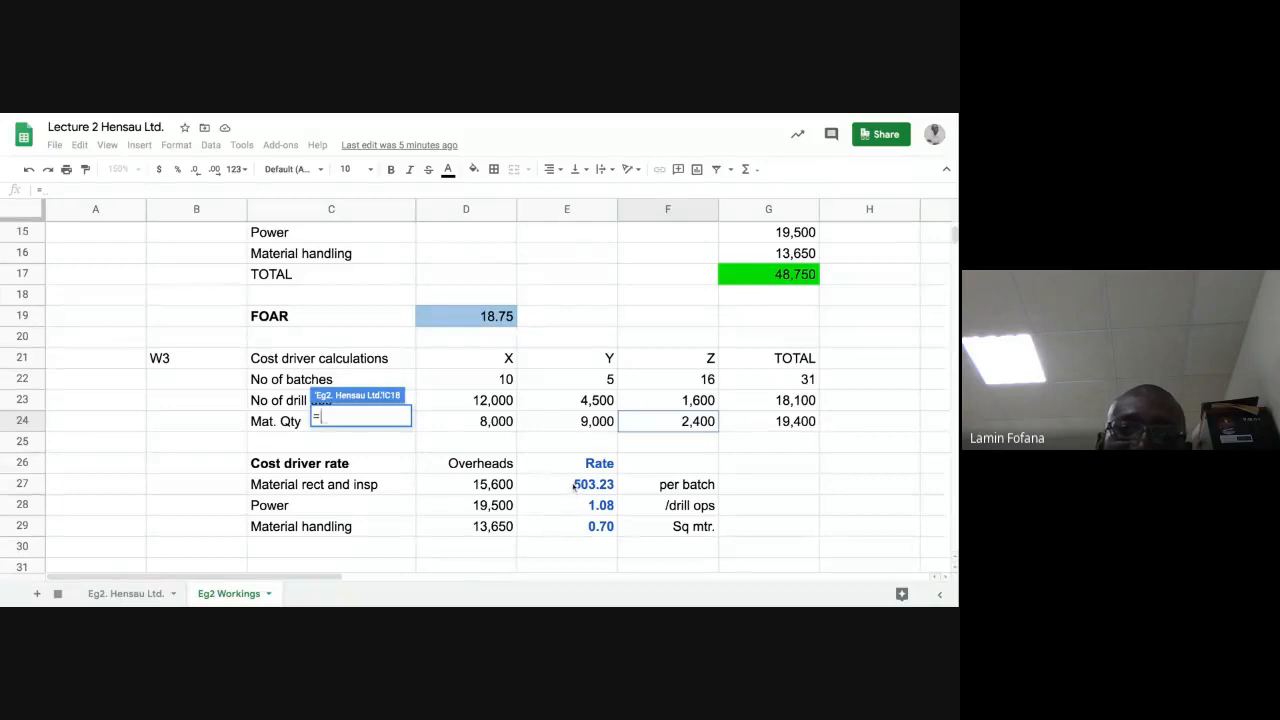
type("(")
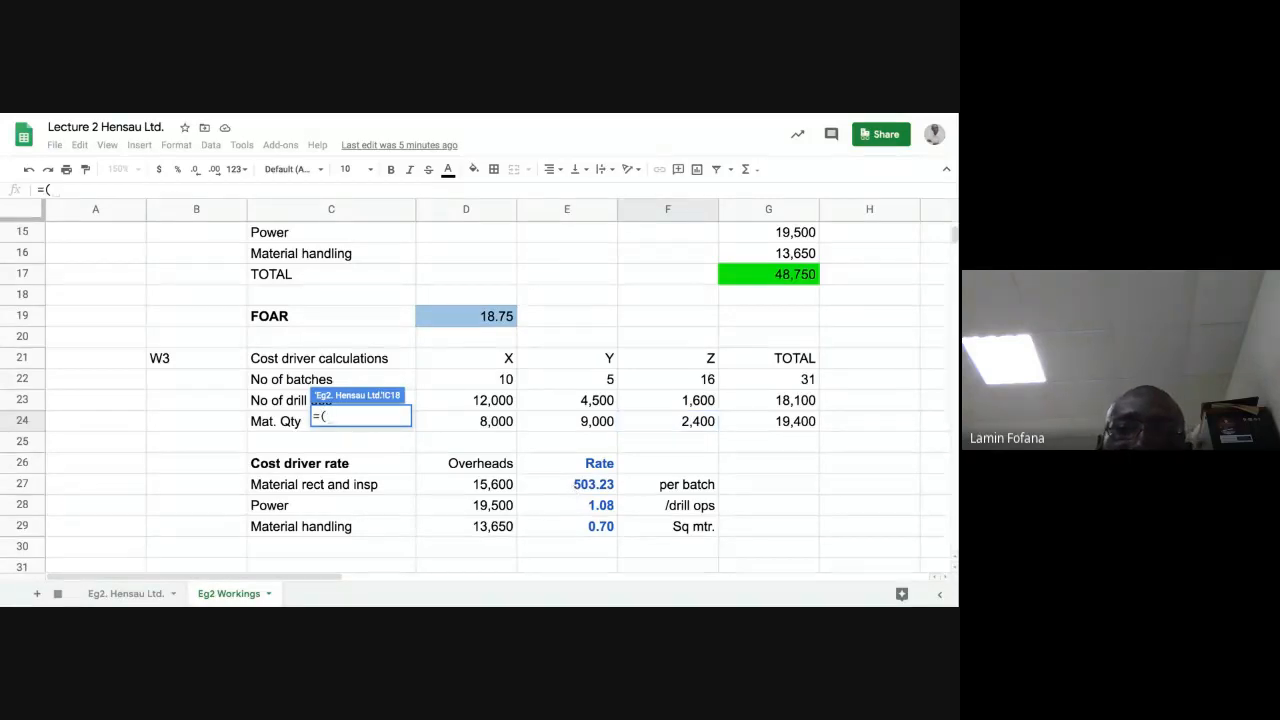
left_click(572, 486)
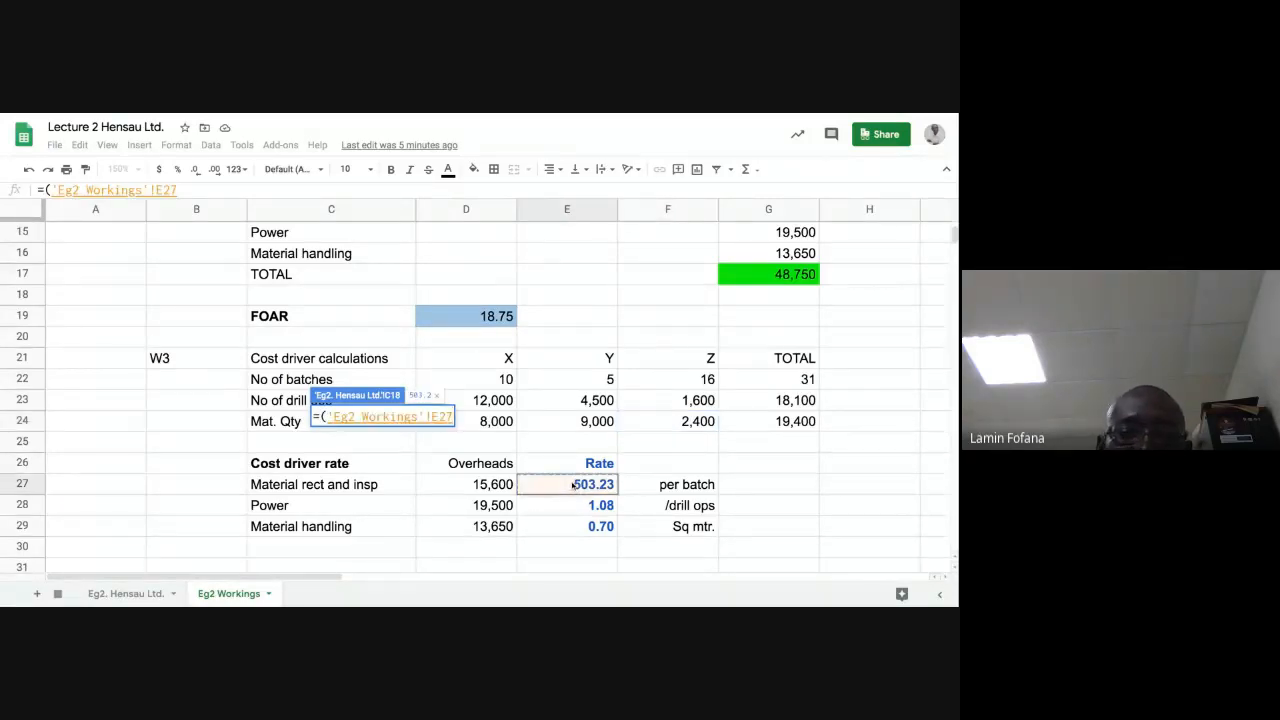
type("*")
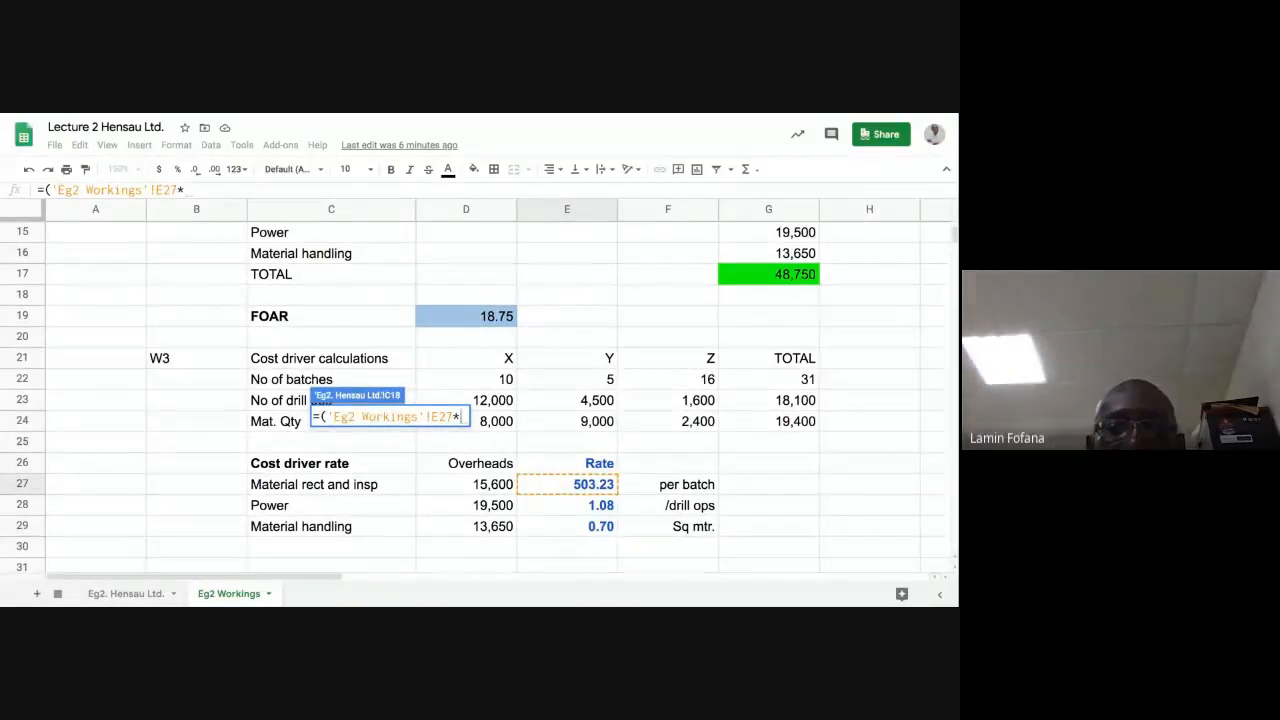
key("BackSpace")
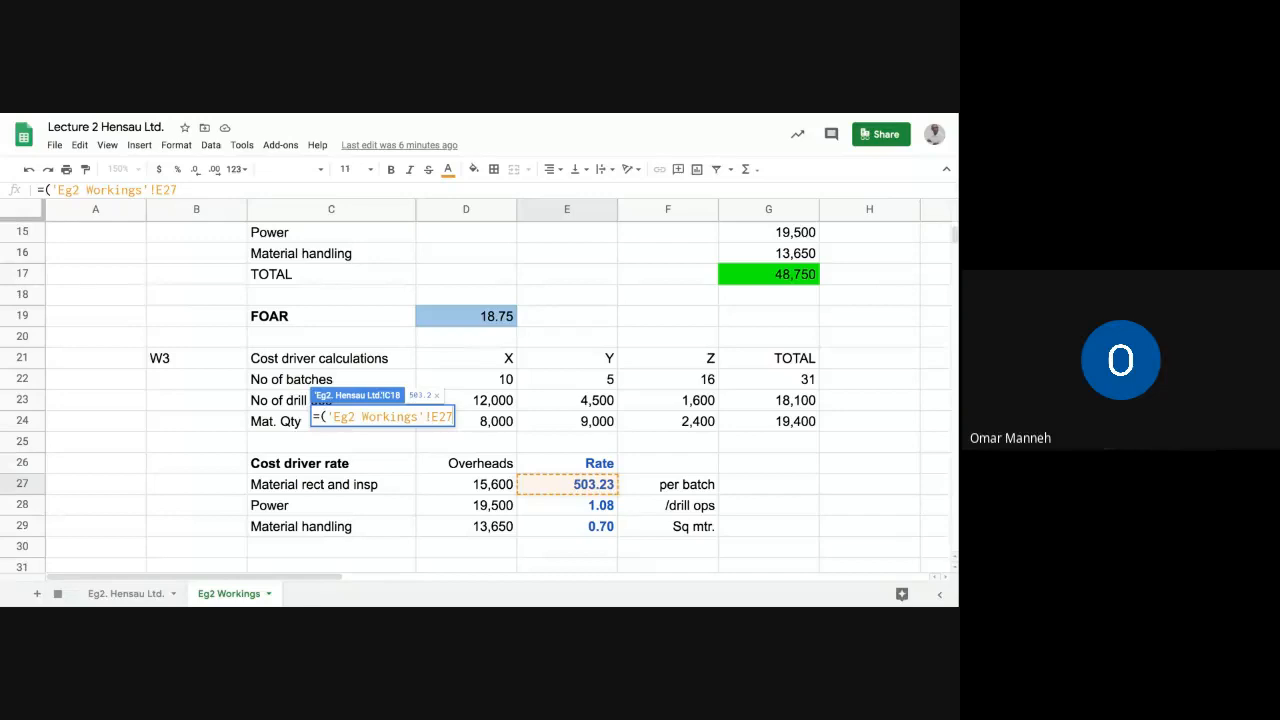
key("Escape")
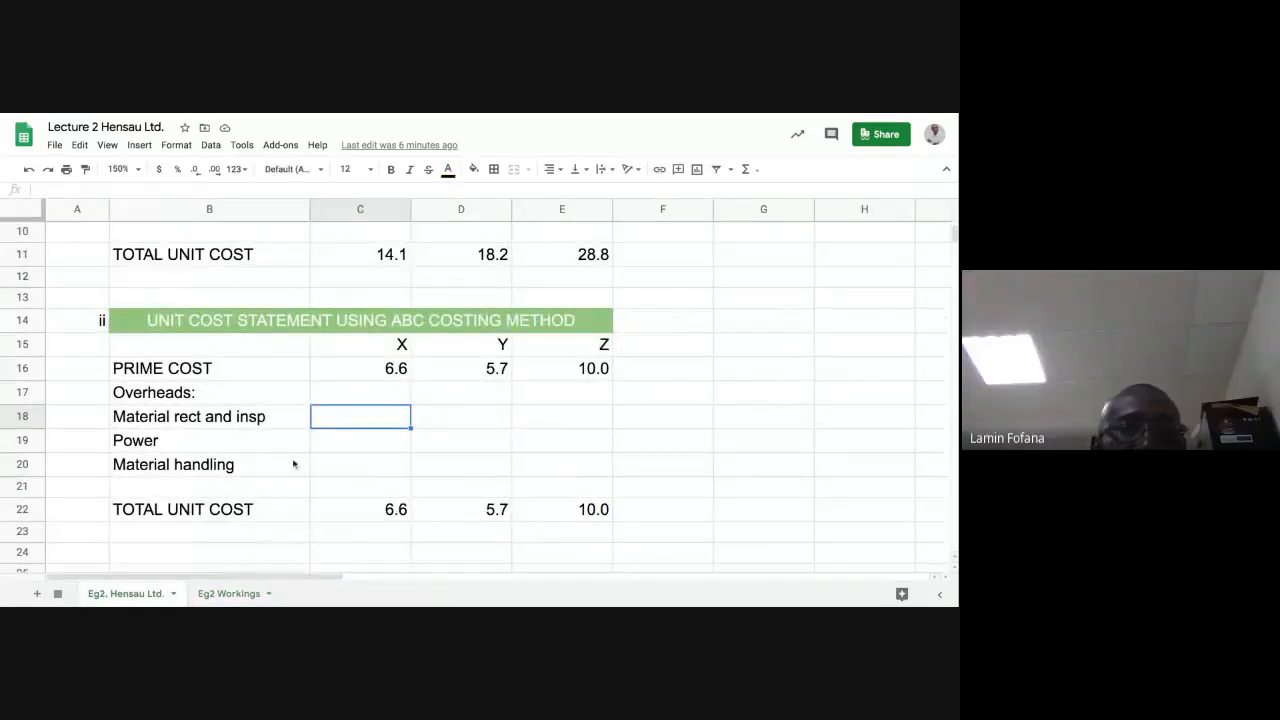
Enter =('Eg2 Workings'!$E$27*'Eg2 Workings'!D22)/'Eg2 Workings'!D11 in C18 as product X's Material rect and insp overhead per unit
left_click(357, 450)
left_click(369, 416)
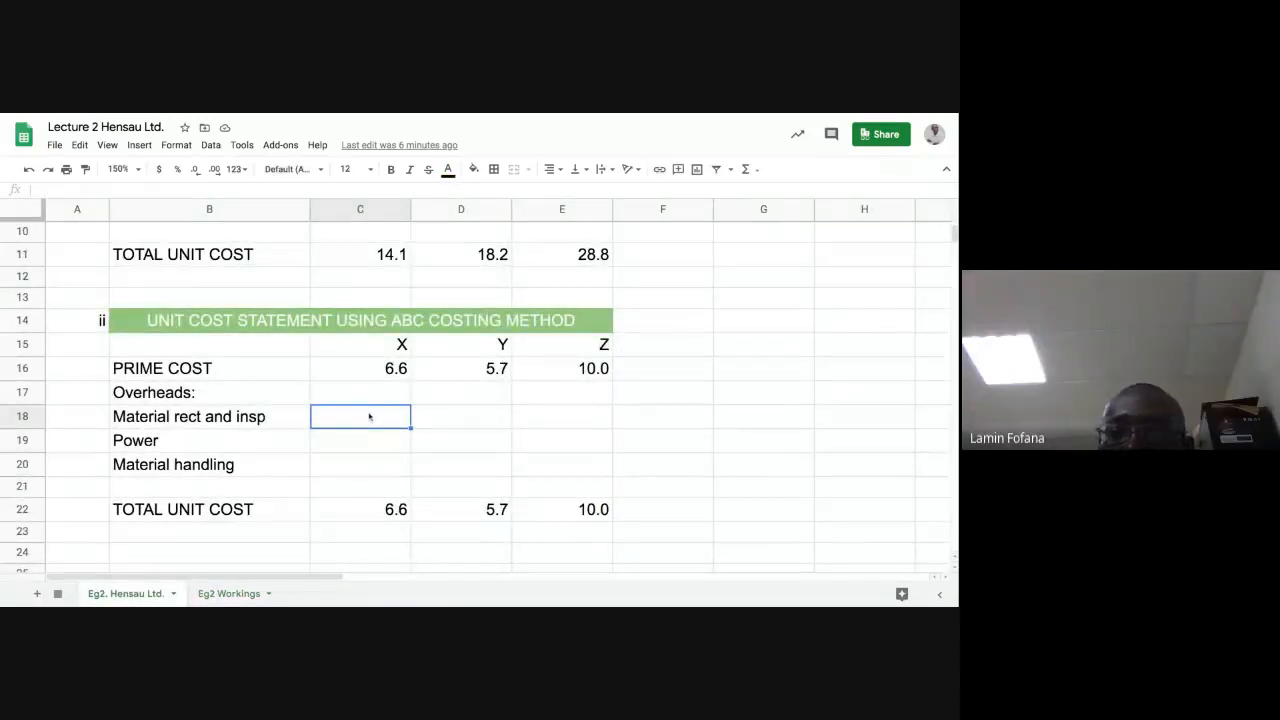
type("=")
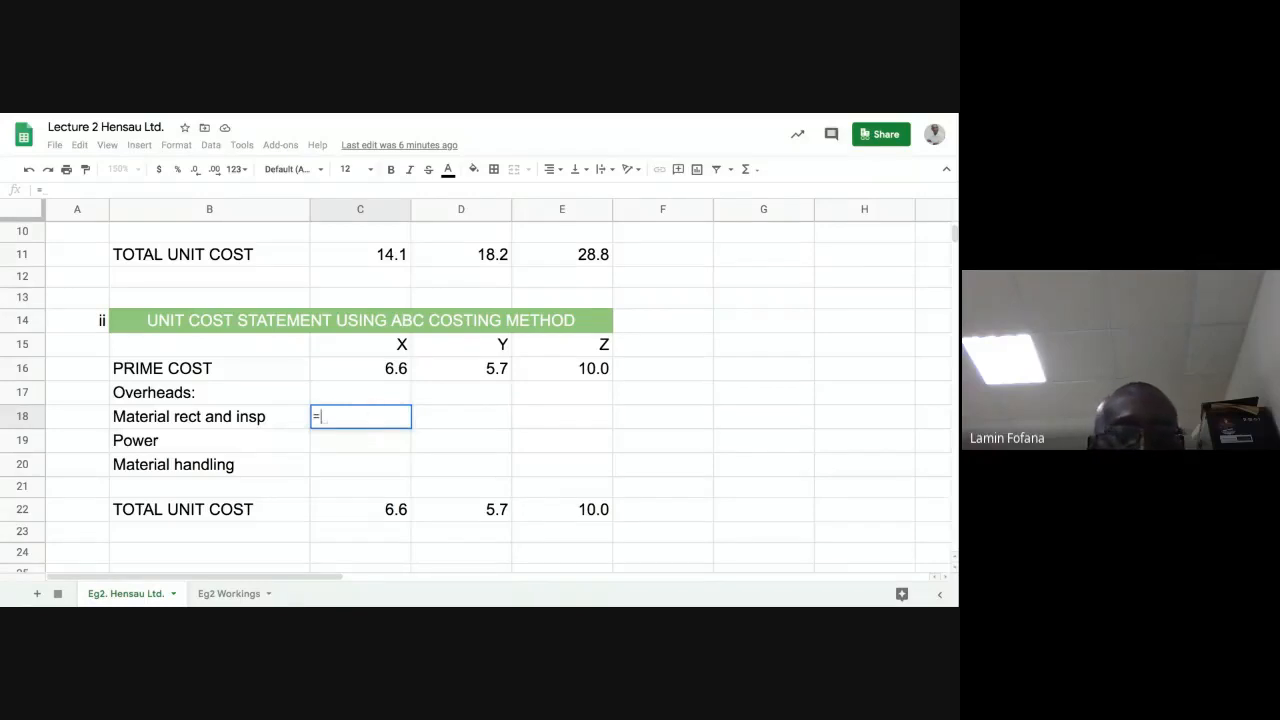
type("(")
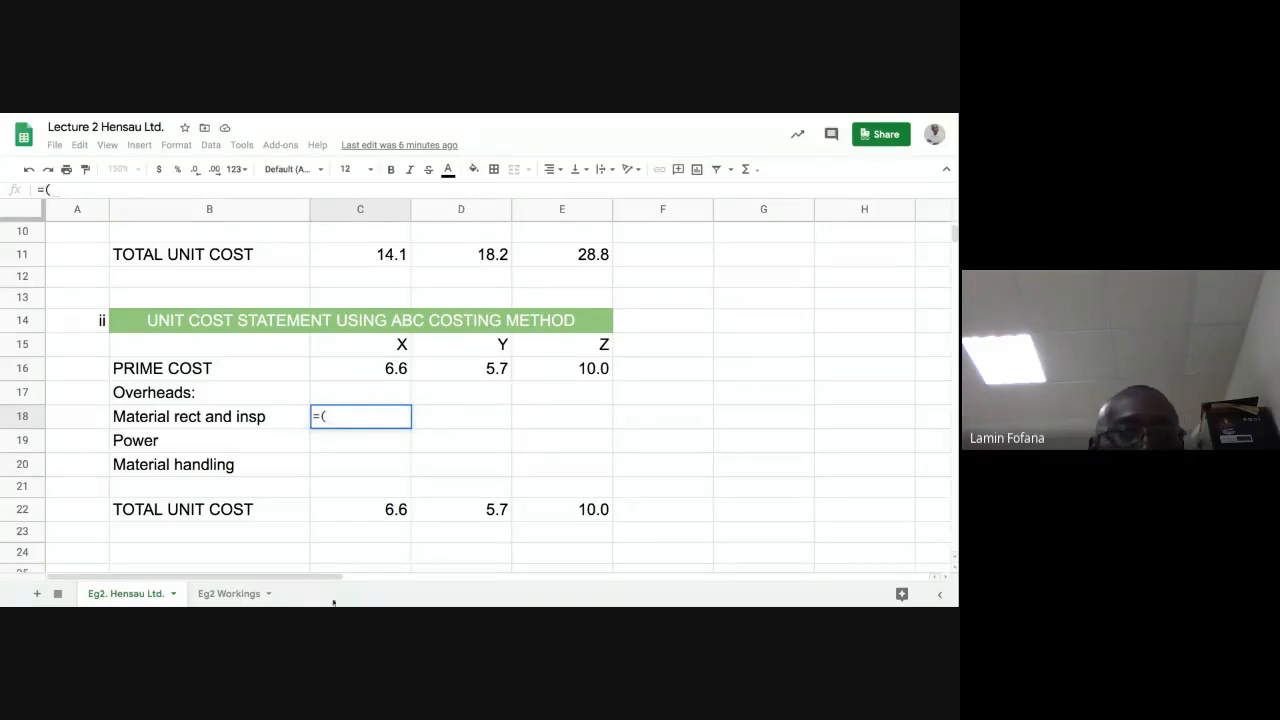
left_click(228, 594)
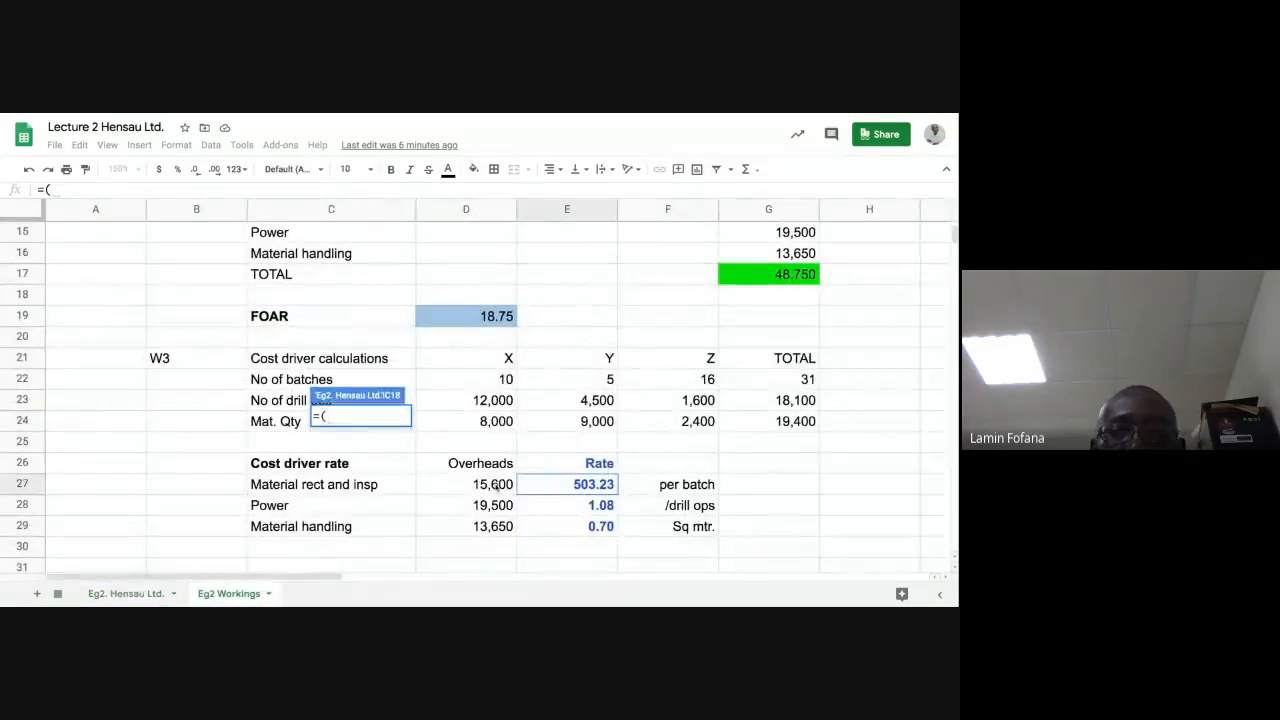
left_click(556, 486)
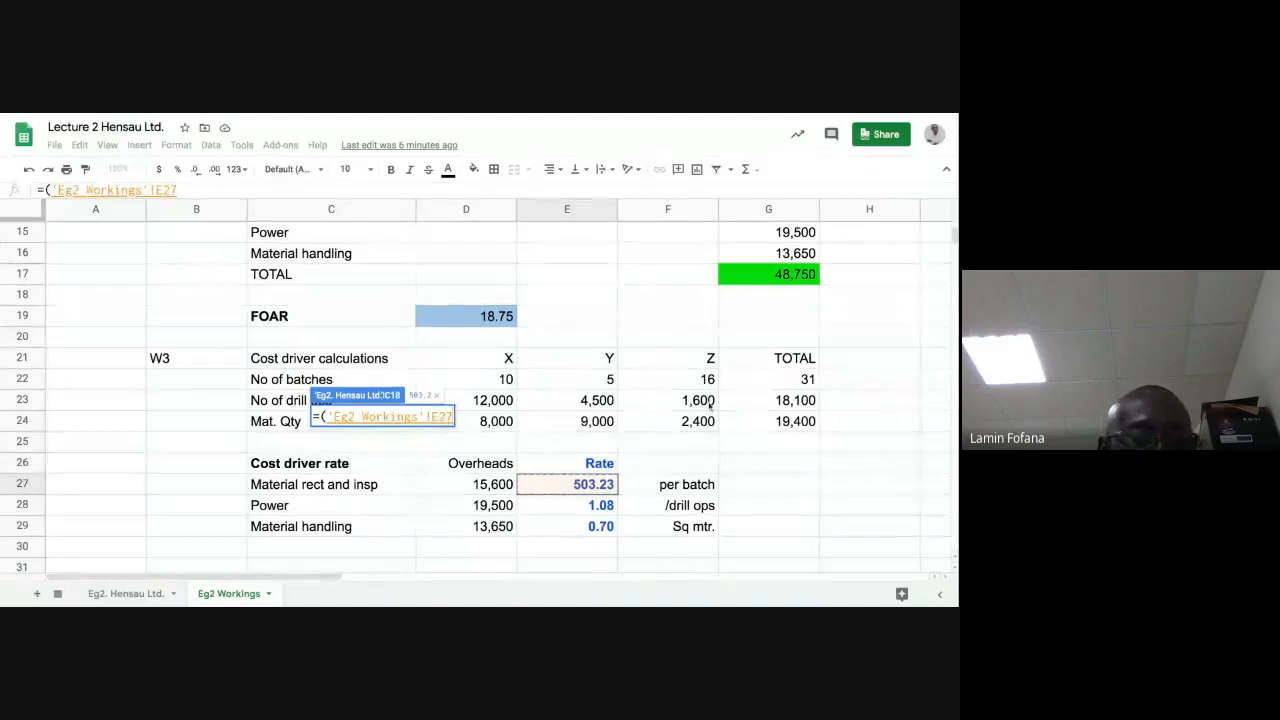
key("F4")
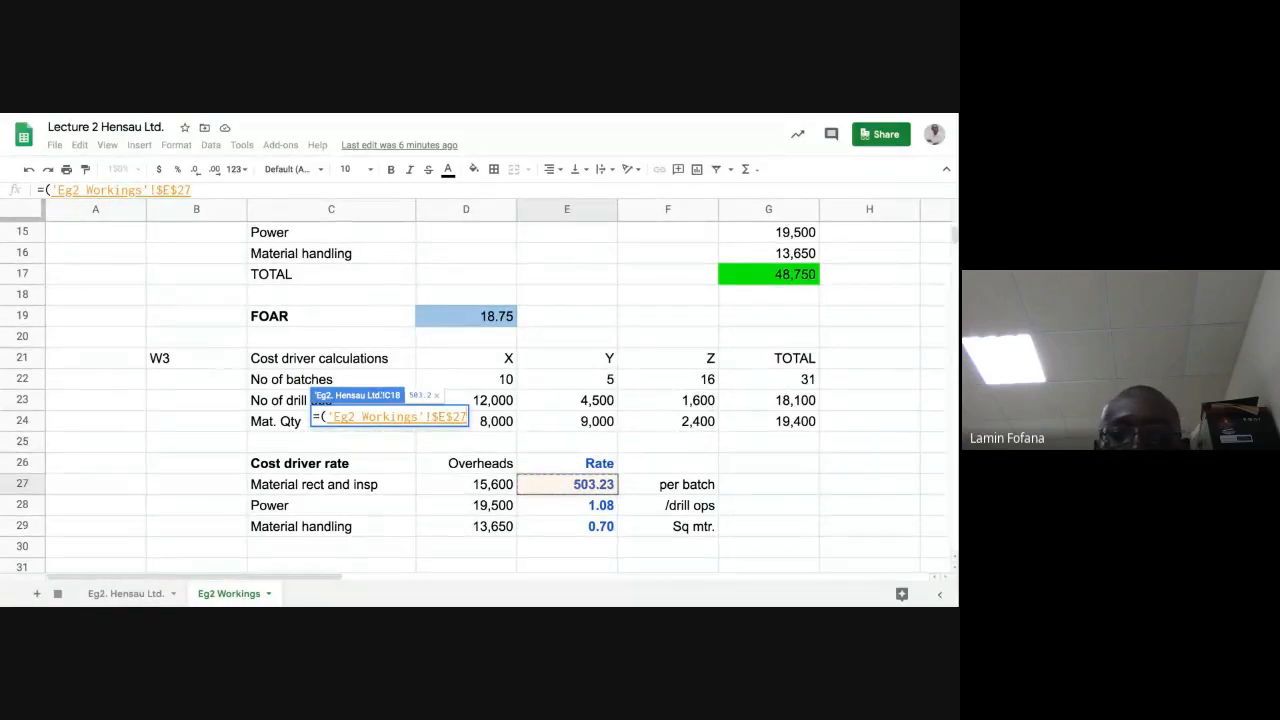
type("*")
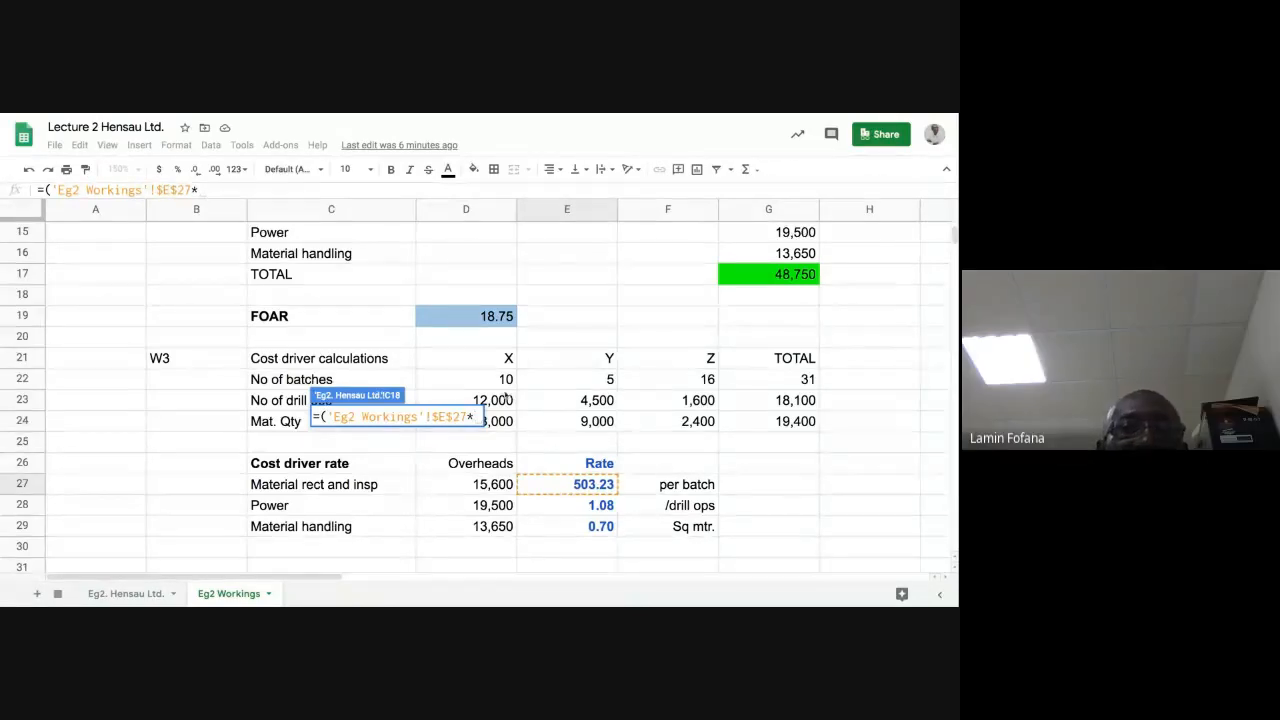
left_click(499, 384)
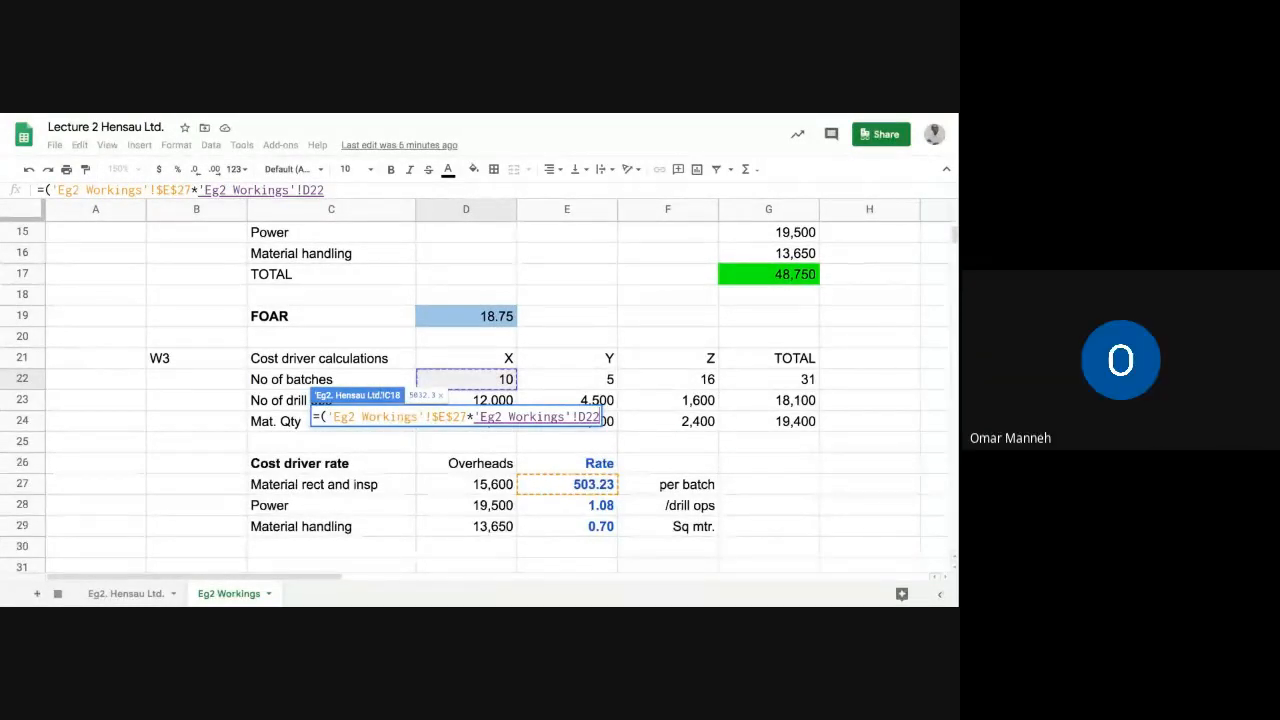
type(")/")
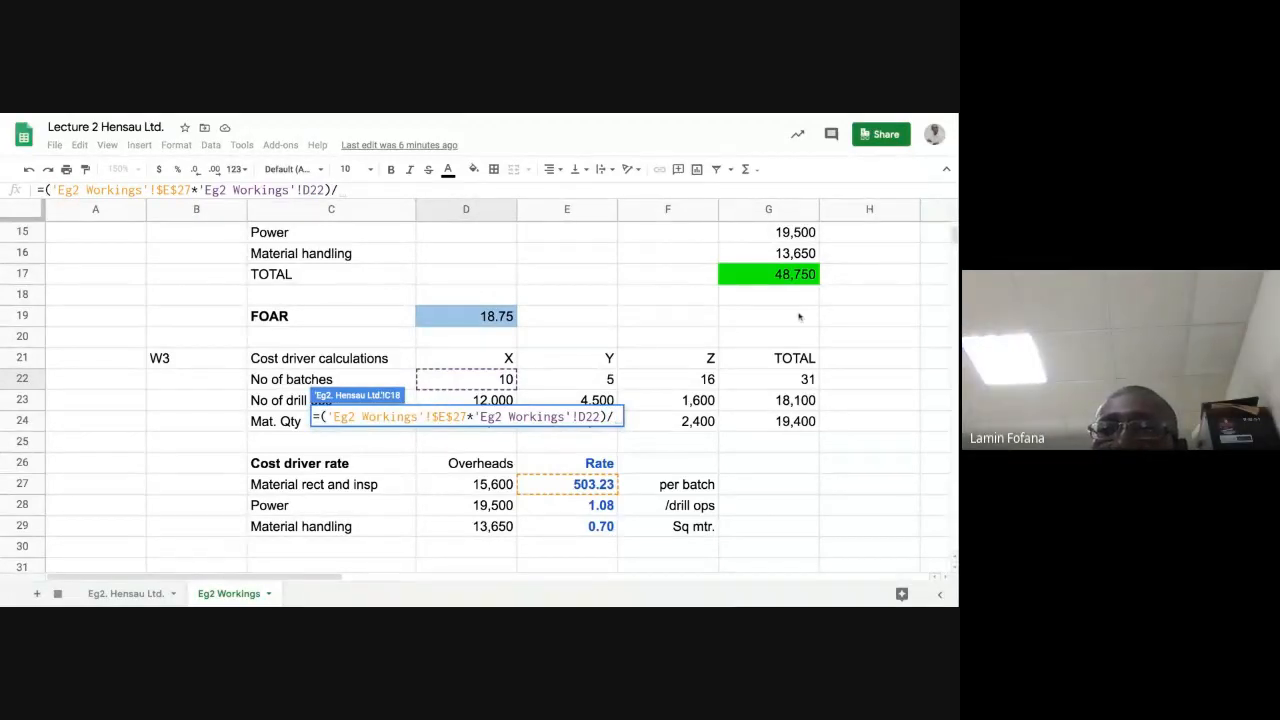
left_click_drag(955, 241, 955, 236)
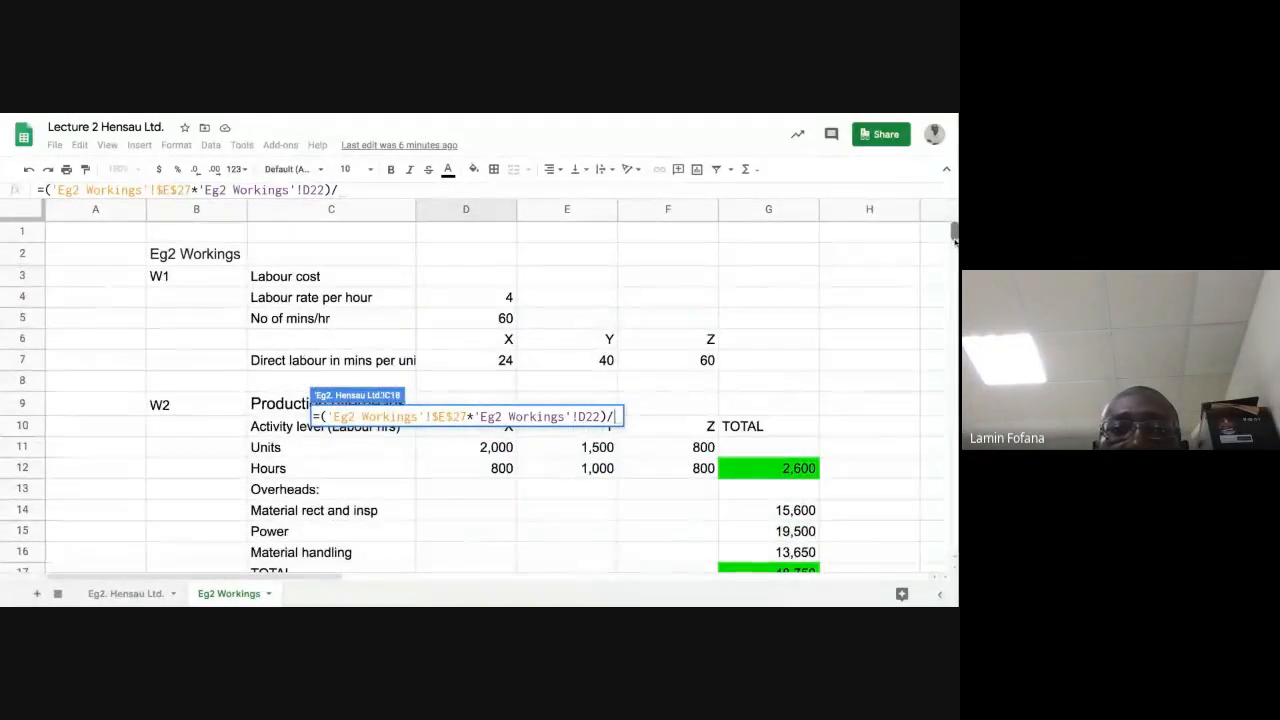
left_click(488, 451)
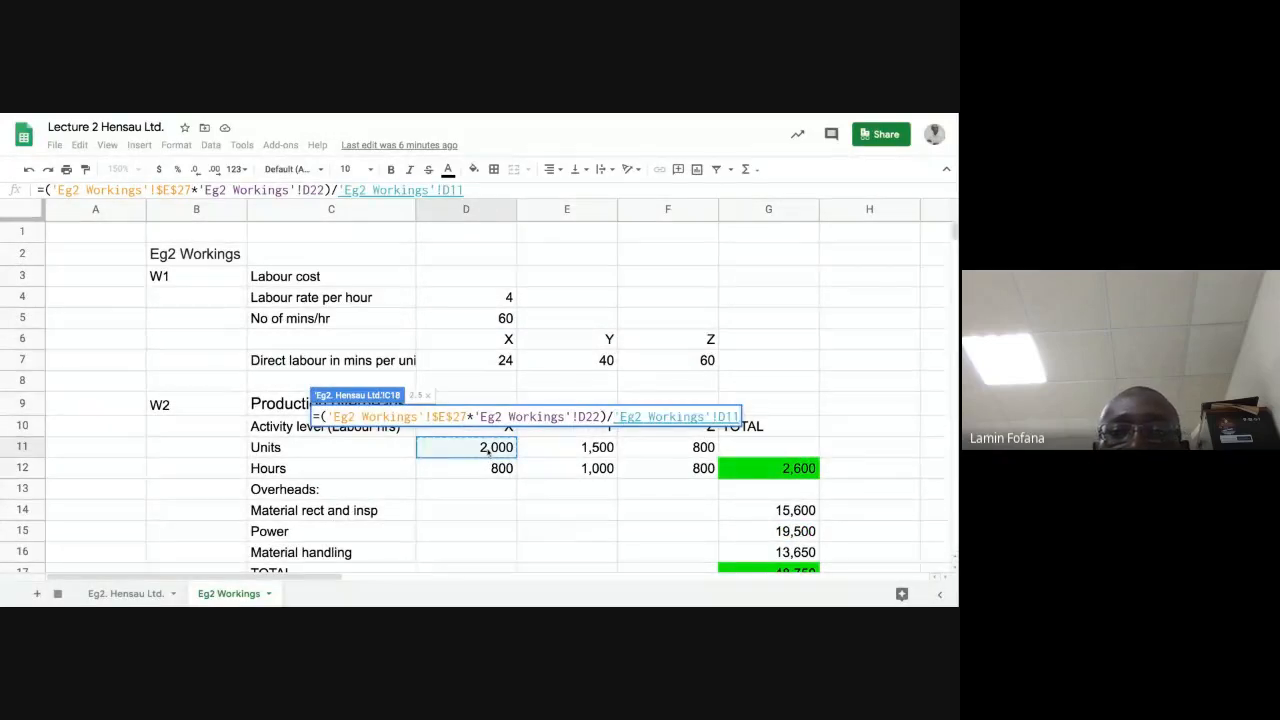
key("Return")
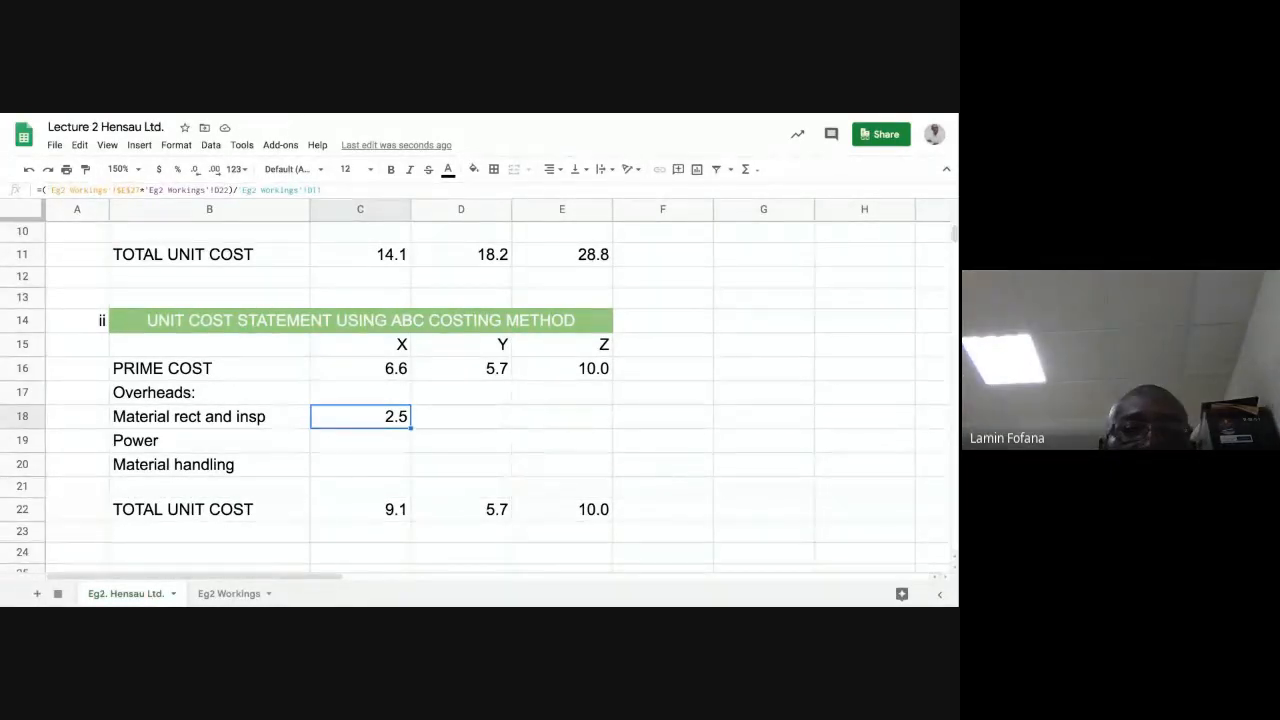
Fill the Material rect and insp formula from C18 across to products Y and Z in D18:E18, and reselect C18
left_click_drag(400, 418, 570, 424)
key("ctrl+r")
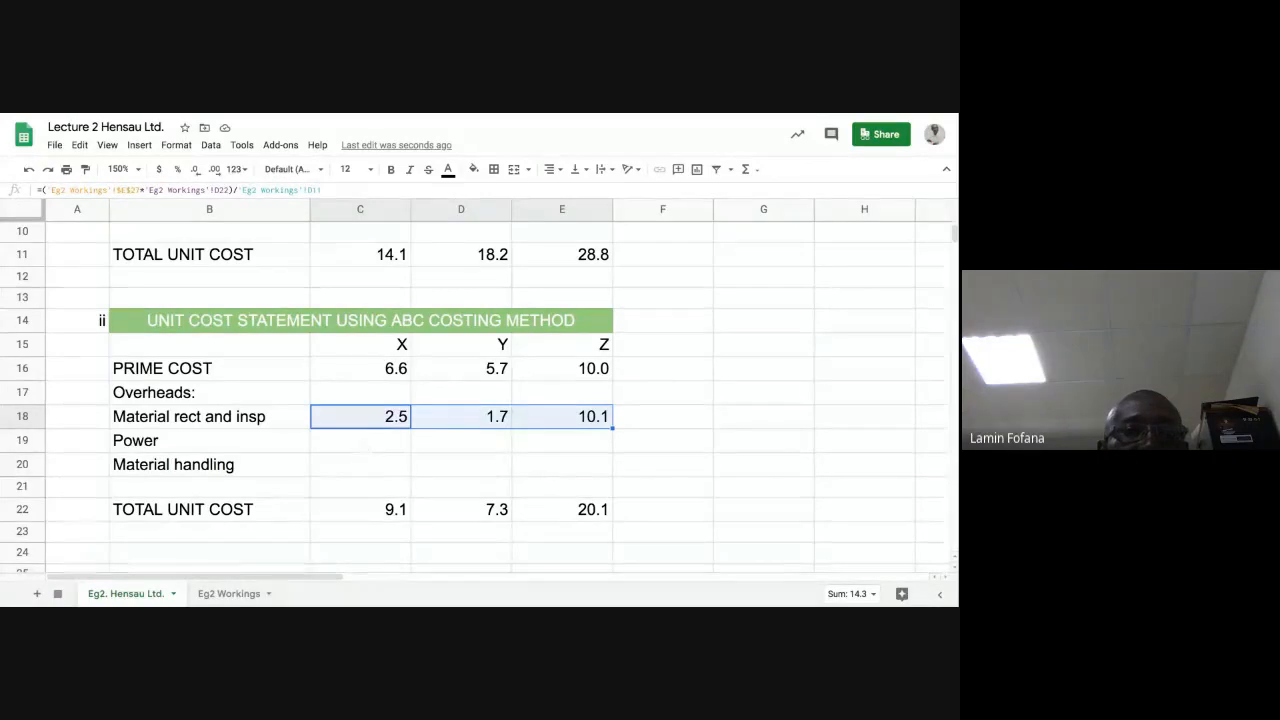
left_click(364, 445)
left_click(381, 416)
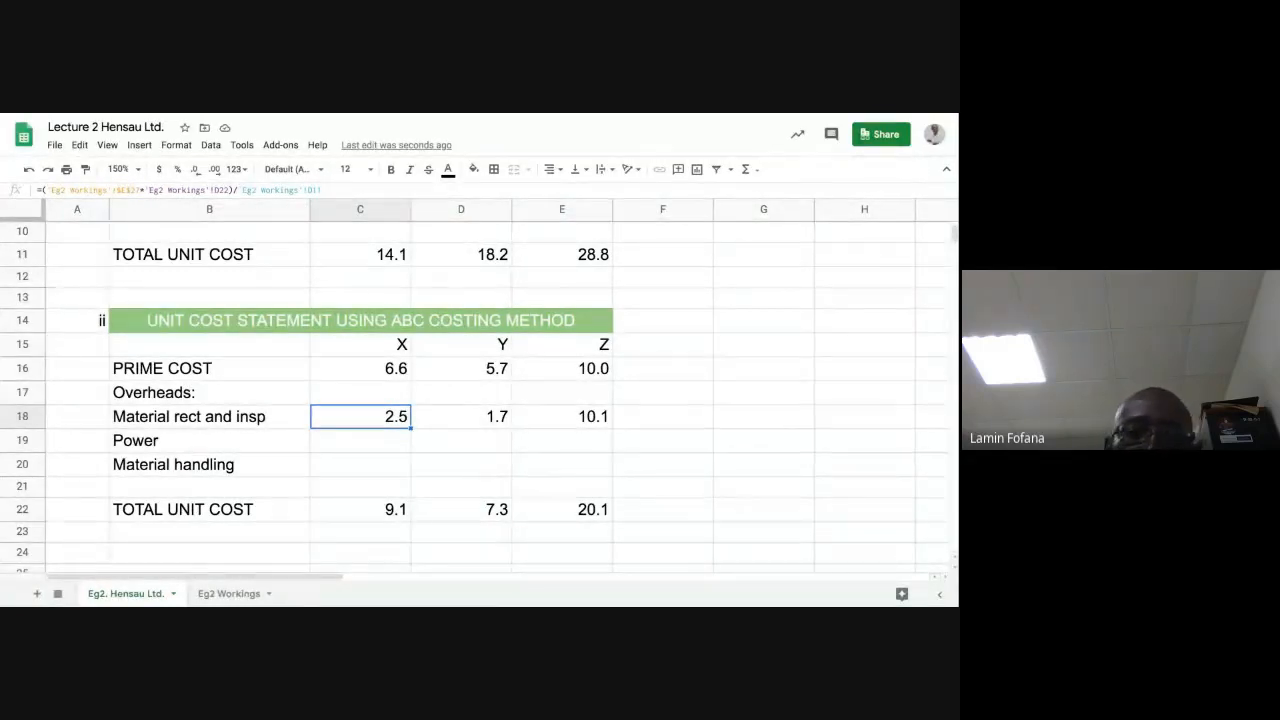
Try ='Eg2 Workings'!$E$28*'Eg2 Workings'!D23 in C19 as product X's Power overhead in the ABC statement
left_click(360, 441)
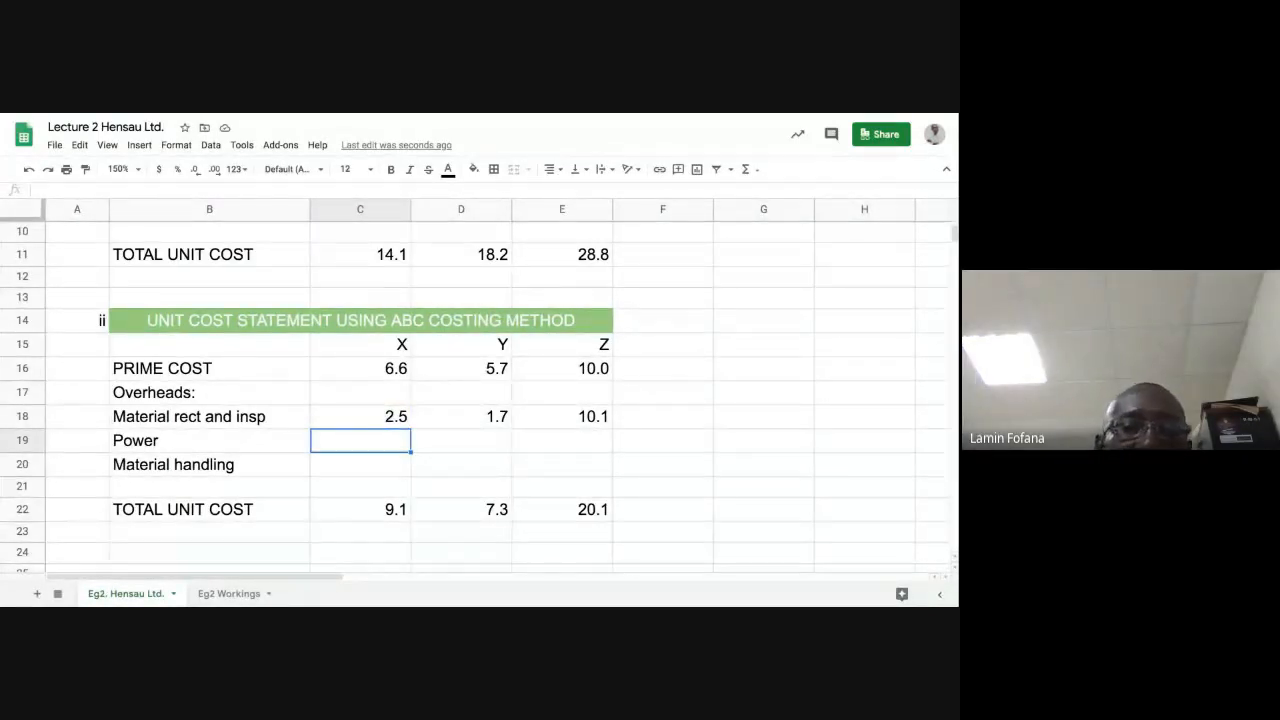
type("=")
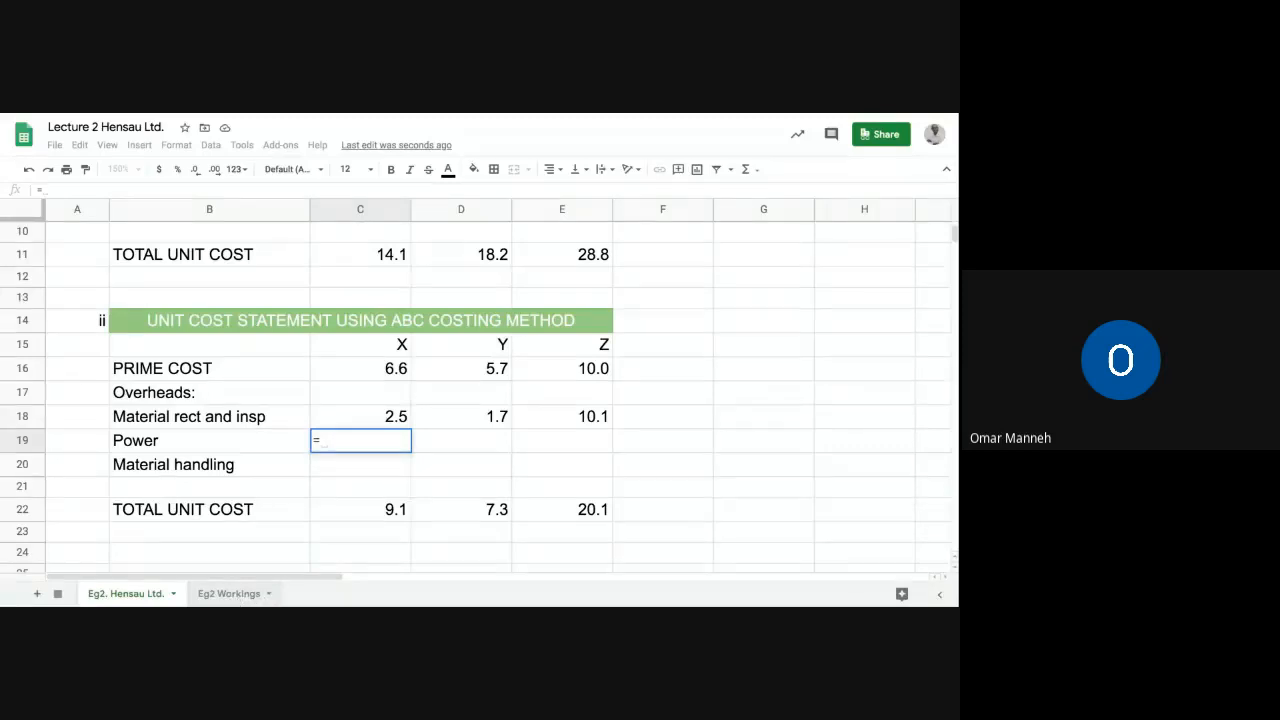
left_click(229, 593)
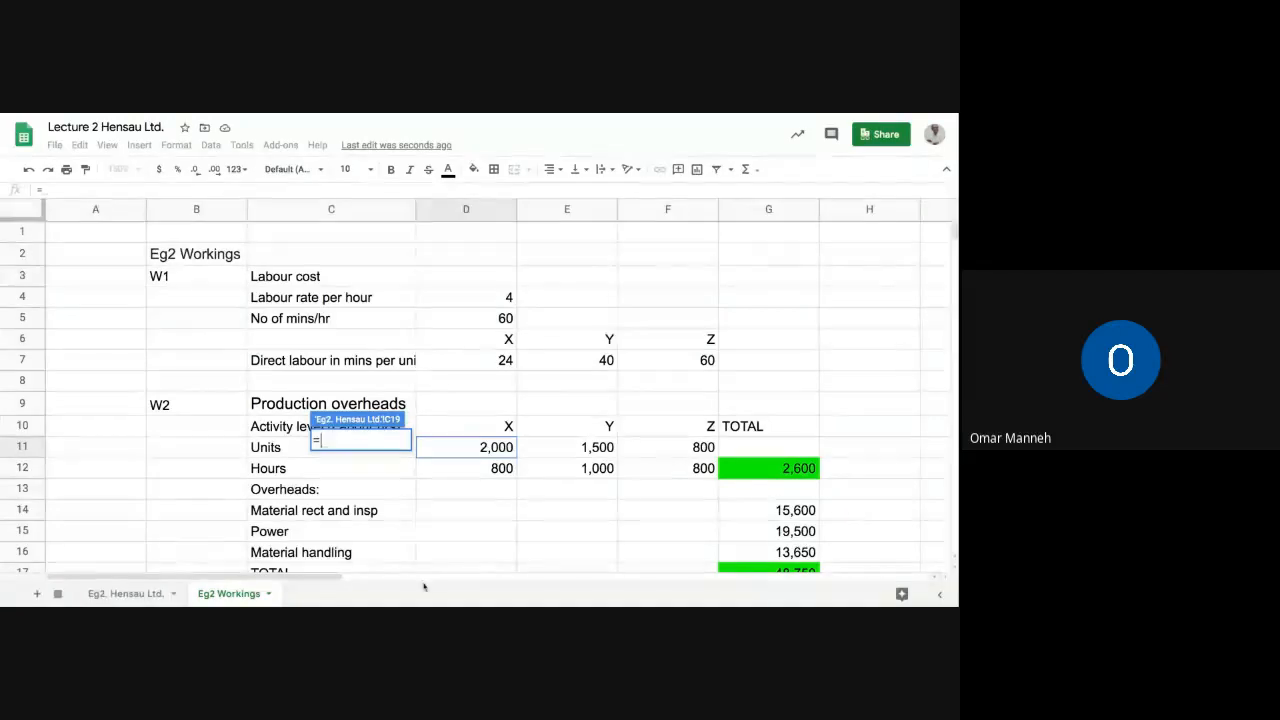
scroll(448, 562, "down", 3)
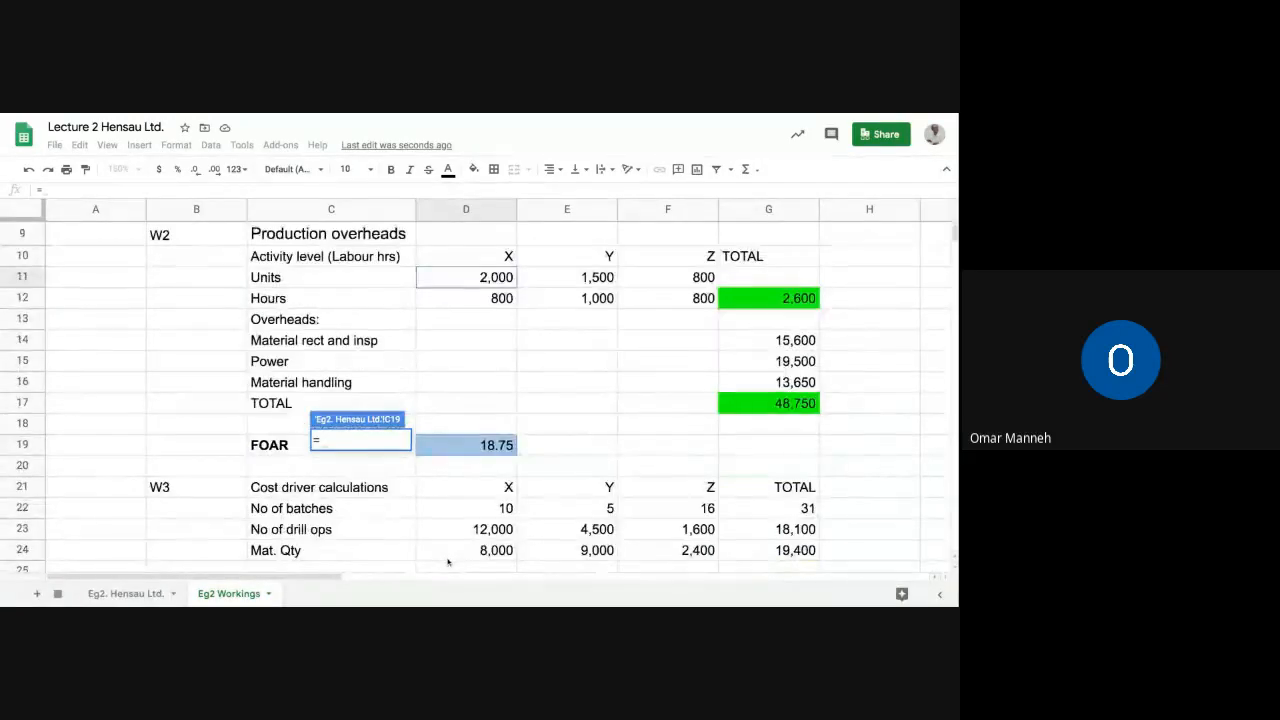
scroll(448, 562, "down", 2)
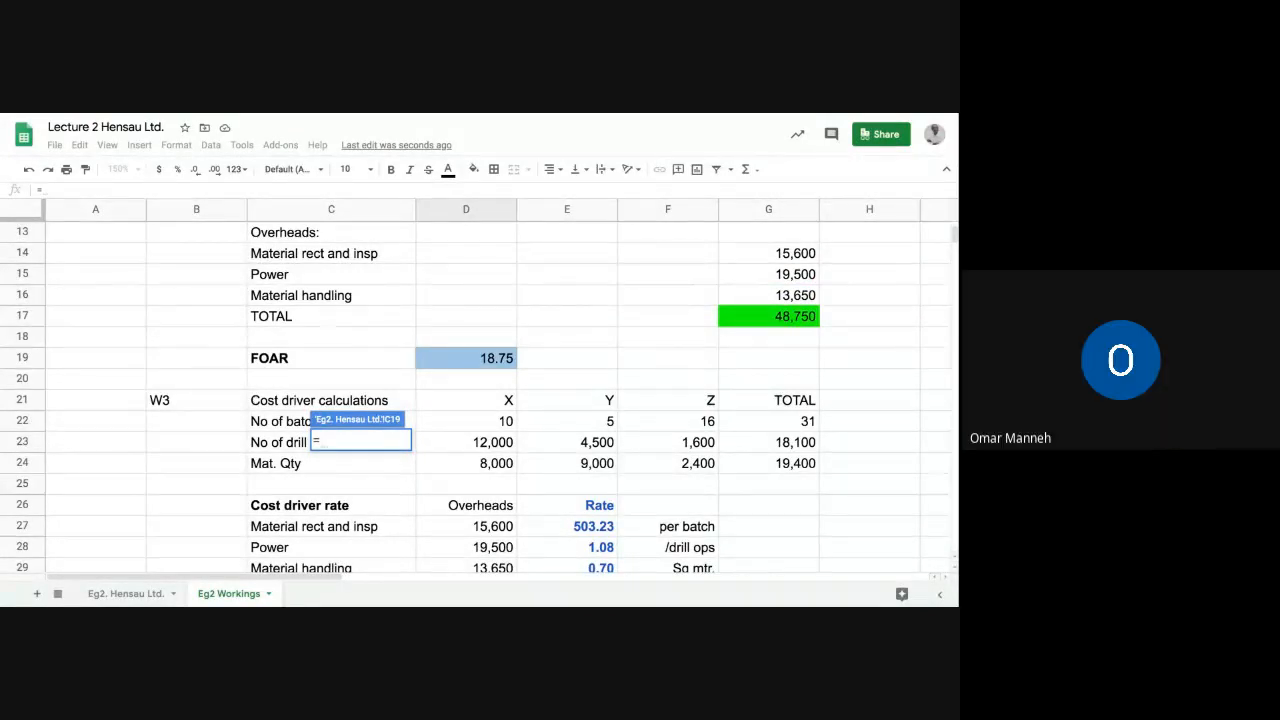
left_click(576, 547)
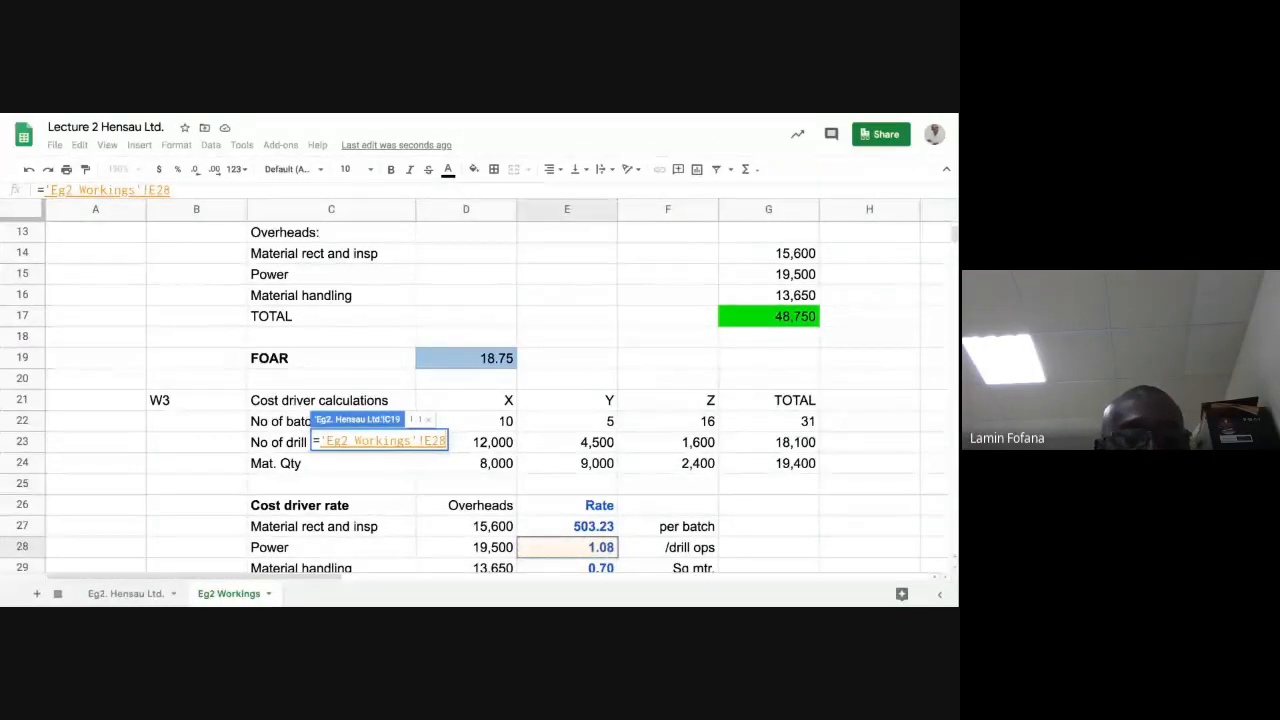
key("F4")
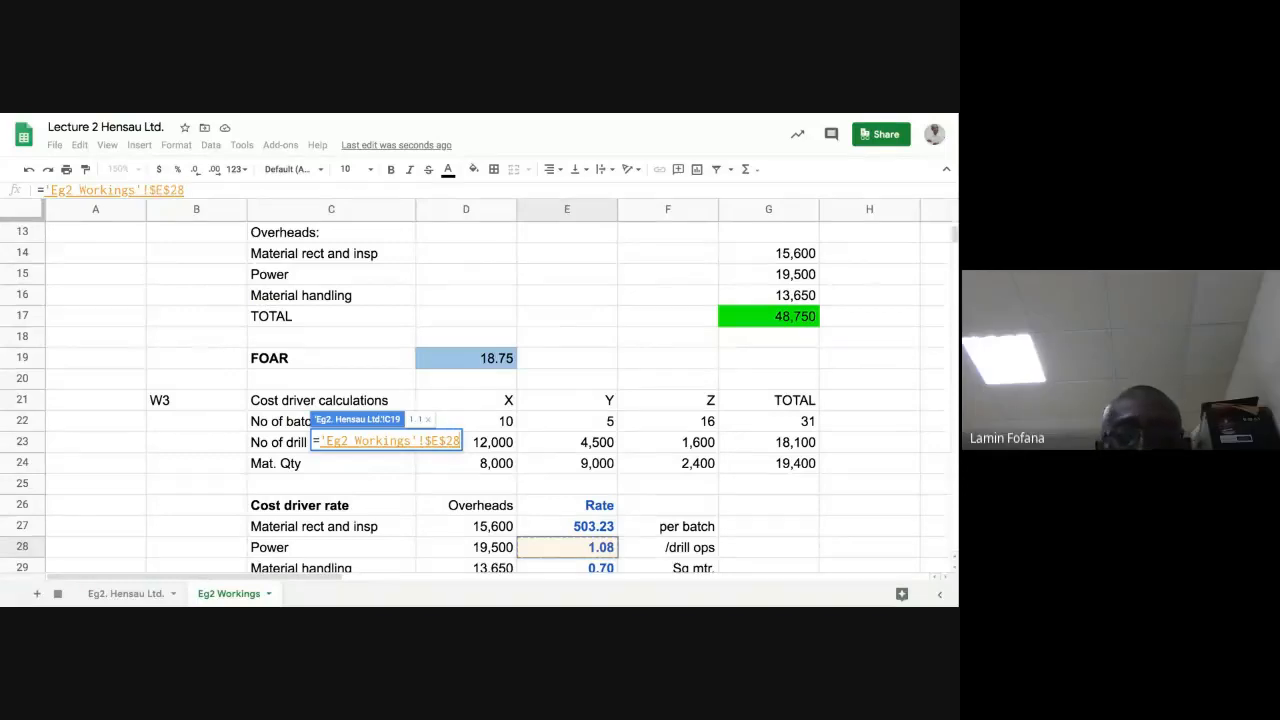
type("*")
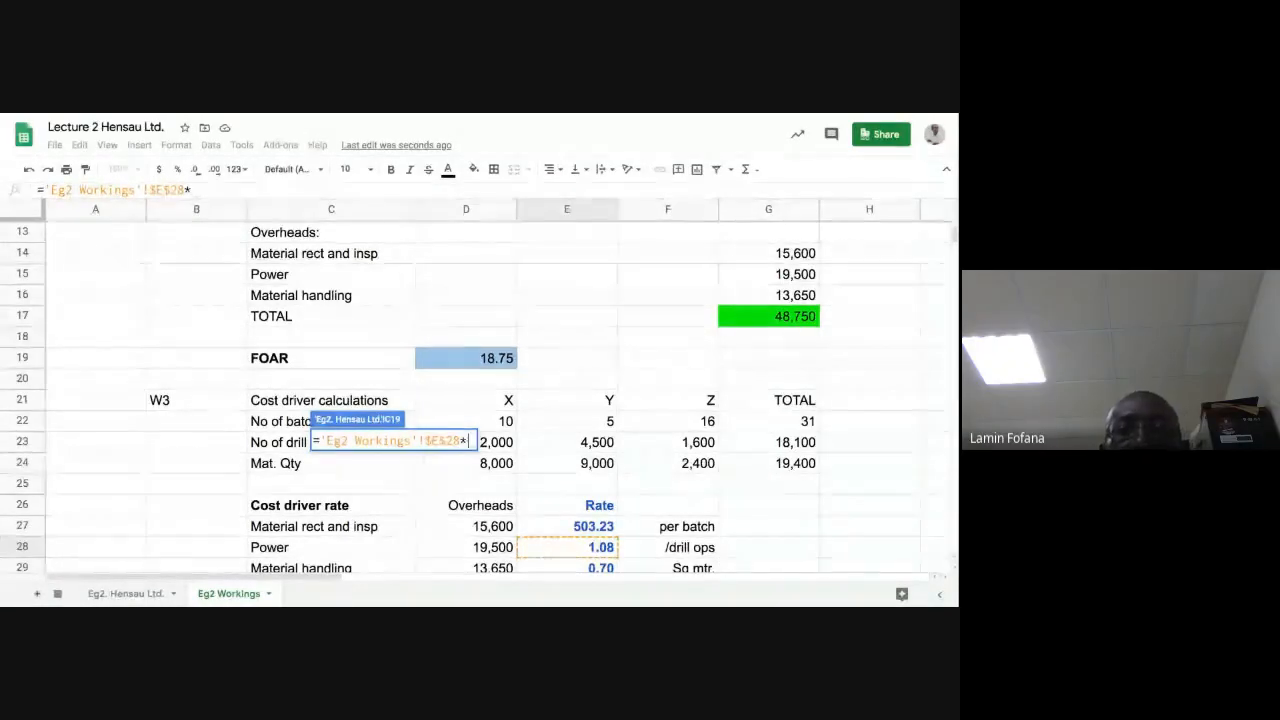
left_click(497, 442)
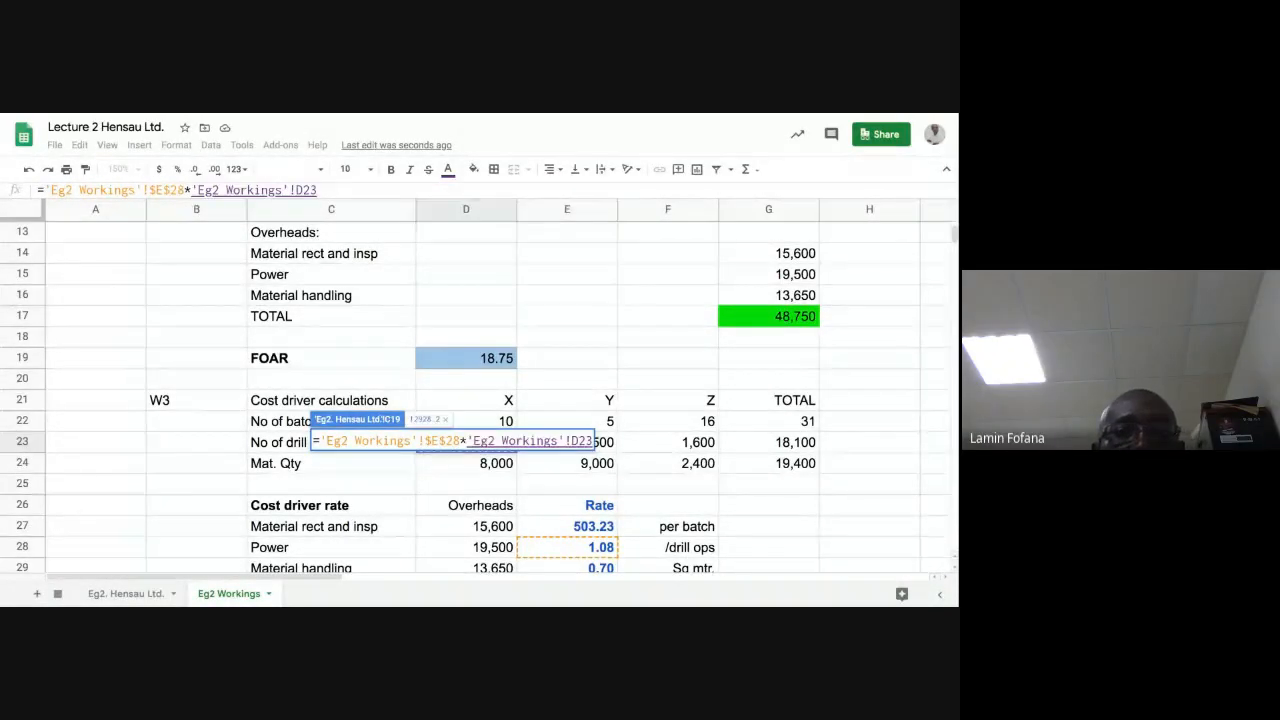
key("Return")
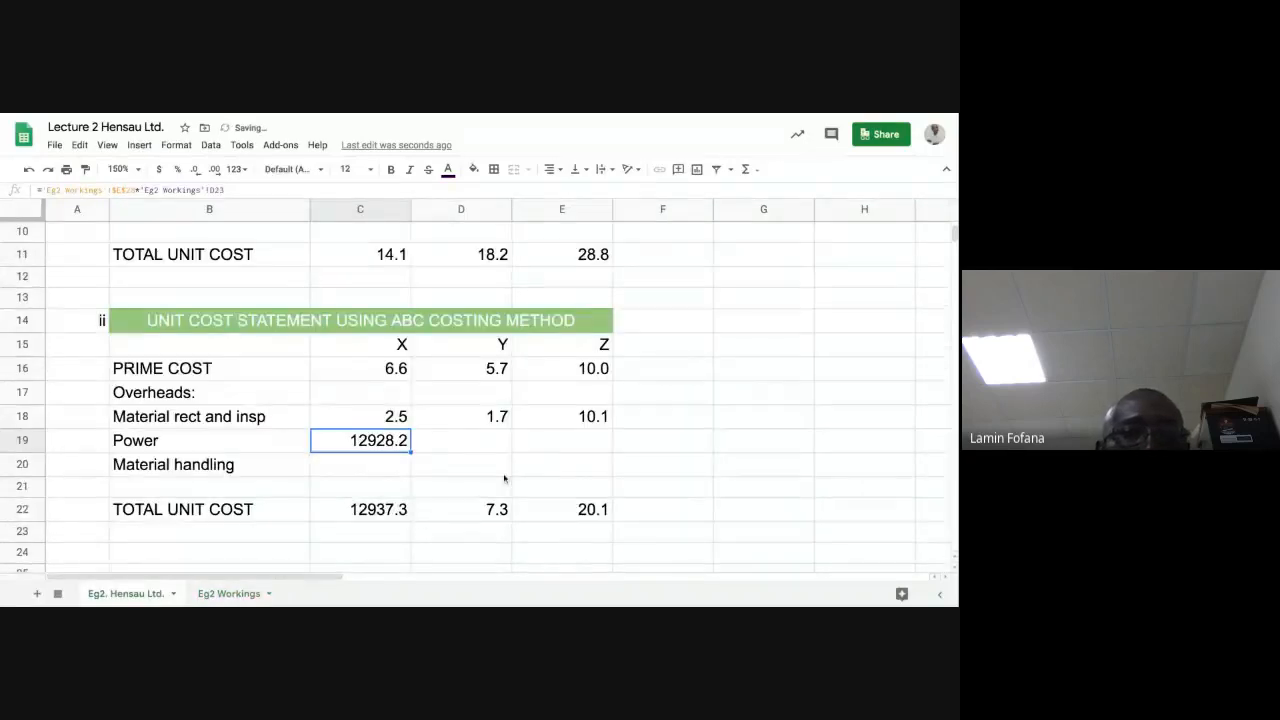
Check the Power entry for product X in C19 and clear its formula
left_click(382, 466)
left_click(378, 446)
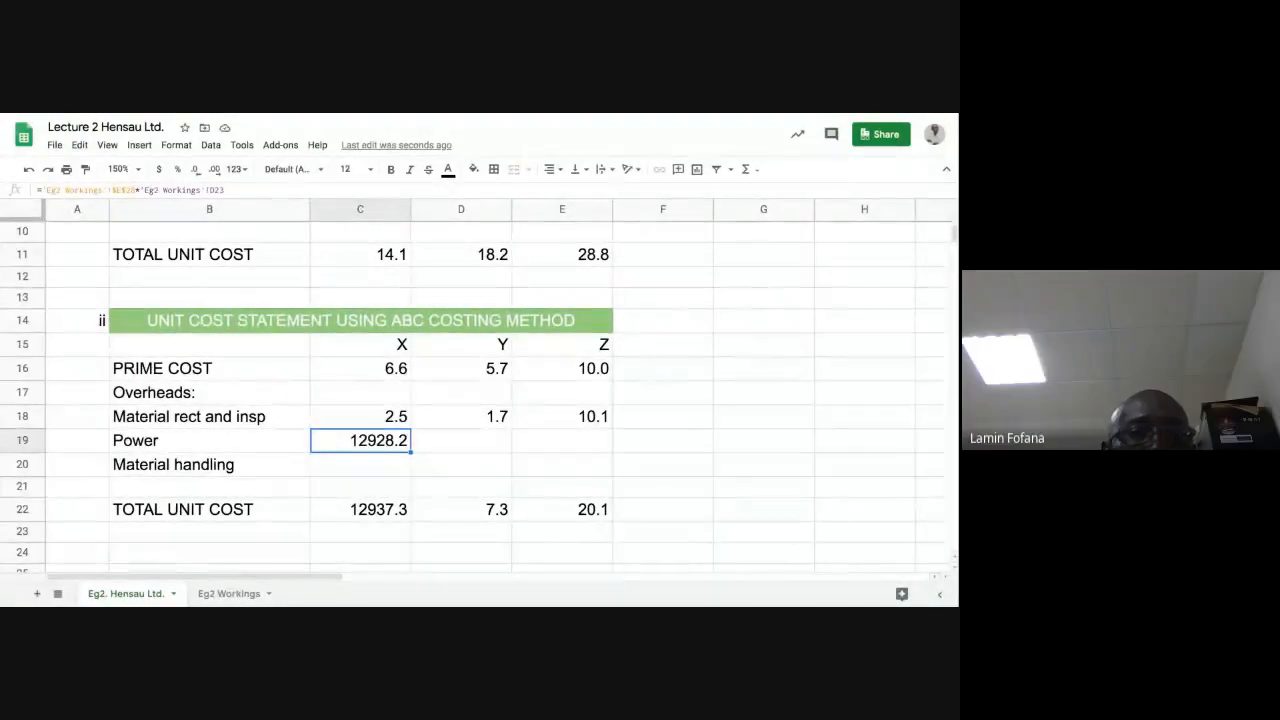
left_click(372, 466)
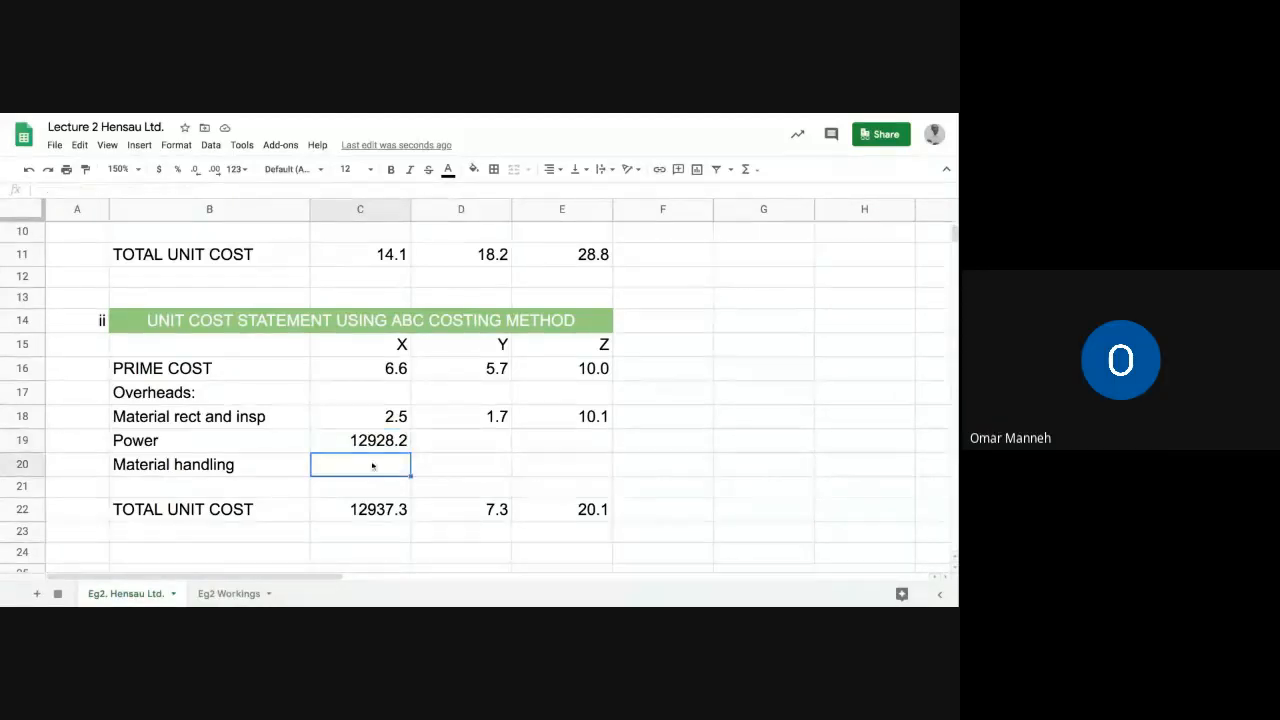
left_click(371, 443)
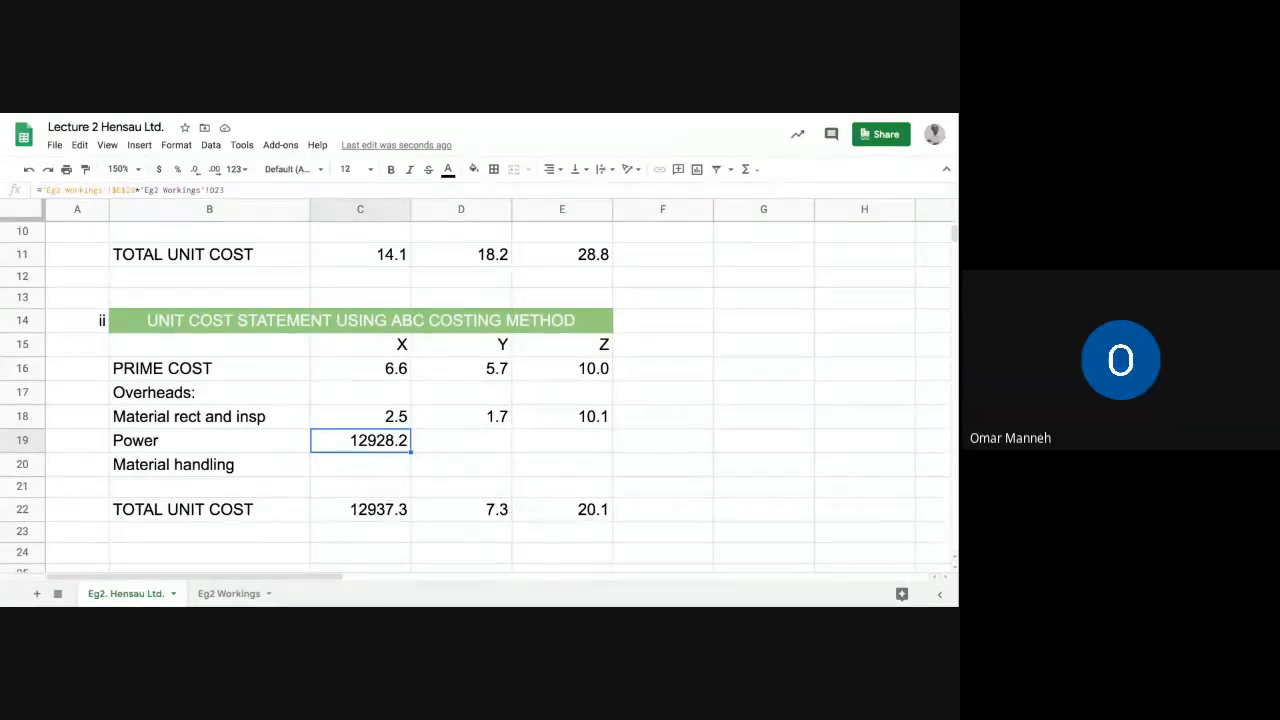
key("Delete")
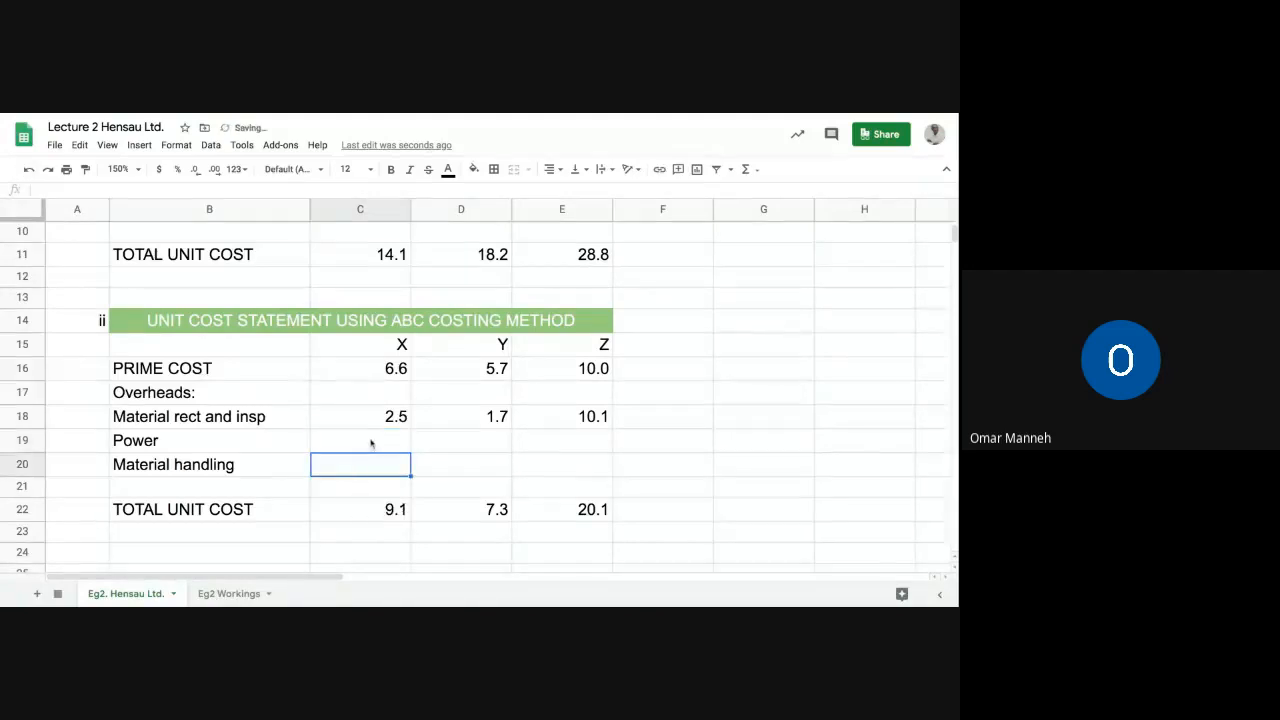
Review the W3 drill operations, batch numbers and Power cost driver rate on Eg2 Workings
left_click(248, 594)
scroll(460, 550, "down", 1)
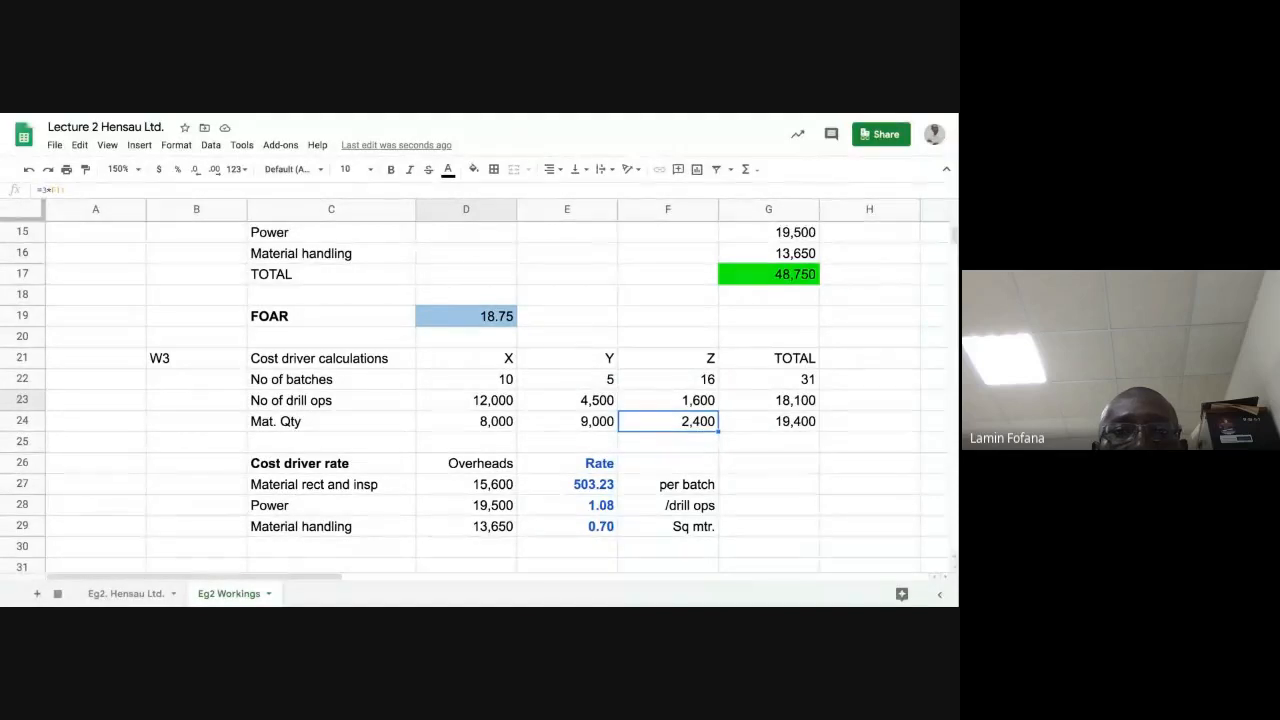
left_click(477, 401)
scroll(472, 478, "up", 2)
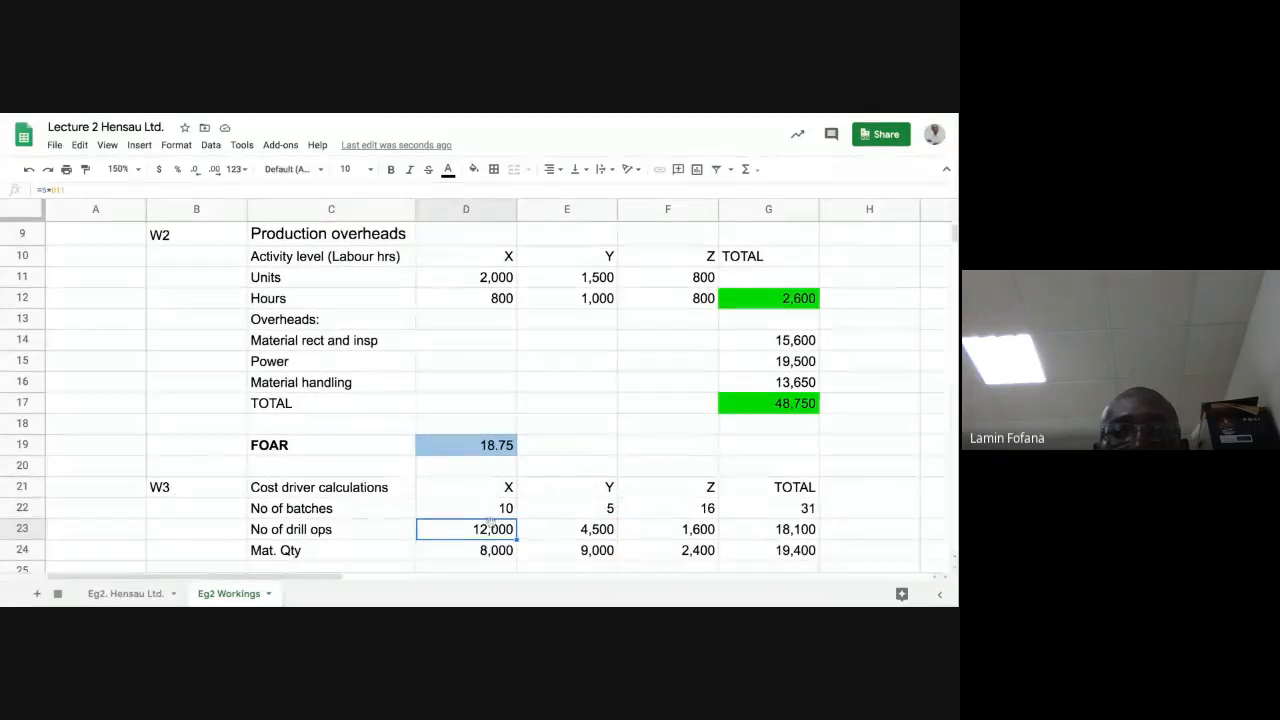
left_click(548, 532)
left_click(513, 512)
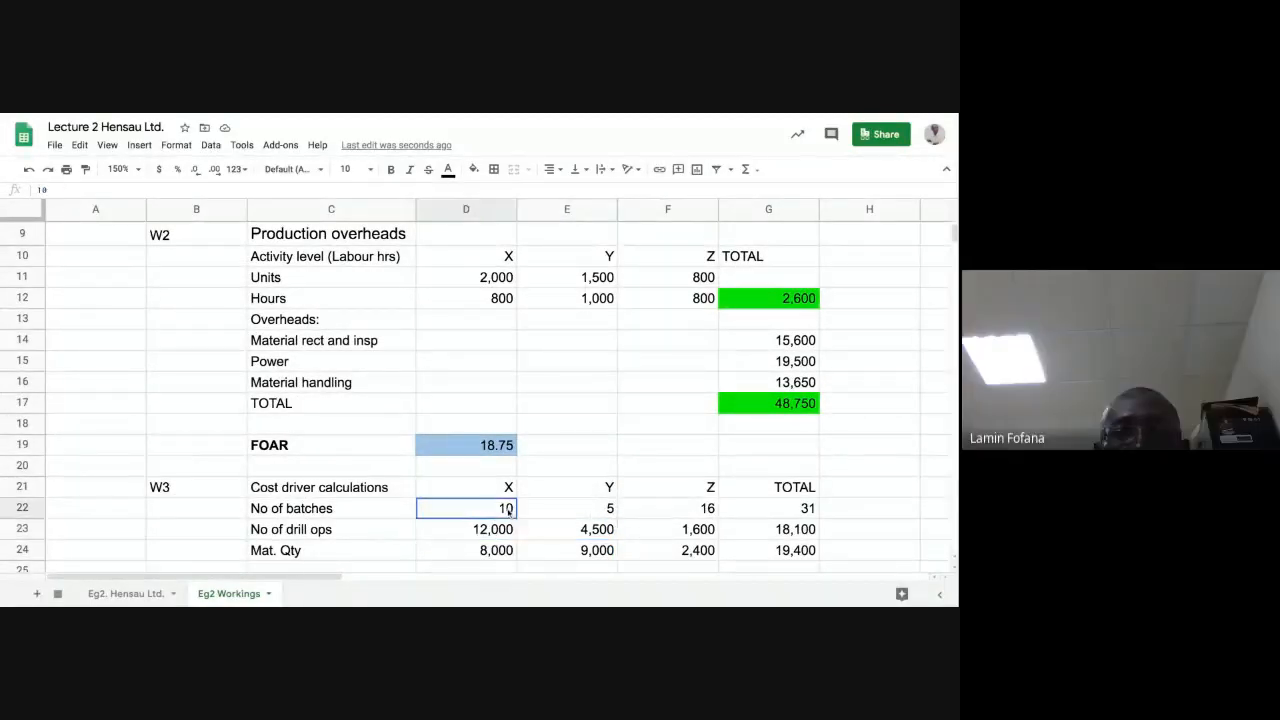
scroll(530, 518, "down", 2)
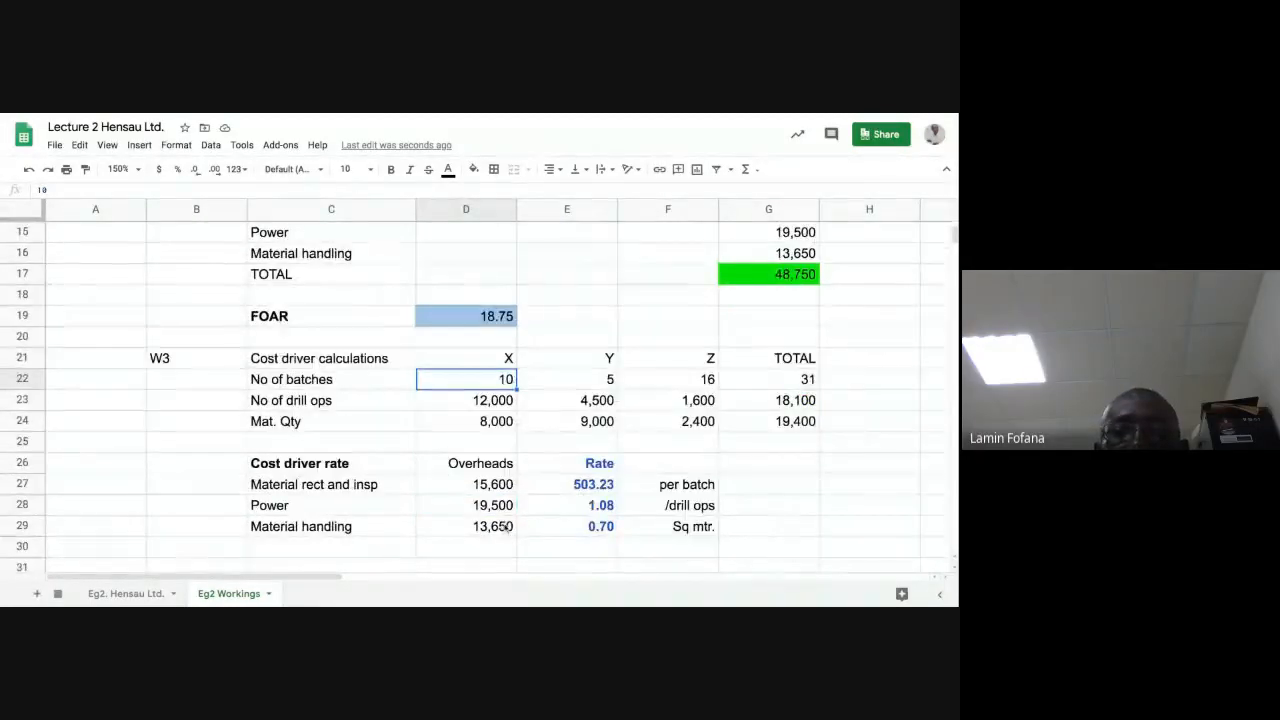
left_click(570, 512)
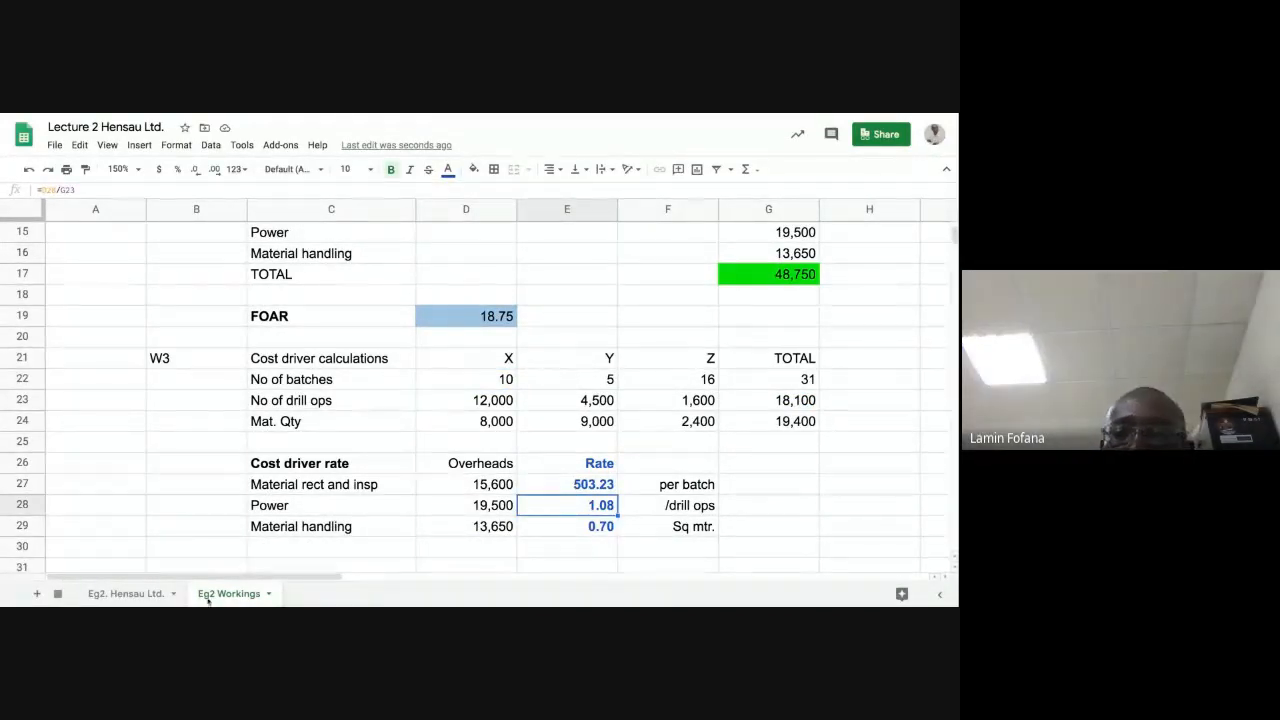
Enter ='Eg2 Workings'!$E$28*6 in C19 of the Eg2. Hensau Ltd. sheet as product X's Power overhead per unit
left_click(140, 594)
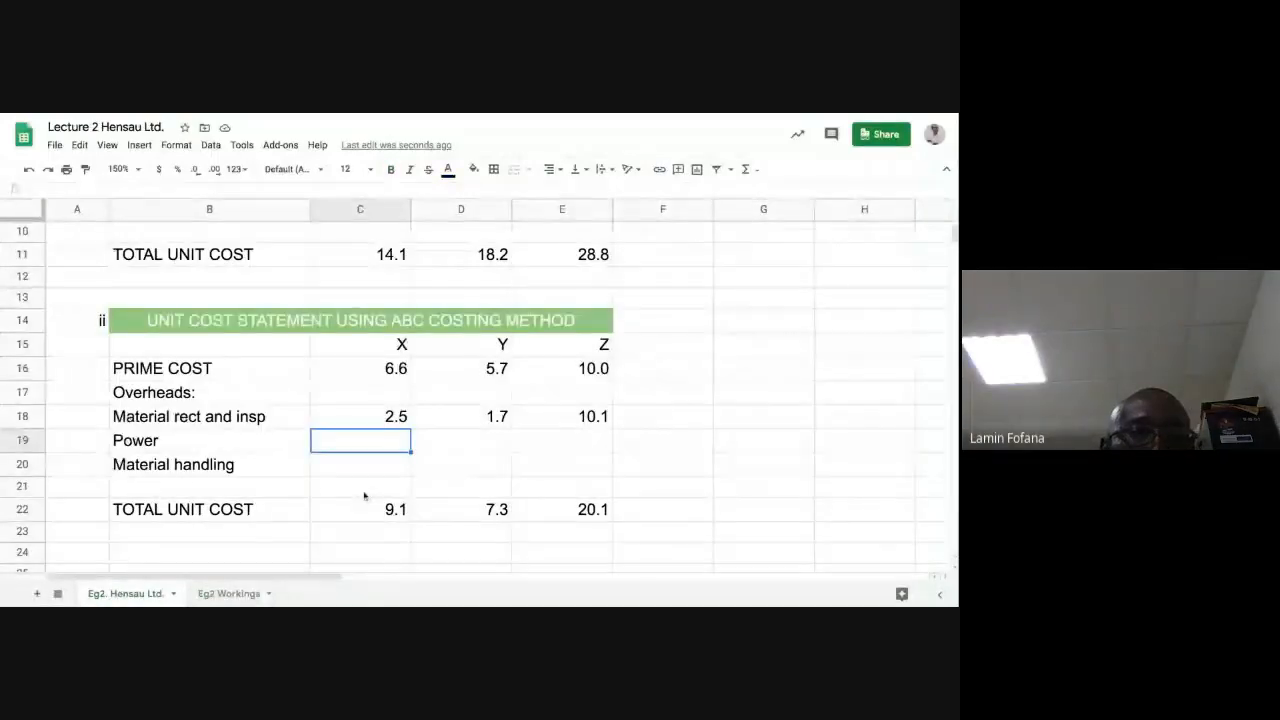
type("=")
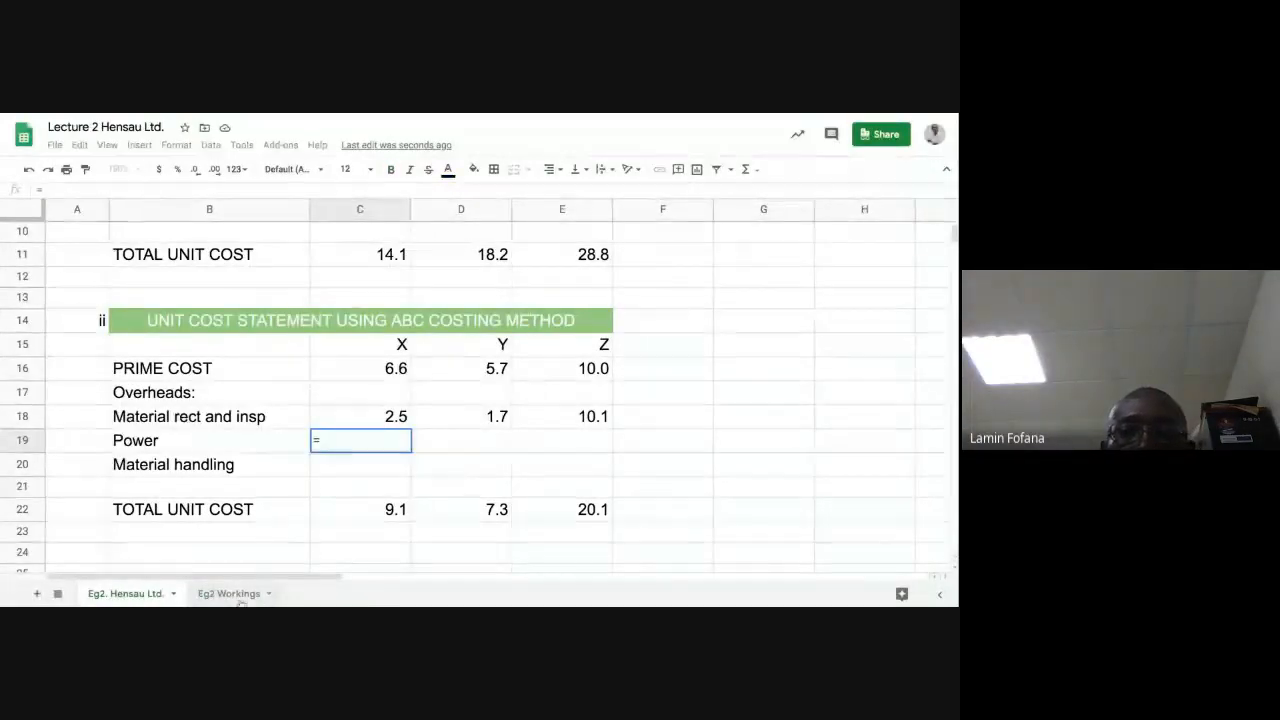
left_click(229, 594)
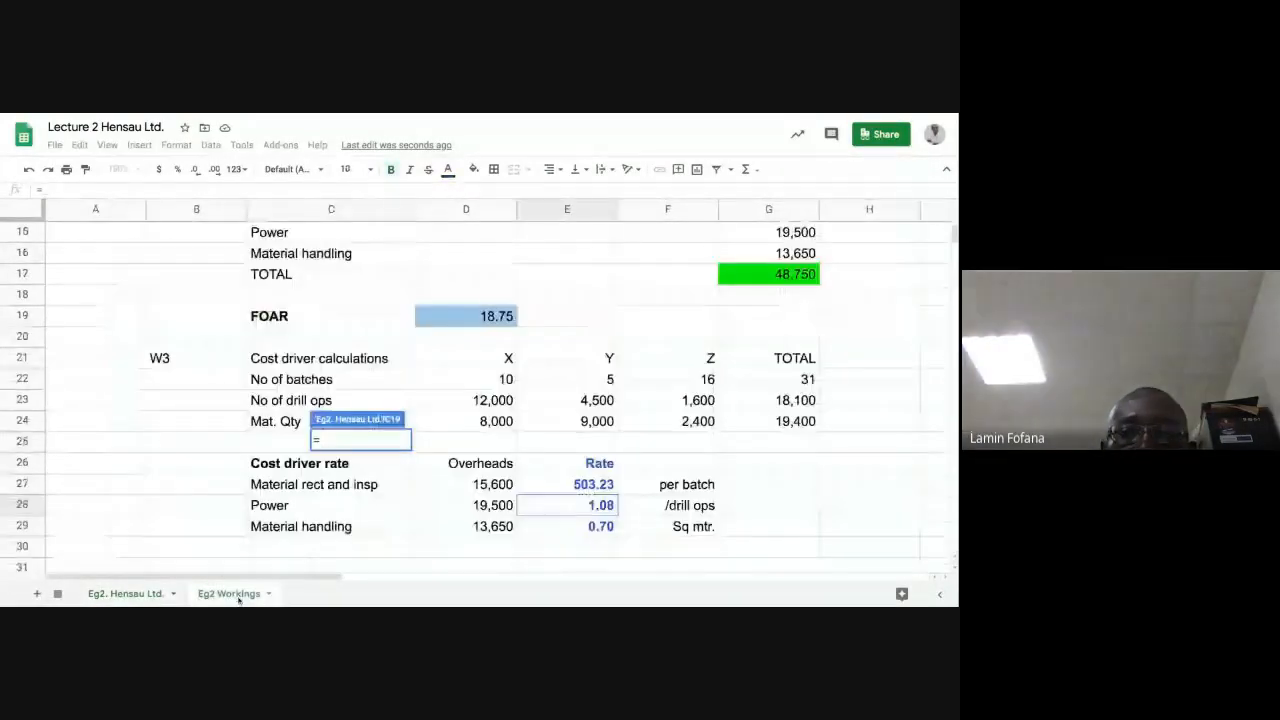
left_click(589, 505)
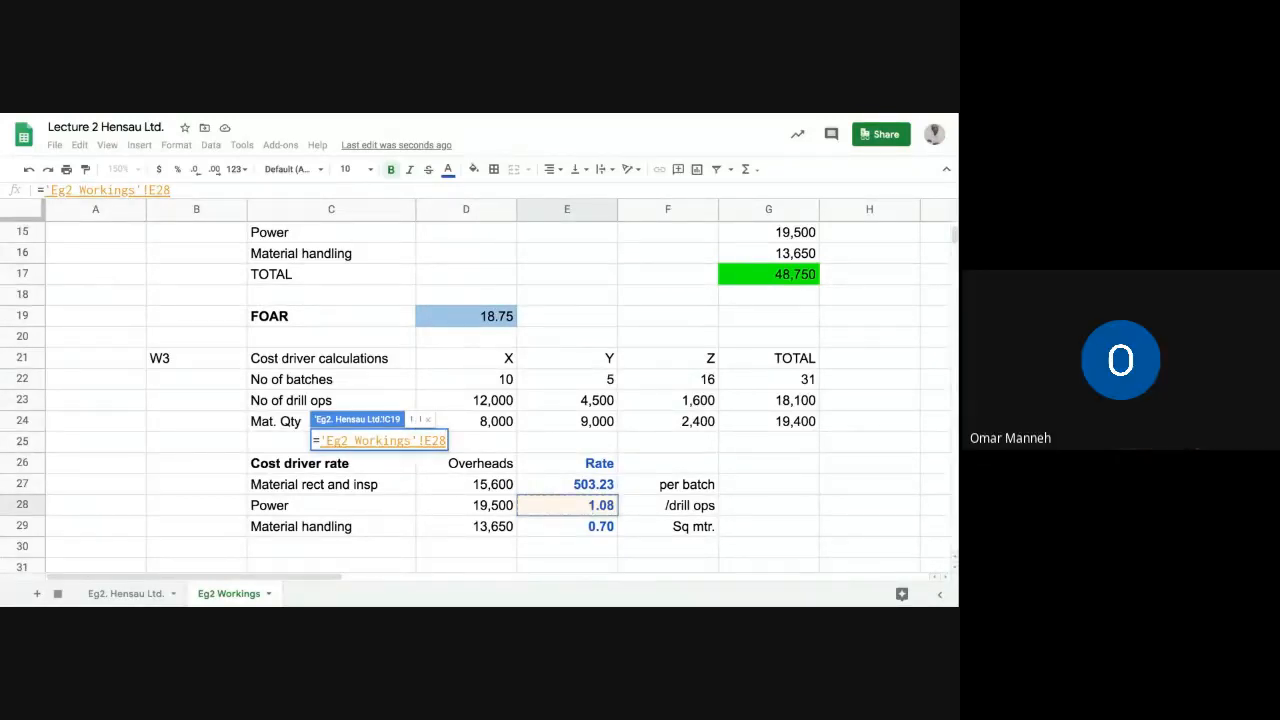
key("F4")
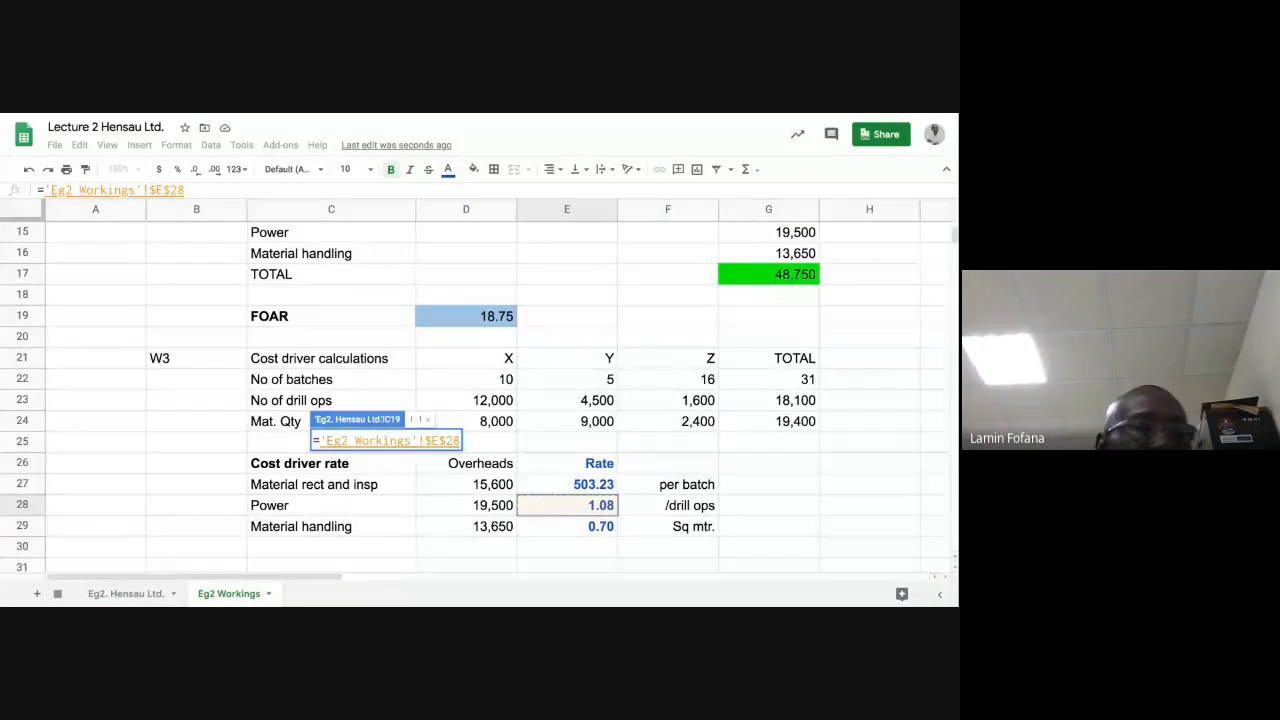
type("*")
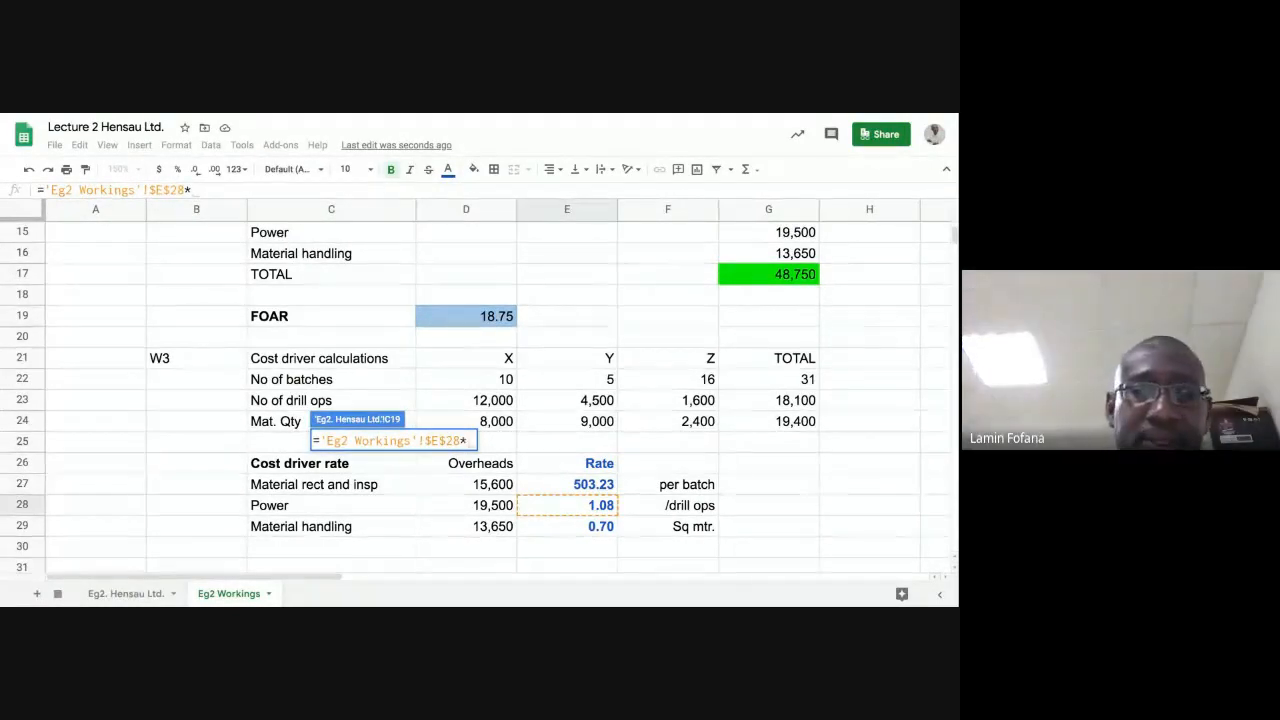
type("6")
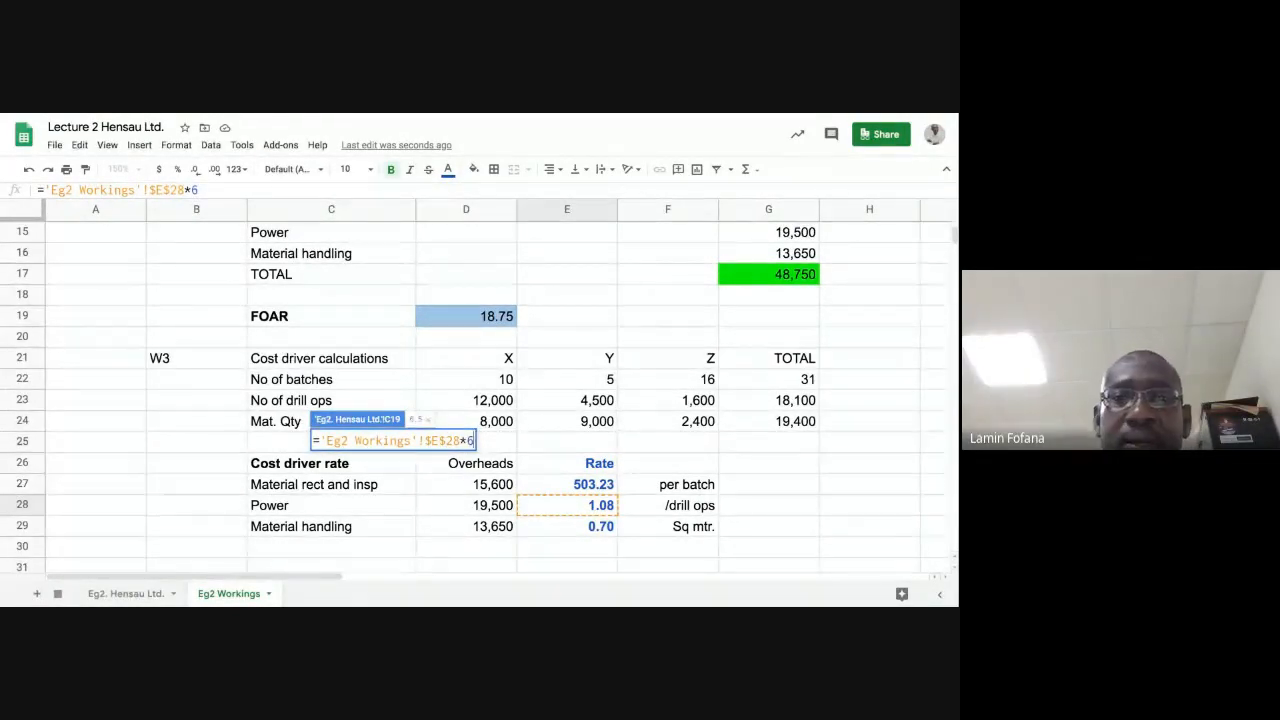
key("Return")
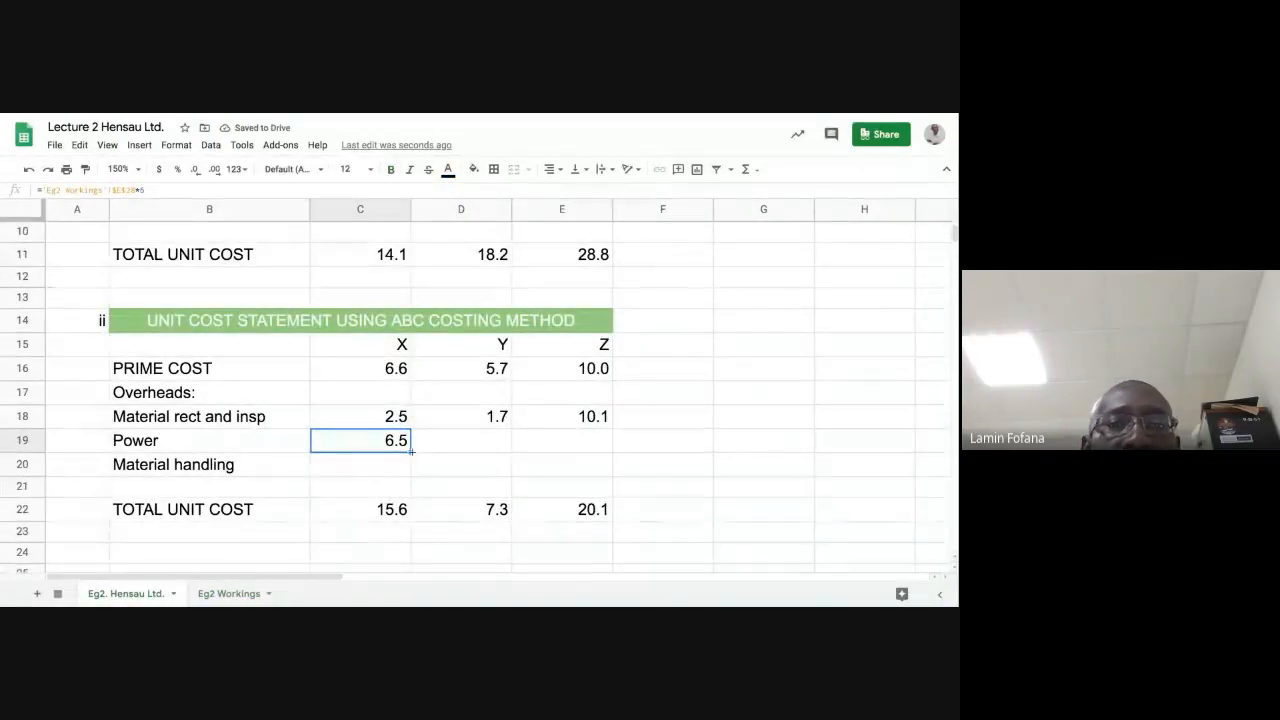
Fill the Power formula from C19 across to D19:E19, and change product Y's drill operations multiplier in D19 to 3
left_click_drag(411, 452, 529, 457)
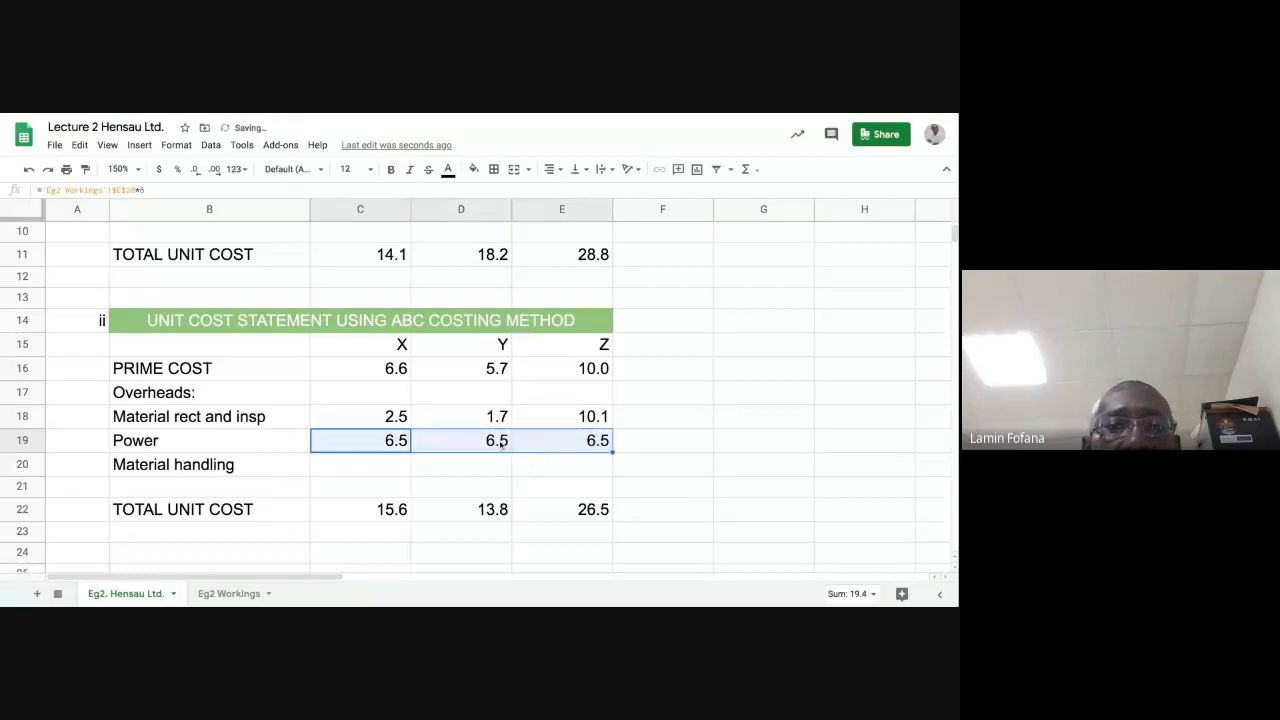
left_click(499, 447)
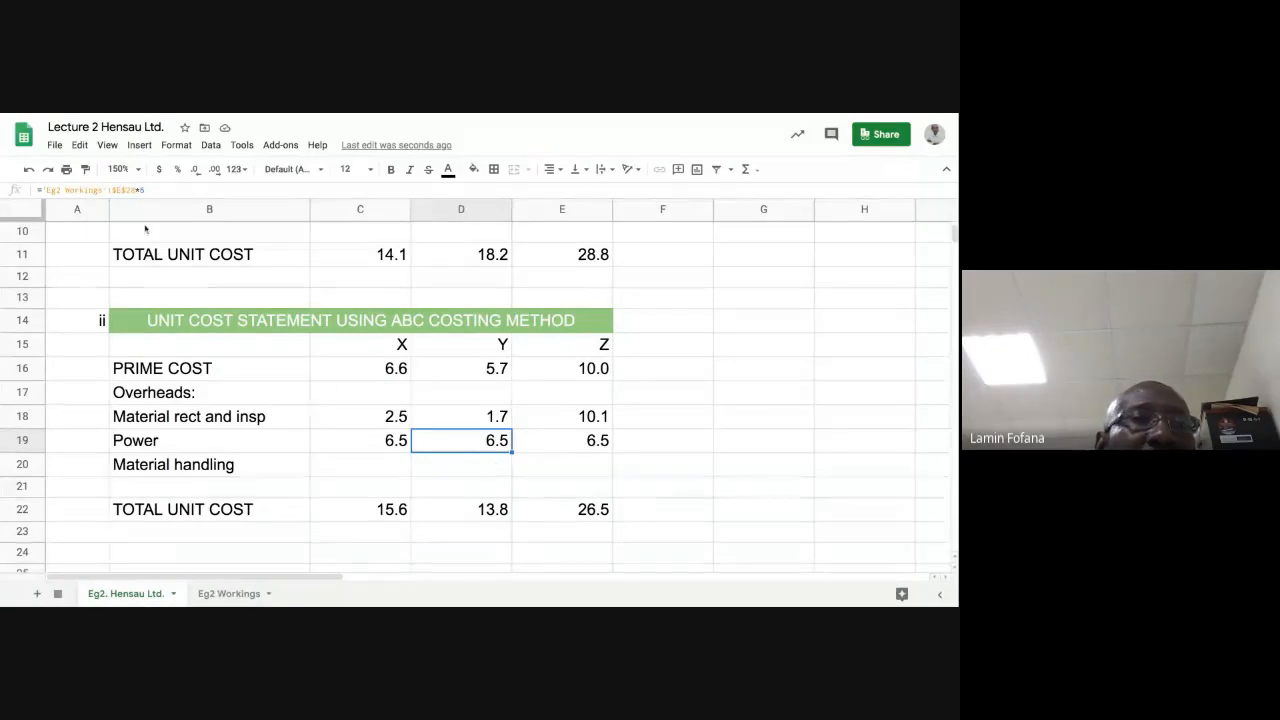
left_click(145, 191)
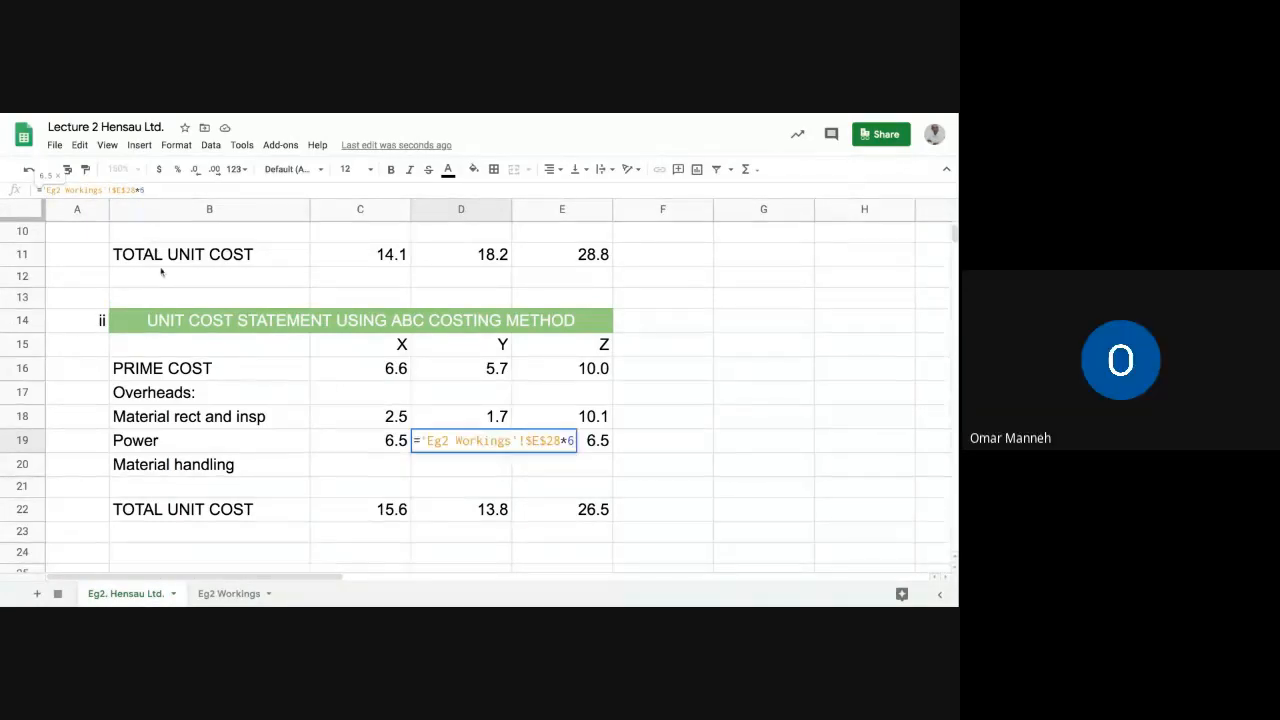
key("BackSpace")
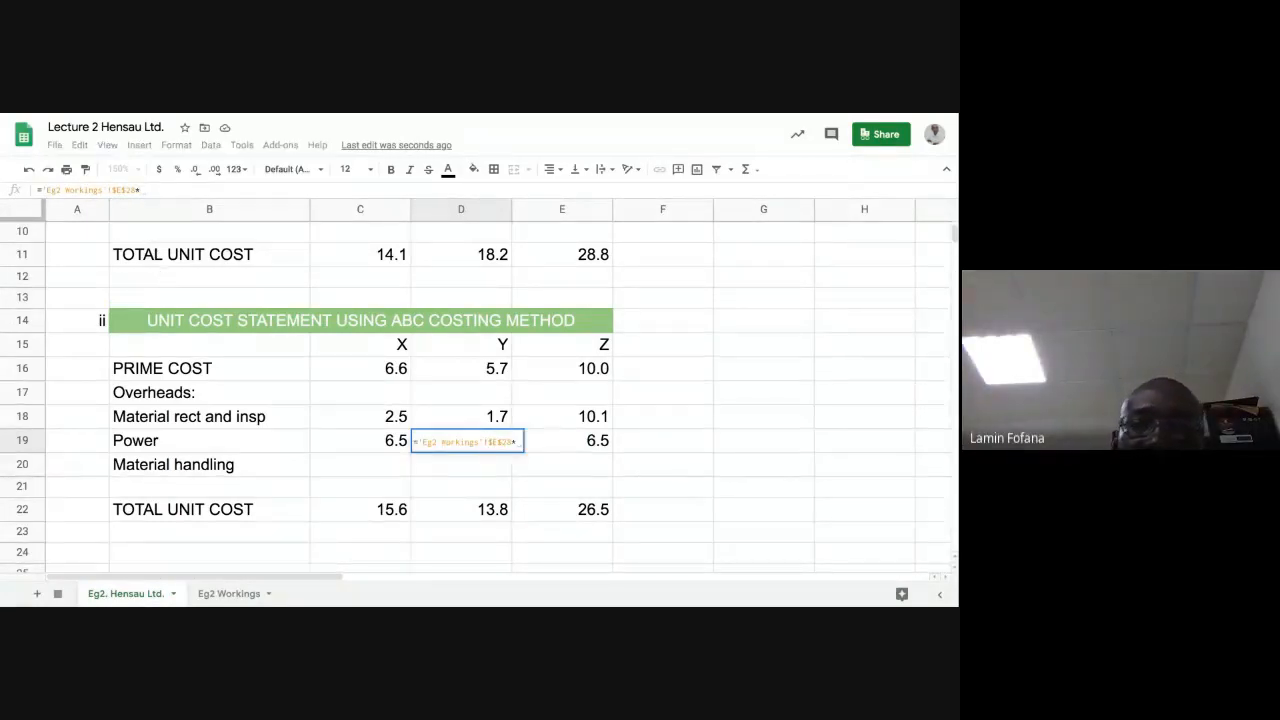
type("3")
key("Return")
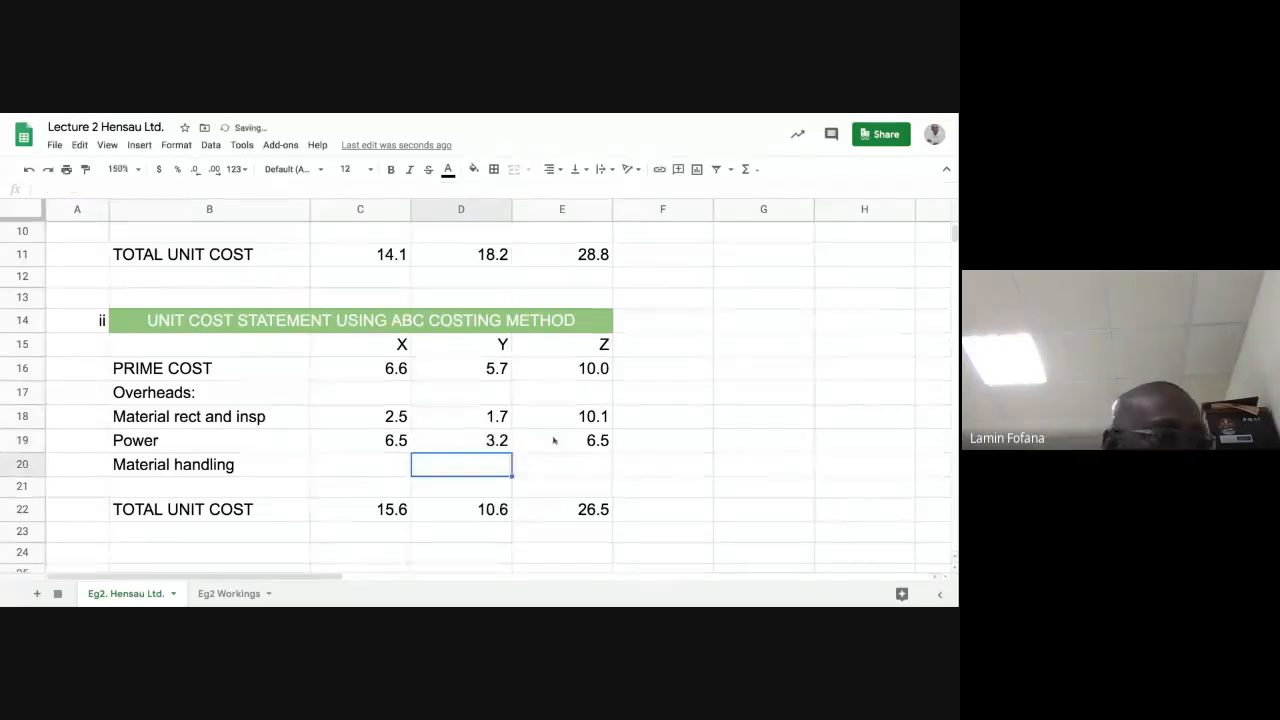
Change the drill operations multiplier in product Z's Power formula in E19 to 2
left_click(572, 446)
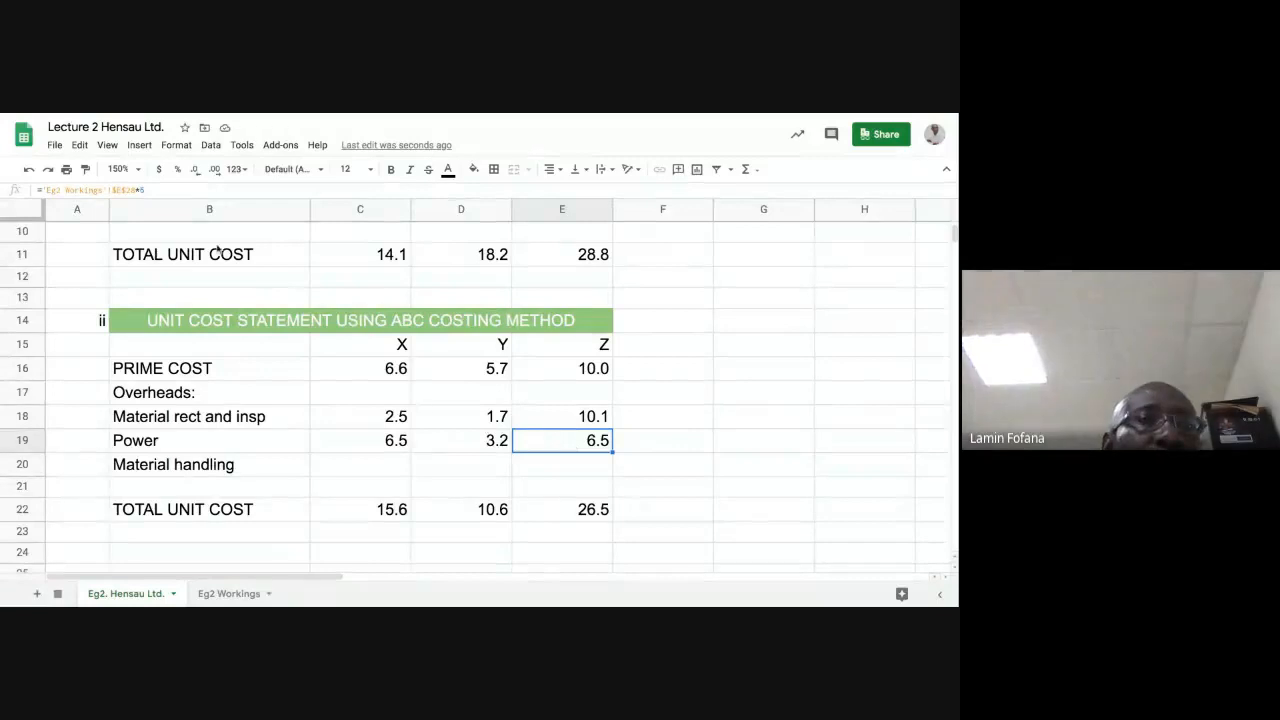
left_click(152, 194)
key("BackSpace")
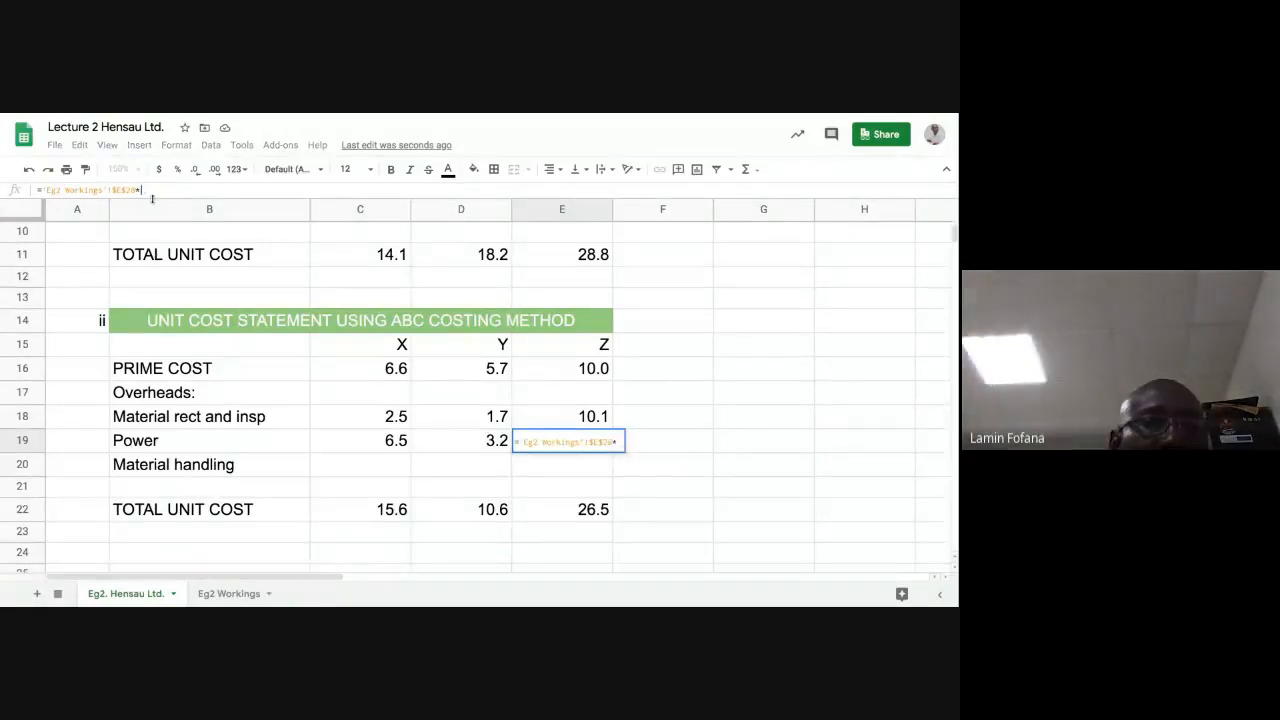
type("2")
key("Return")
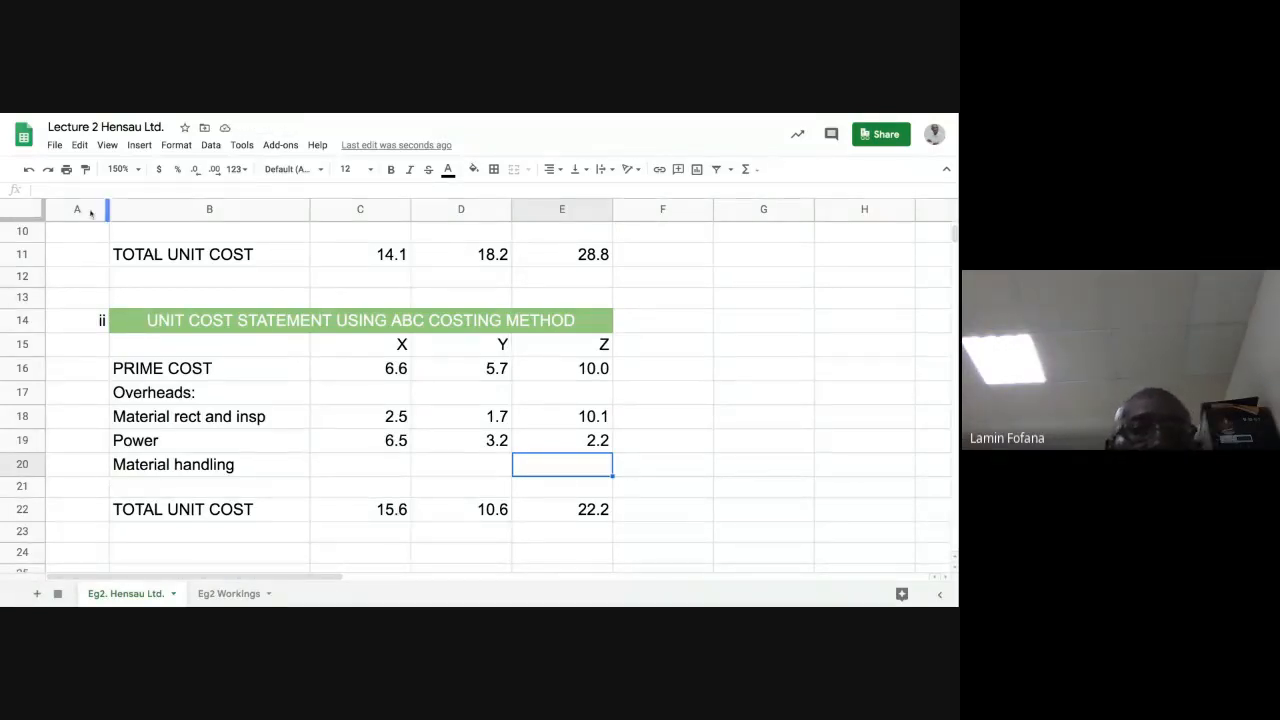
Check the Power overhead formulas for products X, Y and Z in C19, D19 and E19
left_click(339, 446)
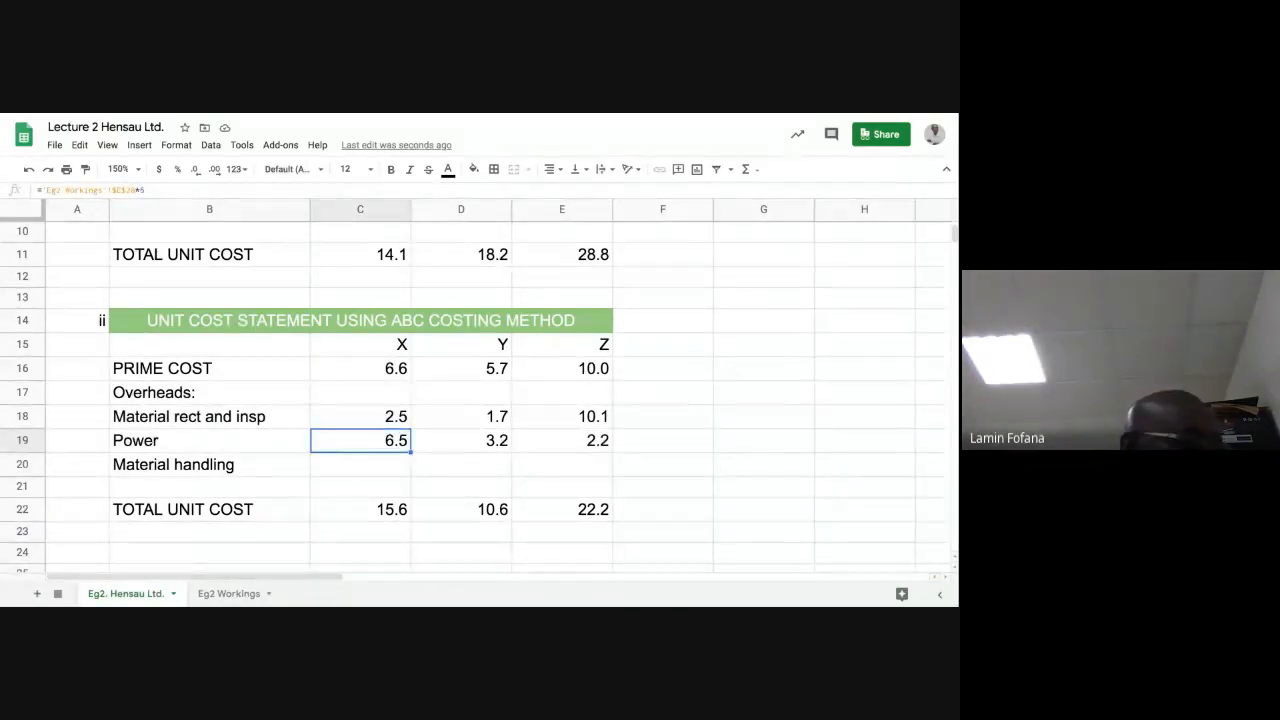
left_click(461, 441)
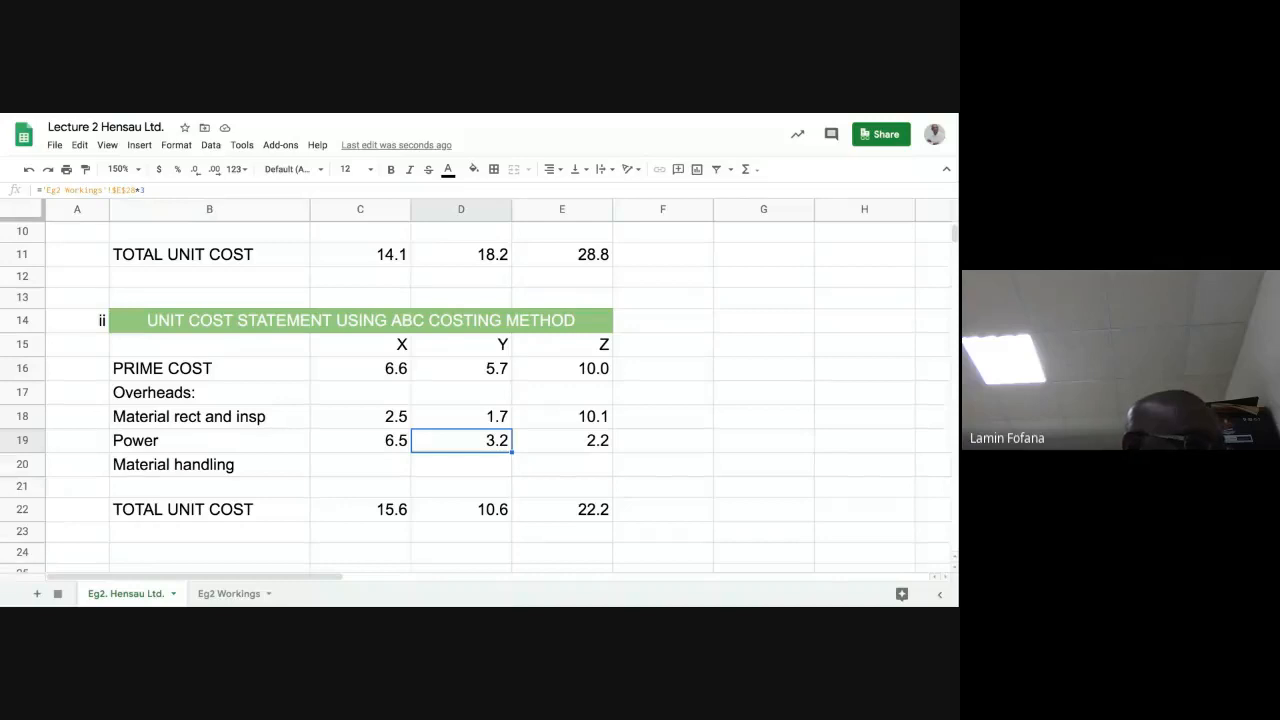
left_click(562, 441)
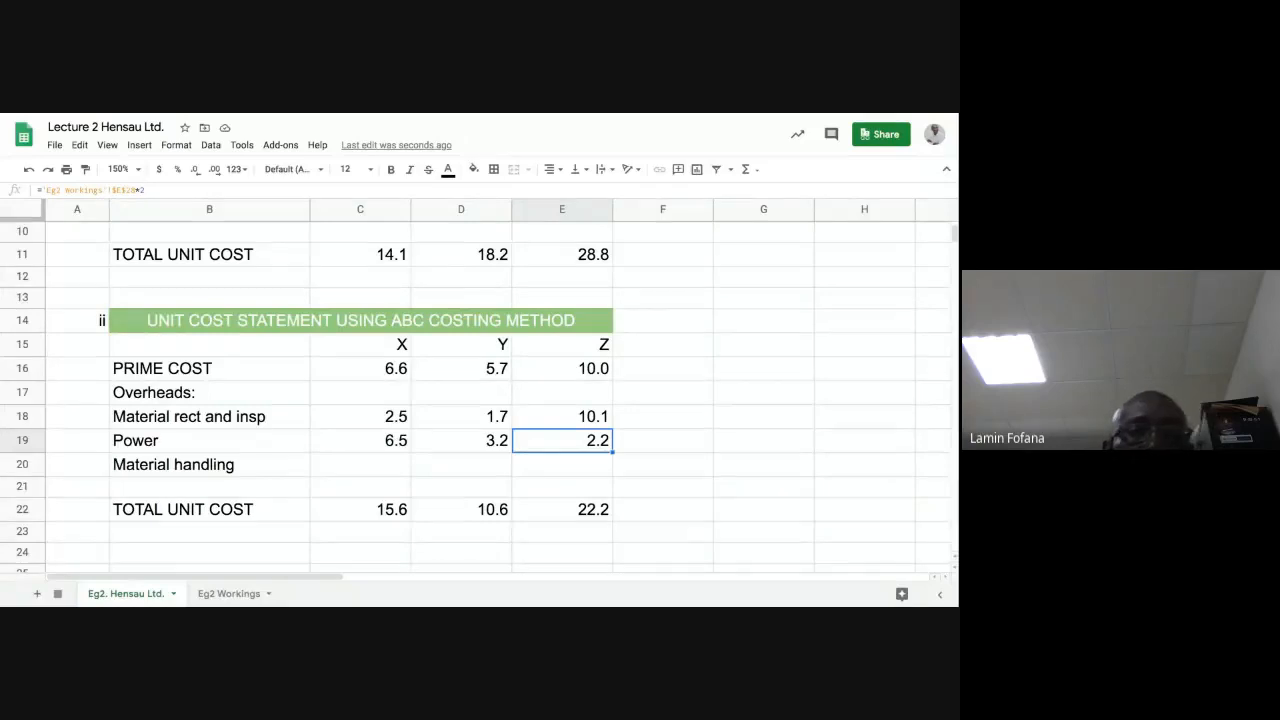
Enter ='Eg2 Workings'!$E$29*4 in C20 as product X's Material handling overhead per unit
left_click(352, 470)
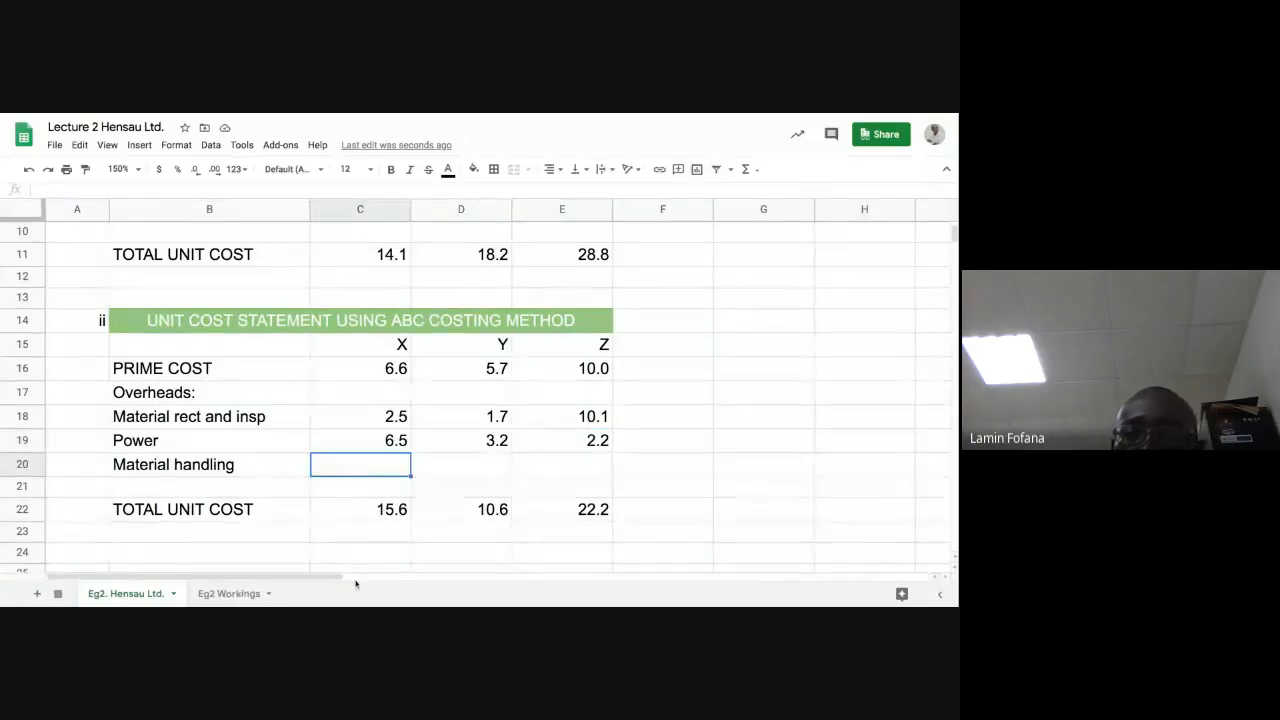
type("=")
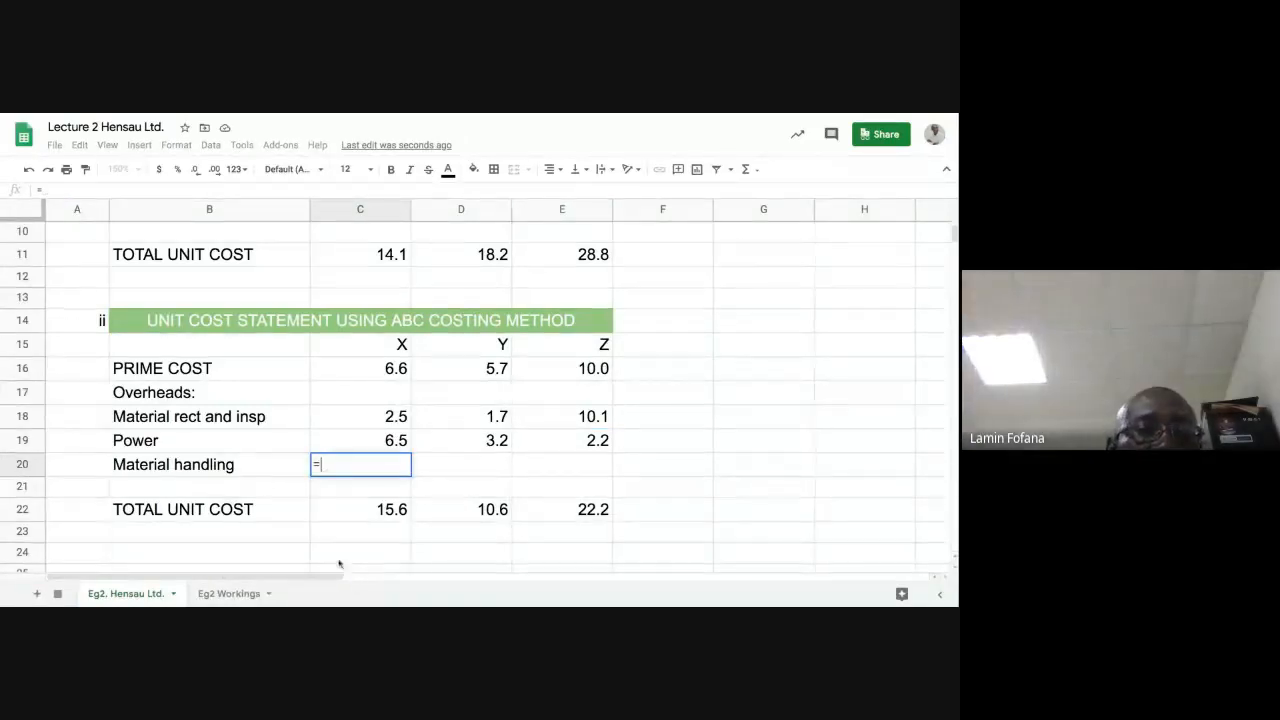
left_click(230, 594)
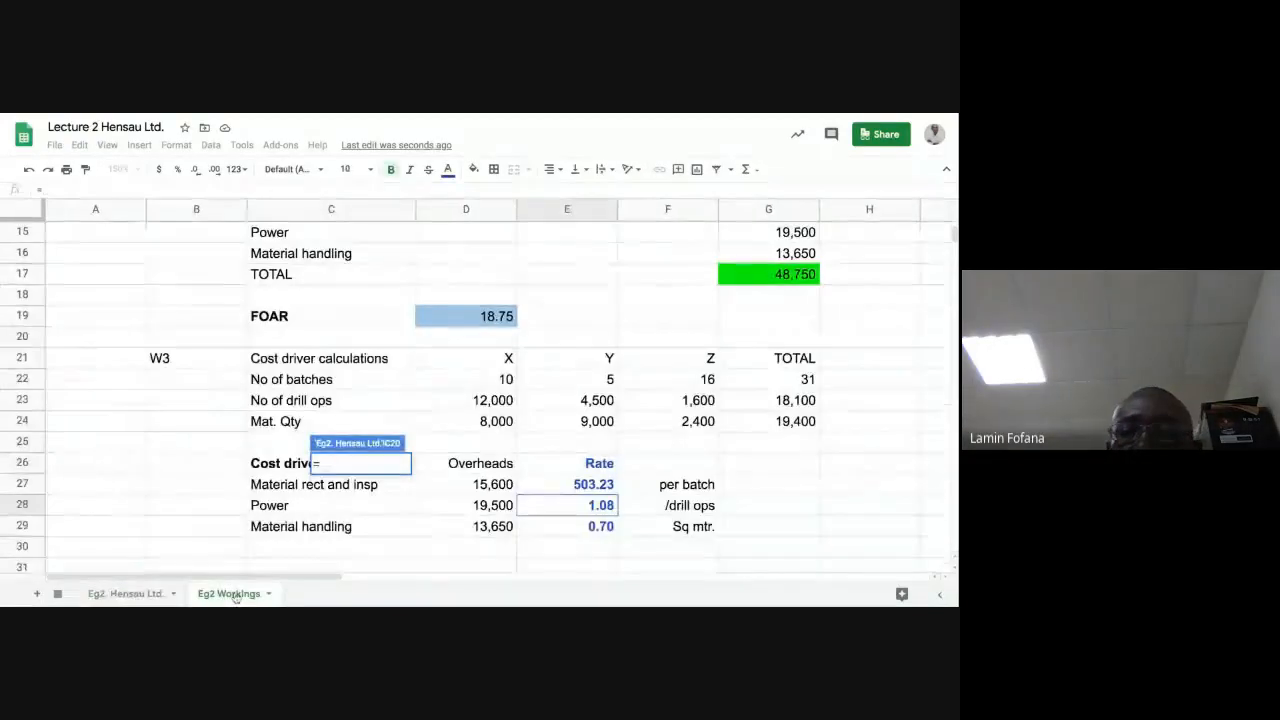
left_click(575, 530)
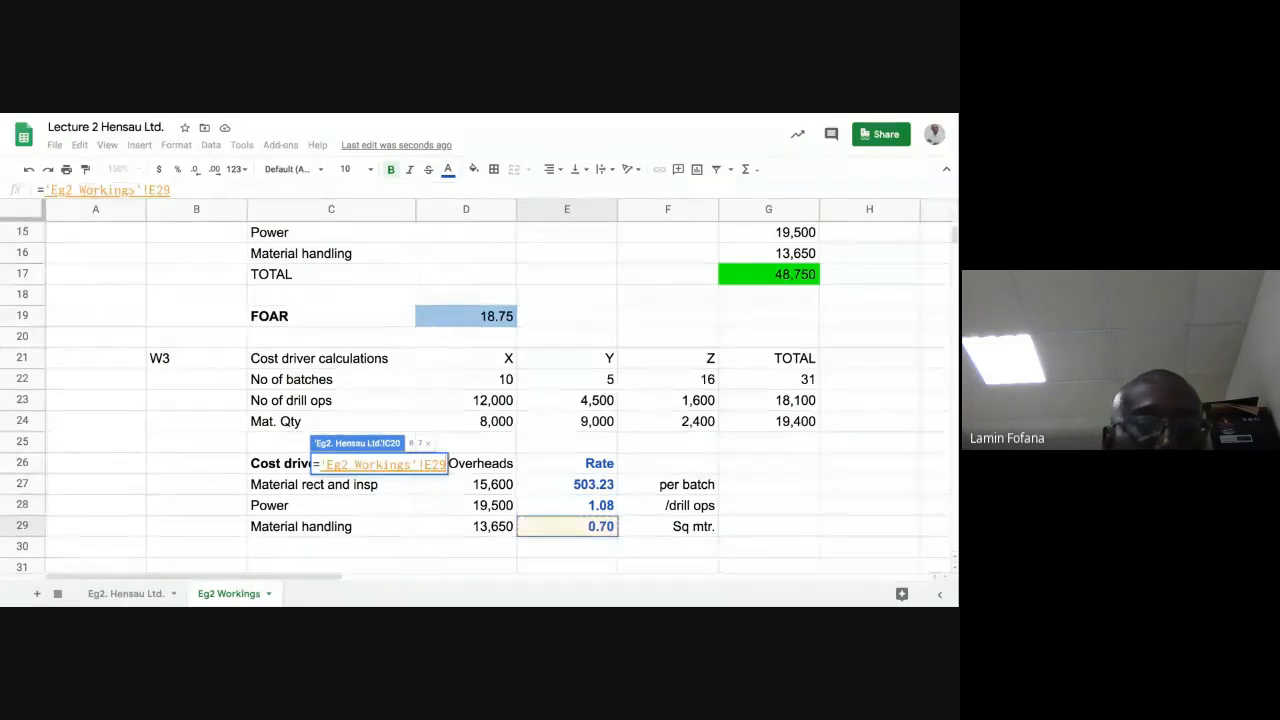
key("F4")
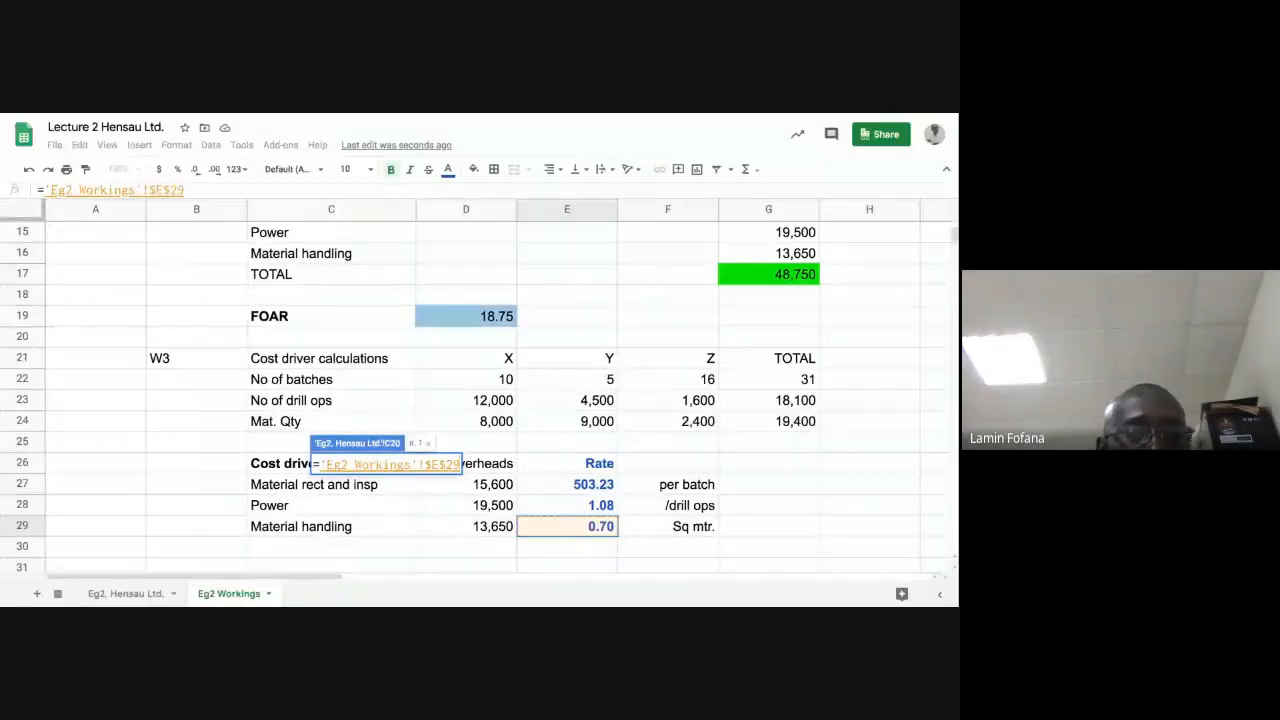
type("*")
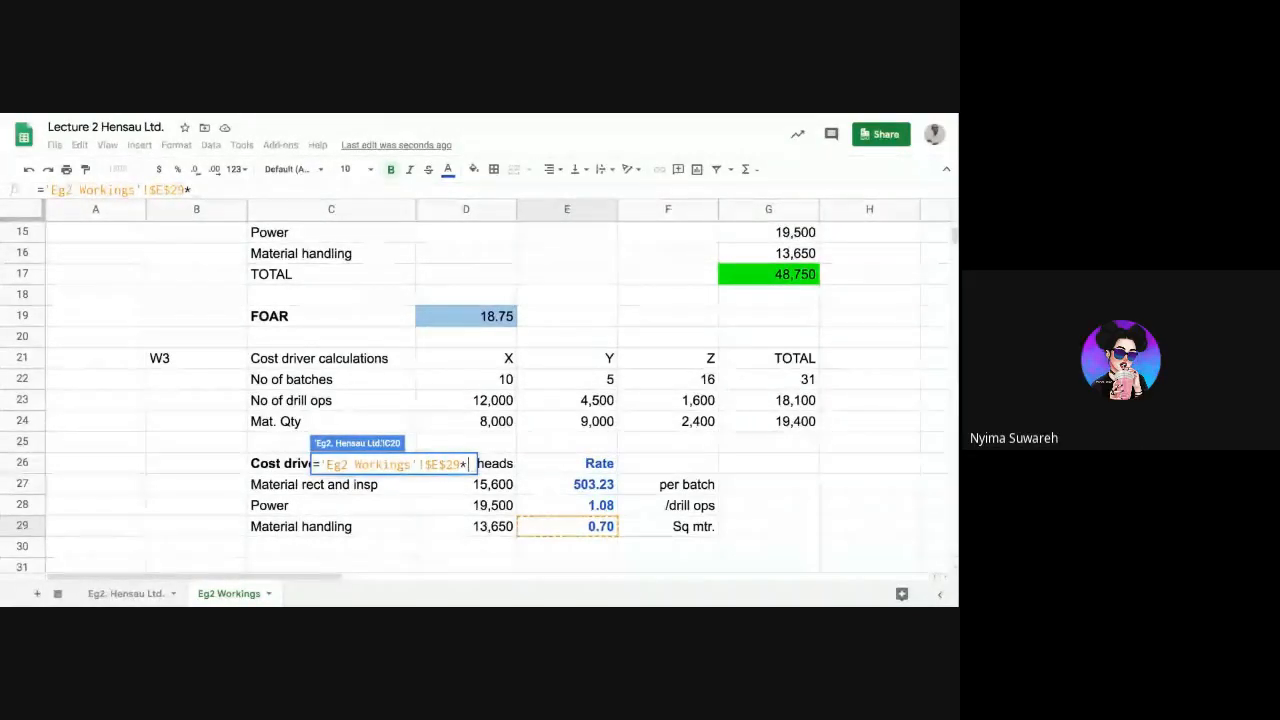
type("4")
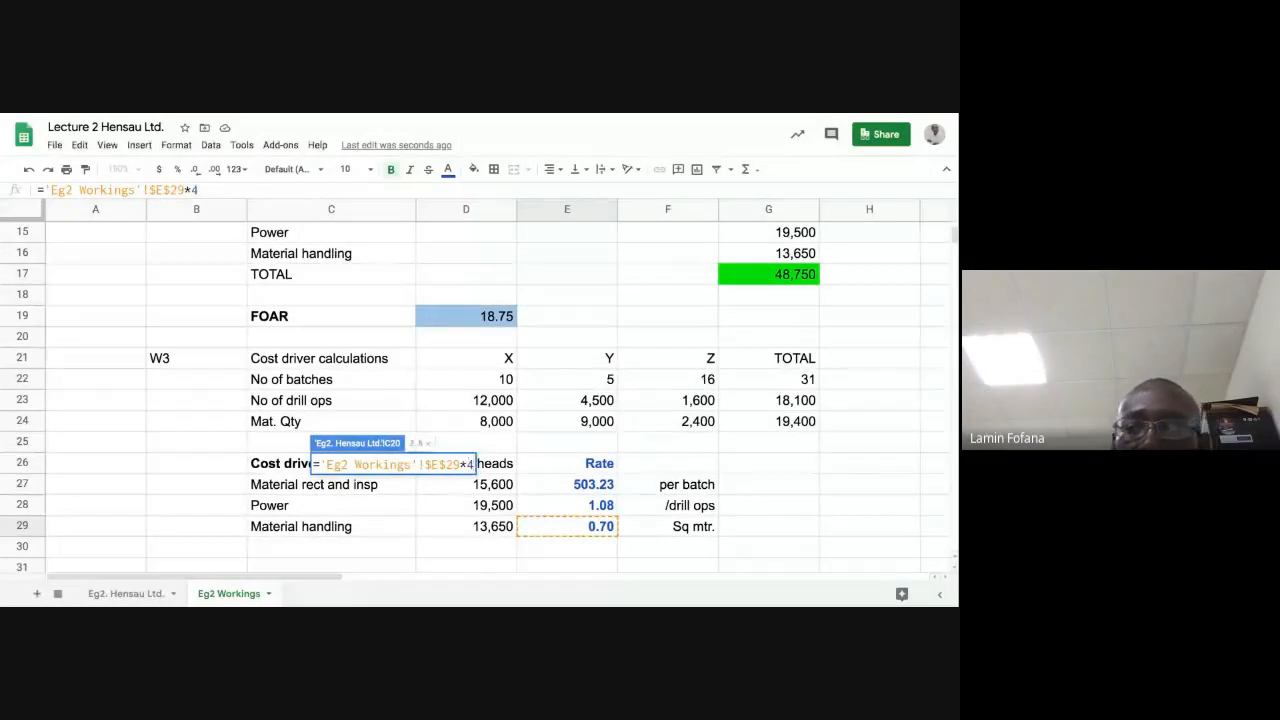
key("Return")
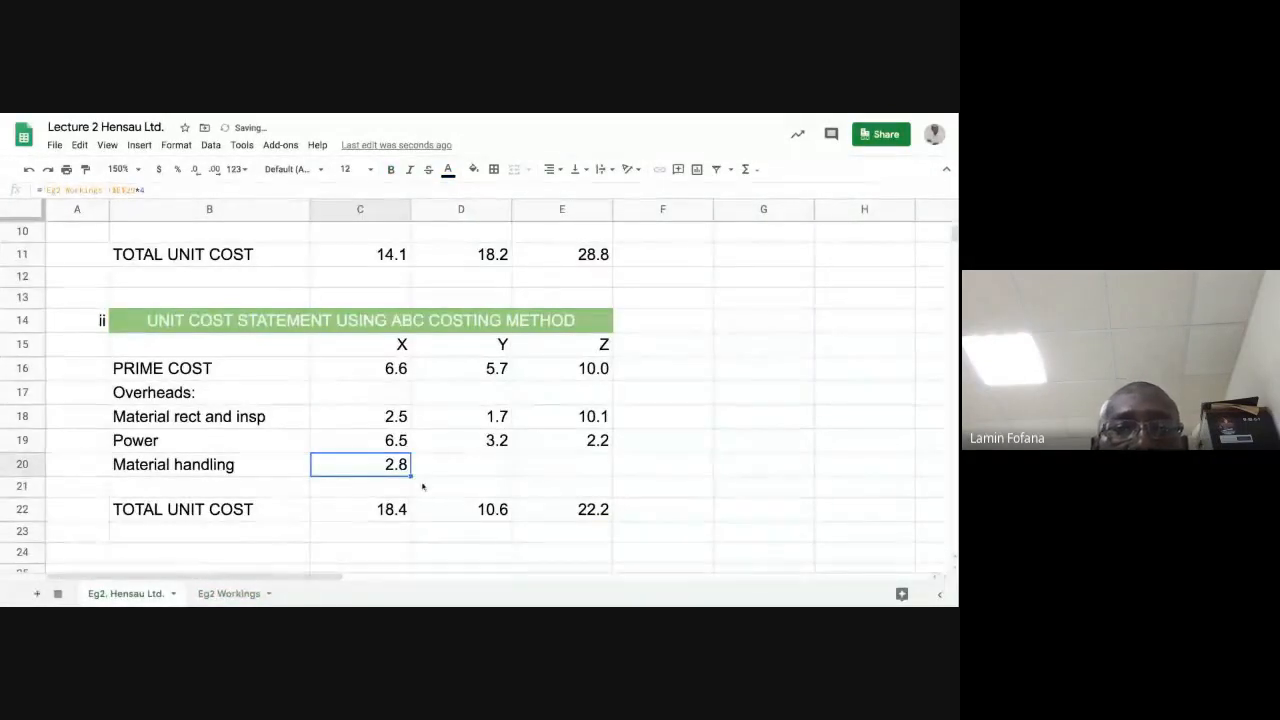
Fill the Material handling formula from C20 across to D20:E20, and change product Y's material quantity multiplier in D20 to 6
left_click_drag(411, 477, 553, 472)
left_click(482, 468)
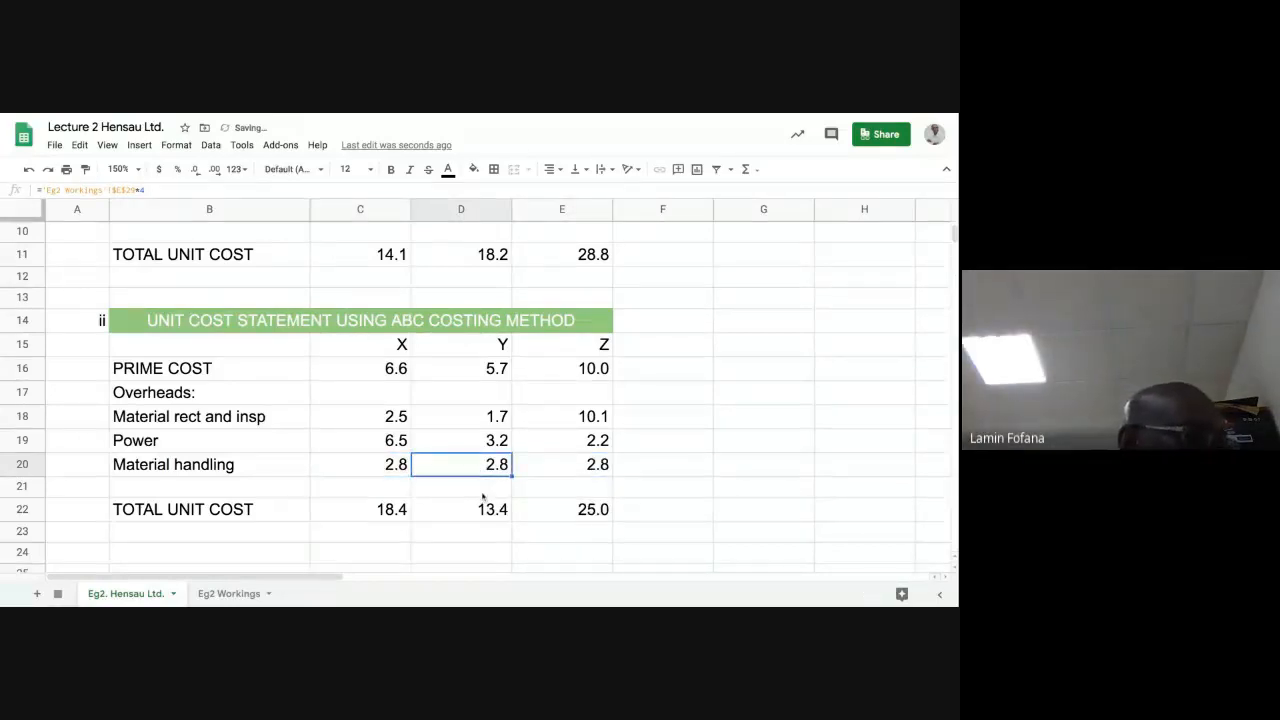
left_click(141, 190)
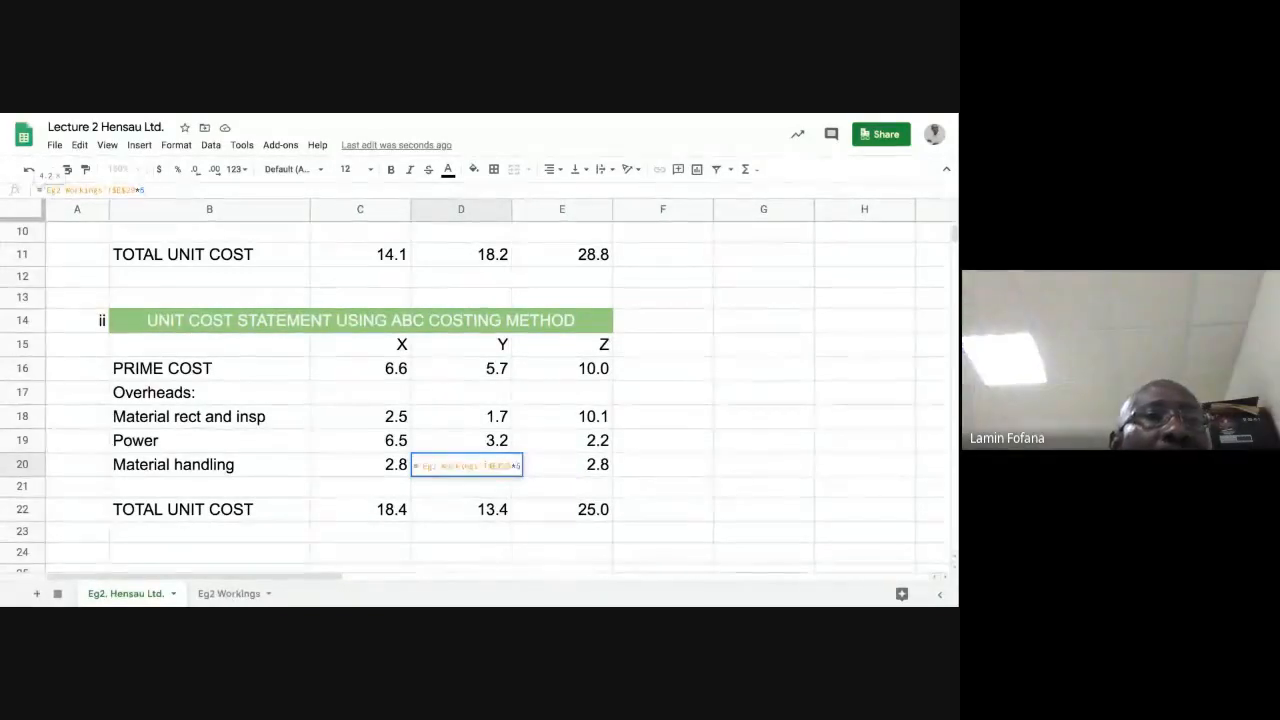
key("Return")
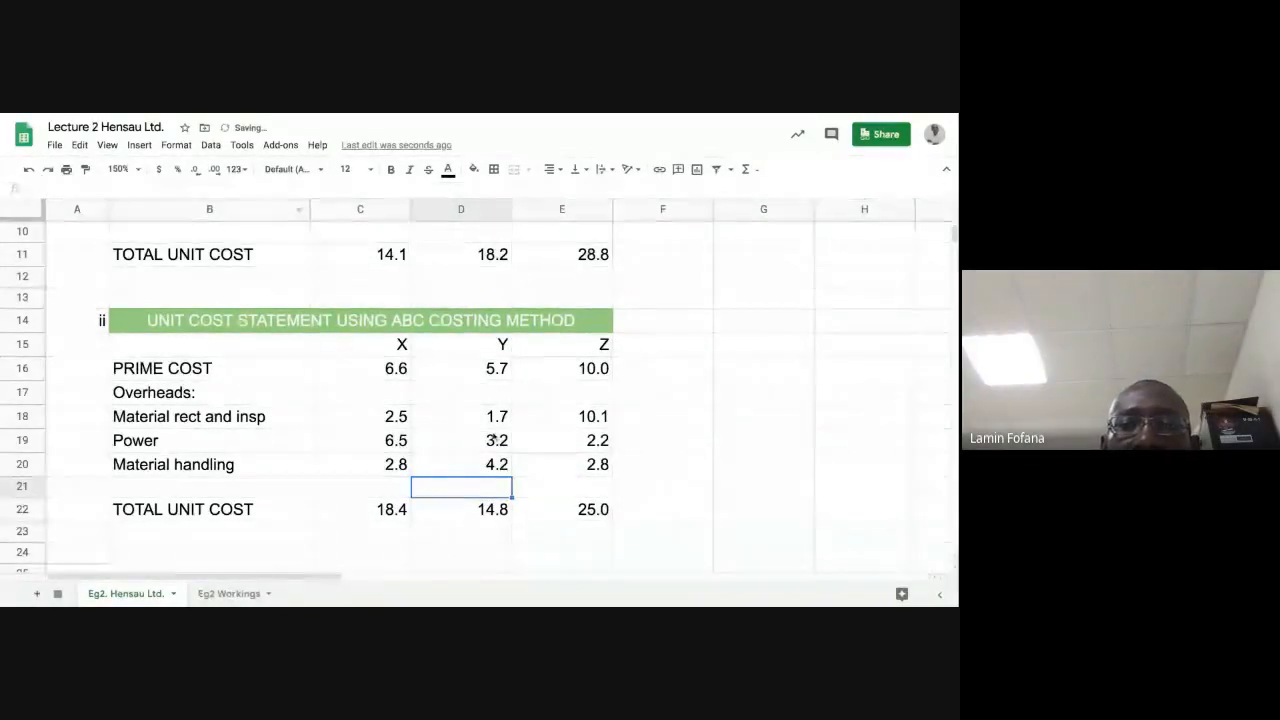
Change the material quantity multiplier in product Z's Material handling formula in E20 to 3
left_click(555, 463)
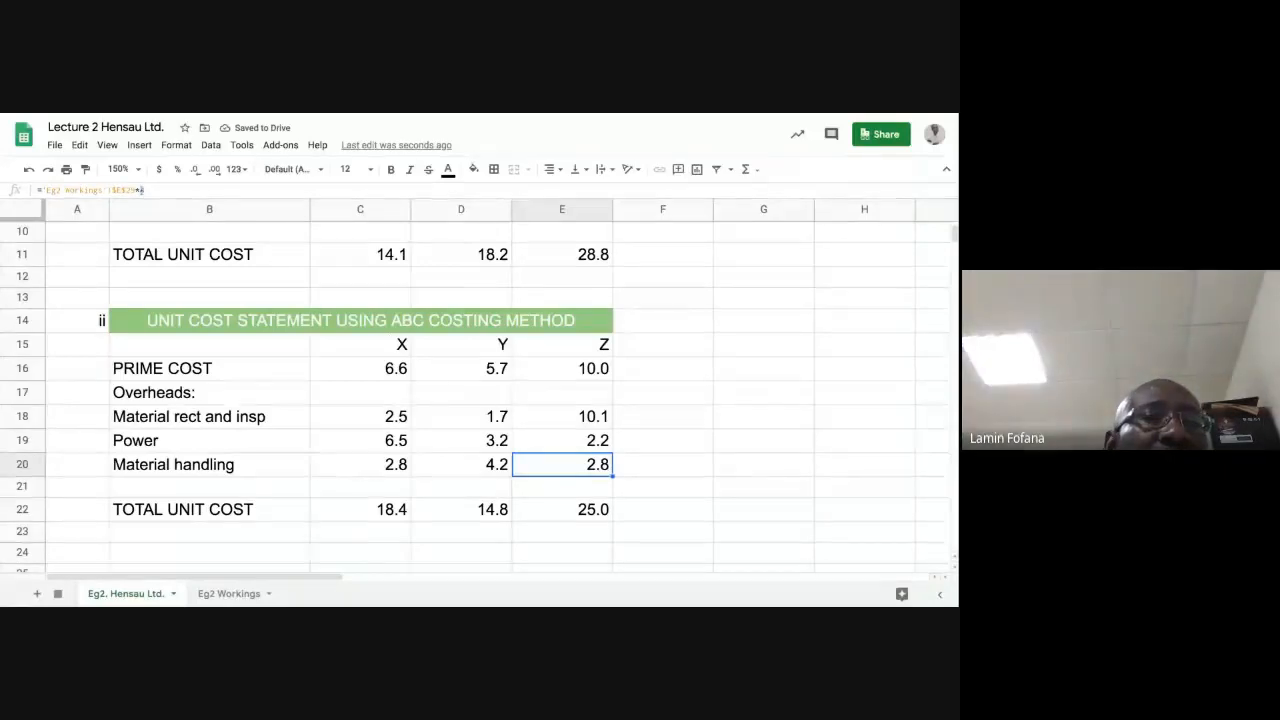
double_click(140, 190)
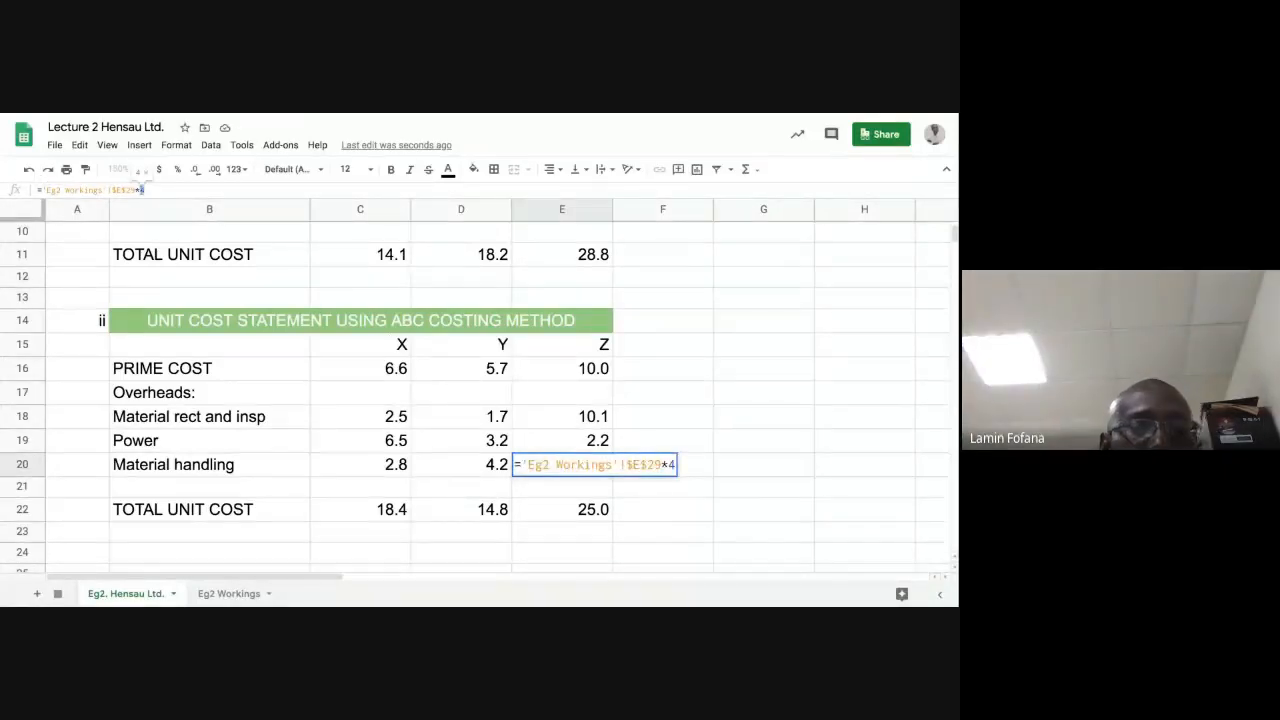
type("3")
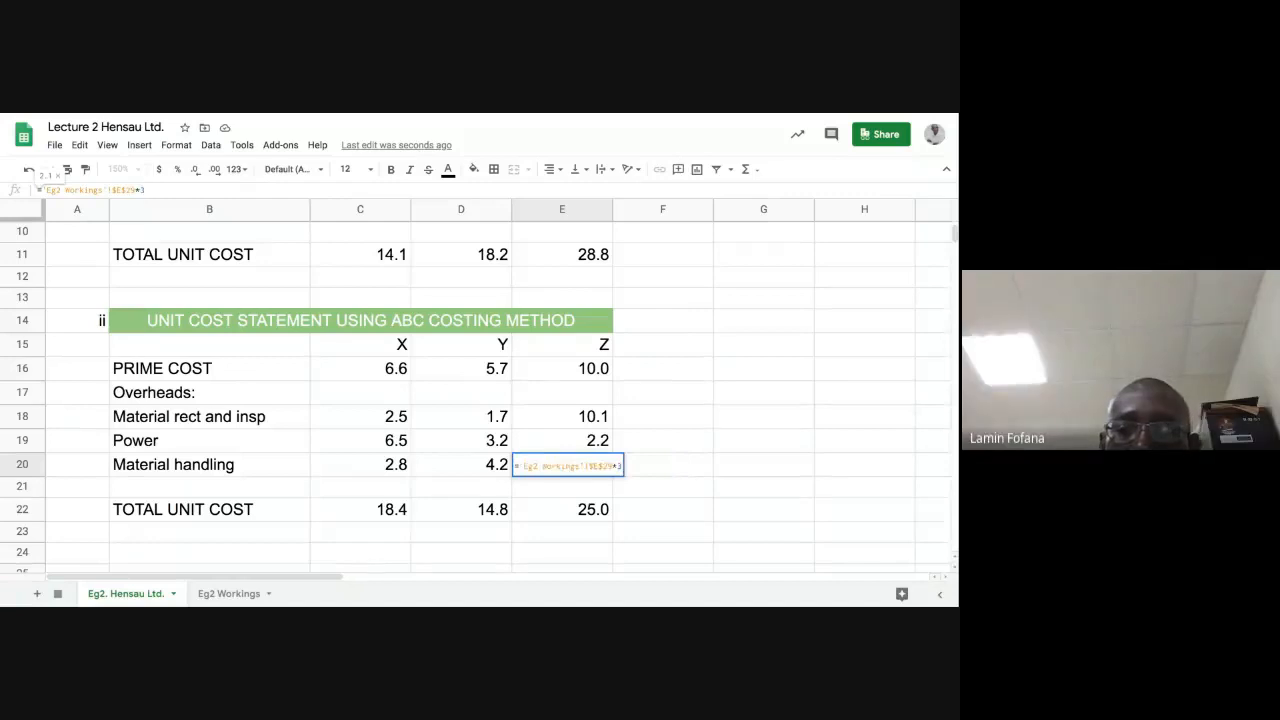
key("Return")
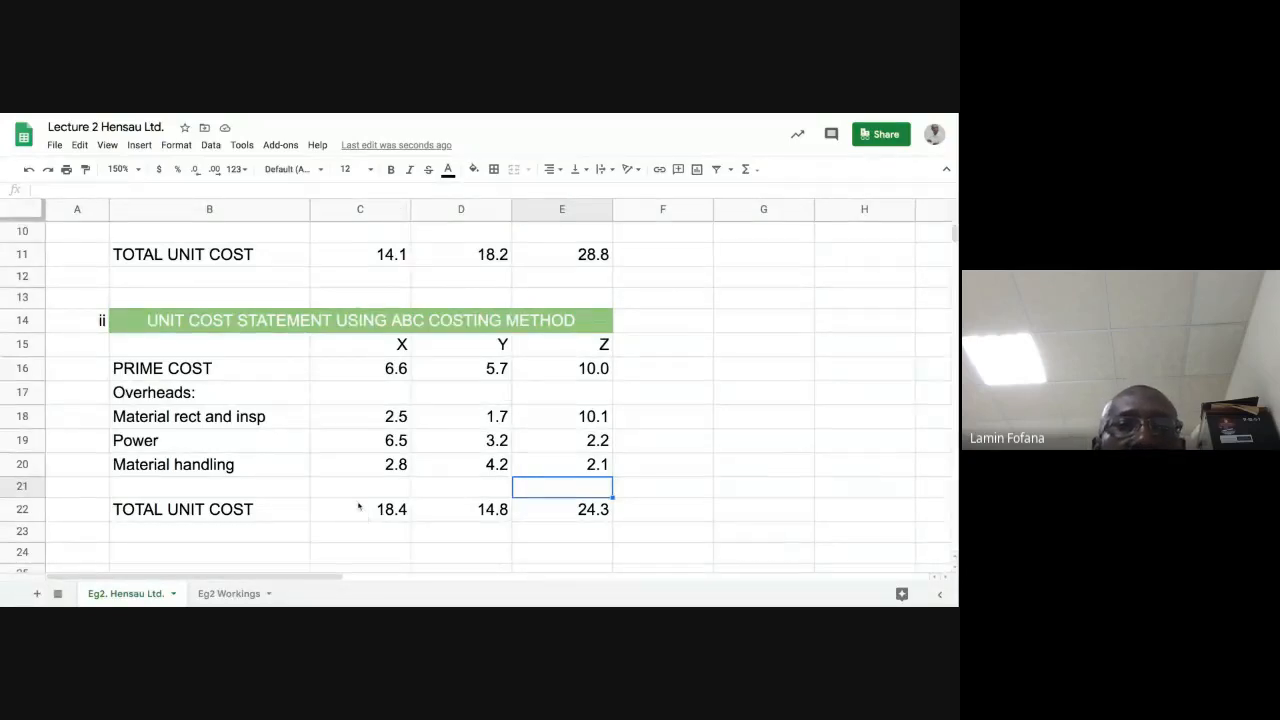
Compare the TOTAL UNIT COST figures of the absorption costing statement in C11:E11 with those of the ABC statement in C22:E22
scroll(358, 506, "up", 5)
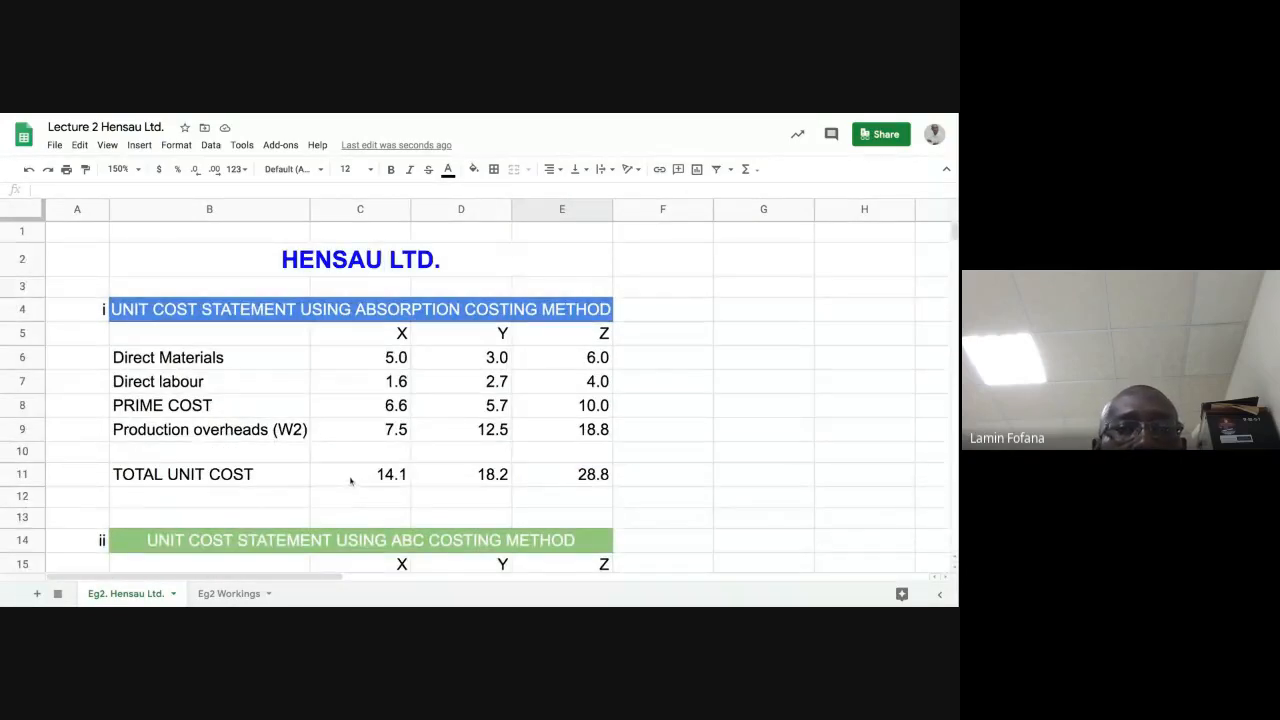
scroll(350, 481, "down", 5)
scroll(350, 481, "up", 5)
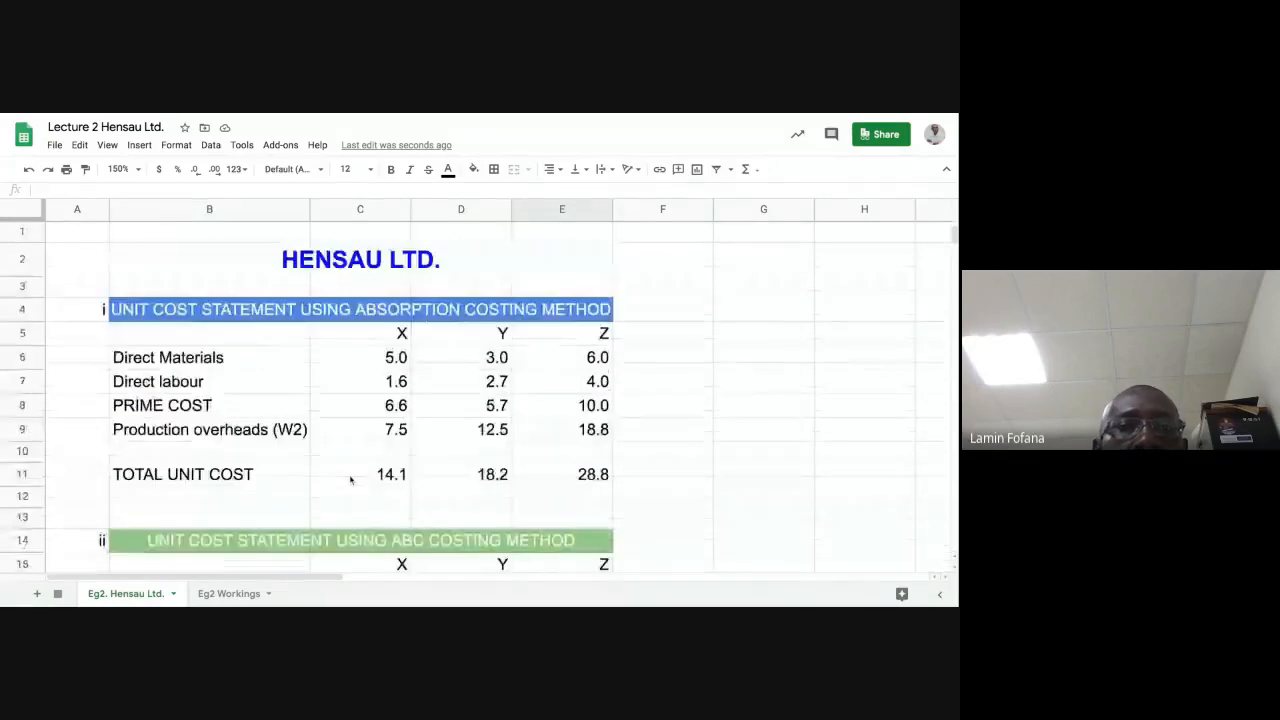
scroll(357, 460, "down", 5)
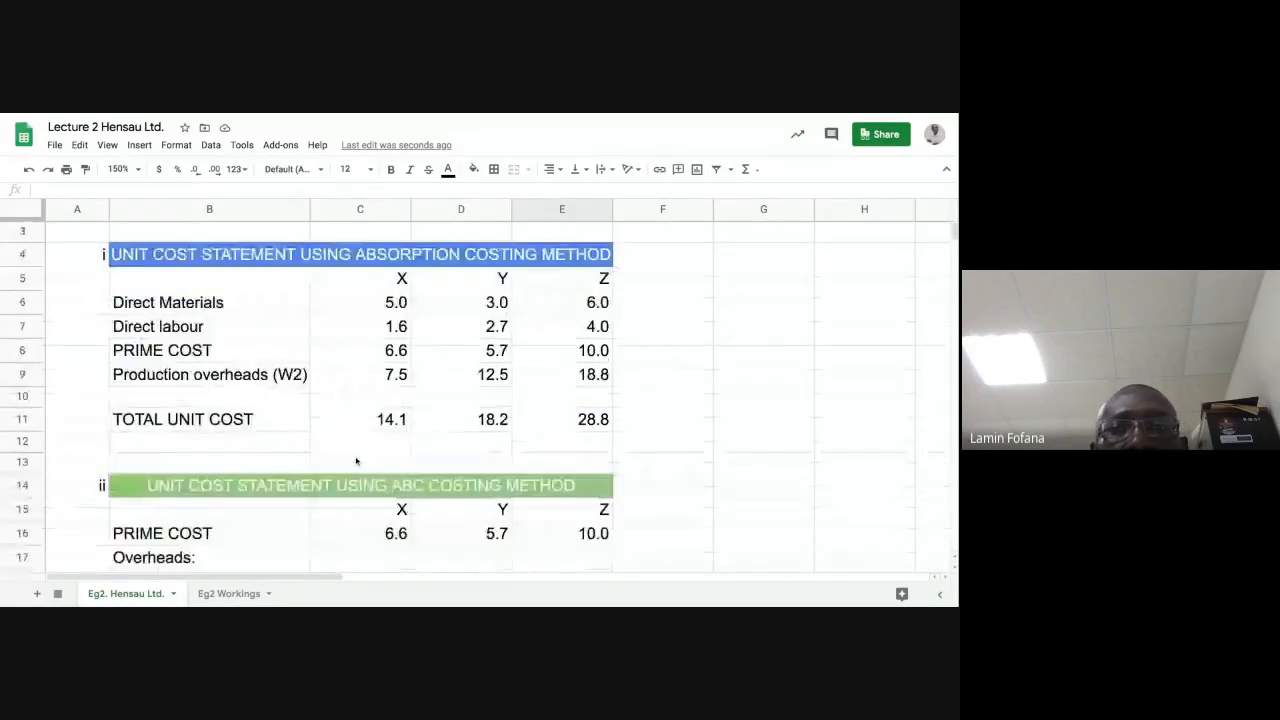
scroll(358, 458, "up", 5)
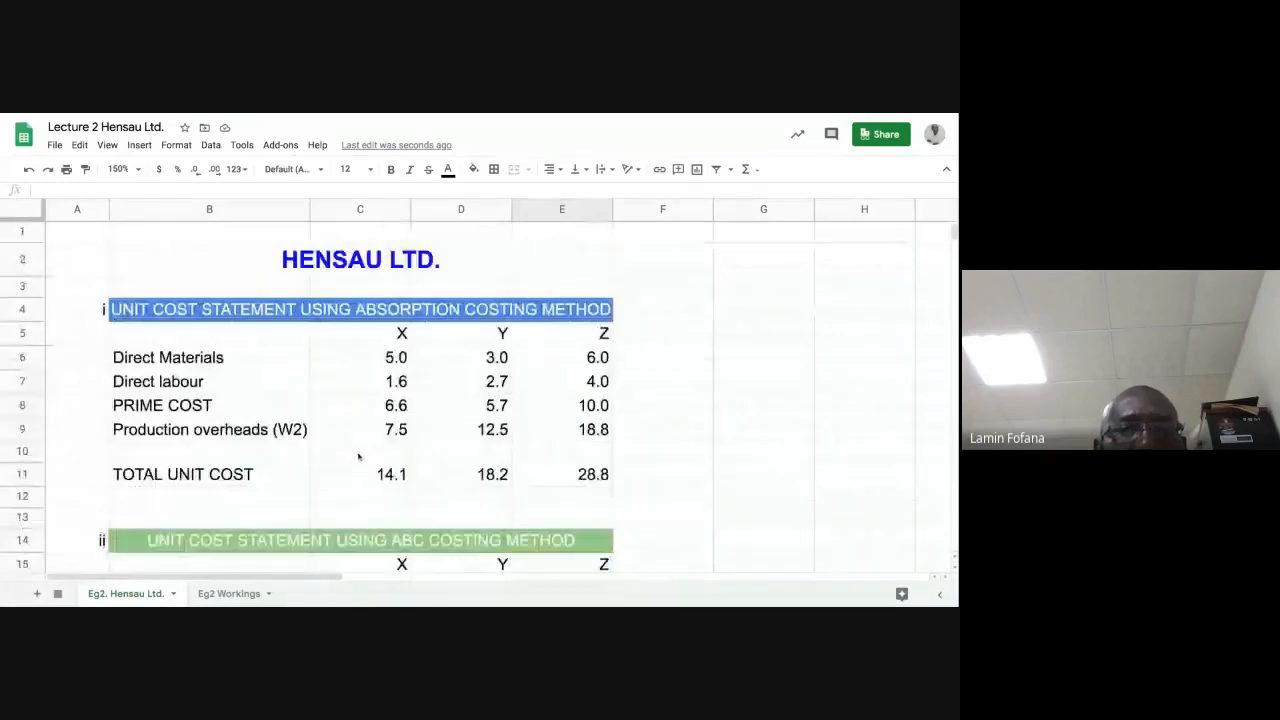
scroll(358, 457, "down", 2)
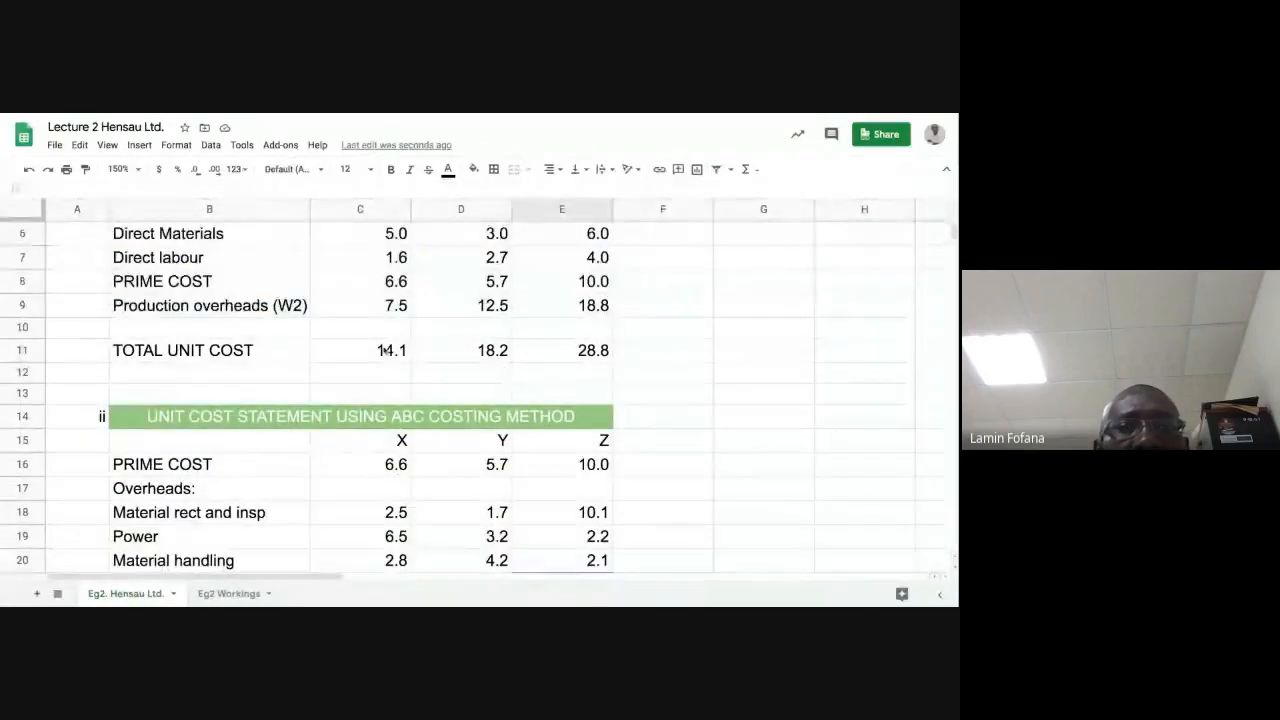
left_click(383, 350)
key("shift+Right")
key("shift+Right")
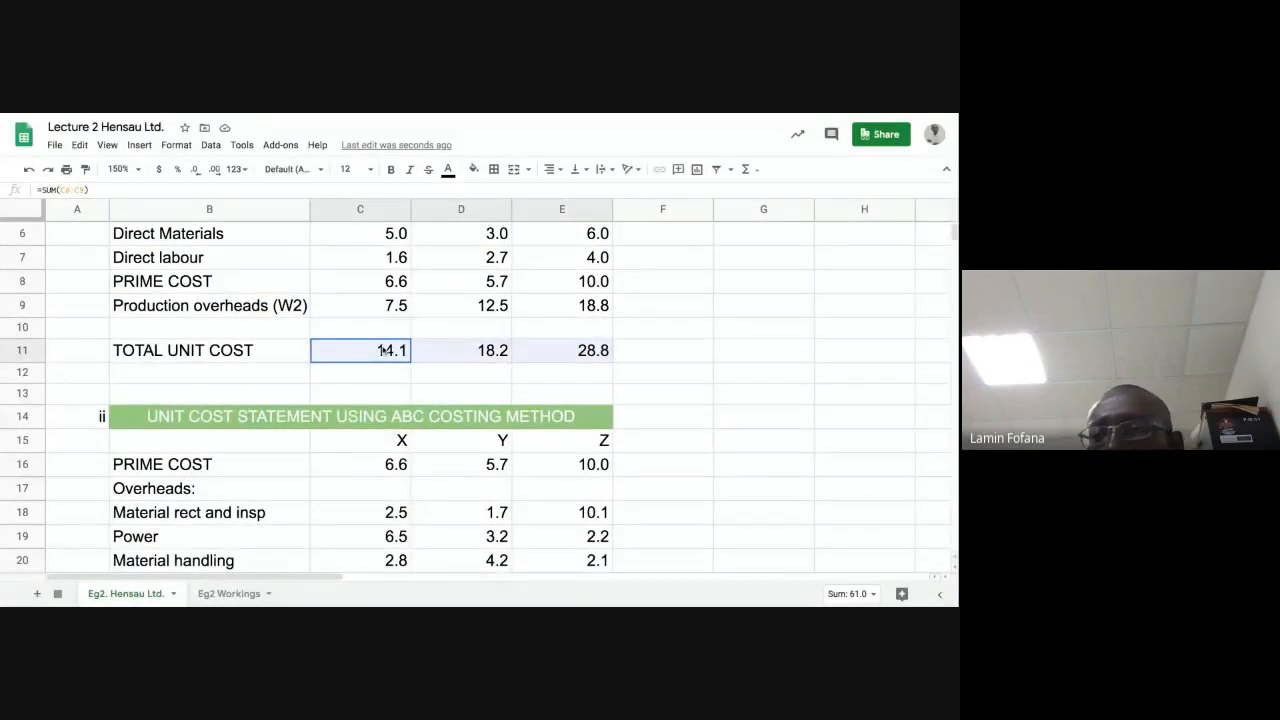
scroll(651, 360, "down", 3)
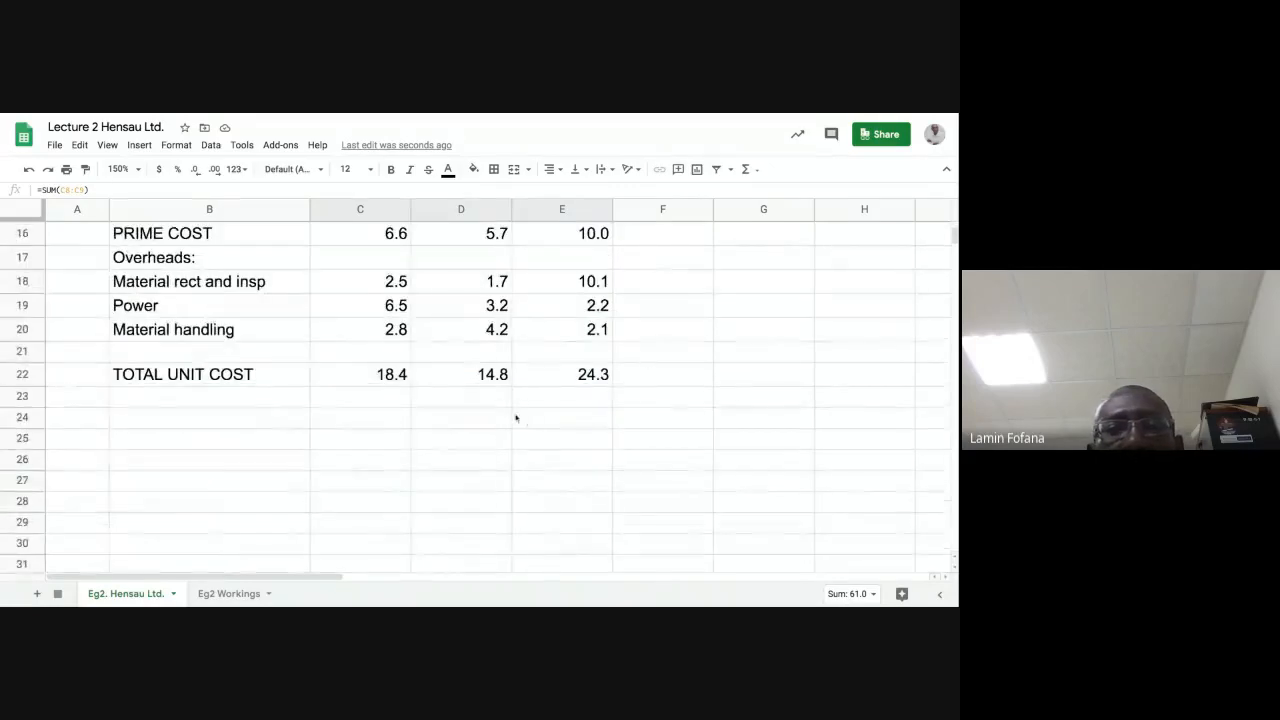
left_click(372, 381)
key("shift+Right")
key("shift+Right")
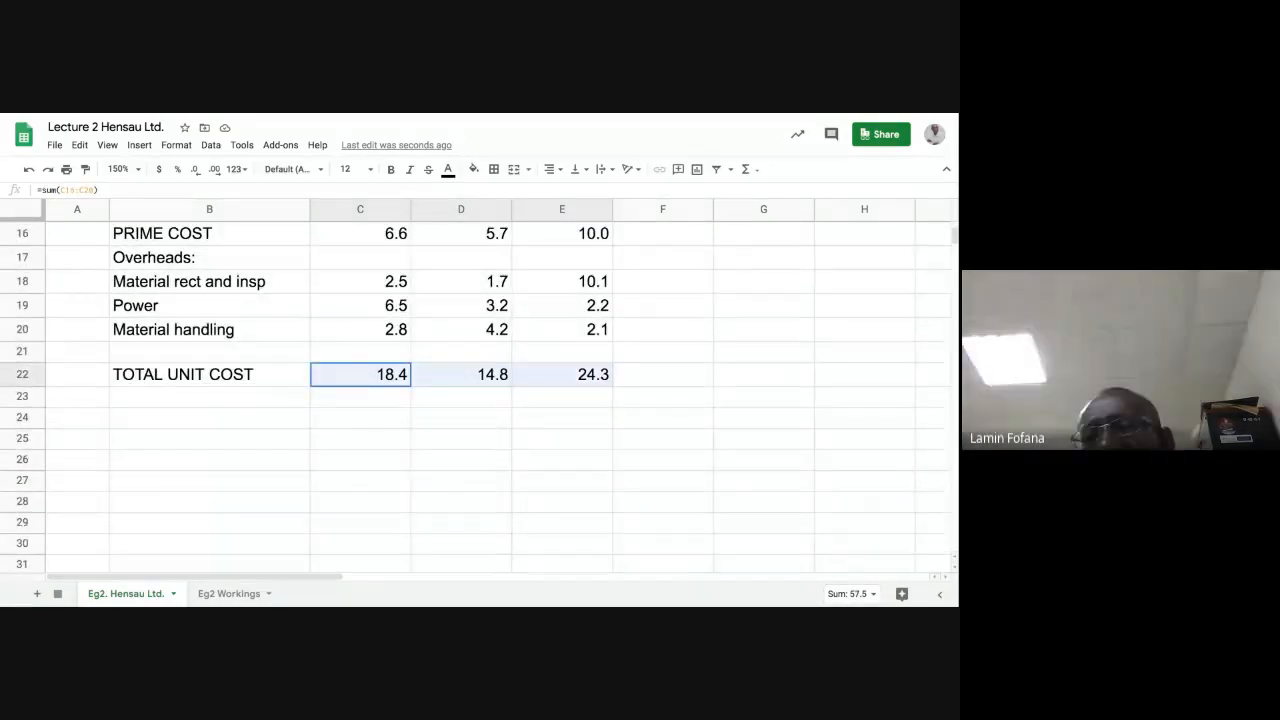
left_click(666, 374)
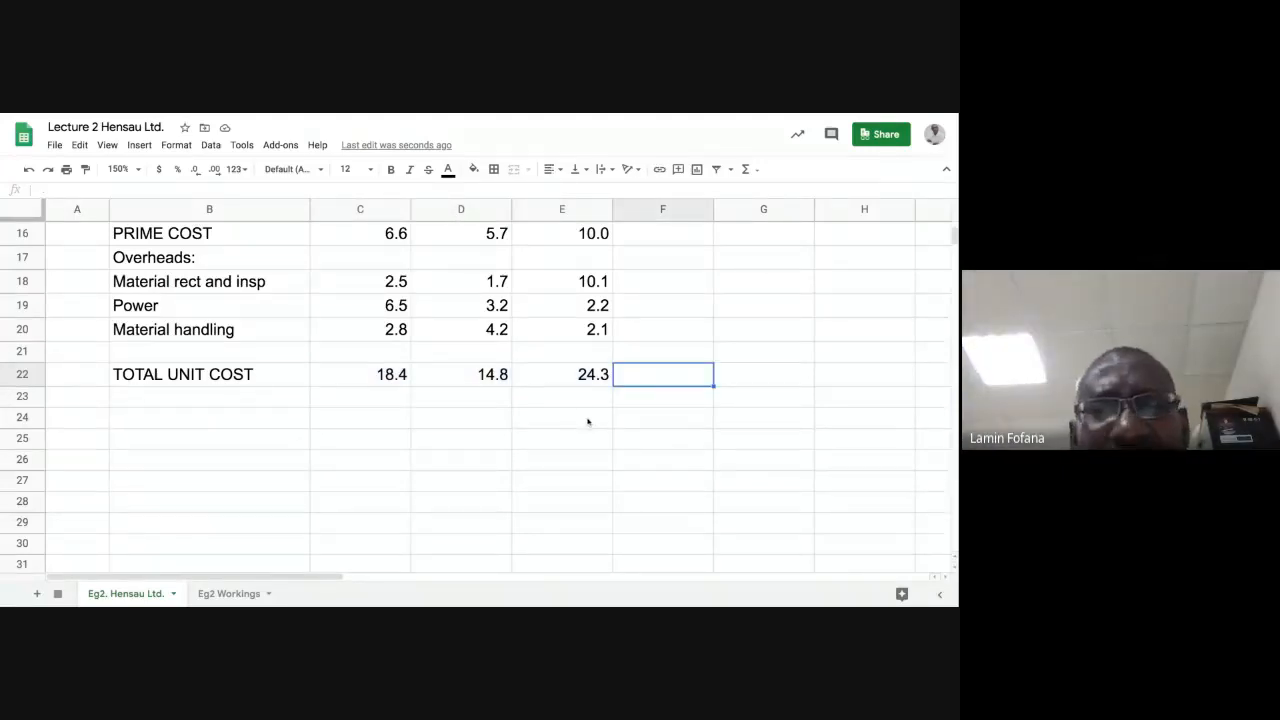
Review the prime cost and overhead lines of the ABC statement against the absorption costing statement, including product X's values in C16, C18 and C19
scroll(470, 395, "up", 2)
scroll(470, 395, "up", 2)
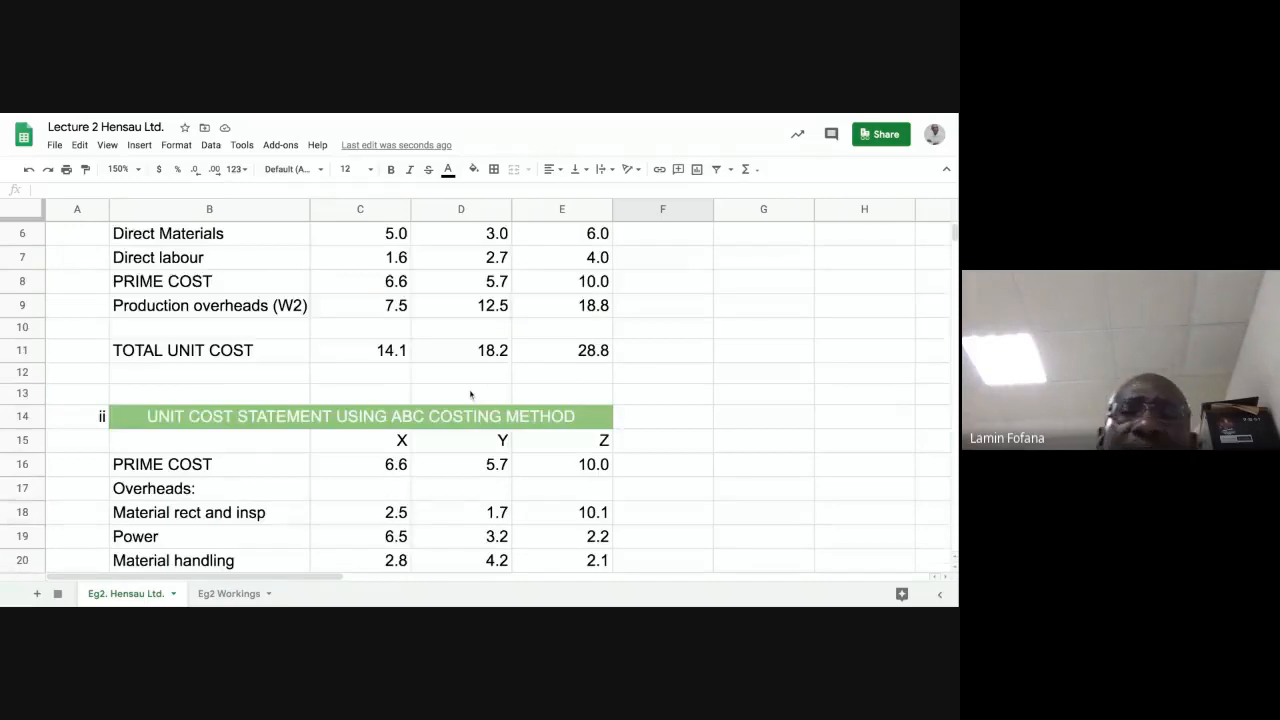
scroll(414, 380, "down", 4)
scroll(303, 323, "up", 5)
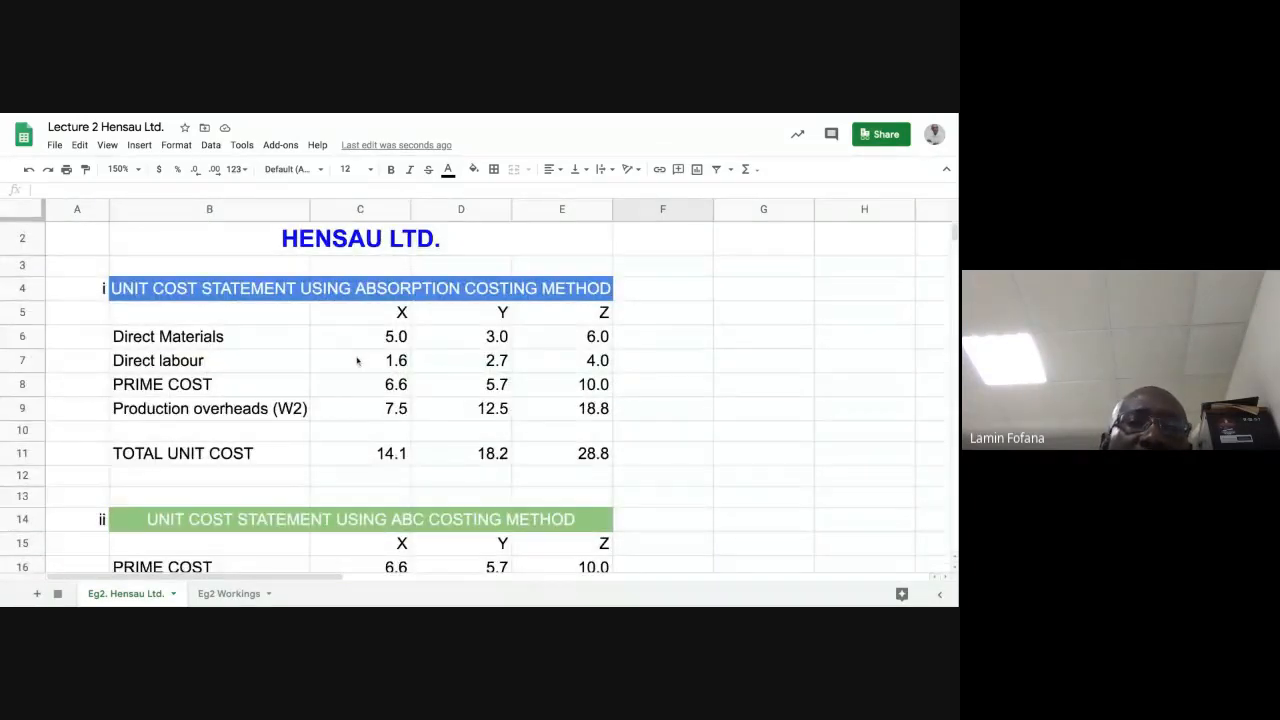
scroll(354, 370, "down", 3)
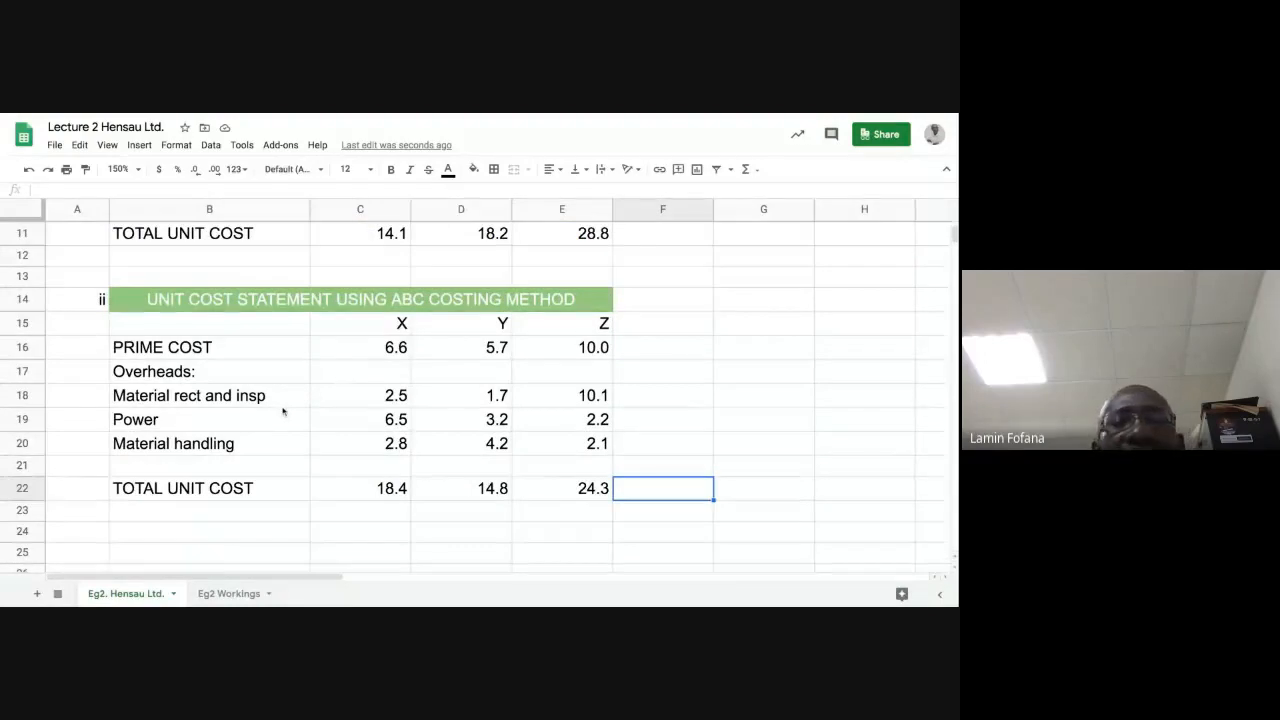
left_click(366, 349)
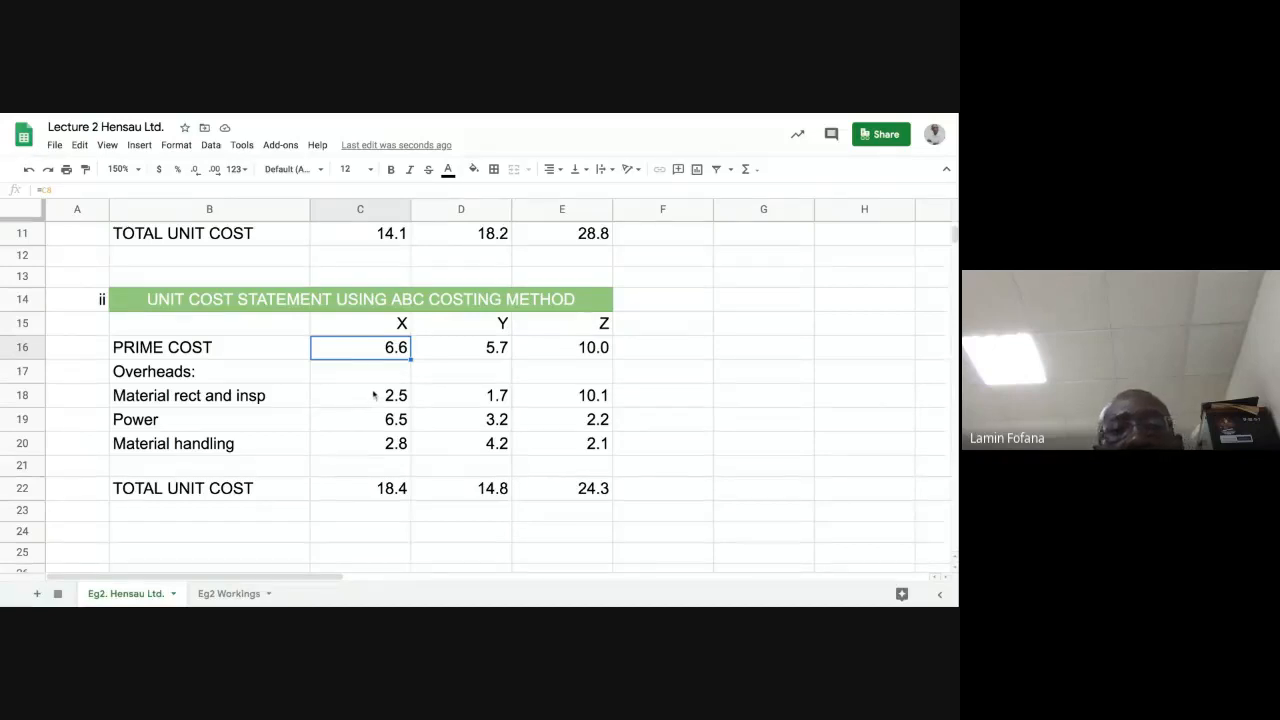
left_click(374, 396)
left_click(372, 425)
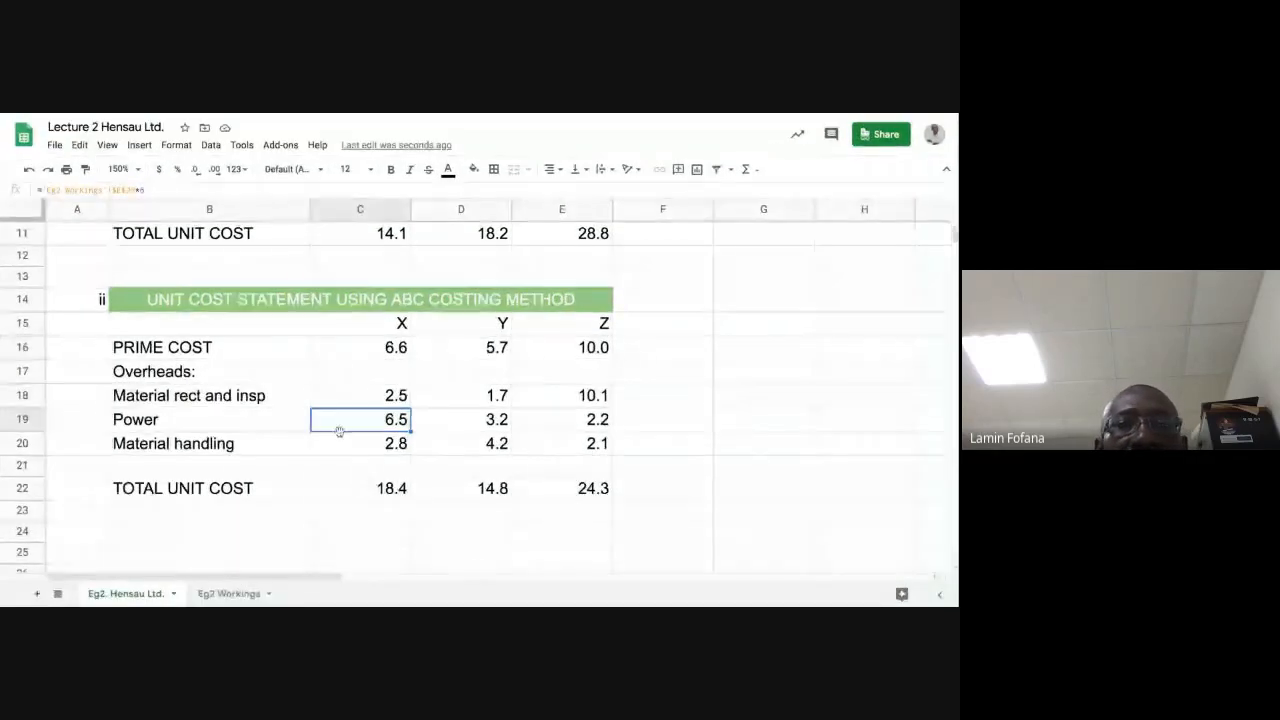
scroll(326, 398, "up", 3)
scroll(326, 398, "down", 3)
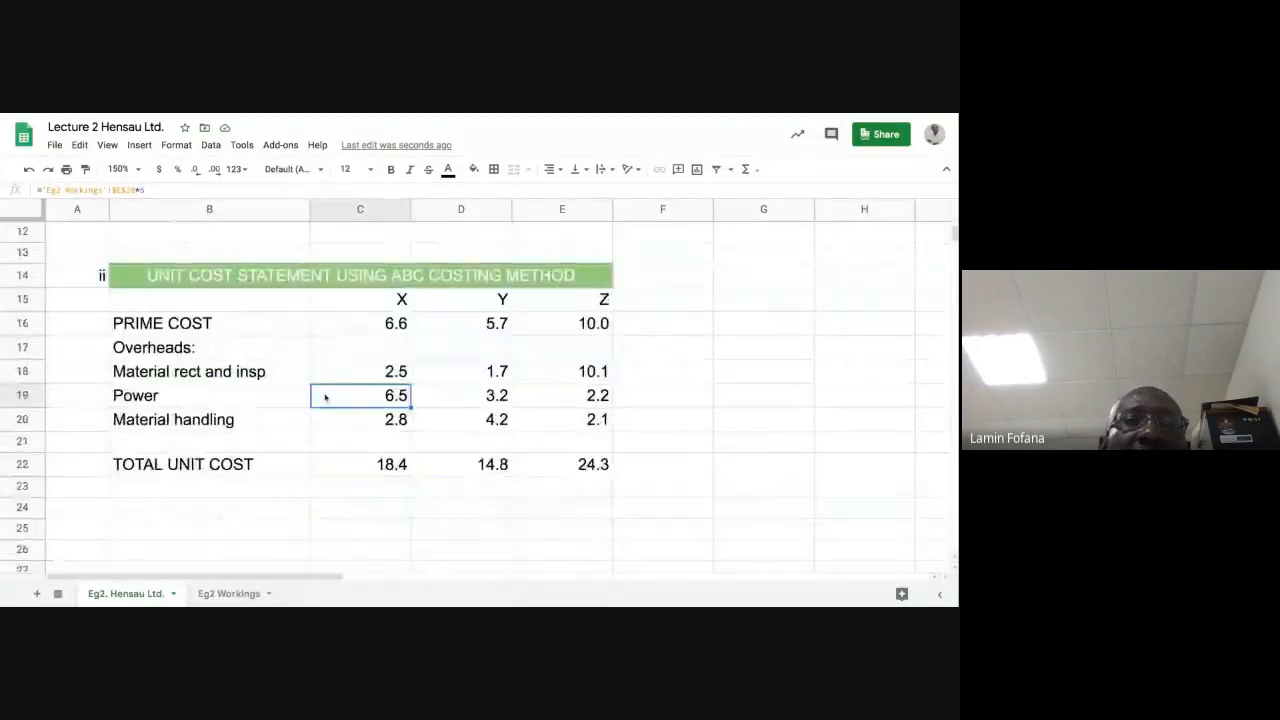
scroll(325, 398, "up", 3)
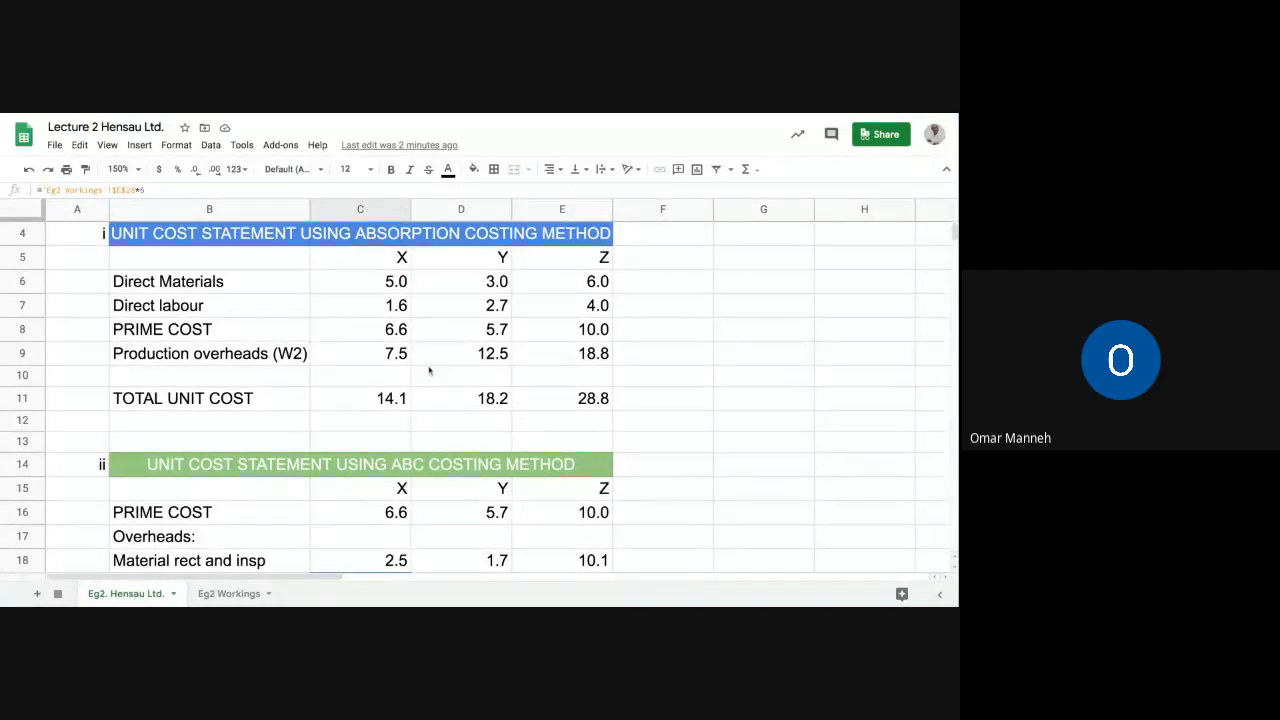
scroll(429, 371, "down", 2)
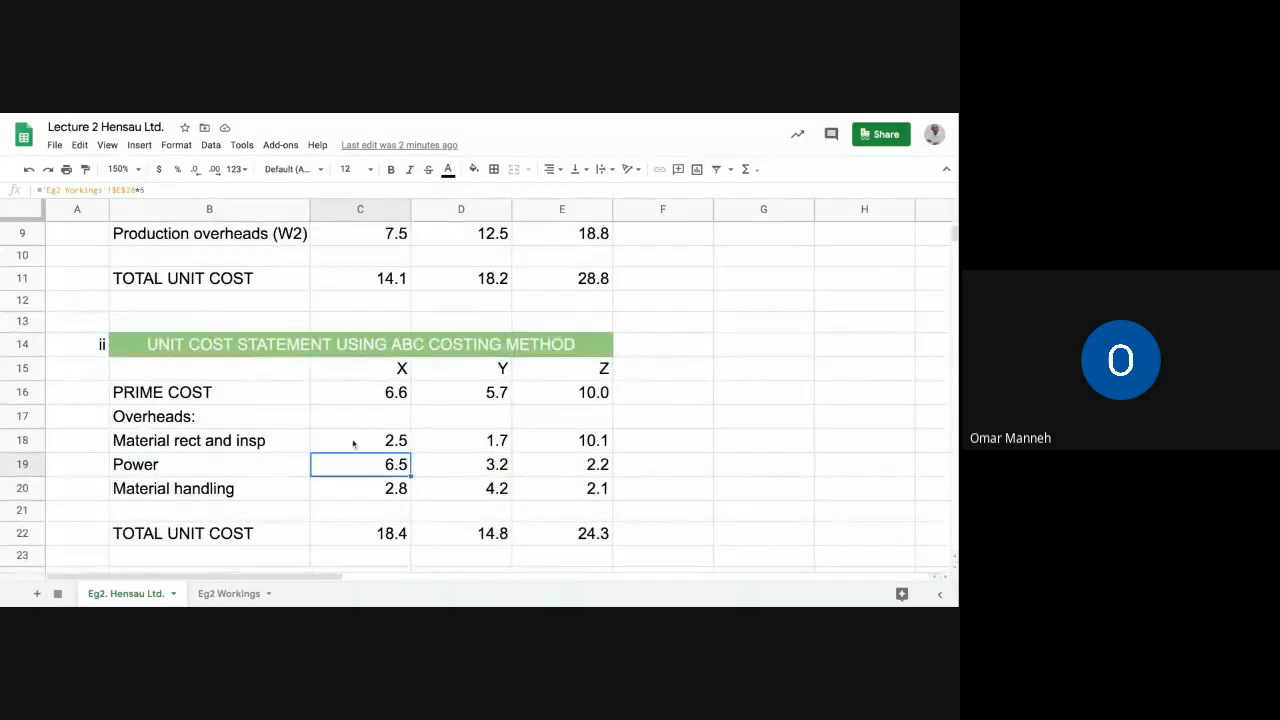
Review both unit cost statements and the W1, W2 and W3 calculations on the Eg2 Workings sheet, and return to the Eg2. Hensau Ltd. sheet
scroll(353, 444, "up", 2)
scroll(353, 444, "down", 1)
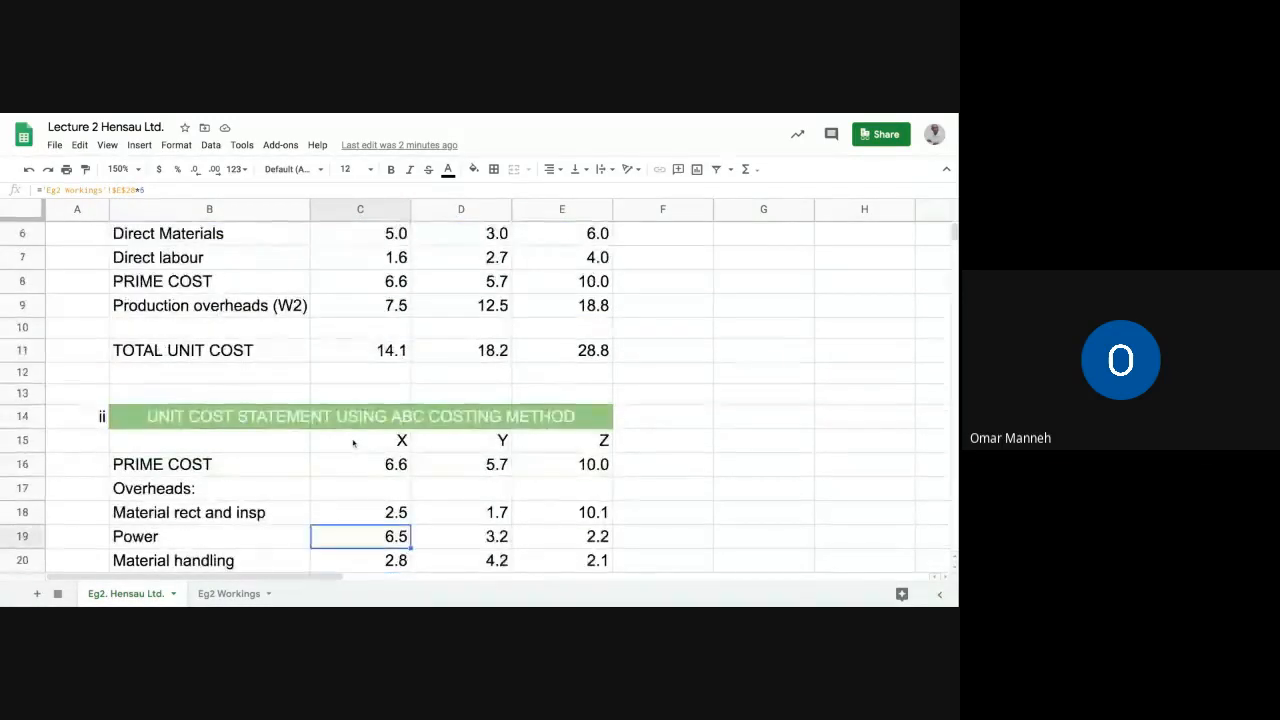
scroll(353, 444, "down", 3)
scroll(363, 362, "up", 3)
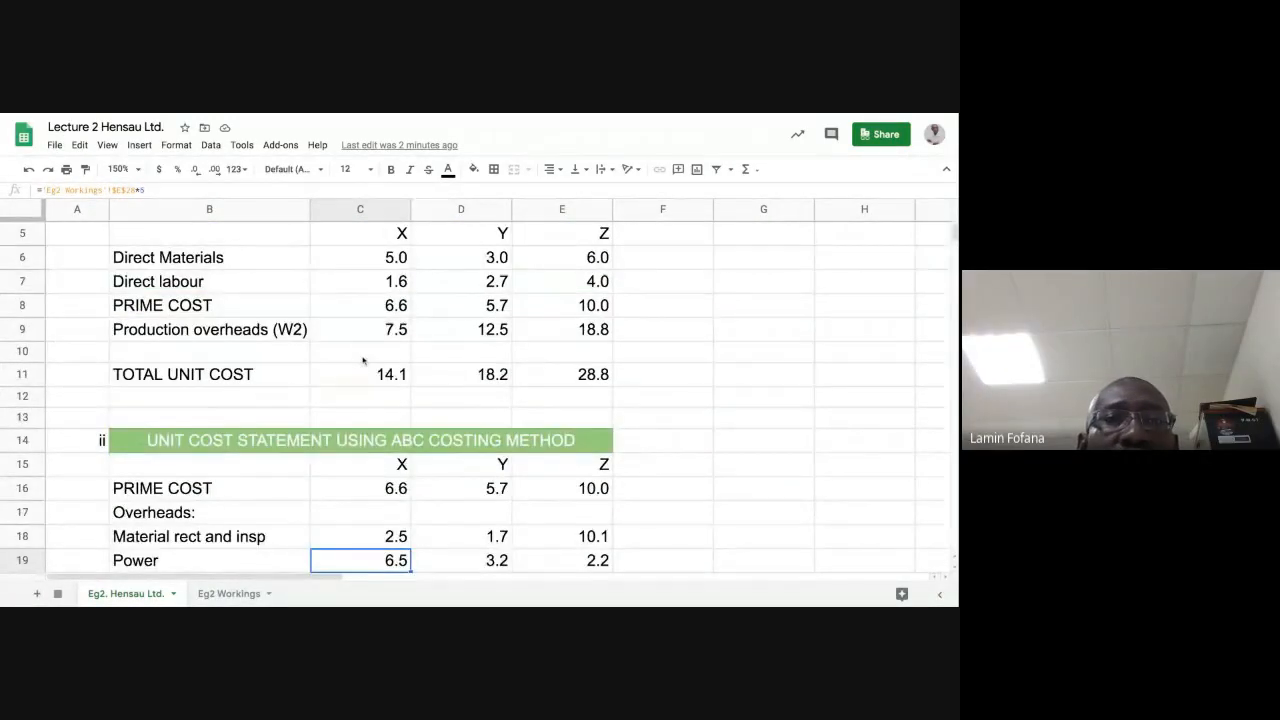
scroll(363, 362, "up", 2)
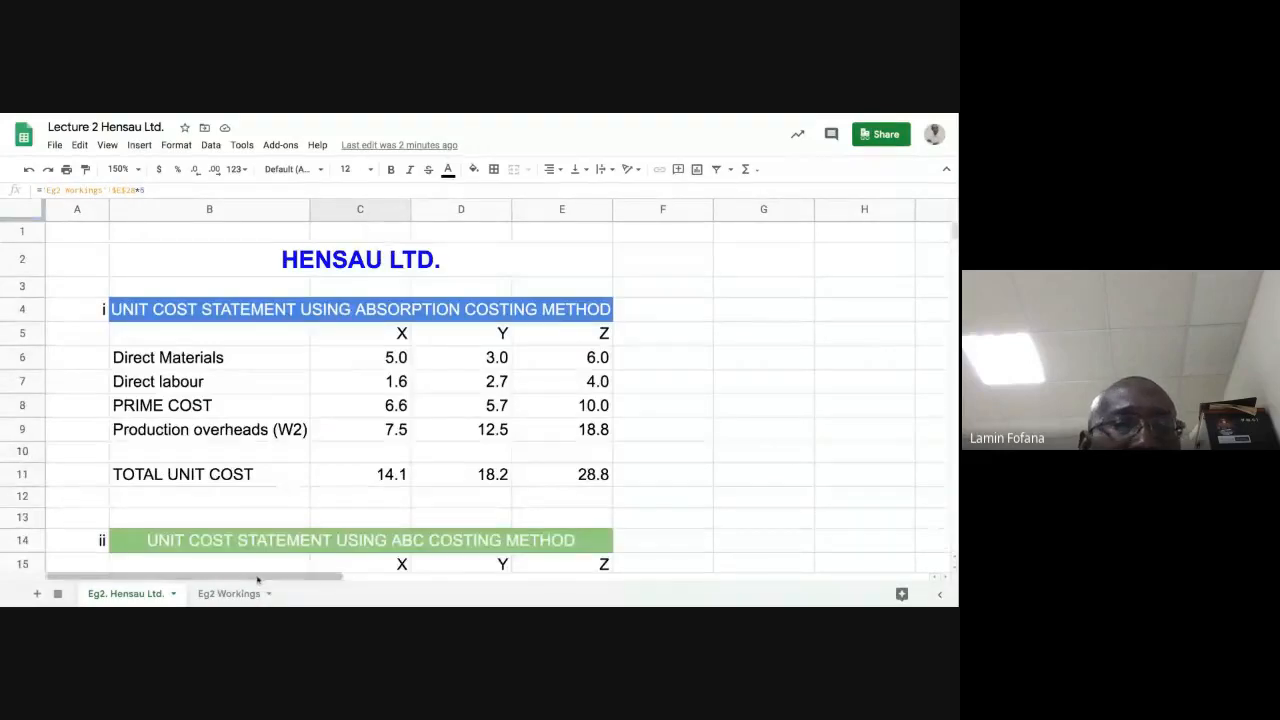
left_click(228, 593)
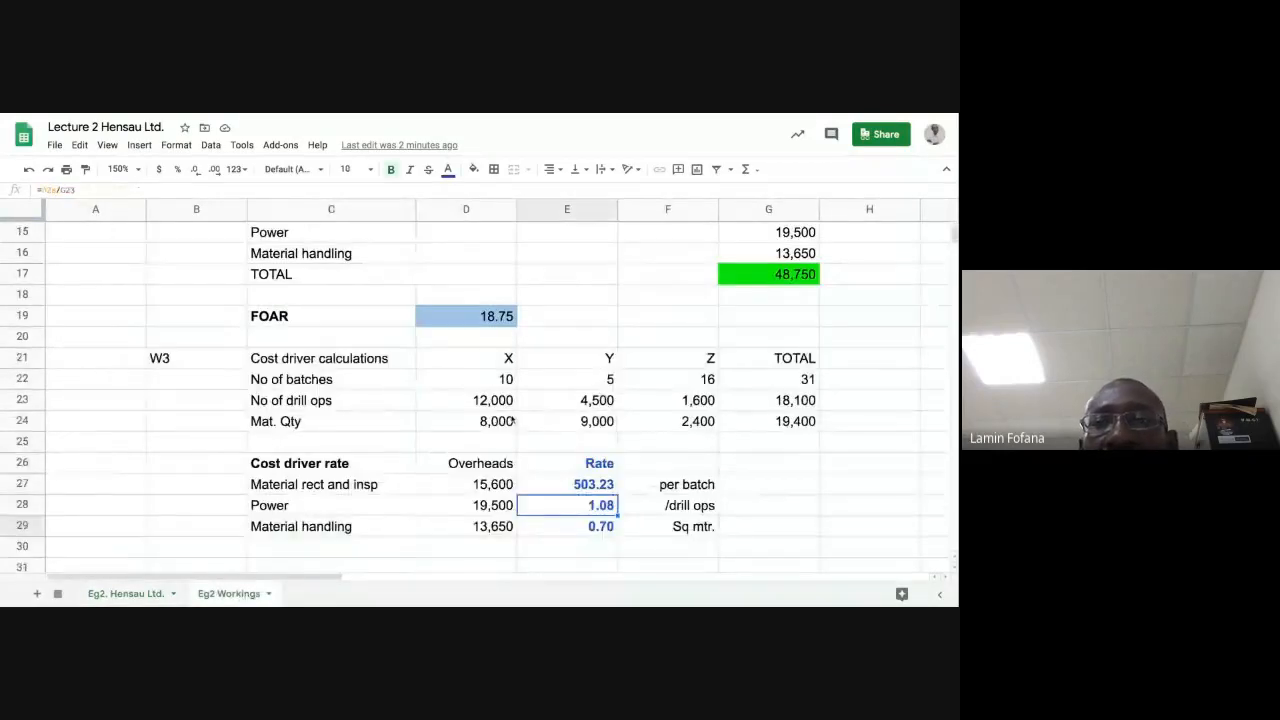
scroll(511, 421, "up", 4)
scroll(511, 421, "up", 1)
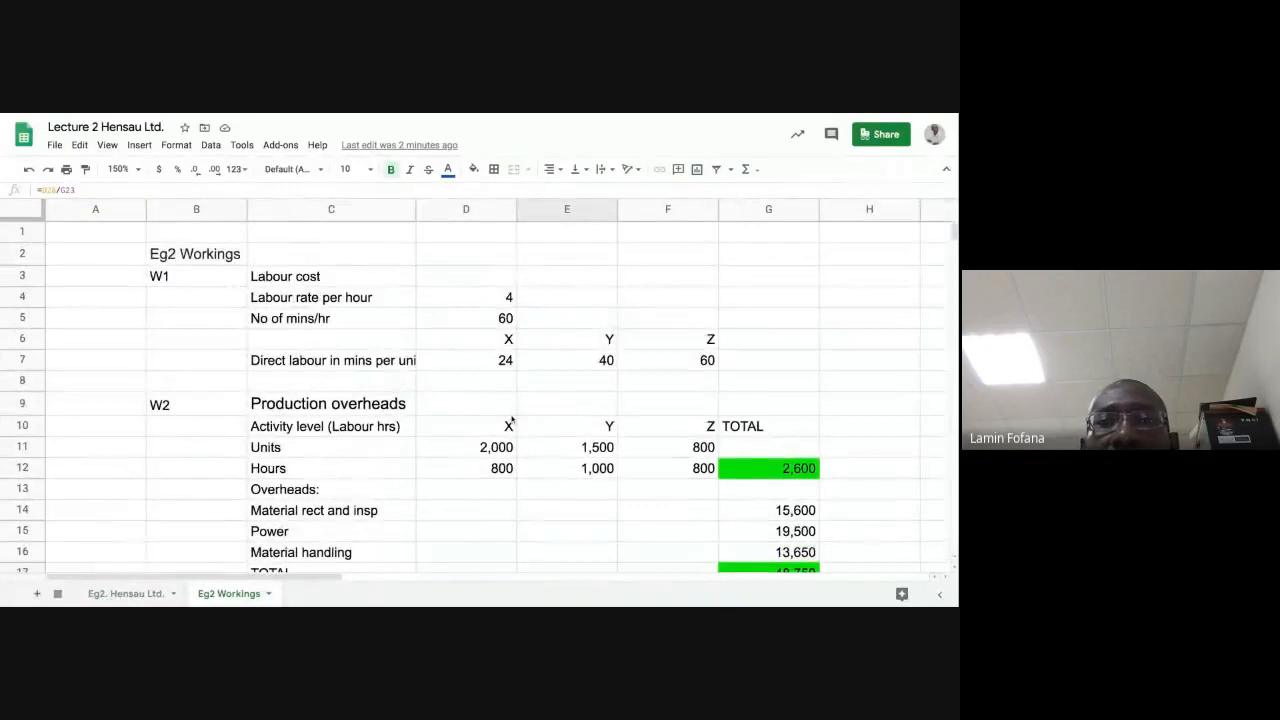
scroll(480, 400, "down", 12)
scroll(480, 400, "up", 10)
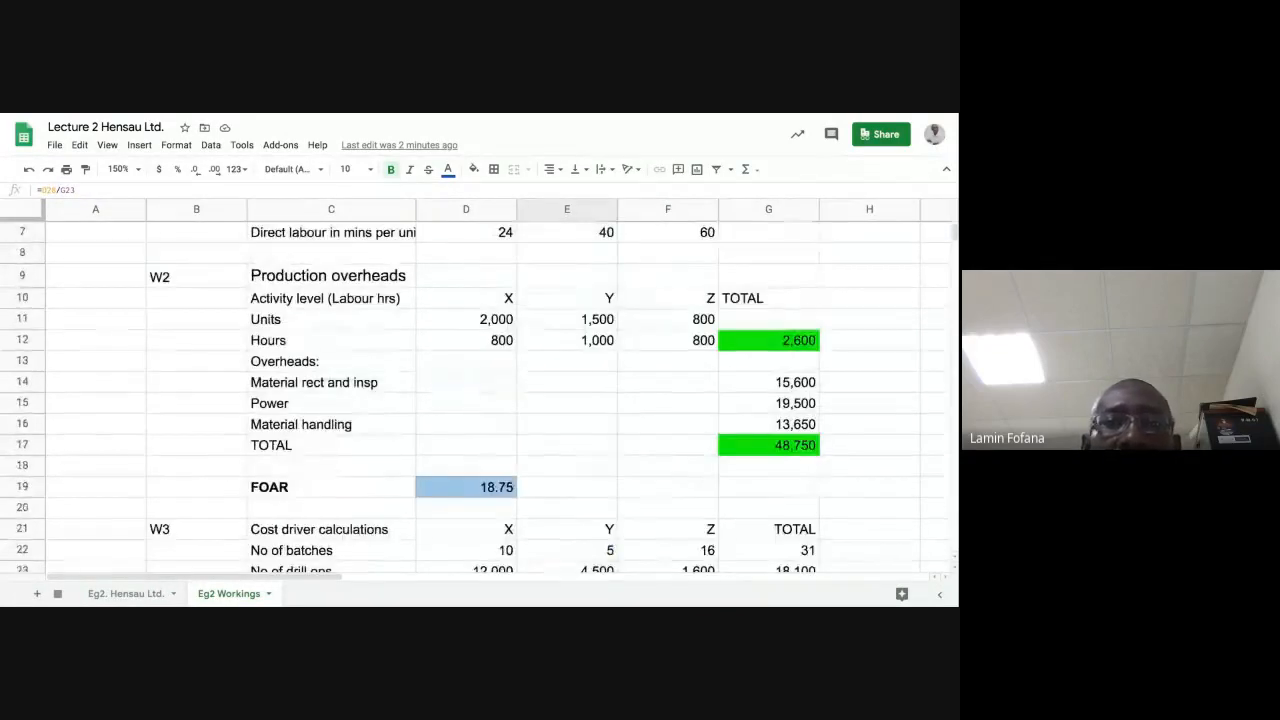
left_click(160, 593)
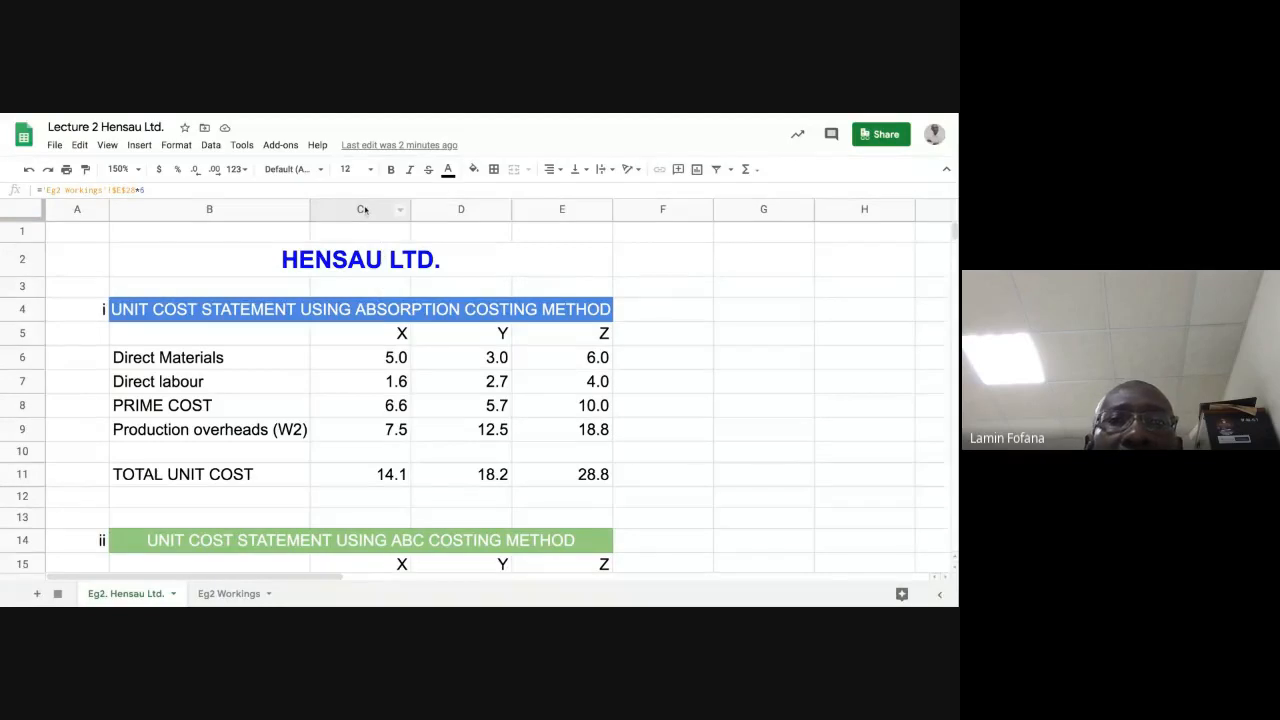
Left-align columns C to E of the Eg2. Hensau Ltd. sheet and check the alignment in both unit cost statements
left_click_drag(363, 209, 561, 209)
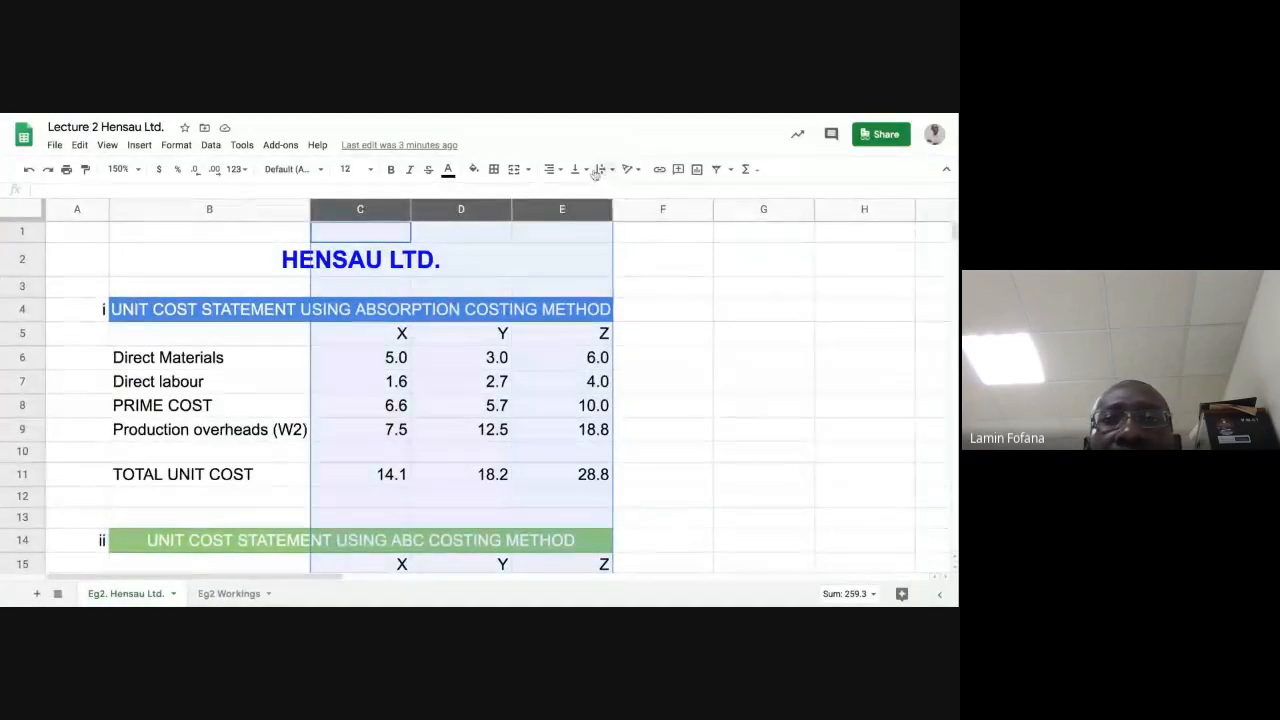
left_click(561, 170)
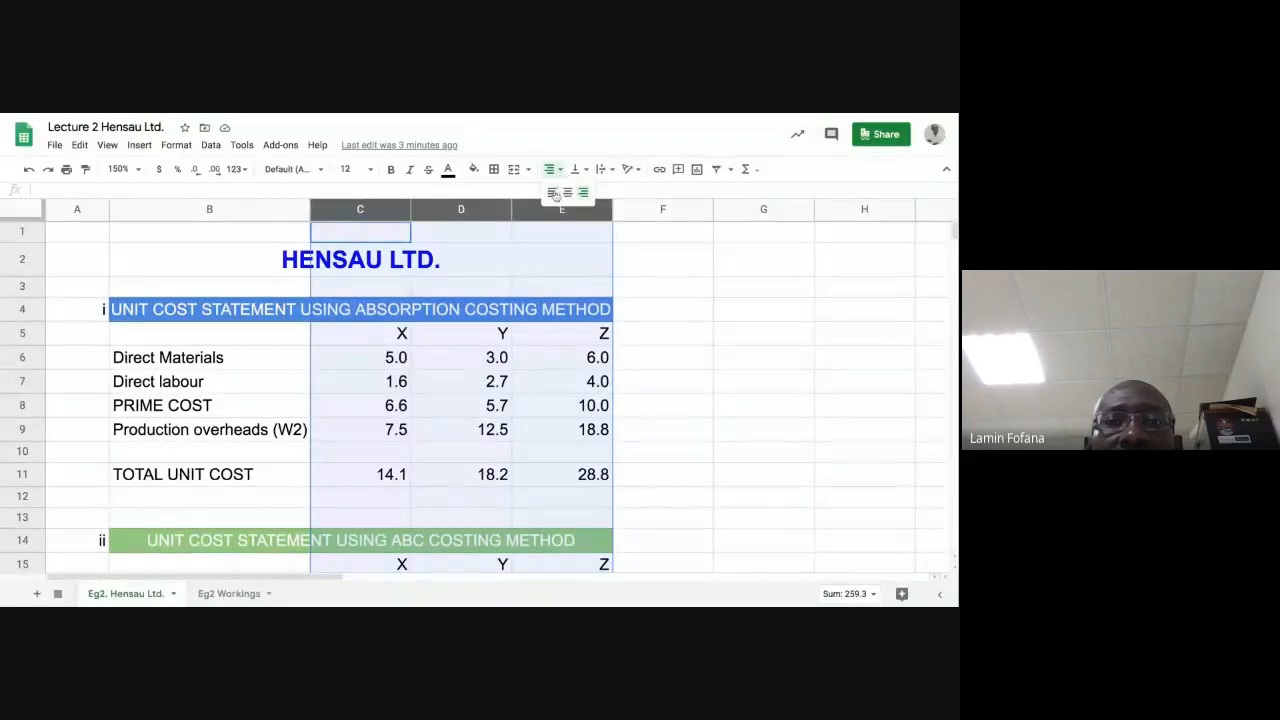
left_click(555, 195)
left_click(710, 355)
scroll(571, 414, "down", 5)
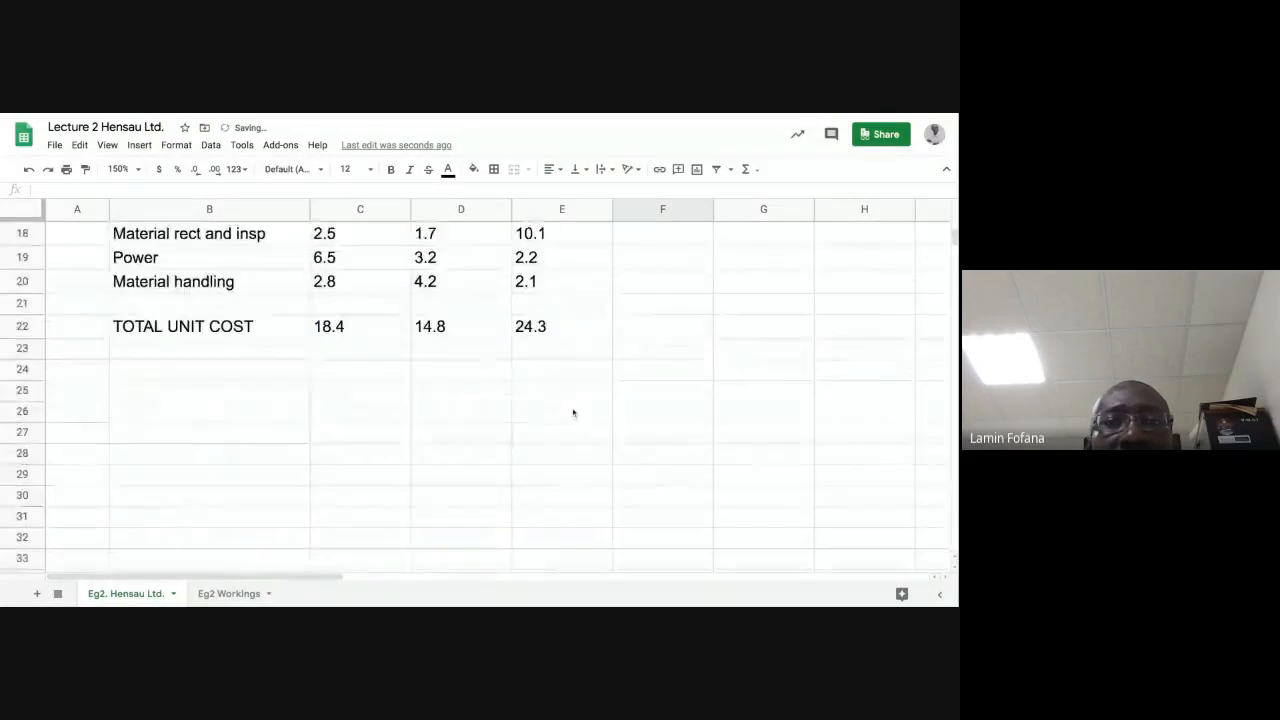
scroll(574, 410, "up", 4)
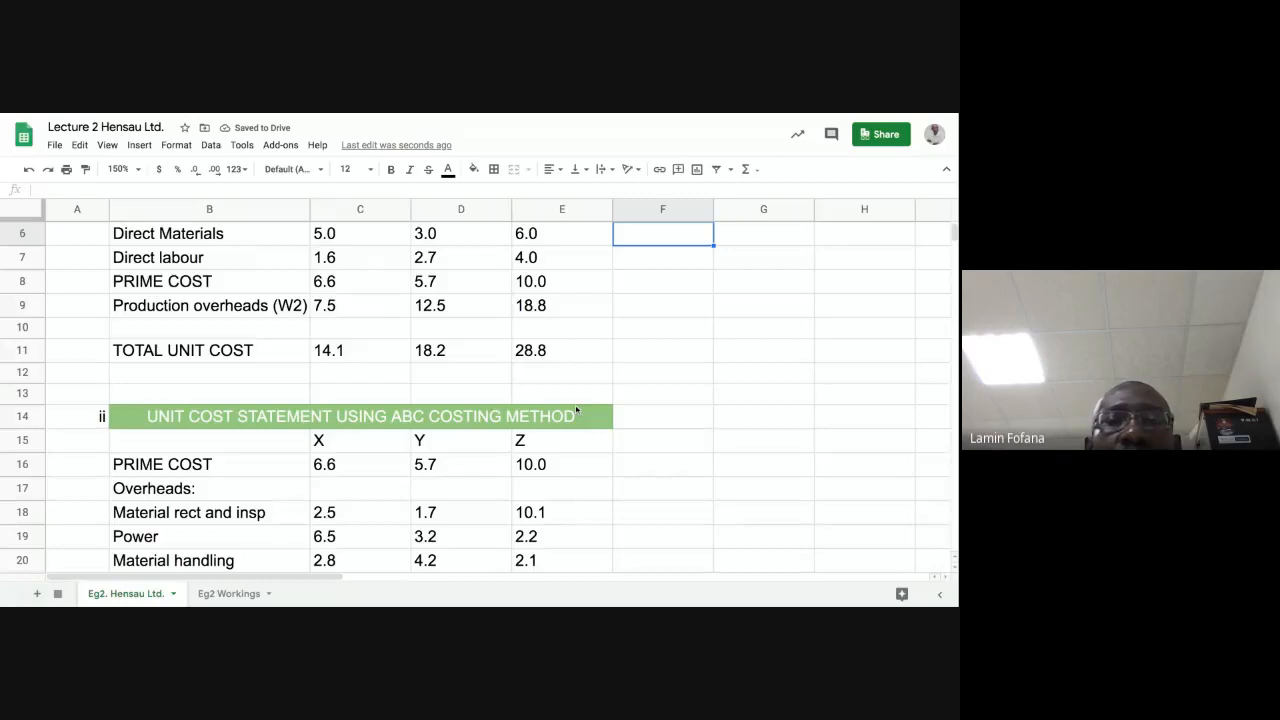
scroll(576, 410, "up", 2)
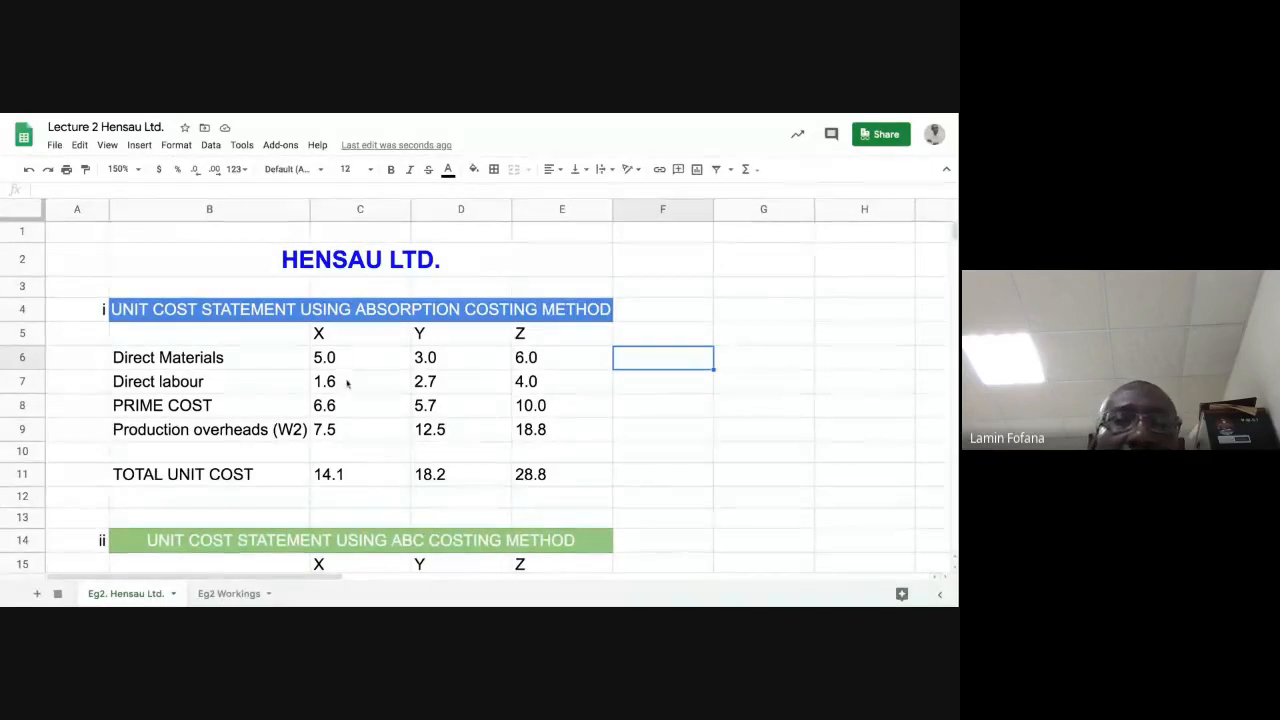
left_click(357, 209)
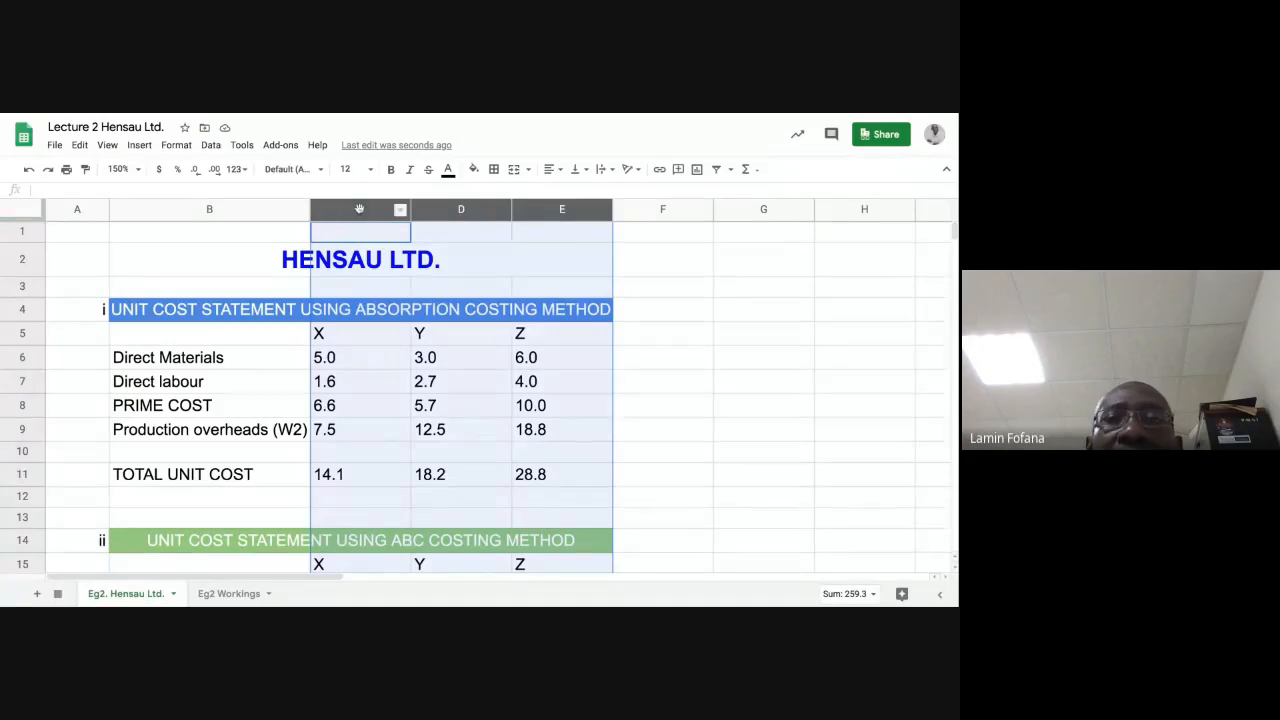
left_click(175, 146)
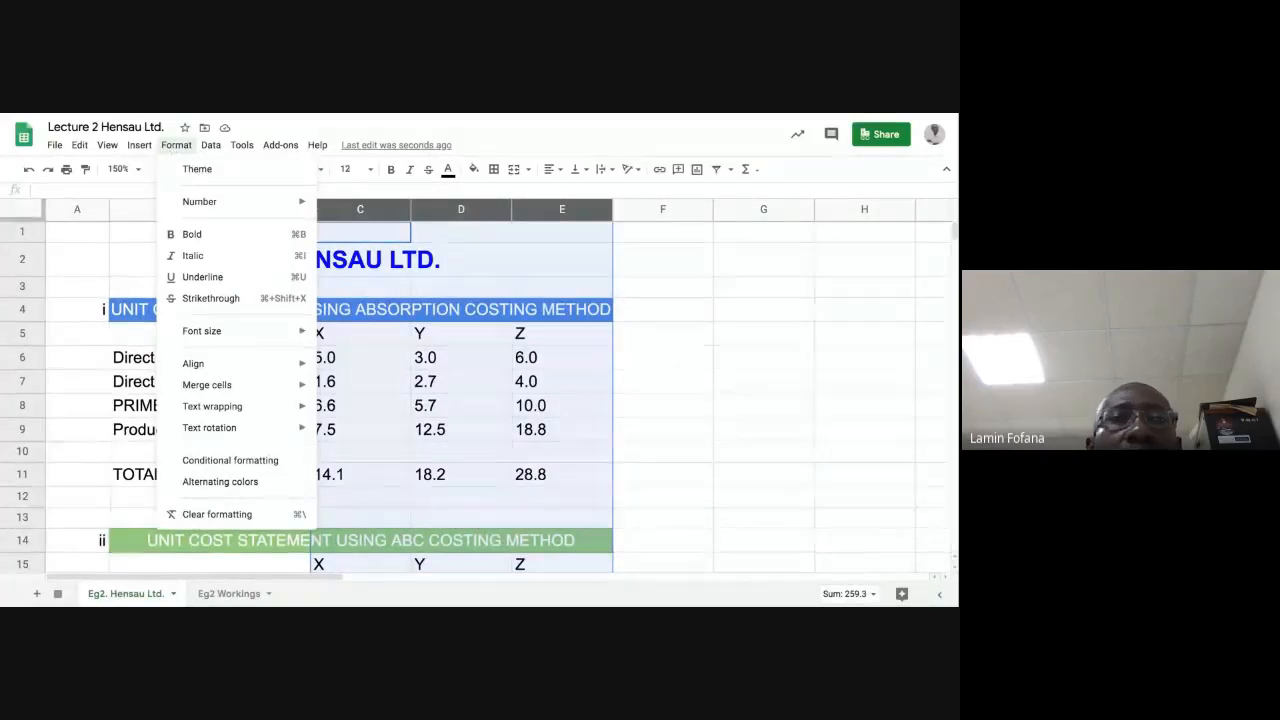
left_click(724, 256)
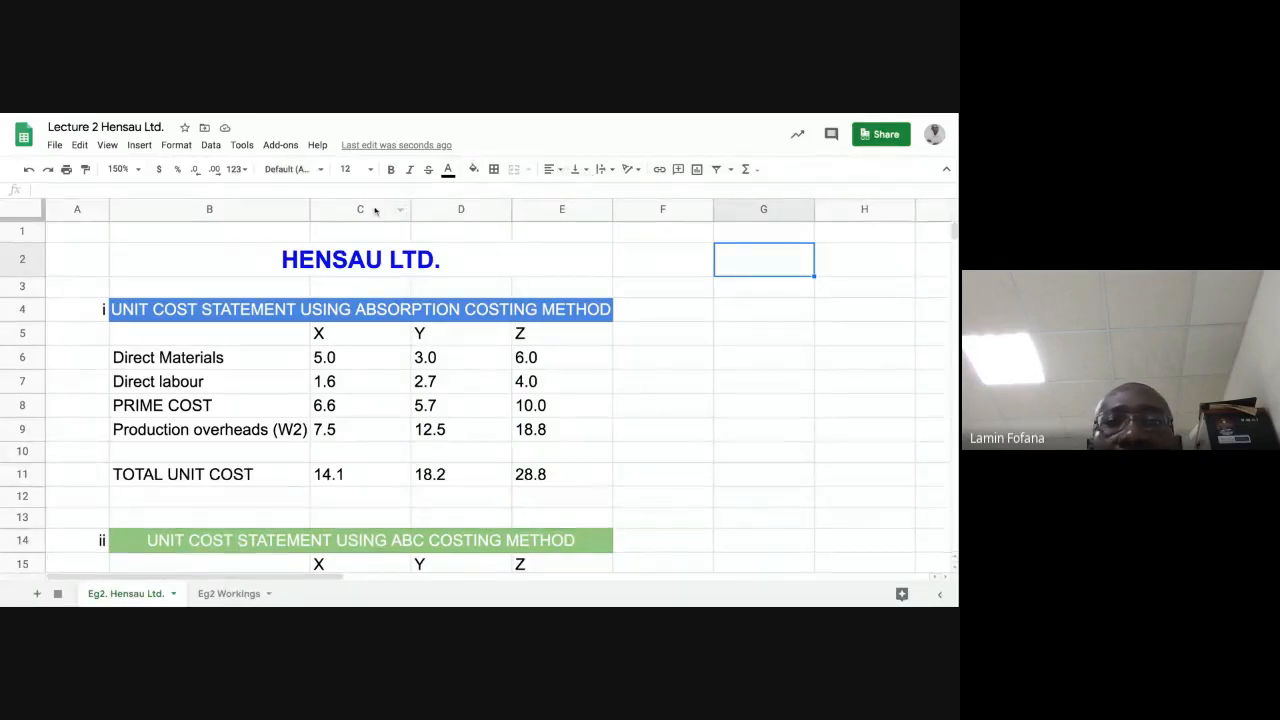
Right-align the product X, Y and Z columns C to E on the Eg2. Hensau Ltd. sheet
left_click_drag(375, 210, 560, 209)
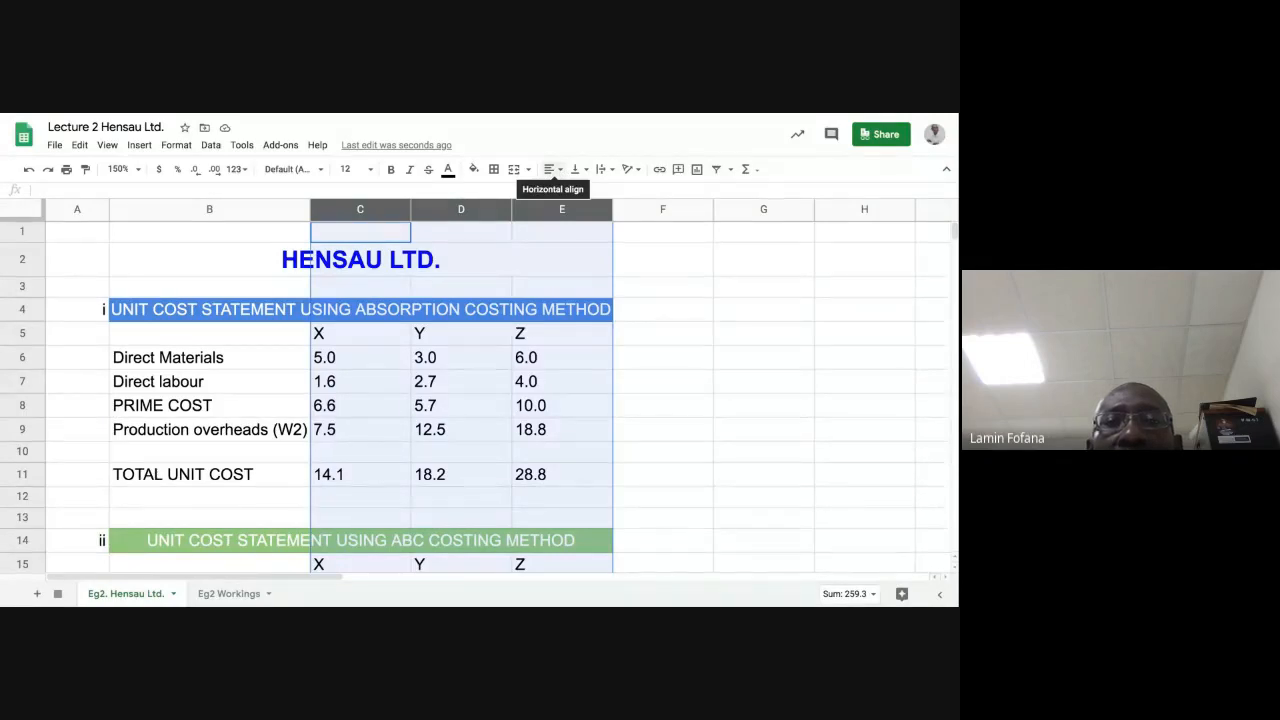
left_click(553, 169)
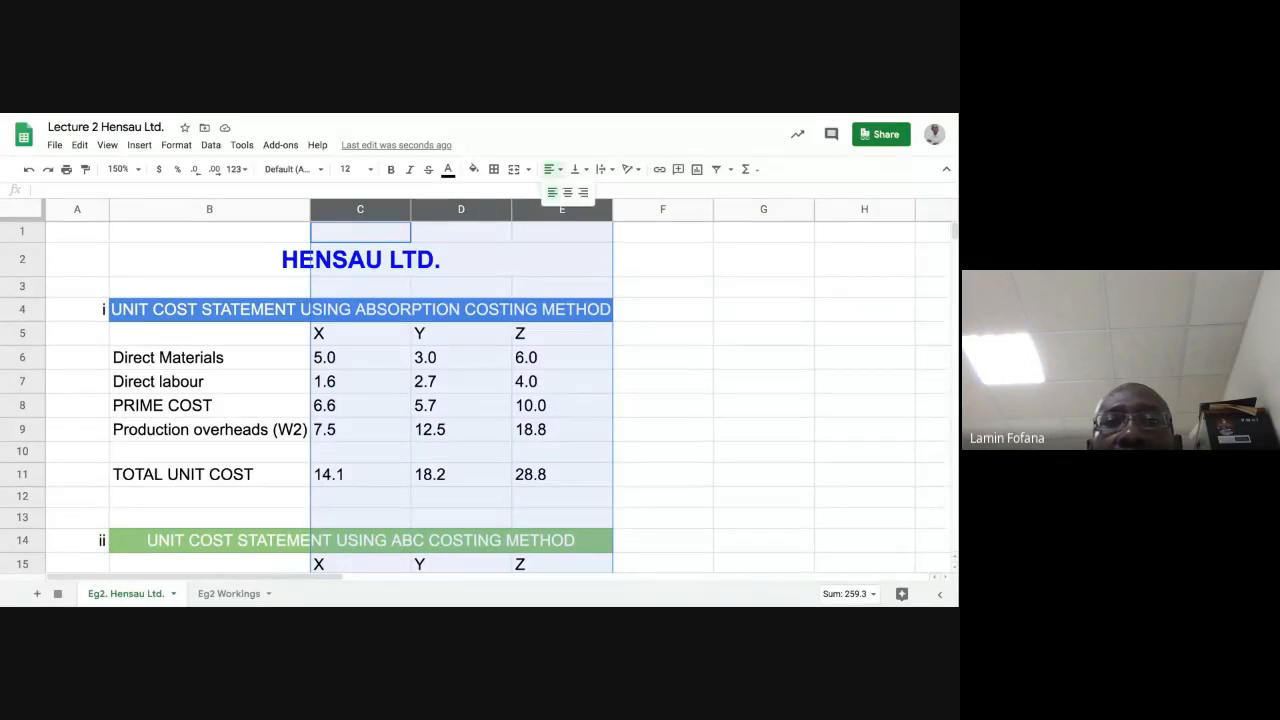
left_click(584, 193)
left_click(641, 410)
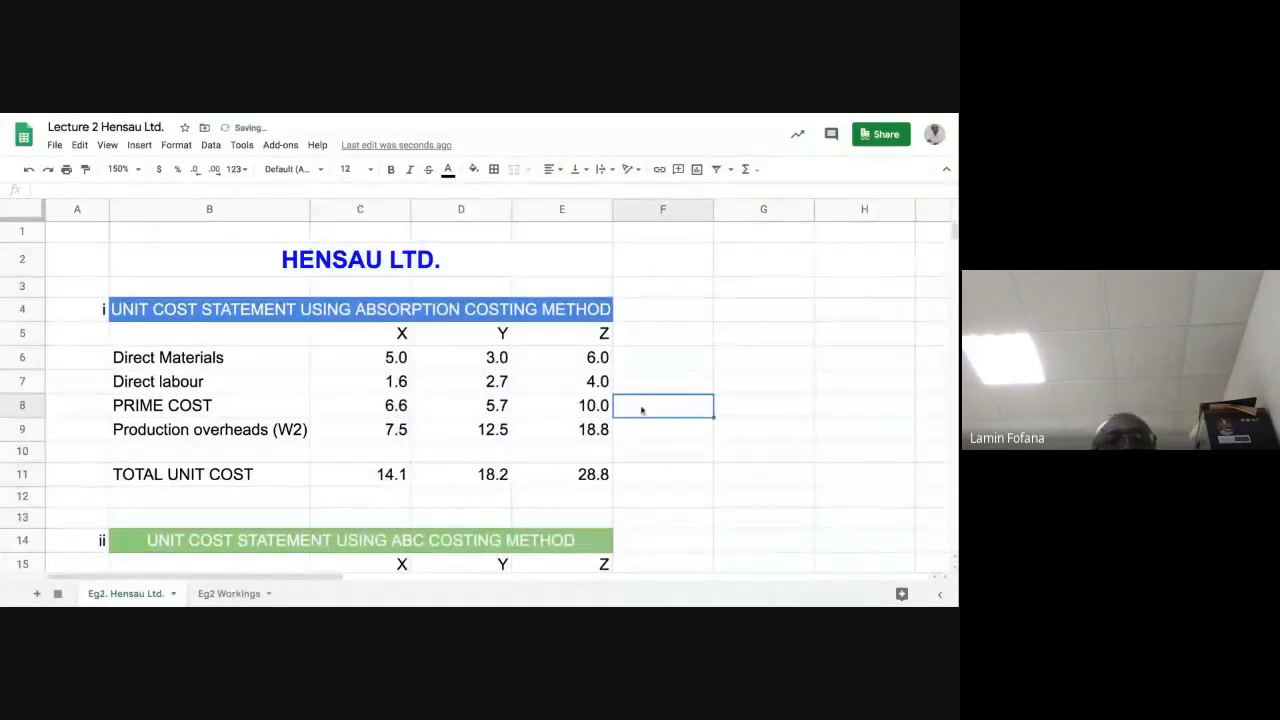